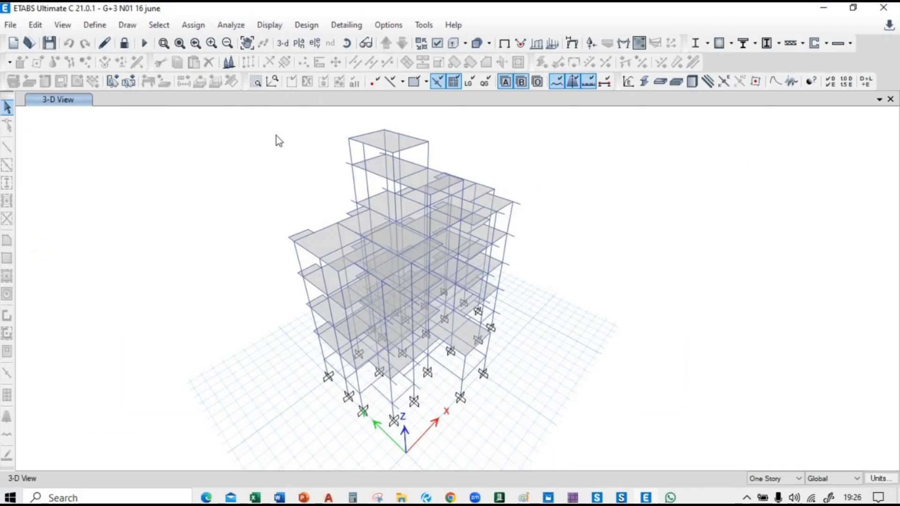
Display the Base Reactions table from the structure output of the analysis results.
{"action": "left_click", "coordinate": [270, 26]}
{"action": "left_click", "coordinate": [324, 364]}
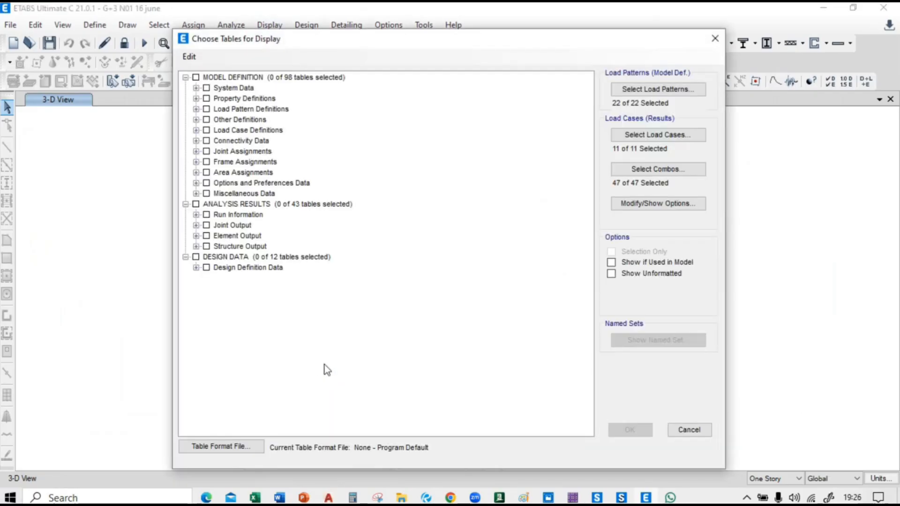
{"action": "left_click", "coordinate": [196, 247]}
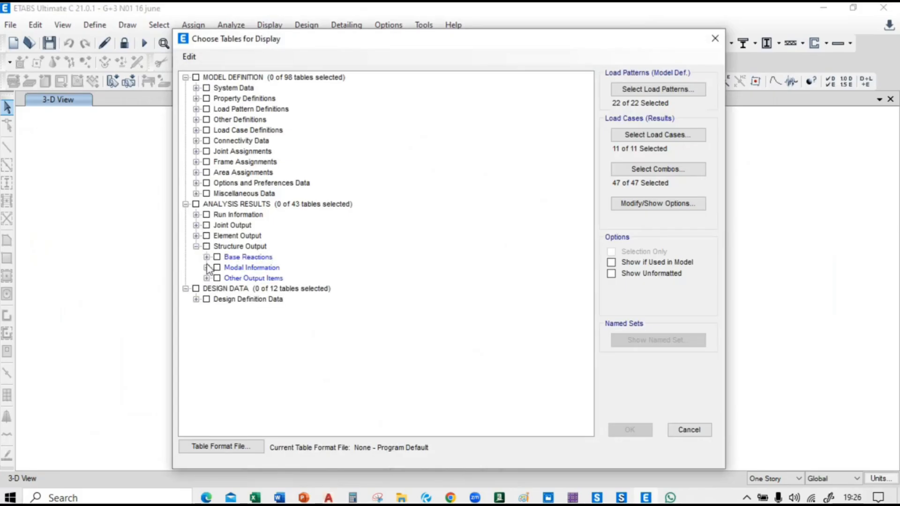
{"action": "left_click", "coordinate": [206, 257]}
{"action": "left_click", "coordinate": [270, 268]}
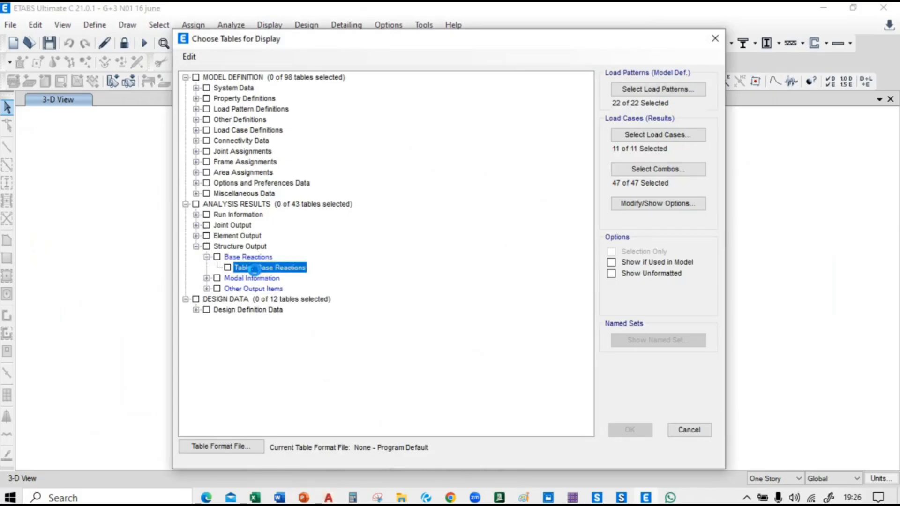
{"action": "left_click", "coordinate": [629, 429]}
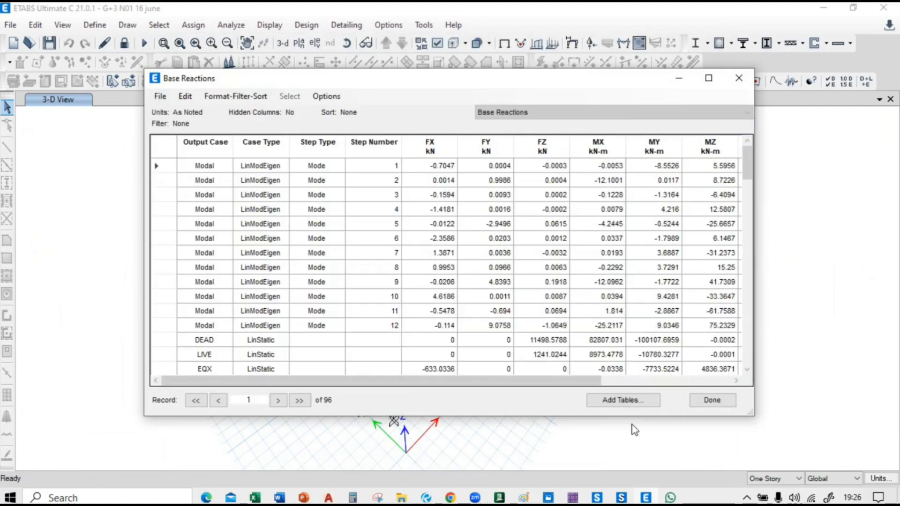
Compare the static EQX, EQY and EQZ base shears with those of SPECX, SPECY and SPECZ, and close the table.
{"action": "scroll", "coordinate": [353, 200], "scroll_direction": "down", "scroll_amount": 4}
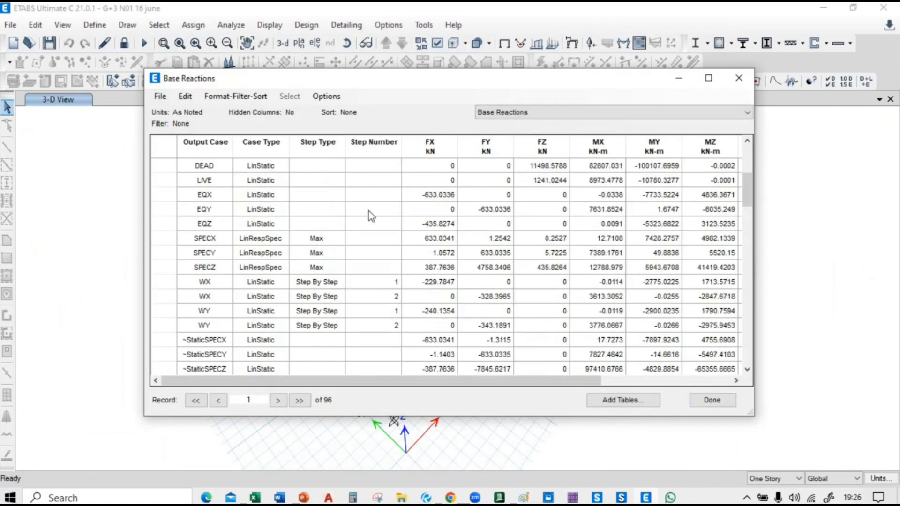
{"action": "scroll", "coordinate": [405, 237], "scroll_direction": "up", "scroll_amount": 1}
{"action": "scroll", "coordinate": [405, 237], "scroll_direction": "down", "scroll_amount": 1}
{"action": "scroll", "coordinate": [405, 238], "scroll_direction": "up", "scroll_amount": 1}
{"action": "scroll", "coordinate": [300, 263], "scroll_direction": "down", "scroll_amount": 1}
{"action": "left_click", "coordinate": [452, 197]}
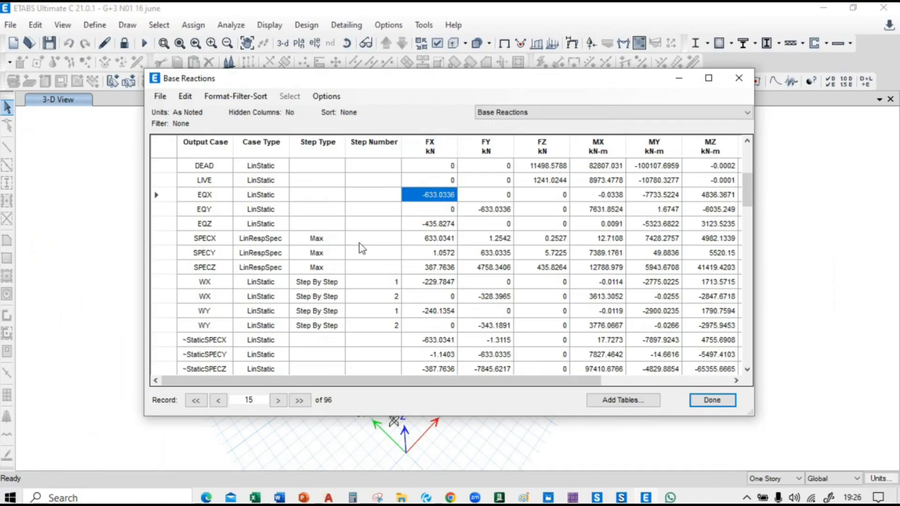
{"action": "left_click", "coordinate": [437, 240]}
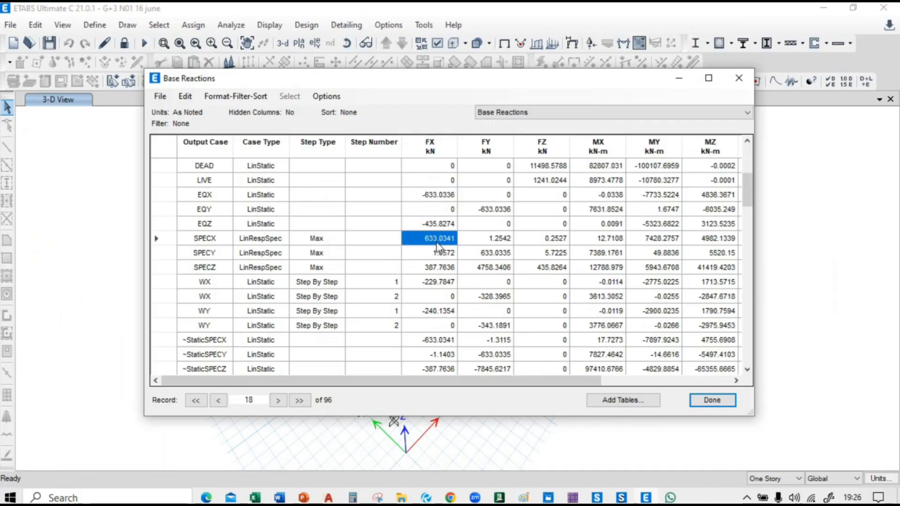
{"action": "left_click", "coordinate": [503, 210]}
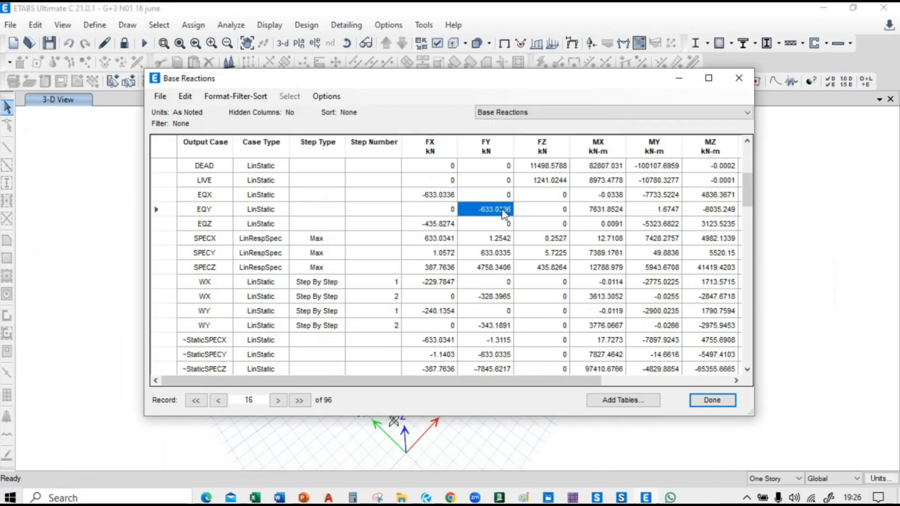
{"action": "left_click", "coordinate": [502, 256]}
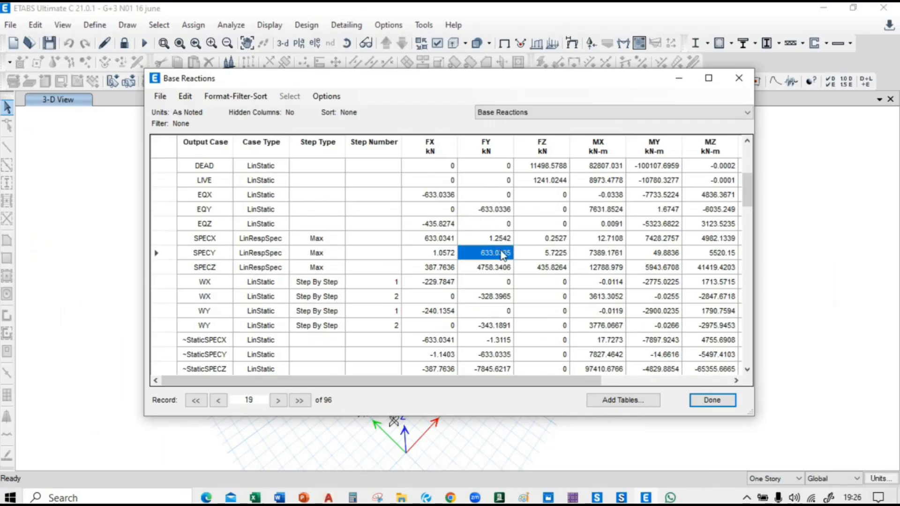
{"action": "left_click", "coordinate": [439, 226]}
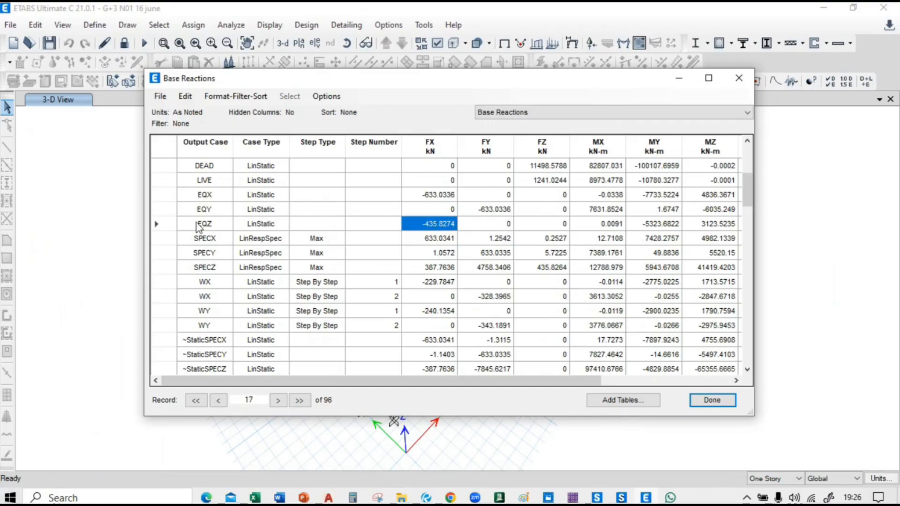
{"action": "left_click", "coordinate": [546, 268]}
{"action": "left_click", "coordinate": [451, 226]}
{"action": "left_click", "coordinate": [547, 271]}
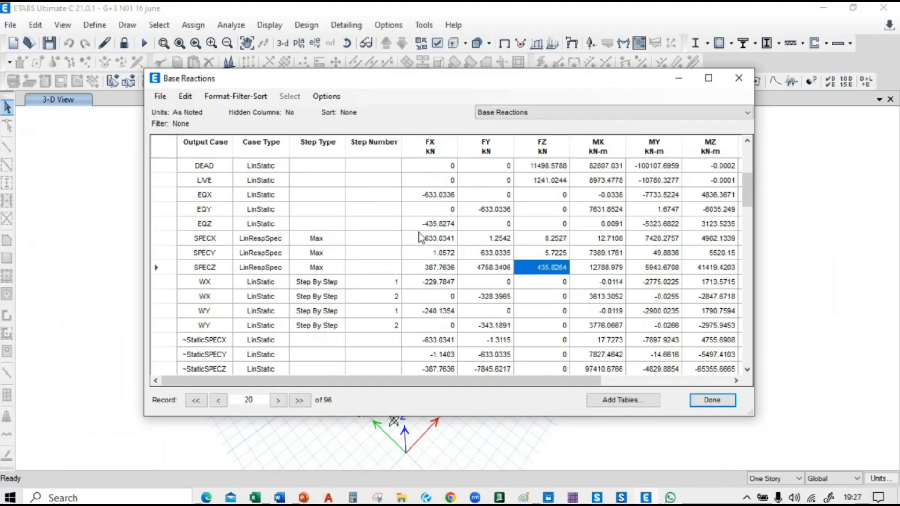
{"action": "left_click", "coordinate": [725, 401]}
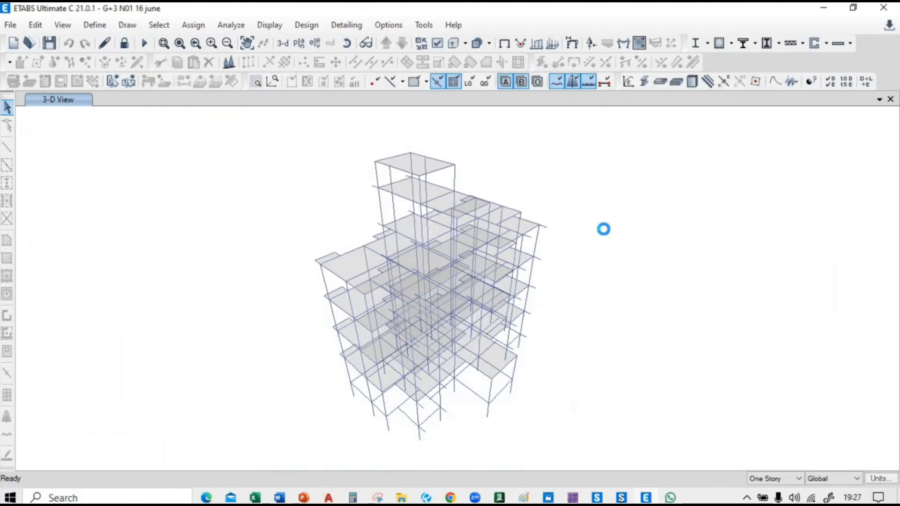
Review the strength design load combinations for concrete frame design and leave the selection without changes.
{"action": "key", "text": "alt+Tab"}
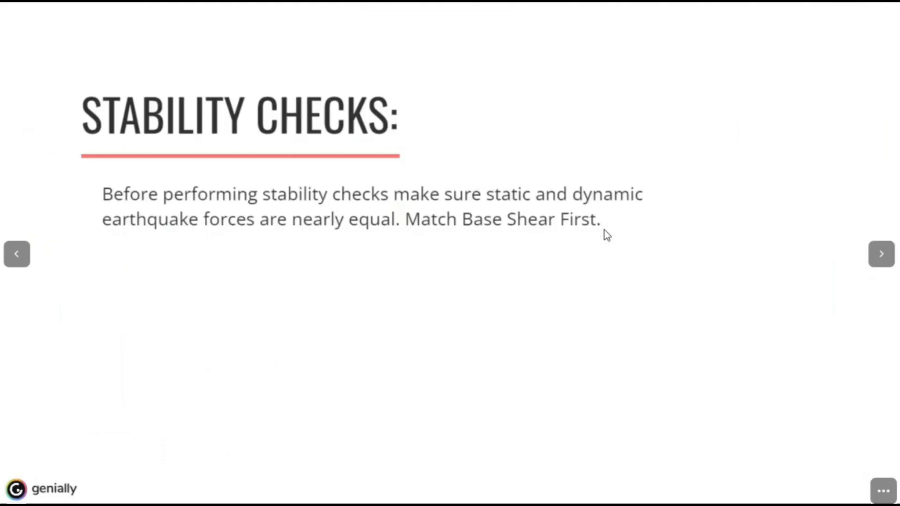
{"action": "key", "text": "alt+Tab"}
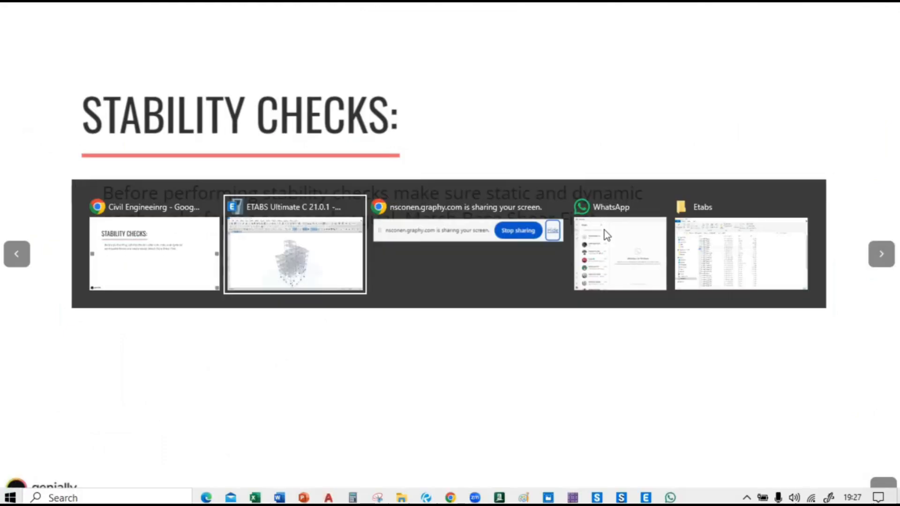
{"action": "left_click", "coordinate": [735, 44]}
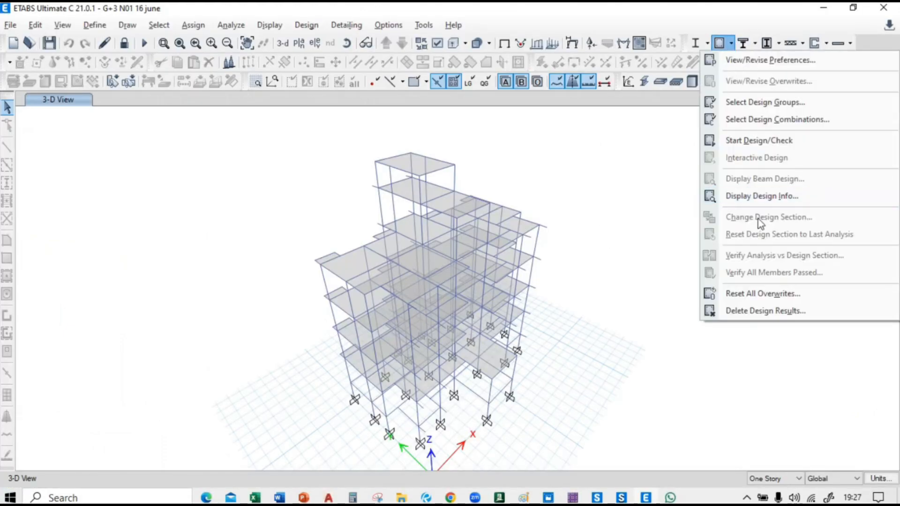
{"action": "left_click", "coordinate": [762, 121]}
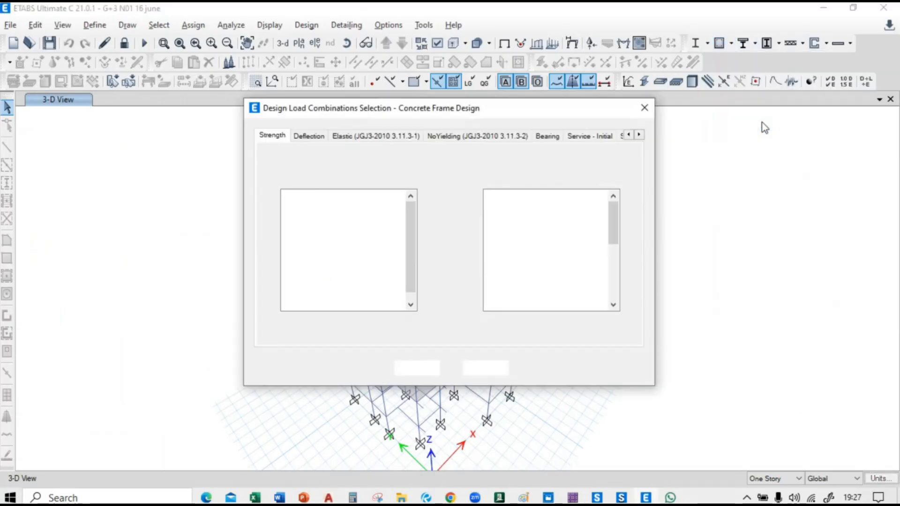
{"action": "scroll", "coordinate": [589, 249], "scroll_direction": "down", "scroll_amount": 5}
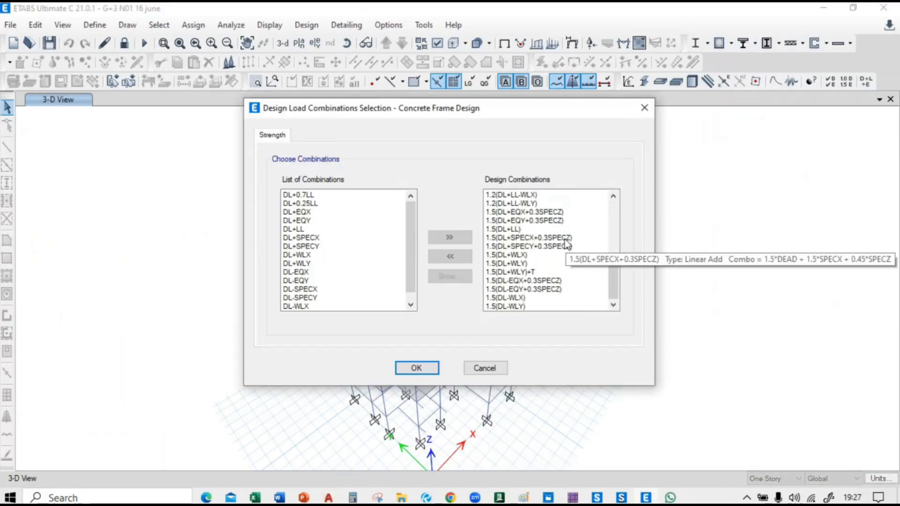
{"action": "scroll", "coordinate": [589, 248], "scroll_direction": "up", "scroll_amount": 5}
{"action": "left_click", "coordinate": [484, 368]}
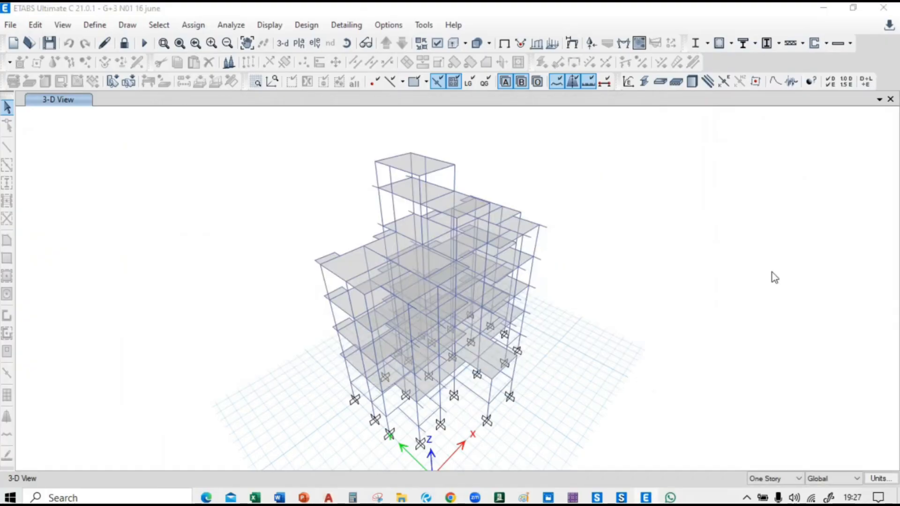
Replace the 3-D view with the plan view of the Plinth(GF) story level.
{"action": "key", "text": "alt+Tab"}
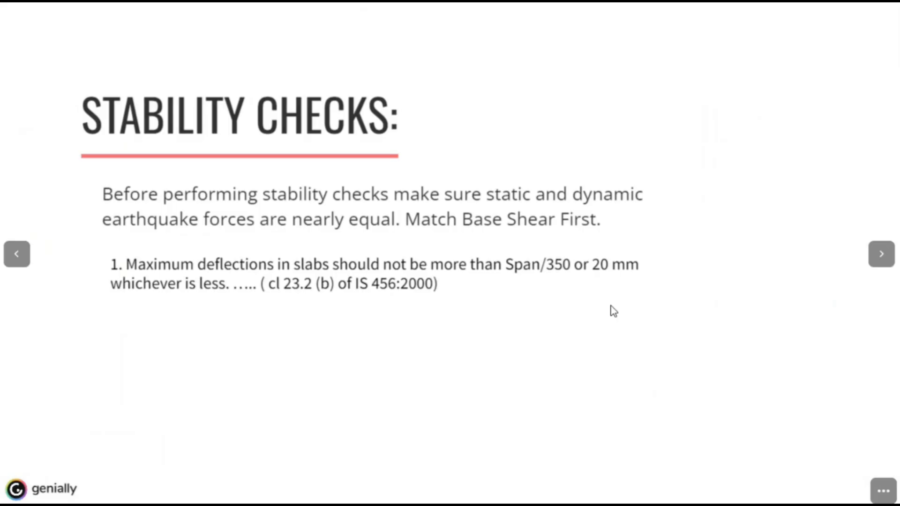
{"action": "key", "text": "alt+Tab"}
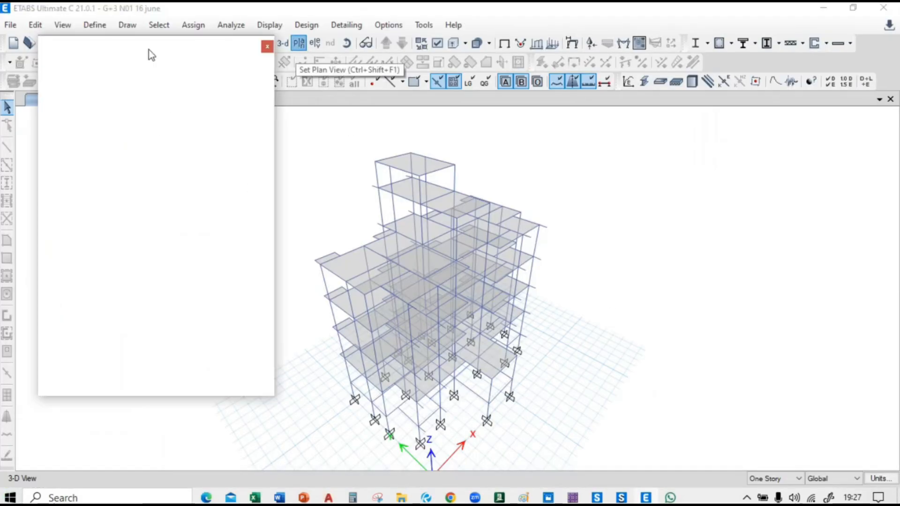
{"action": "left_click_drag", "start_coordinate": [449, 89], "coordinate": [153, 95]}
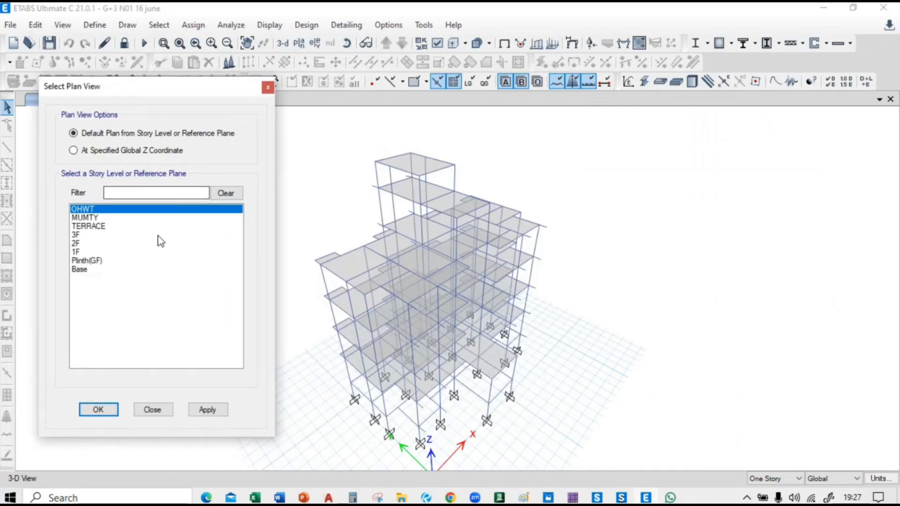
{"action": "left_click", "coordinate": [88, 261]}
{"action": "left_click", "coordinate": [205, 409]}
{"action": "left_click", "coordinate": [102, 410]}
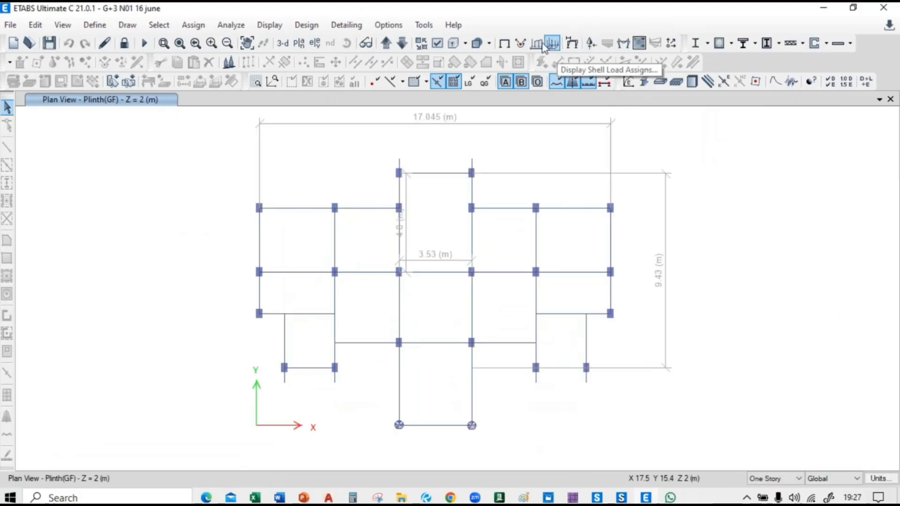
Move the plan view up one story to 1F.
{"action": "left_click", "coordinate": [386, 43]}
{"action": "middle_click_drag", "start_coordinate": [789, 221], "coordinate": [732, 224]}
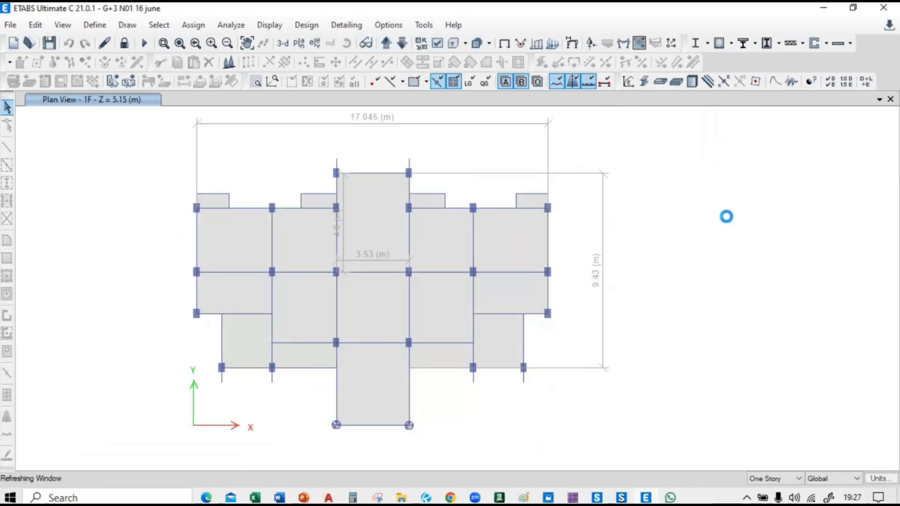
{"action": "left_click", "coordinate": [404, 44]}
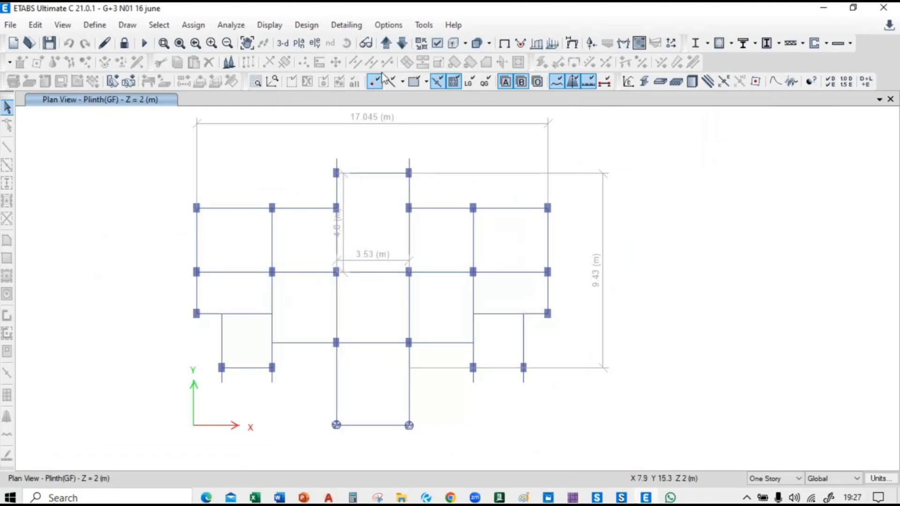
{"action": "left_click", "coordinate": [386, 43]}
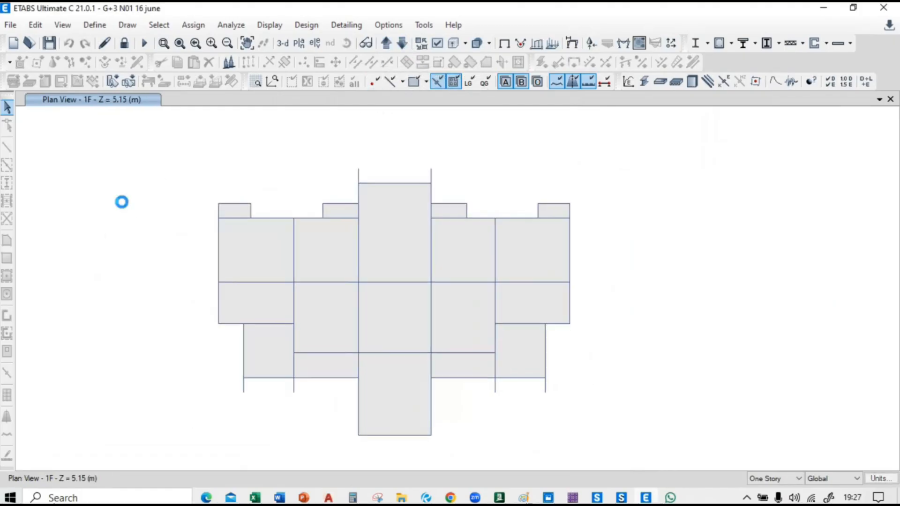
Consult the slab deflection limit in the Stability Checks presentation and return to the 1F plan in ETABS.
{"action": "key", "text": "alt+Tab"}
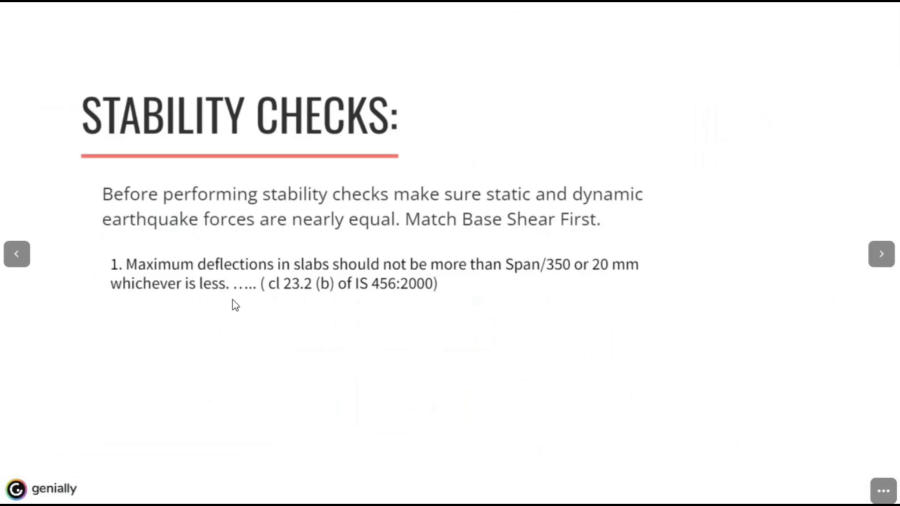
{"action": "key", "text": "alt+Tab"}
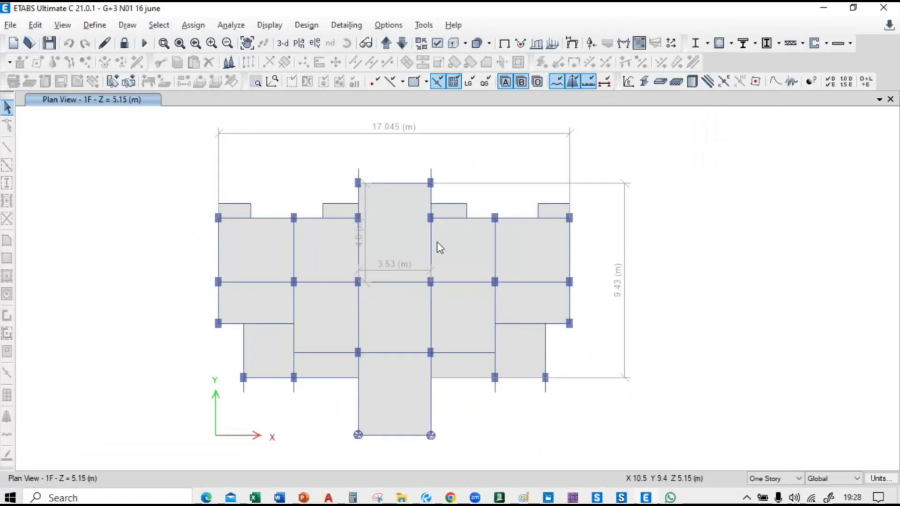
{"action": "mouse_move", "coordinate": [674, 275]}
{"action": "middle_mouse_down"}
{"action": "mouse_move", "coordinate": [747, 265]}
{"action": "mouse_move", "coordinate": [745, 254]}
{"action": "middle_mouse_up"}
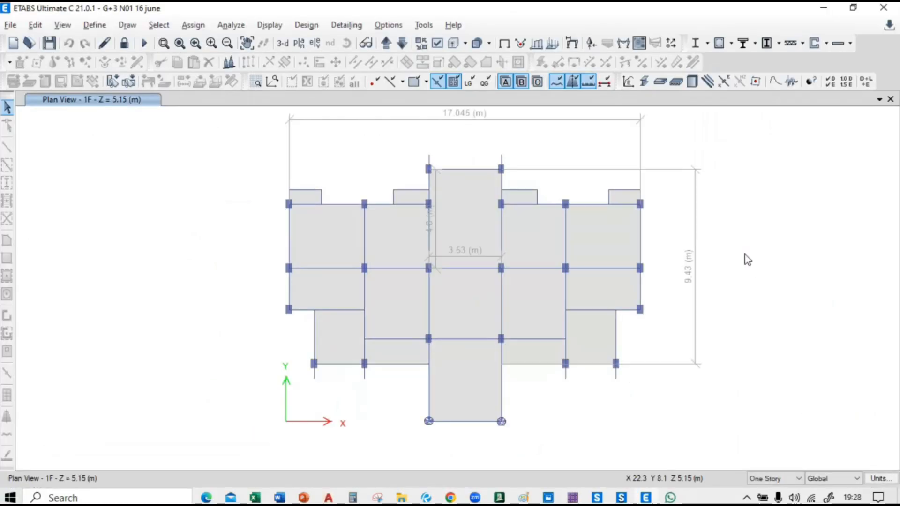
{"action": "key", "text": "alt+Tab"}
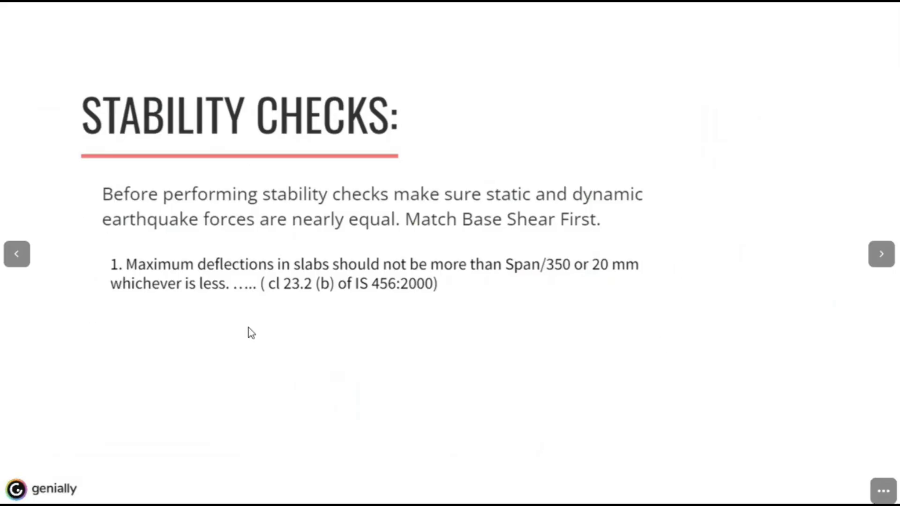
{"action": "key", "text": "alt+Tab"}
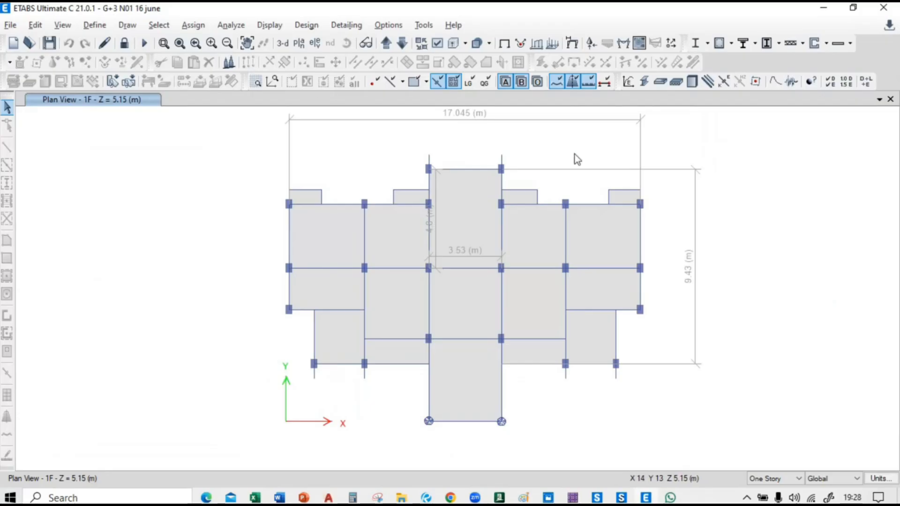
{"action": "middle_click_drag", "start_coordinate": [580, 162], "coordinate": [561, 160]}
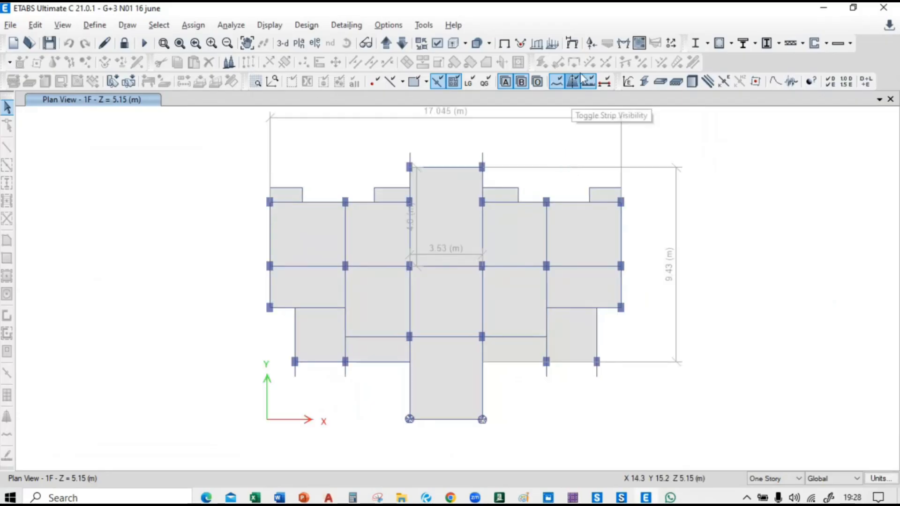
{"action": "left_click", "coordinate": [574, 45]}
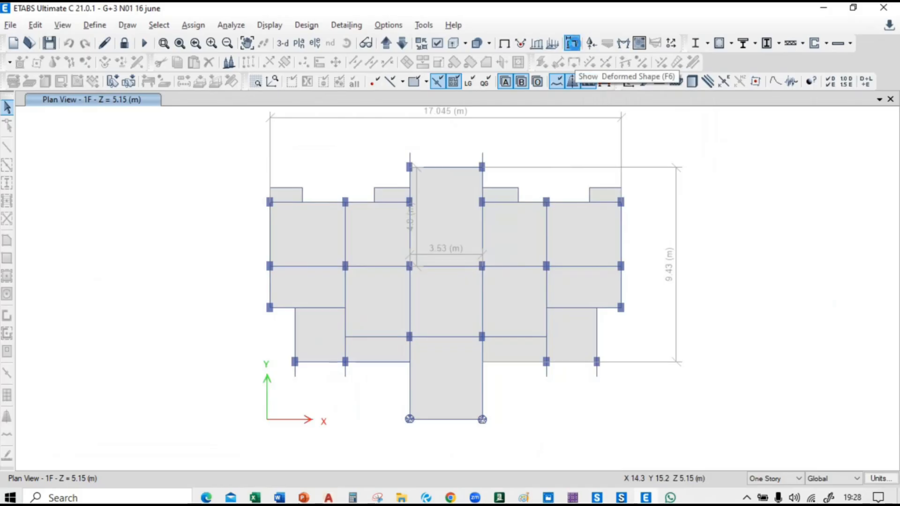
{"action": "left_click_drag", "start_coordinate": [501, 19], "coordinate": [205, 27]}
{"action": "left_click", "coordinate": [78, 83]}
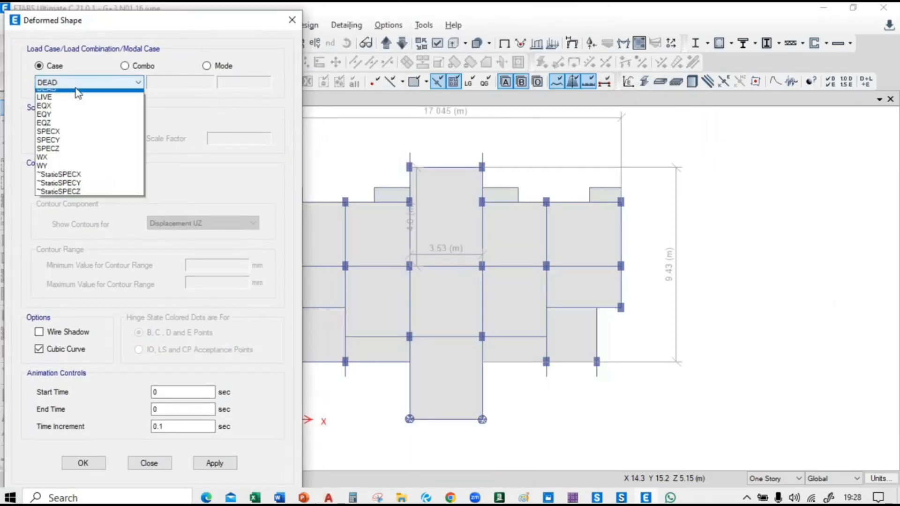
{"action": "left_click", "coordinate": [84, 67]}
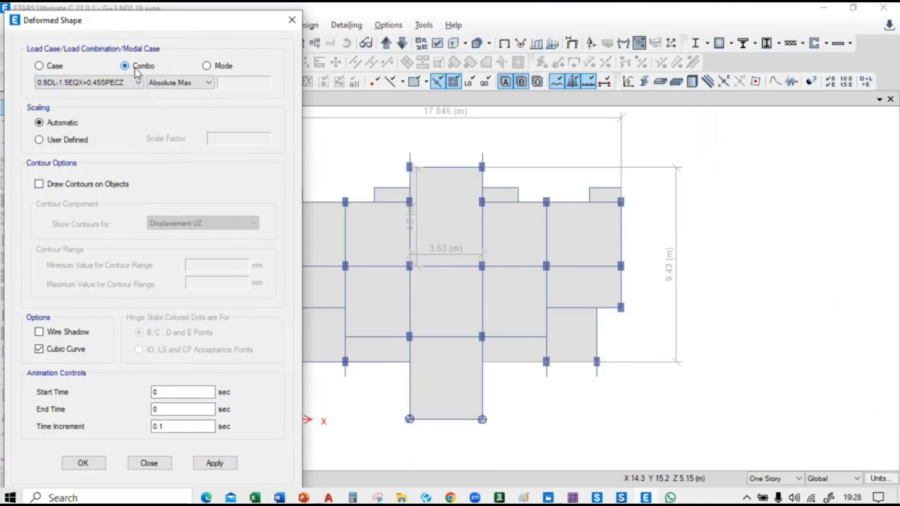
{"action": "left_click", "coordinate": [290, 21]}
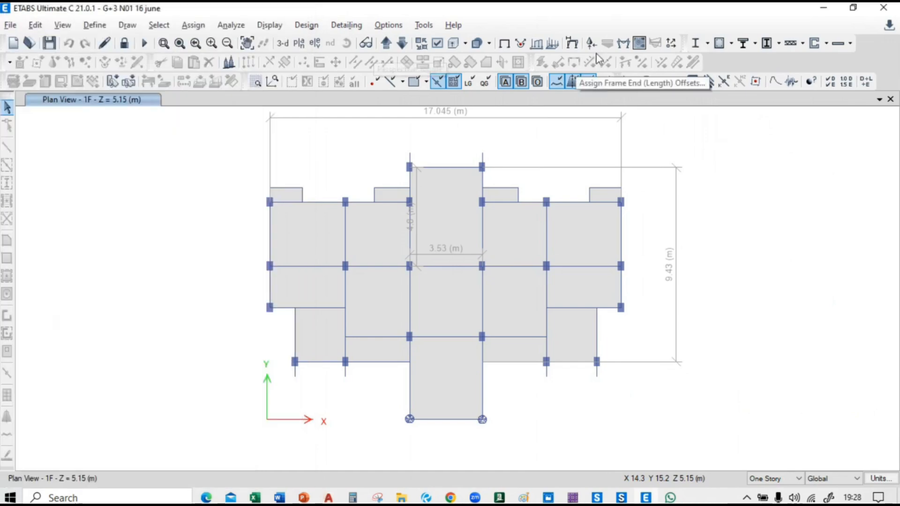
{"action": "left_click", "coordinate": [624, 43]}
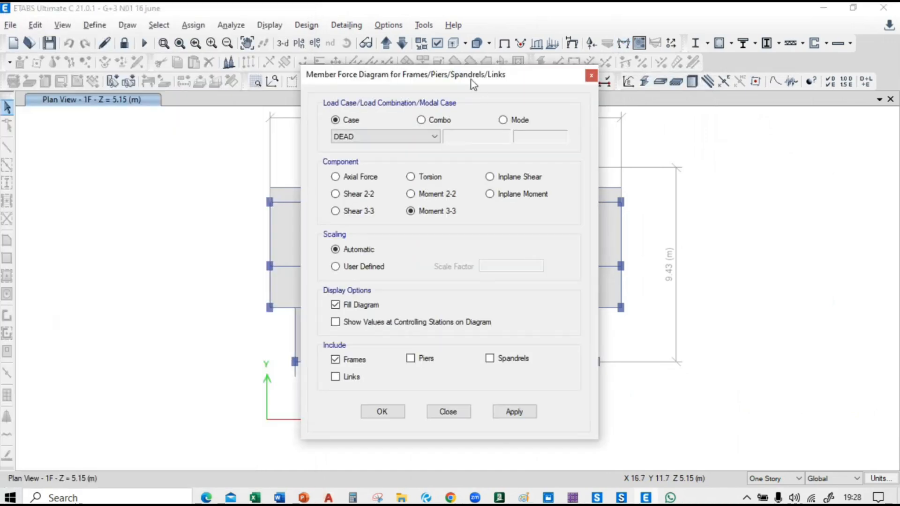
{"action": "left_click_drag", "start_coordinate": [472, 85], "coordinate": [184, 87]}
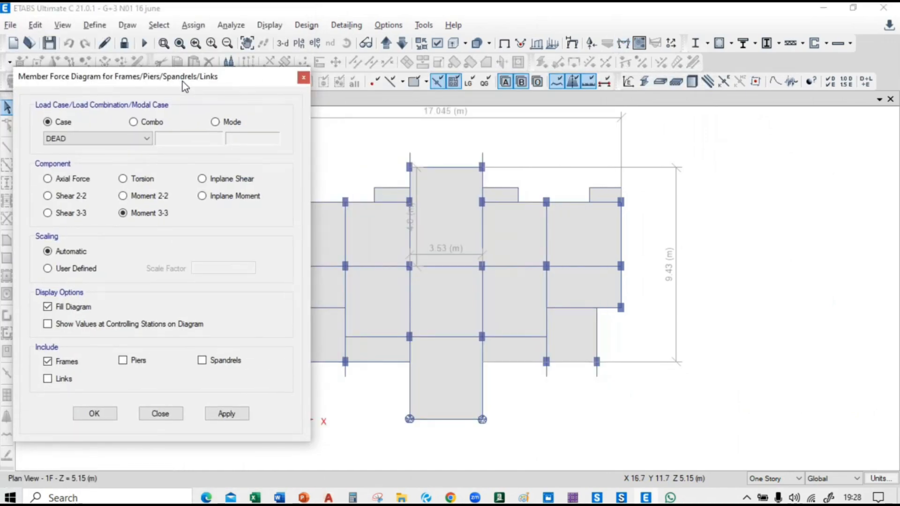
{"action": "left_click", "coordinate": [303, 78]}
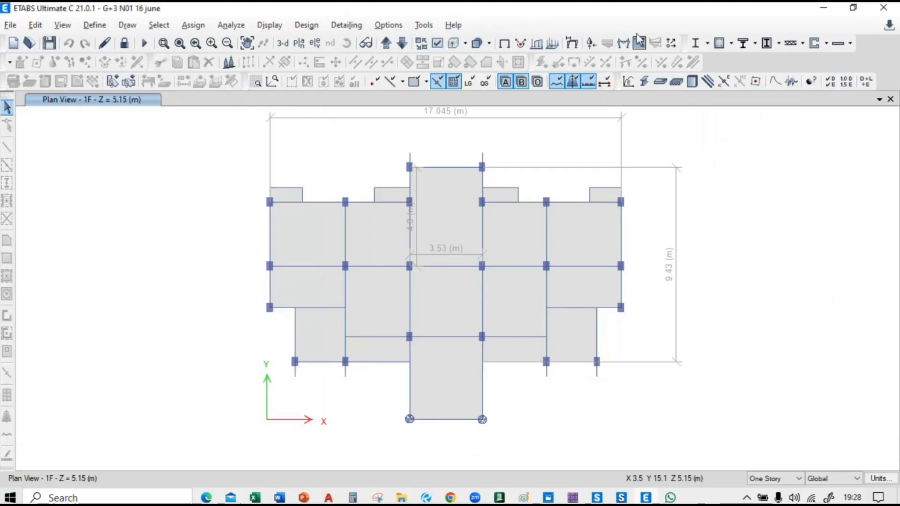
Display the deformed shape on the 1F plan for the DL+LL combination with Displacement UZ contours drawn on objects.
{"action": "left_click", "coordinate": [572, 44]}
{"action": "left_click_drag", "start_coordinate": [482, 14], "coordinate": [153, 14]}
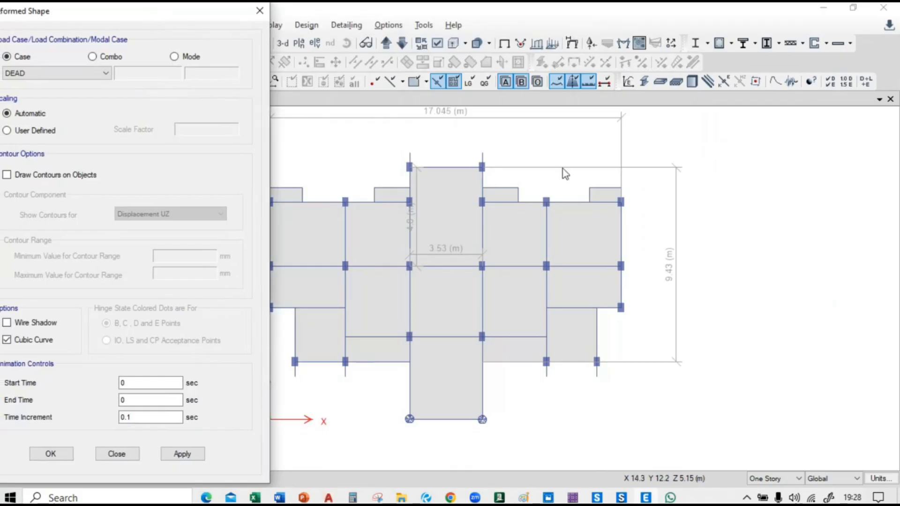
{"action": "middle_click_drag", "start_coordinate": [566, 169], "coordinate": [687, 180]}
{"action": "left_click_drag", "start_coordinate": [158, 16], "coordinate": [238, 15]}
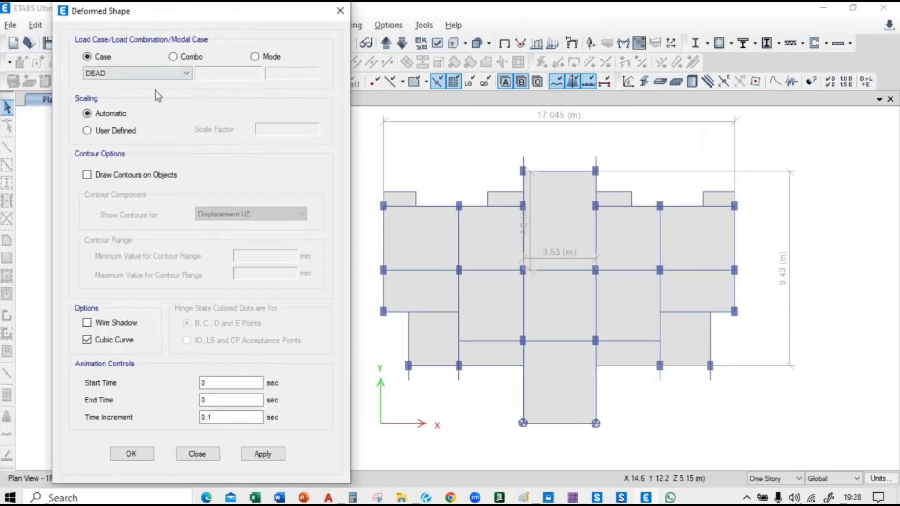
{"action": "left_click", "coordinate": [185, 60]}
{"action": "left_click", "coordinate": [186, 74]}
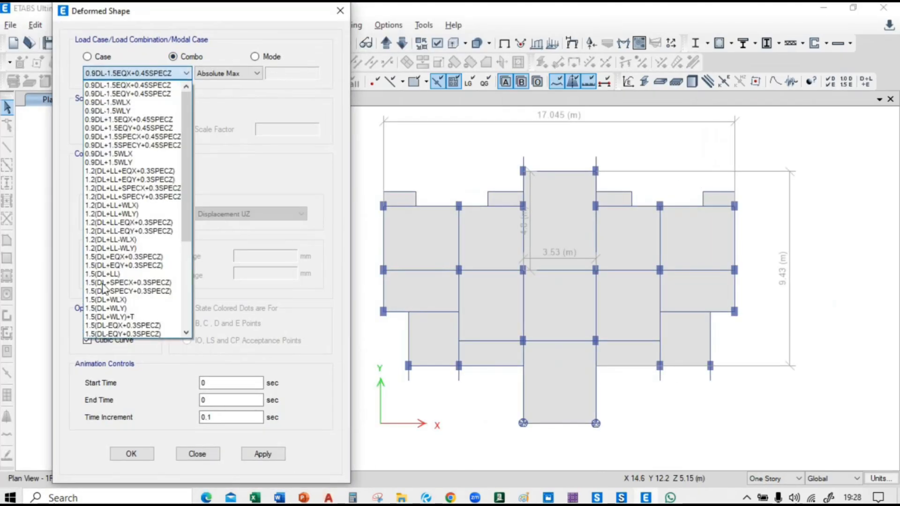
{"action": "scroll", "coordinate": [113, 283], "scroll_direction": "down", "scroll_amount": 6}
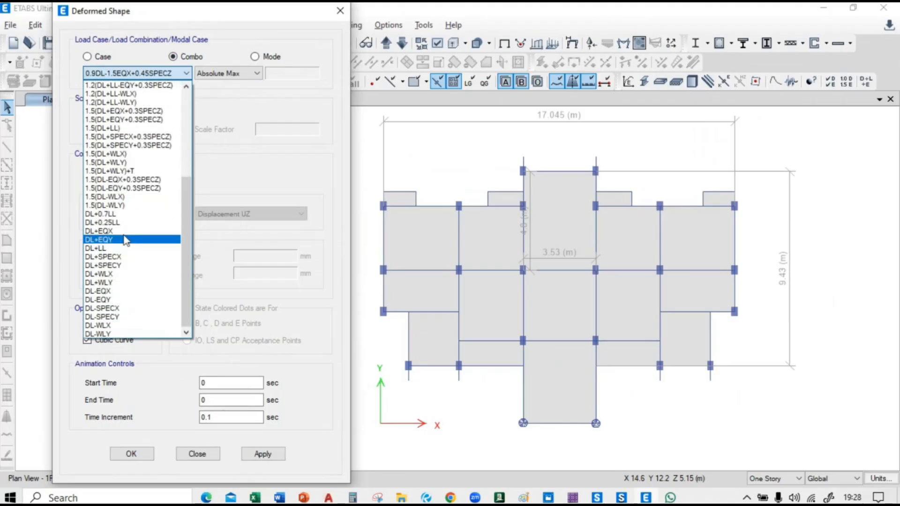
{"action": "left_click", "coordinate": [129, 249]}
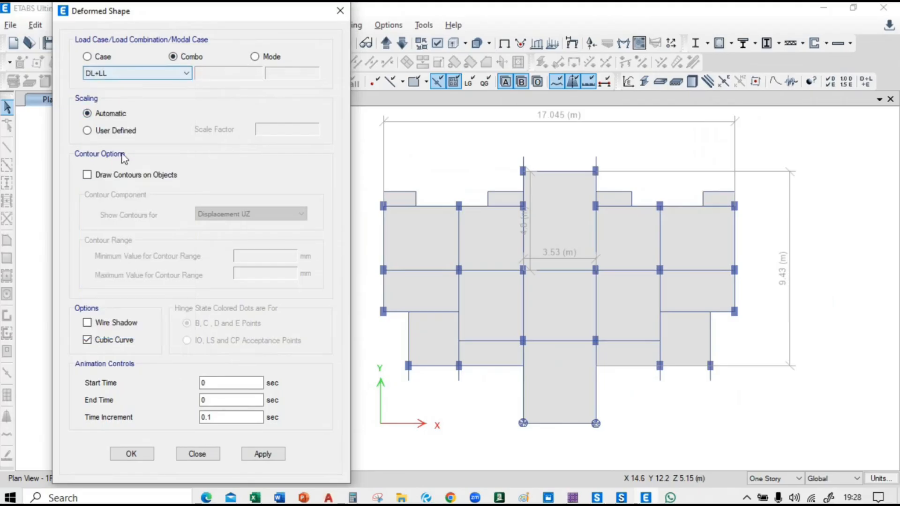
{"action": "left_click", "coordinate": [90, 178]}
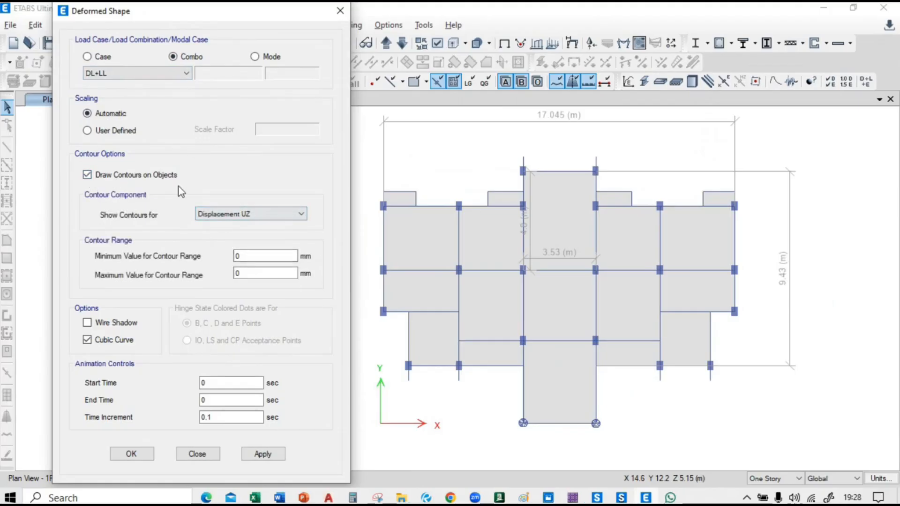
{"action": "left_click", "coordinate": [263, 455]}
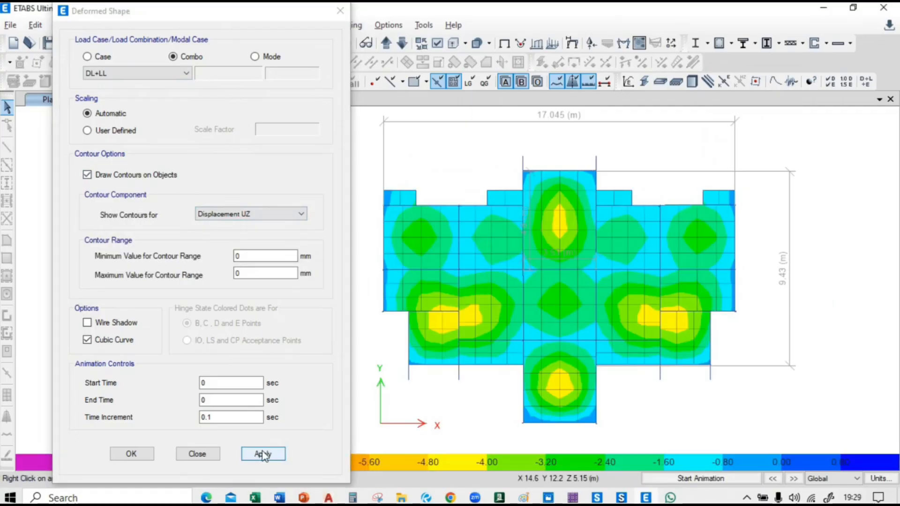
{"action": "left_click", "coordinate": [131, 455]}
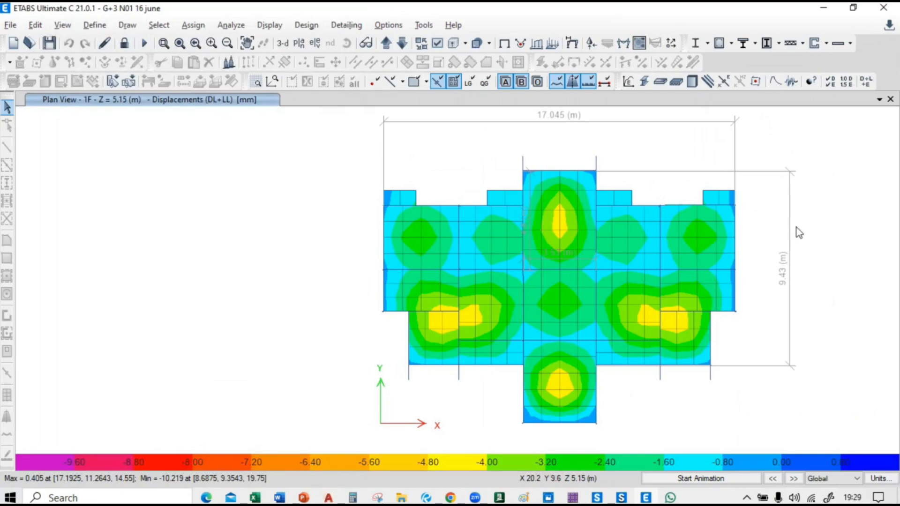
{"action": "middle_click_drag", "start_coordinate": [809, 229], "coordinate": [707, 230]}
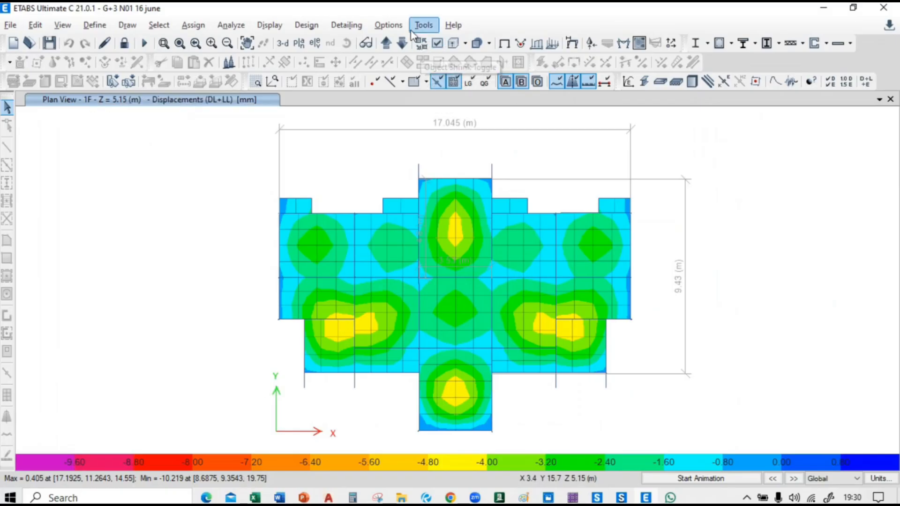
Switch the displacement contour plan to the OHWT story level.
{"action": "left_click", "coordinate": [300, 44]}
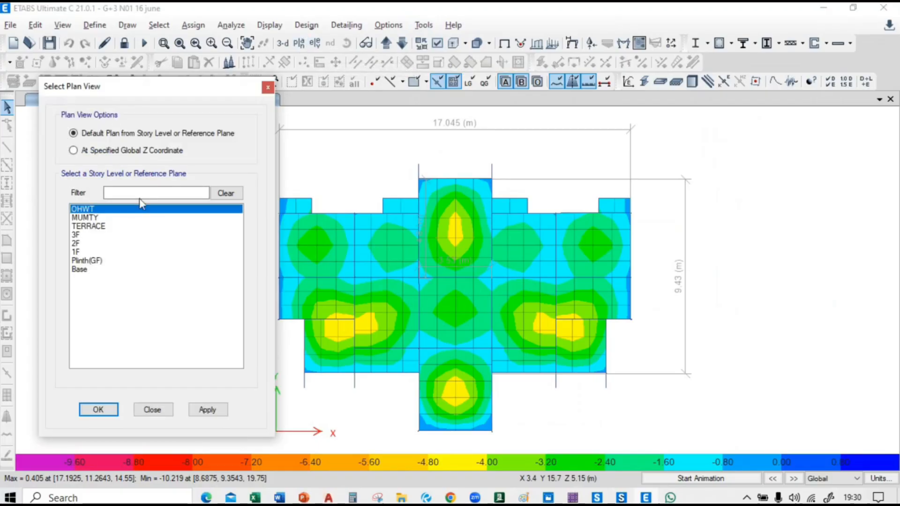
{"action": "left_click", "coordinate": [220, 411]}
{"action": "left_click", "coordinate": [152, 411]}
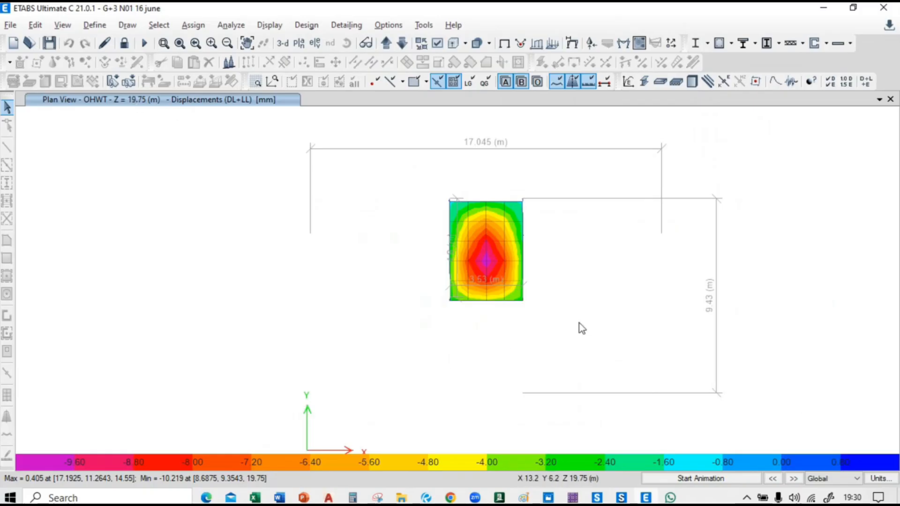
Inspect the DL+LL displacement at the centre of the OHWT slab.
{"action": "scroll", "coordinate": [538, 263], "scroll_direction": "up", "scroll_amount": 5}
{"action": "middle_click_drag", "start_coordinate": [426, 230], "coordinate": [446, 285]}
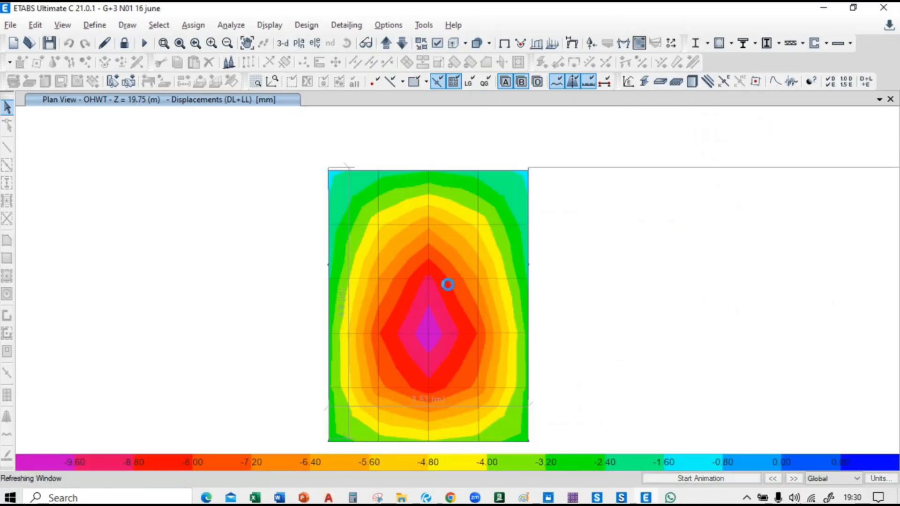
{"action": "right_click", "coordinate": [428, 336]}
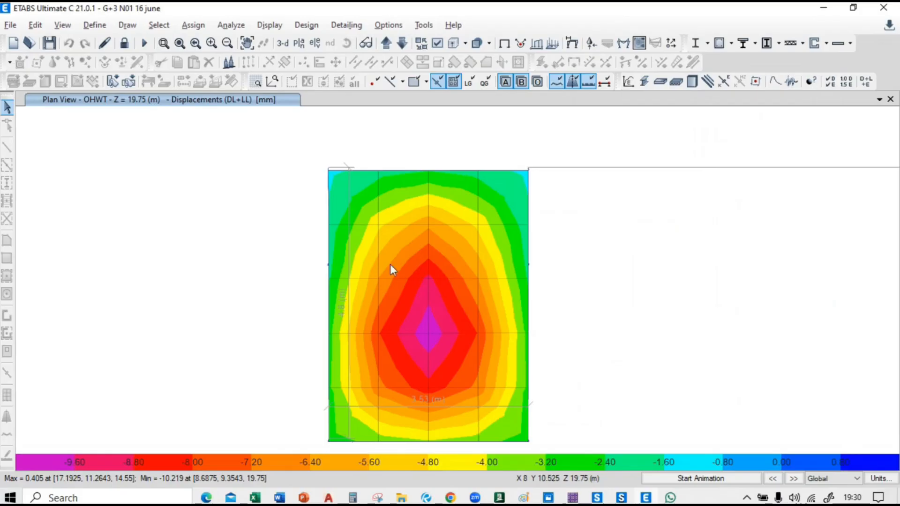
Draw a dimension line for the OHWT slab's short span, placed just outside its lower edge.
{"action": "middle_click_drag", "start_coordinate": [594, 274], "coordinate": [603, 232]}
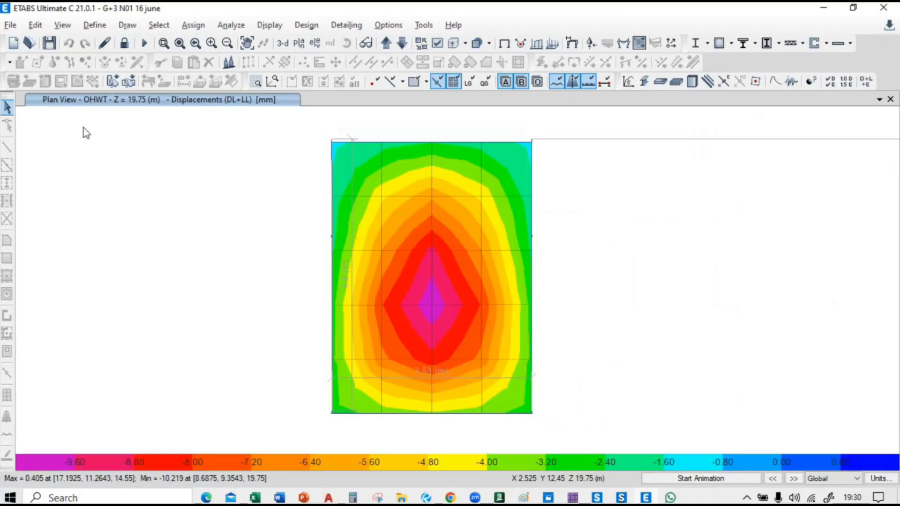
{"action": "left_click", "coordinate": [127, 26]}
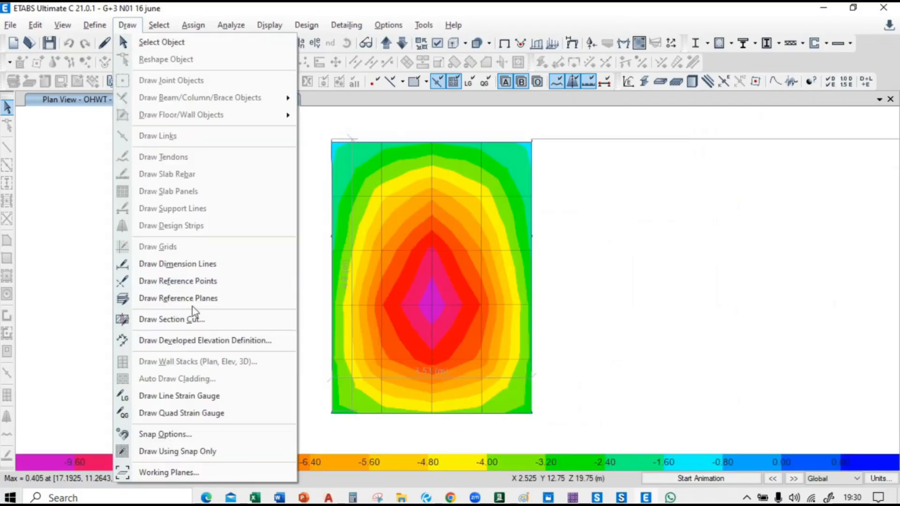
{"action": "key", "text": "Escape"}
{"action": "right_click", "coordinate": [388, 273]}
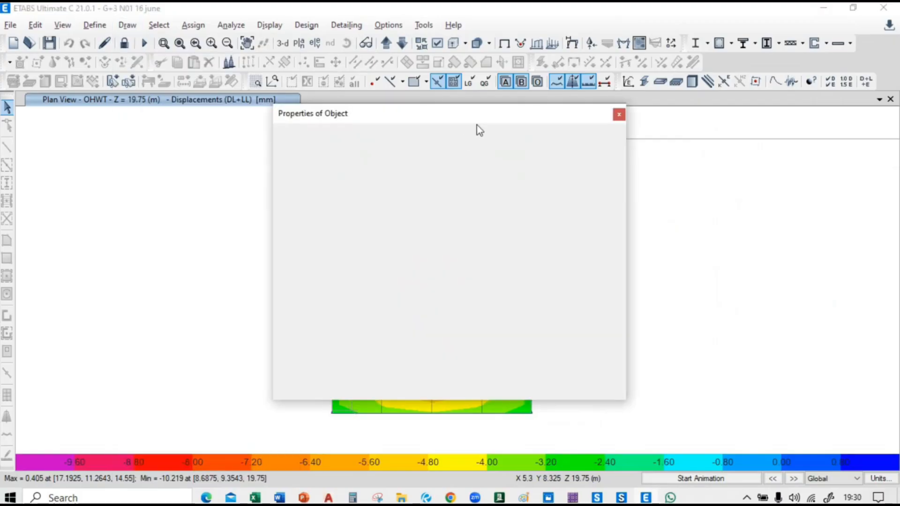
{"action": "left_click_drag", "start_coordinate": [476, 122], "coordinate": [116, 122]}
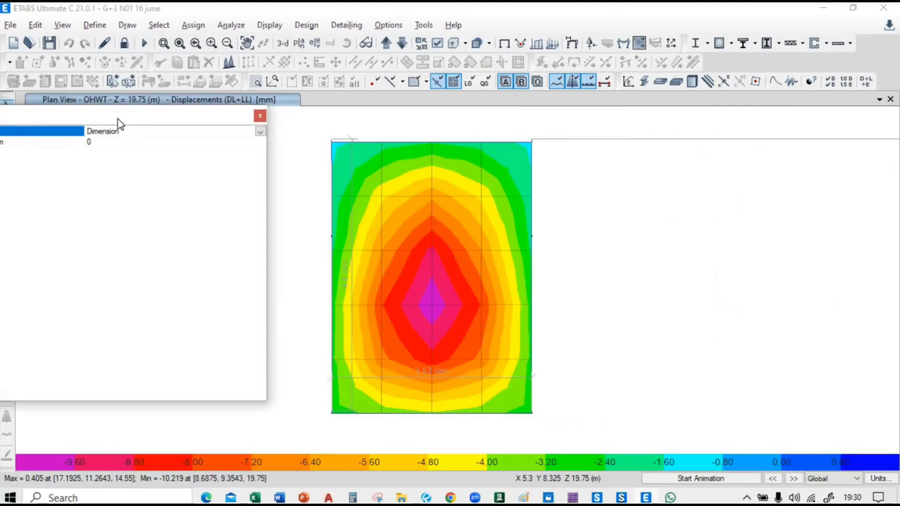
{"action": "left_click", "coordinate": [332, 414]}
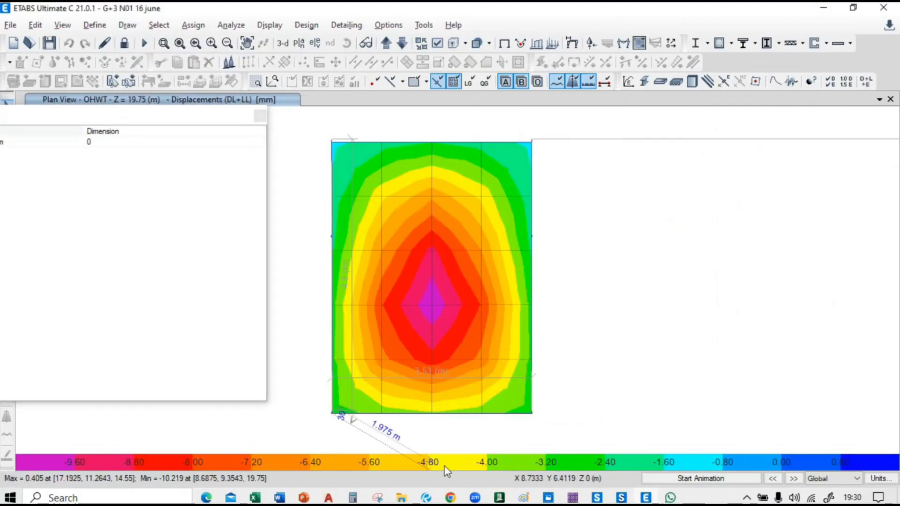
{"action": "left_click", "coordinate": [532, 414]}
{"action": "left_click", "coordinate": [532, 430]}
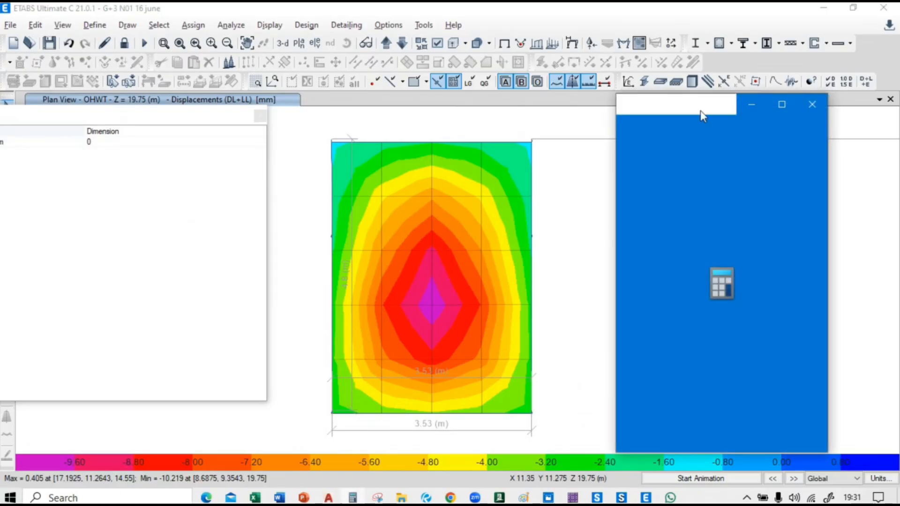
In Calculator, convert the 3.53 m slab span to millimetres by multiplying by 1000, and divide the result by 350.
{"action": "left_click_drag", "start_coordinate": [700, 110], "coordinate": [722, 98]}
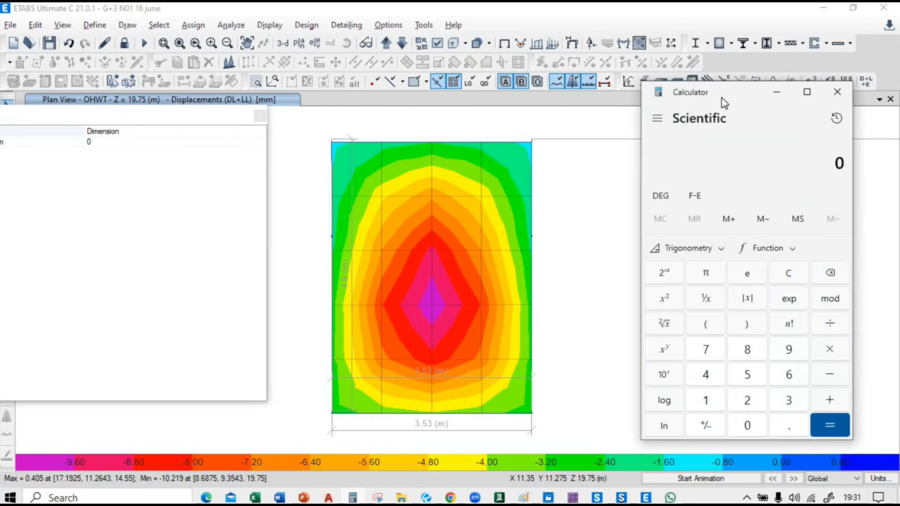
{"action": "type", "text": "3.53"}
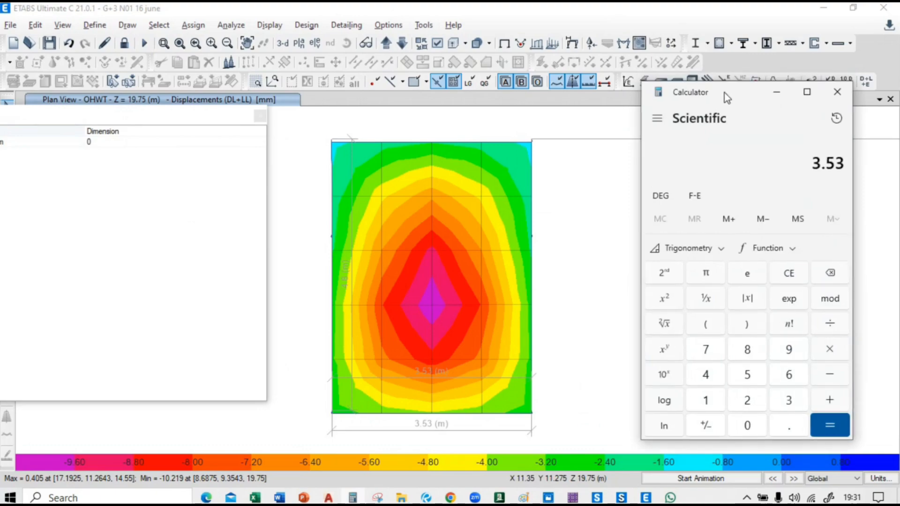
{"action": "type", "text": "*1000"}
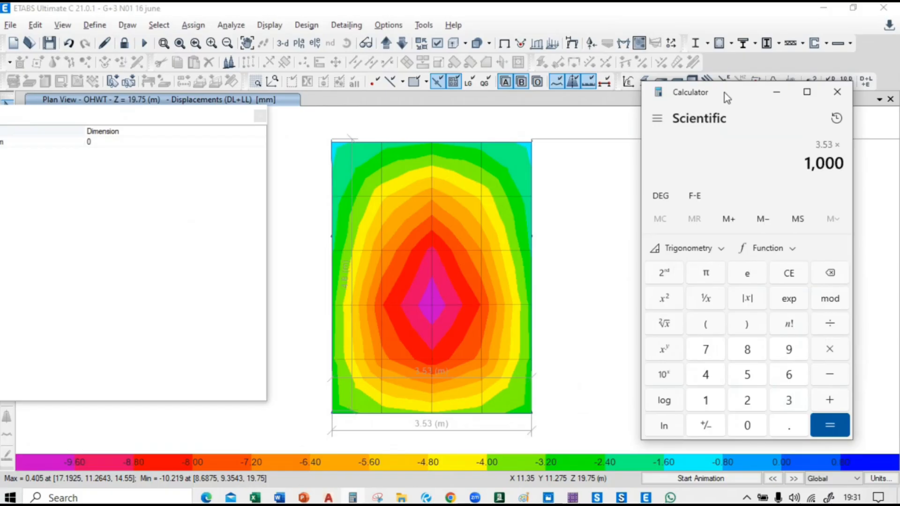
{"action": "key", "text": "Return"}
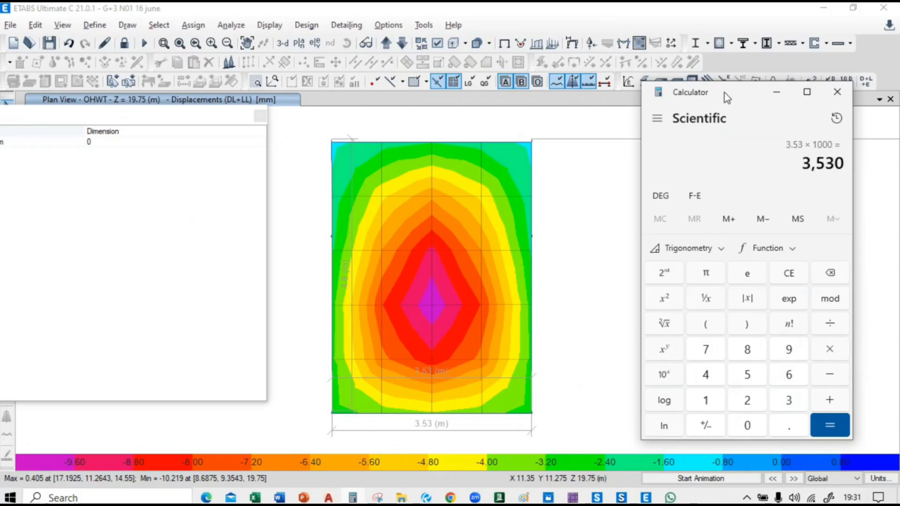
{"action": "type", "text": "/35"}
{"action": "type", "text": "0"}
{"action": "key", "text": "Return"}
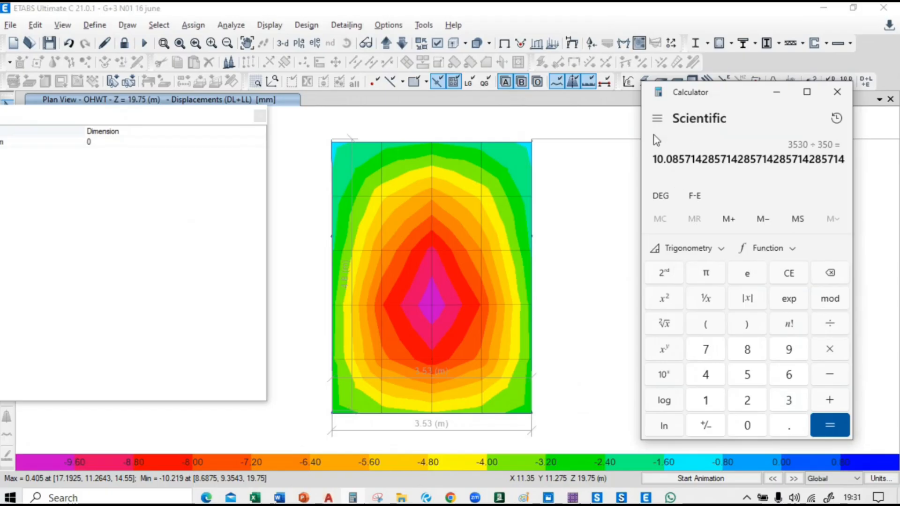
Consult the slab deflection limit of Span/350 or 20 mm in the Stability Checks presentation and return to the OHWT plan in ETABS.
{"action": "key", "text": "alt+Tab"}
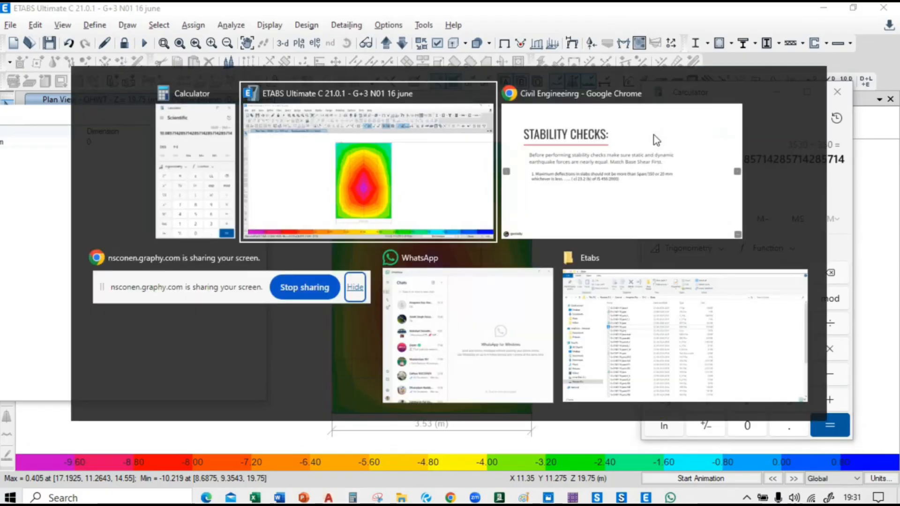
{"action": "left_click", "coordinate": [656, 140]}
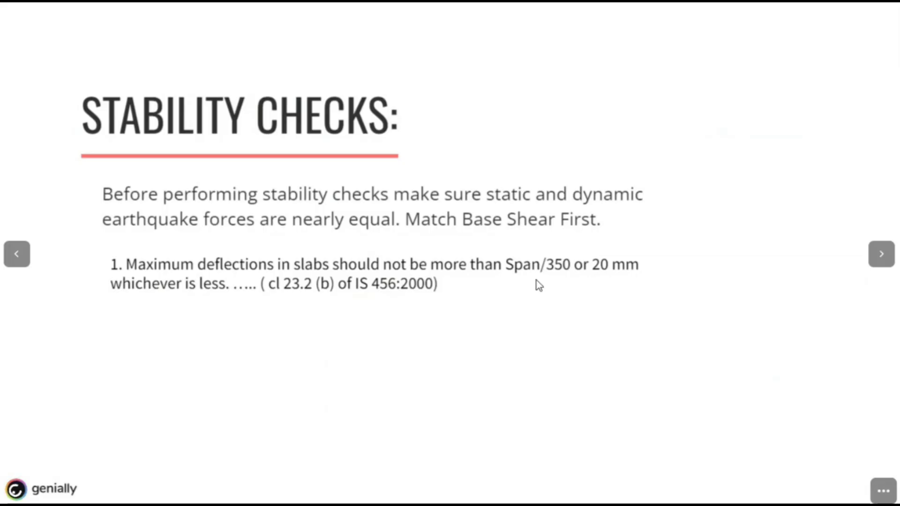
{"action": "key", "text": "alt+Tab"}
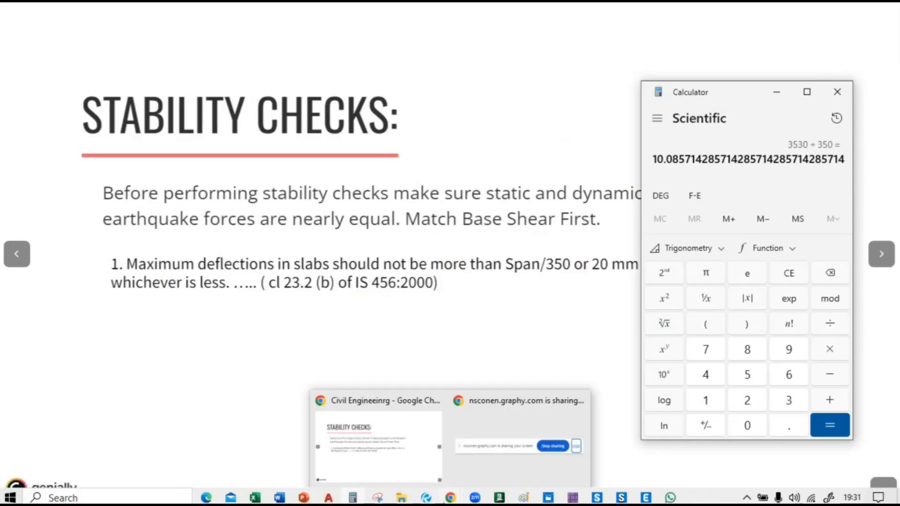
{"action": "left_click", "coordinate": [645, 495]}
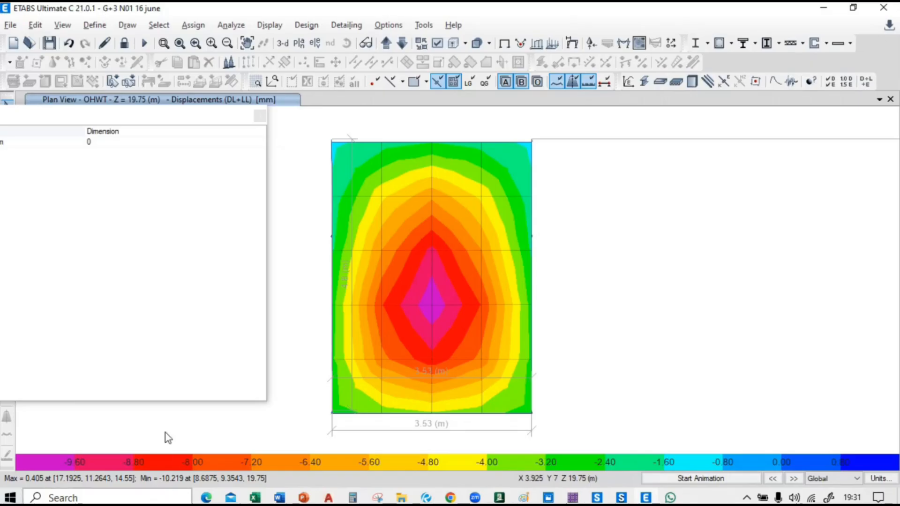
End the dimension line drawing and unlock the model for editing, accepting the loss of the analysis results.
{"action": "left_click", "coordinate": [260, 116]}
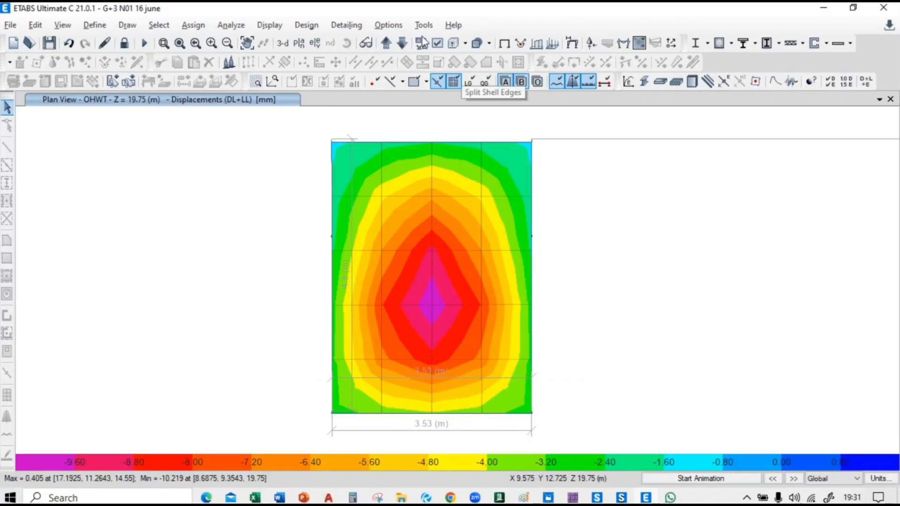
{"action": "left_click", "coordinate": [125, 42]}
{"action": "left_click", "coordinate": [460, 305]}
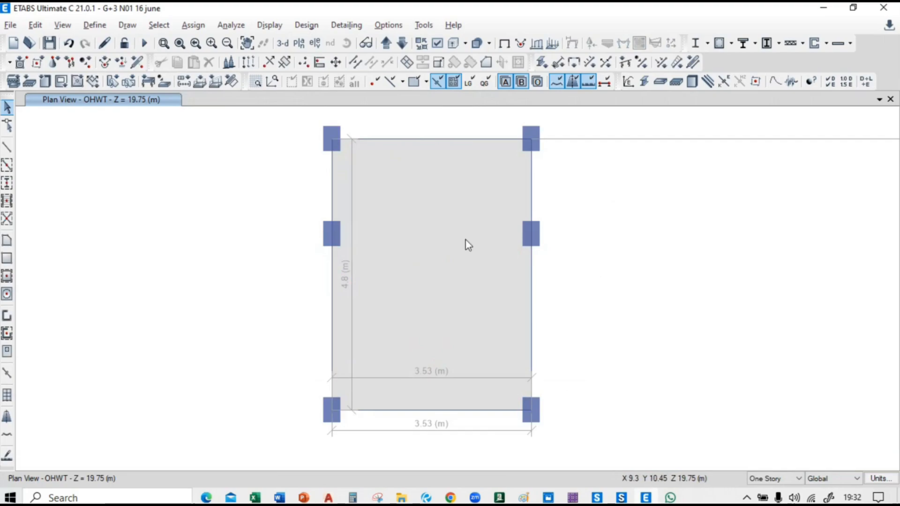
Select the OHWT slab and open the slab property definitions from its slab section assignment.
{"action": "left_click", "coordinate": [468, 245]}
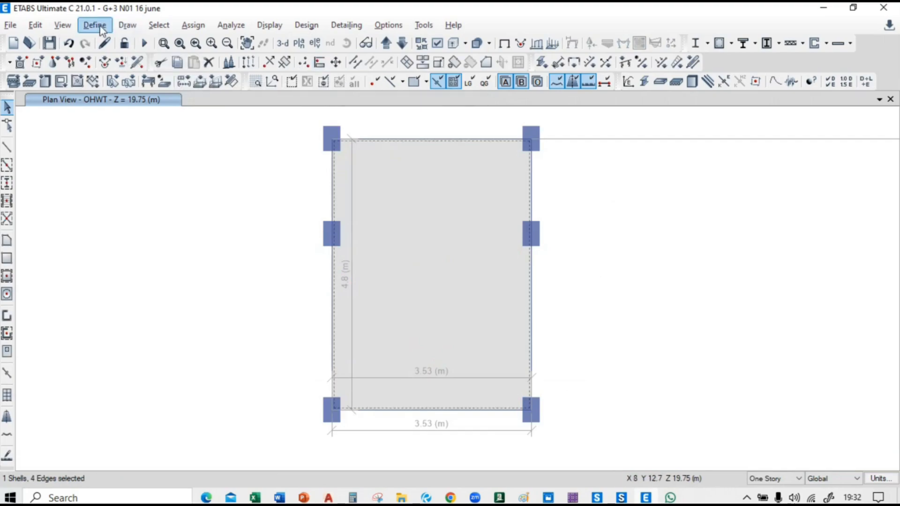
{"action": "left_click", "coordinate": [193, 24]}
{"action": "mouse_move", "coordinate": [220, 80]}
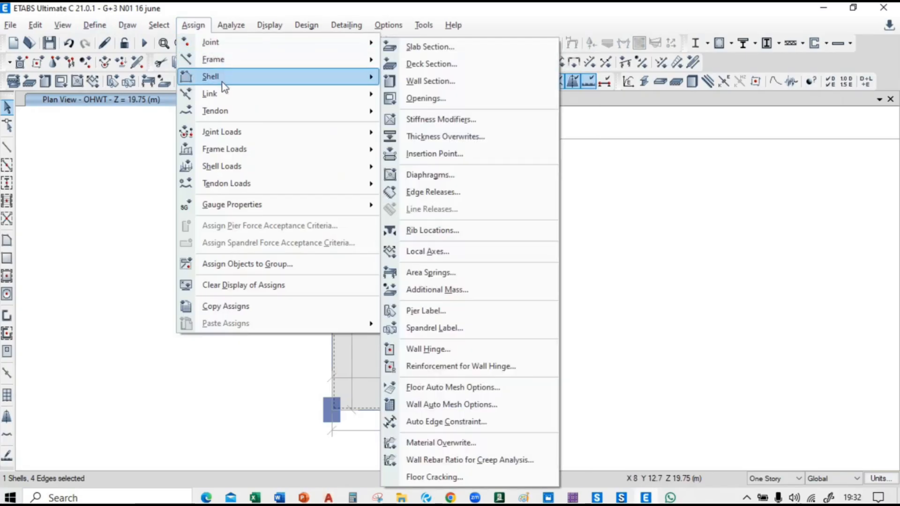
{"action": "left_click", "coordinate": [431, 47]}
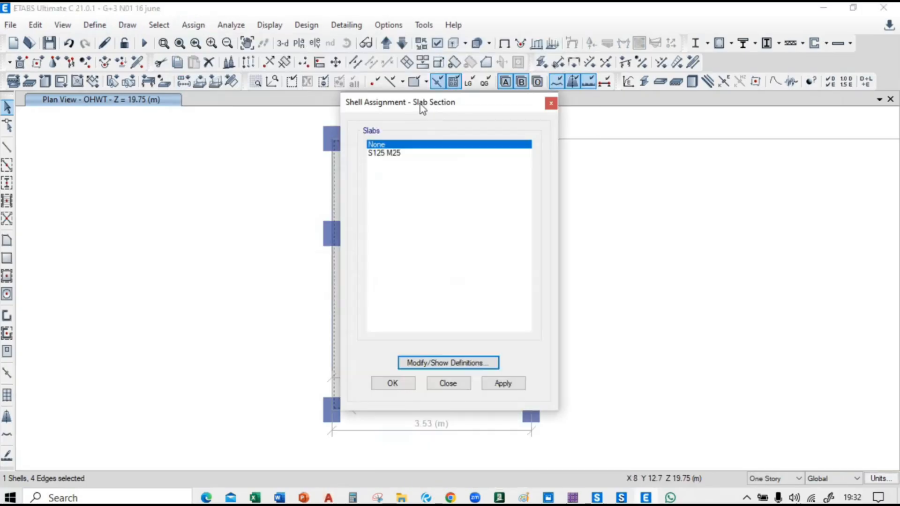
{"action": "left_click_drag", "start_coordinate": [420, 104], "coordinate": [156, 120]}
{"action": "left_click", "coordinate": [154, 171]}
{"action": "left_click", "coordinate": [190, 381]}
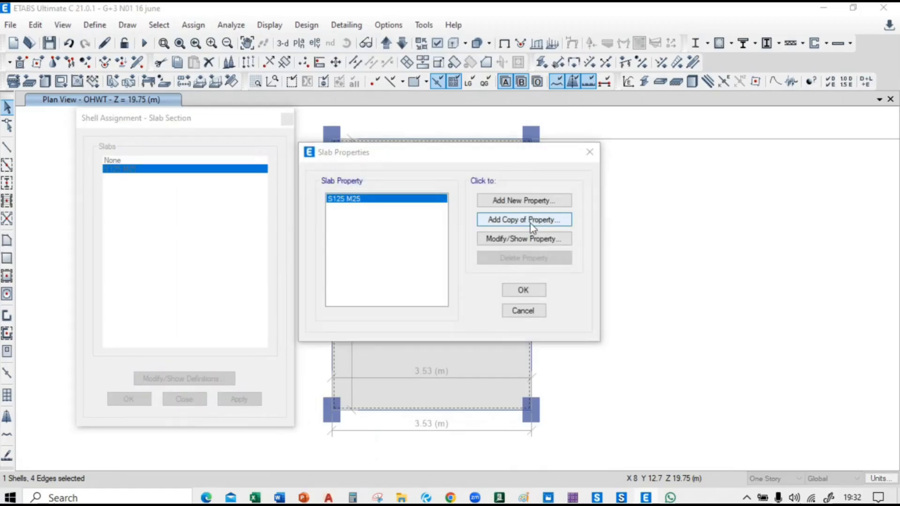
Create a copy of the S125 M25 slab property named S150 with a thickness of 150 mm.
{"action": "left_click", "coordinate": [532, 220]}
{"action": "left_click", "coordinate": [479, 107]}
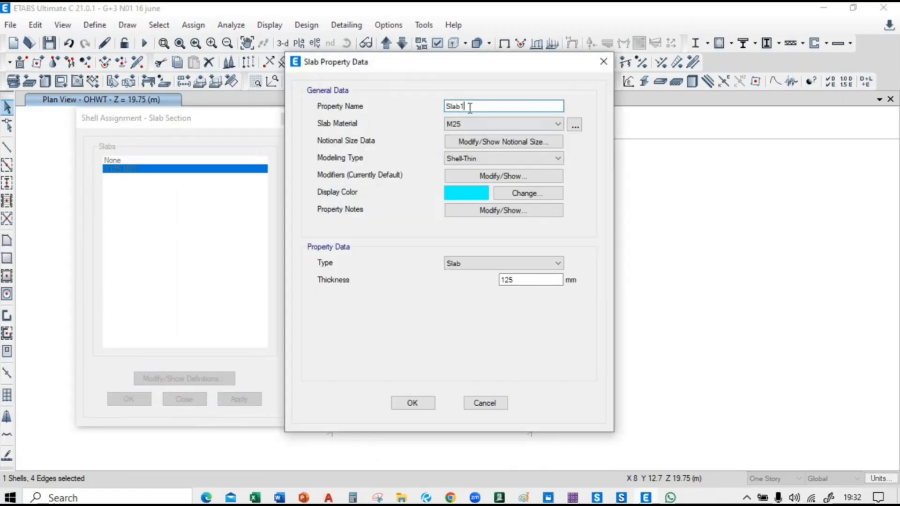
{"action": "left_click_drag", "start_coordinate": [457, 106], "coordinate": [492, 107]}
{"action": "key", "text": "BackSpace"}
{"action": "key", "text": "BackSpace"}
{"action": "type", "text": "150"}
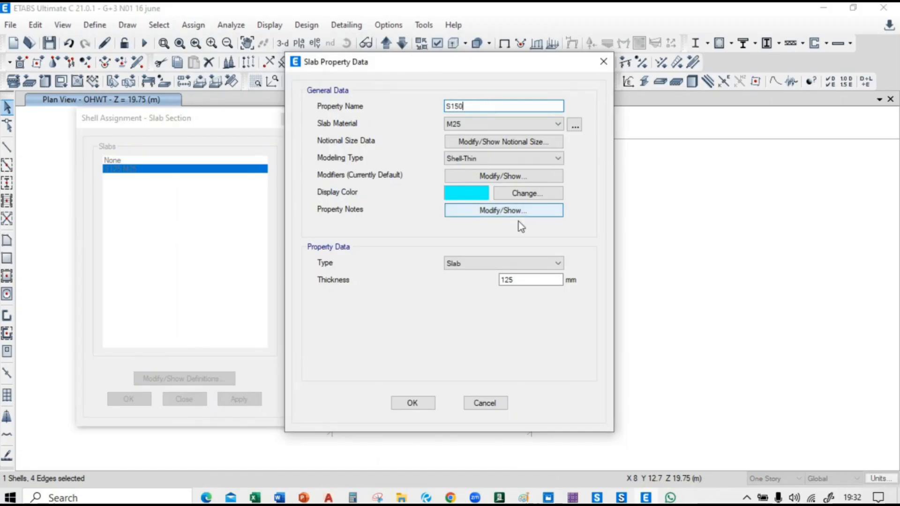
{"action": "key", "text": "Tab"}
{"action": "type", "text": "150"}
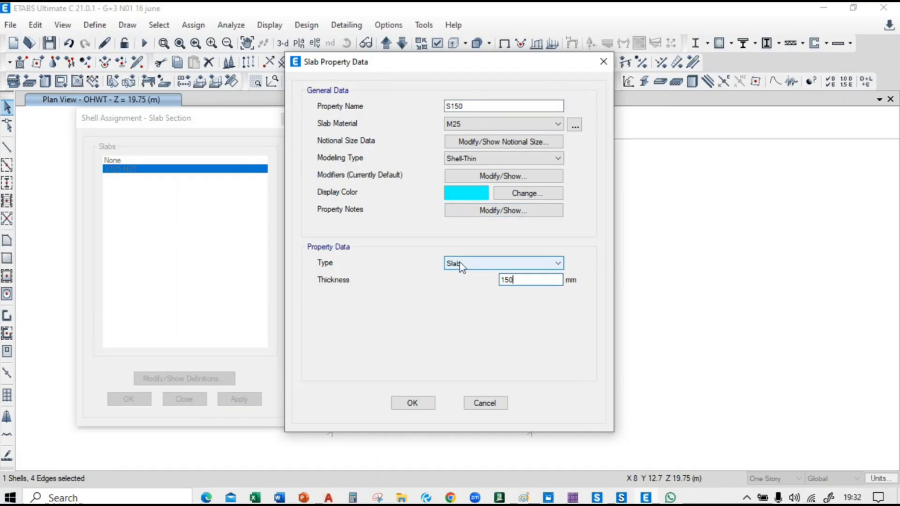
{"action": "left_click", "coordinate": [413, 402]}
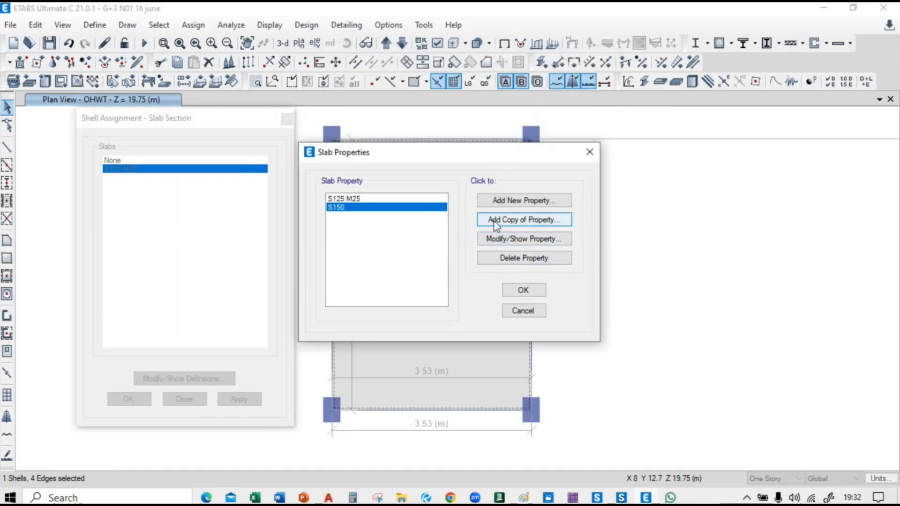
Rename the new 150 mm slab property to S150 M25 and assign it to the selected OHWT slab.
{"action": "left_click", "coordinate": [525, 239]}
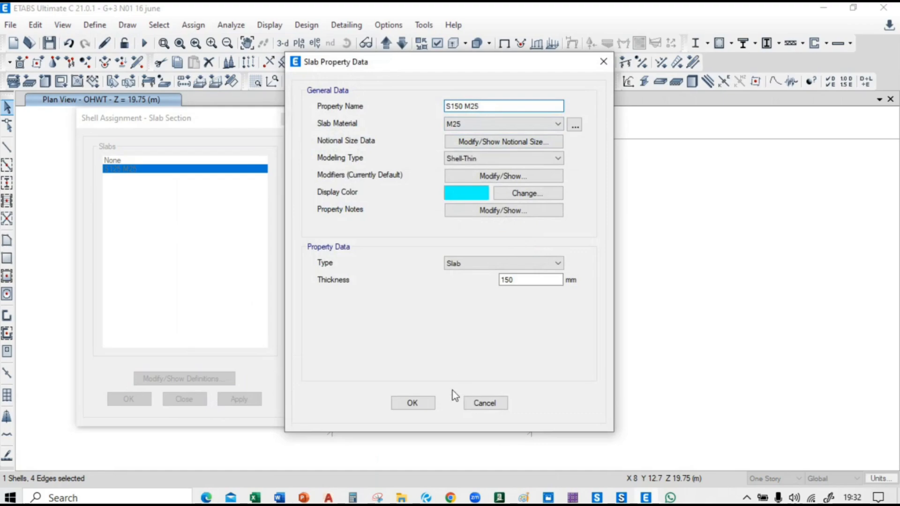
{"action": "left_click", "coordinate": [425, 403]}
{"action": "left_click", "coordinate": [529, 313]}
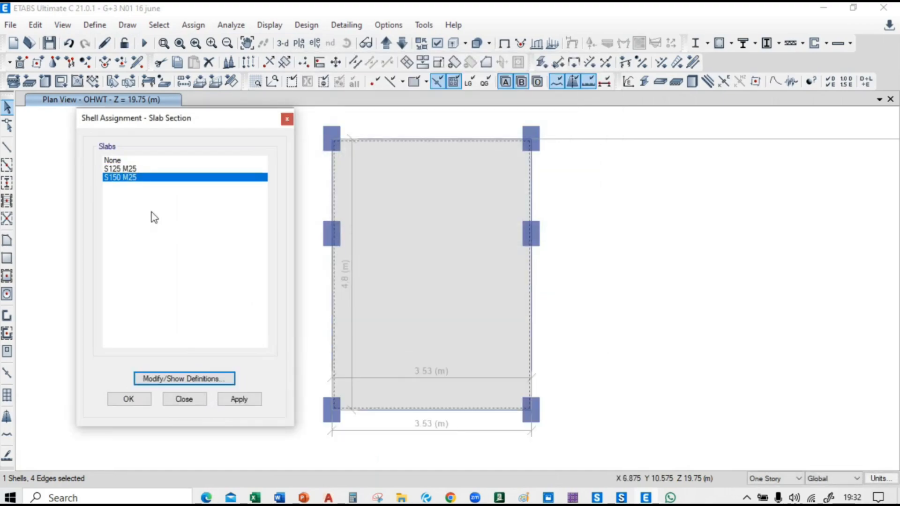
{"action": "left_click", "coordinate": [227, 403]}
{"action": "left_click", "coordinate": [123, 399]}
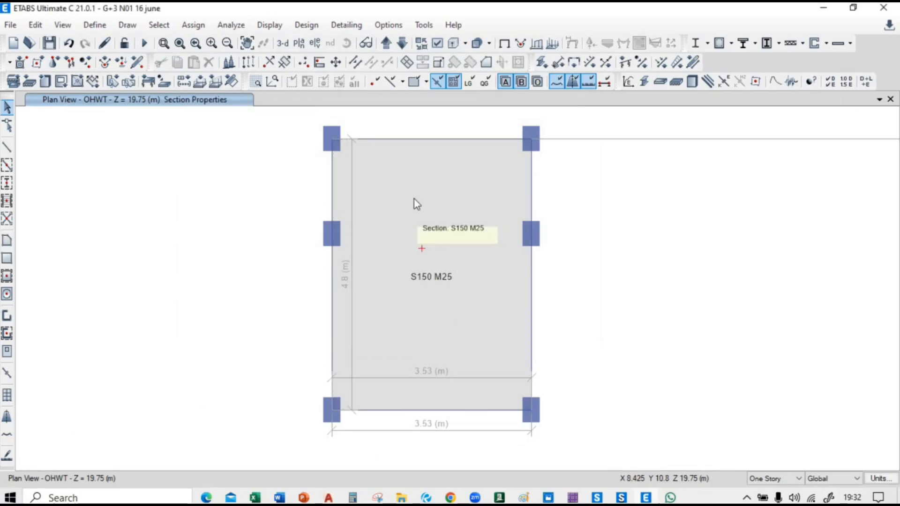
Check the slab sections assigned on the MUMTY story plan.
{"action": "left_click", "coordinate": [402, 43]}
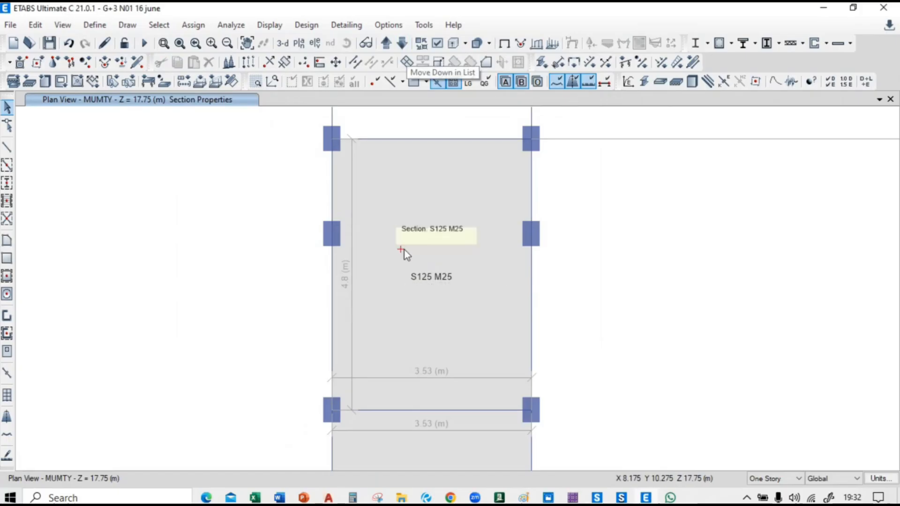
{"action": "scroll", "coordinate": [423, 219], "scroll_direction": "down", "scroll_amount": 5}
{"action": "scroll", "coordinate": [424, 328], "scroll_direction": "up", "scroll_amount": 5}
{"action": "middle_click_drag", "start_coordinate": [381, 339], "coordinate": [382, 452]}
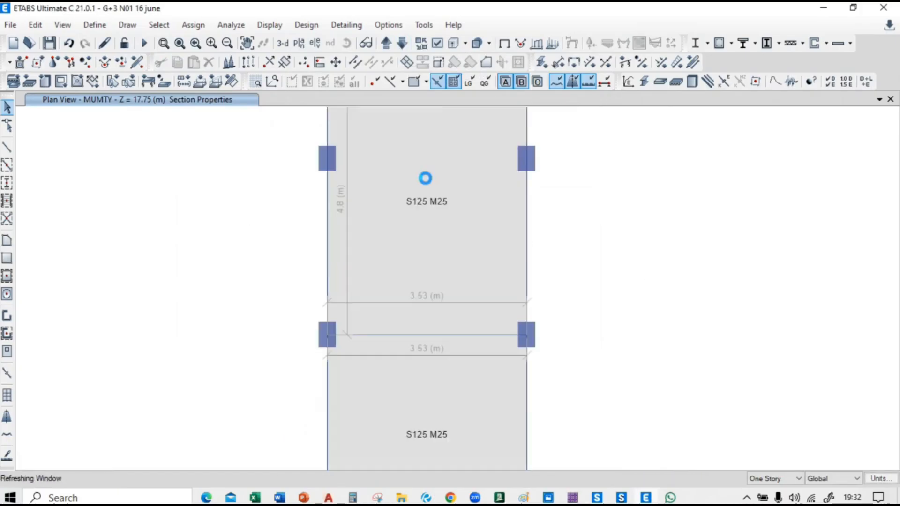
Return to the default 3D view without the section labels and run the analysis.
{"action": "left_click", "coordinate": [283, 43]}
{"action": "left_click", "coordinate": [504, 43]}
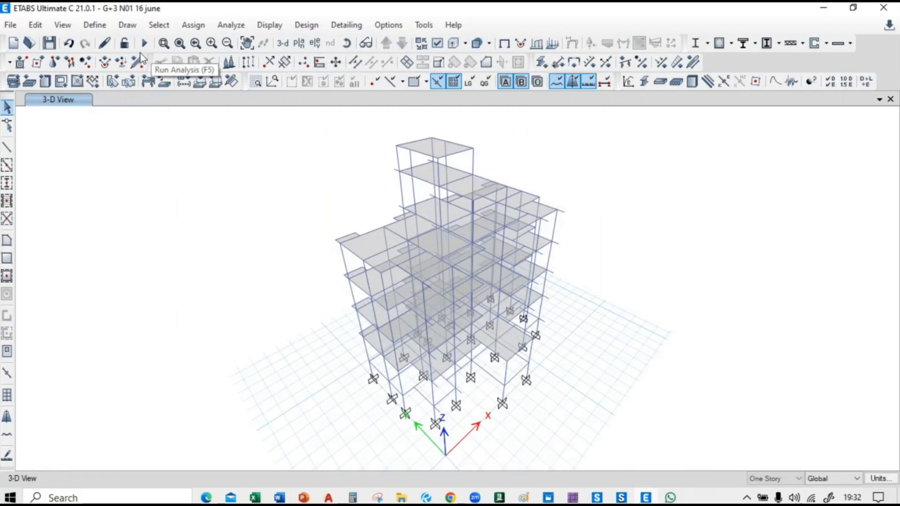
{"action": "left_click", "coordinate": [144, 43]}
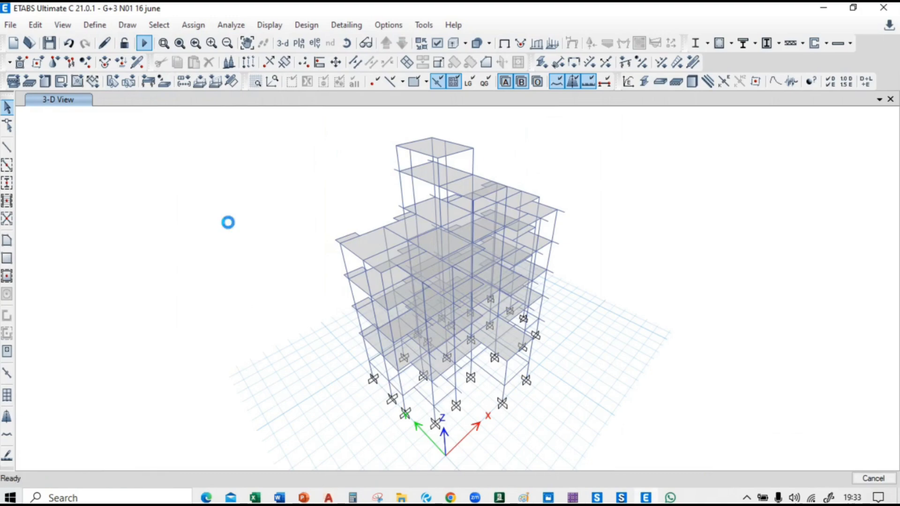
Switch to the live class page in Chrome and check the chat for participants' messages.
{"action": "mouse_move", "coordinate": [451, 498]}
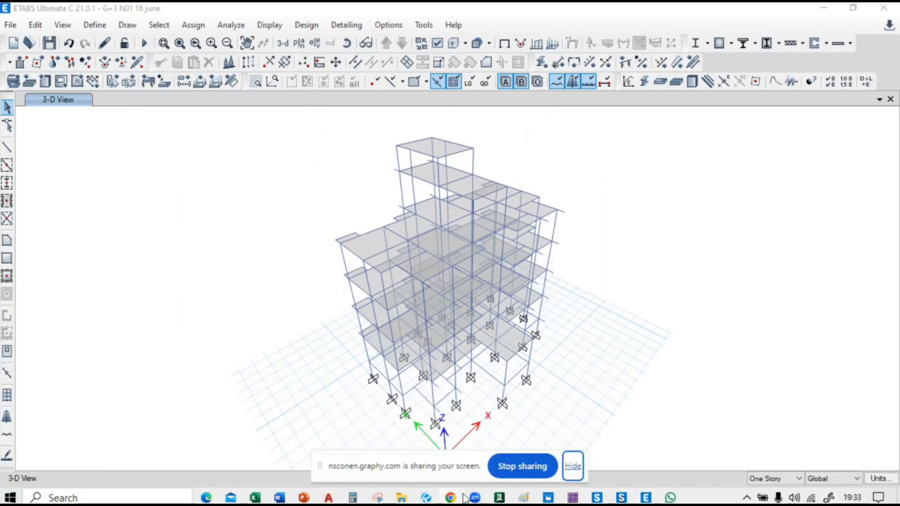
{"action": "left_click", "coordinate": [577, 465]}
{"action": "mouse_move", "coordinate": [450, 497]}
{"action": "left_click", "coordinate": [420, 455]}
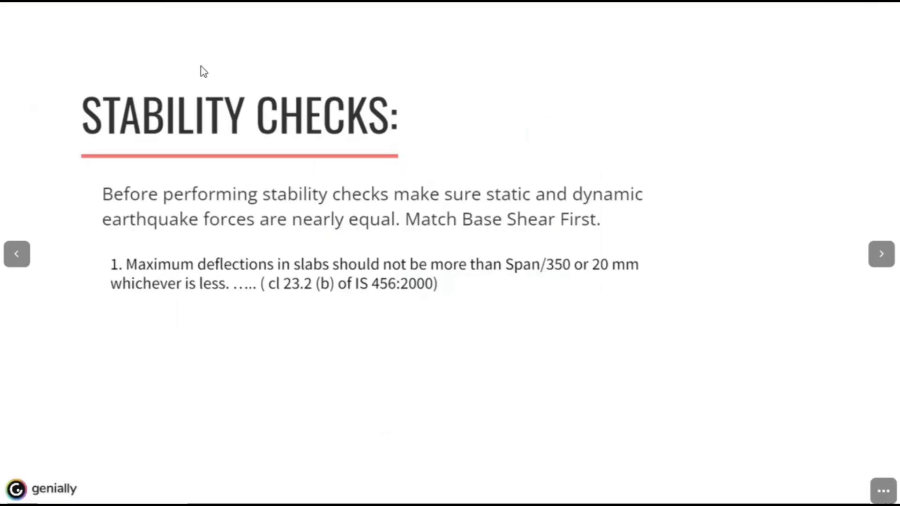
{"action": "key", "text": "Escape"}
{"action": "left_click", "coordinate": [139, 20]}
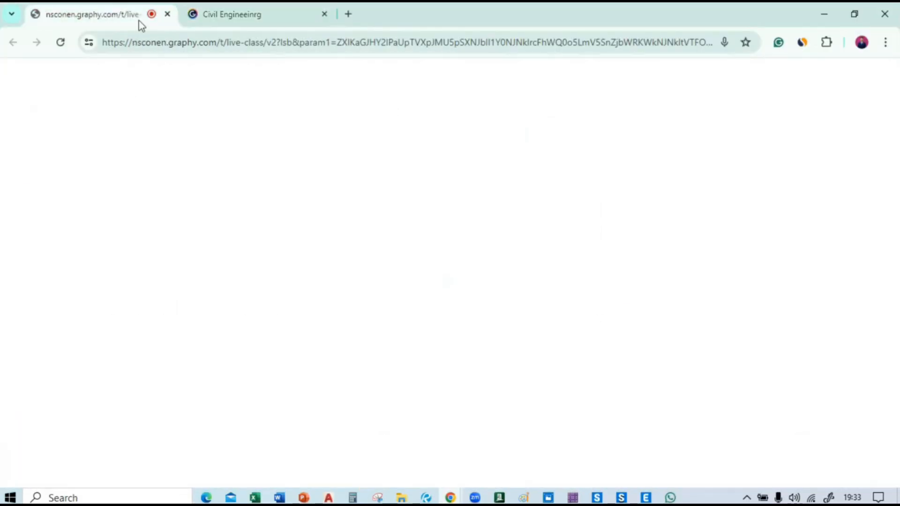
{"action": "scroll", "coordinate": [822, 348], "scroll_direction": "up", "scroll_amount": 1}
{"action": "scroll", "coordinate": [822, 348], "scroll_direction": "down", "scroll_amount": 1}
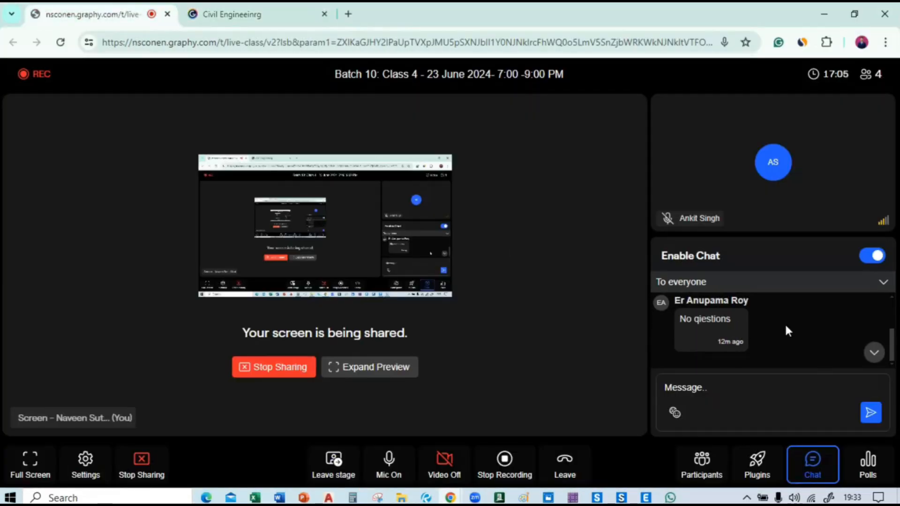
{"action": "scroll", "coordinate": [893, 346], "scroll_direction": "up", "scroll_amount": 1}
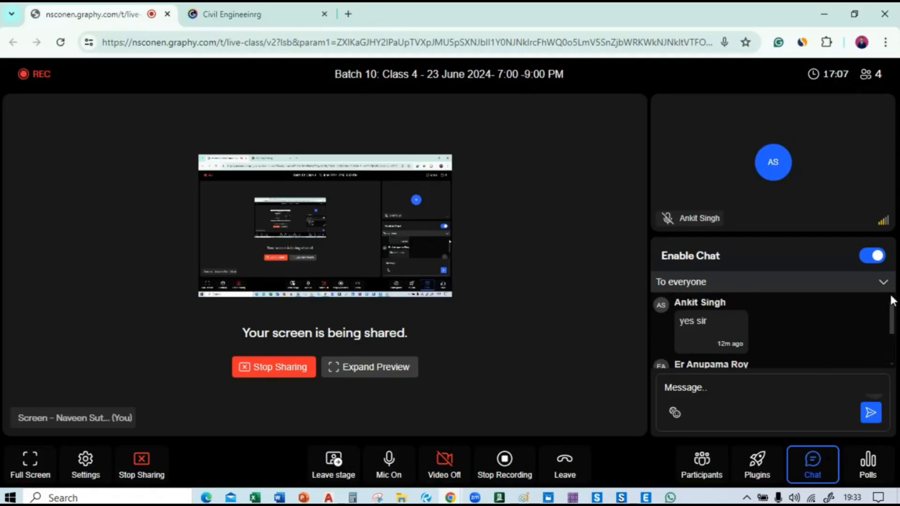
{"action": "scroll", "coordinate": [893, 346], "scroll_direction": "down", "scroll_amount": 1}
Open the live class participants list and view the options available for individual participants.
{"action": "left_click", "coordinate": [710, 473]}
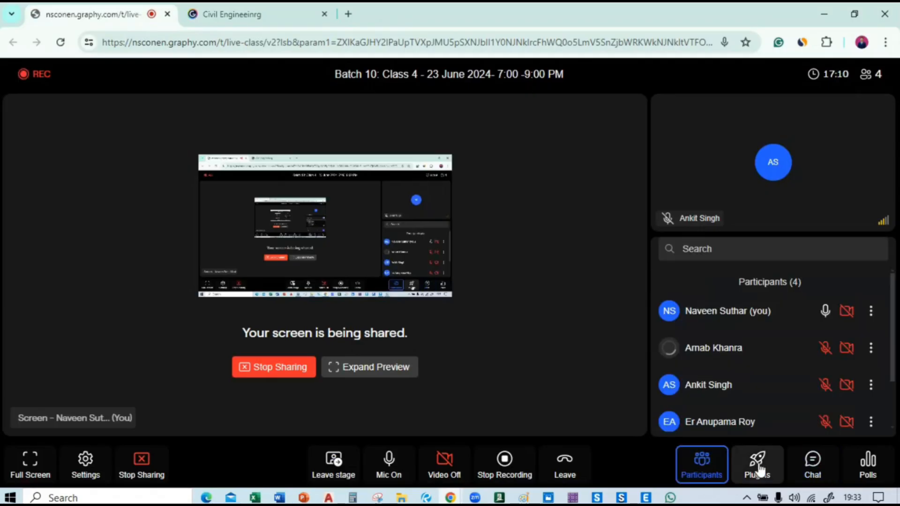
{"action": "scroll", "coordinate": [766, 371], "scroll_direction": "down", "scroll_amount": 2}
{"action": "scroll", "coordinate": [769, 369], "scroll_direction": "up", "scroll_amount": 2}
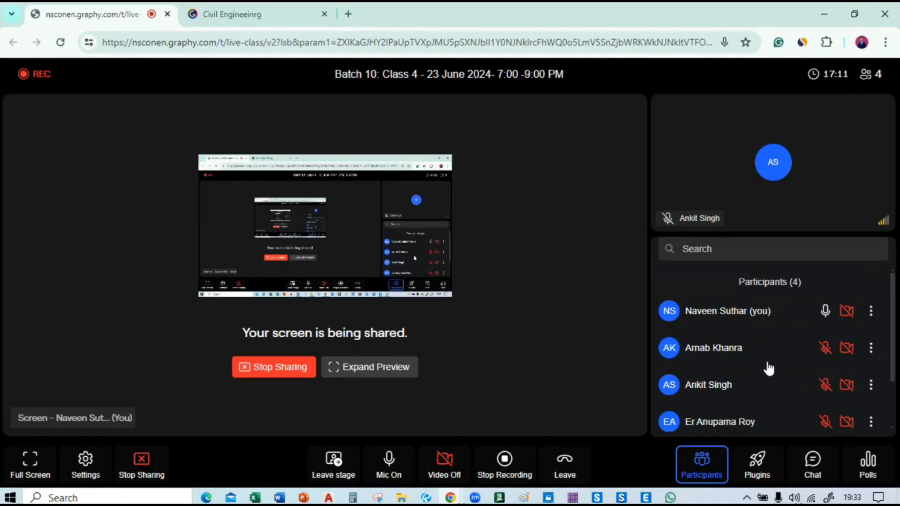
{"action": "left_click", "coordinate": [871, 311]}
{"action": "left_click", "coordinate": [869, 277]}
{"action": "left_click", "coordinate": [871, 311]}
{"action": "left_click", "coordinate": [834, 275]}
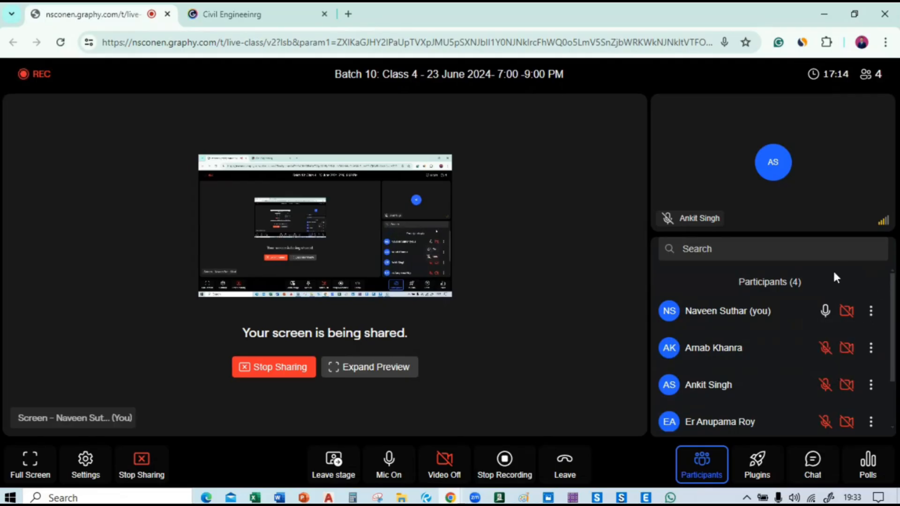
{"action": "left_click", "coordinate": [871, 348]}
{"action": "left_click", "coordinate": [862, 264]}
Restore the Stability Checks presentation to full screen and switch back to ETABS.
{"action": "left_click", "coordinate": [253, 14]}
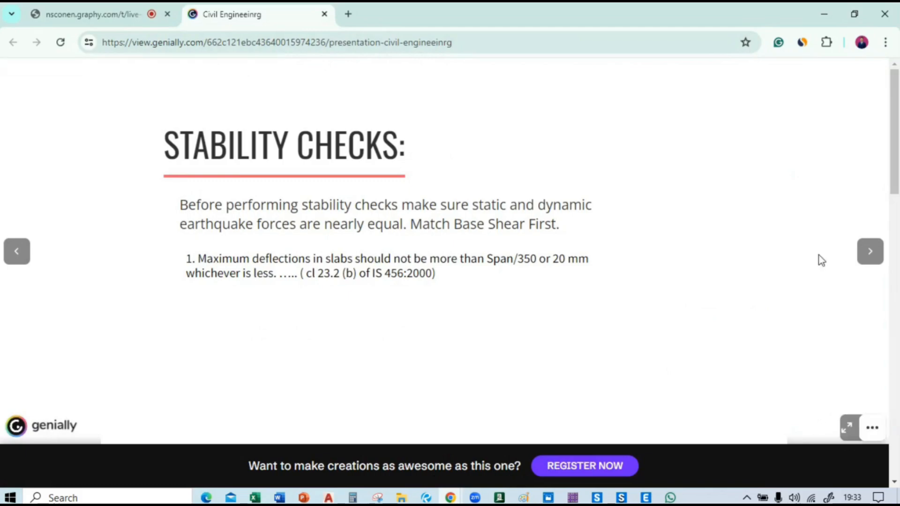
{"action": "left_click", "coordinate": [847, 427]}
{"action": "key", "text": "alt+Tab"}
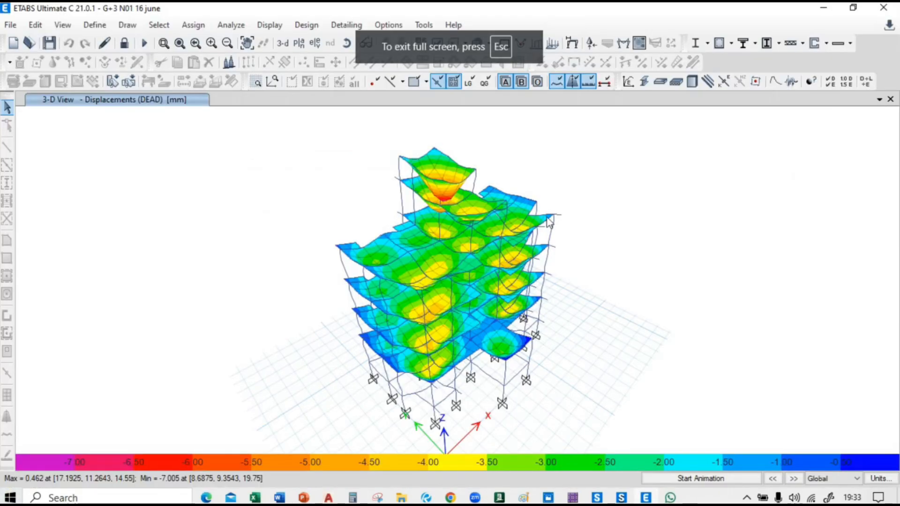
Show the OHWT plan with the DEAD displacement contours and read the joint displacements at the slab's most deflected point.
{"action": "left_click", "coordinate": [298, 44]}
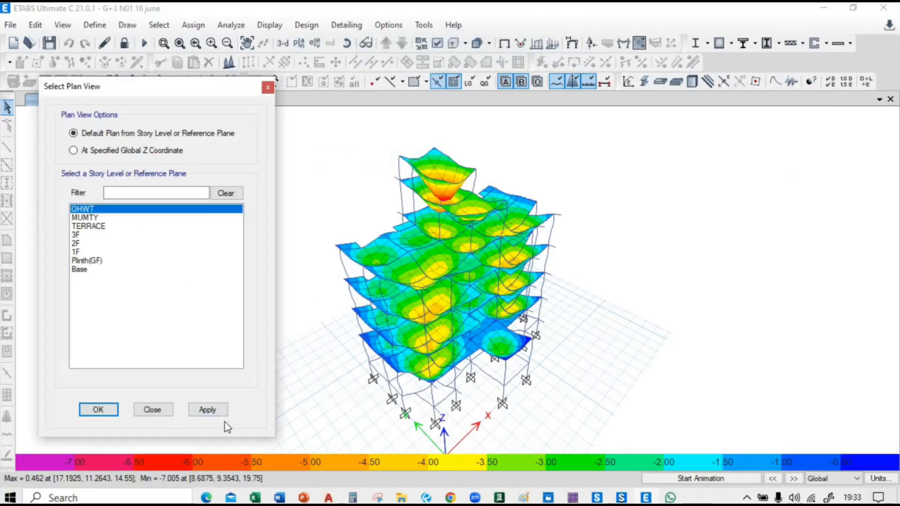
{"action": "left_click", "coordinate": [210, 411]}
{"action": "key", "text": "Escape"}
{"action": "middle_click_drag", "start_coordinate": [689, 246], "coordinate": [620, 308]}
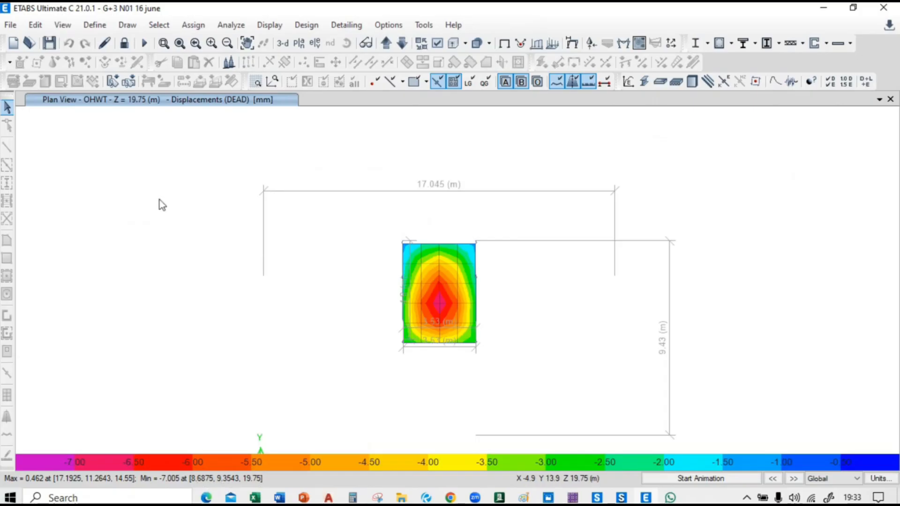
{"action": "scroll", "coordinate": [480, 322], "scroll_direction": "up", "scroll_amount": 4}
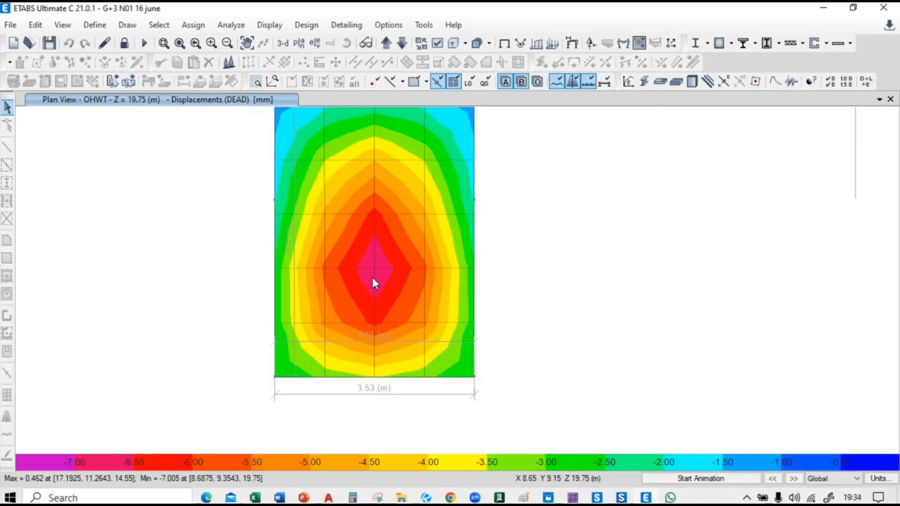
{"action": "mouse_move", "coordinate": [374, 270]}
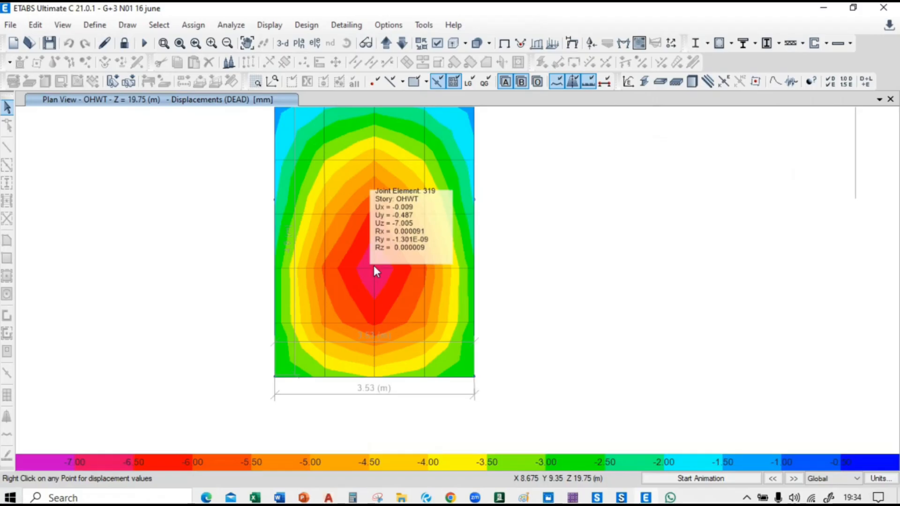
{"action": "middle_click_drag", "start_coordinate": [374, 270], "coordinate": [424, 329]}
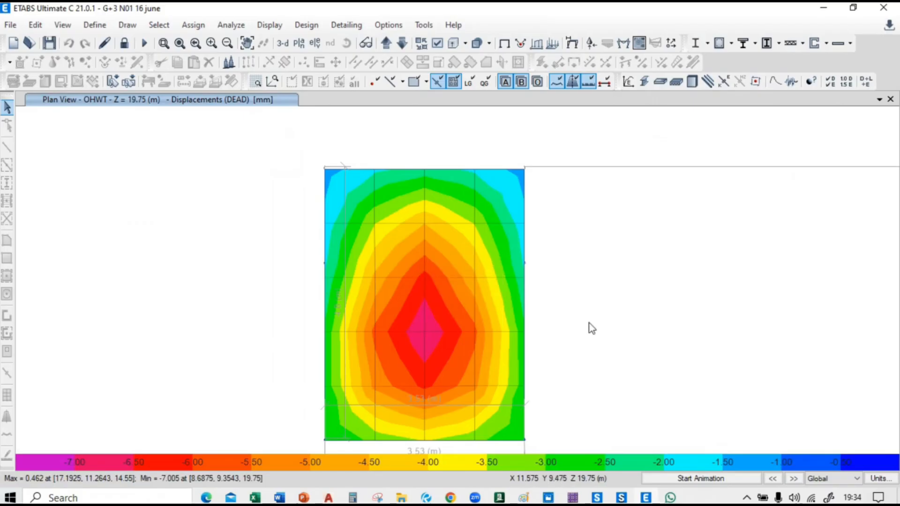
{"action": "middle_click_drag", "start_coordinate": [592, 328], "coordinate": [600, 307]}
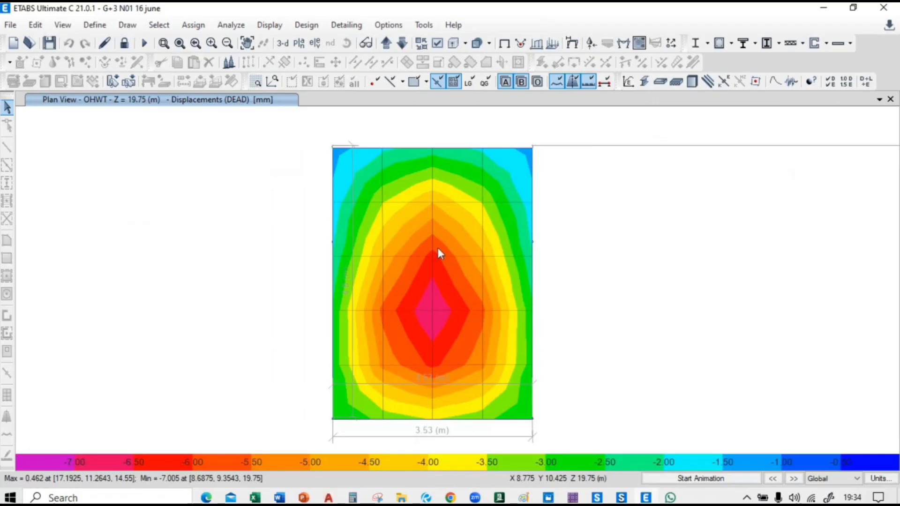
Return to the default 3D view and examine the DEAD displacement contours of the OHWT and MUMTY slabs.
{"action": "left_click", "coordinate": [282, 43]}
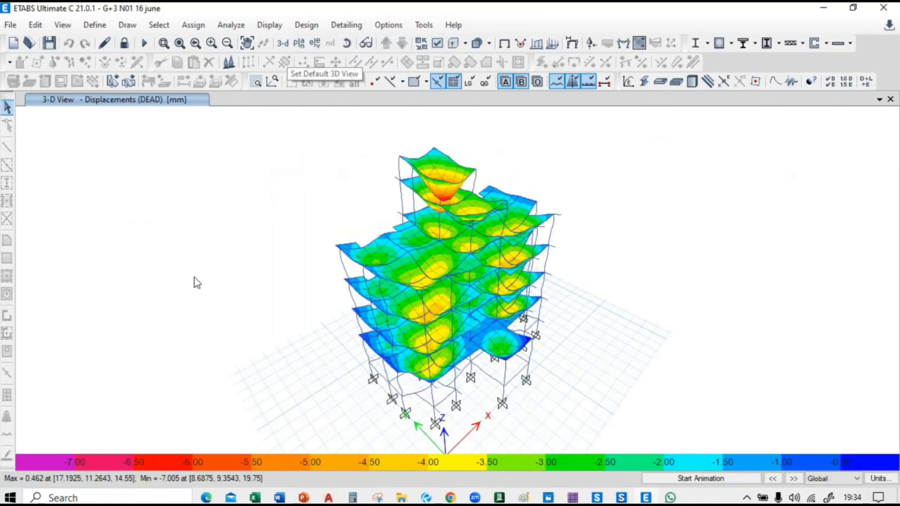
{"action": "scroll", "coordinate": [450, 195], "scroll_direction": "up", "scroll_amount": 5}
{"action": "scroll", "coordinate": [458, 335], "scroll_direction": "down", "scroll_amount": 4}
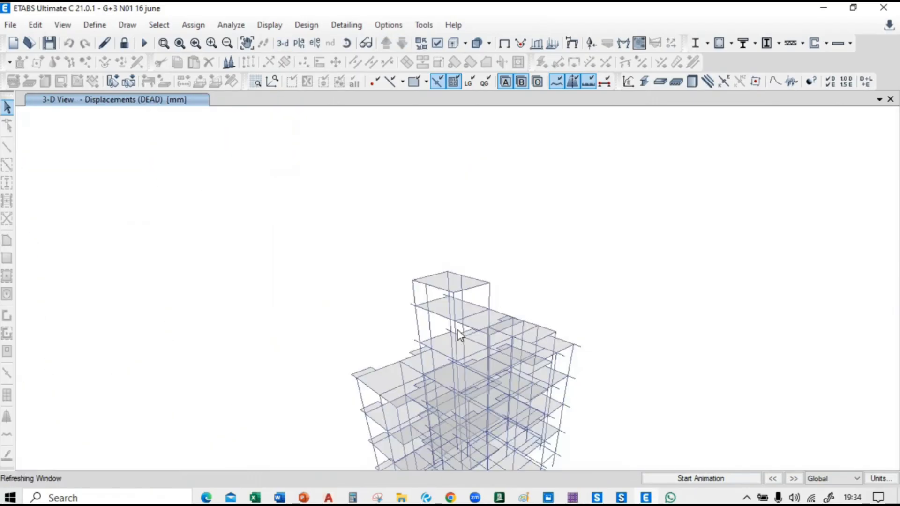
{"action": "scroll", "coordinate": [464, 333], "scroll_direction": "up", "scroll_amount": 4}
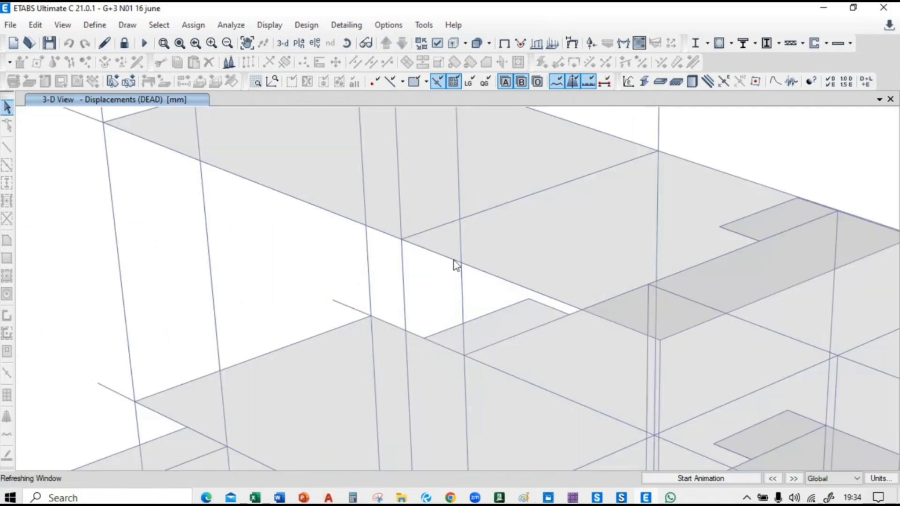
{"action": "scroll", "coordinate": [459, 324], "scroll_direction": "down", "scroll_amount": 4}
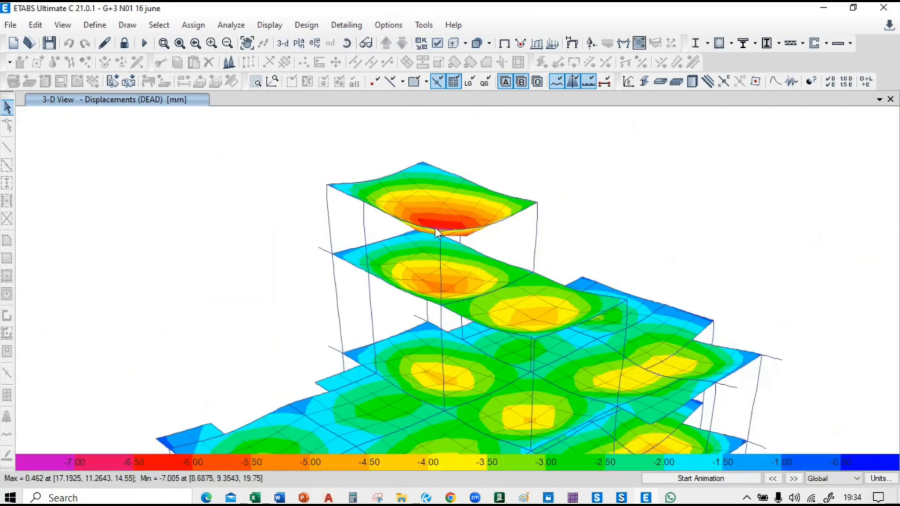
Examine the most deflected zone of the OHWT slab up close in the 3D DEAD displacement contours.
{"action": "scroll", "coordinate": [440, 204], "scroll_direction": "up", "scroll_amount": 4}
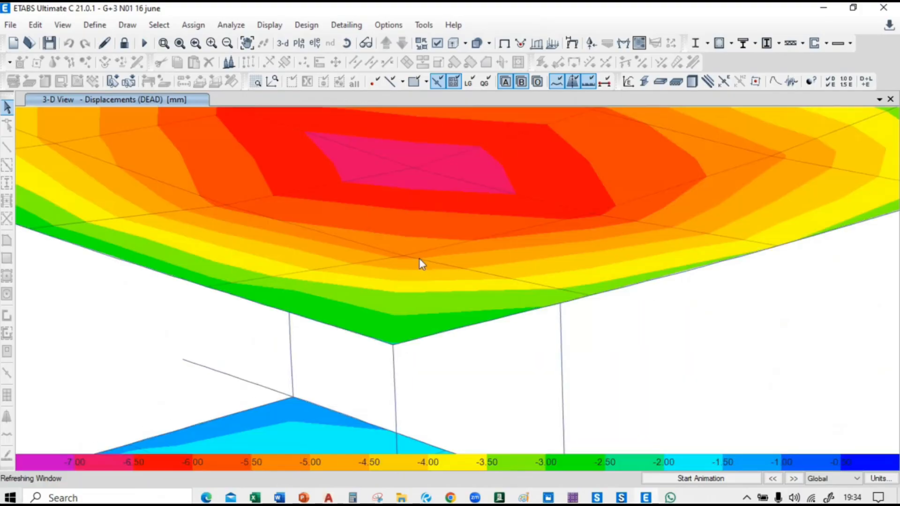
{"action": "right_click", "coordinate": [414, 168]}
{"action": "scroll", "coordinate": [414, 170], "scroll_direction": "down", "scroll_amount": 5}
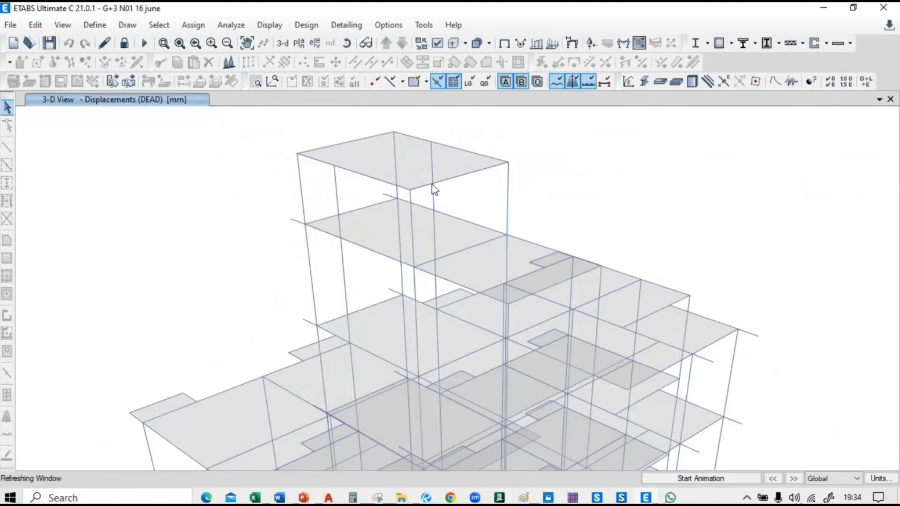
Show the MUMTY plan with the DEAD displacement contours and compare it with the OHWT plan above.
{"action": "left_click", "coordinate": [315, 62]}
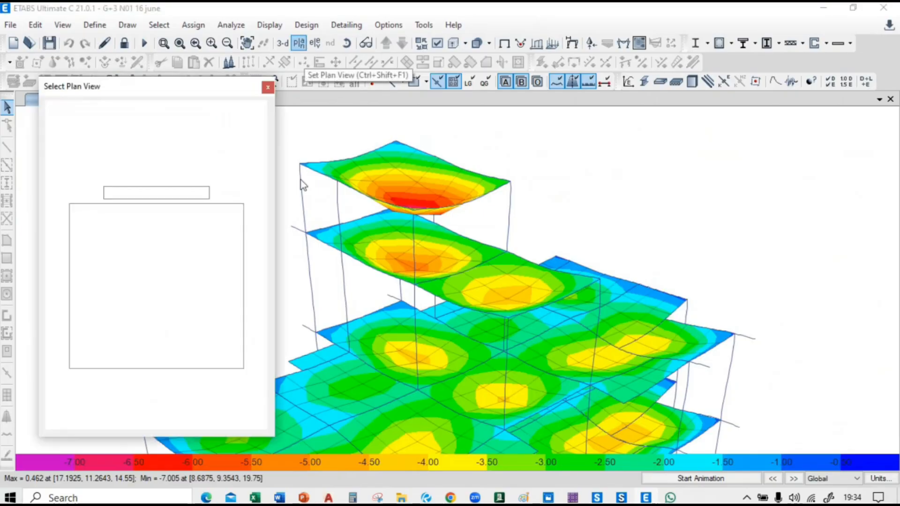
{"action": "left_click", "coordinate": [84, 218]}
{"action": "left_click", "coordinate": [208, 410]}
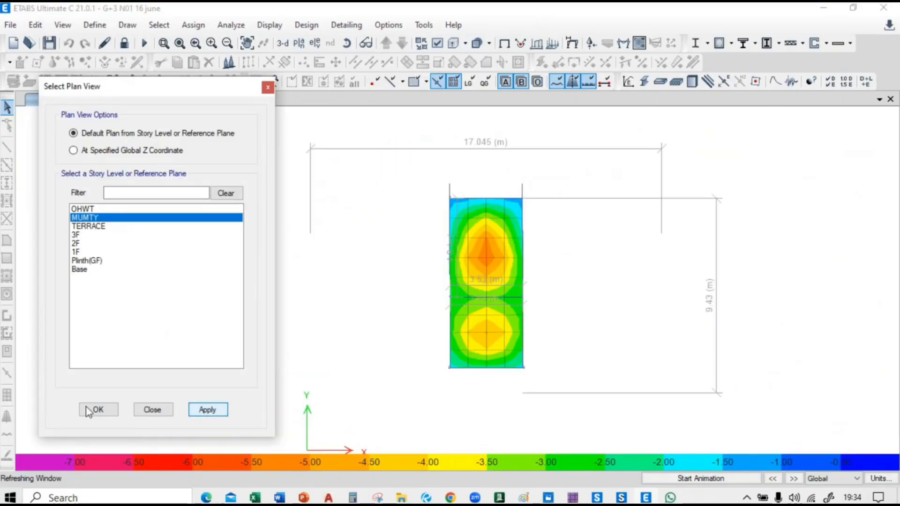
{"action": "left_click", "coordinate": [98, 410]}
{"action": "middle_click_drag", "start_coordinate": [590, 311], "coordinate": [545, 350]}
{"action": "left_click", "coordinate": [387, 43]}
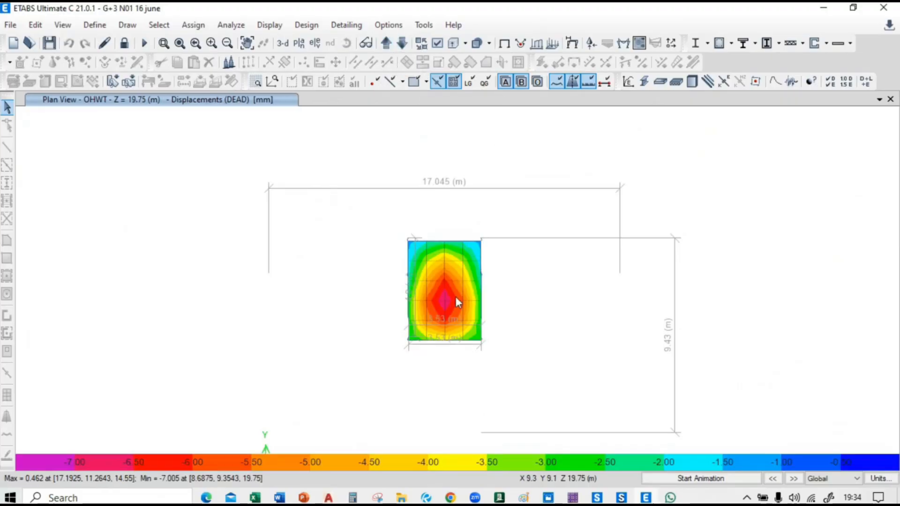
{"action": "left_click", "coordinate": [402, 43]}
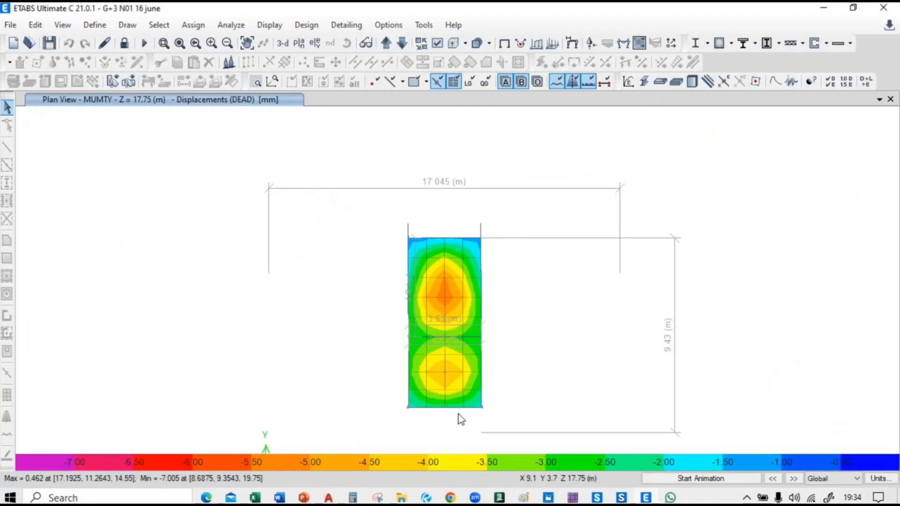
Read the joint displacements at the most deflected point of each of the two MUMTY slab panels.
{"action": "mouse_move", "coordinate": [474, 415]}
{"action": "scroll", "coordinate": [451, 375], "scroll_direction": "up", "scroll_amount": 3}
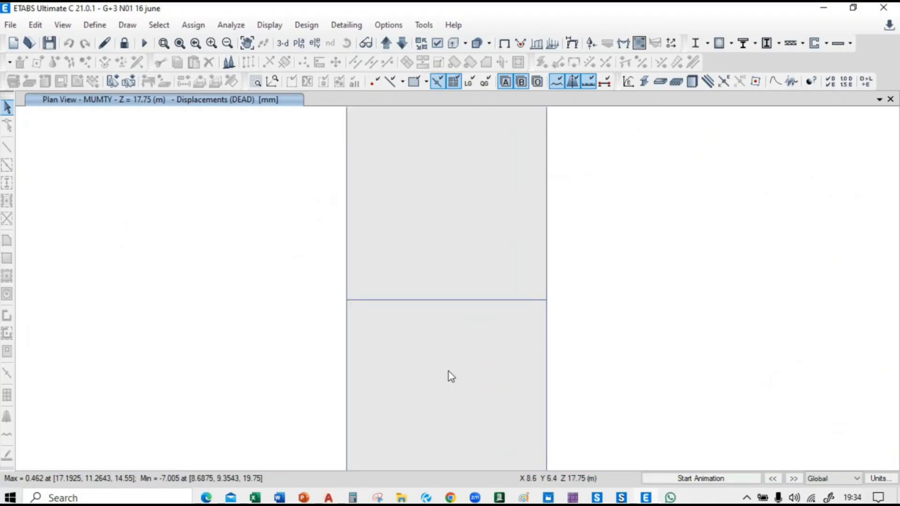
{"action": "mouse_move", "coordinate": [446, 398]}
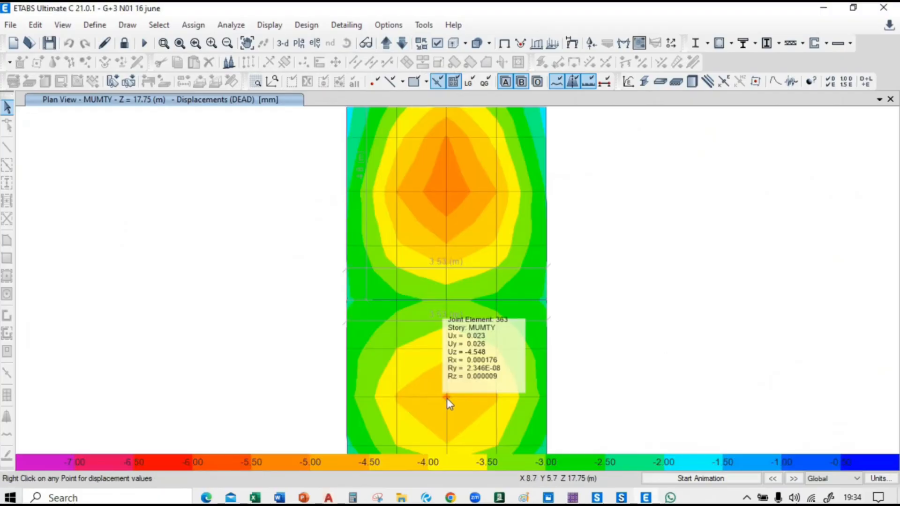
{"action": "middle_click_drag", "start_coordinate": [463, 270], "coordinate": [457, 352]}
{"action": "mouse_move", "coordinate": [441, 273]}
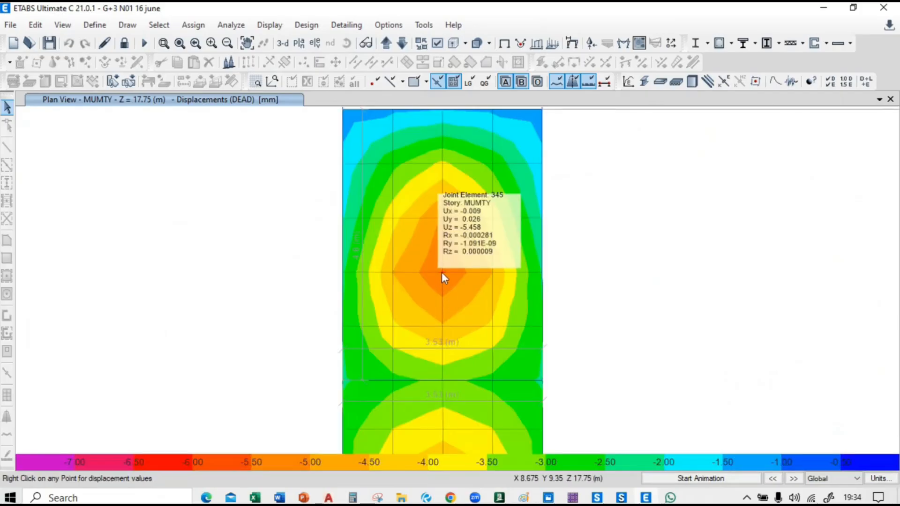
Show the TERRACE plan and read the DEAD joint displacements at the most deflected points of its slabs.
{"action": "left_click", "coordinate": [402, 43]}
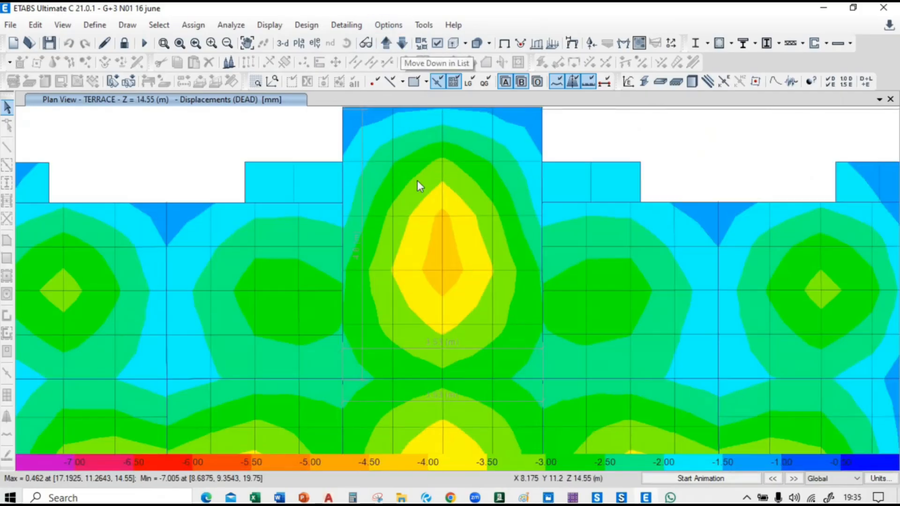
{"action": "mouse_move", "coordinate": [442, 241]}
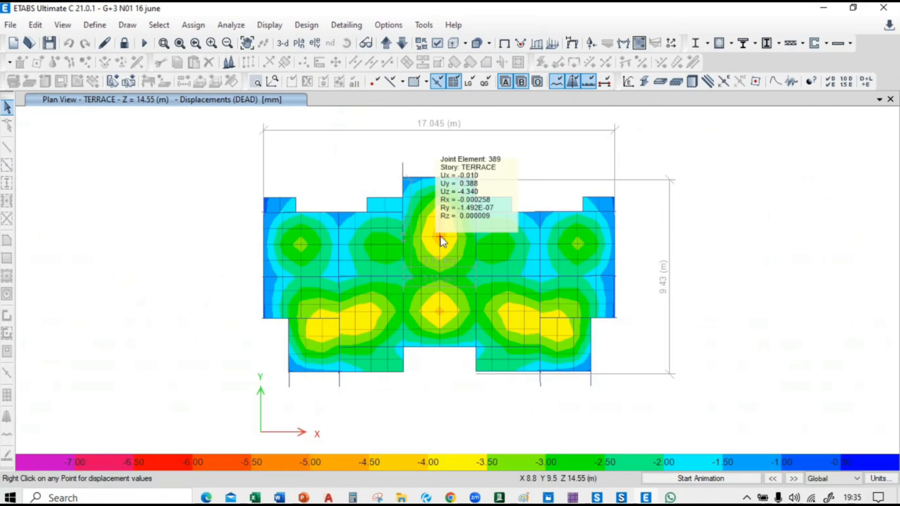
{"action": "mouse_move", "coordinate": [375, 247]}
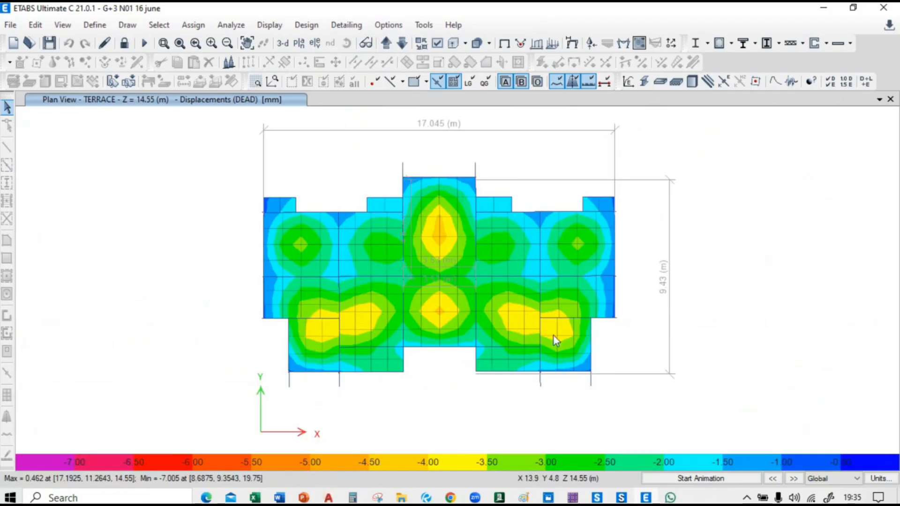
{"action": "mouse_move", "coordinate": [564, 297]}
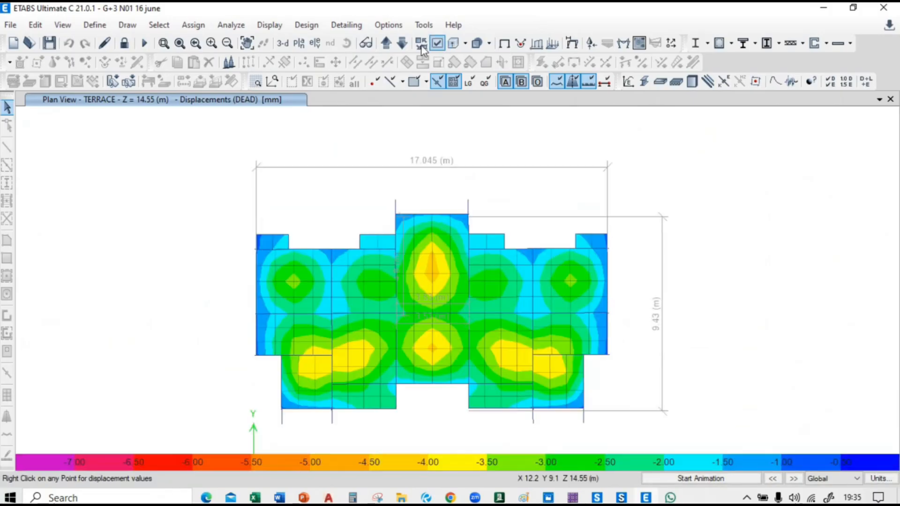
Go down through the 3F and 2F plans and read the DEAD joint displacements at their most deflected slab points.
{"action": "left_click", "coordinate": [401, 43]}
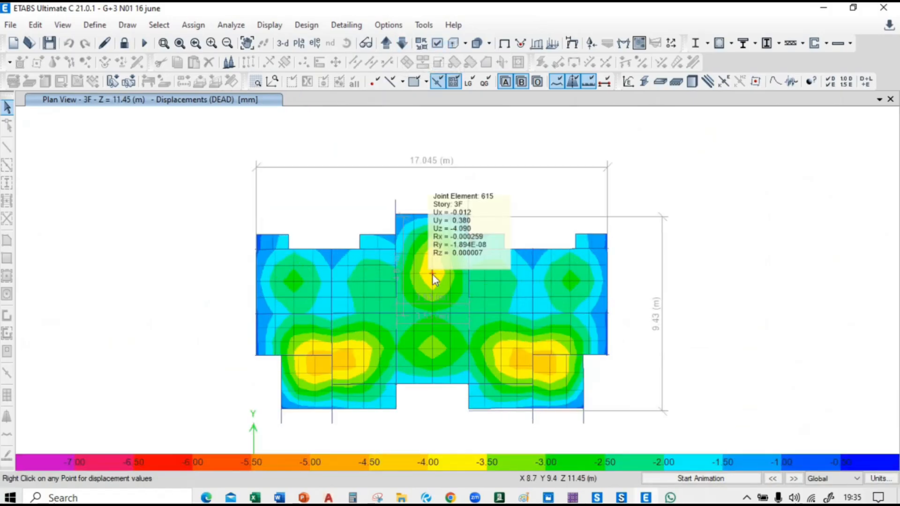
{"action": "mouse_move", "coordinate": [347, 334]}
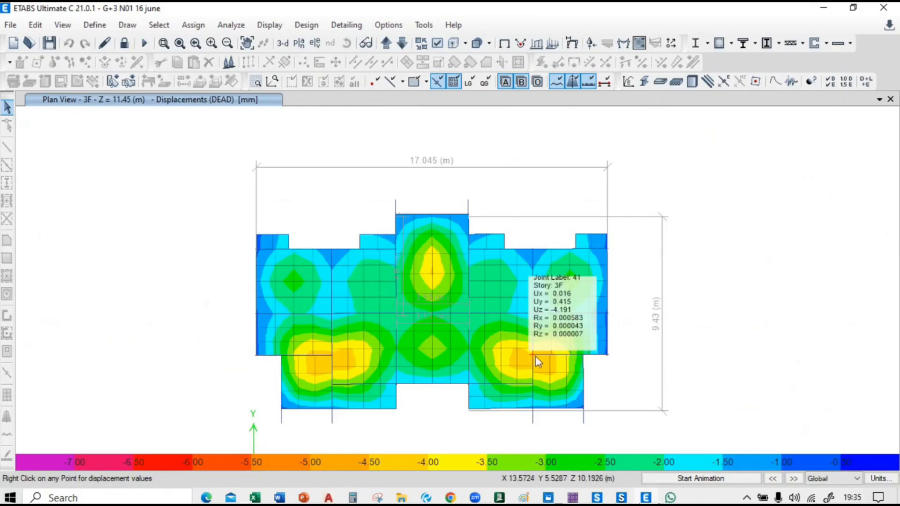
{"action": "mouse_move", "coordinate": [293, 281]}
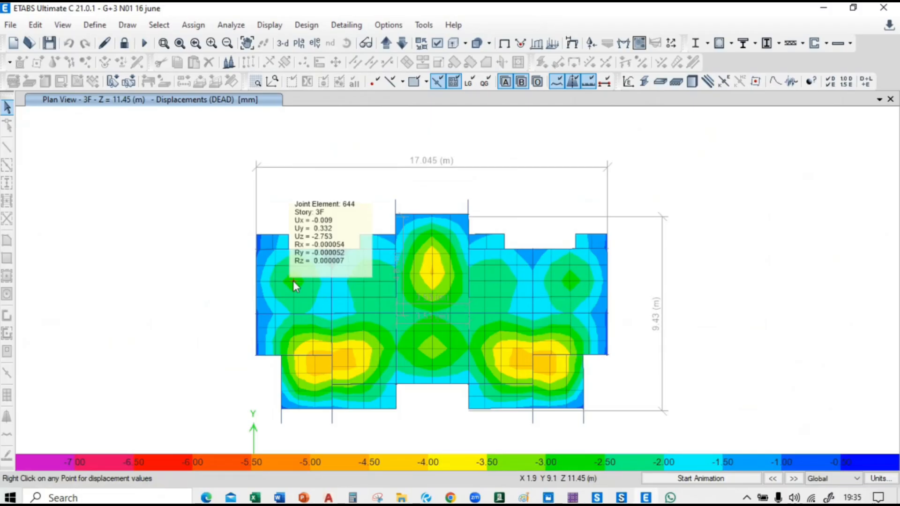
{"action": "left_click", "coordinate": [403, 45]}
{"action": "mouse_move", "coordinate": [435, 279]}
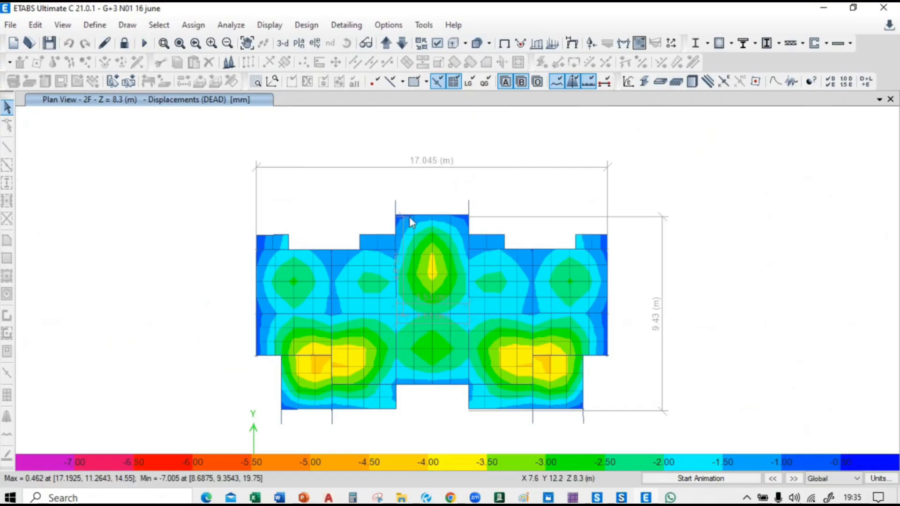
Review the deformed shape settings for load combination, scaling and contour component, and leave them without applying changes.
{"action": "left_click", "coordinate": [574, 45]}
{"action": "left_click_drag", "start_coordinate": [515, 13], "coordinate": [133, 43]}
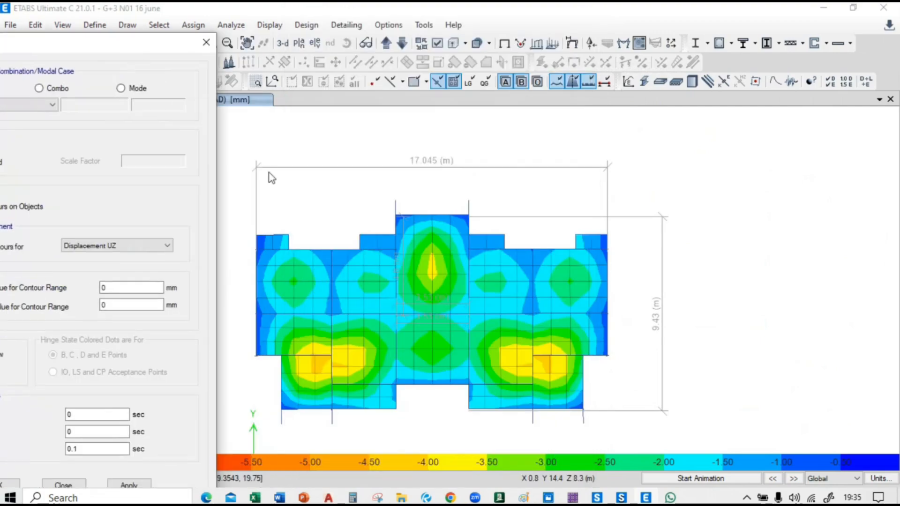
{"action": "middle_click_drag", "start_coordinate": [450, 231], "coordinate": [547, 221]}
{"action": "left_click_drag", "start_coordinate": [99, 48], "coordinate": [211, 16]}
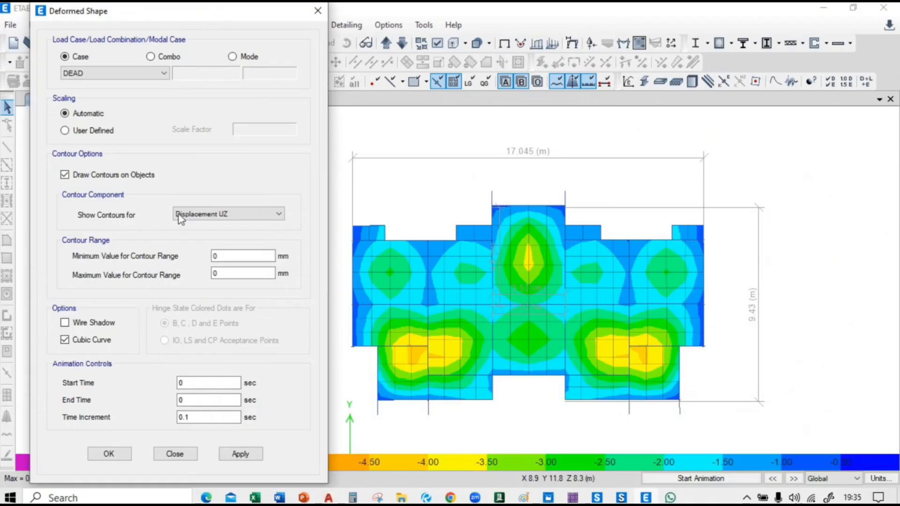
{"action": "left_click", "coordinate": [214, 215]}
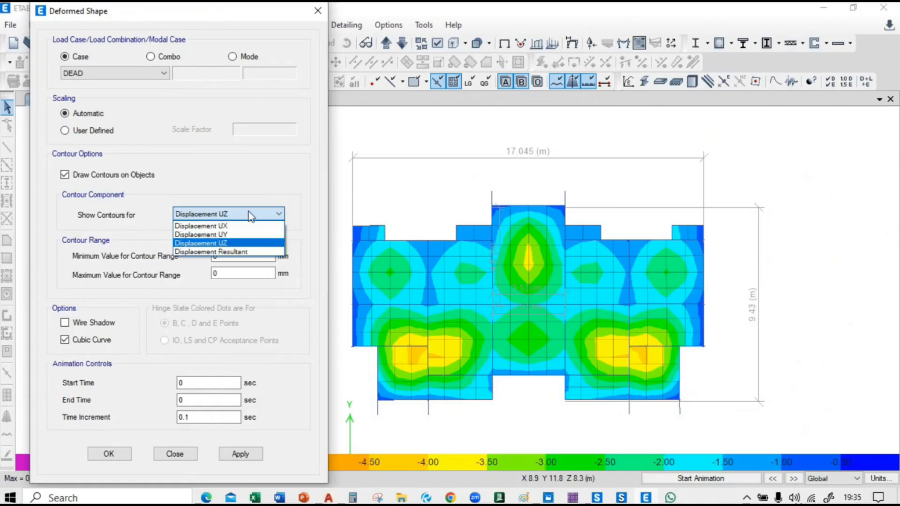
{"action": "left_click", "coordinate": [253, 215]}
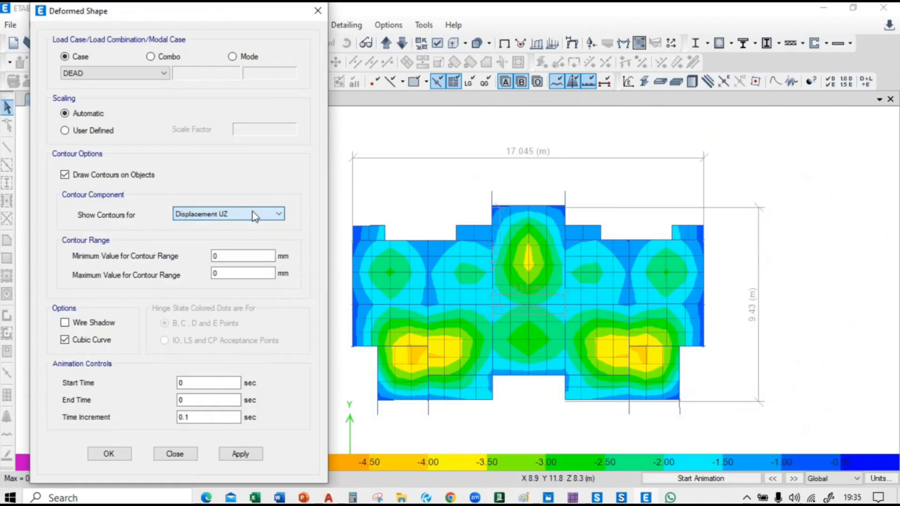
{"action": "left_click", "coordinate": [65, 131]}
{"action": "left_click", "coordinate": [65, 113]}
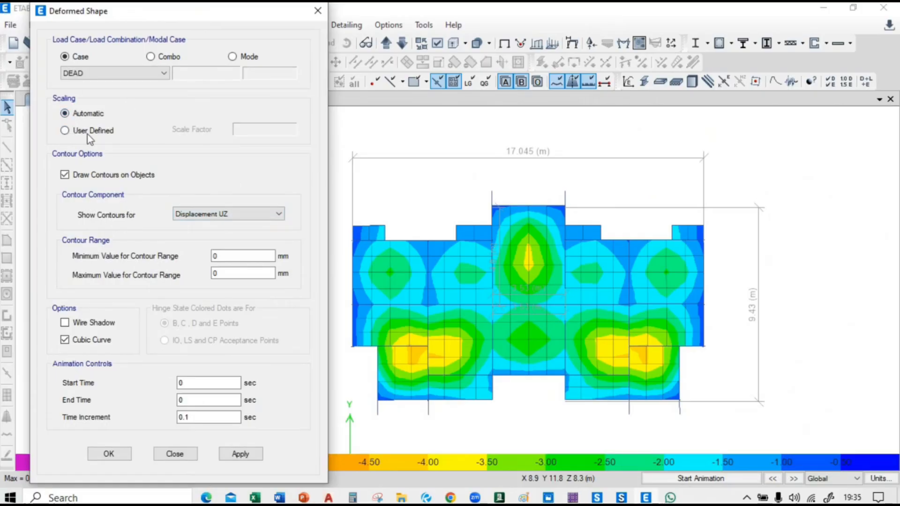
{"action": "left_click", "coordinate": [163, 59]}
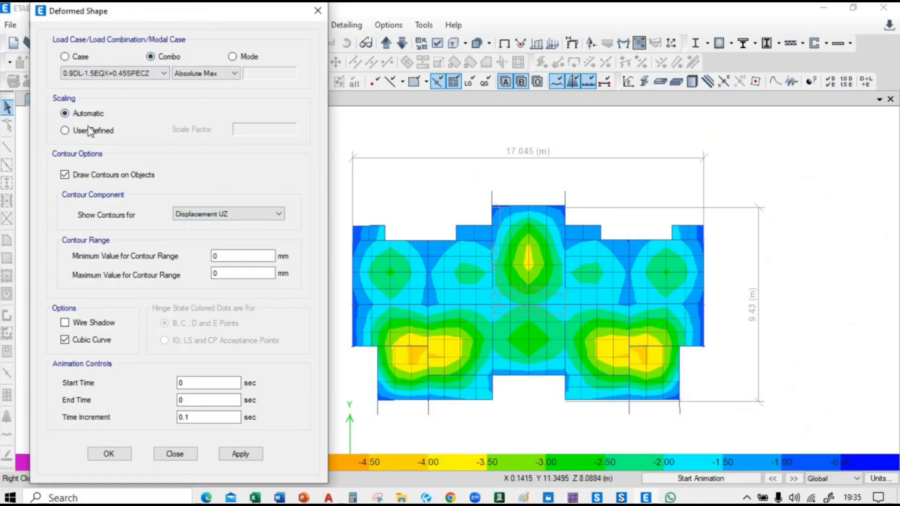
{"action": "left_click", "coordinate": [182, 455]}
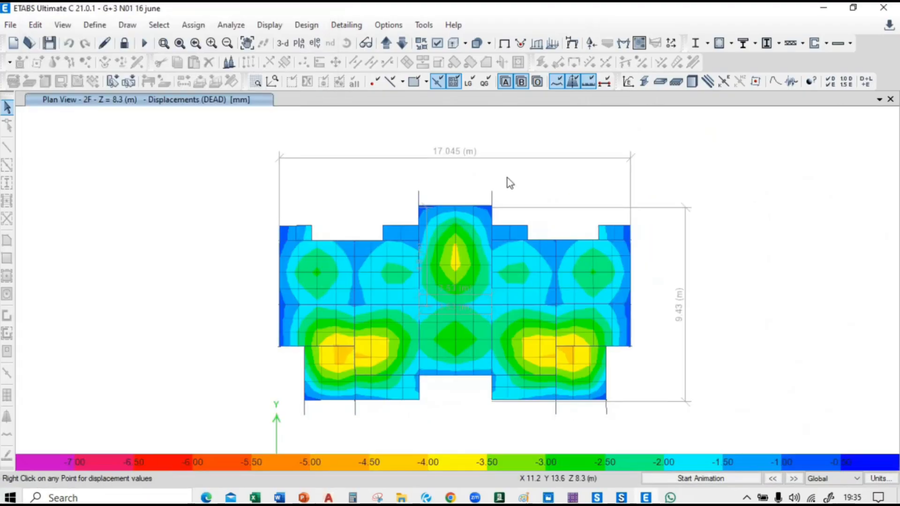
Show the undeformed model in the default 3D view.
{"action": "left_click", "coordinate": [505, 43]}
{"action": "left_click", "coordinate": [283, 43]}
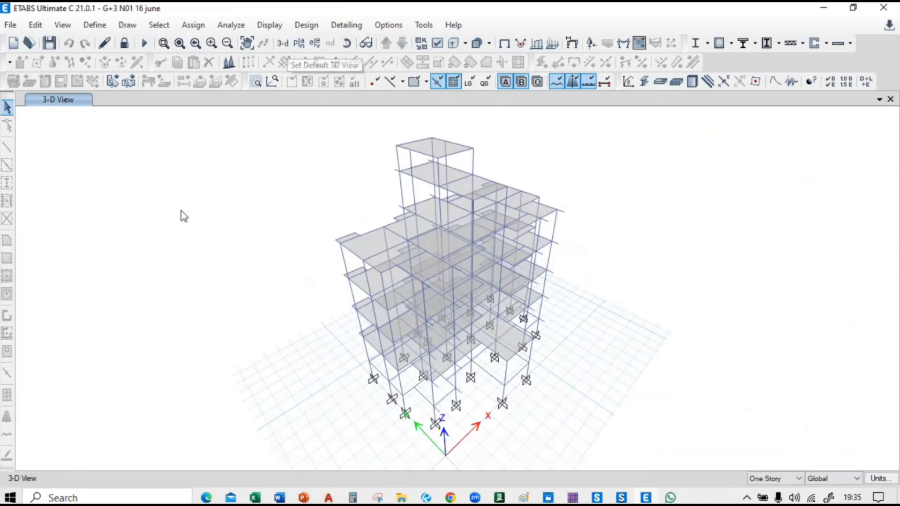
Switch to the Stability Checks presentation, reveal the second check on wind-load displacement, and return to ETABS.
{"action": "key", "text": "alt+Tab"}
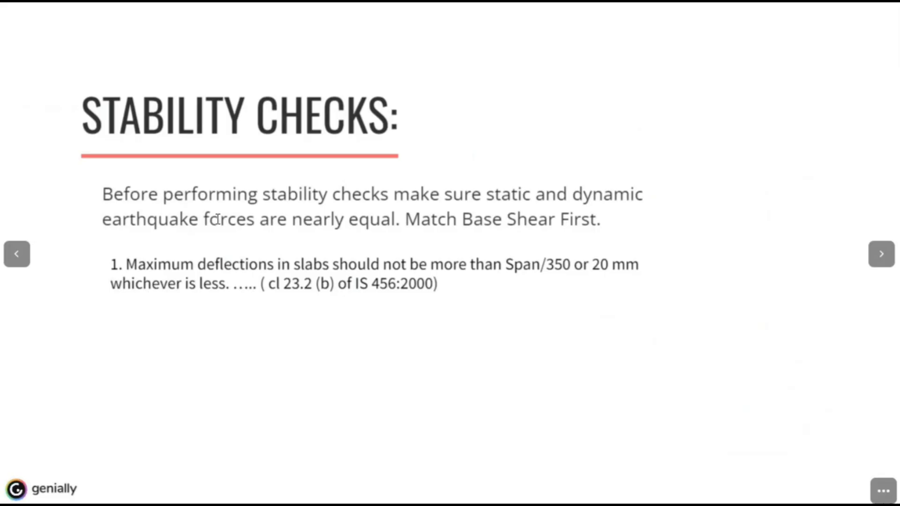
{"action": "key", "text": "Right"}
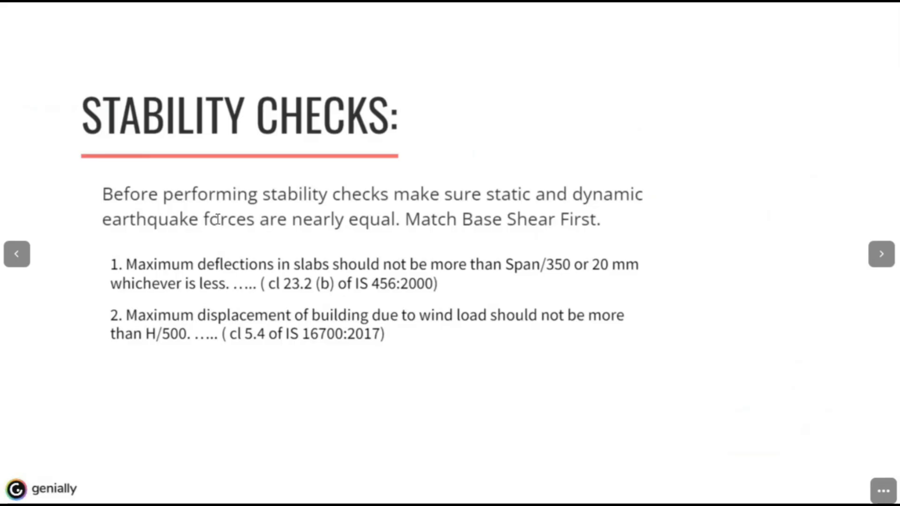
{"action": "key", "text": "alt+Tab"}
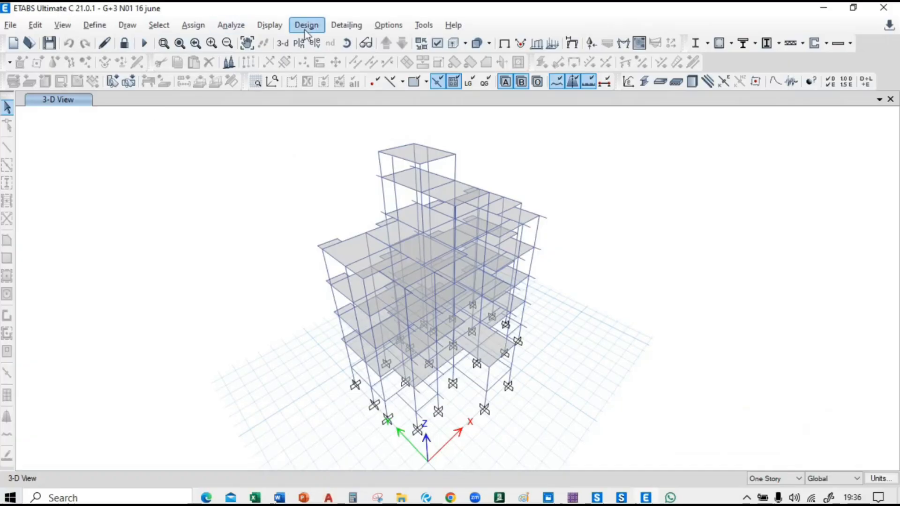
Show the plan view of the OHWT story to get the building's total height.
{"action": "left_click", "coordinate": [298, 43]}
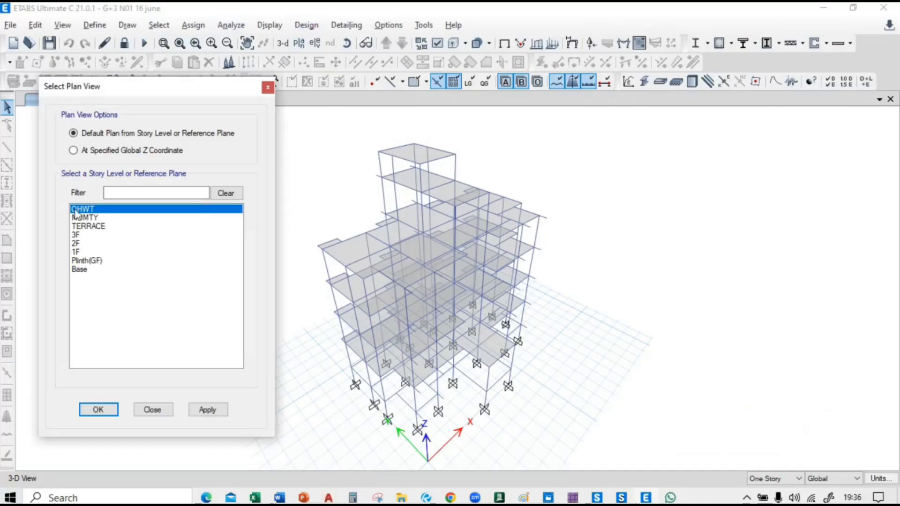
{"action": "left_click", "coordinate": [207, 410]}
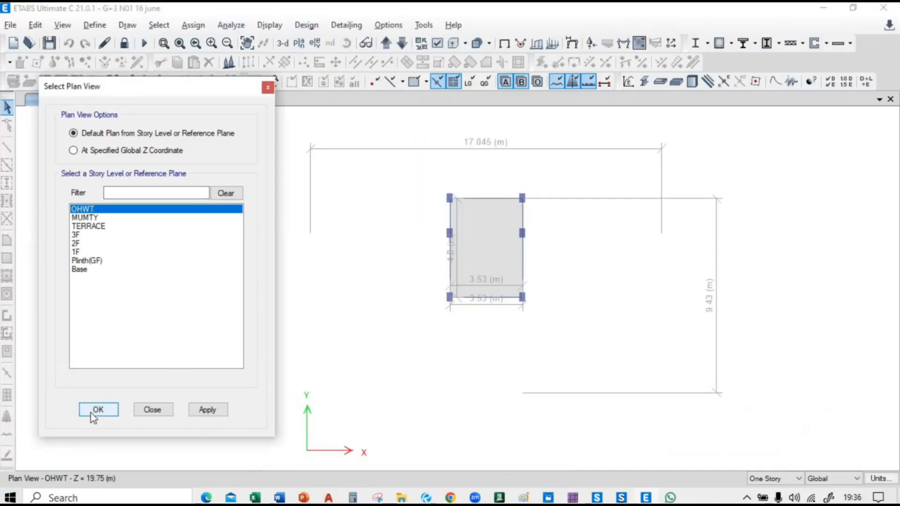
{"action": "left_click", "coordinate": [98, 410]}
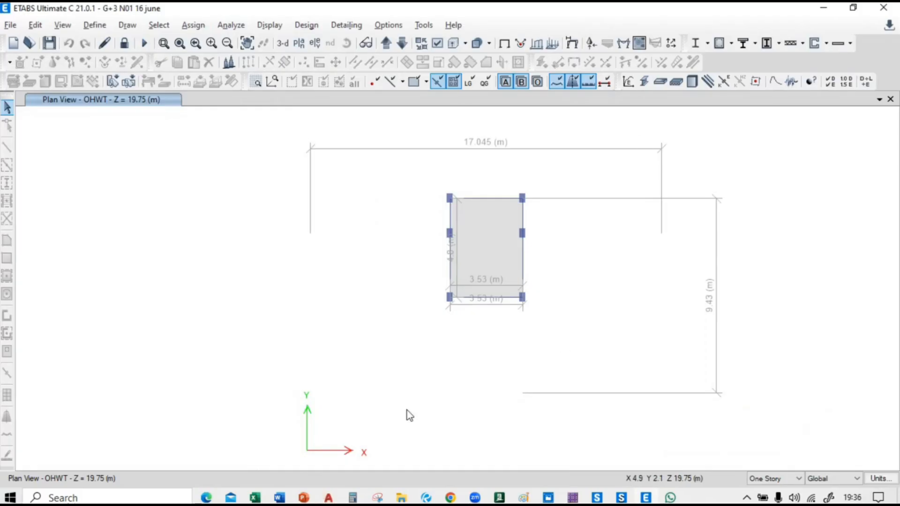
Switch to Calculator and compute the H/500 displacement limit as 19.75 ÷ 500, multiplied by 1000 for millimetres.
{"action": "left_click", "coordinate": [352, 498]}
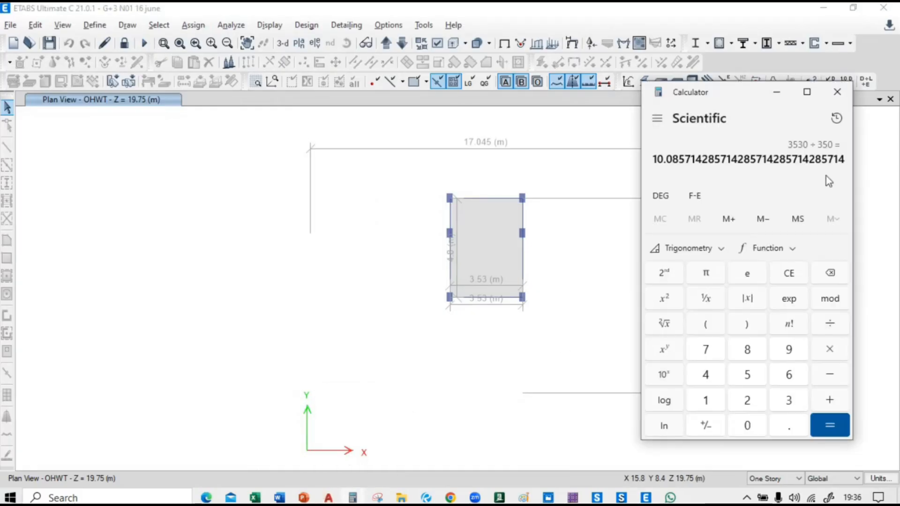
{"action": "type", "text": "19.75/"}
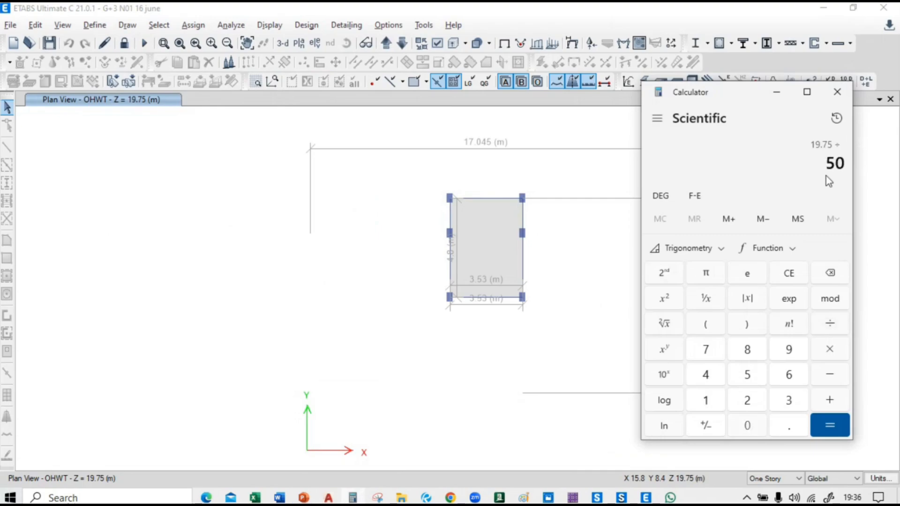
{"action": "key", "text": "Return"}
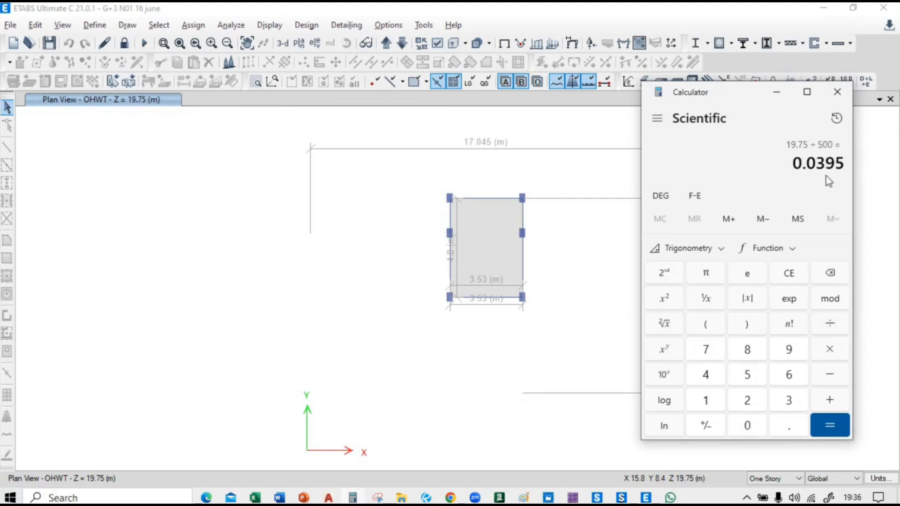
{"action": "type", "text": "*1000"}
{"action": "key", "text": "Return"}
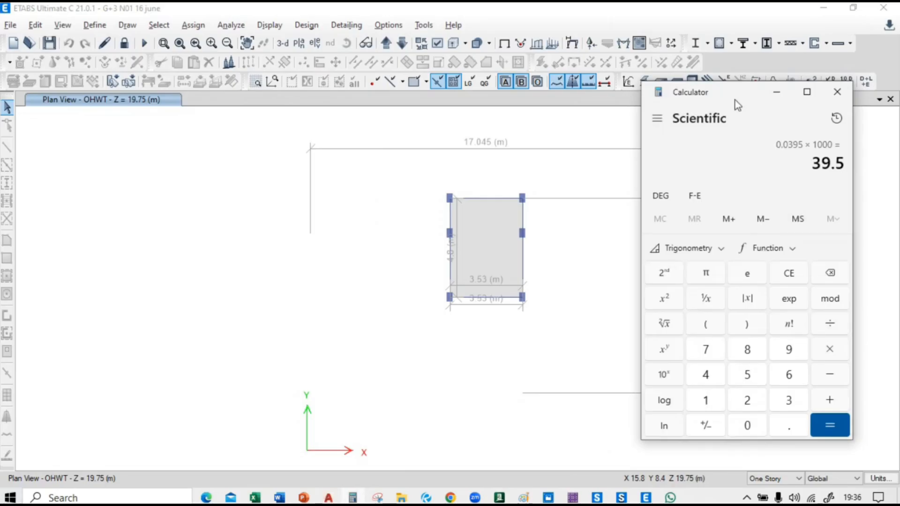
Switch to the Stability Checks presentation to review the H/500 wind displacement criterion, and return to ETABS.
{"action": "left_click_drag", "start_coordinate": [735, 98], "coordinate": [748, 112]}
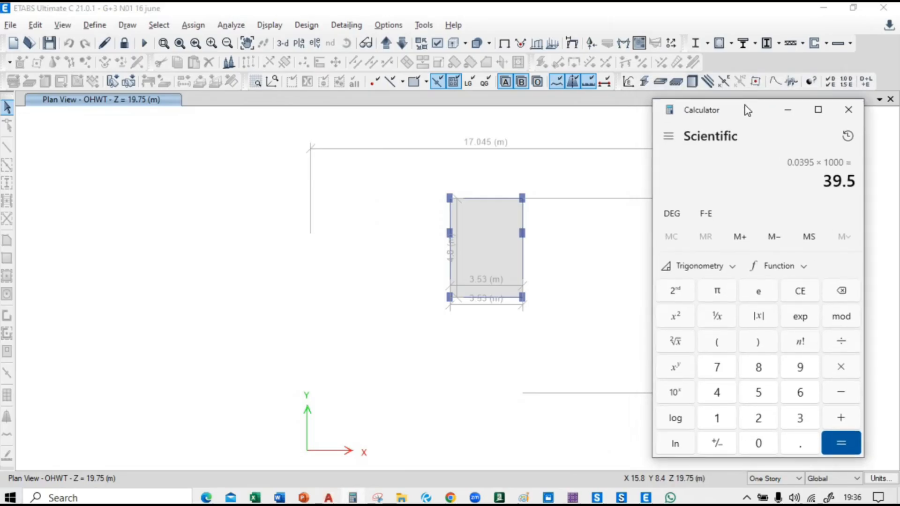
{"action": "key", "text": "alt+Tab"}
{"action": "key", "text": "Tab"}
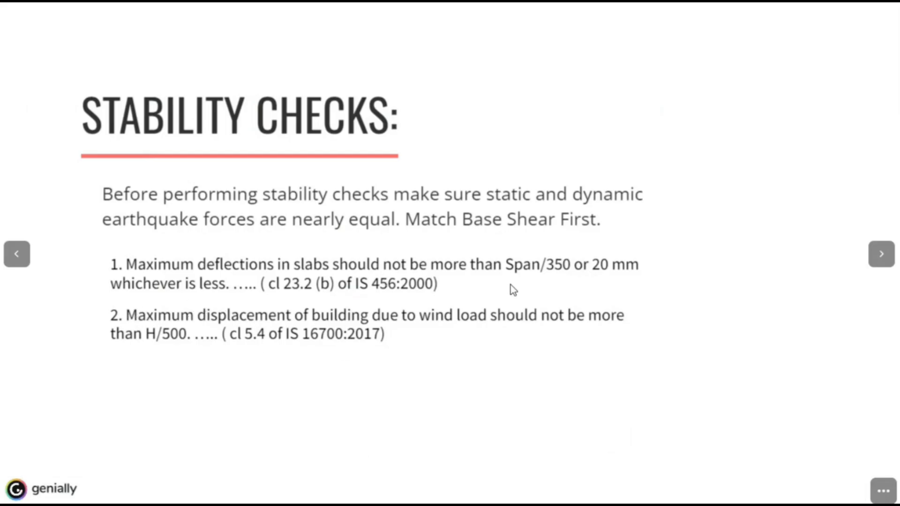
{"action": "key", "text": "alt+Tab"}
{"action": "key", "text": "alt+Tab"}
{"action": "key", "text": "alt+Tab"}
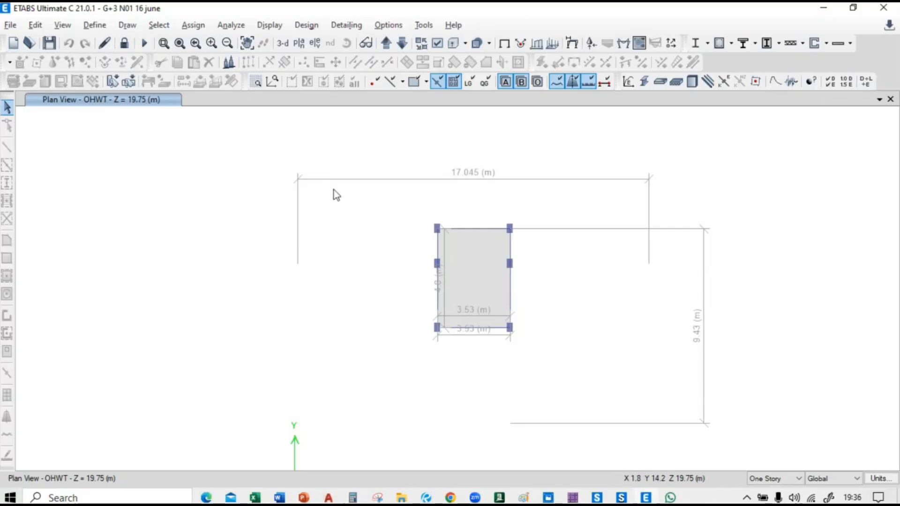
Open the story response plots with Max story displ as the display type.
{"action": "left_click", "coordinate": [270, 25]}
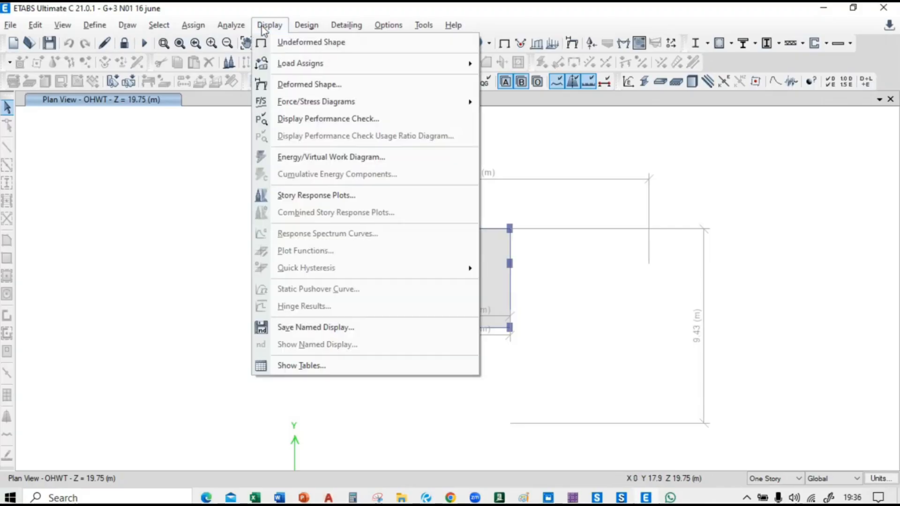
{"action": "left_click", "coordinate": [332, 197]}
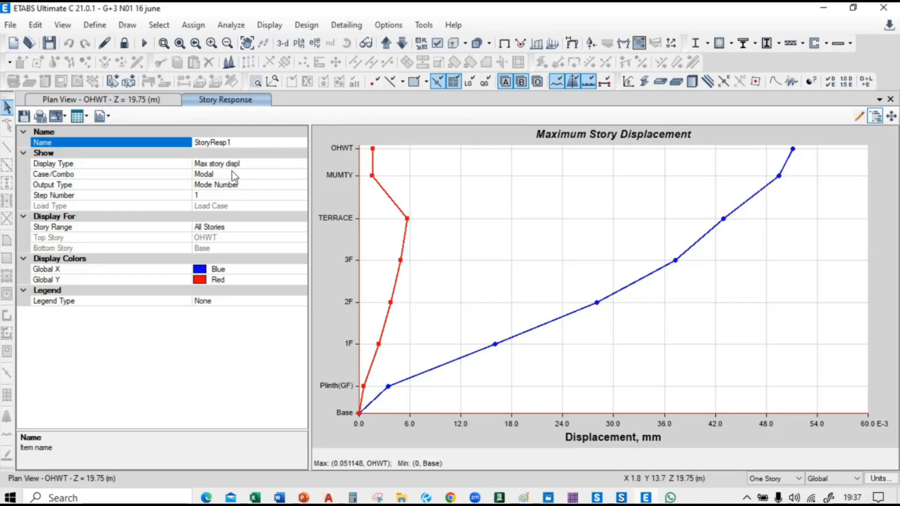
{"action": "left_click", "coordinate": [276, 165]}
{"action": "left_click", "coordinate": [302, 163]}
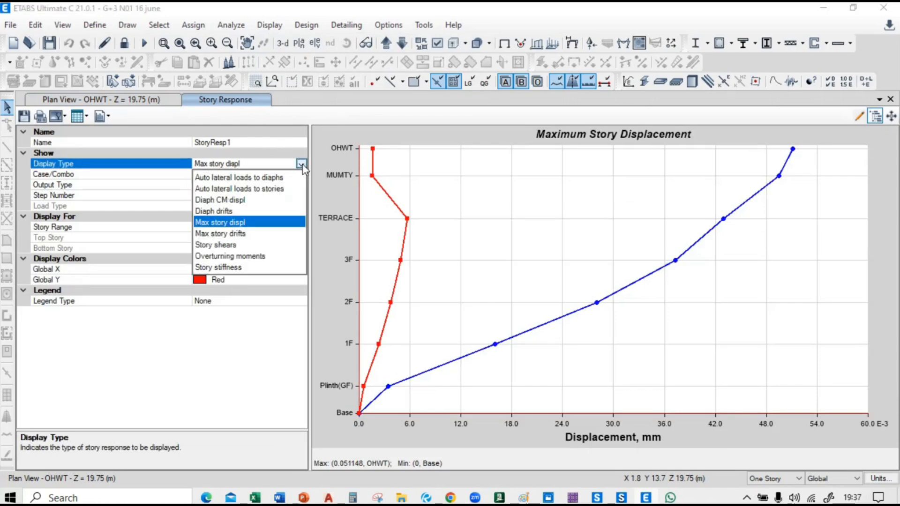
{"action": "left_click", "coordinate": [279, 226]}
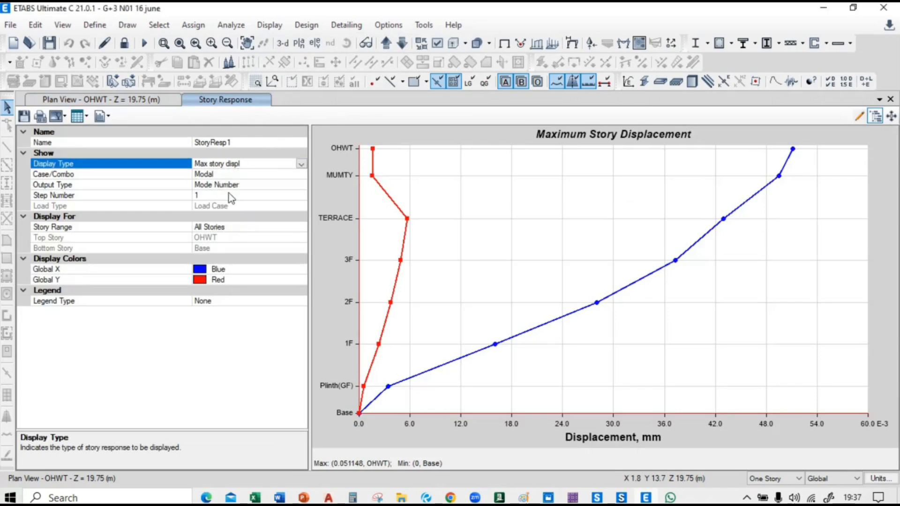
Set the load case of the story displacement plot to WX.
{"action": "left_click", "coordinate": [238, 175]}
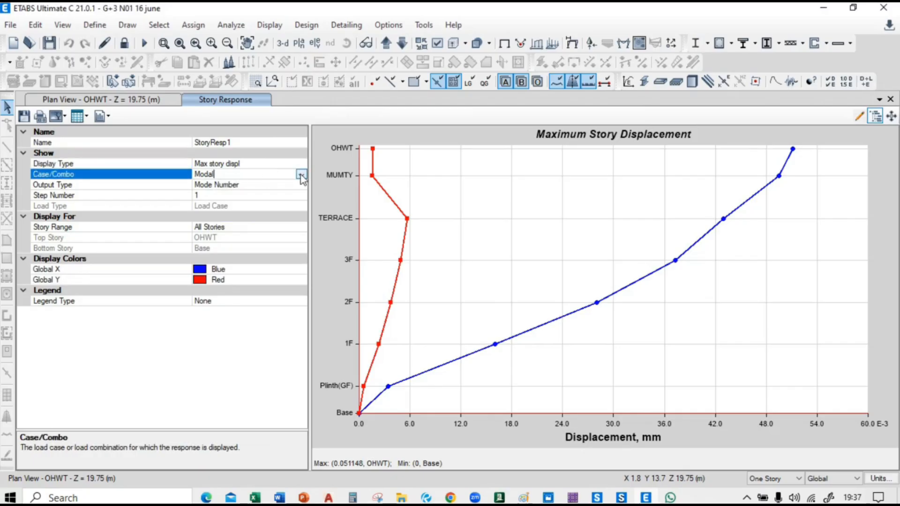
{"action": "left_click", "coordinate": [301, 176]}
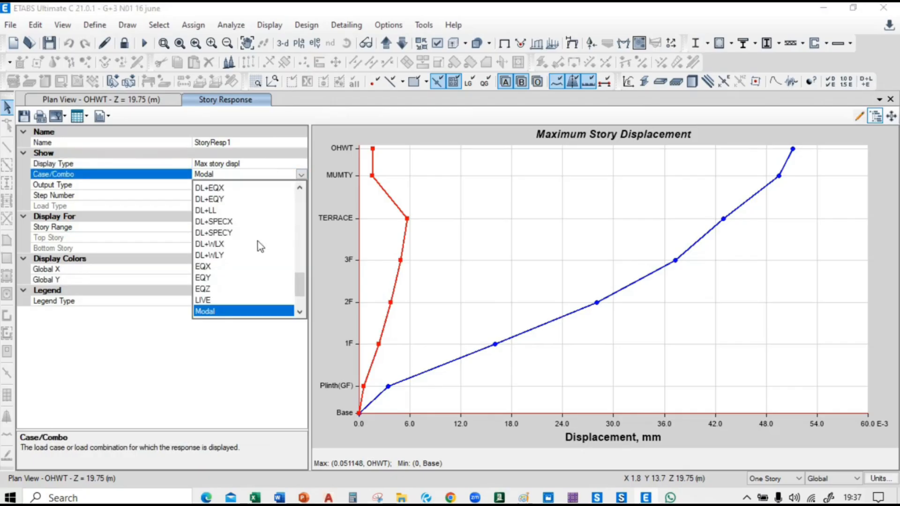
{"action": "scroll", "coordinate": [257, 241], "scroll_direction": "down", "scroll_amount": 2}
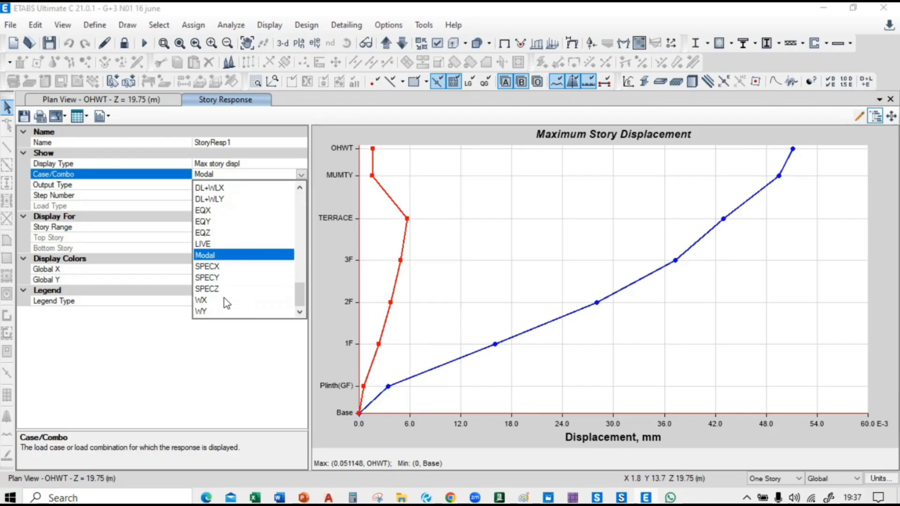
{"action": "left_click", "coordinate": [224, 300]}
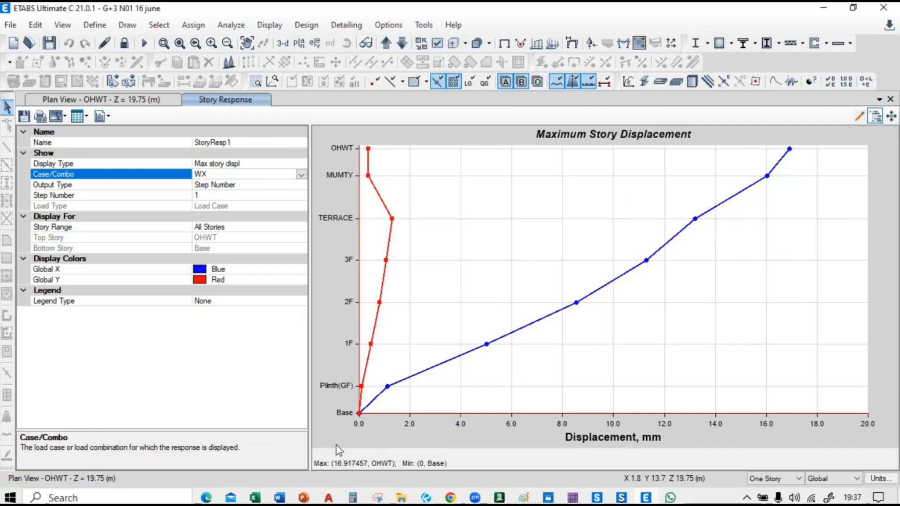
Read the WX displacements at the OHWT, TERRACE and MUMTY points of the X and Y curves.
{"action": "mouse_move", "coordinate": [792, 148]}
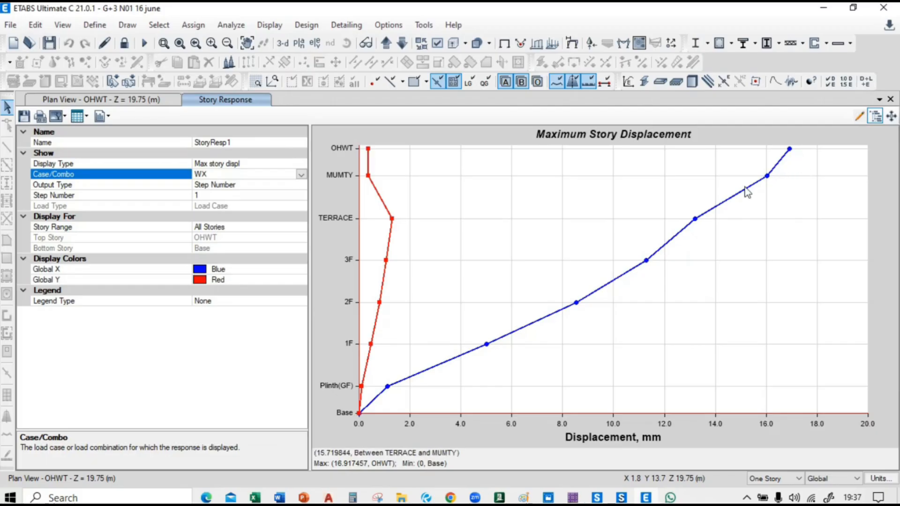
{"action": "mouse_move", "coordinate": [393, 220]}
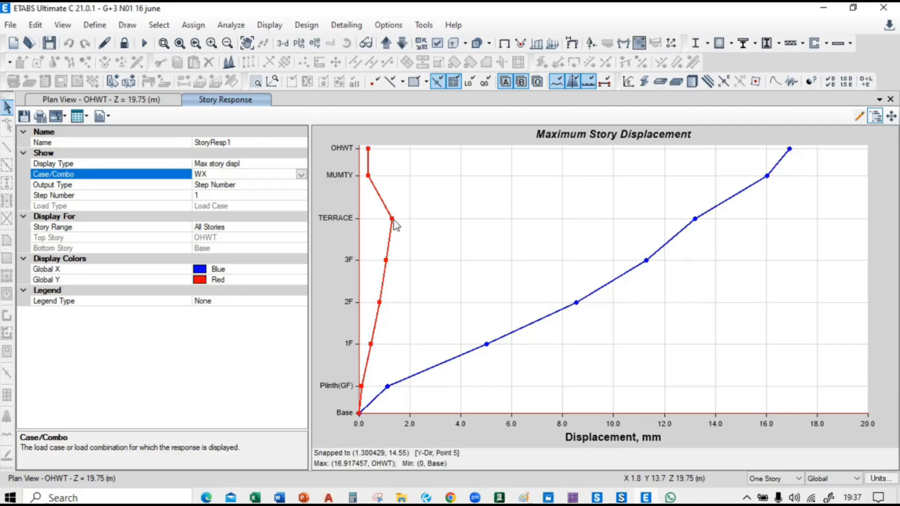
{"action": "mouse_move", "coordinate": [697, 220]}
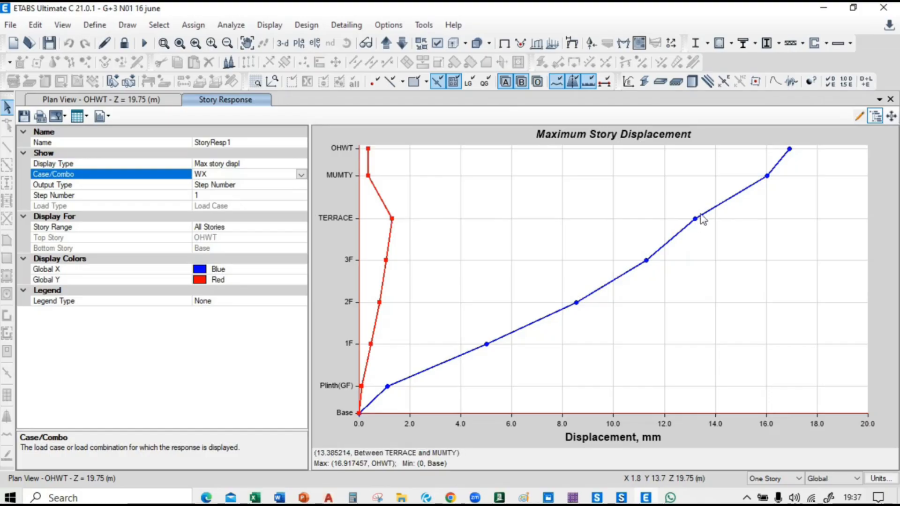
{"action": "mouse_move", "coordinate": [767, 177]}
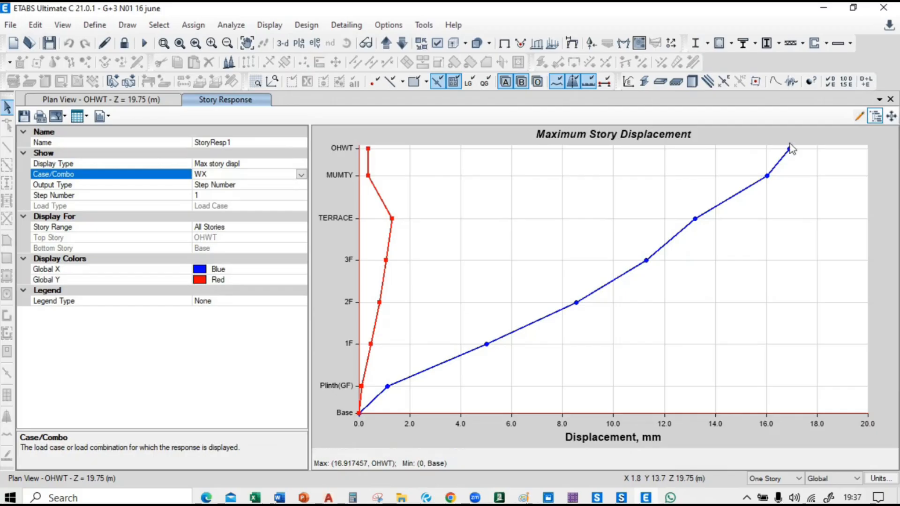
Compare the plot's maximum with the H/500 criterion in the presentation and the limit computed in Calculator, and return to ETABS.
{"action": "key", "text": "alt+Tab"}
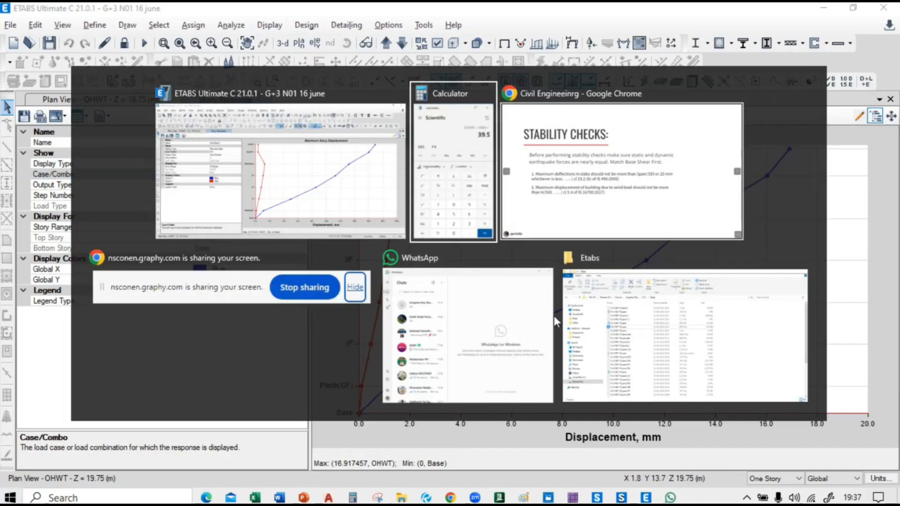
{"action": "left_click", "coordinate": [609, 160]}
{"action": "key", "text": "alt+Tab"}
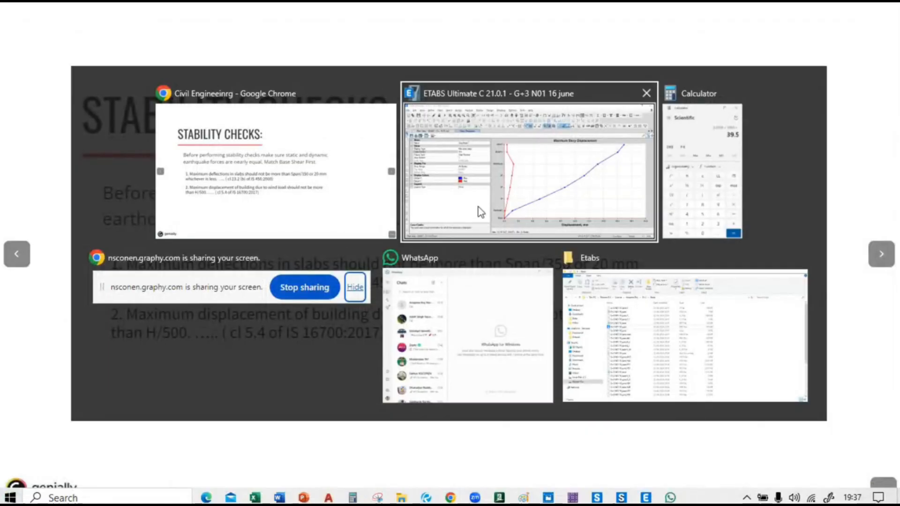
{"action": "left_click", "coordinate": [493, 182]}
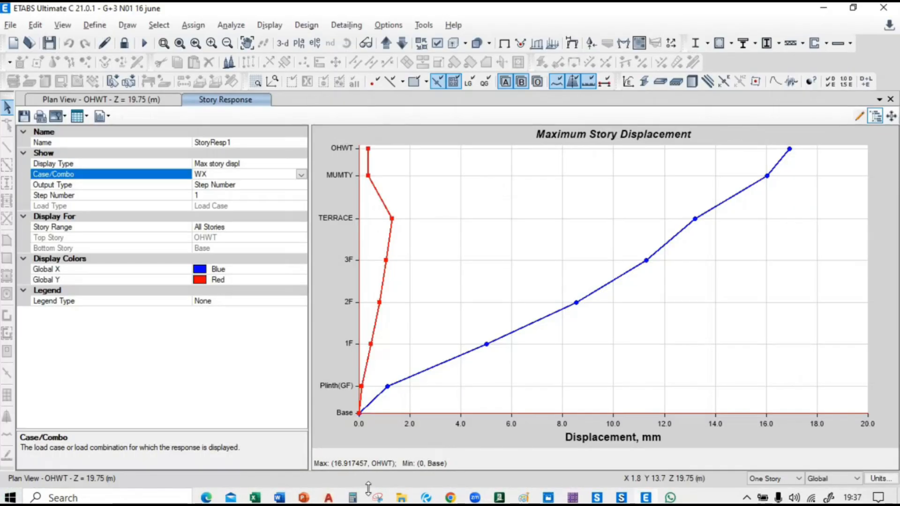
{"action": "mouse_move", "coordinate": [353, 498]}
{"action": "left_click", "coordinate": [352, 446]}
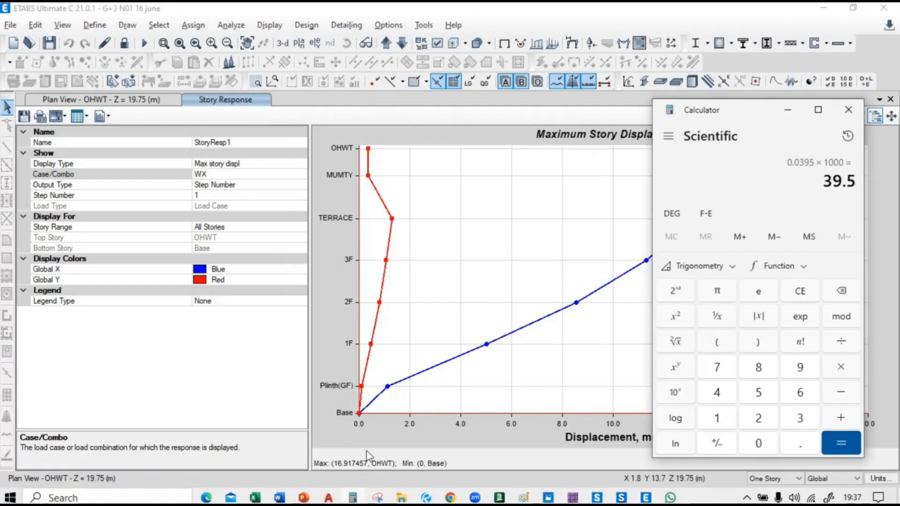
{"action": "left_click", "coordinate": [788, 110]}
Switch to Snipping Tool and capture the Maximum Story Displacement graph.
{"action": "mouse_move", "coordinate": [401, 497]}
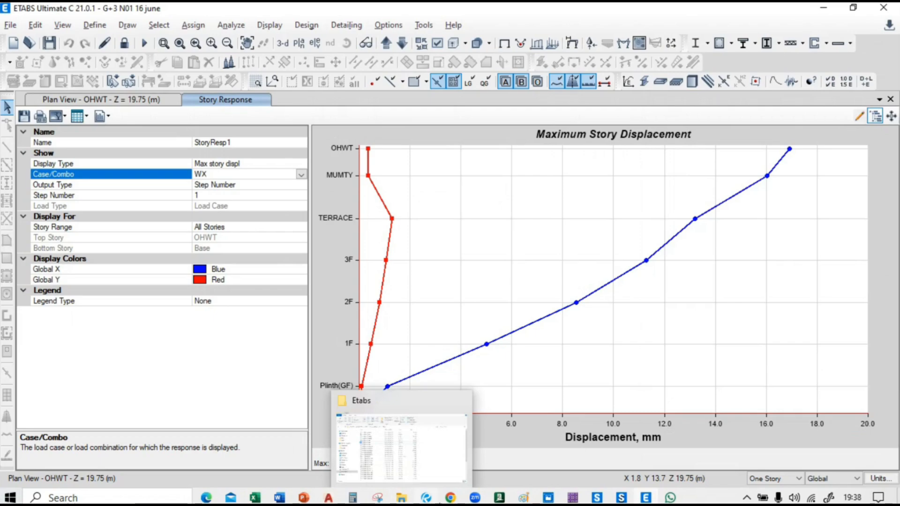
{"action": "mouse_move", "coordinate": [450, 498]}
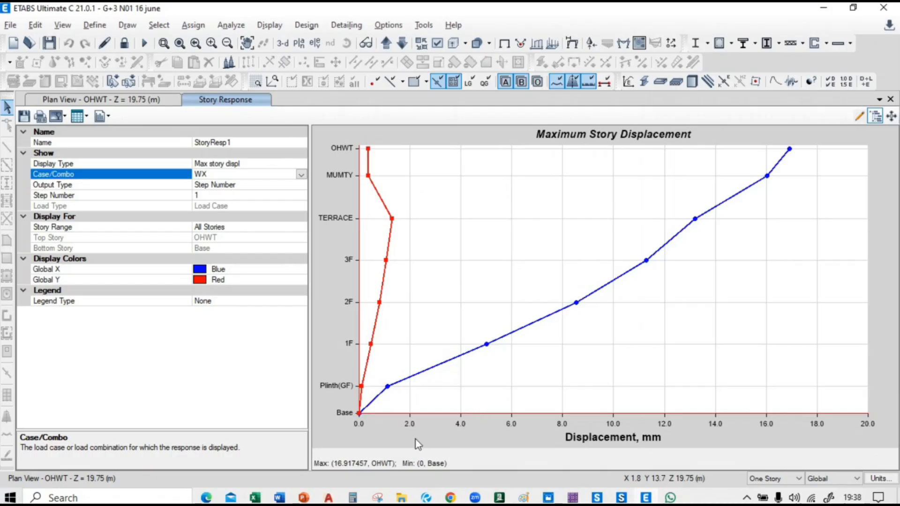
{"action": "left_click", "coordinate": [379, 499]}
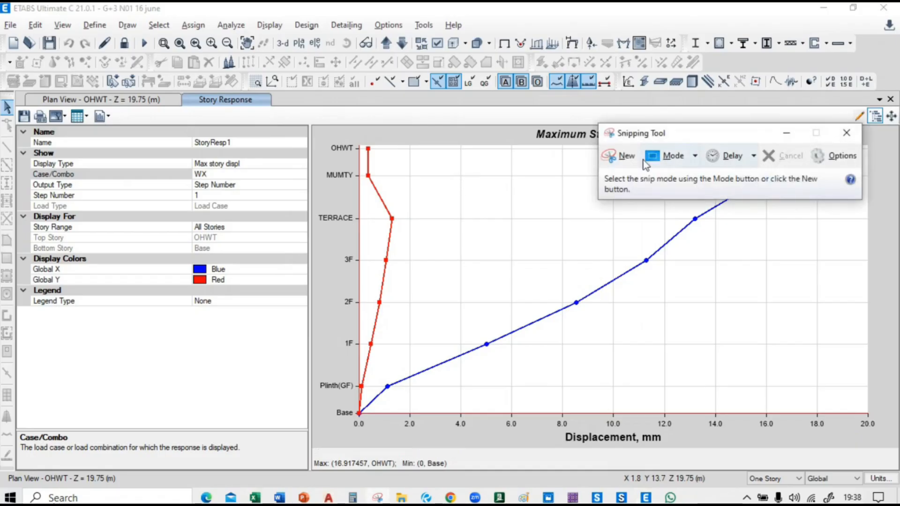
{"action": "left_click", "coordinate": [623, 157]}
{"action": "left_click_drag", "start_coordinate": [329, 132], "coordinate": [893, 438]}
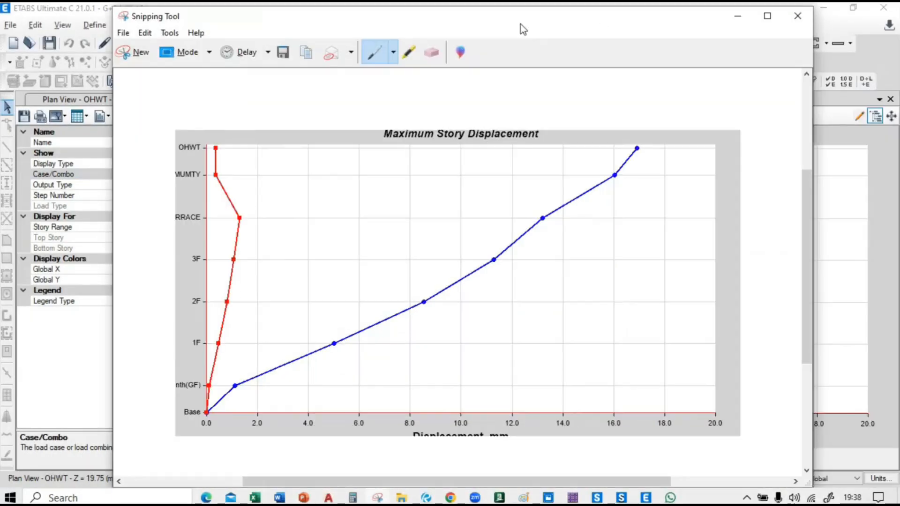
Sketch a multi-storey building frame over the captured graph, with three columns, a roof line and four floor lines.
{"action": "left_click_drag", "start_coordinate": [520, 25], "coordinate": [454, 26]}
{"action": "left_click_drag", "start_coordinate": [369, 157], "coordinate": [365, 381]}
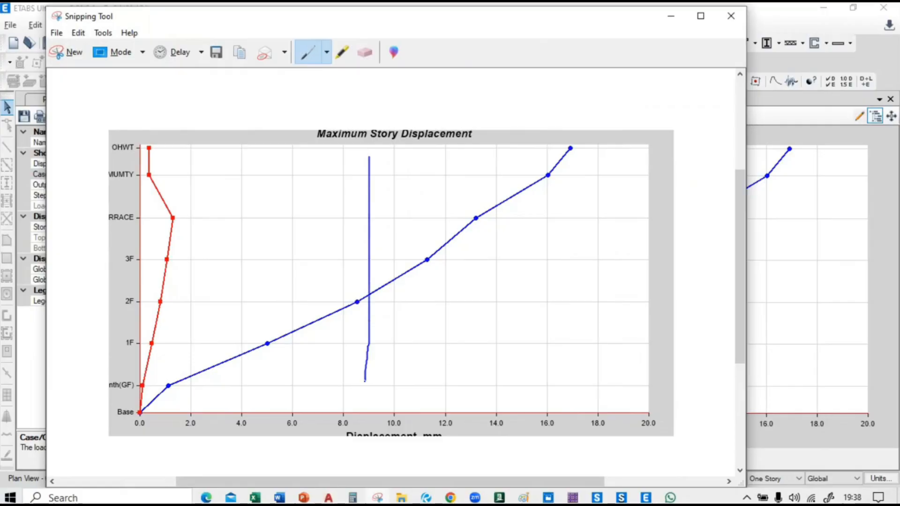
{"action": "mouse_move", "coordinate": [369, 158]}
{"action": "left_mouse_down"}
{"action": "mouse_move", "coordinate": [488, 158]}
{"action": "mouse_move", "coordinate": [533, 293]}
{"action": "mouse_move", "coordinate": [536, 378]}
{"action": "left_mouse_up"}
{"action": "left_click_drag", "start_coordinate": [446, 160], "coordinate": [446, 383]}
{"action": "left_click_drag", "start_coordinate": [373, 208], "coordinate": [524, 198]}
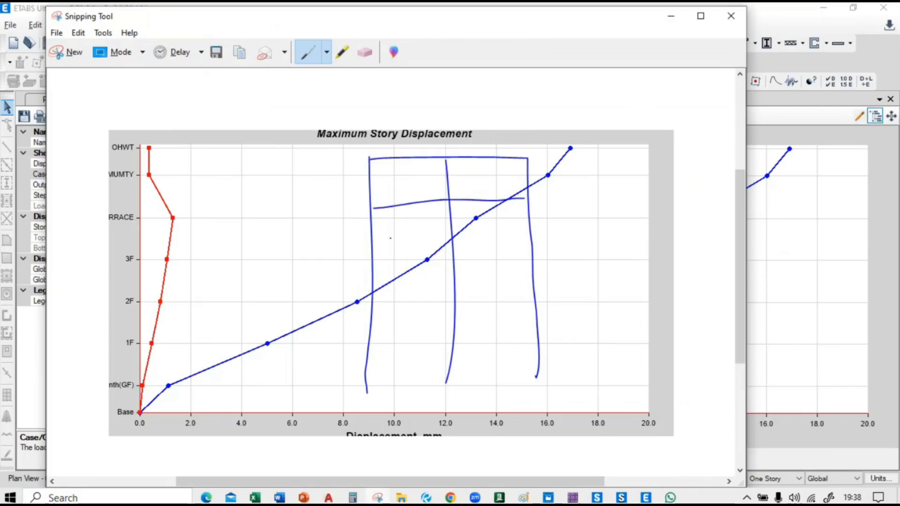
{"action": "left_click_drag", "start_coordinate": [371, 246], "coordinate": [523, 254]}
{"action": "left_click_drag", "start_coordinate": [370, 303], "coordinate": [528, 308]}
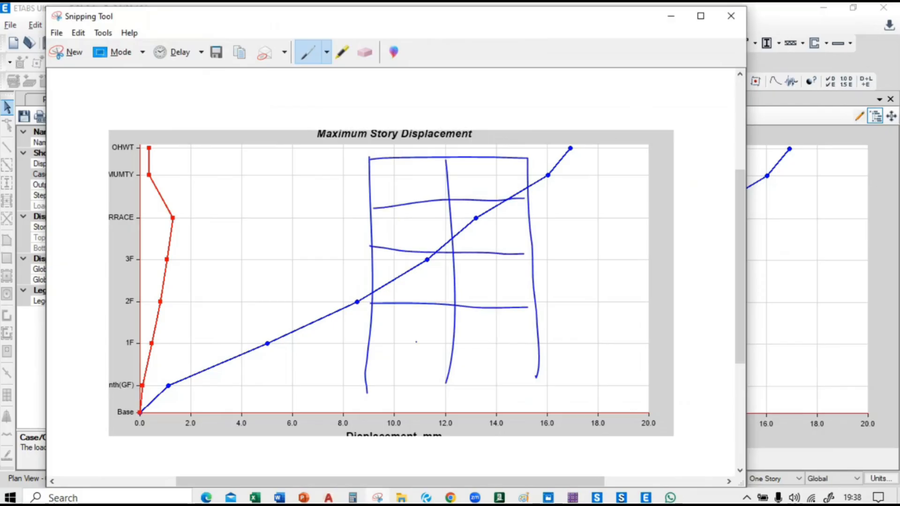
{"action": "left_click_drag", "start_coordinate": [370, 347], "coordinate": [537, 345]}
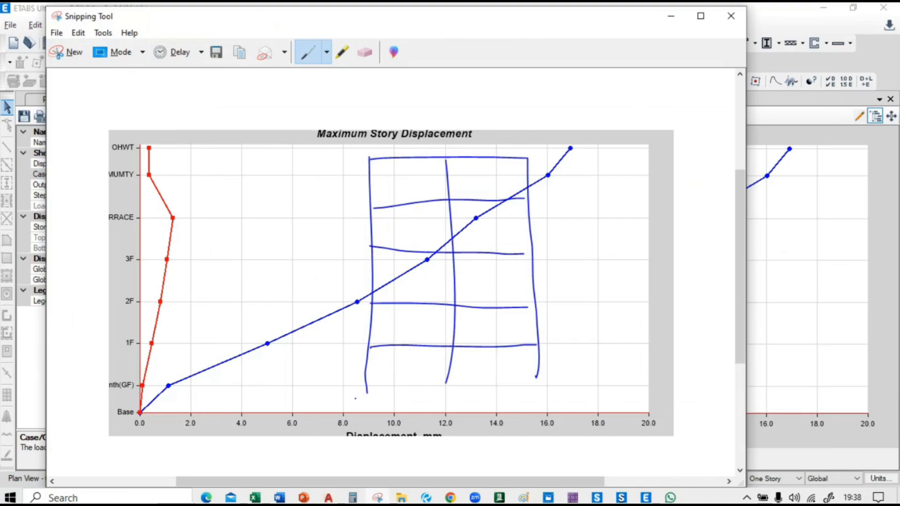
Draw hatched supports under the three columns and horizontal wind load arrows pointing at each level of the frame.
{"action": "left_click_drag", "start_coordinate": [353, 392], "coordinate": [379, 397]}
{"action": "mouse_move", "coordinate": [523, 376]}
{"action": "left_mouse_down"}
{"action": "mouse_move", "coordinate": [558, 377]}
{"action": "mouse_move", "coordinate": [555, 386]}
{"action": "left_mouse_up"}
{"action": "left_click_drag", "start_coordinate": [518, 386], "coordinate": [526, 380]}
{"action": "left_click_drag", "start_coordinate": [533, 387], "coordinate": [541, 380]}
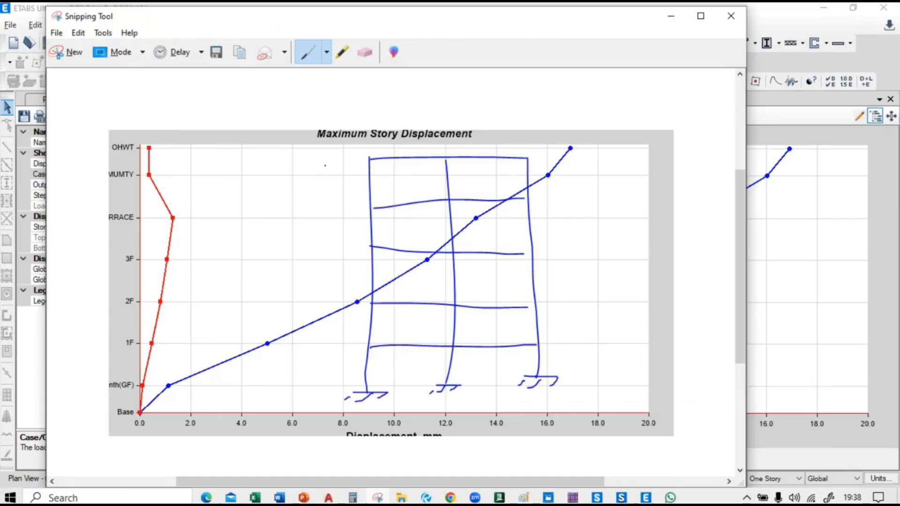
{"action": "mouse_move", "coordinate": [325, 165]}
{"action": "left_mouse_down"}
{"action": "mouse_move", "coordinate": [360, 165]}
{"action": "mouse_move", "coordinate": [356, 174]}
{"action": "left_mouse_up"}
{"action": "mouse_move", "coordinate": [327, 208]}
{"action": "left_mouse_down"}
{"action": "mouse_move", "coordinate": [357, 208]}
{"action": "mouse_move", "coordinate": [348, 219]}
{"action": "mouse_move", "coordinate": [360, 245]}
{"action": "mouse_move", "coordinate": [341, 257]}
{"action": "left_mouse_up"}
{"action": "mouse_move", "coordinate": [318, 305]}
{"action": "left_mouse_down"}
{"action": "mouse_move", "coordinate": [359, 304]}
{"action": "mouse_move", "coordinate": [338, 321]}
{"action": "mouse_move", "coordinate": [345, 346]}
{"action": "mouse_move", "coordinate": [357, 347]}
{"action": "left_mouse_up"}
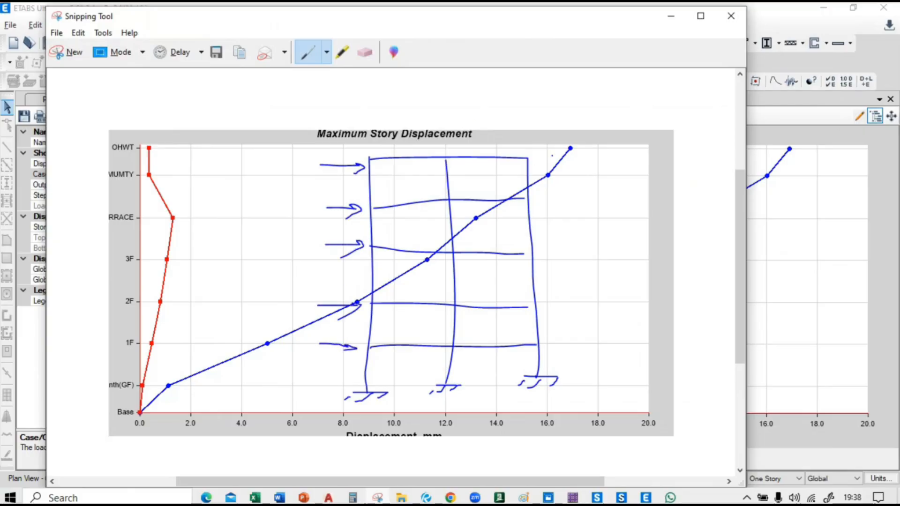
Sketch a vertical line and its leaning deflected shape beside the frame, and label its upper end with a circled, ticked "top".
{"action": "left_click_drag", "start_coordinate": [574, 158], "coordinate": [581, 381]}
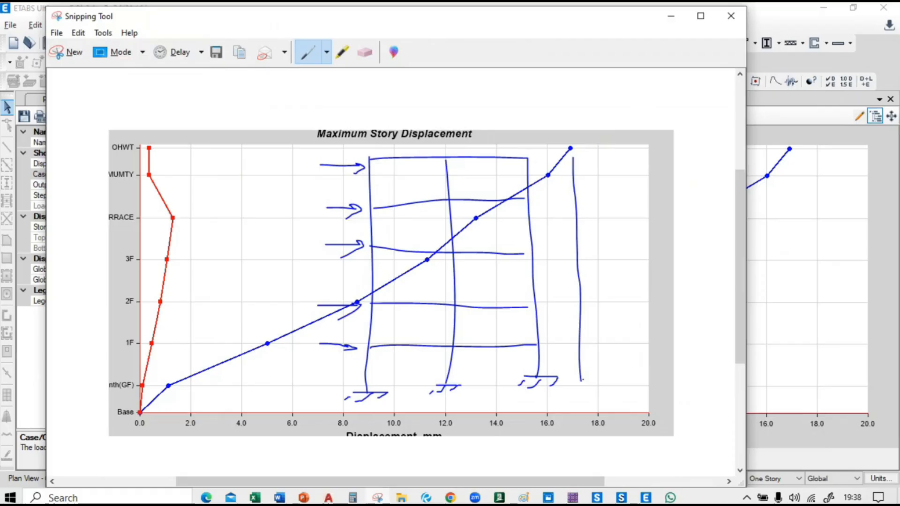
{"action": "mouse_move", "coordinate": [582, 382]}
{"action": "left_mouse_down"}
{"action": "mouse_move", "coordinate": [594, 222]}
{"action": "mouse_move", "coordinate": [606, 199]}
{"action": "left_mouse_up"}
{"action": "left_click_drag", "start_coordinate": [612, 167], "coordinate": [617, 158]}
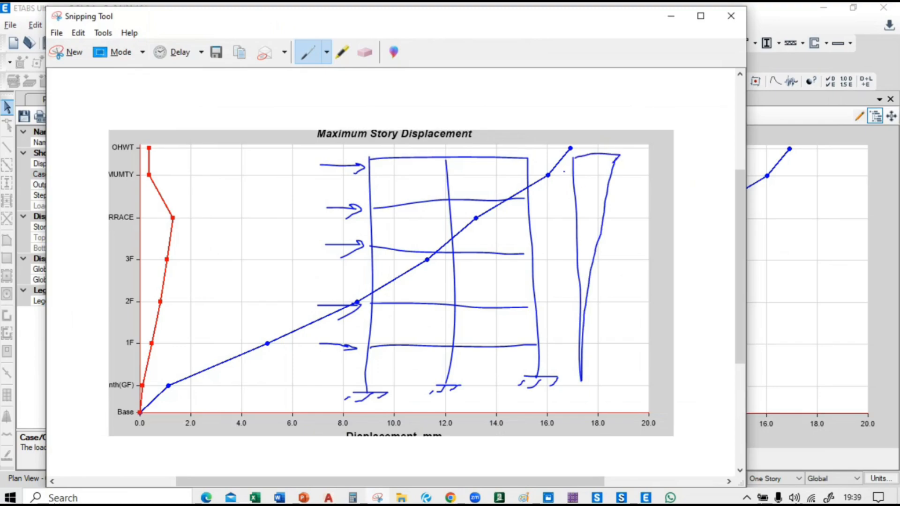
{"action": "left_click_drag", "start_coordinate": [622, 152], "coordinate": [634, 123]}
{"action": "mouse_move", "coordinate": [634, 80]}
{"action": "left_mouse_down"}
{"action": "mouse_move", "coordinate": [635, 104]}
{"action": "mouse_move", "coordinate": [651, 93]}
{"action": "mouse_move", "coordinate": [663, 106]}
{"action": "left_mouse_up"}
{"action": "mouse_move", "coordinate": [636, 123]}
{"action": "left_mouse_down"}
{"action": "mouse_move", "coordinate": [658, 117]}
{"action": "mouse_move", "coordinate": [626, 89]}
{"action": "mouse_move", "coordinate": [685, 107]}
{"action": "mouse_move", "coordinate": [675, 76]}
{"action": "left_mouse_up"}
{"action": "left_click_drag", "start_coordinate": [568, 88], "coordinate": [630, 88]}
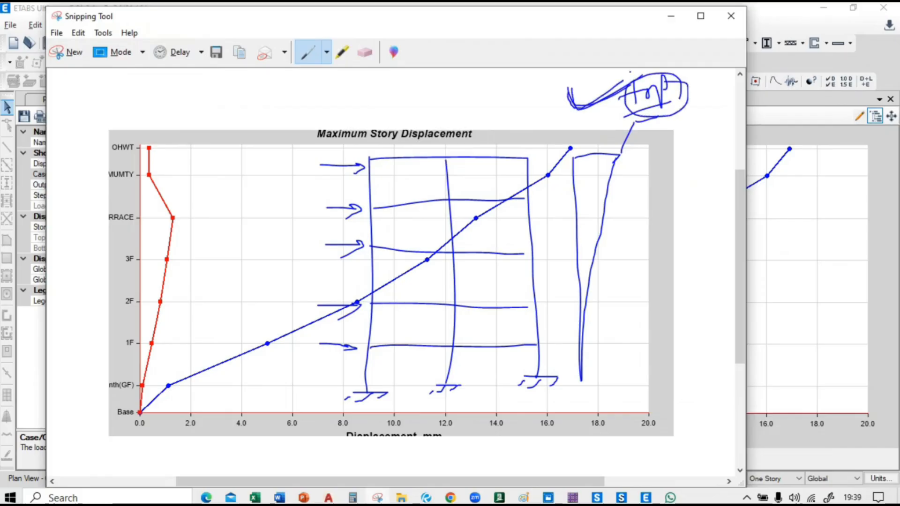
Circle the OHWT point of the blue displacement curve on the captured graph.
{"action": "left_click_drag", "start_coordinate": [603, 21], "coordinate": [565, 46]}
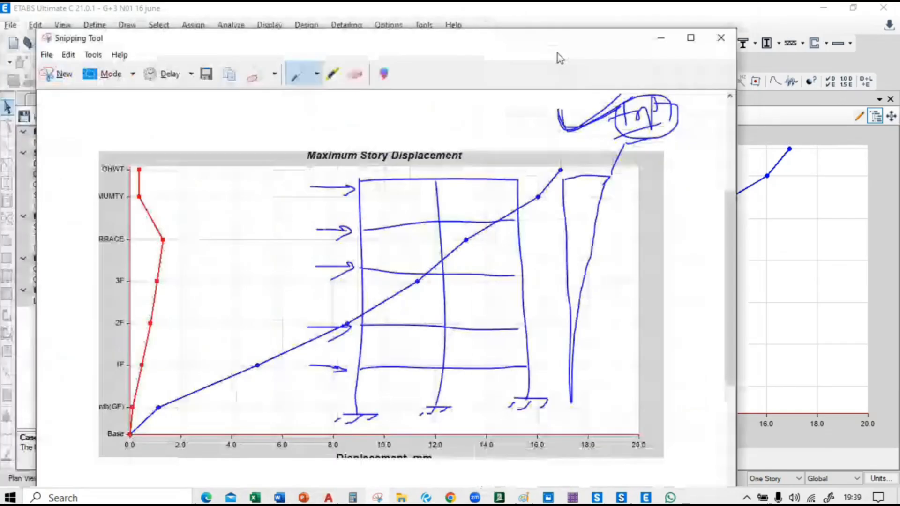
{"action": "mouse_move", "coordinate": [562, 162]}
{"action": "left_mouse_down"}
{"action": "mouse_move", "coordinate": [566, 167]}
{"action": "mouse_move", "coordinate": [547, 165]}
{"action": "left_mouse_up"}
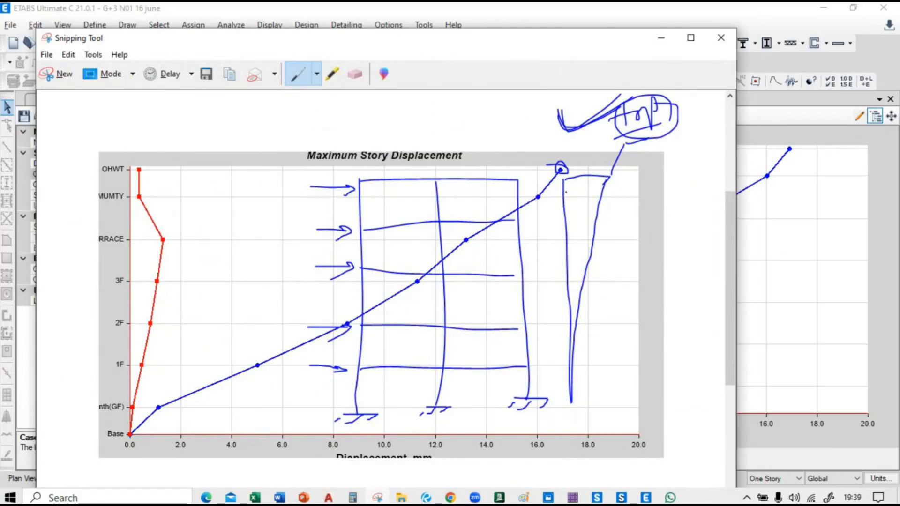
{"action": "mouse_move", "coordinate": [565, 191]}
{"action": "left_mouse_down"}
{"action": "mouse_move", "coordinate": [618, 189]}
{"action": "mouse_move", "coordinate": [568, 192]}
{"action": "mouse_move", "coordinate": [578, 186]}
{"action": "left_mouse_up"}
Switch to the Stability Checks presentation to review the wind displacement clause.
{"action": "key", "text": "alt+Tab"}
{"action": "key", "text": "alt+Tab"}
{"action": "key", "text": "alt+Tab"}
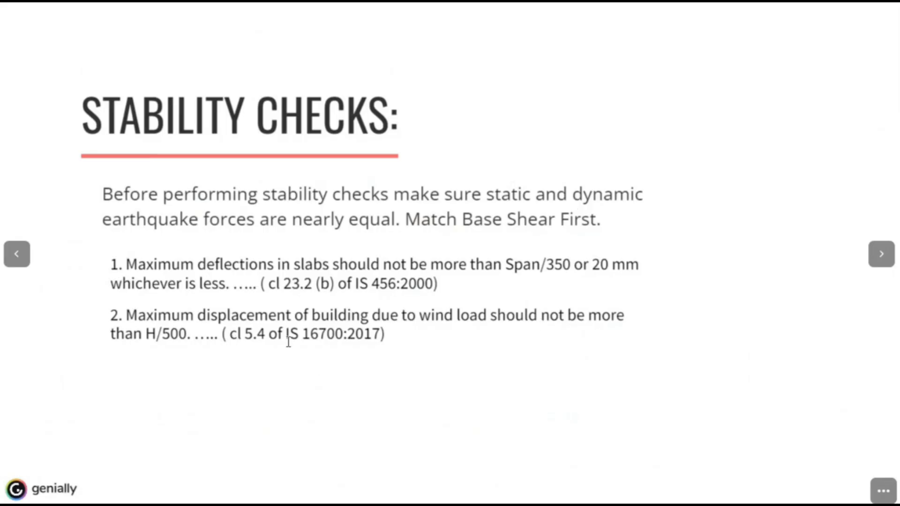
Reveal the third stability check on the slide, the H/250 earthquake displacement limit, and switch back to ETABS.
{"action": "key", "text": "alt+Tab"}
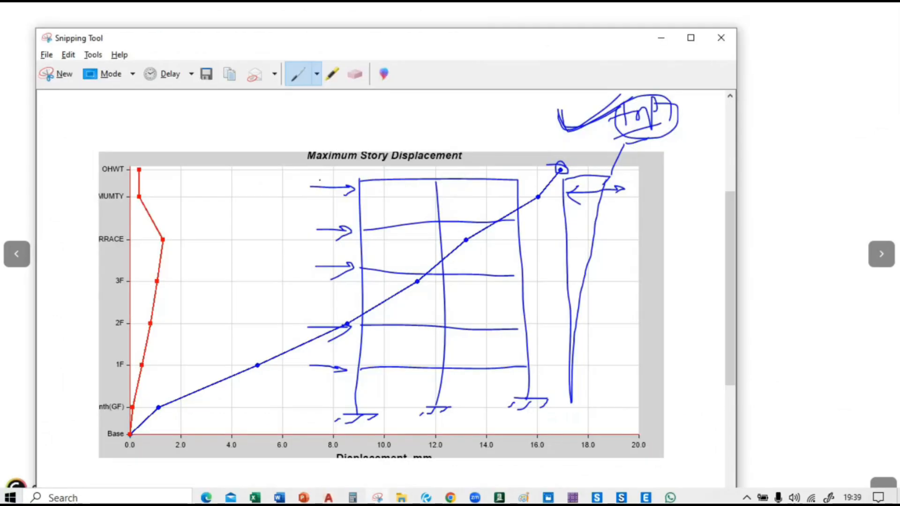
{"action": "left_click", "coordinate": [661, 38]}
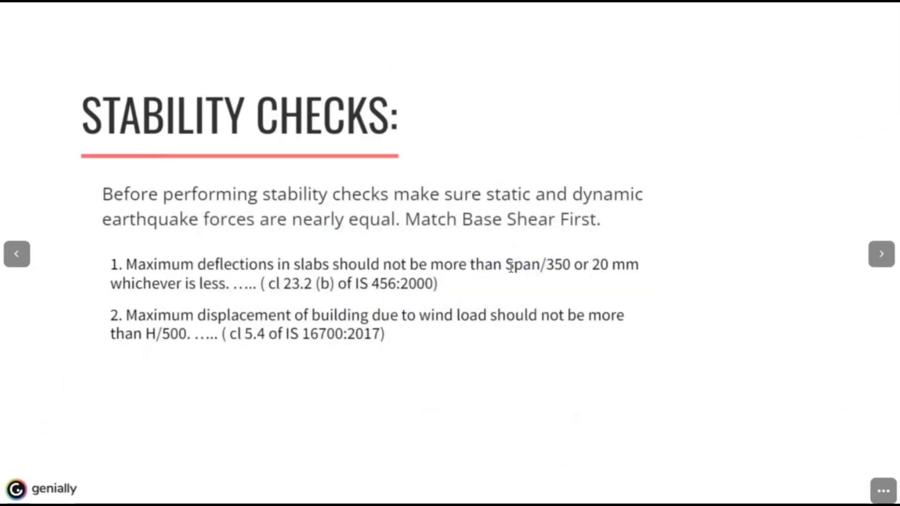
{"action": "left_click", "coordinate": [506, 315]}
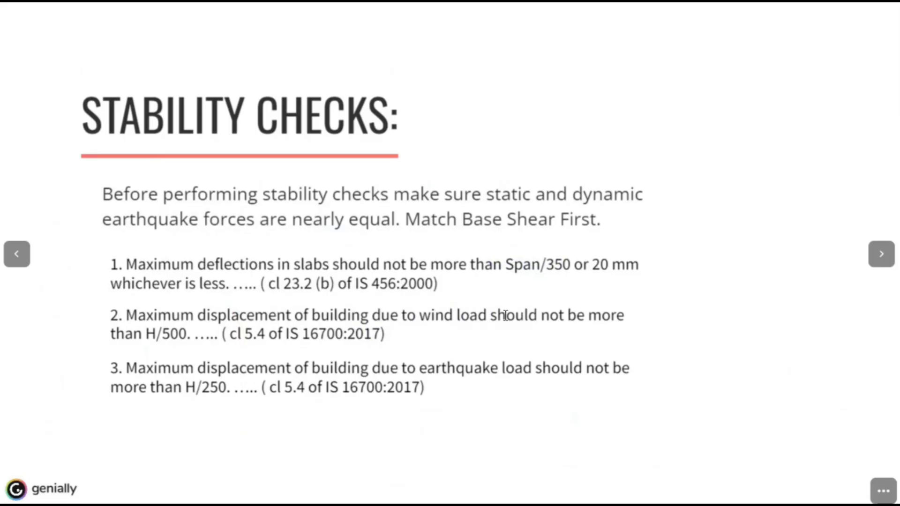
{"action": "key", "text": "alt+Tab"}
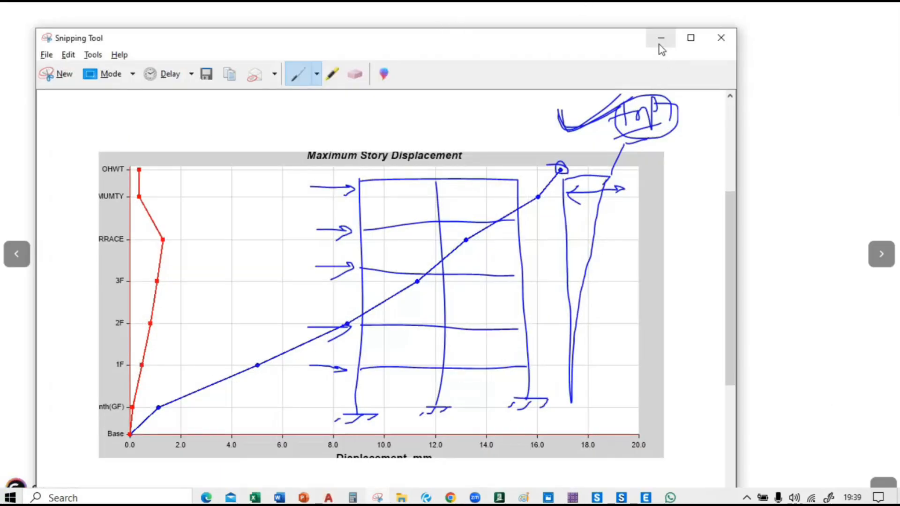
{"action": "left_click", "coordinate": [661, 38]}
{"action": "key", "text": "alt+Tab"}
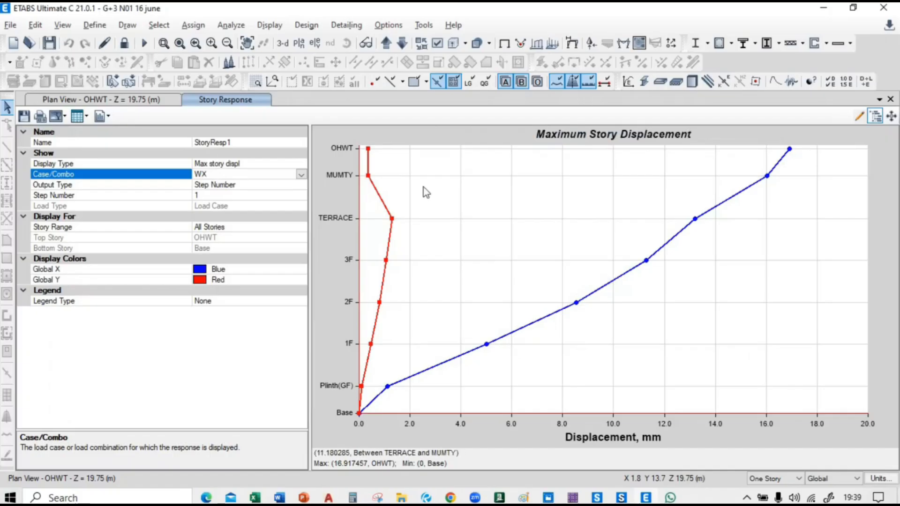
Plot the maximum story displacement for load case WY and read the Global X value at OHWT.
{"action": "left_click", "coordinate": [301, 175]}
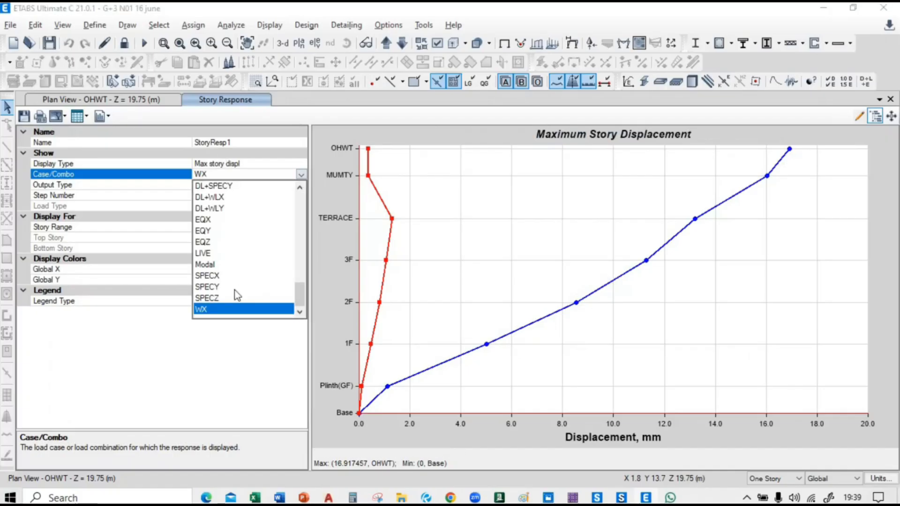
{"action": "left_click", "coordinate": [236, 310]}
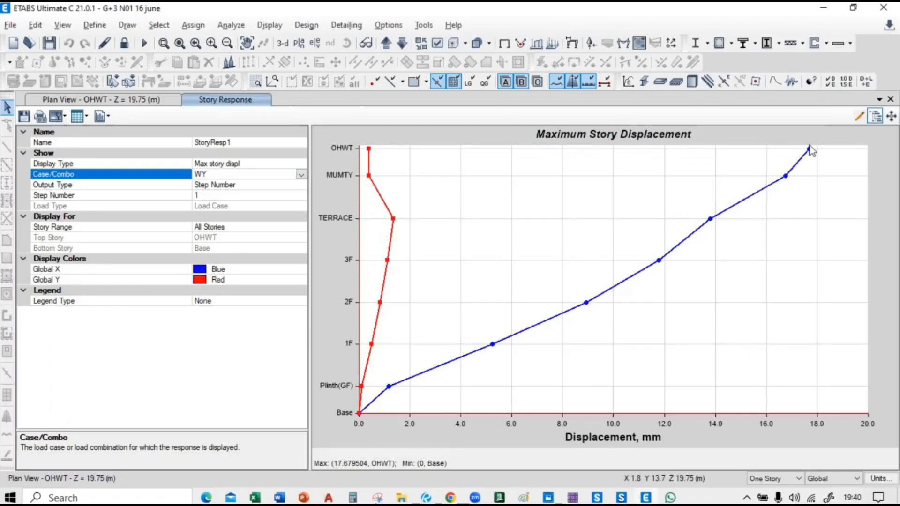
{"action": "mouse_move", "coordinate": [811, 153]}
Replace the OHWT plan view with the default 3-D view and rotate the building toward its X-direction face.
{"action": "left_click", "coordinate": [126, 100]}
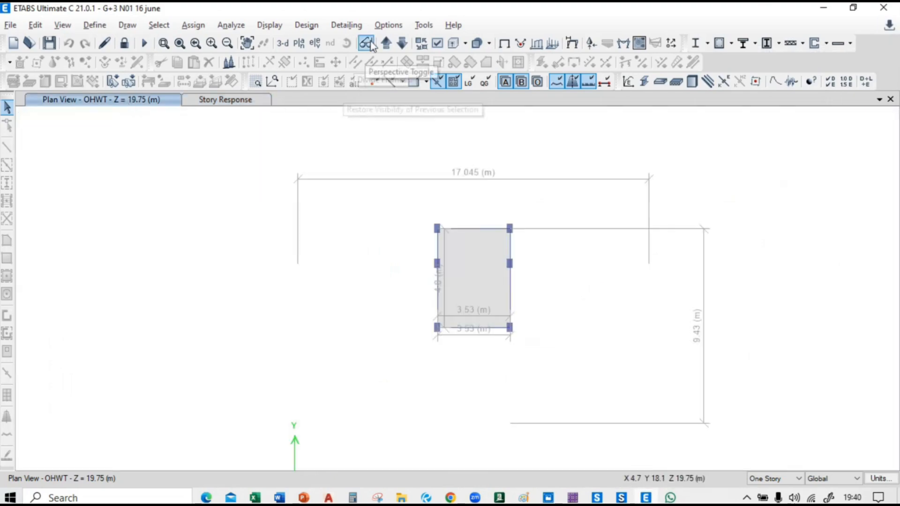
{"action": "left_click", "coordinate": [282, 44]}
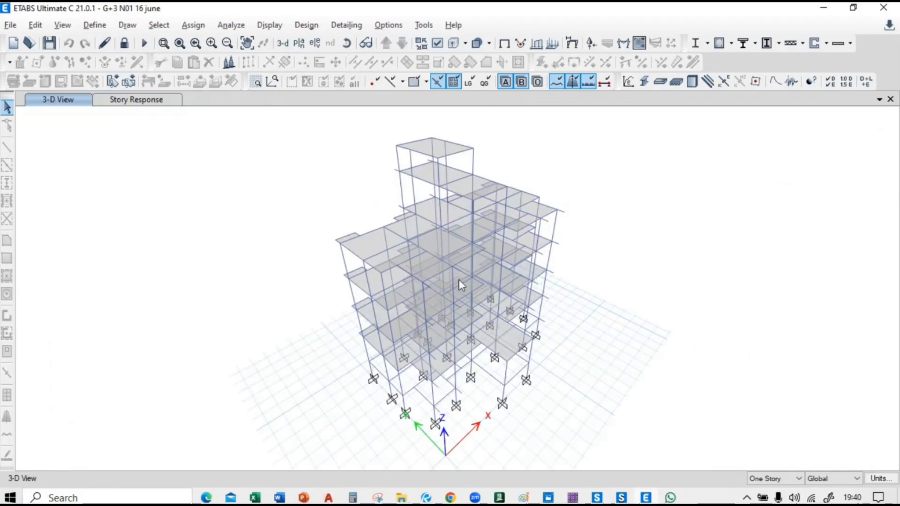
{"action": "middle_click_drag", "start_coordinate": [597, 275], "coordinate": [553, 284]}
{"action": "left_click", "coordinate": [348, 45]}
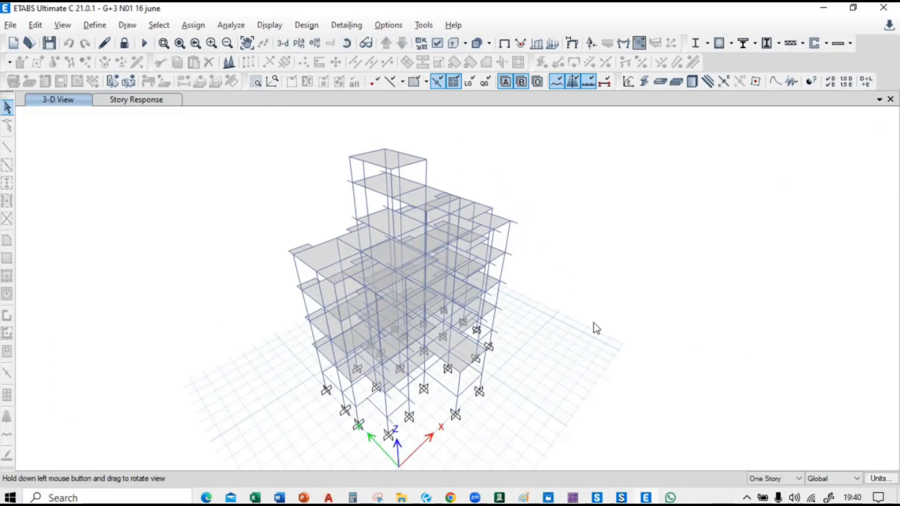
{"action": "left_click_drag", "start_coordinate": [594, 322], "coordinate": [546, 324]}
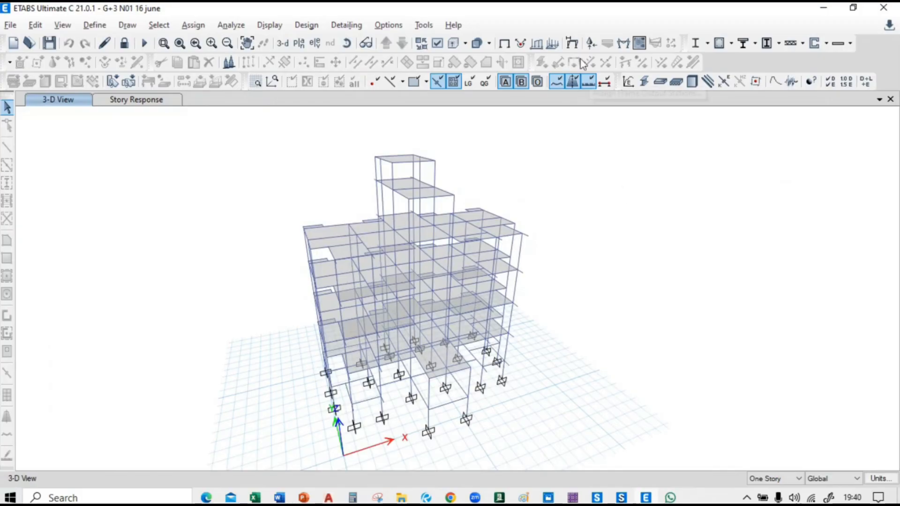
Display the deformed shape for load case WX with contours of Displacement UX.
{"action": "left_click", "coordinate": [571, 43]}
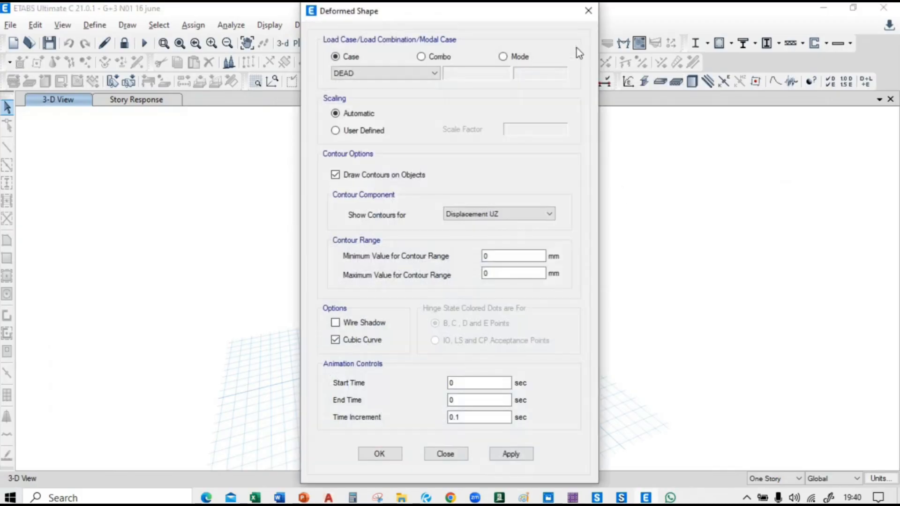
{"action": "left_click_drag", "start_coordinate": [479, 15], "coordinate": [172, 32]}
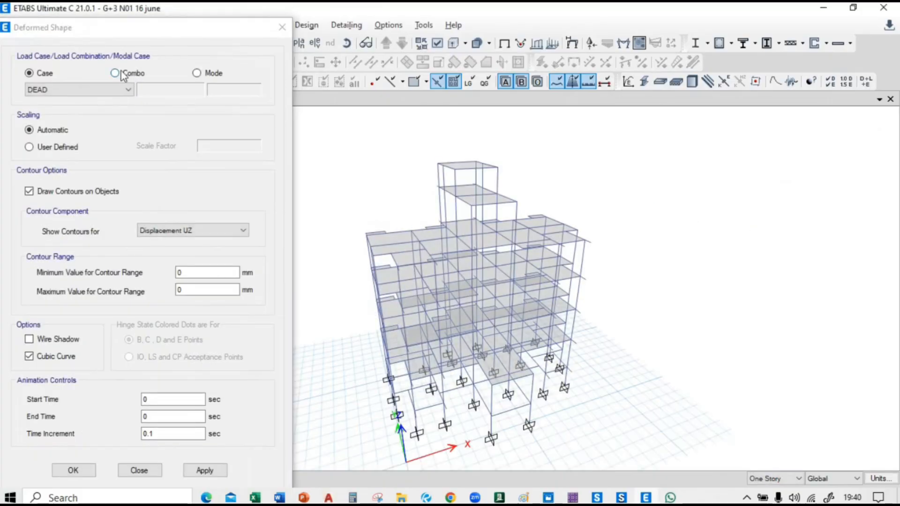
{"action": "left_click", "coordinate": [95, 88]}
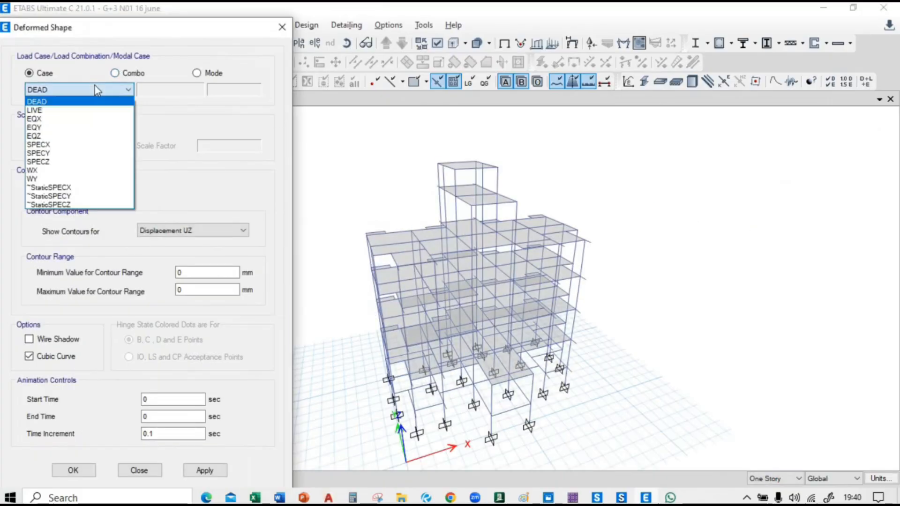
{"action": "left_click", "coordinate": [47, 172]}
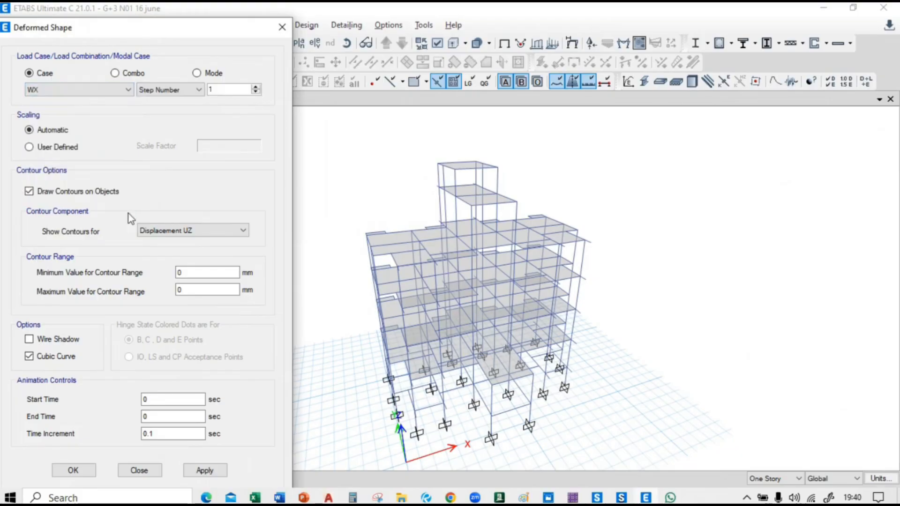
{"action": "left_click", "coordinate": [180, 231]}
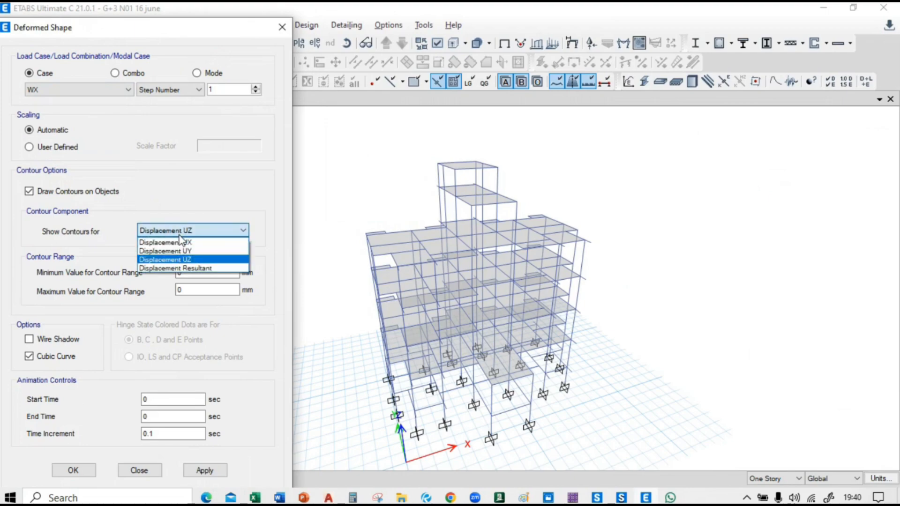
{"action": "left_click", "coordinate": [188, 243]}
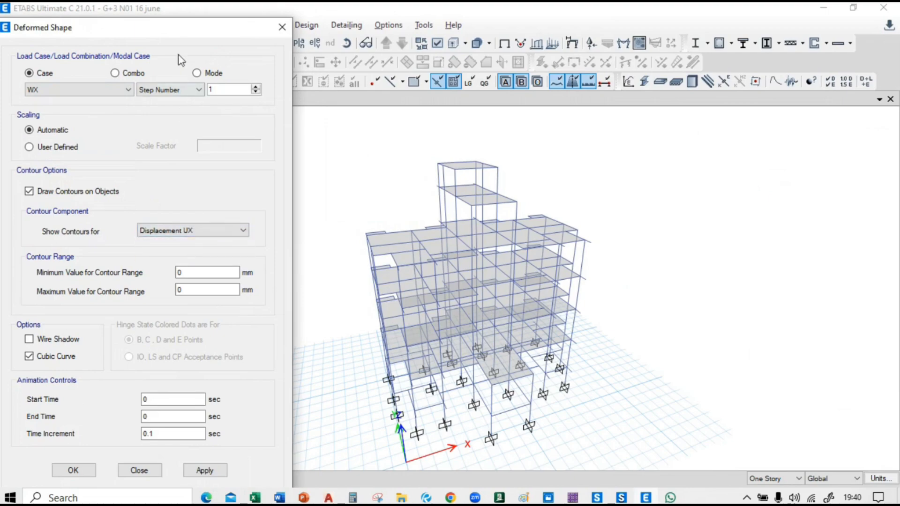
{"action": "left_click_drag", "start_coordinate": [178, 34], "coordinate": [177, 19]}
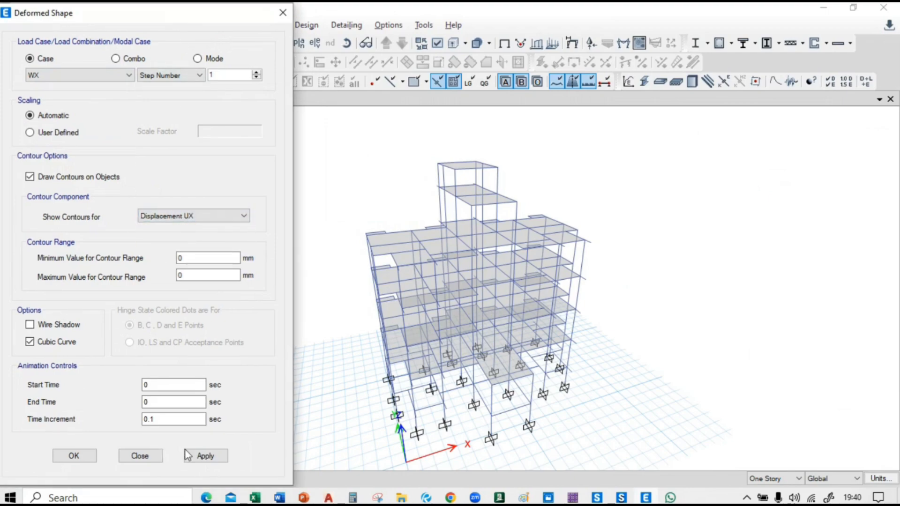
{"action": "left_click", "coordinate": [206, 456]}
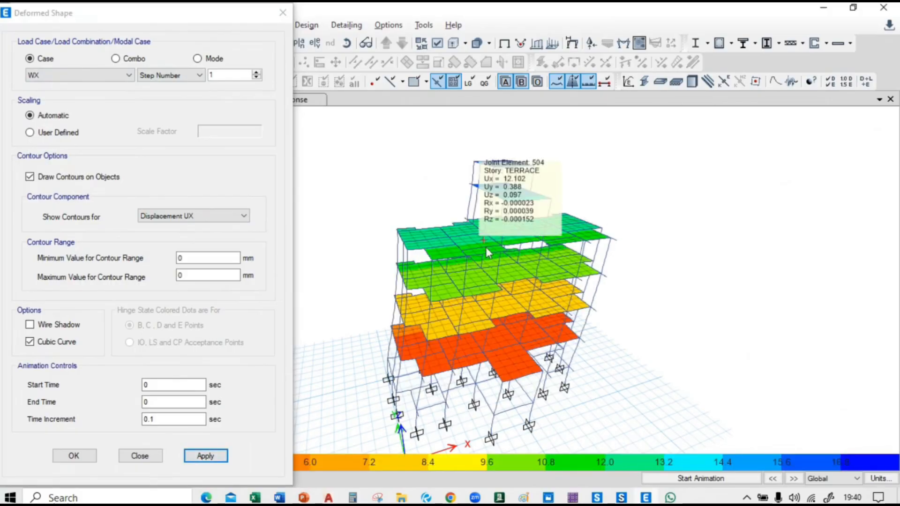
Inspect the WX joint displacements at the corners of the OHWT roof slab on the 3-D deformed shape.
{"action": "left_click_drag", "start_coordinate": [178, 18], "coordinate": [159, 24]}
{"action": "left_click", "coordinate": [346, 44]}
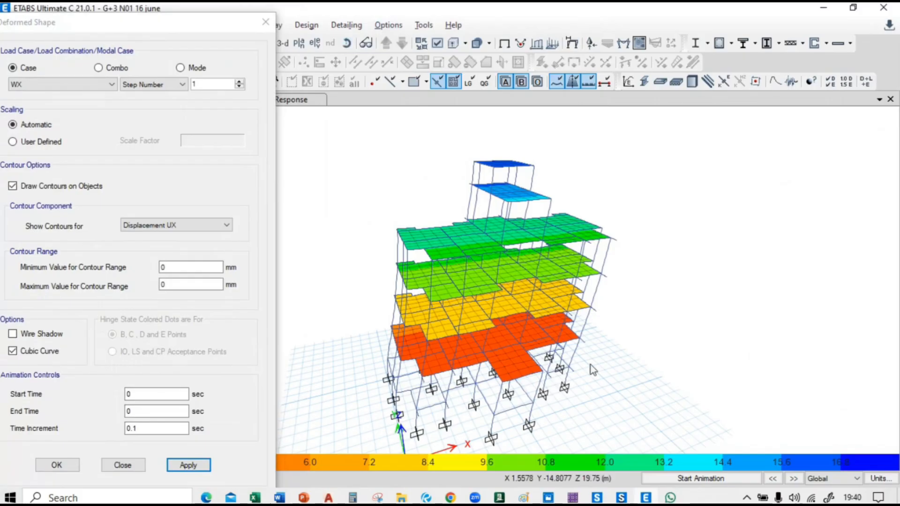
{"action": "mouse_move", "coordinate": [556, 367]}
{"action": "left_mouse_down"}
{"action": "mouse_move", "coordinate": [579, 372]}
{"action": "mouse_move", "coordinate": [568, 371]}
{"action": "left_mouse_up"}
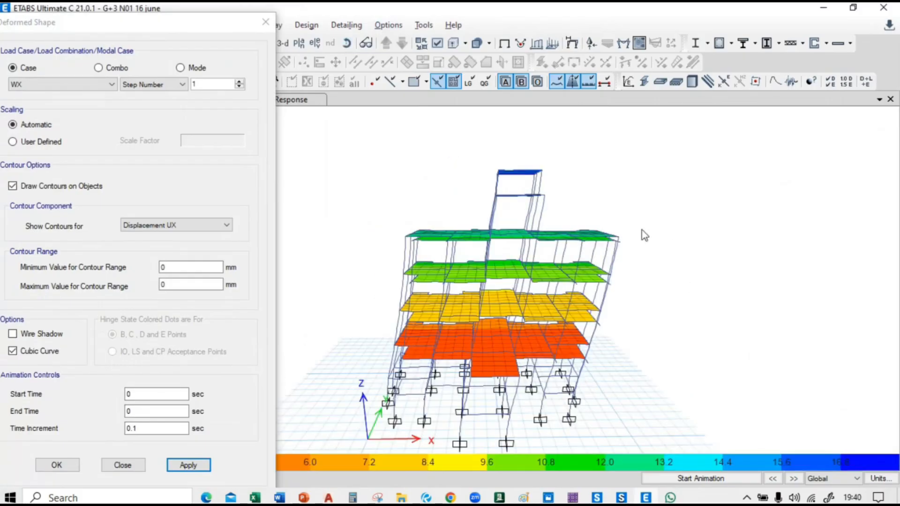
{"action": "mouse_move", "coordinate": [620, 239]}
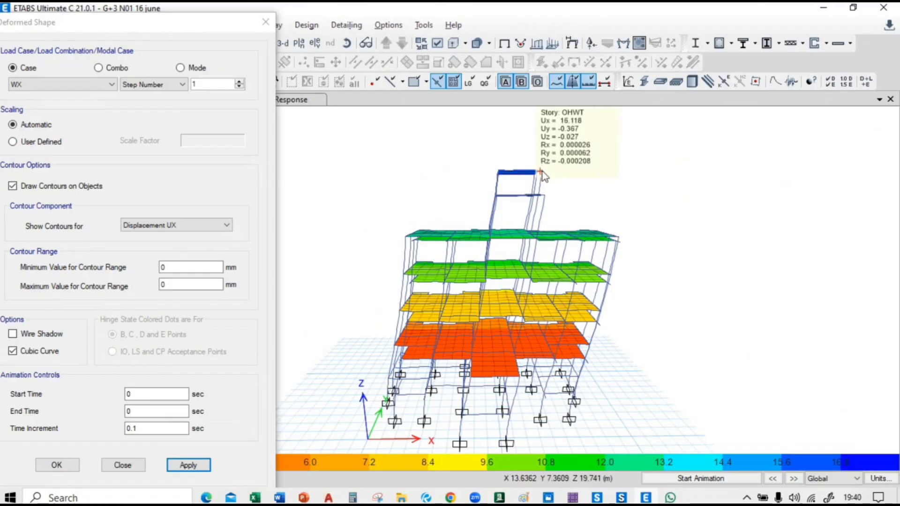
{"action": "left_click_drag", "start_coordinate": [605, 256], "coordinate": [572, 265]}
{"action": "scroll", "coordinate": [540, 168], "scroll_direction": "up", "scroll_amount": 3}
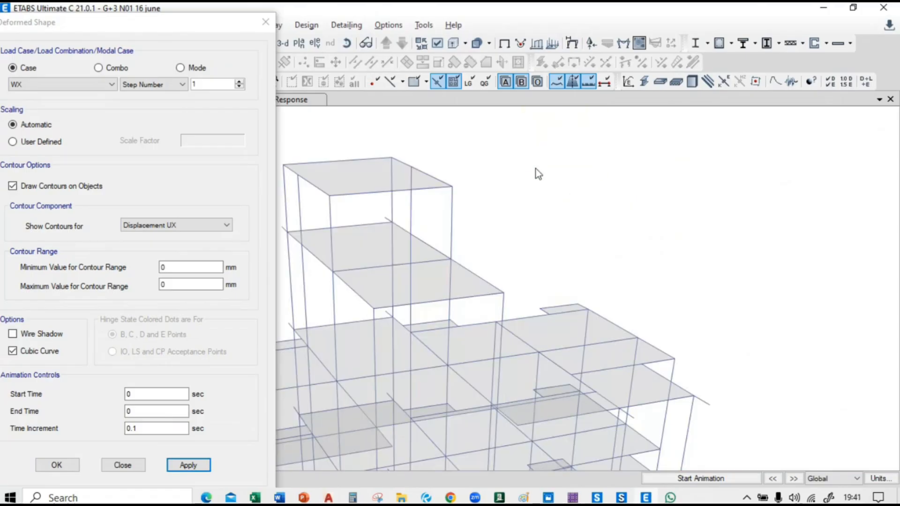
{"action": "mouse_move", "coordinate": [501, 185]}
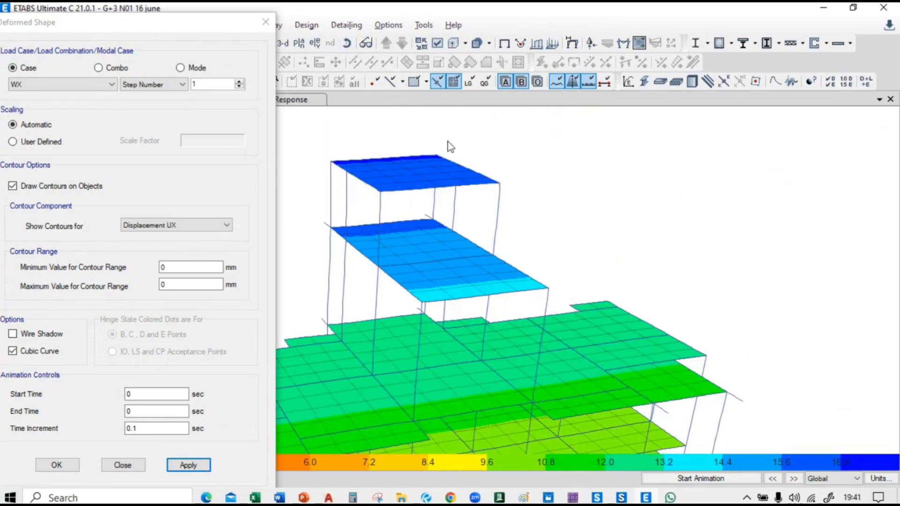
{"action": "mouse_move", "coordinate": [439, 157]}
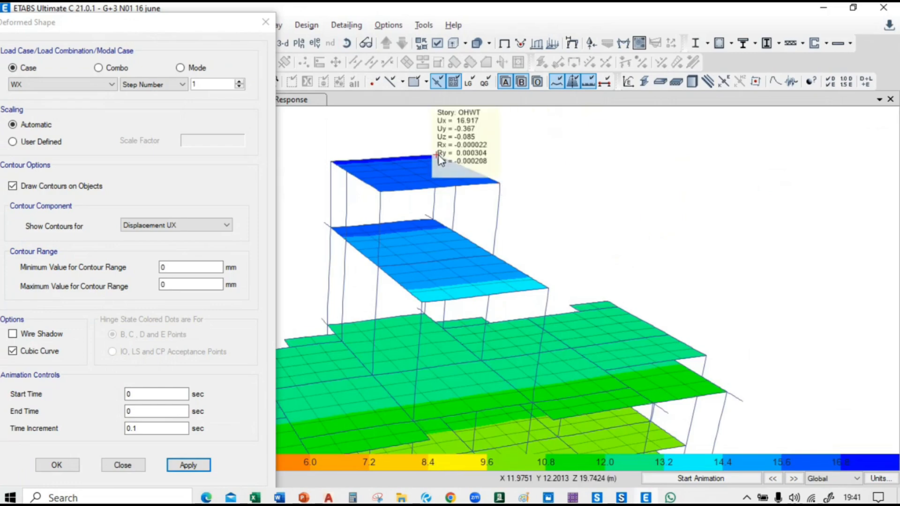
{"action": "middle_click_drag", "start_coordinate": [440, 160], "coordinate": [514, 272]}
{"action": "mouse_move", "coordinate": [513, 272]}
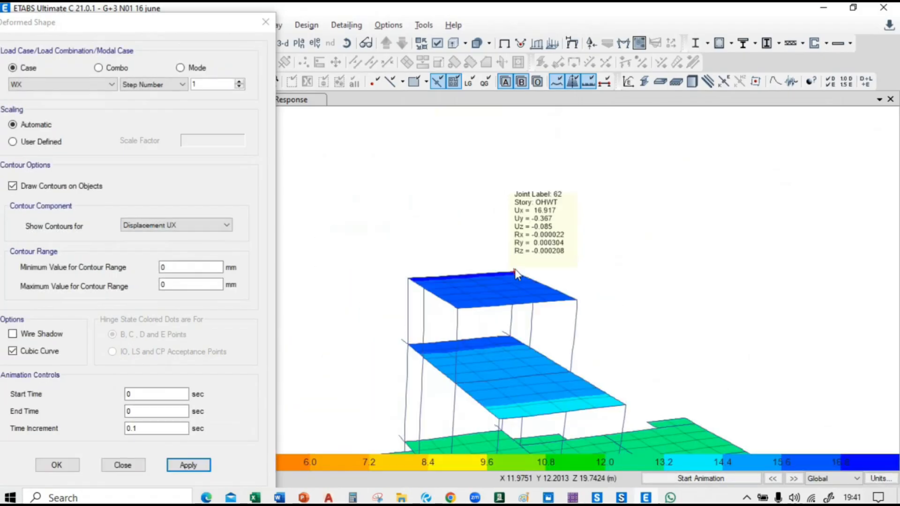
Show the OHWT plan view of the WX displacements and read the values at the slab's corner joint 62.
{"action": "left_click_drag", "start_coordinate": [215, 19], "coordinate": [154, 36]}
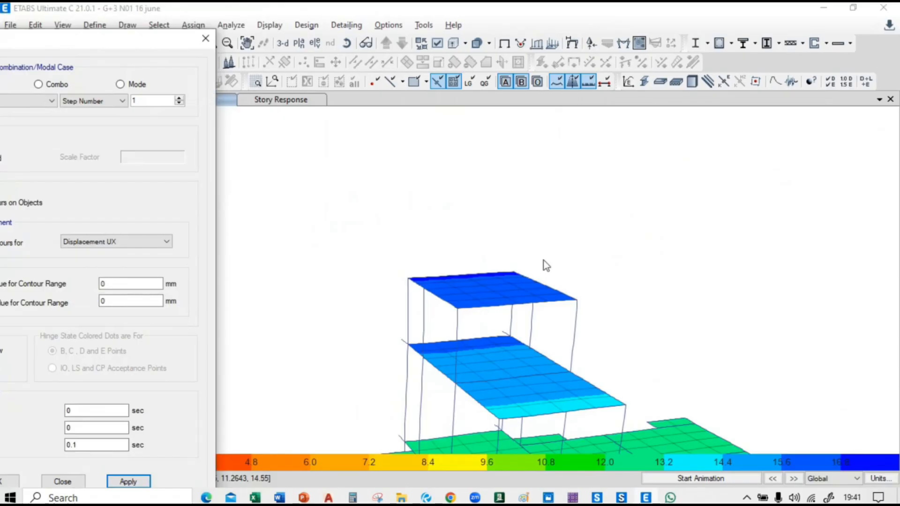
{"action": "left_click", "coordinate": [205, 39]}
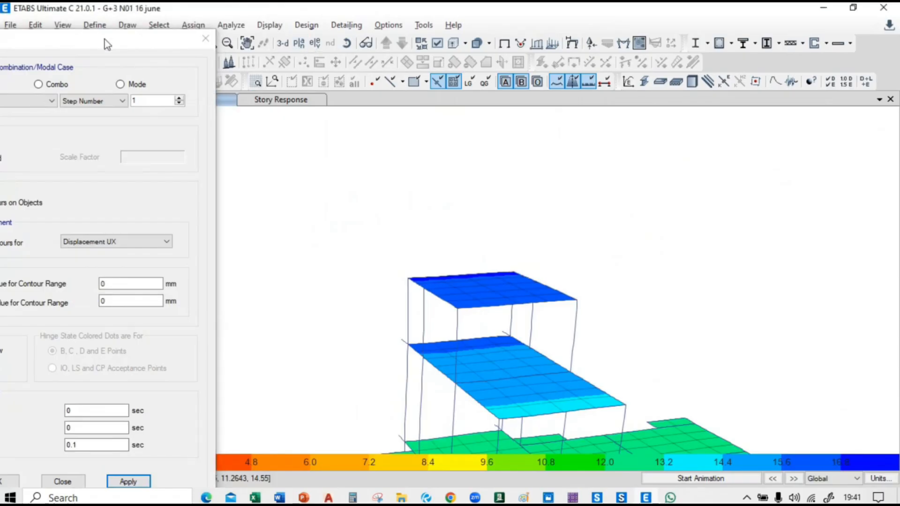
{"action": "left_click_drag", "start_coordinate": [108, 44], "coordinate": [87, 159]}
{"action": "left_click", "coordinate": [298, 42]}
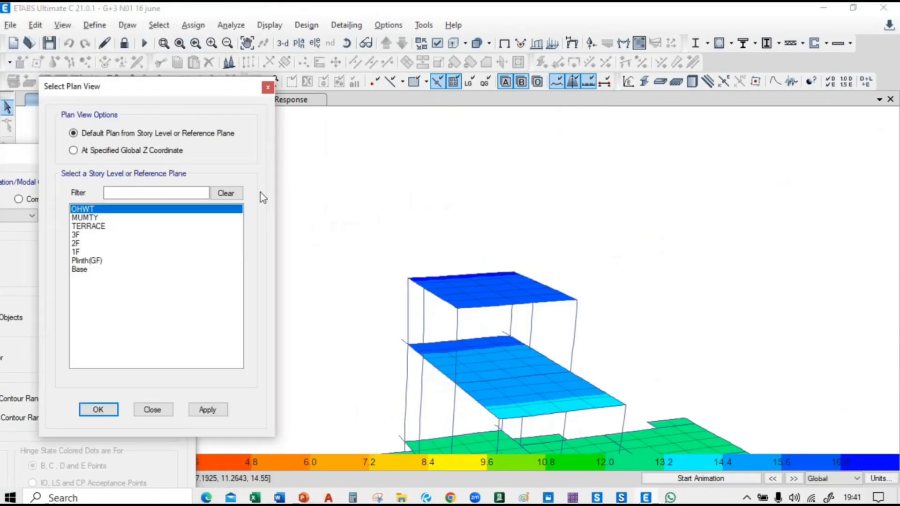
{"action": "left_click", "coordinate": [220, 411]}
{"action": "left_click", "coordinate": [98, 410]}
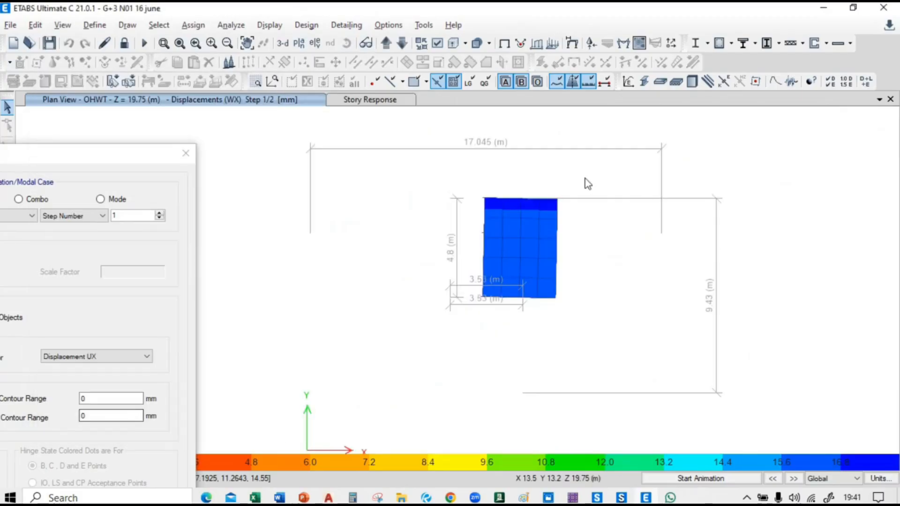
{"action": "mouse_move", "coordinate": [558, 200]}
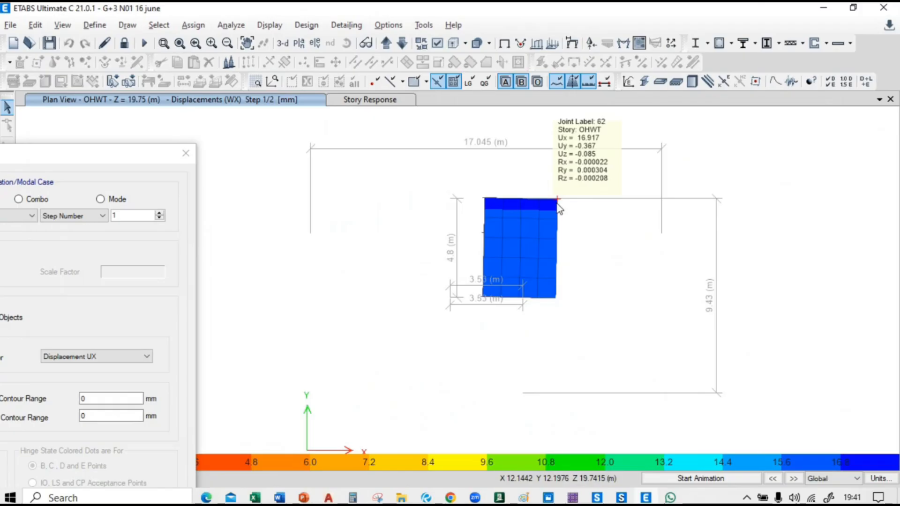
Return to a rotated 3-D view of the whole building and display the deformed shape for load case WY.
{"action": "left_click", "coordinate": [283, 42]}
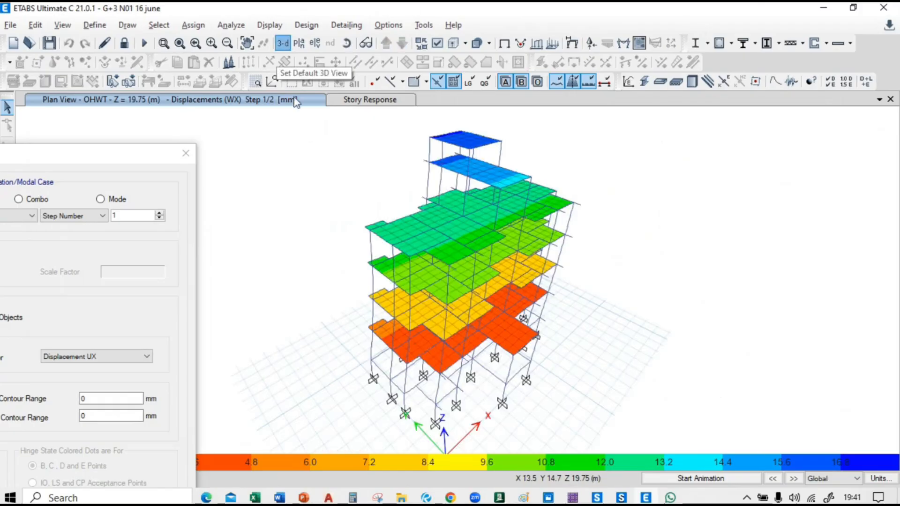
{"action": "left_click", "coordinate": [347, 44]}
{"action": "left_click_drag", "start_coordinate": [729, 340], "coordinate": [657, 322]}
{"action": "left_click_drag", "start_coordinate": [174, 141], "coordinate": [244, 89]}
{"action": "left_click", "coordinate": [136, 144]}
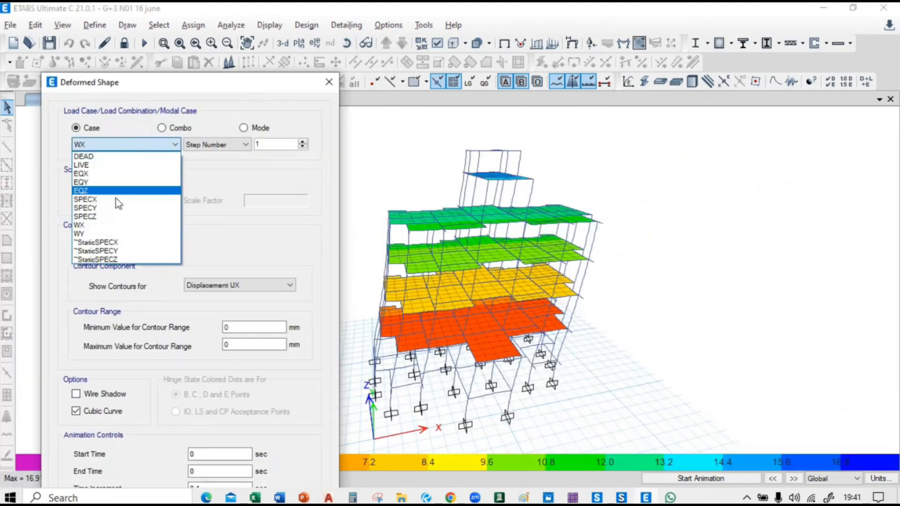
{"action": "left_click", "coordinate": [103, 232]}
{"action": "left_click_drag", "start_coordinate": [160, 84], "coordinate": [107, 20]}
{"action": "left_click", "coordinate": [201, 464]}
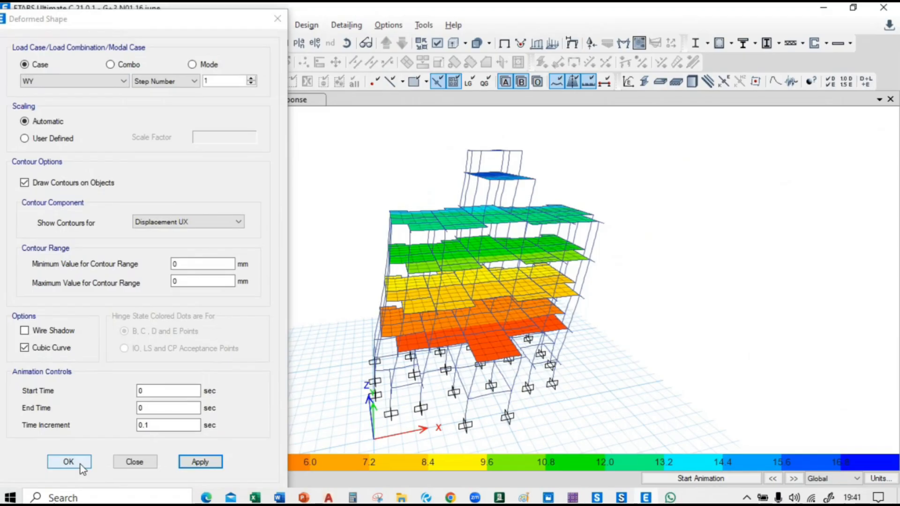
{"action": "left_click", "coordinate": [50, 84]}
{"action": "left_click", "coordinate": [50, 85]}
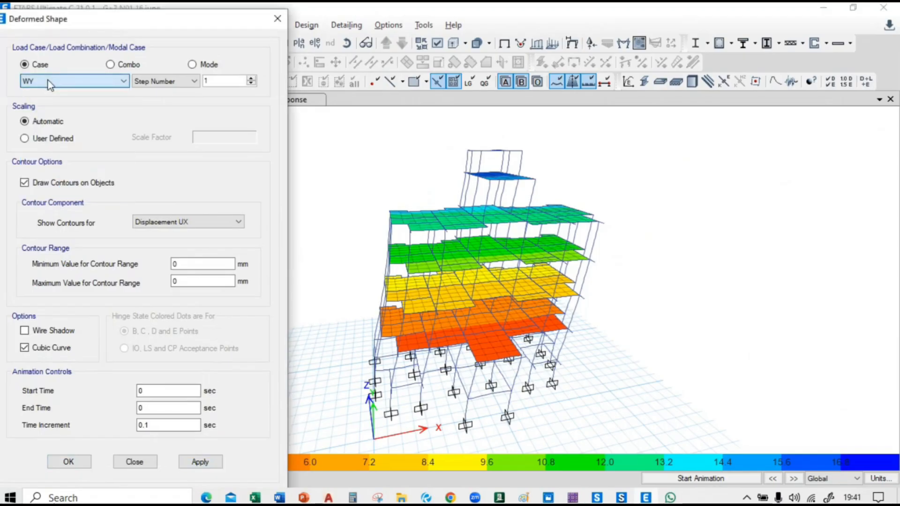
Show Displacement UY contours on the WY deformed shape and view the building from a higher angle to inspect the top slabs.
{"action": "left_click", "coordinate": [78, 463]}
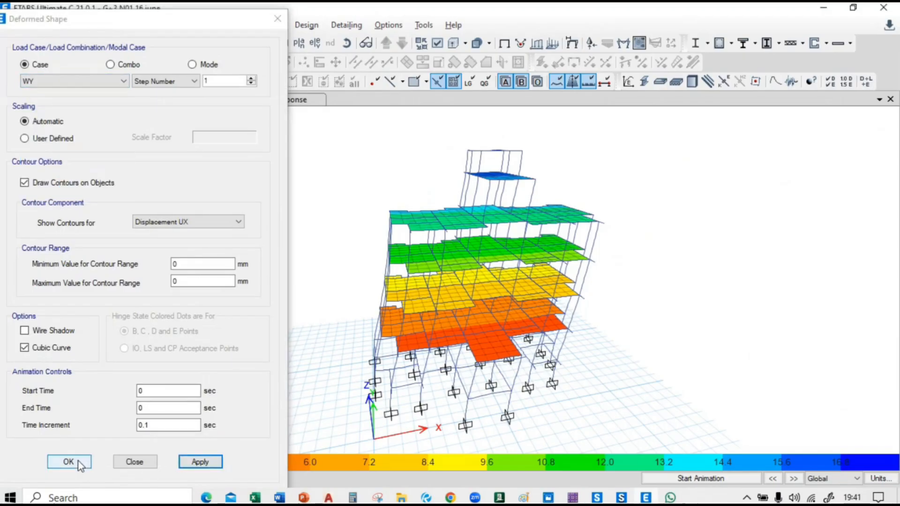
{"action": "left_click", "coordinate": [192, 224]}
{"action": "left_click", "coordinate": [188, 242]}
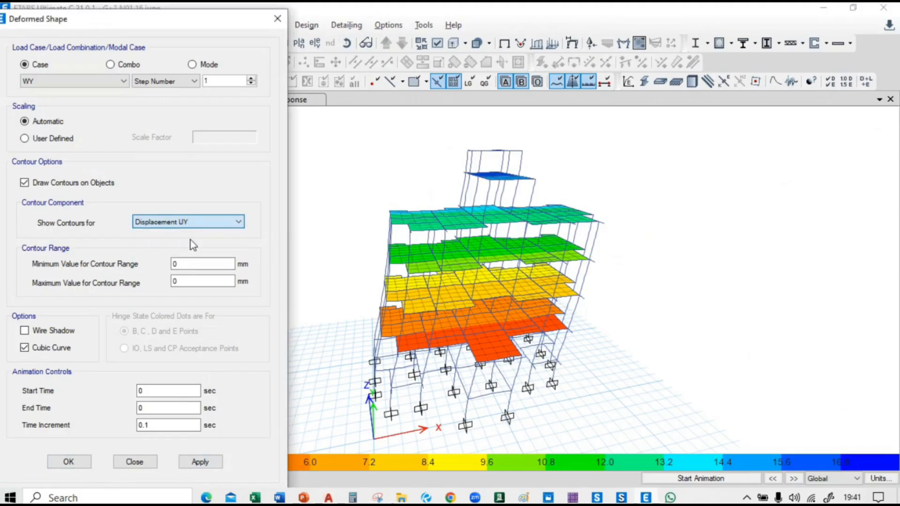
{"action": "left_click", "coordinate": [207, 463]}
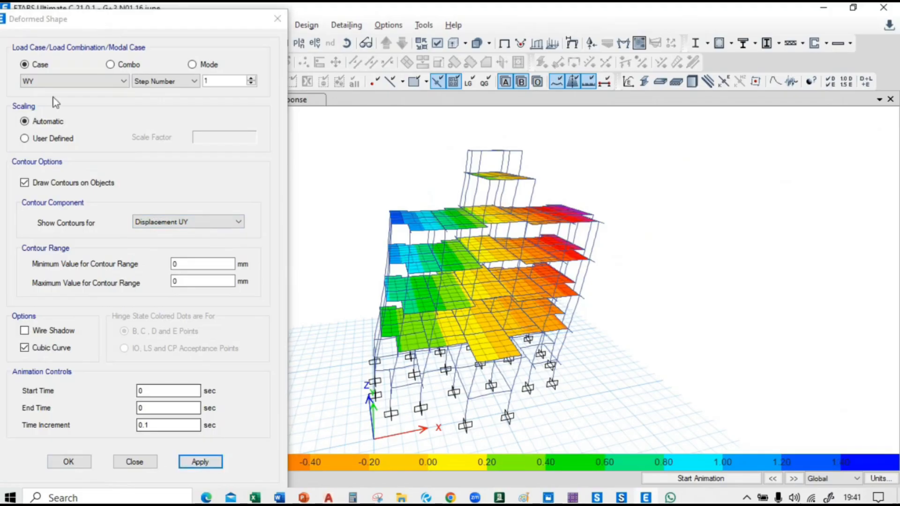
{"action": "left_click", "coordinate": [348, 46]}
{"action": "left_click_drag", "start_coordinate": [672, 195], "coordinate": [643, 237]}
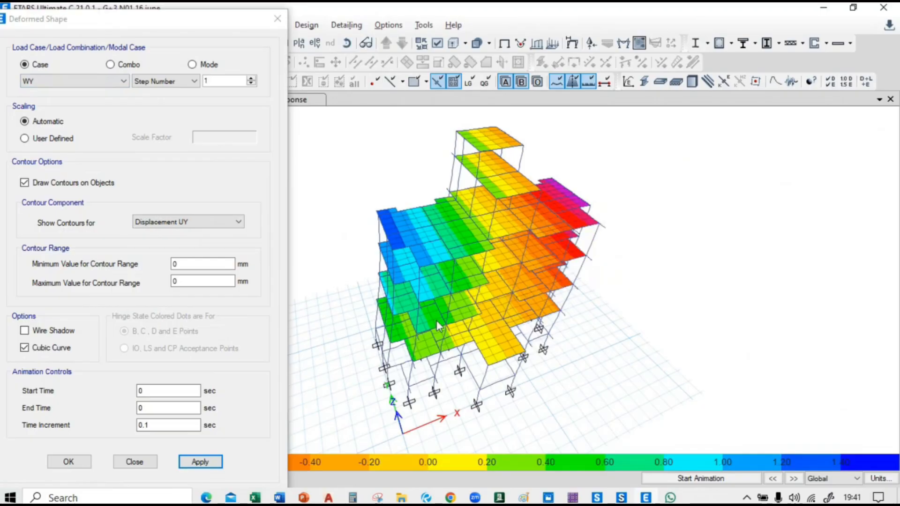
{"action": "left_click", "coordinate": [189, 222]}
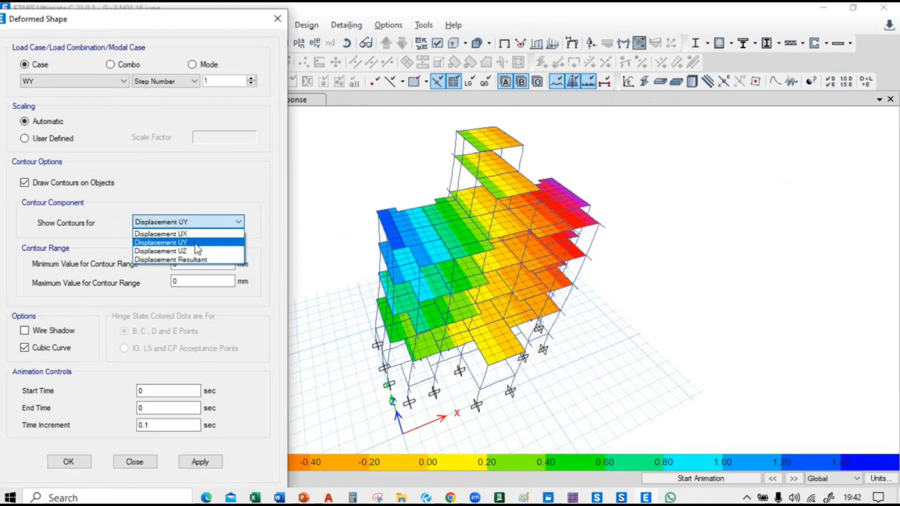
{"action": "left_click", "coordinate": [197, 243]}
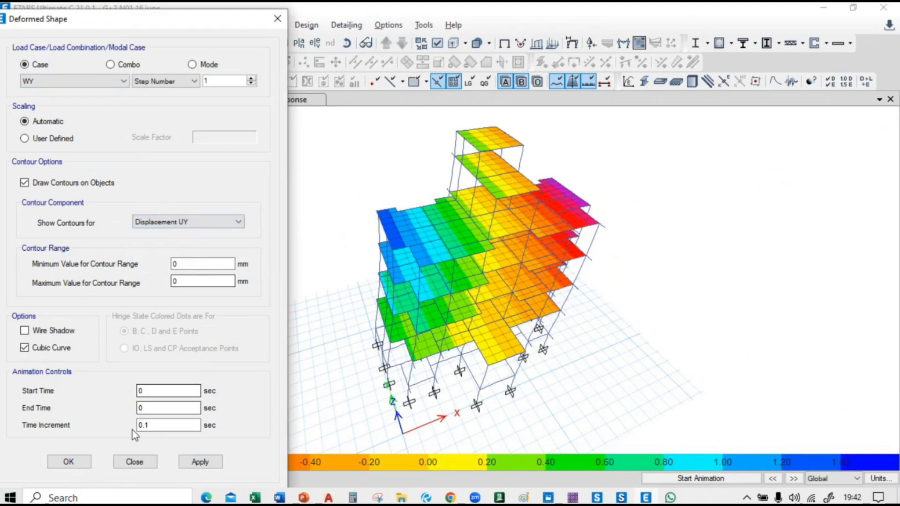
{"action": "left_click", "coordinate": [135, 462]}
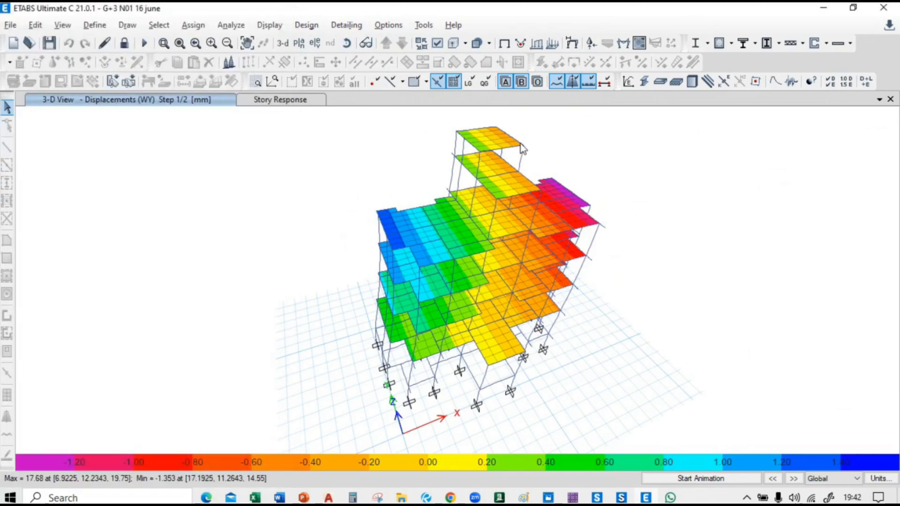
{"action": "mouse_move", "coordinate": [525, 148]}
Return to the undeformed model and review the Indian IS 875:2015 wind load parameters of load pattern WY.
{"action": "left_click", "coordinate": [504, 43]}
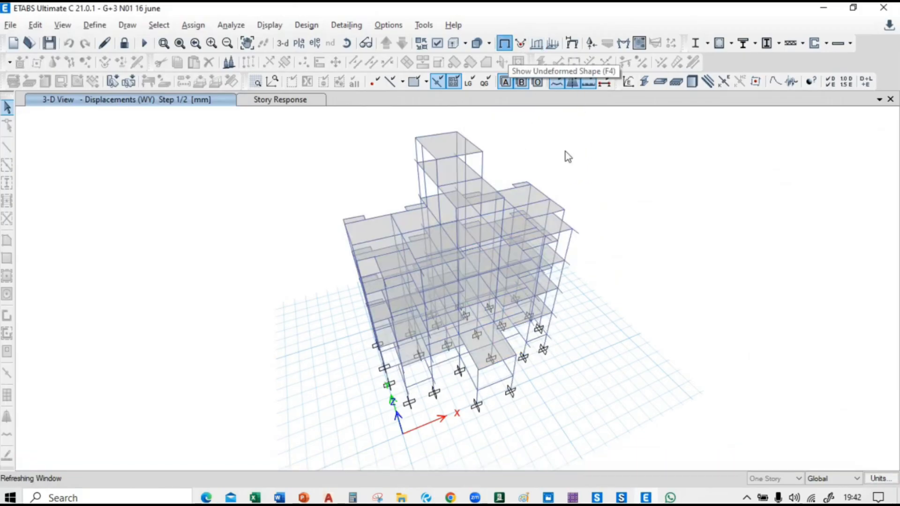
{"action": "left_click", "coordinate": [92, 28]}
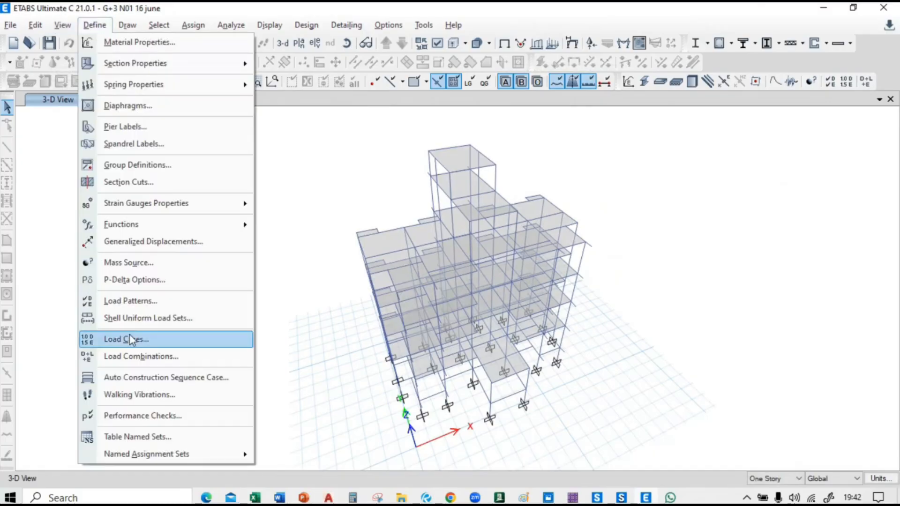
{"action": "left_click", "coordinate": [135, 304]}
{"action": "scroll", "coordinate": [254, 294], "scroll_direction": "down", "scroll_amount": 1}
{"action": "left_click", "coordinate": [254, 297]}
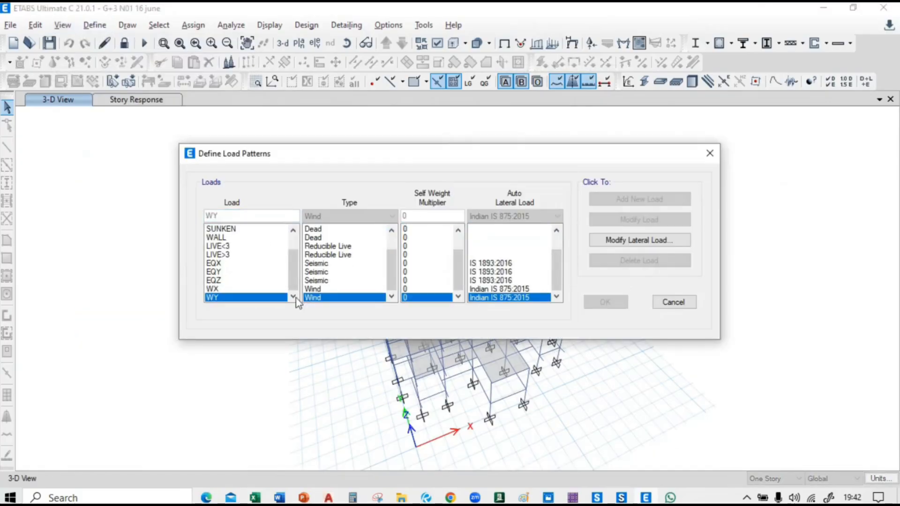
{"action": "left_click", "coordinate": [657, 240]}
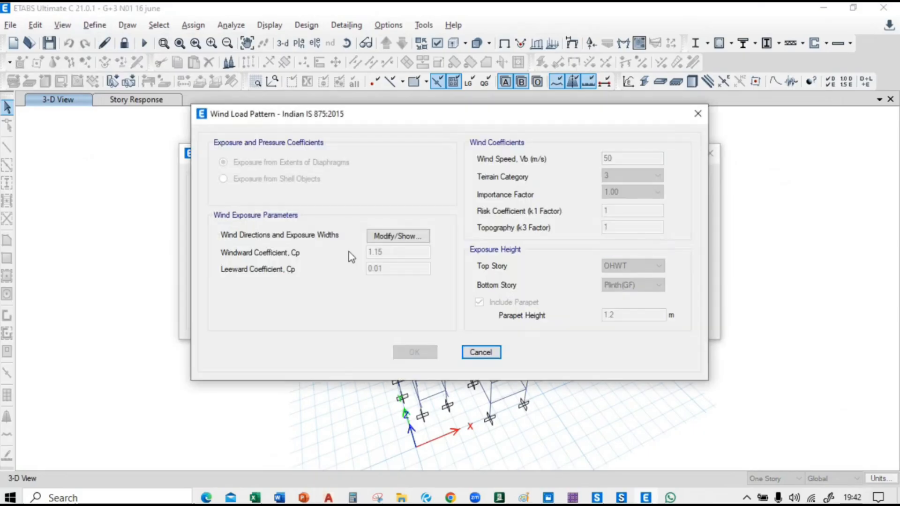
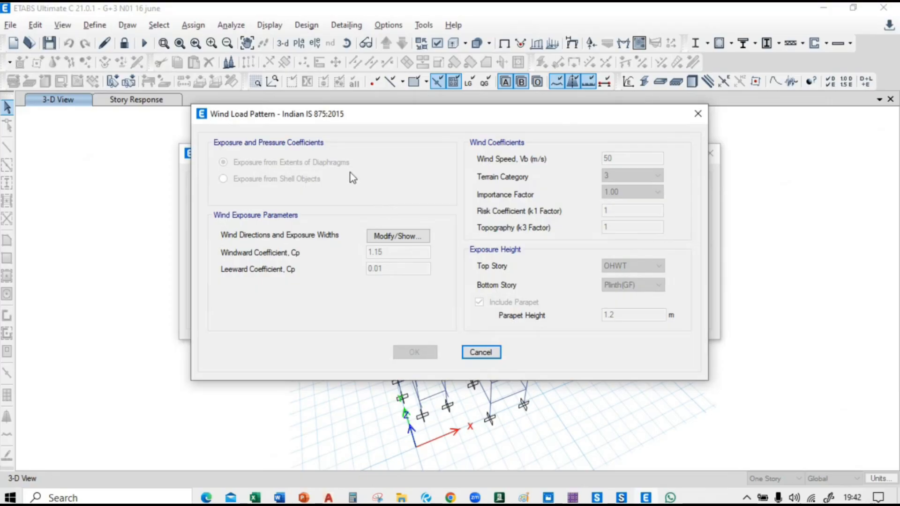
{"action": "left_click", "coordinate": [479, 353]}
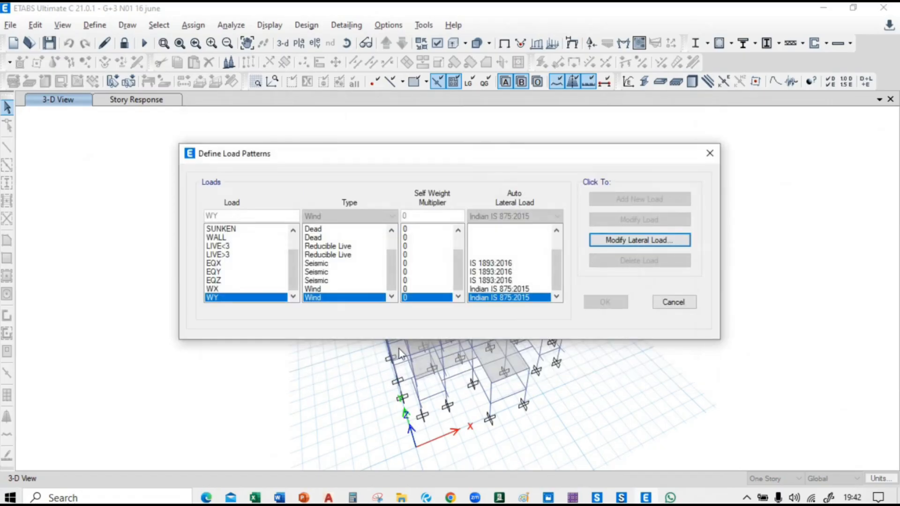
Review the IS 1893:2016 seismic loading settings of load pattern EQY.
{"action": "left_click", "coordinate": [225, 272]}
{"action": "left_click", "coordinate": [647, 241]}
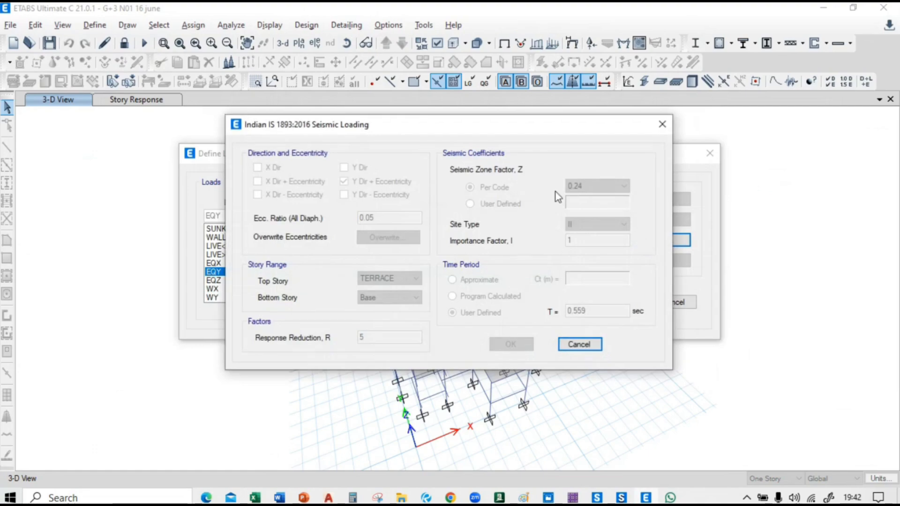
{"action": "left_click", "coordinate": [591, 345]}
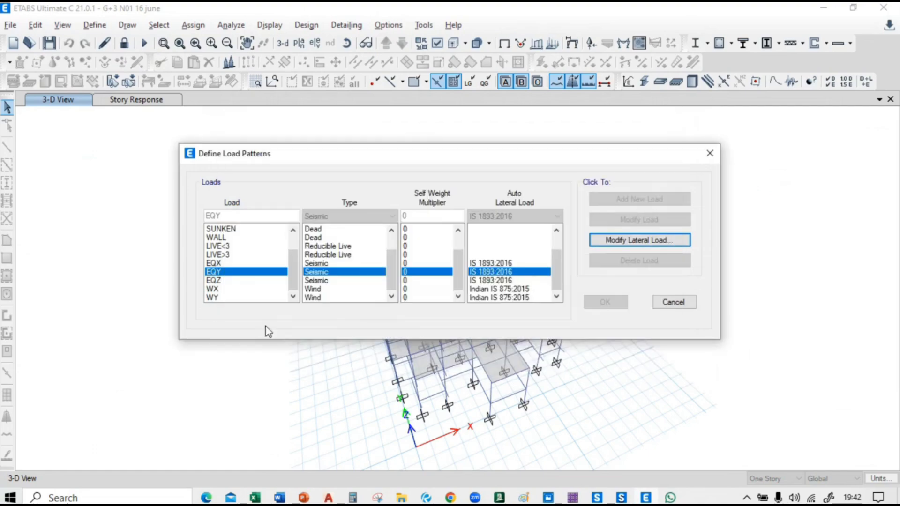
Examine the wind exposure width data of load pattern WY, and leave the load pattern definitions.
{"action": "left_click", "coordinate": [215, 299]}
{"action": "left_click", "coordinate": [645, 240]}
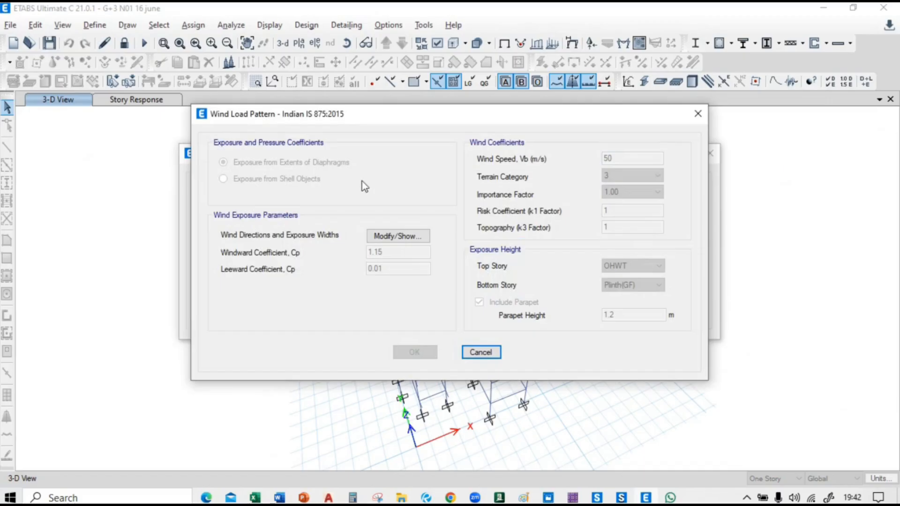
{"action": "left_click", "coordinate": [396, 238]}
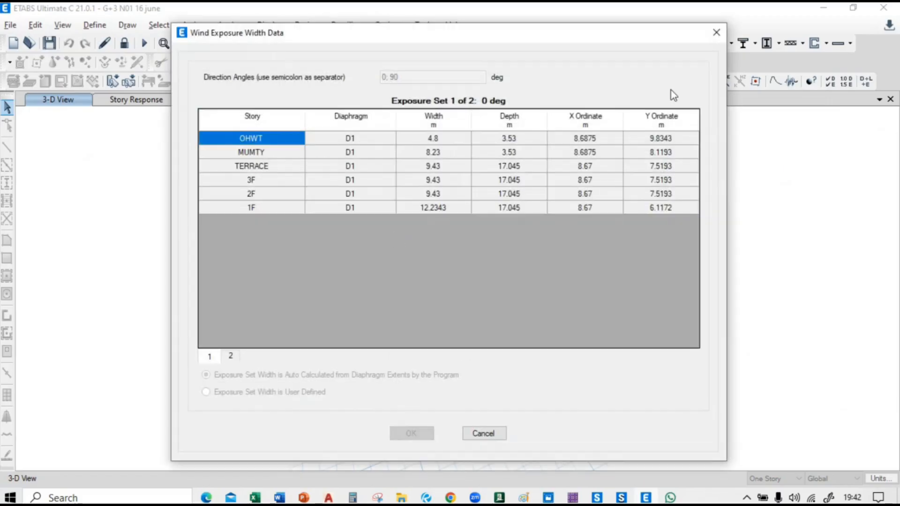
{"action": "left_click", "coordinate": [716, 32]}
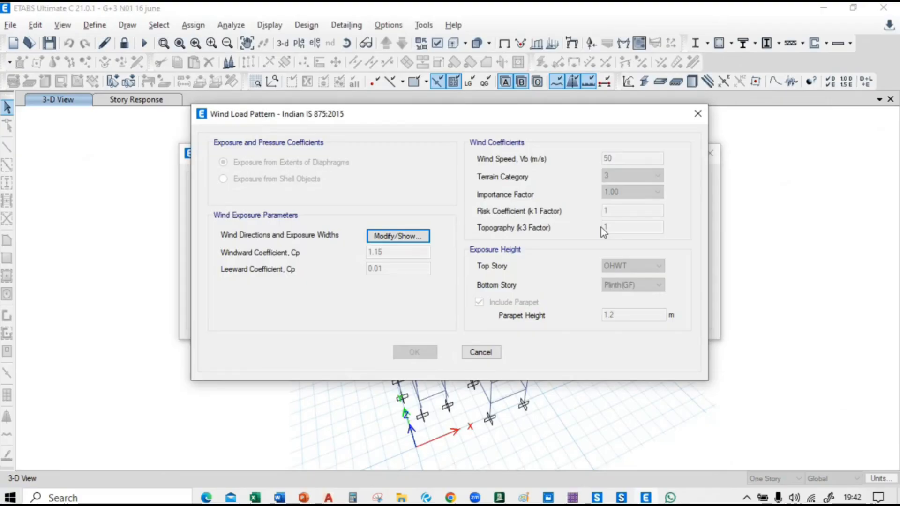
{"action": "left_click", "coordinate": [698, 114]}
{"action": "left_click", "coordinate": [673, 302]}
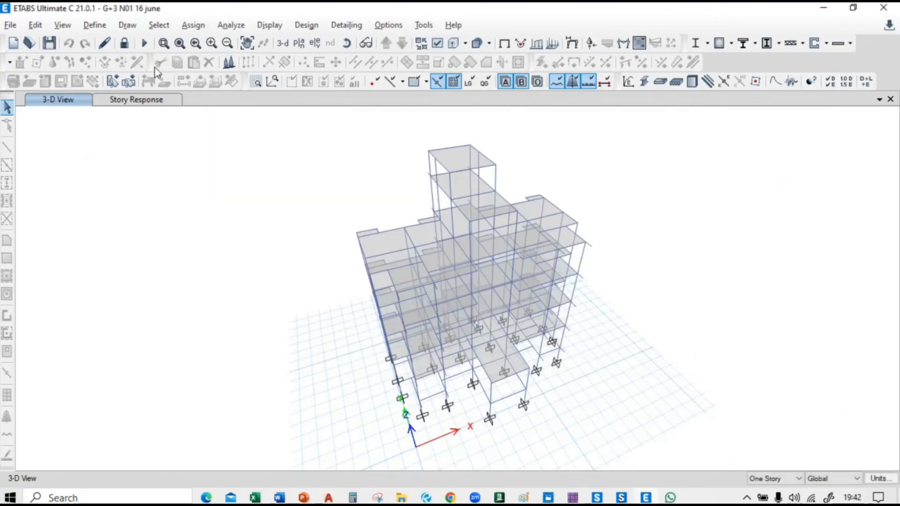
Review the list of defined load cases down to WX and WY.
{"action": "left_click", "coordinate": [95, 25]}
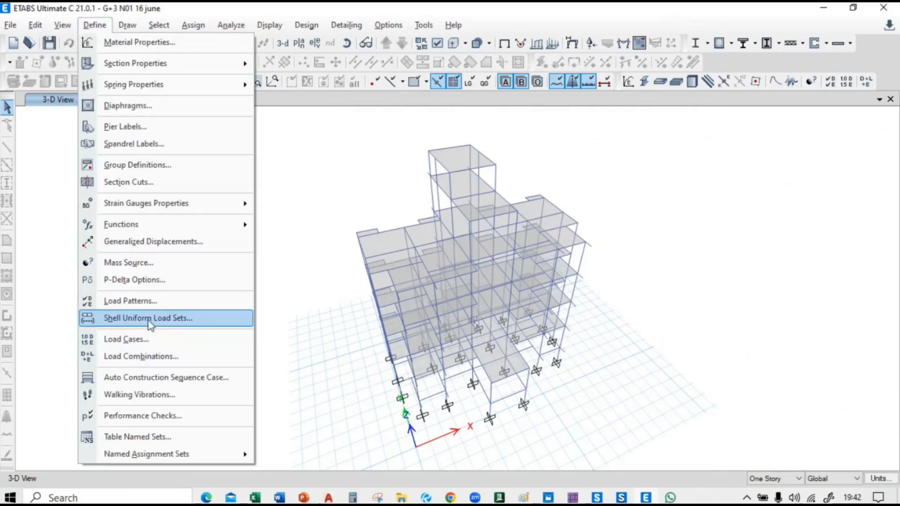
{"action": "left_click", "coordinate": [140, 339]}
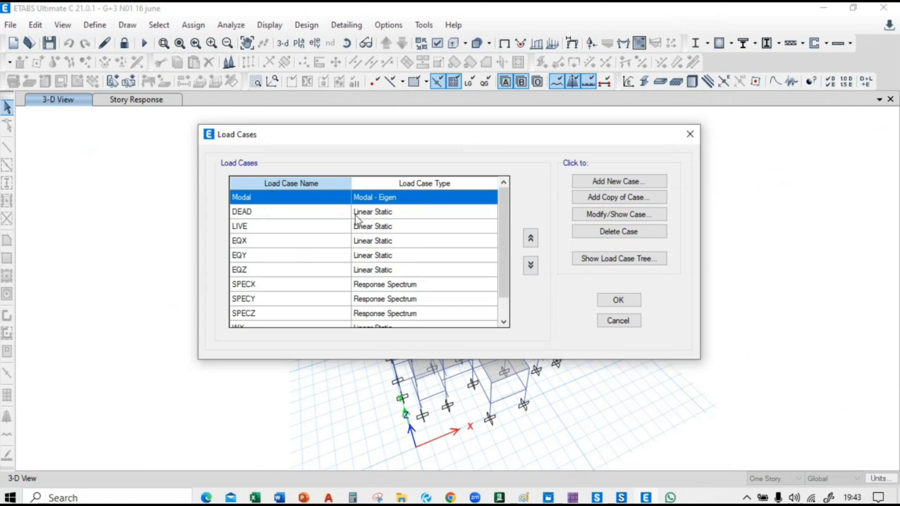
{"action": "scroll", "coordinate": [353, 230], "scroll_direction": "down", "scroll_amount": 1}
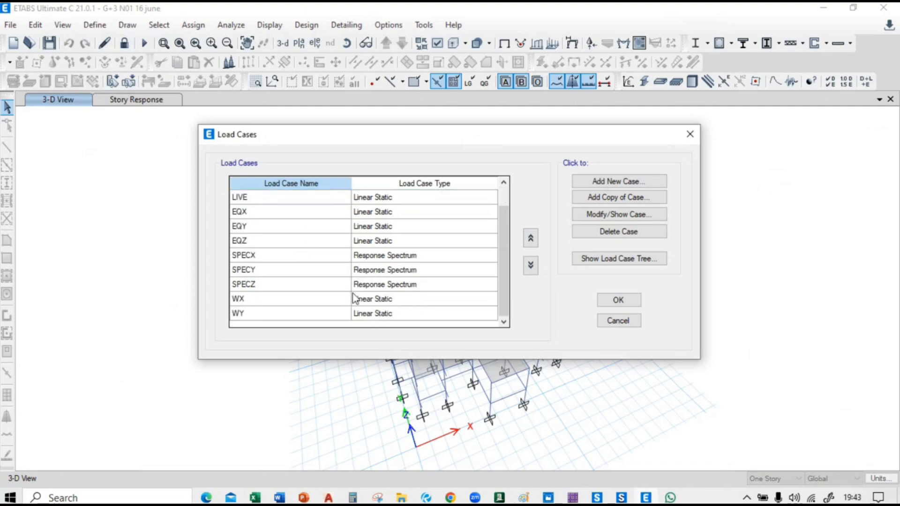
{"action": "left_click", "coordinate": [690, 134]}
Look through the full list of defined load combinations.
{"action": "left_click", "coordinate": [93, 25]}
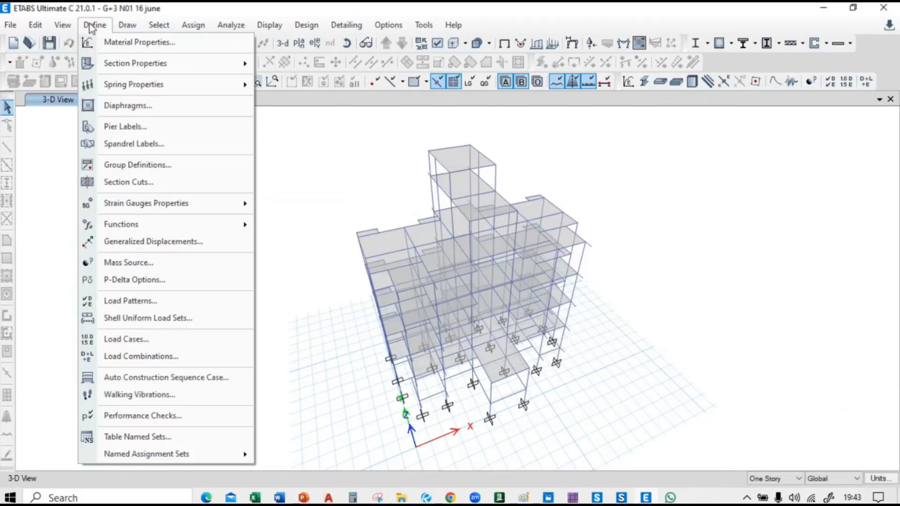
{"action": "left_click", "coordinate": [155, 357]}
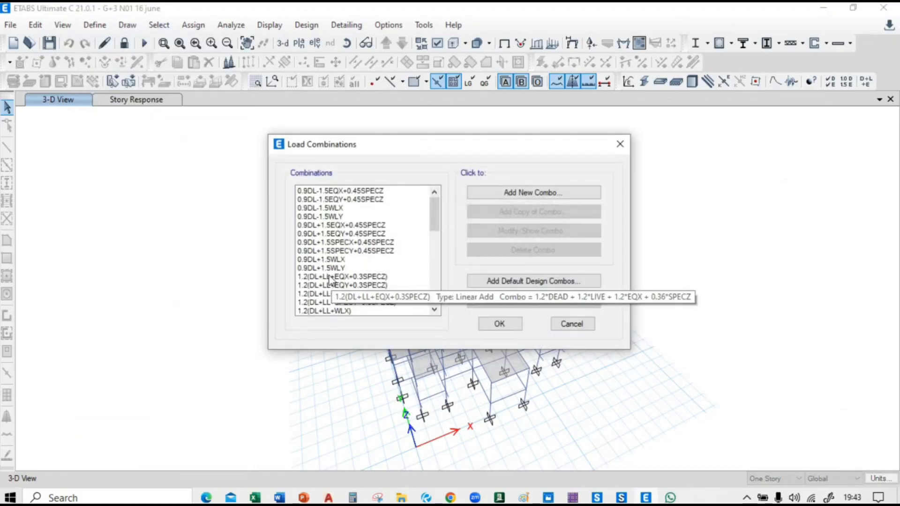
{"action": "scroll", "coordinate": [352, 281], "scroll_direction": "down", "scroll_amount": 3}
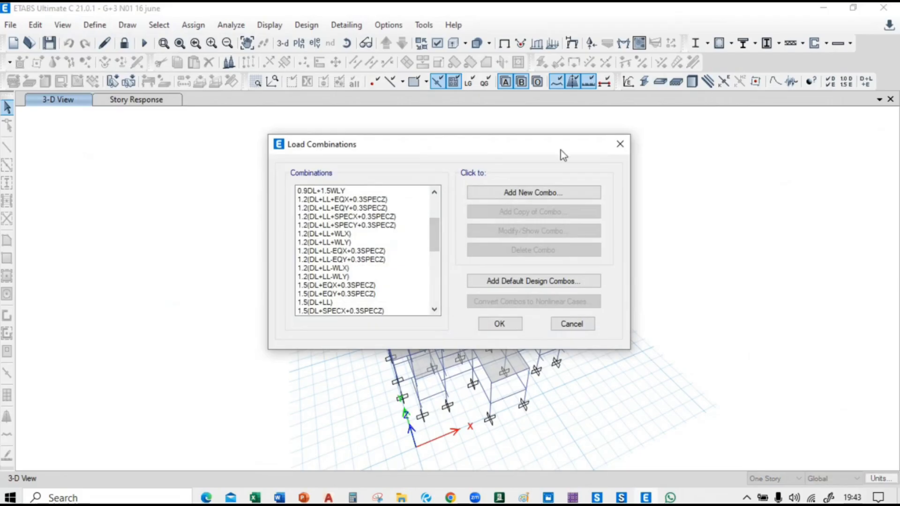
{"action": "scroll", "coordinate": [346, 267], "scroll_direction": "down", "scroll_amount": 6}
{"action": "left_click", "coordinate": [620, 144]}
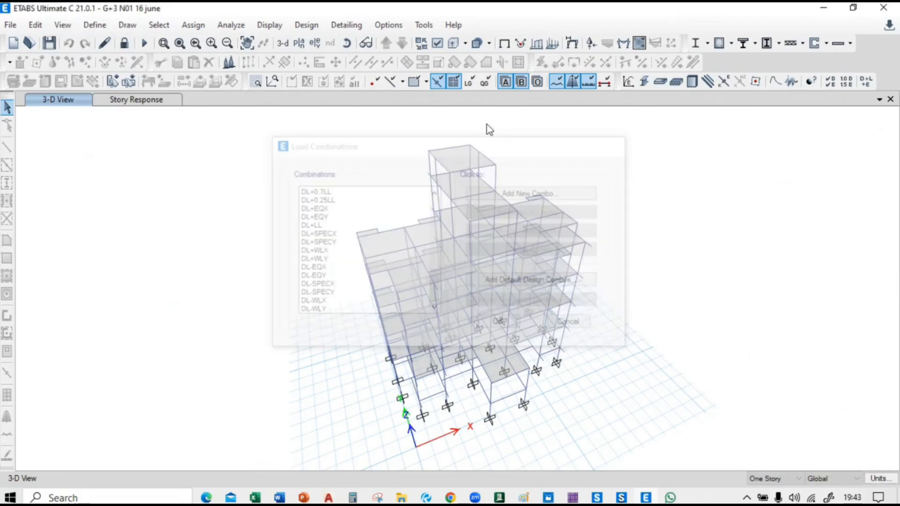
Check the load pattern definitions and unlock the analysed model for editing.
{"action": "left_click", "coordinate": [94, 25]}
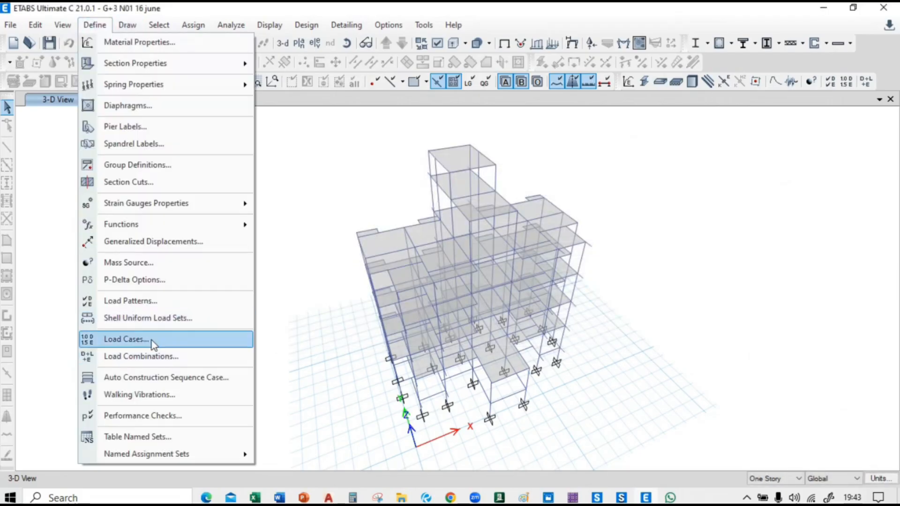
{"action": "left_click", "coordinate": [141, 301]}
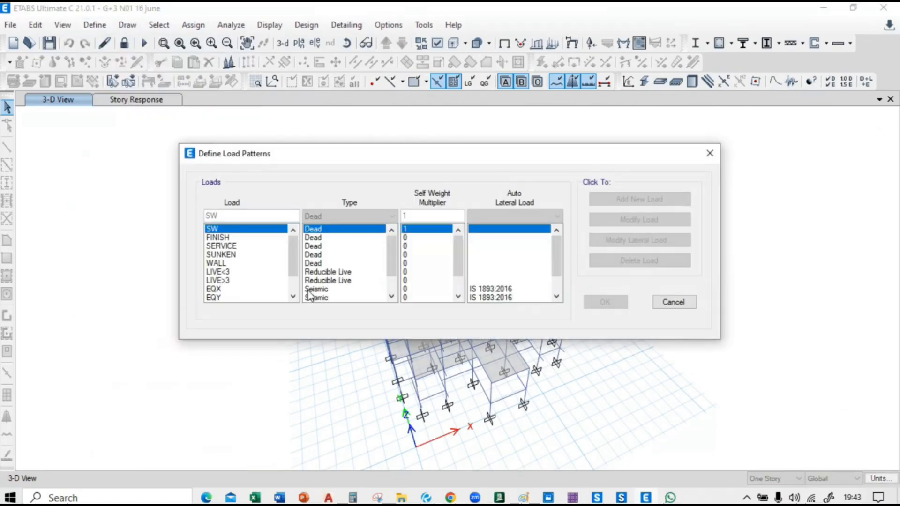
{"action": "left_click", "coordinate": [710, 153]}
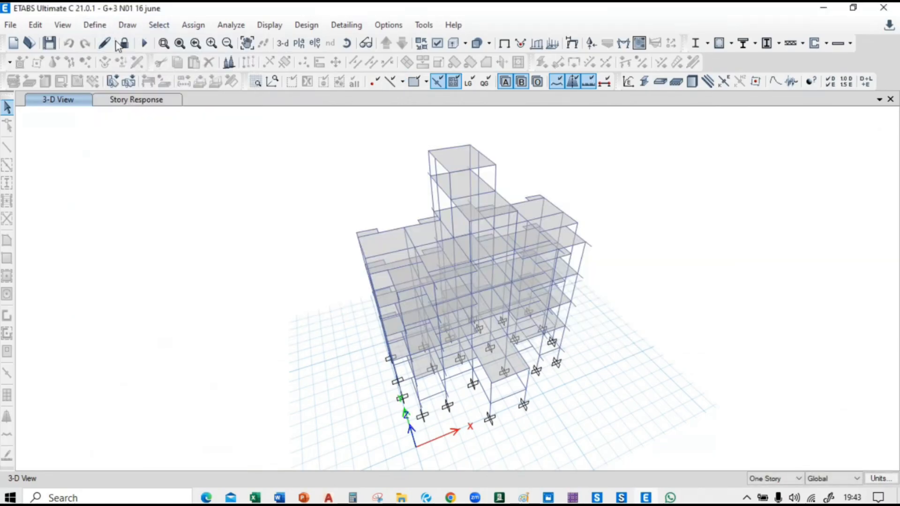
{"action": "left_click", "coordinate": [125, 43]}
{"action": "left_click", "coordinate": [471, 299]}
Review the editable Indian IS 875:2015 wind load parameters of load pattern WX.
{"action": "left_click", "coordinate": [95, 25]}
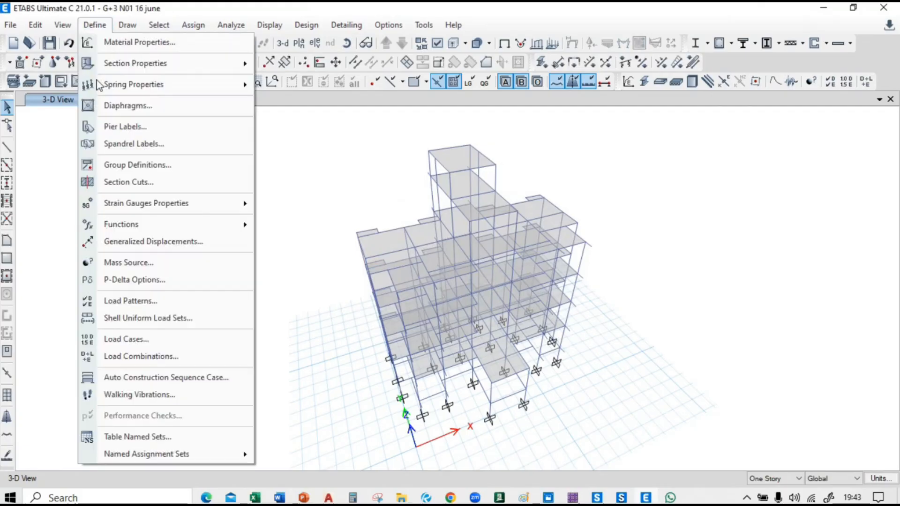
{"action": "left_click", "coordinate": [136, 303]}
{"action": "scroll", "coordinate": [243, 270], "scroll_direction": "down", "scroll_amount": 2}
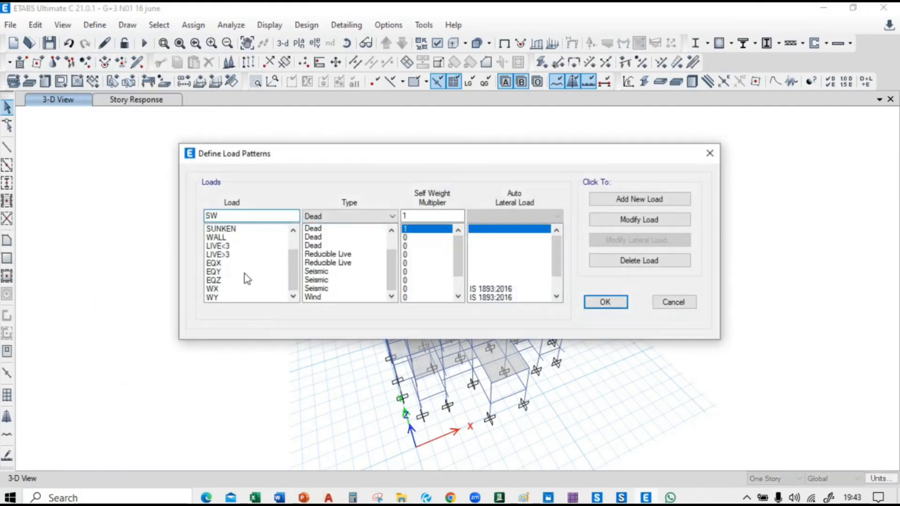
{"action": "left_click", "coordinate": [257, 290]}
{"action": "left_click", "coordinate": [619, 241]}
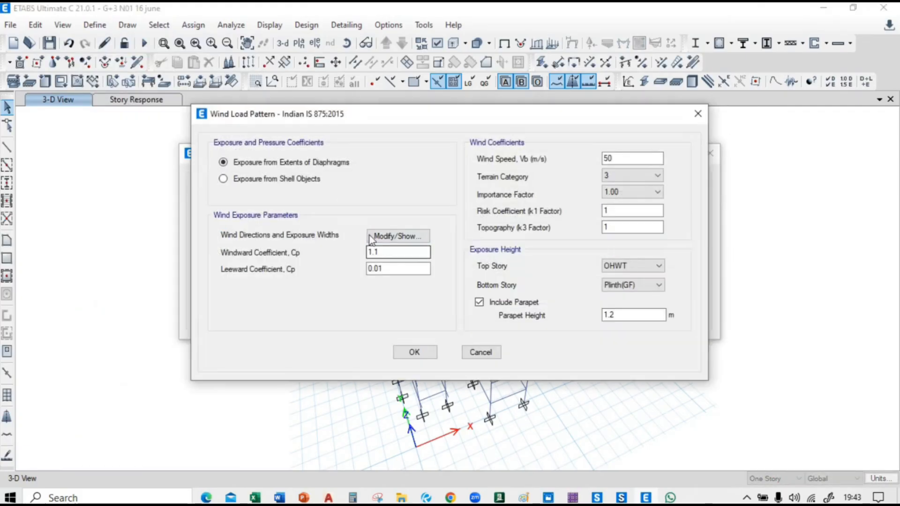
{"action": "left_click", "coordinate": [698, 113]}
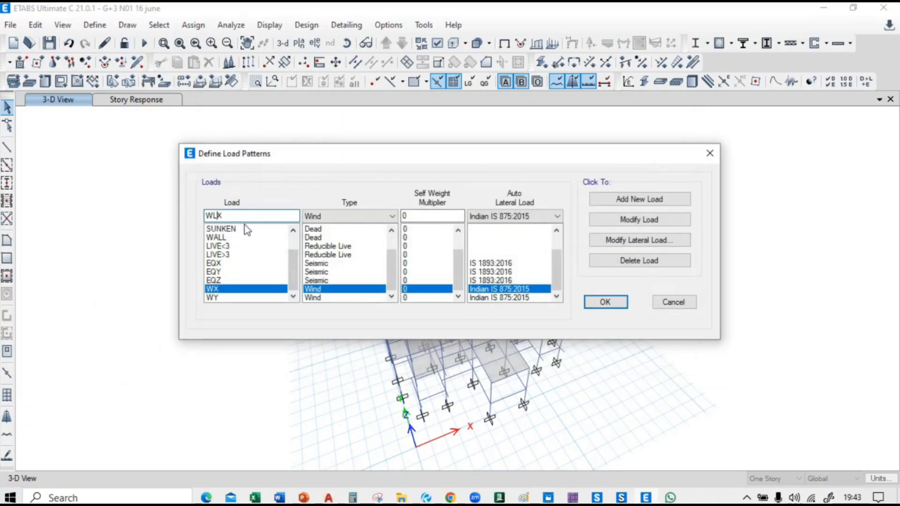
Accept the WX lateral load settings with windward coefficient 1.1 and leeward coefficient 0.01, and update the load pattern.
{"action": "left_click", "coordinate": [635, 240]}
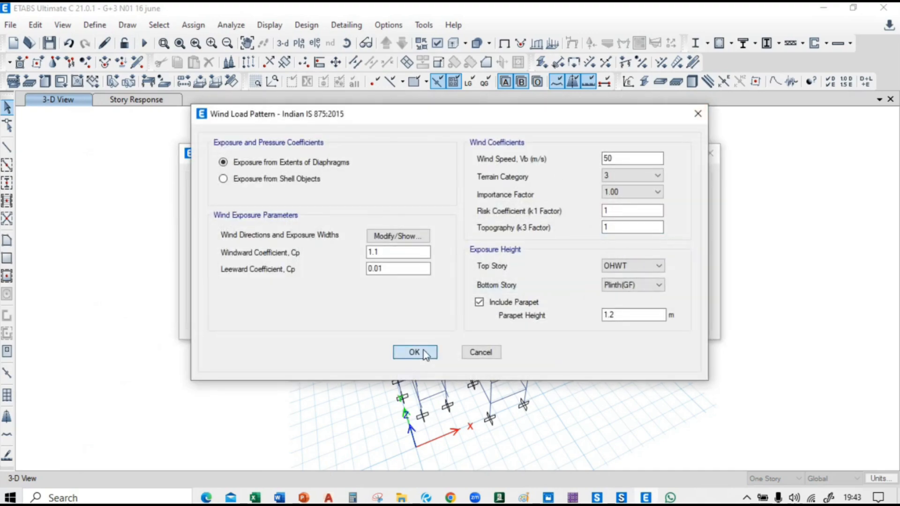
{"action": "left_click", "coordinate": [414, 352]}
{"action": "left_click", "coordinate": [633, 220]}
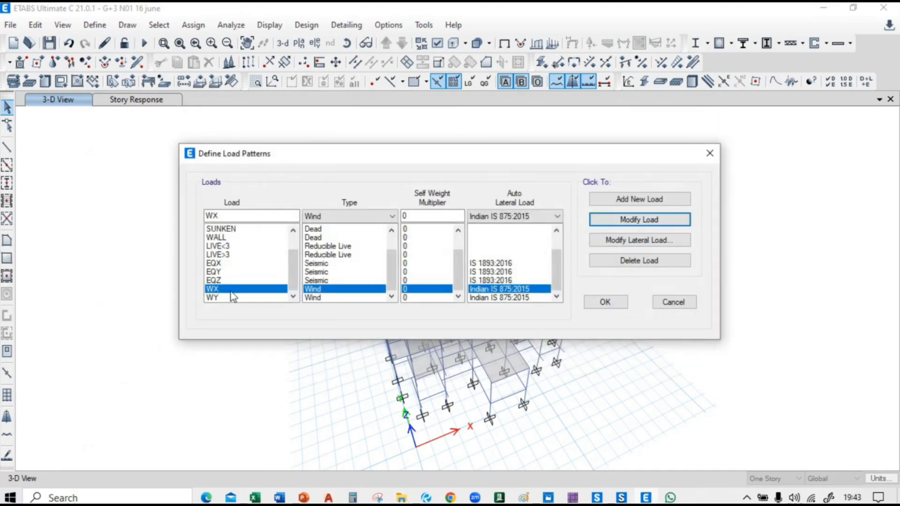
Recheck the Indian IS 875:2015 lateral load parameters of load pattern WX.
{"action": "left_click", "coordinate": [214, 214]}
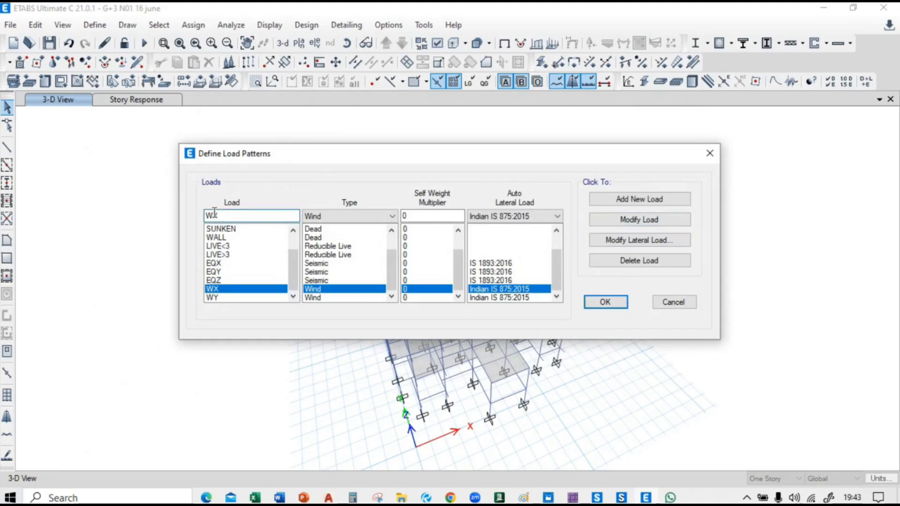
{"action": "left_click", "coordinate": [618, 241]}
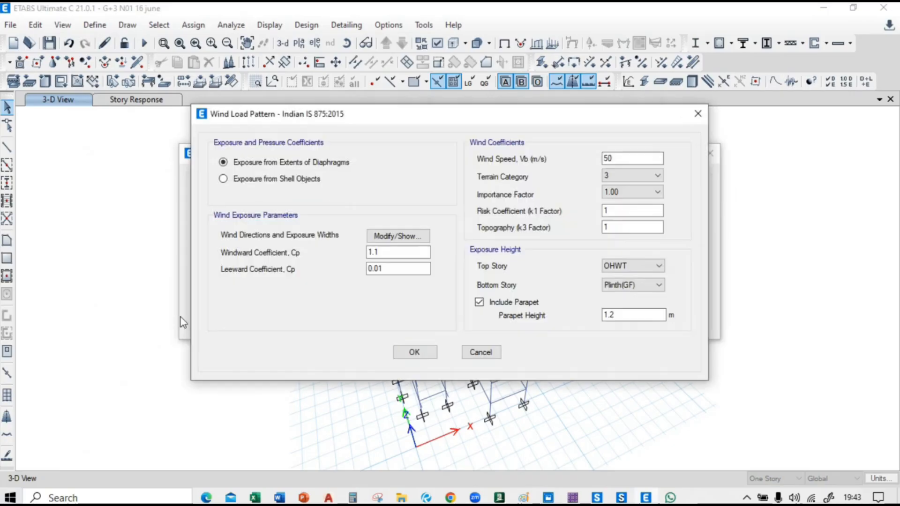
{"action": "left_click", "coordinate": [479, 353]}
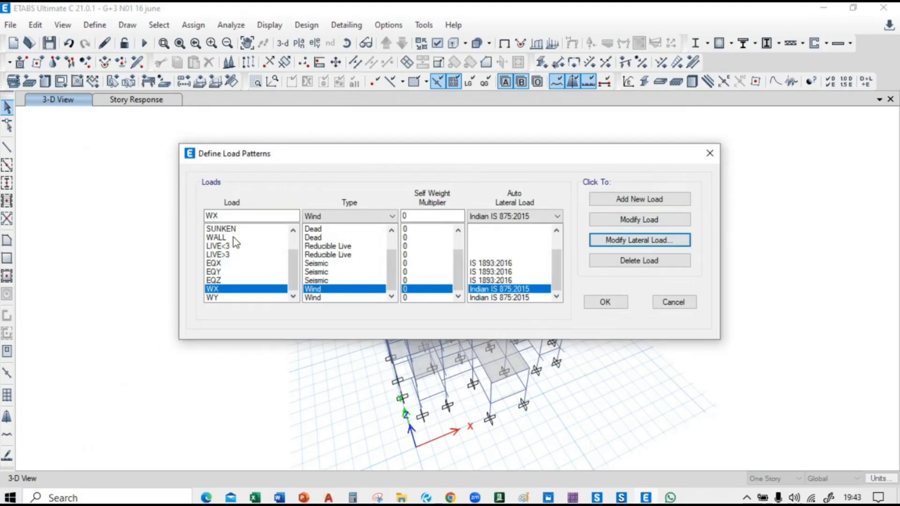
Rename the wind load patterns WX and WY as WLX and WLY, and accept the load pattern definitions.
{"action": "left_click", "coordinate": [214, 215]}
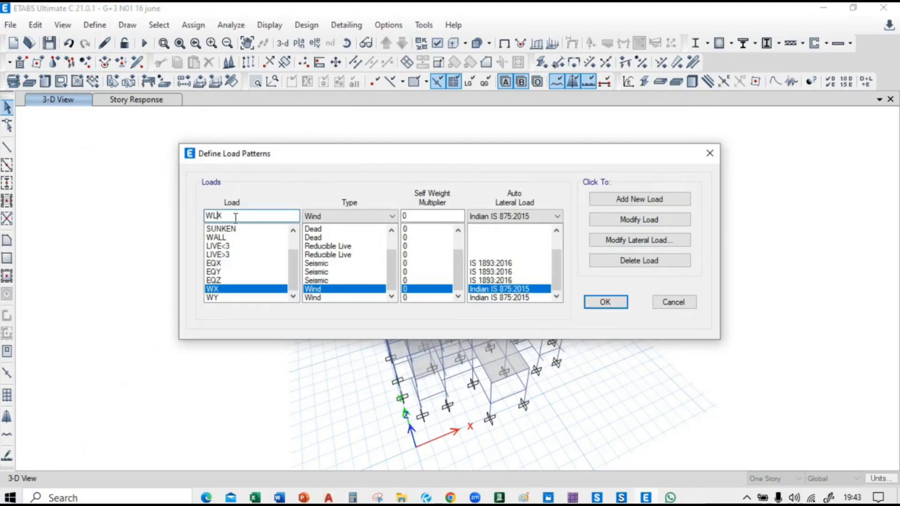
{"action": "left_click", "coordinate": [639, 219]}
{"action": "left_click", "coordinate": [221, 298]}
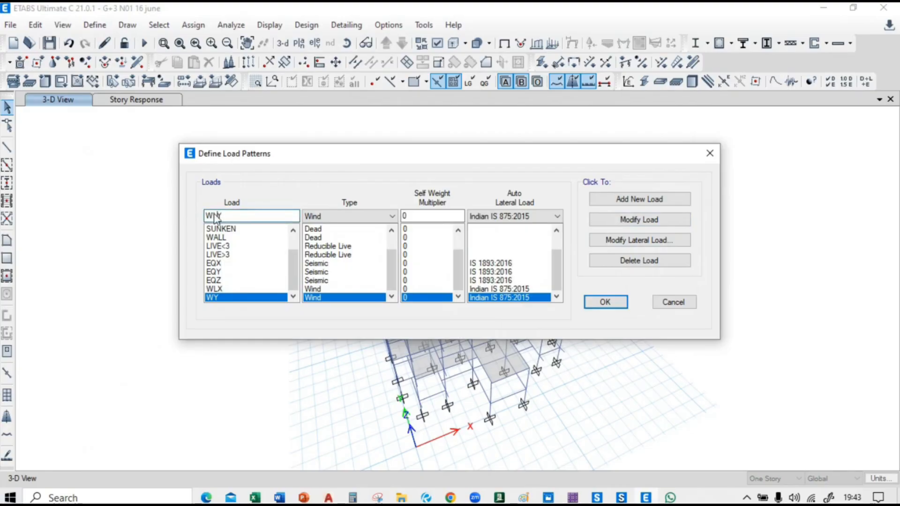
{"action": "left_click", "coordinate": [639, 220]}
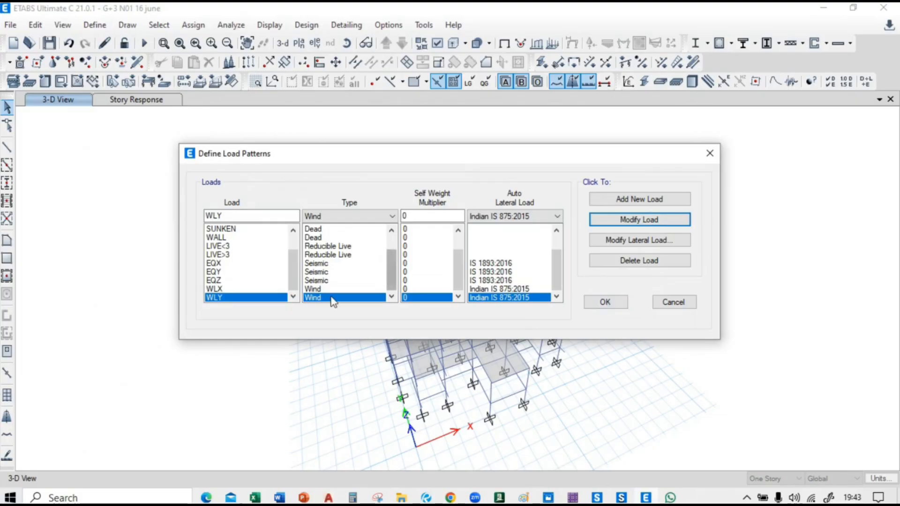
{"action": "left_click", "coordinate": [607, 304]}
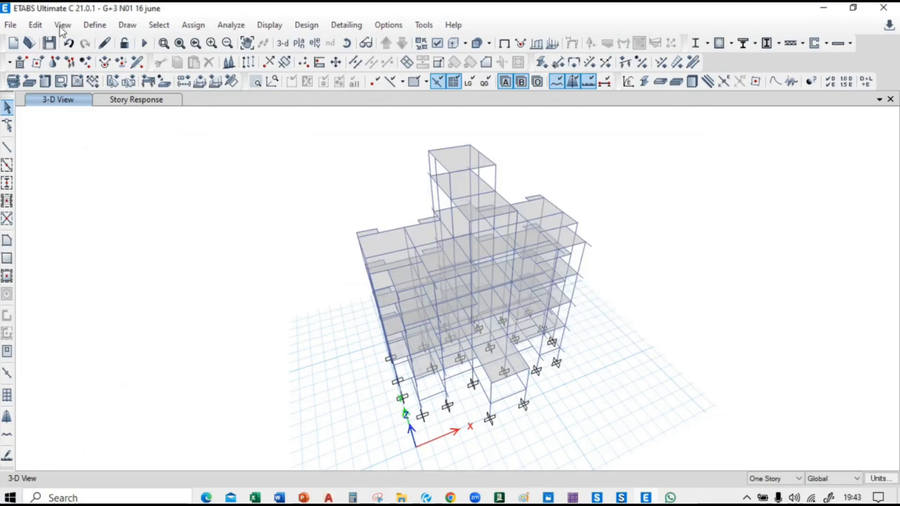
Rename the load case WX as WLX, keeping its type as Linear Static.
{"action": "left_click", "coordinate": [95, 25]}
{"action": "left_click", "coordinate": [152, 339]}
{"action": "scroll", "coordinate": [357, 263], "scroll_direction": "down", "scroll_amount": 1}
{"action": "left_click", "coordinate": [309, 306]}
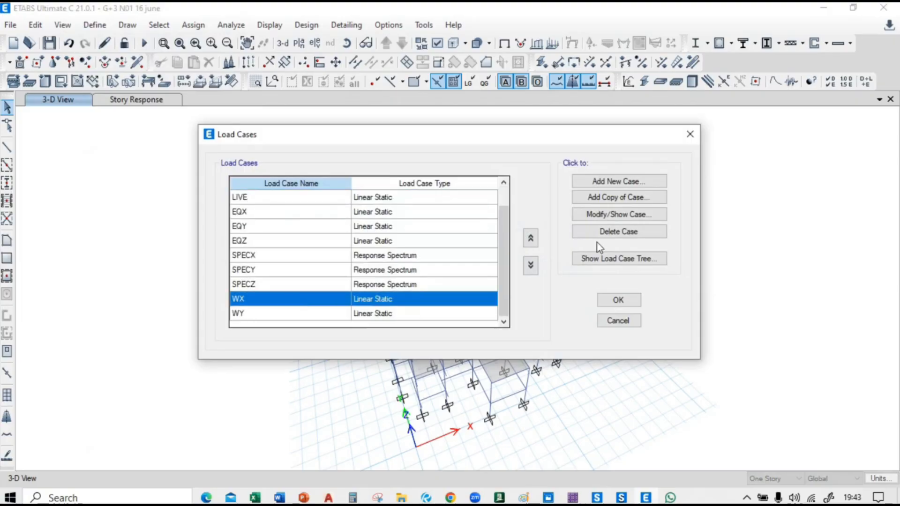
{"action": "left_click", "coordinate": [609, 216]}
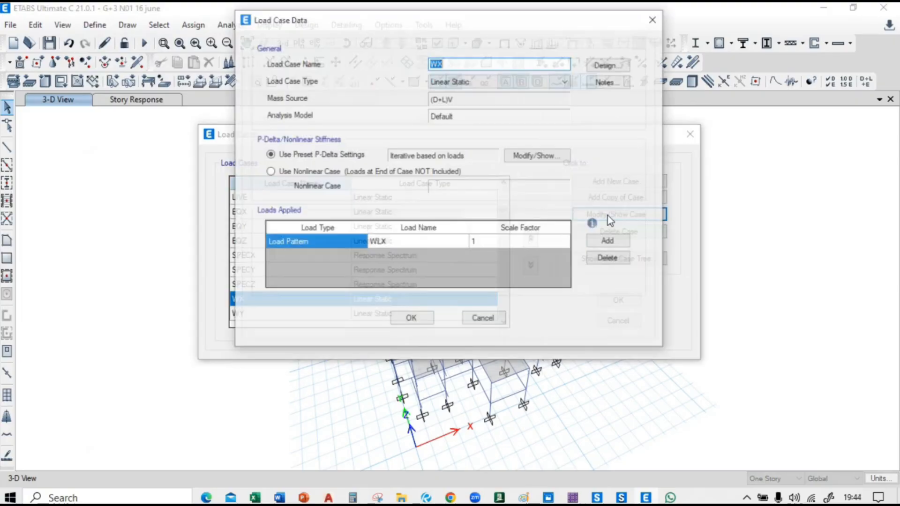
{"action": "left_click", "coordinate": [437, 64]}
{"action": "type", "text": "L"}
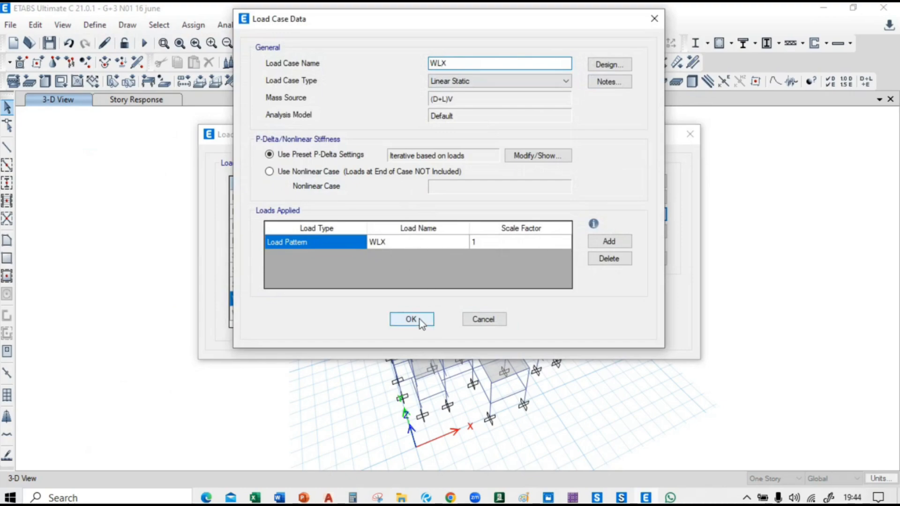
{"action": "left_click", "coordinate": [465, 82]}
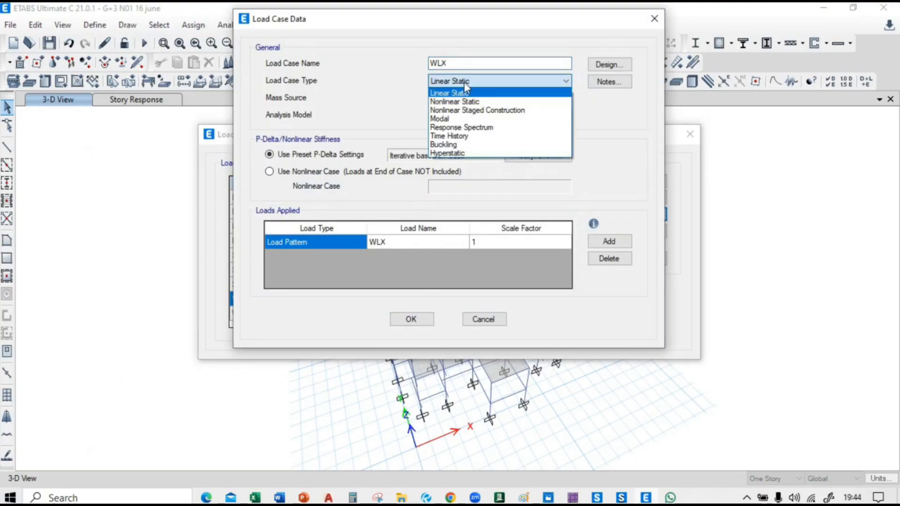
{"action": "left_click", "coordinate": [506, 82]}
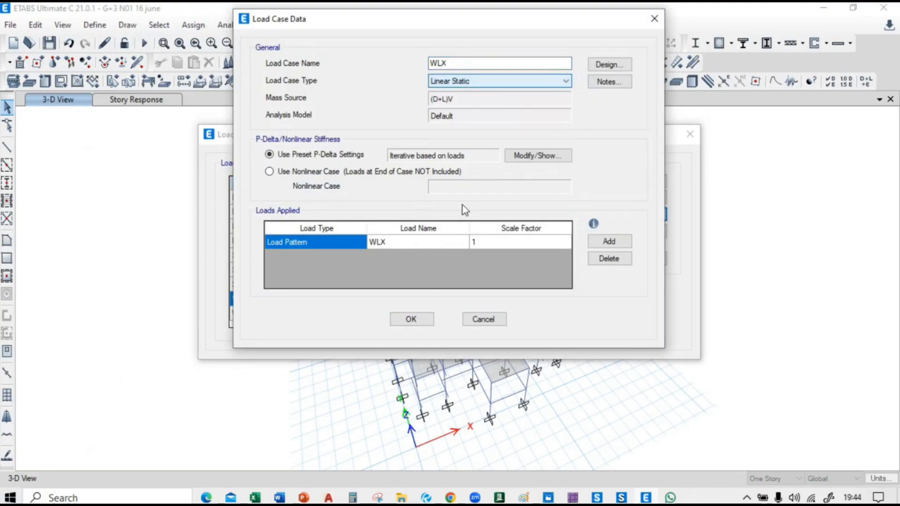
{"action": "left_click", "coordinate": [413, 319]}
Rename the load case WY as WLY and accept the load case definitions.
{"action": "left_click", "coordinate": [294, 314]}
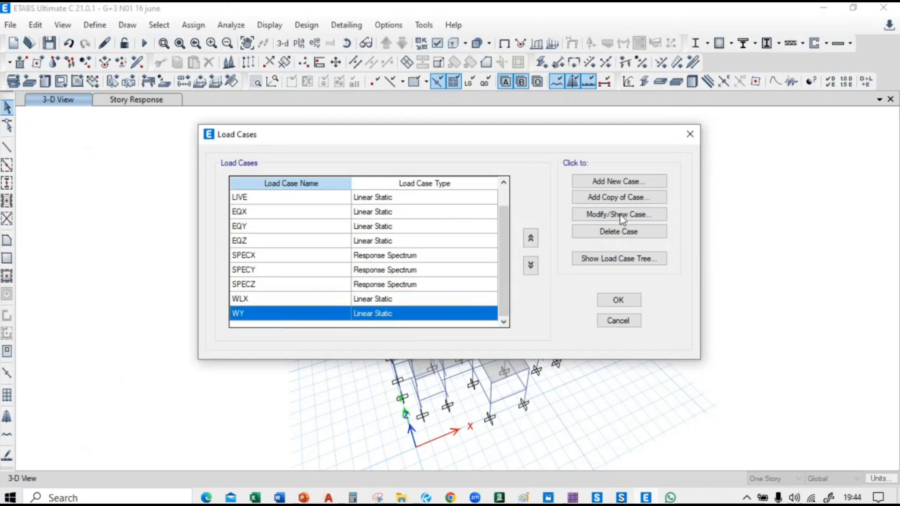
{"action": "left_click", "coordinate": [641, 217]}
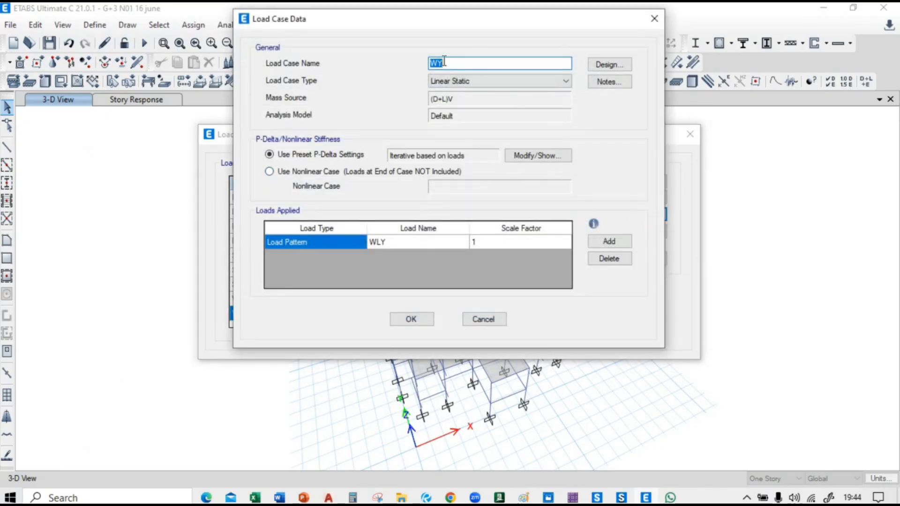
{"action": "left_click", "coordinate": [438, 62]}
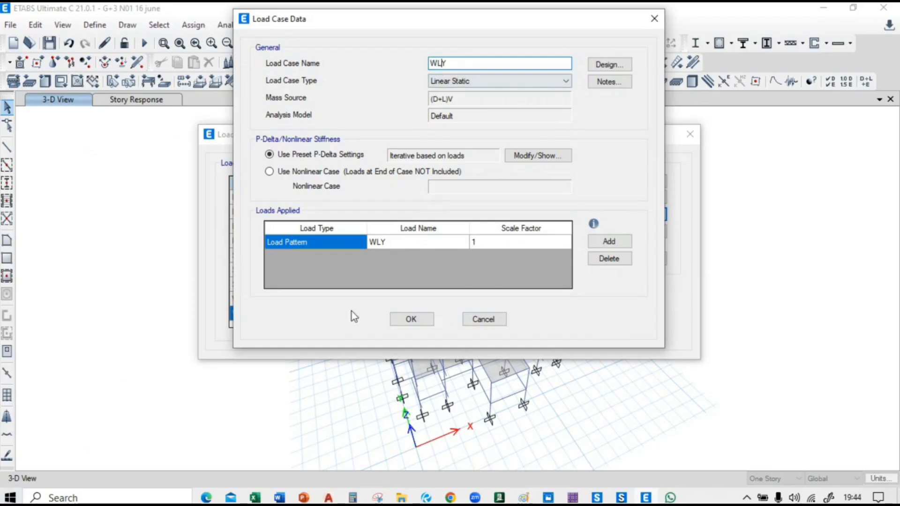
{"action": "left_click", "coordinate": [411, 319]}
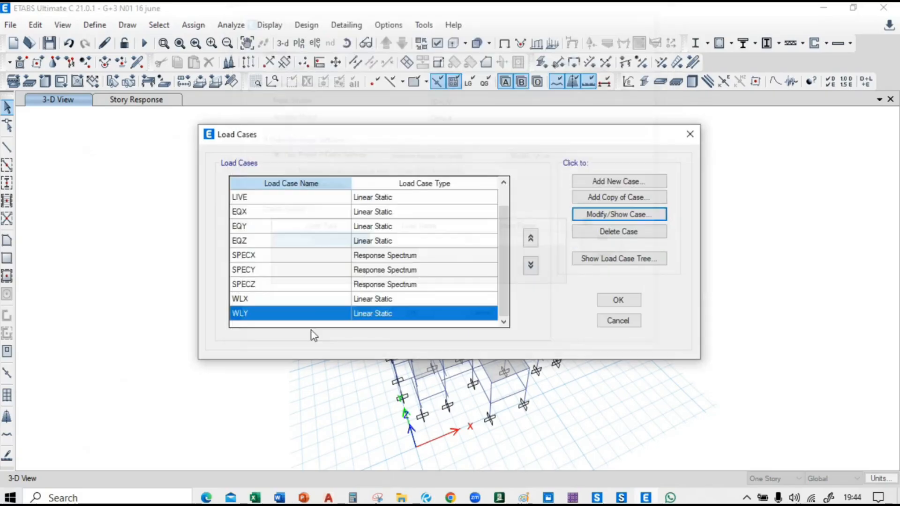
{"action": "left_click", "coordinate": [616, 300]}
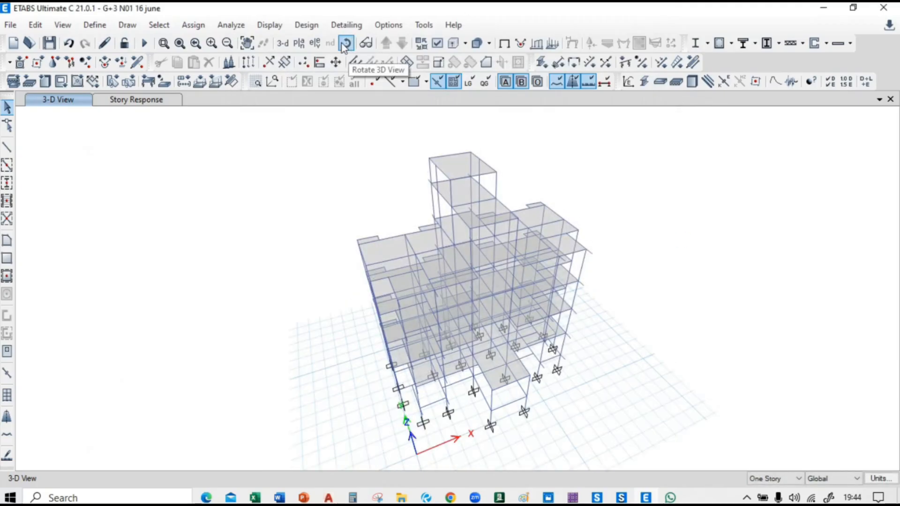
Check which load cases and scale factors the combination 1.2(DL+LL+WLY) contains.
{"action": "left_click", "coordinate": [347, 44]}
{"action": "mouse_move", "coordinate": [707, 382]}
{"action": "left_mouse_down"}
{"action": "mouse_move", "coordinate": [656, 373]}
{"action": "mouse_move", "coordinate": [721, 389]}
{"action": "mouse_move", "coordinate": [693, 376]}
{"action": "mouse_move", "coordinate": [721, 378]}
{"action": "mouse_move", "coordinate": [713, 376]}
{"action": "left_mouse_up"}
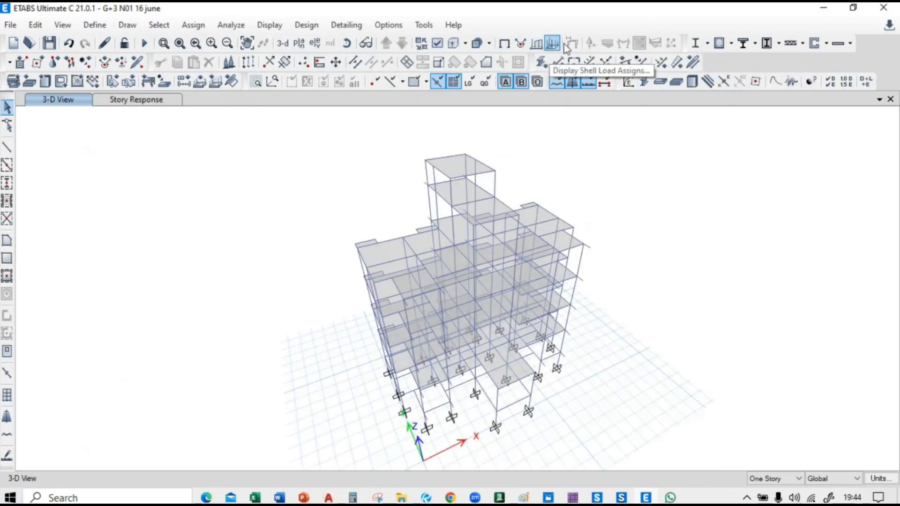
{"action": "left_click", "coordinate": [94, 25]}
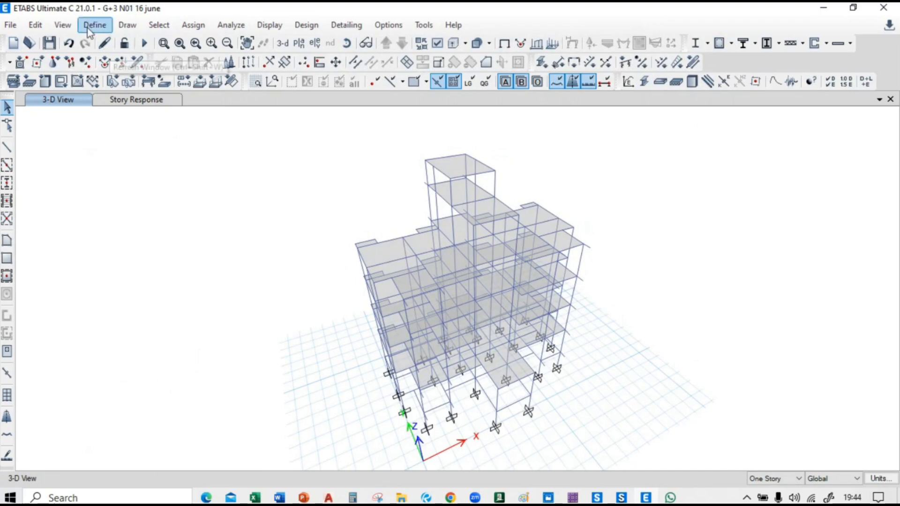
{"action": "left_click", "coordinate": [163, 357]}
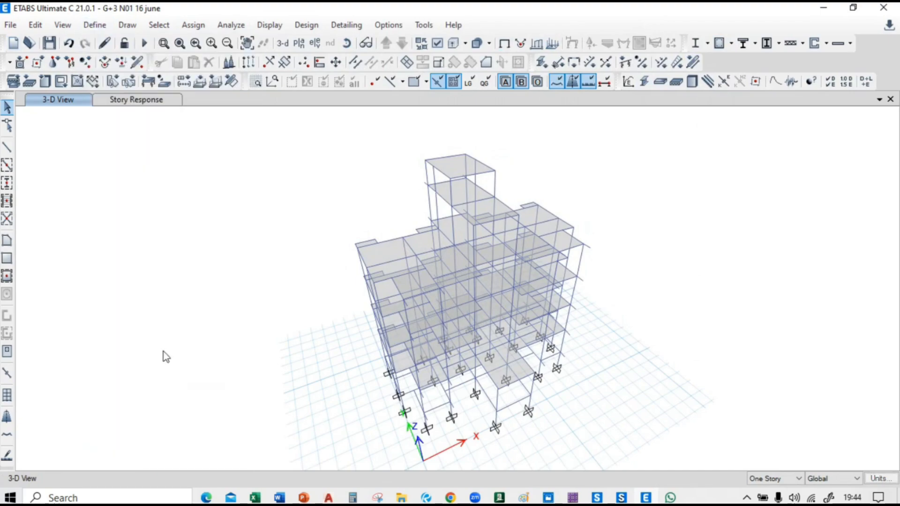
{"action": "scroll", "coordinate": [356, 282], "scroll_direction": "down", "scroll_amount": 4}
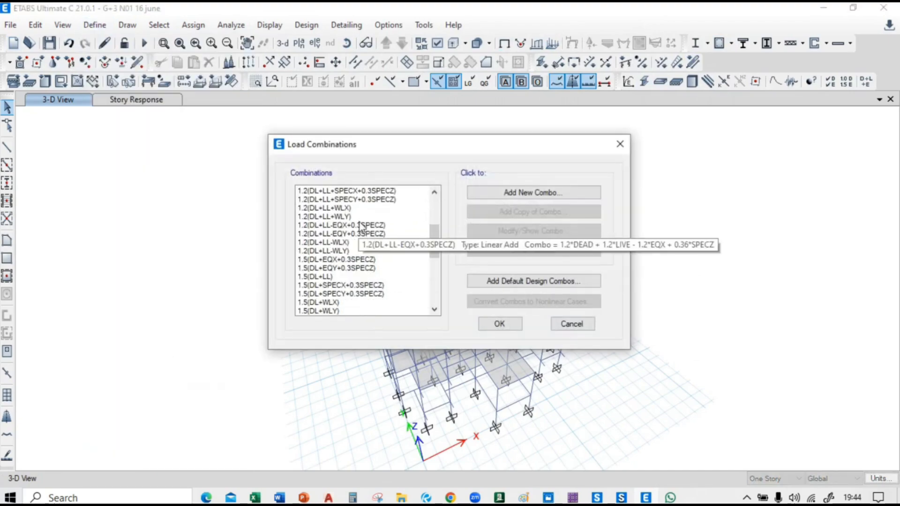
{"action": "left_click", "coordinate": [358, 216]}
{"action": "left_click", "coordinate": [539, 232]}
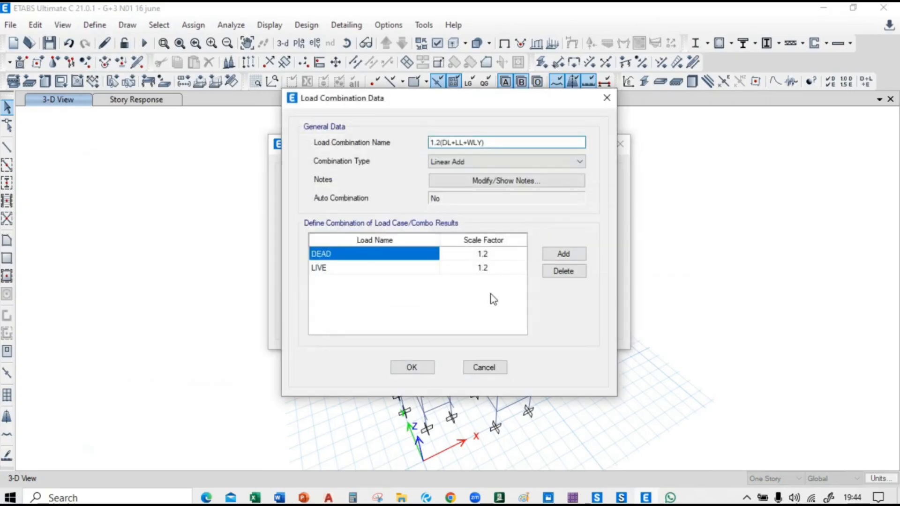
{"action": "left_click", "coordinate": [497, 370]}
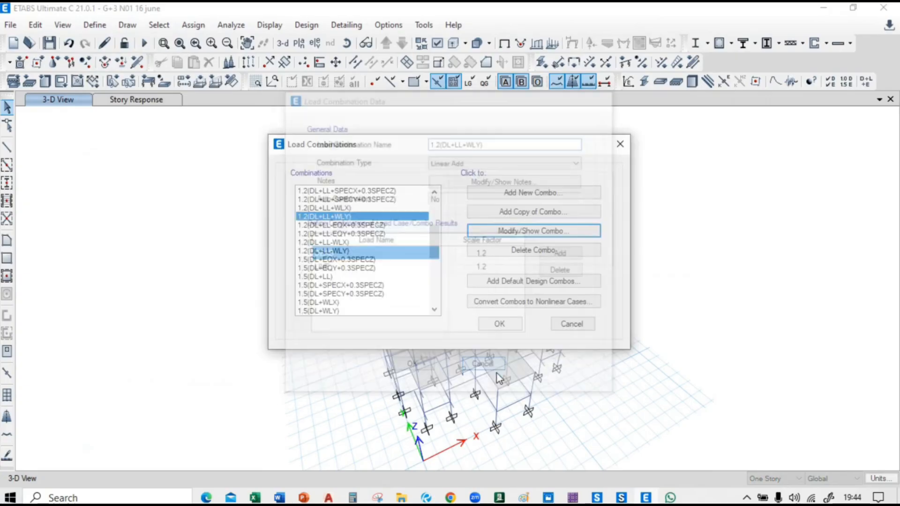
{"action": "left_click", "coordinate": [568, 326]}
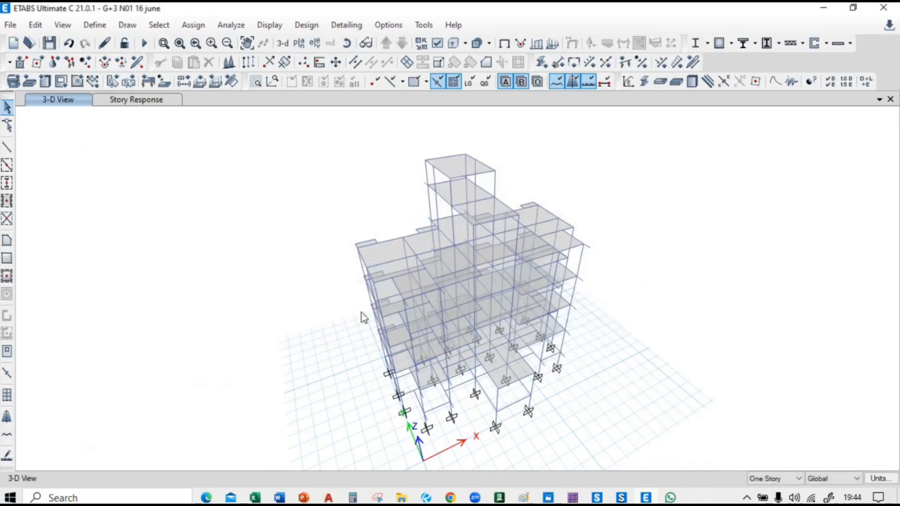
{"action": "middle_click_drag", "start_coordinate": [289, 250], "coordinate": [289, 239]}
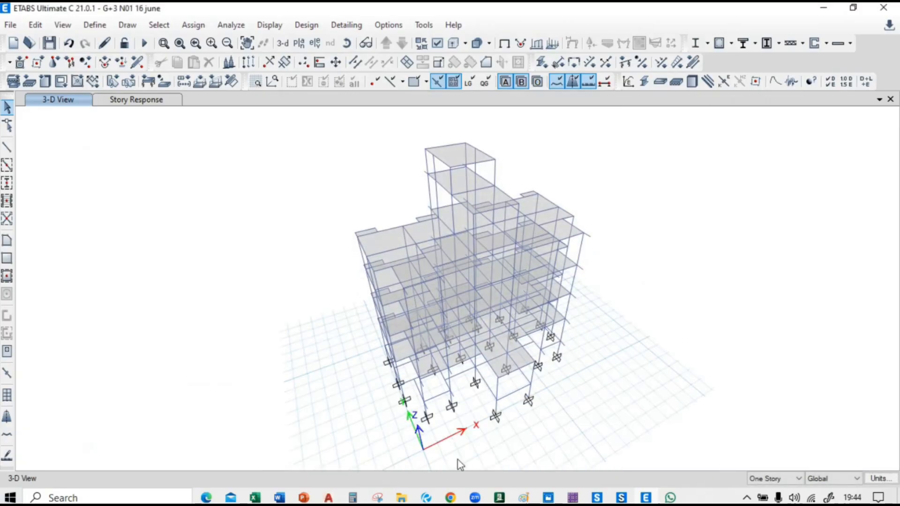
Switch to File Explorer and go to the Experience folder on the E: drive.
{"action": "left_click", "coordinate": [402, 498]}
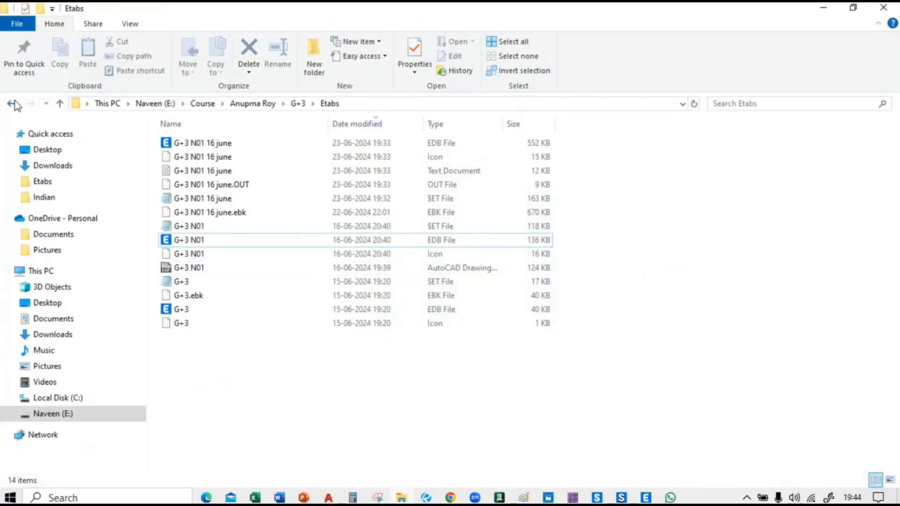
{"action": "left_click", "coordinate": [12, 104]}
{"action": "left_click", "coordinate": [13, 103]}
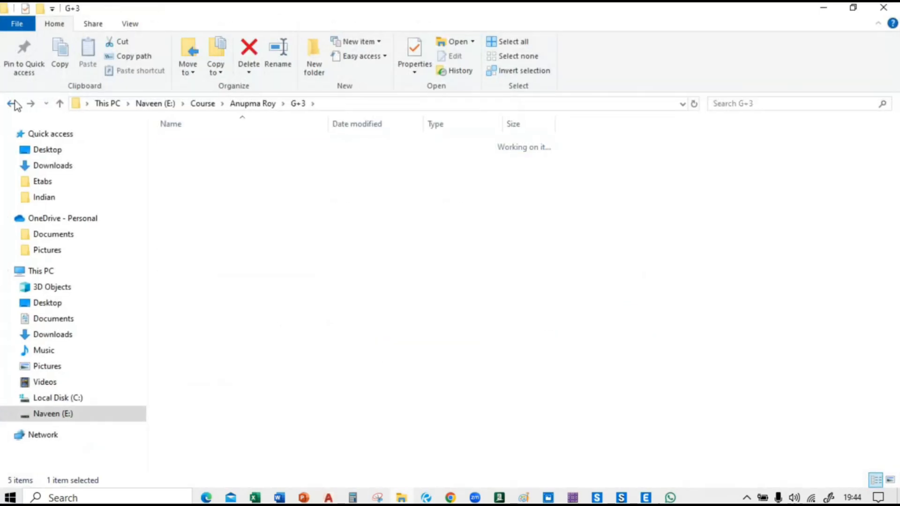
{"action": "left_click", "coordinate": [12, 104]}
{"action": "left_click", "coordinate": [12, 104]}
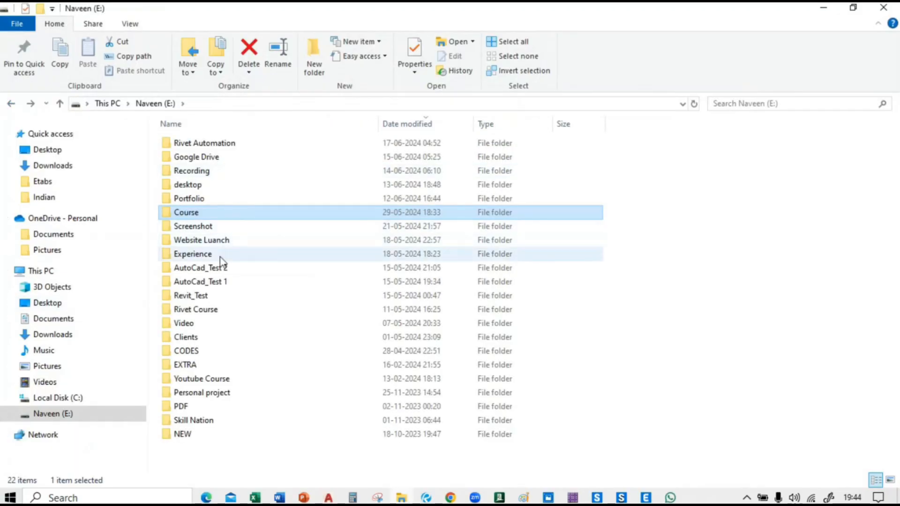
{"action": "double_click", "coordinate": [214, 254]}
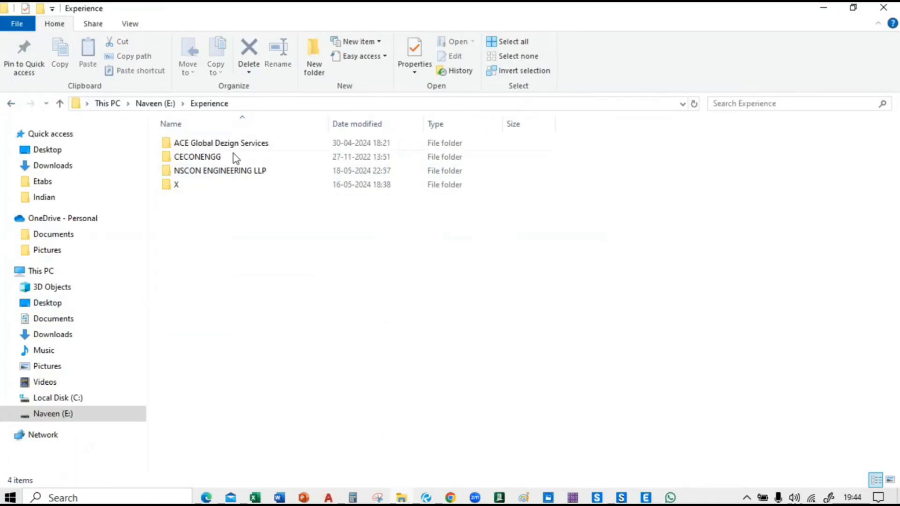
{"action": "left_click", "coordinate": [237, 158]}
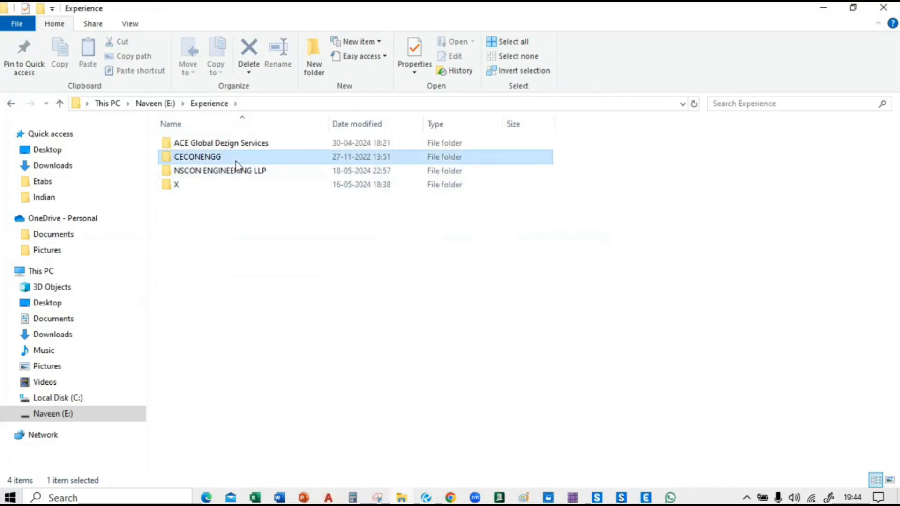
{"action": "double_click", "coordinate": [236, 149]}
{"action": "double_click", "coordinate": [233, 139]}
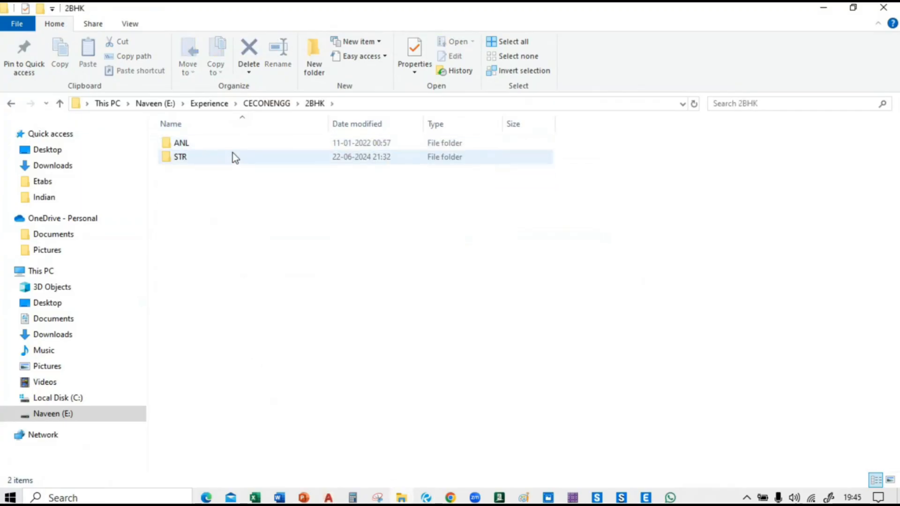
{"action": "left_click", "coordinate": [232, 147]}
{"action": "double_click", "coordinate": [232, 147]}
{"action": "double_click", "coordinate": [231, 148]}
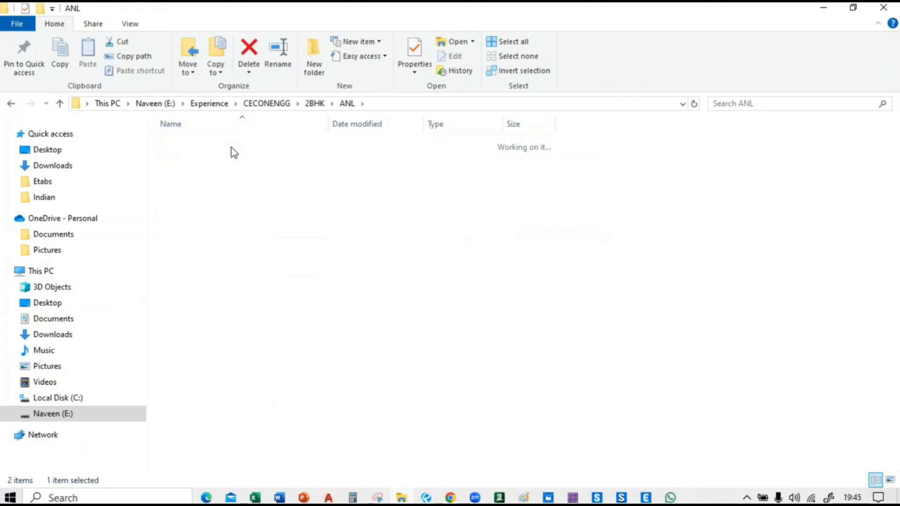
{"action": "double_click", "coordinate": [237, 185]}
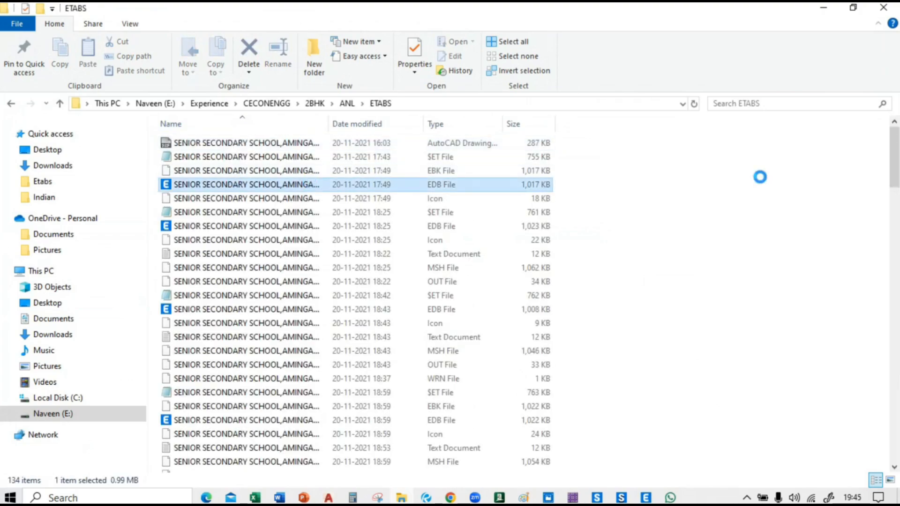
{"action": "left_click", "coordinate": [767, 181]}
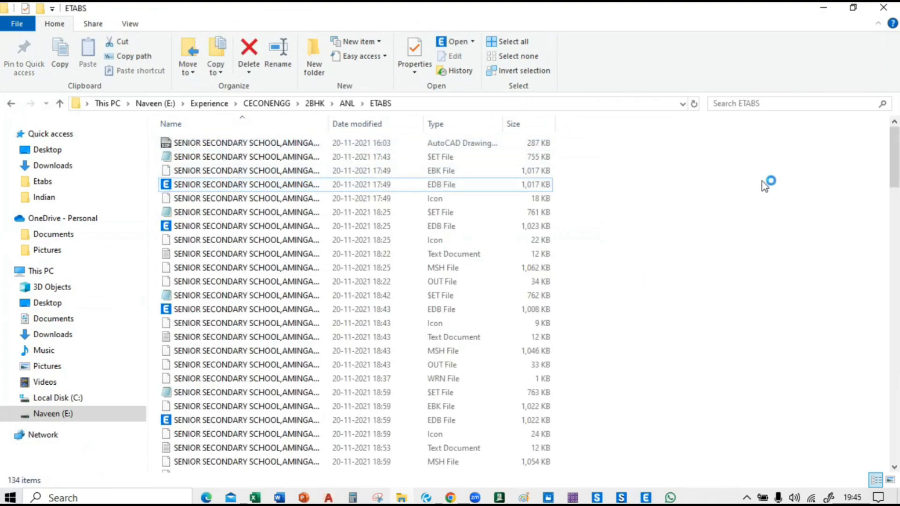
{"action": "left_click", "coordinate": [10, 105]}
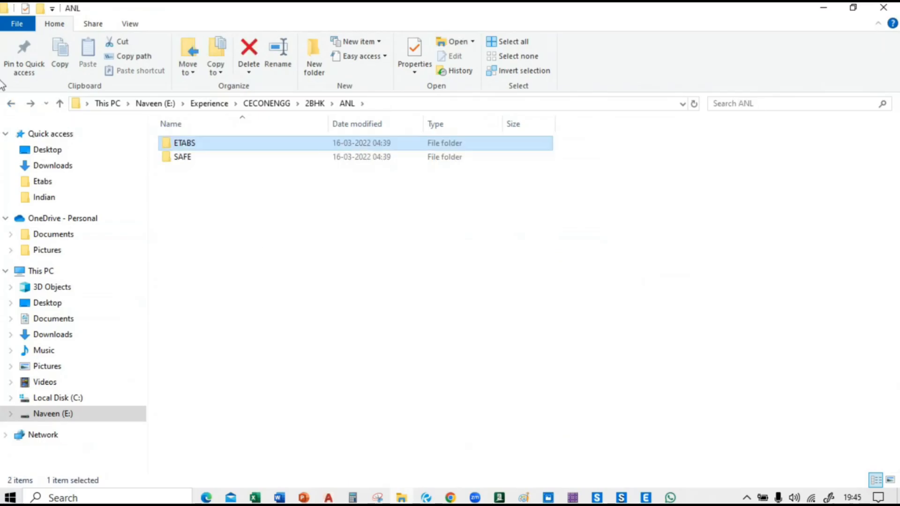
Look through the KALI TEMPLE folder and its STR subfolder in CECONENGG for model files, and put File Explorer away.
{"action": "left_click", "coordinate": [10, 107]}
{"action": "left_click", "coordinate": [10, 105]}
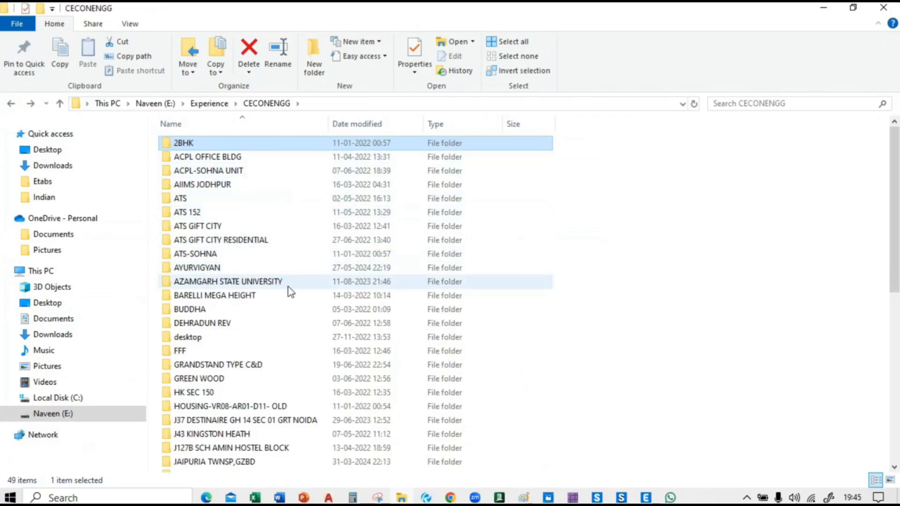
{"action": "scroll", "coordinate": [289, 287], "scroll_direction": "down", "scroll_amount": 2}
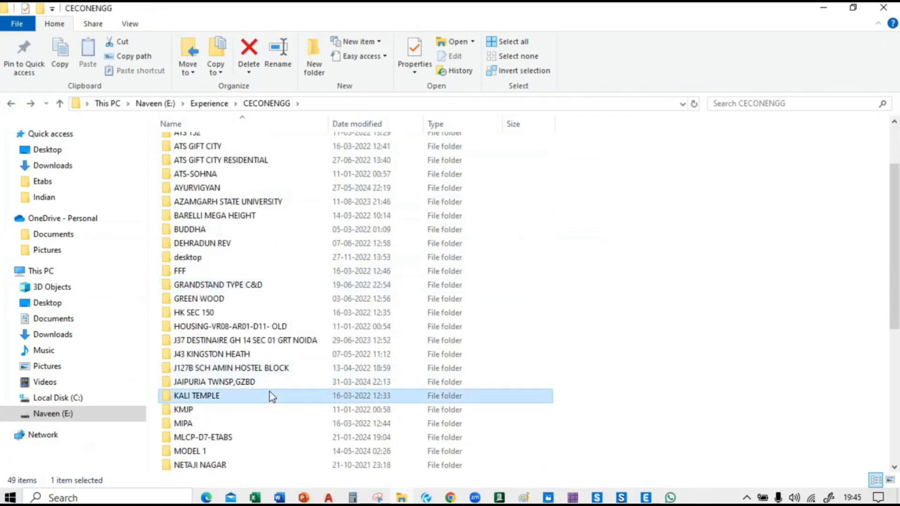
{"action": "double_click", "coordinate": [272, 395]}
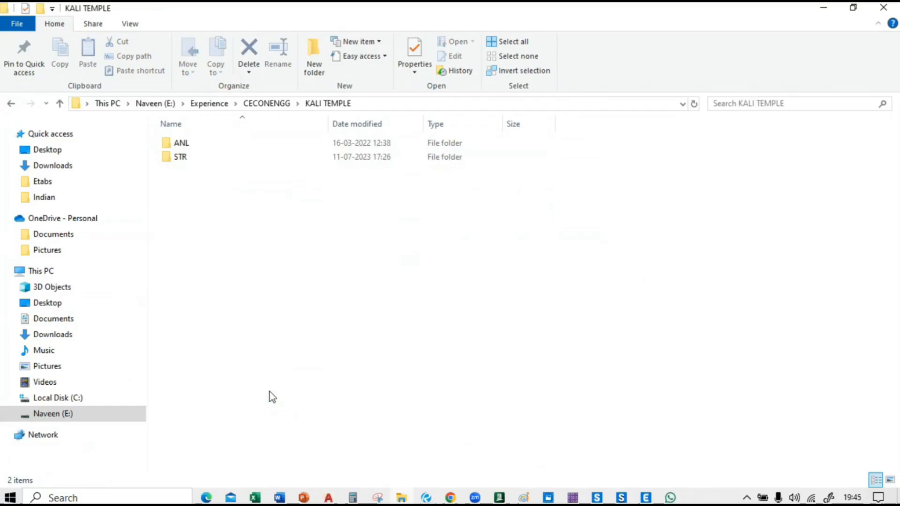
{"action": "double_click", "coordinate": [232, 156]}
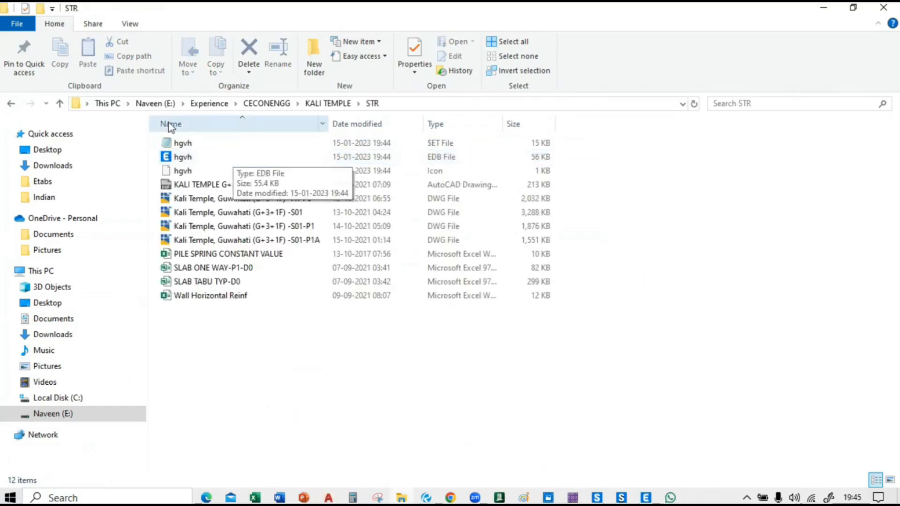
{"action": "left_click", "coordinate": [11, 104]}
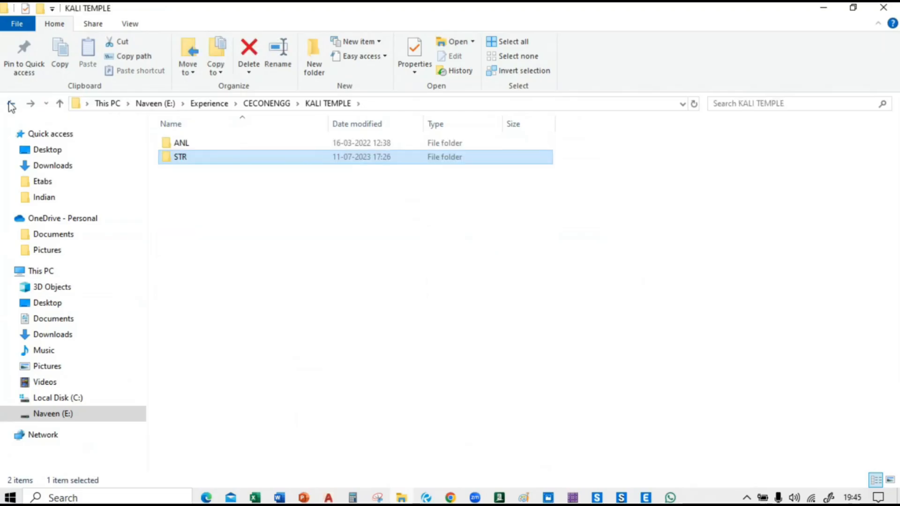
{"action": "double_click", "coordinate": [257, 163]}
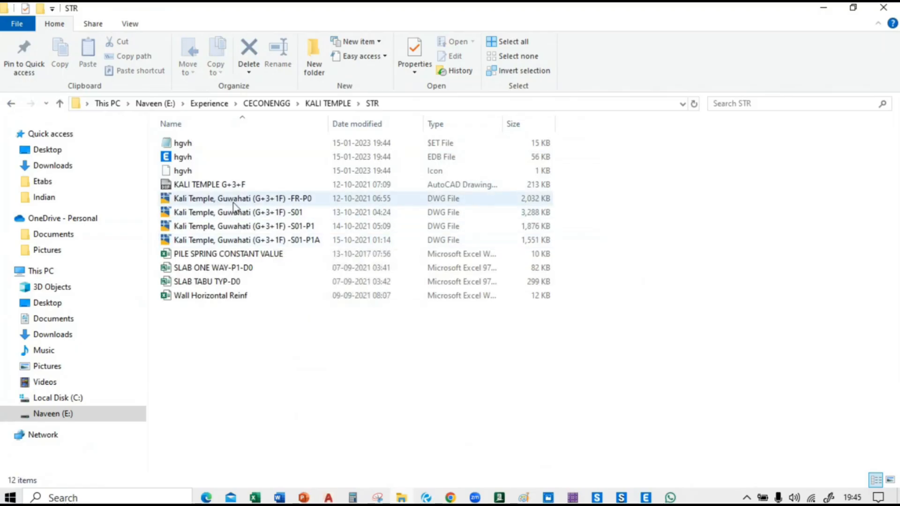
{"action": "left_click", "coordinate": [12, 103]}
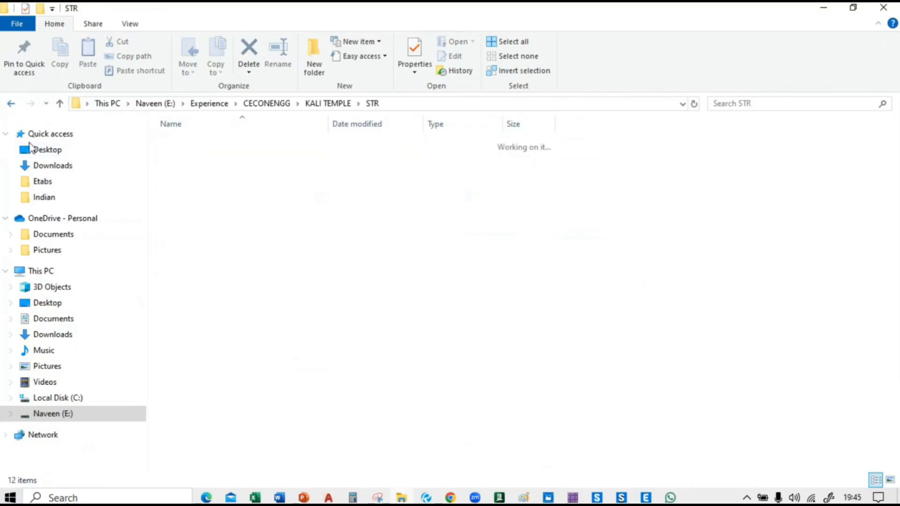
{"action": "left_click", "coordinate": [816, 7]}
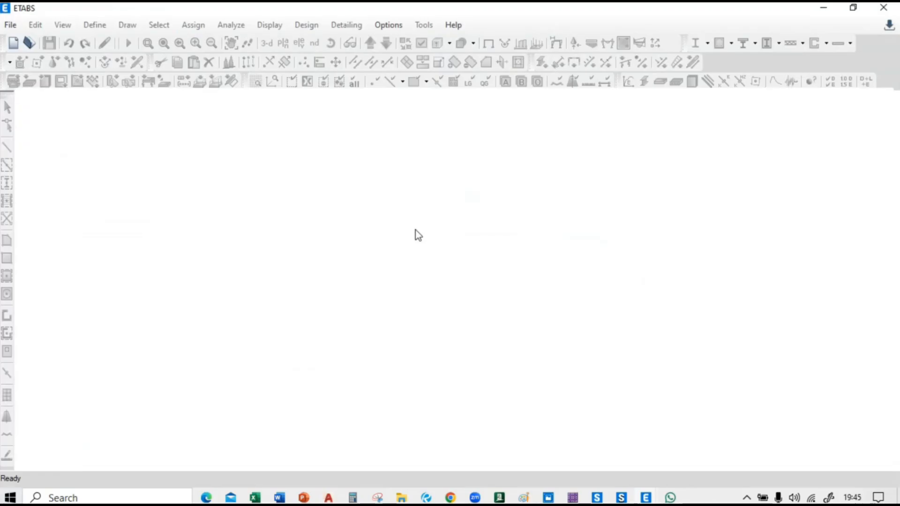
Review the Stability Checks slide in Chrome, and switch back to the senior secondary school model in ETABS.
{"action": "mouse_move", "coordinate": [445, 498]}
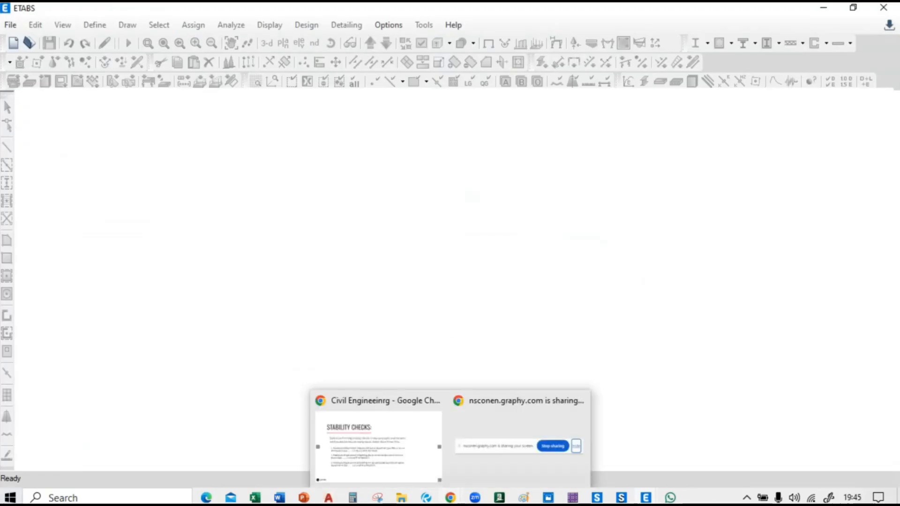
{"action": "left_click", "coordinate": [407, 448]}
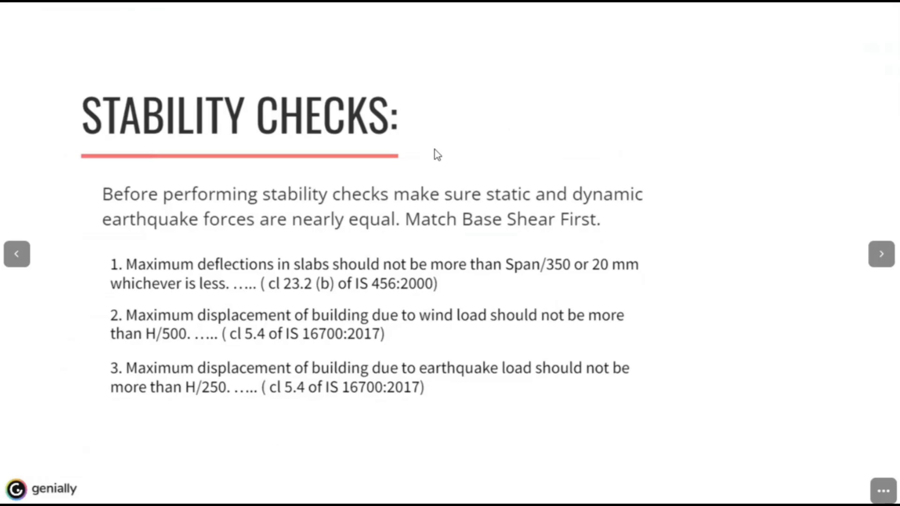
{"action": "key", "text": "alt+Tab"}
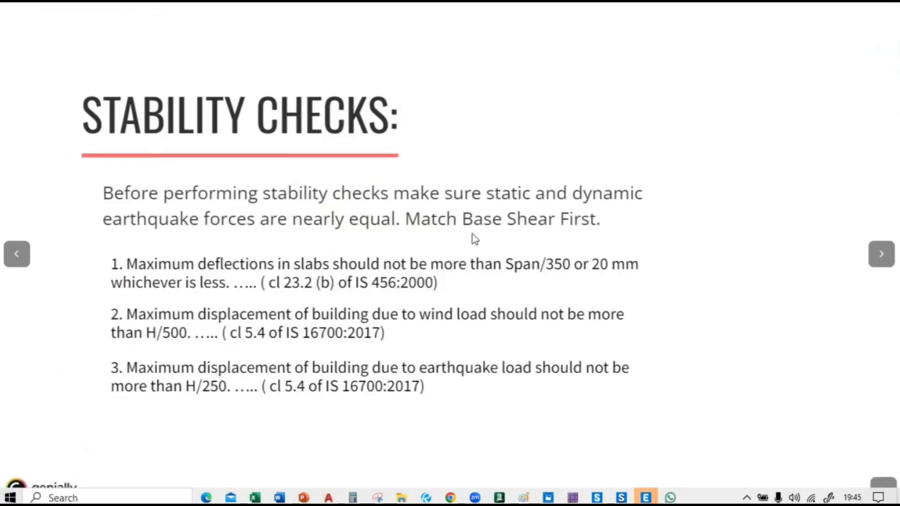
{"action": "left_click", "coordinate": [646, 497]}
{"action": "left_click", "coordinate": [723, 424]}
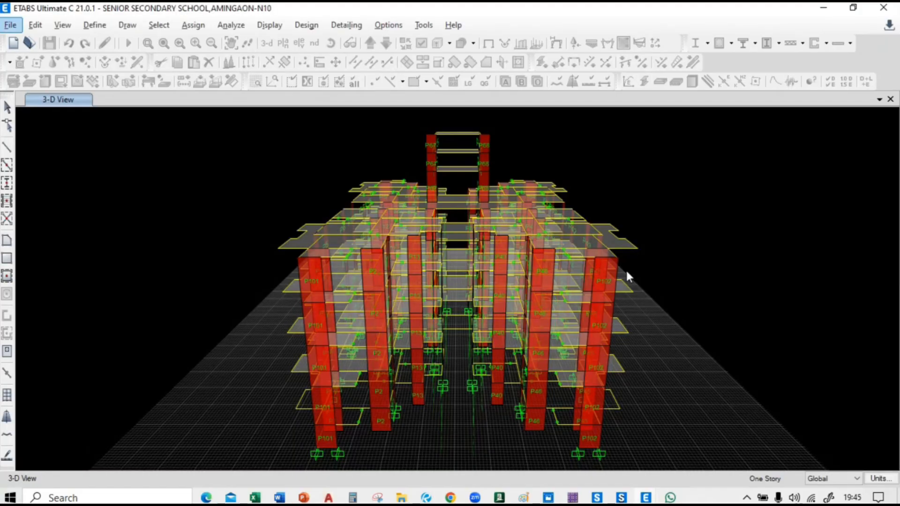
Open the Load Combination Definitions table of the senior secondary school model for interactive editing and copy all its rows.
{"action": "left_click", "coordinate": [95, 25]}
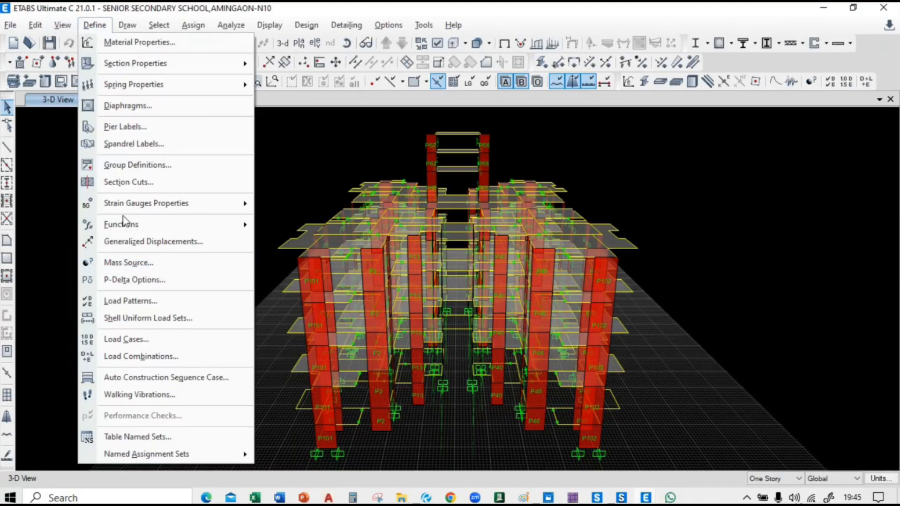
{"action": "mouse_move", "coordinate": [35, 25]}
{"action": "left_click", "coordinate": [111, 204]}
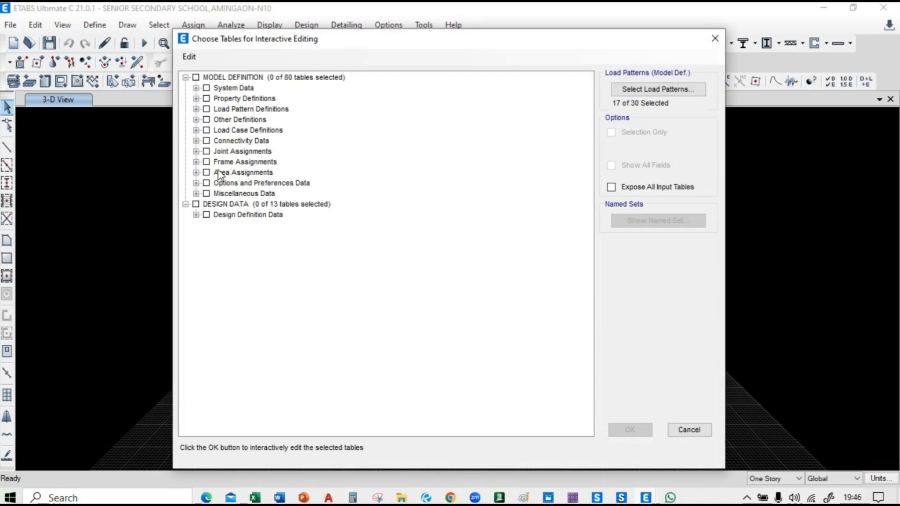
{"action": "left_click", "coordinate": [196, 130]}
{"action": "left_click", "coordinate": [207, 152]}
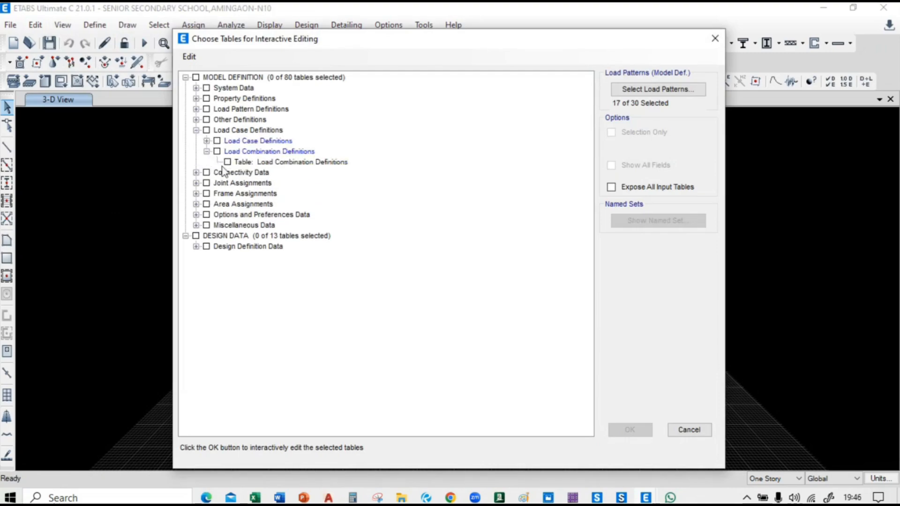
{"action": "left_click", "coordinate": [229, 162]}
{"action": "left_click", "coordinate": [630, 428]}
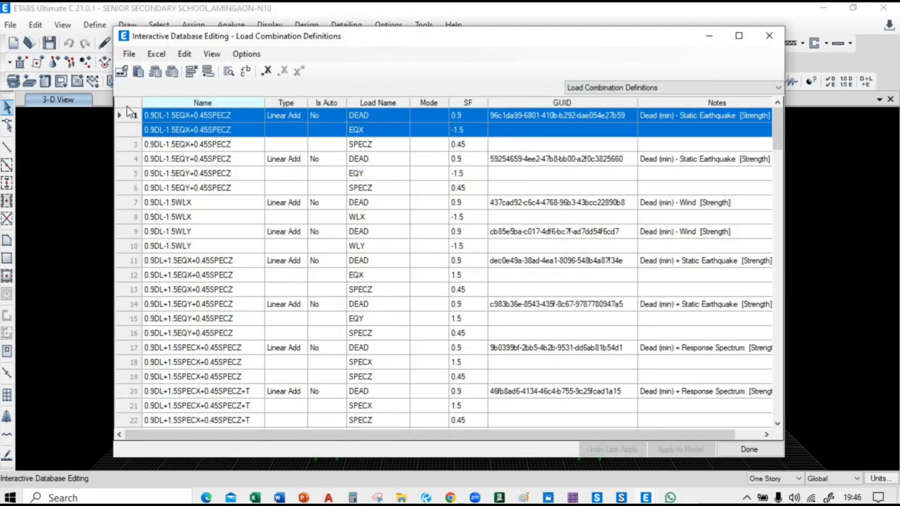
{"action": "left_click", "coordinate": [128, 106]}
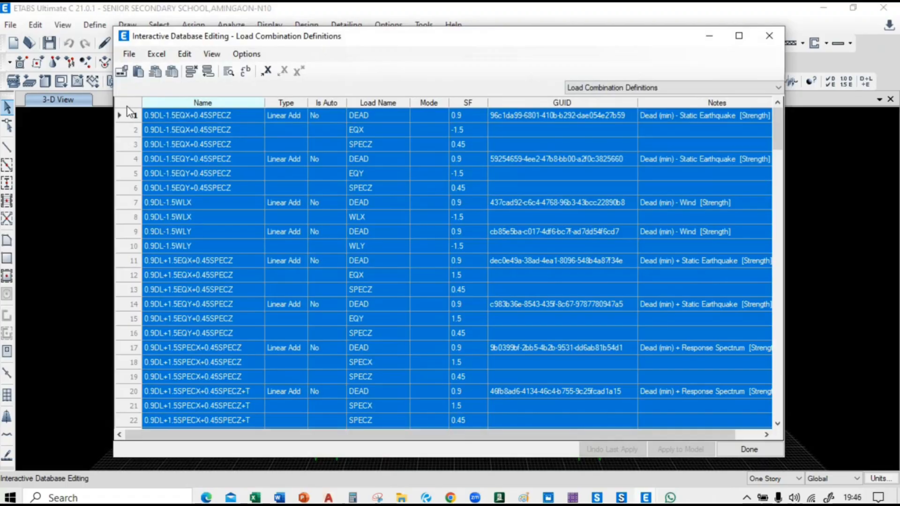
Switch to the G+3 N01 16 june model and open its Load Combination Definitions table for interactive editing.
{"action": "mouse_move", "coordinate": [646, 497]}
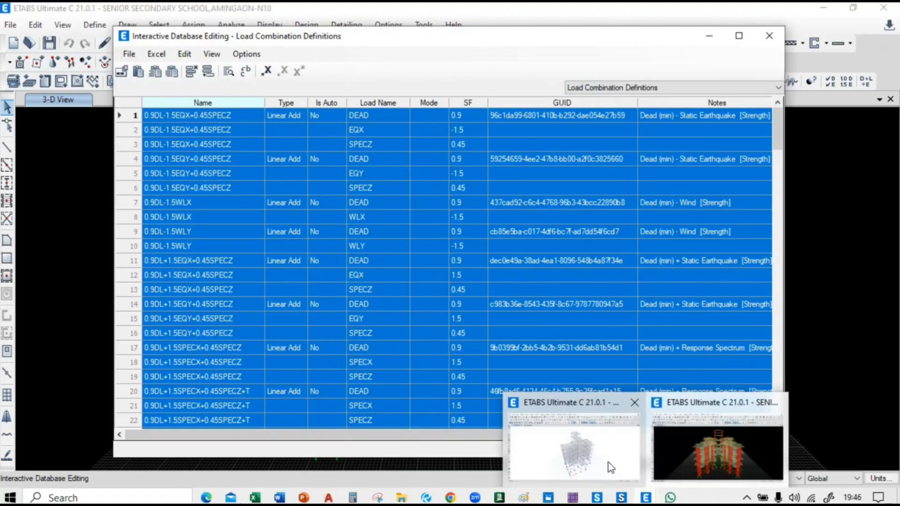
{"action": "left_click", "coordinate": [608, 463]}
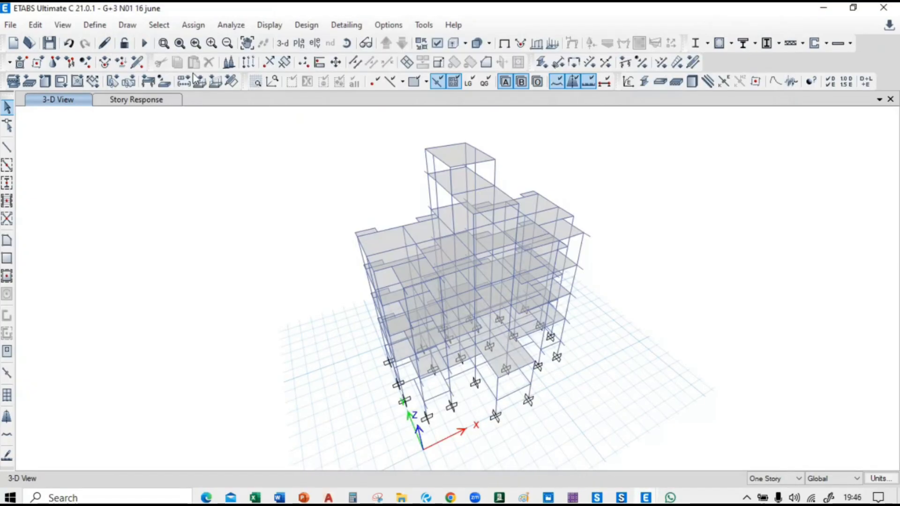
{"action": "left_click", "coordinate": [46, 27]}
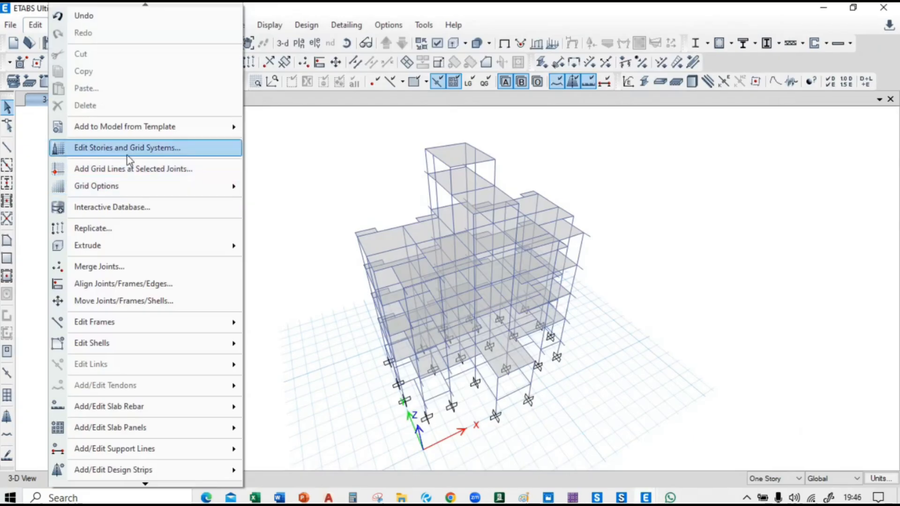
{"action": "left_click", "coordinate": [125, 207]}
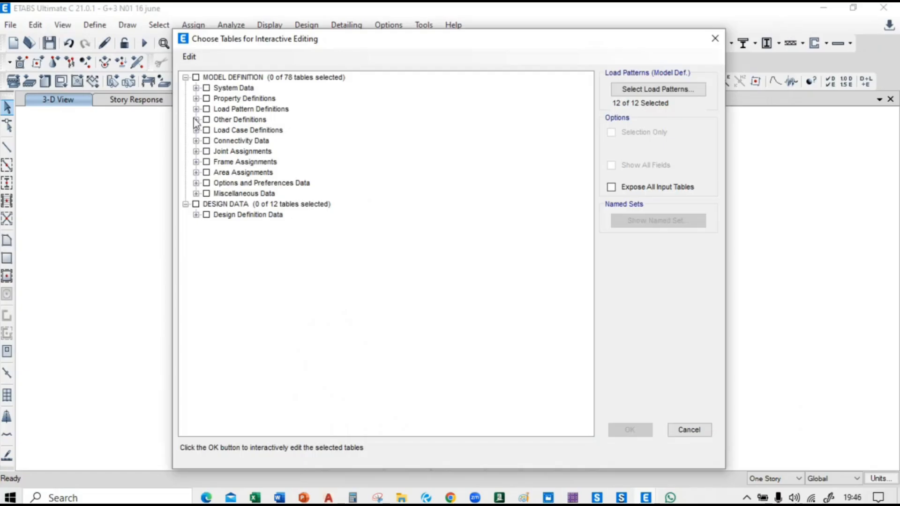
{"action": "left_click", "coordinate": [196, 109]}
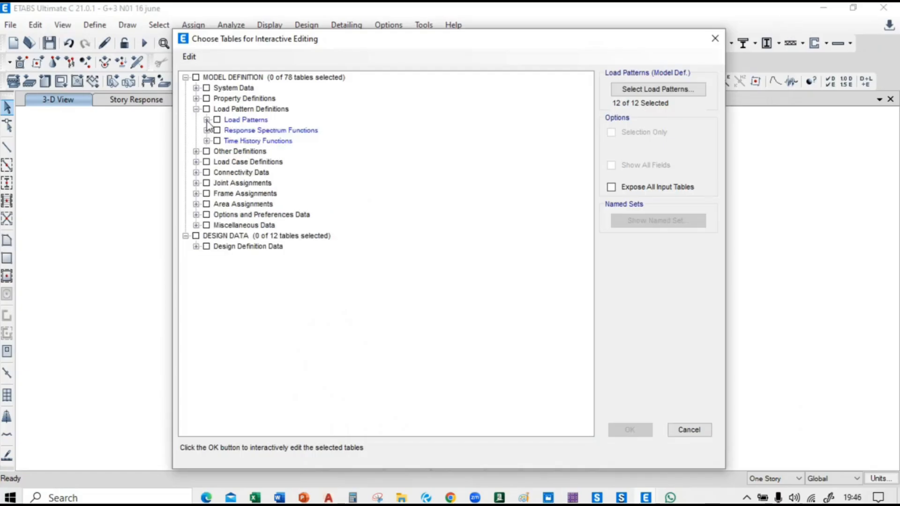
{"action": "left_click", "coordinate": [196, 109]}
{"action": "left_click", "coordinate": [196, 130]}
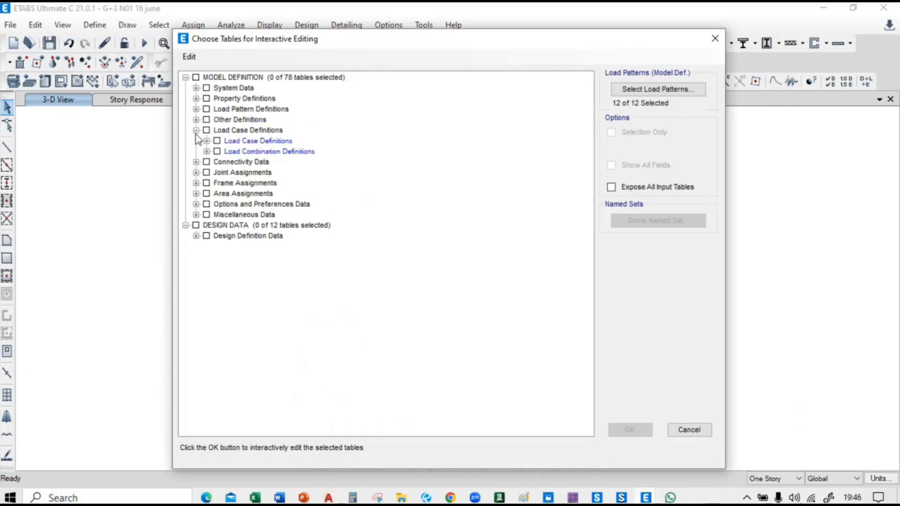
{"action": "left_click", "coordinate": [206, 151]}
{"action": "left_click", "coordinate": [227, 162]}
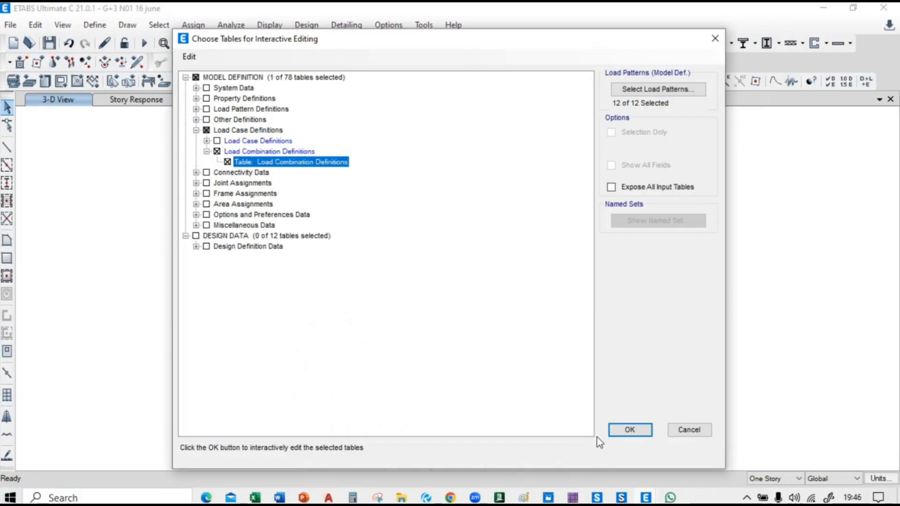
{"action": "left_click", "coordinate": [628, 430]}
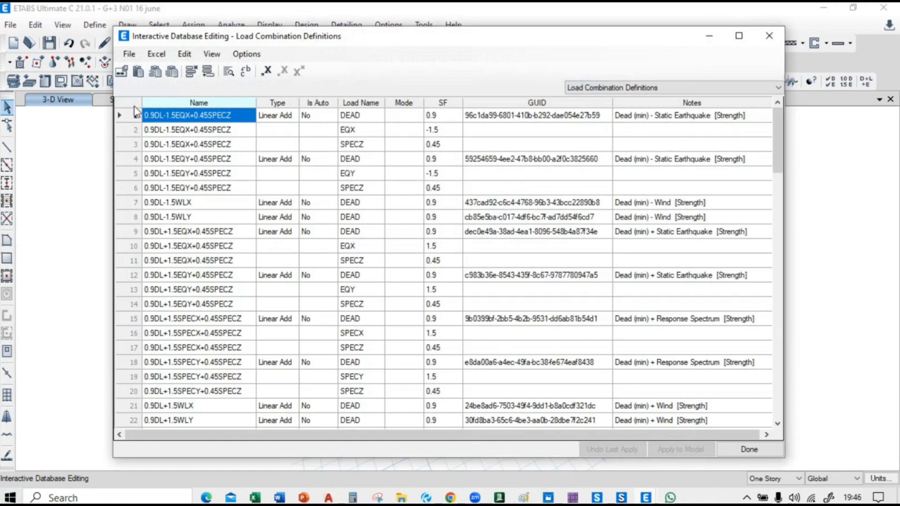
Replace all rows of the G+3 table with the copied load combinations, apply them to the model and close the import log.
{"action": "left_click", "coordinate": [134, 105]}
{"action": "key", "text": "Delete"}
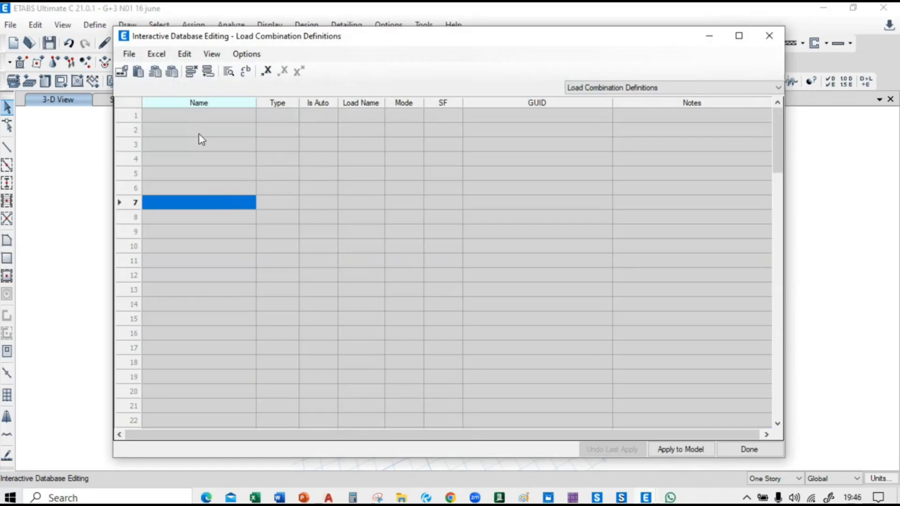
{"action": "left_click", "coordinate": [194, 117]}
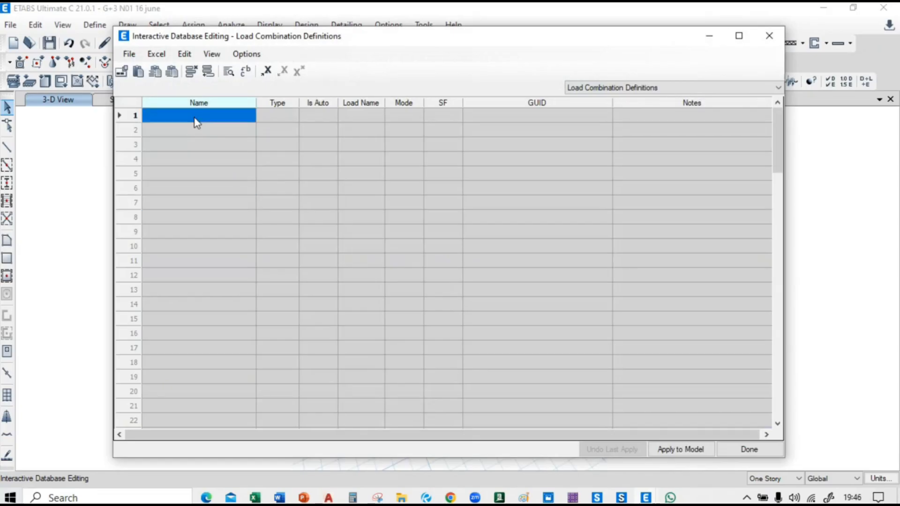
{"action": "key", "text": "ctrl+v"}
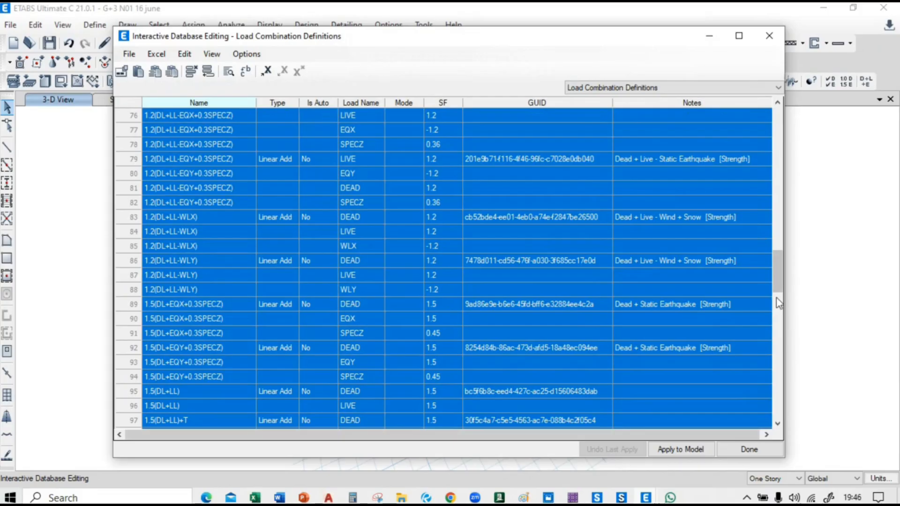
{"action": "left_click", "coordinate": [680, 449]}
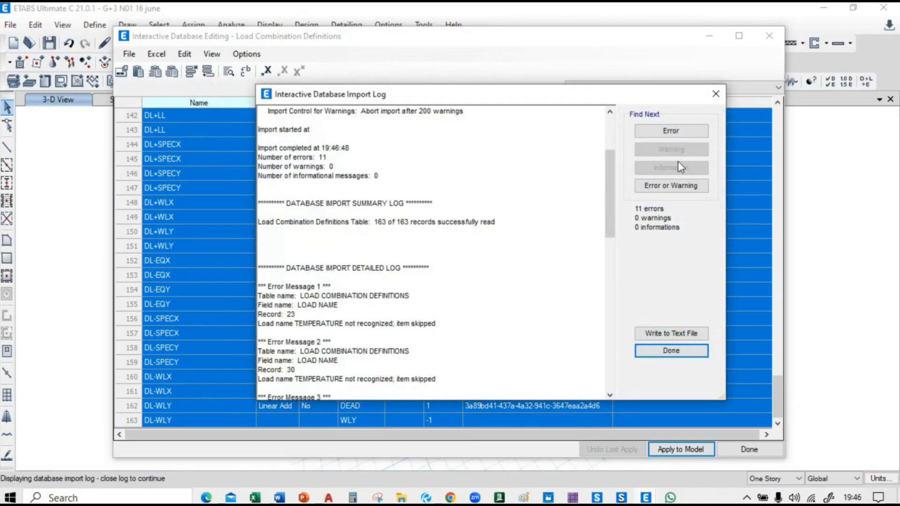
{"action": "left_click", "coordinate": [715, 94]}
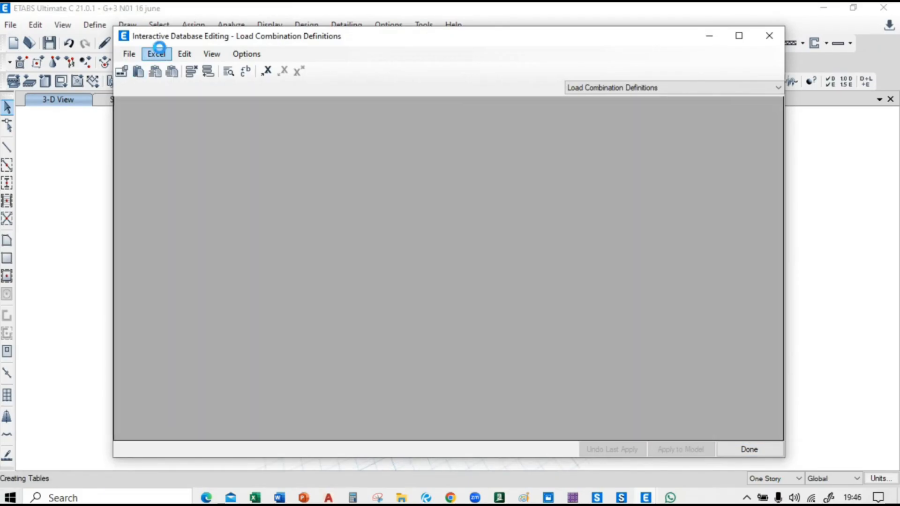
Try to send the Load Combination Definitions table to Excel.
{"action": "left_click", "coordinate": [158, 54]}
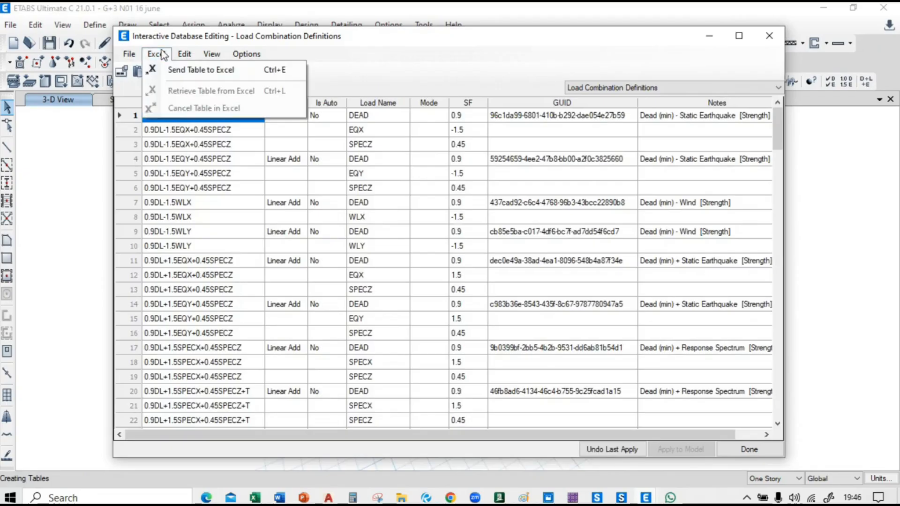
{"action": "left_click", "coordinate": [193, 71]}
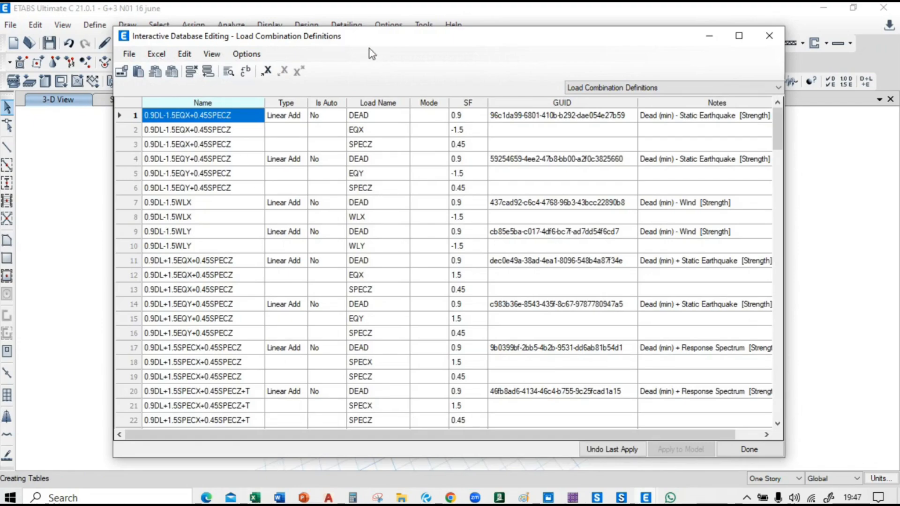
Switch to the Snipping Tool and draw short horizontal floor lines across the slanted shape beside the building frame sketch.
{"action": "mouse_move", "coordinate": [398, 500]}
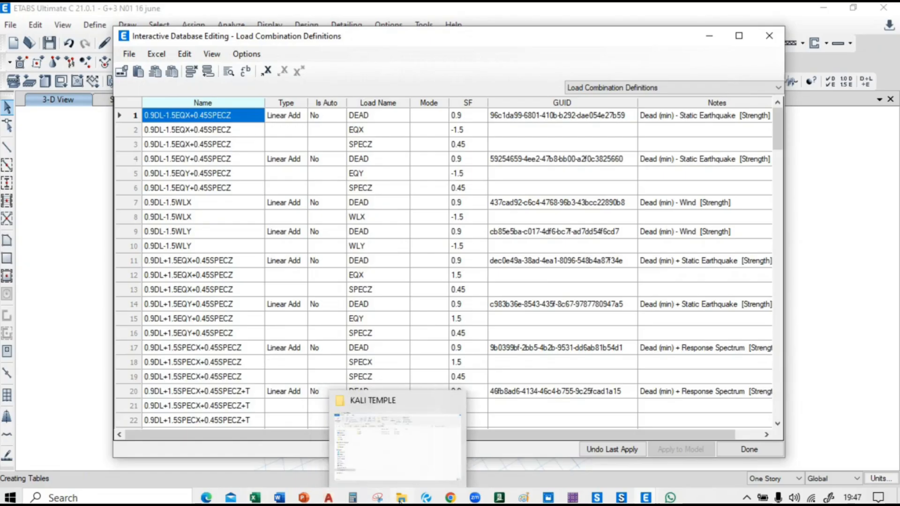
{"action": "left_click", "coordinate": [355, 424]}
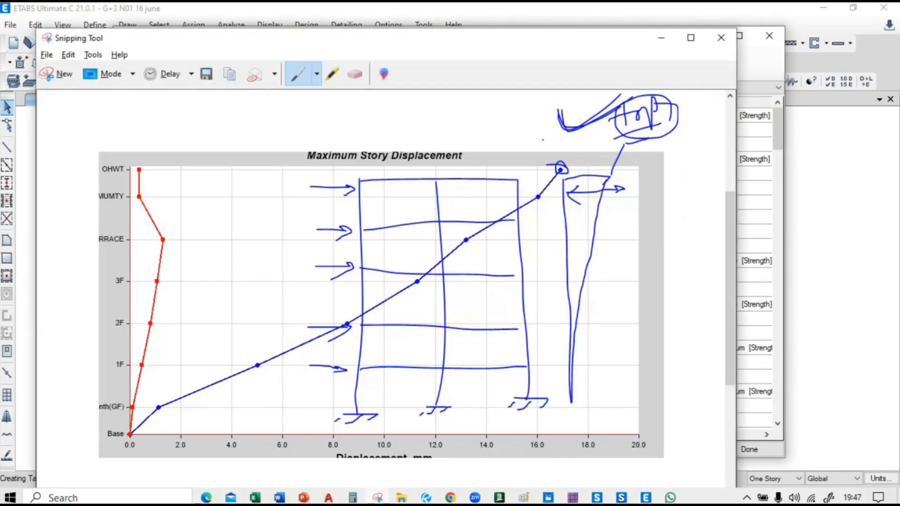
{"action": "mouse_move", "coordinate": [566, 216]}
{"action": "left_mouse_down"}
{"action": "mouse_move", "coordinate": [591, 218]}
{"action": "mouse_move", "coordinate": [596, 238]}
{"action": "left_mouse_up"}
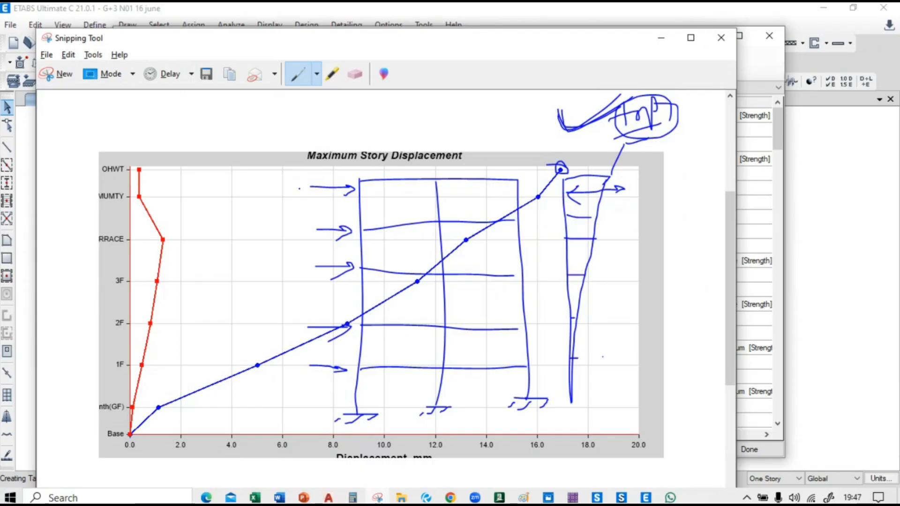
Draw a curly brace beside the upper lateral load arrows of the frame sketch and minimize the Snipping Tool.
{"action": "left_click_drag", "start_coordinate": [296, 205], "coordinate": [303, 254]}
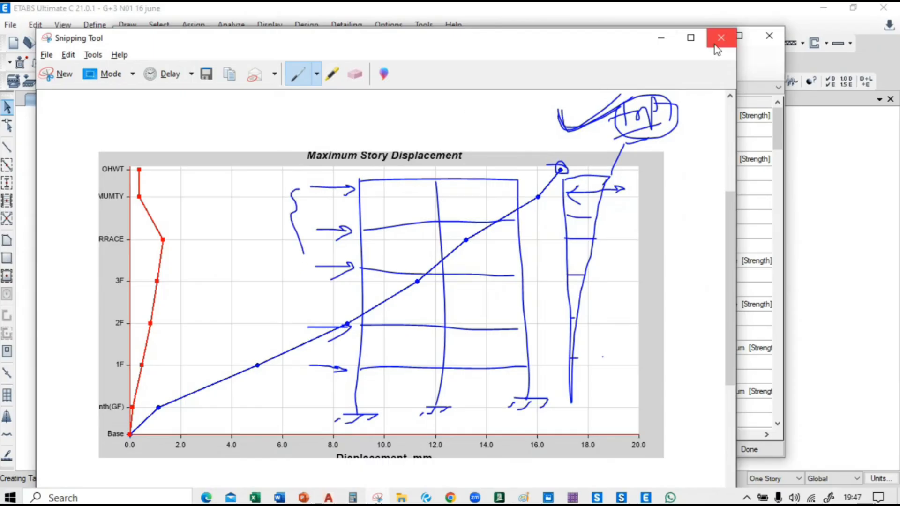
{"action": "left_click", "coordinate": [661, 38]}
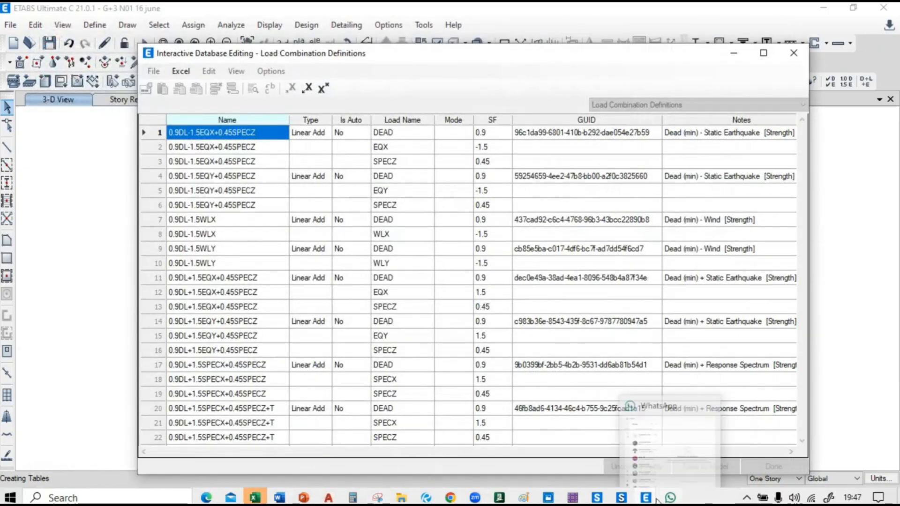
Switch to Book1 in Excel and clear all load combination rows below the table headers.
{"action": "mouse_move", "coordinate": [647, 498]}
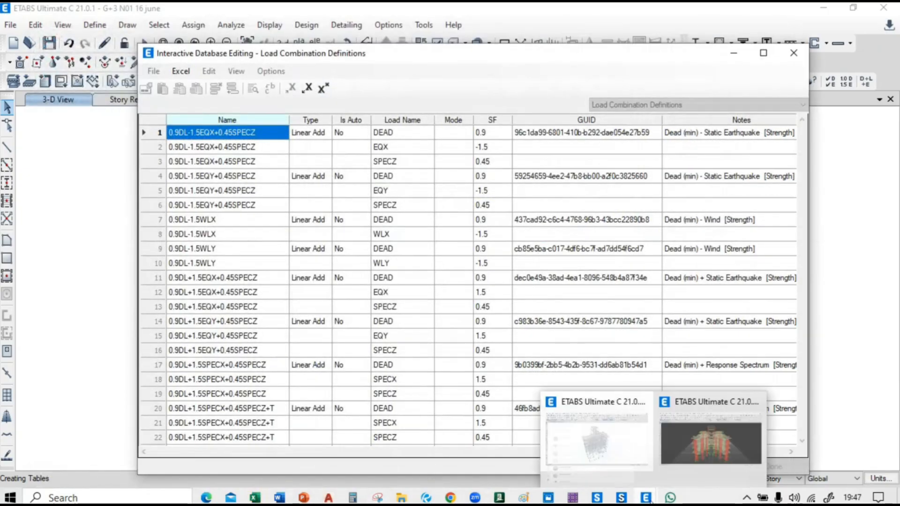
{"action": "left_click", "coordinate": [245, 452]}
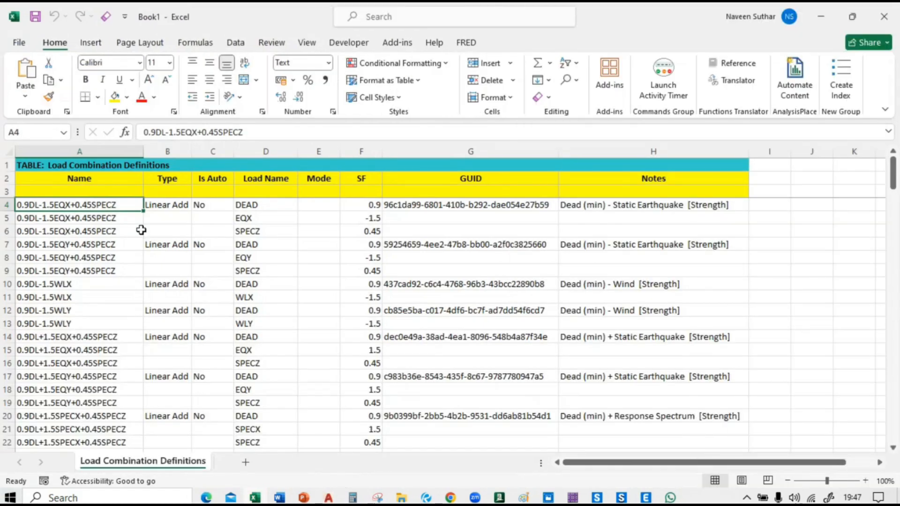
{"action": "key", "text": "ctrl+shift+Right"}
{"action": "key", "text": "ctrl+shift+Right"}
{"action": "key", "text": "ctrl+shift+Down"}
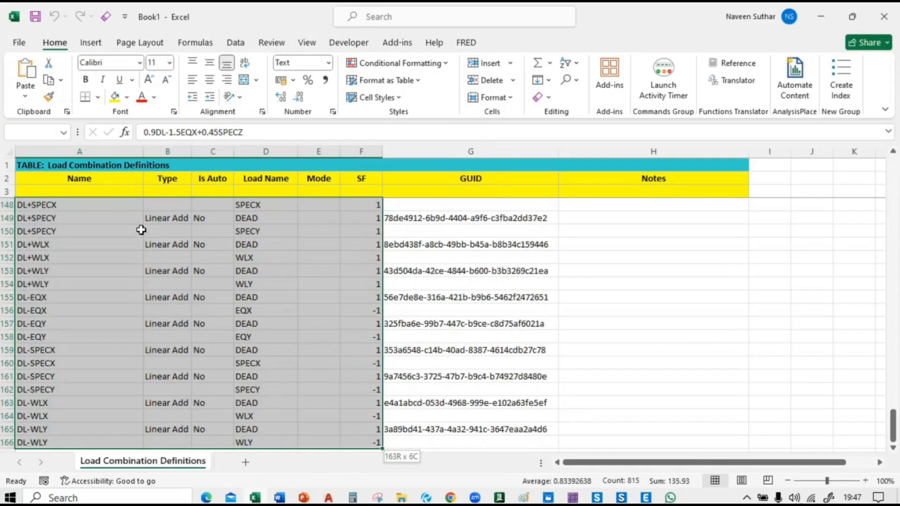
{"action": "key", "text": "ctrl+shift+Right"}
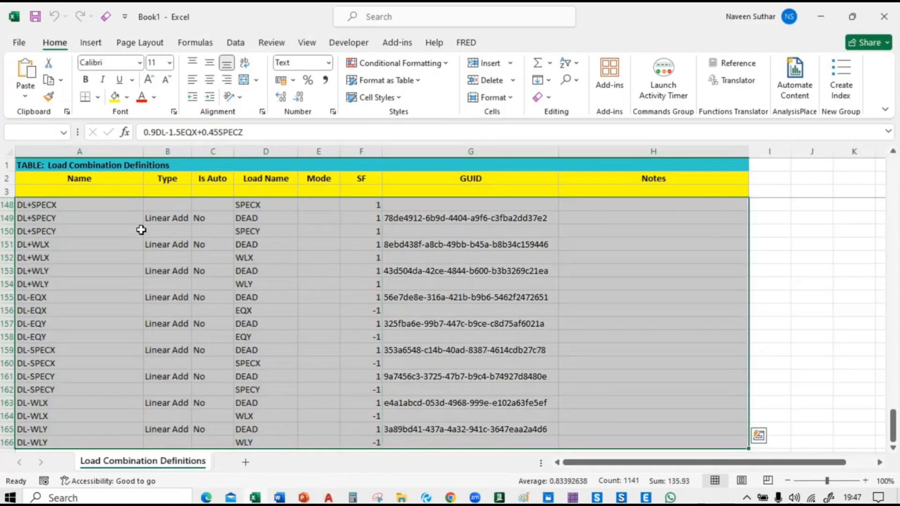
{"action": "key", "text": "Delete"}
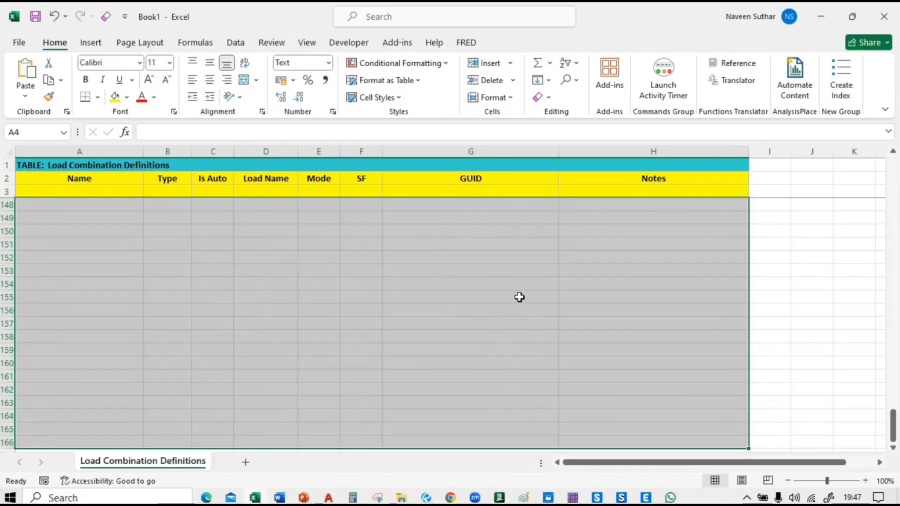
{"action": "key", "text": "shift+Up"}
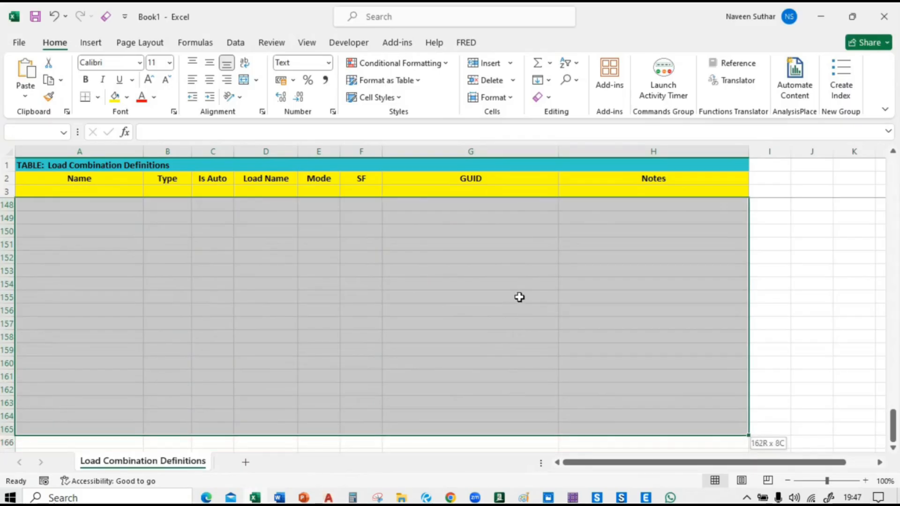
{"action": "key", "text": "ctrl+shift+Up"}
{"action": "key", "text": "shift+Down"}
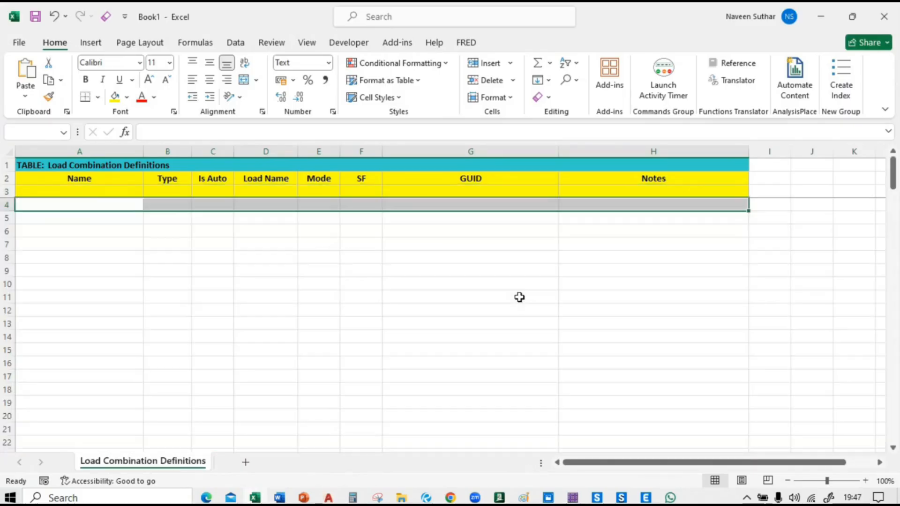
{"action": "scroll", "coordinate": [894, 182], "scroll_direction": "down", "scroll_amount": 13}
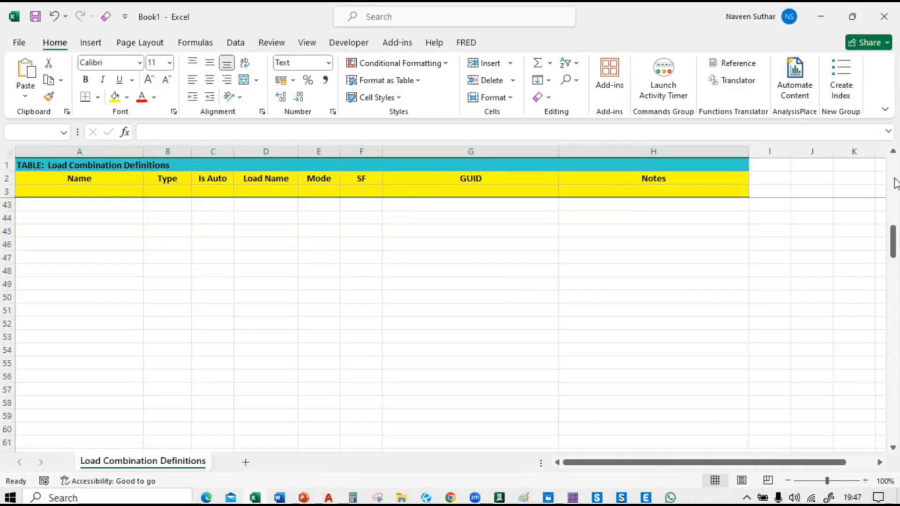
{"action": "scroll", "coordinate": [267, 352], "scroll_direction": "up", "scroll_amount": 13}
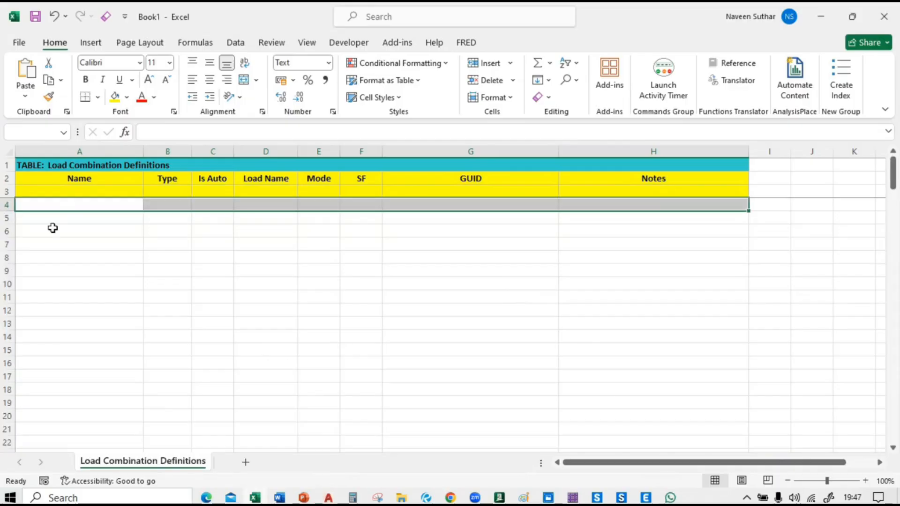
Switch to the SENIOR SECONDARY SCHOOL,AMINGAON-N10 model in ETABS and copy all rows of its Load Combination Definitions table.
{"action": "left_click", "coordinate": [81, 283]}
{"action": "left_click", "coordinate": [82, 205]}
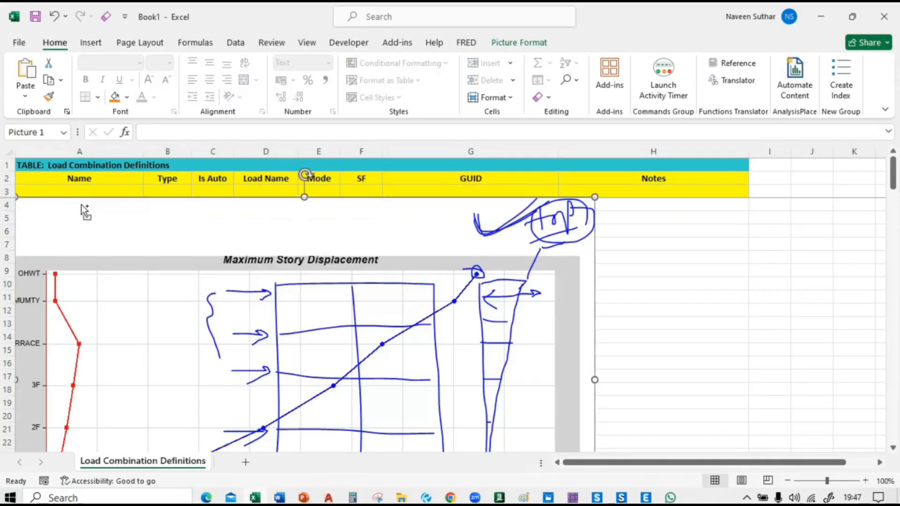
{"action": "left_click", "coordinate": [646, 497]}
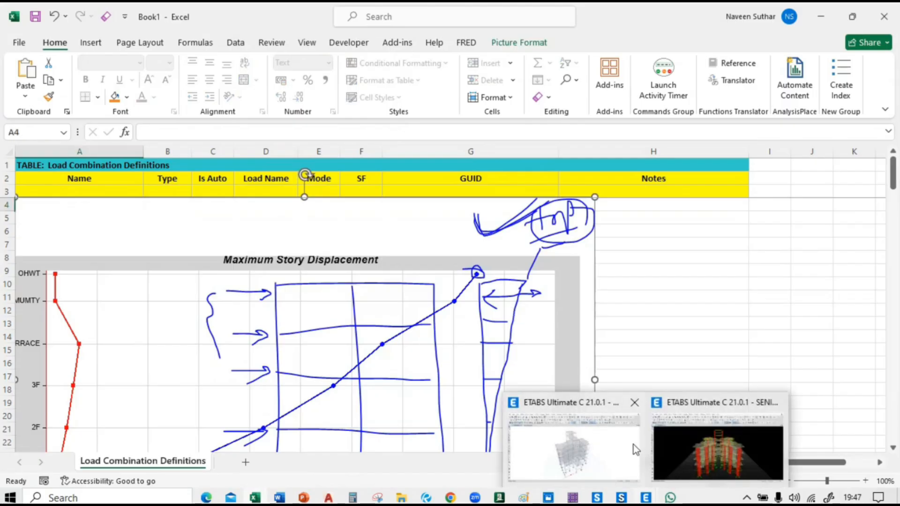
{"action": "left_click", "coordinate": [696, 433]}
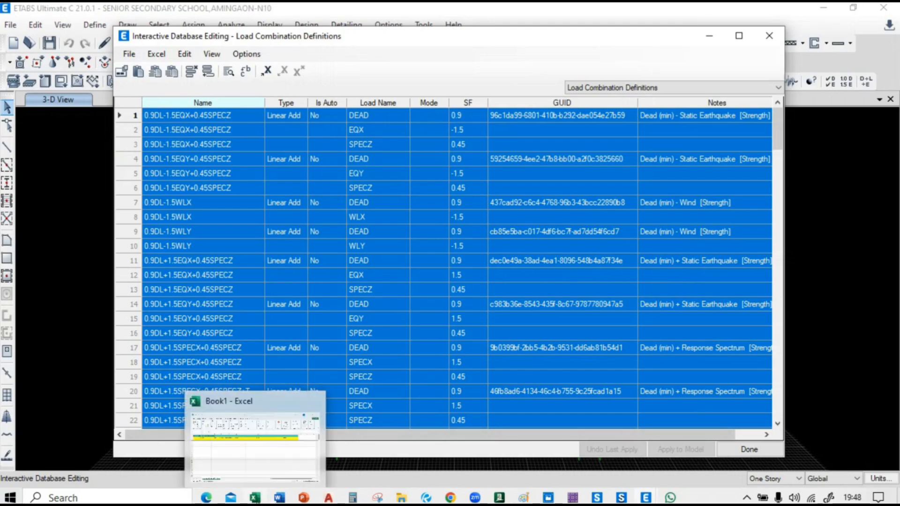
Return to Book1 in Excel and paste the copied load combinations starting at cell A4.
{"action": "mouse_move", "coordinate": [255, 497]}
{"action": "left_click", "coordinate": [250, 461]}
{"action": "left_click", "coordinate": [149, 300]}
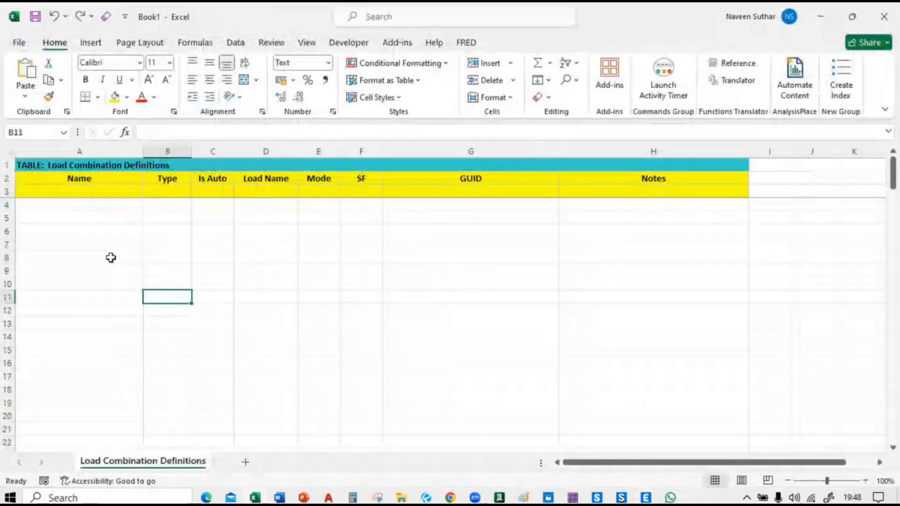
{"action": "left_click", "coordinate": [82, 205]}
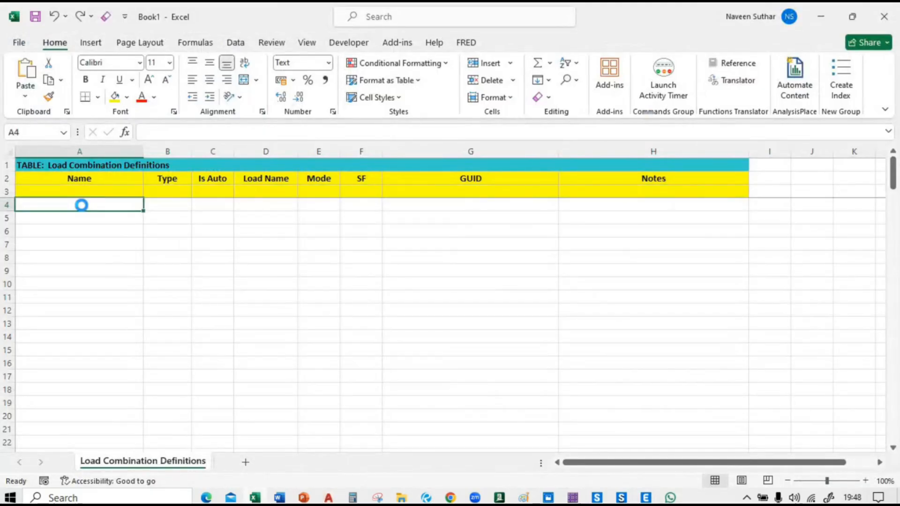
{"action": "key", "text": "ctrl+v"}
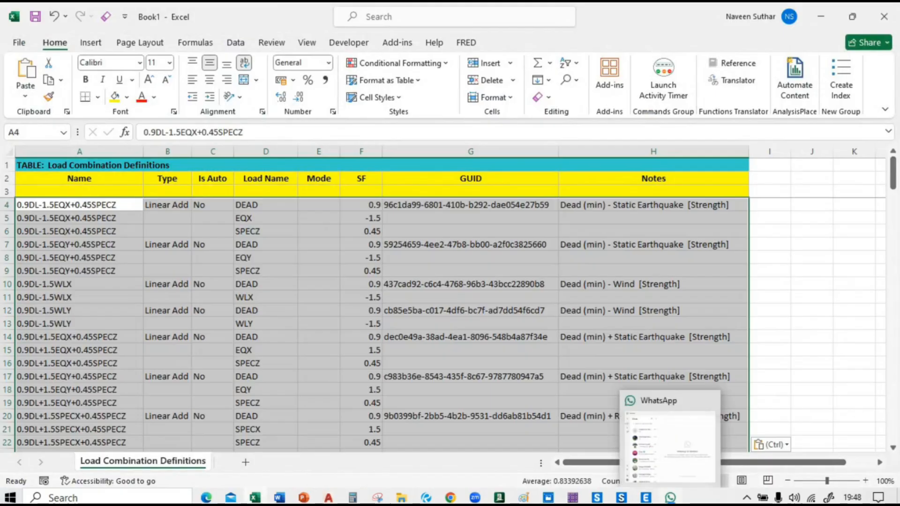
Switch to the G+3 N01 16 june model in ETABS and retrieve the Load Combination Definitions table from Excel.
{"action": "mouse_move", "coordinate": [647, 498]}
{"action": "left_click", "coordinate": [613, 456]}
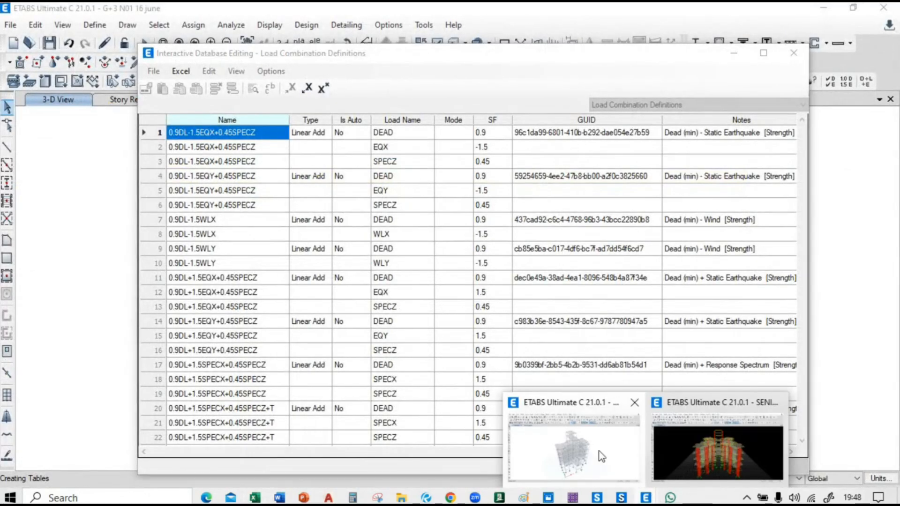
{"action": "left_click", "coordinate": [180, 71]}
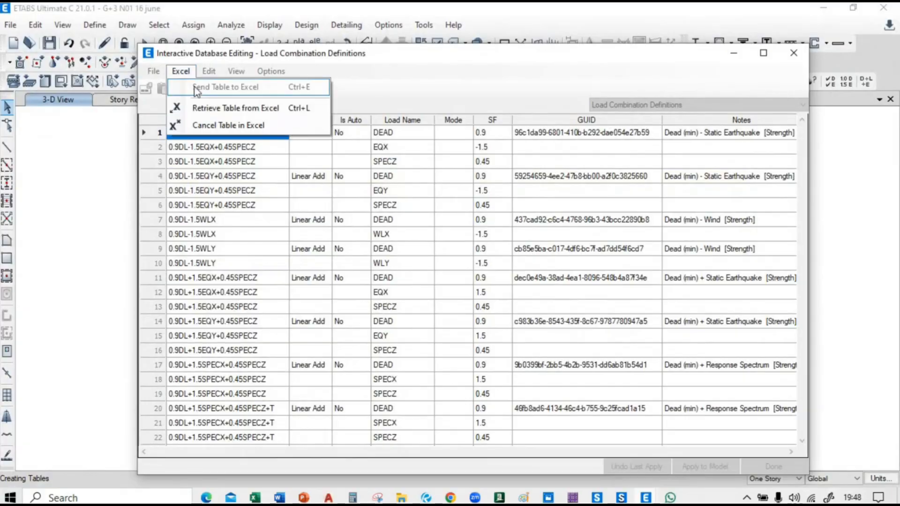
{"action": "left_click", "coordinate": [216, 106]}
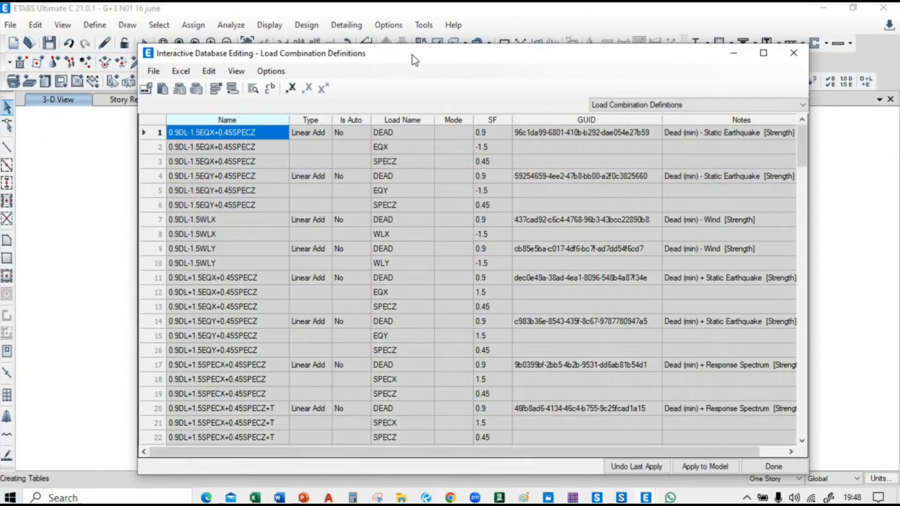
{"action": "left_click_drag", "start_coordinate": [417, 61], "coordinate": [362, 57]}
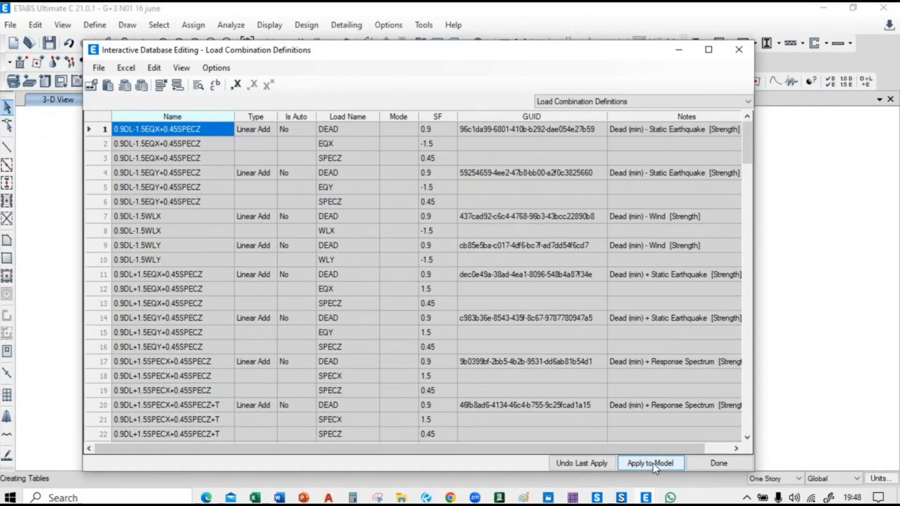
Close the load combination table of the SENIOR SECONDARY SCHOOL,AMINGAON-N10 model and close that model.
{"action": "mouse_move", "coordinate": [646, 497]}
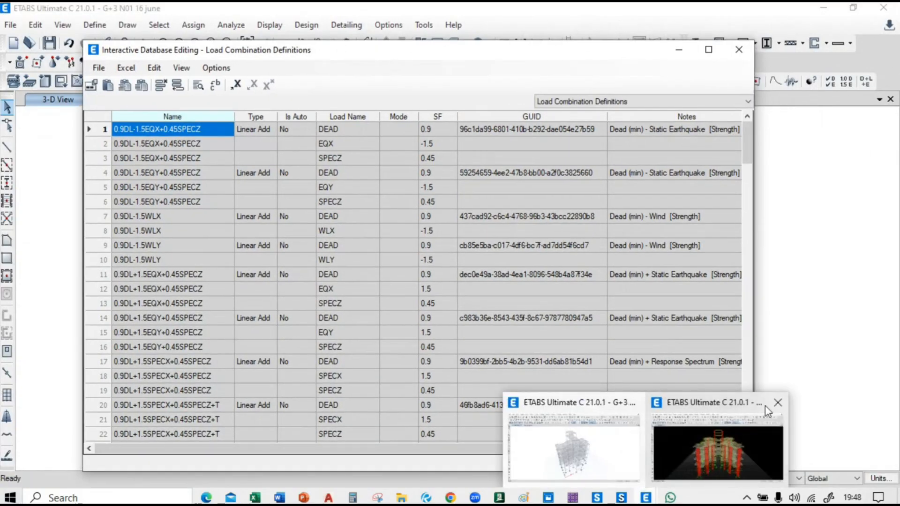
{"action": "left_click", "coordinate": [765, 406]}
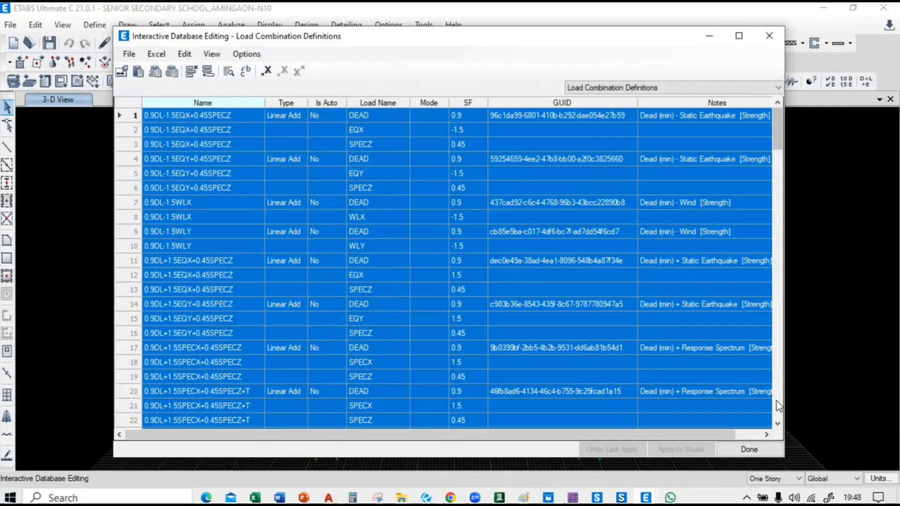
{"action": "left_click", "coordinate": [769, 36]}
{"action": "left_click", "coordinate": [883, 8]}
{"action": "left_click", "coordinate": [501, 303]}
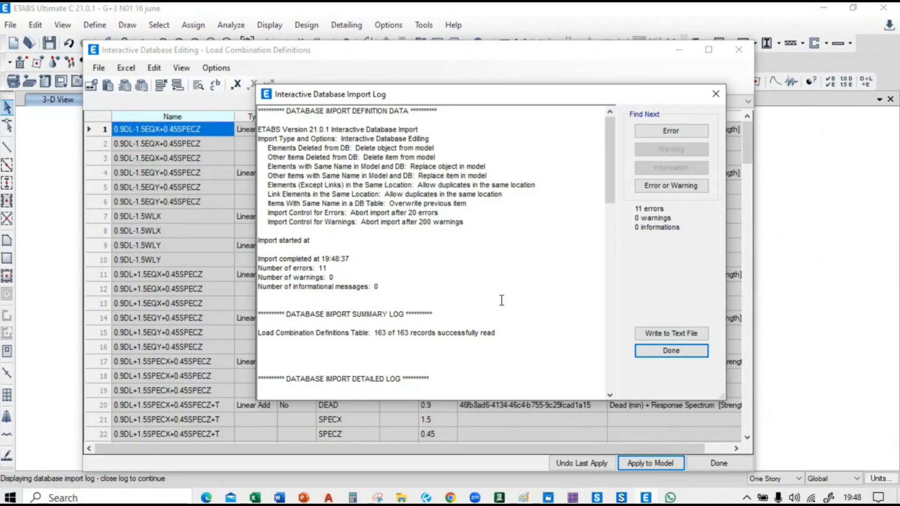
Apply the retrieved table to the G+3 model, close the import log and finish the interactive database editing.
{"action": "left_click", "coordinate": [641, 353]}
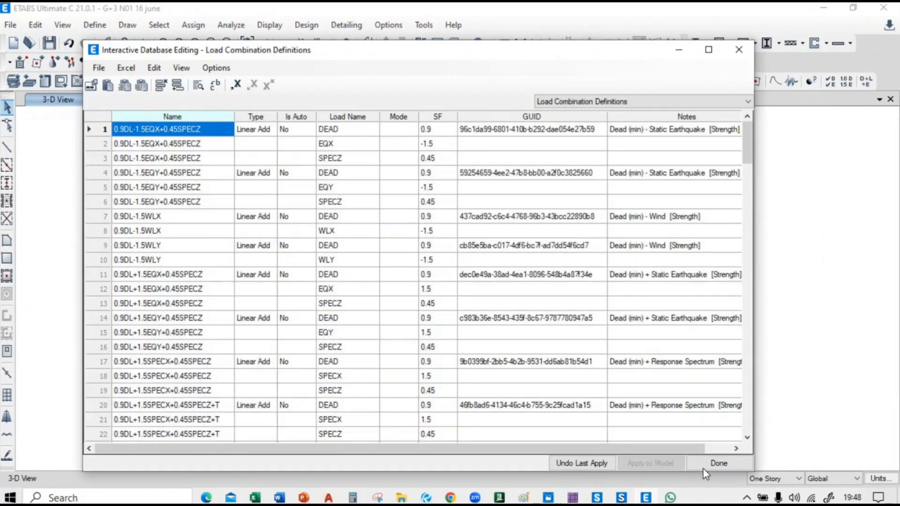
{"action": "scroll", "coordinate": [396, 319], "scroll_direction": "down", "scroll_amount": 20}
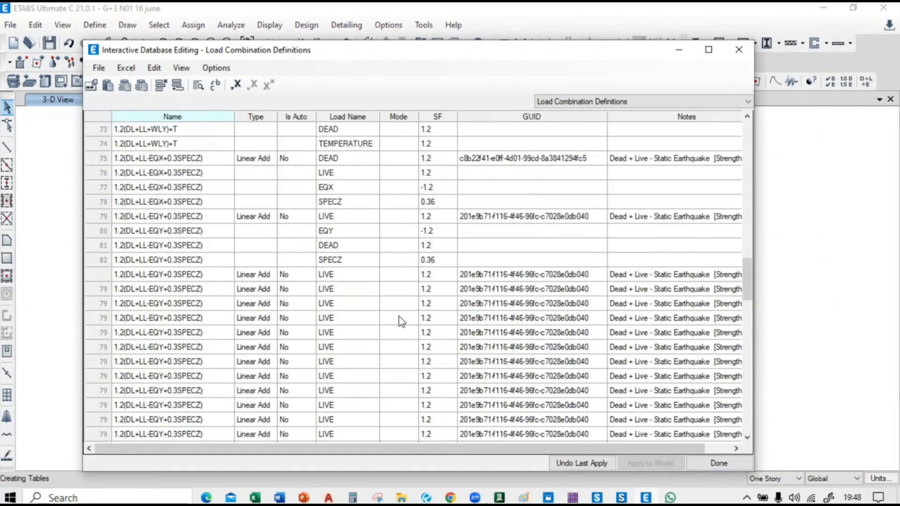
{"action": "left_click", "coordinate": [718, 463]}
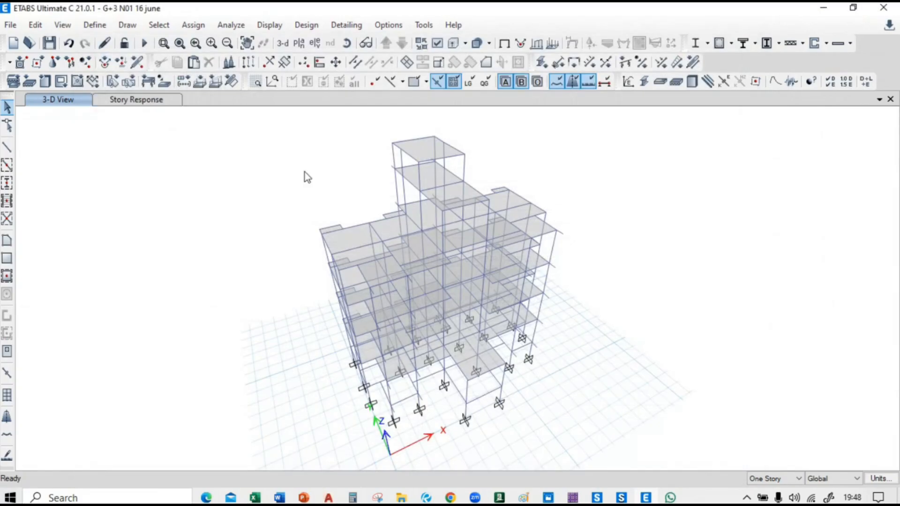
Open the model's load combinations, inspect the definition of 0.9DL-1.5WLX and review the full list of combinations.
{"action": "left_click", "coordinate": [94, 26]}
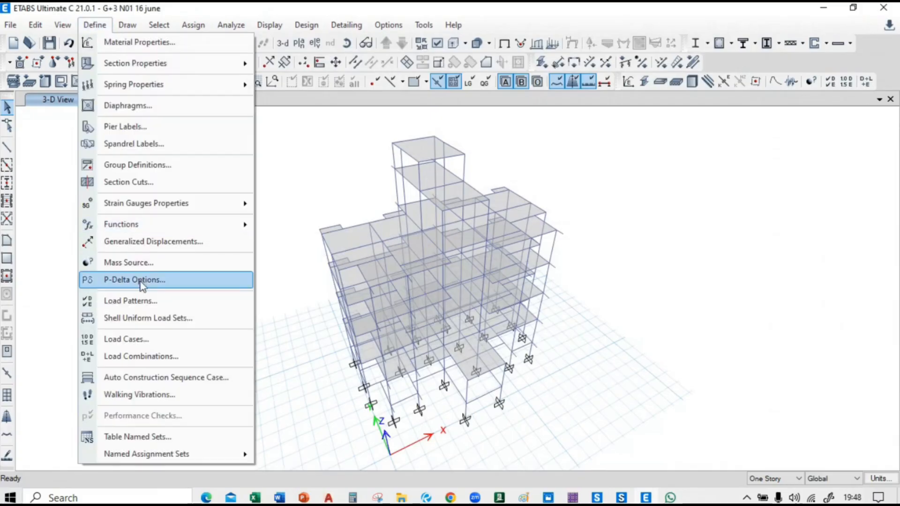
{"action": "left_click", "coordinate": [145, 359]}
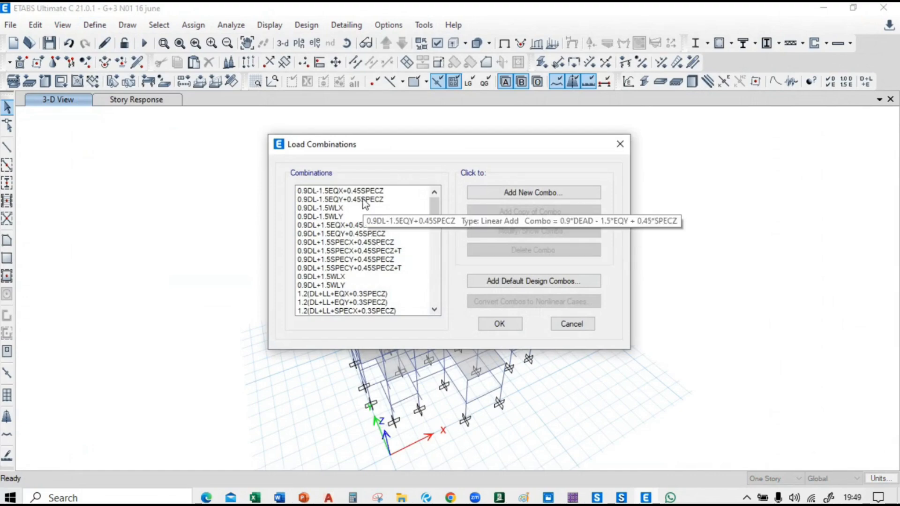
{"action": "left_click", "coordinate": [340, 209]}
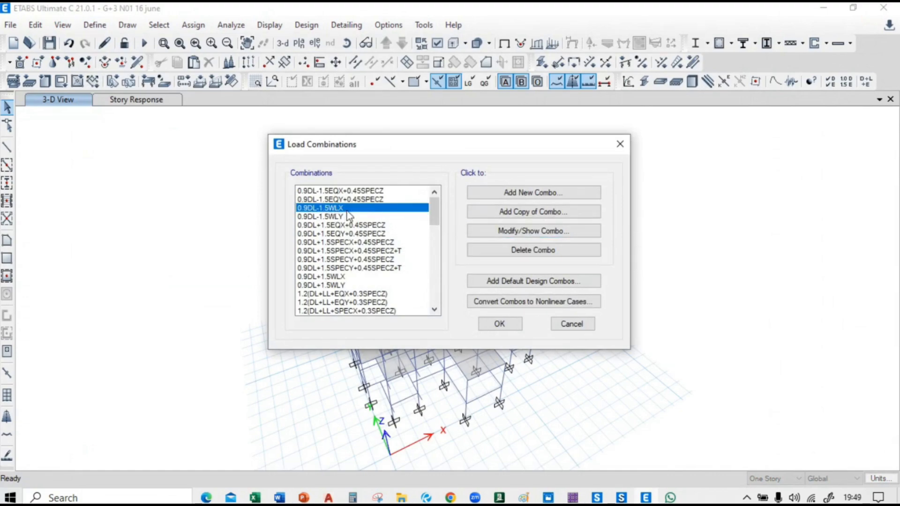
{"action": "left_click", "coordinate": [518, 232]}
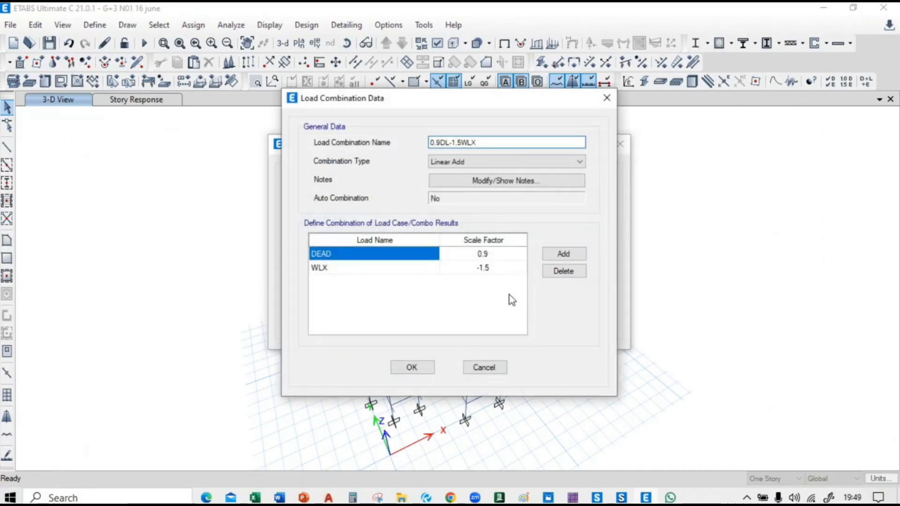
{"action": "left_click", "coordinate": [484, 367]}
{"action": "scroll", "coordinate": [342, 241], "scroll_direction": "down", "scroll_amount": 5}
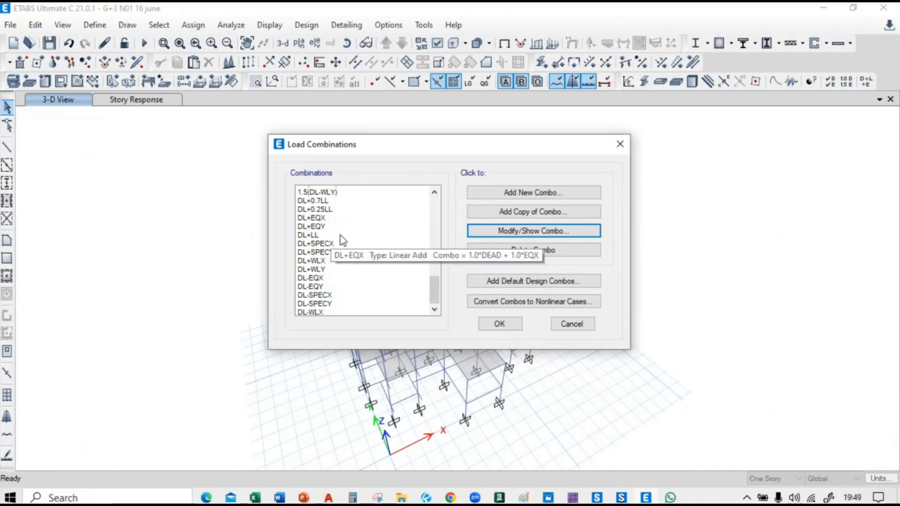
{"action": "scroll", "coordinate": [342, 240], "scroll_direction": "up", "scroll_amount": 8}
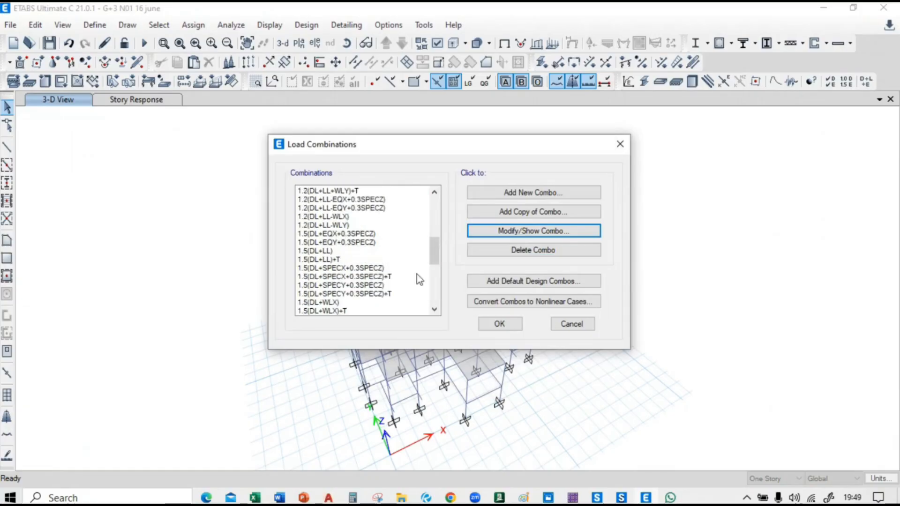
{"action": "scroll", "coordinate": [417, 275], "scroll_direction": "up", "scroll_amount": 7}
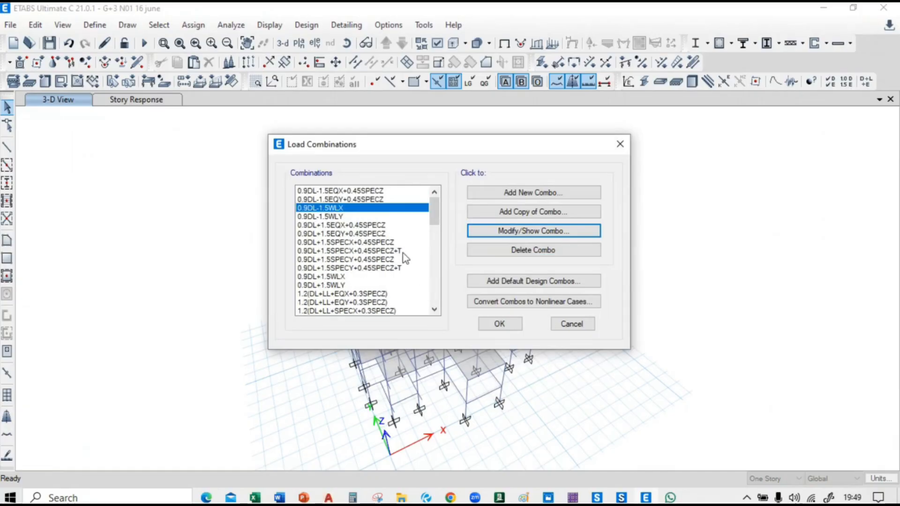
Delete all load combinations whose names end in +T, from the 0.9DL, 1.2 and 1.5 groups, and accept the remaining list.
{"action": "left_click", "coordinate": [403, 252]}
{"action": "left_click", "coordinate": [403, 267], "text": "ctrl"}
{"action": "scroll", "coordinate": [403, 272], "scroll_direction": "down", "scroll_amount": 2}
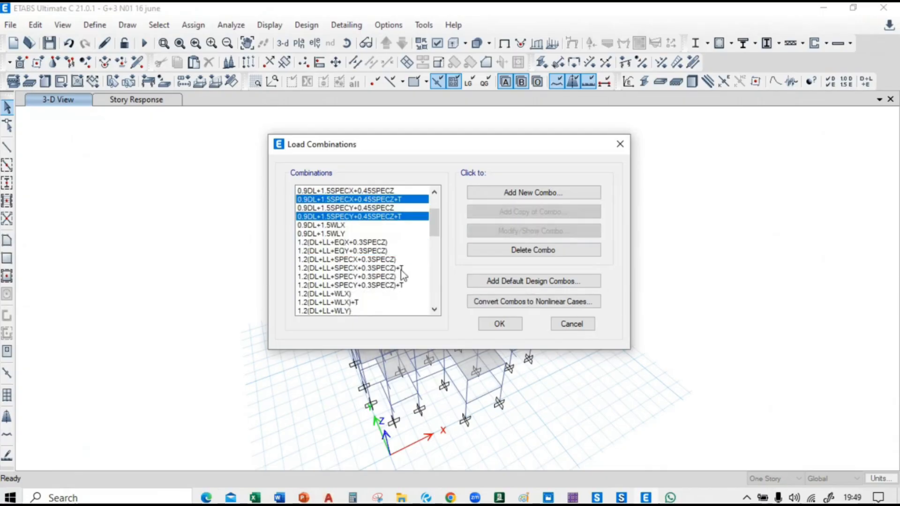
{"action": "left_click", "coordinate": [402, 268], "text": "ctrl"}
{"action": "left_click", "coordinate": [403, 285], "text": "ctrl"}
{"action": "scroll", "coordinate": [403, 287], "scroll_direction": "down", "scroll_amount": 2}
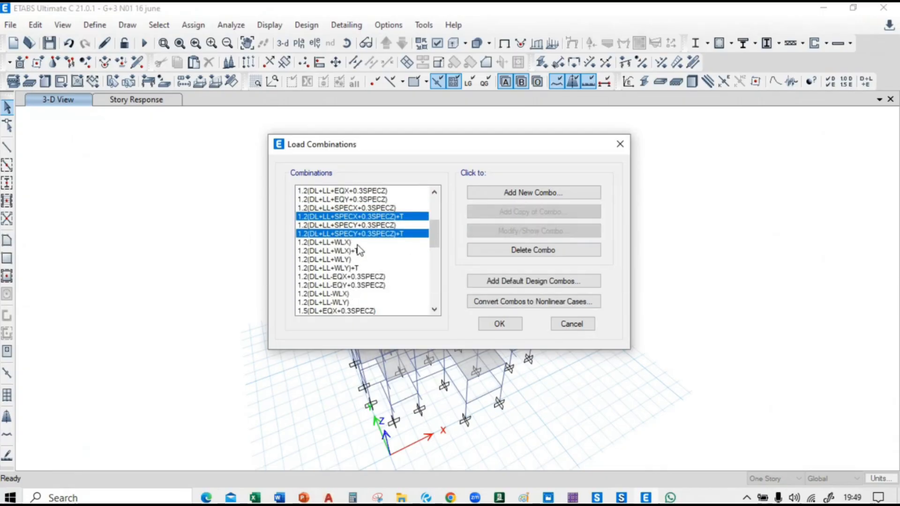
{"action": "left_click", "coordinate": [359, 250], "text": "ctrl"}
{"action": "left_click", "coordinate": [360, 268], "text": "ctrl"}
{"action": "scroll", "coordinate": [394, 266], "scroll_direction": "down", "scroll_amount": 4}
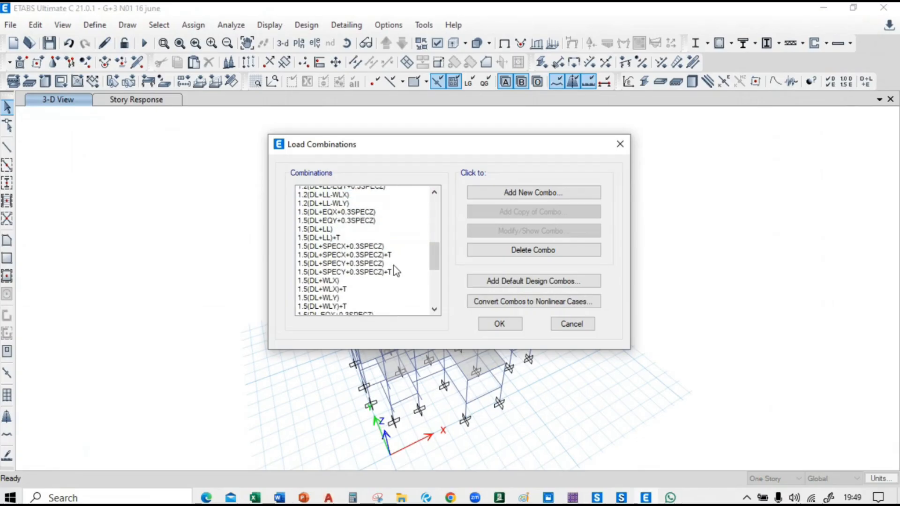
{"action": "left_click", "coordinate": [359, 234], "text": "ctrl"}
{"action": "left_click", "coordinate": [383, 251], "text": "ctrl"}
{"action": "left_click", "coordinate": [382, 268], "text": "ctrl"}
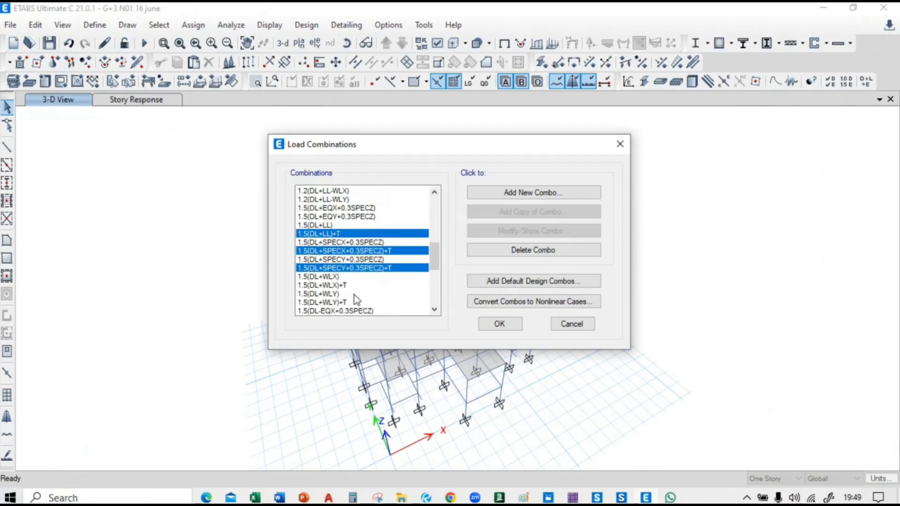
{"action": "left_click", "coordinate": [350, 285], "text": "ctrl"}
{"action": "left_click", "coordinate": [348, 302], "text": "ctrl"}
{"action": "scroll", "coordinate": [403, 261], "scroll_direction": "down", "scroll_amount": 5}
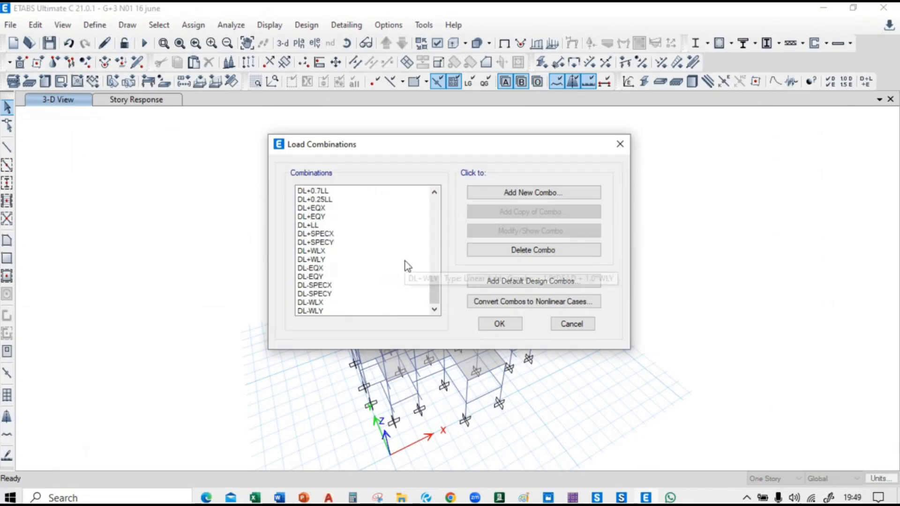
{"action": "left_click", "coordinate": [537, 255]}
{"action": "scroll", "coordinate": [338, 234], "scroll_direction": "up", "scroll_amount": 3}
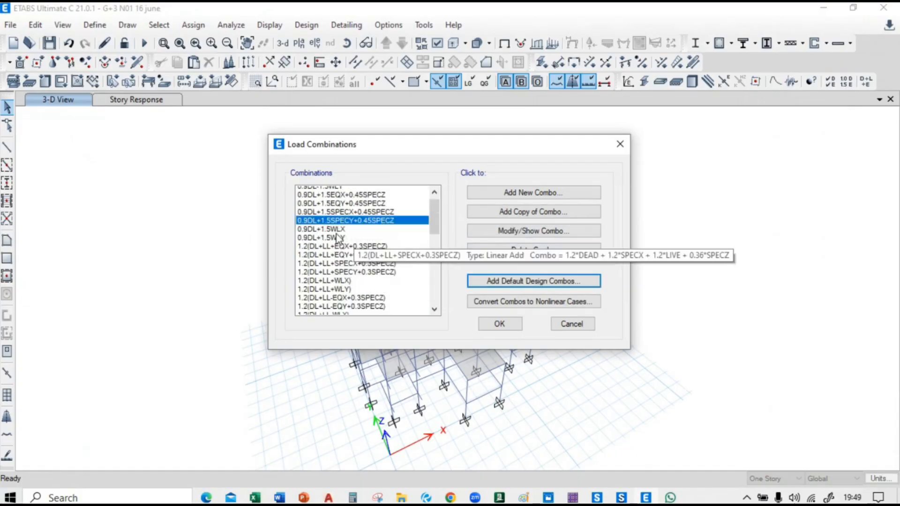
{"action": "scroll", "coordinate": [400, 198], "scroll_direction": "down", "scroll_amount": 8}
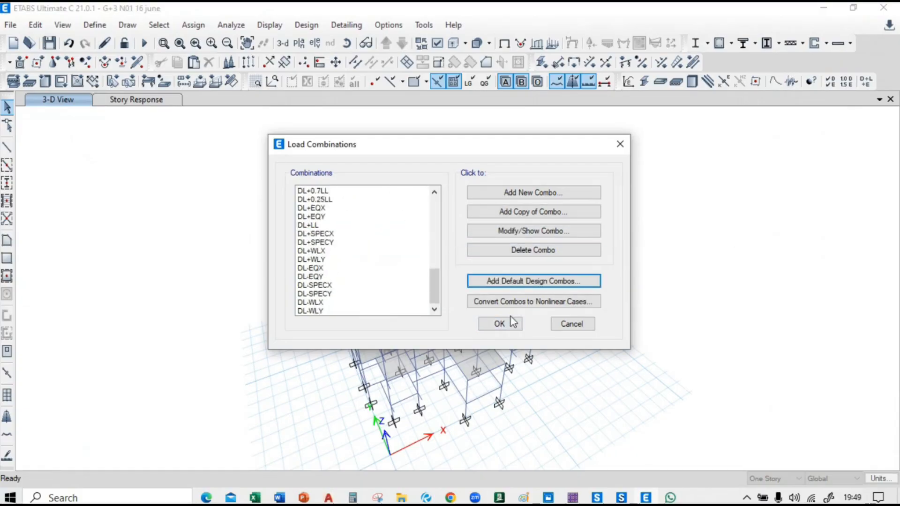
{"action": "left_click", "coordinate": [499, 323]}
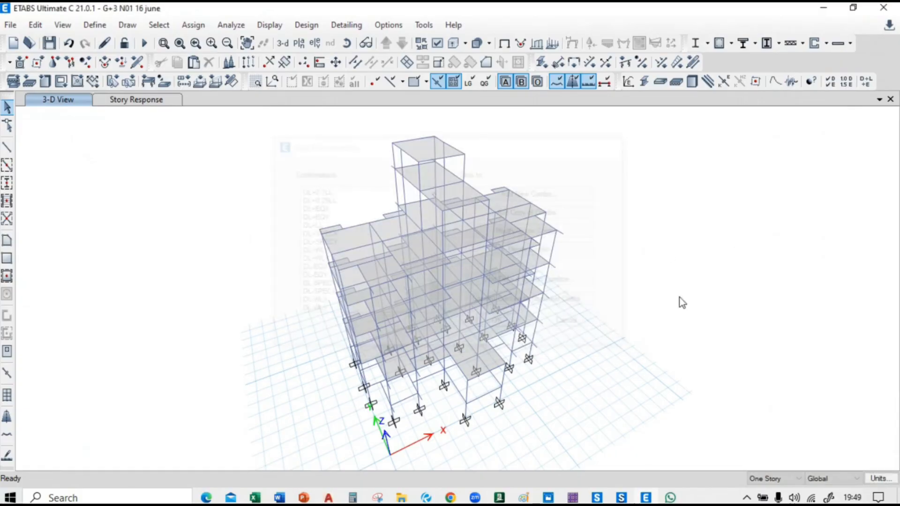
Run the analysis of the G+3 model with the cleaned-up load combinations.
{"action": "left_click", "coordinate": [347, 43]}
{"action": "mouse_move", "coordinate": [727, 257]}
{"action": "left_mouse_down"}
{"action": "mouse_move", "coordinate": [492, 235]}
{"action": "mouse_move", "coordinate": [534, 384]}
{"action": "mouse_move", "coordinate": [603, 281]}
{"action": "mouse_move", "coordinate": [709, 205]}
{"action": "mouse_move", "coordinate": [776, 268]}
{"action": "mouse_move", "coordinate": [713, 259]}
{"action": "mouse_move", "coordinate": [705, 178]}
{"action": "mouse_move", "coordinate": [704, 265]}
{"action": "mouse_move", "coordinate": [792, 275]}
{"action": "mouse_move", "coordinate": [729, 261]}
{"action": "left_mouse_up"}
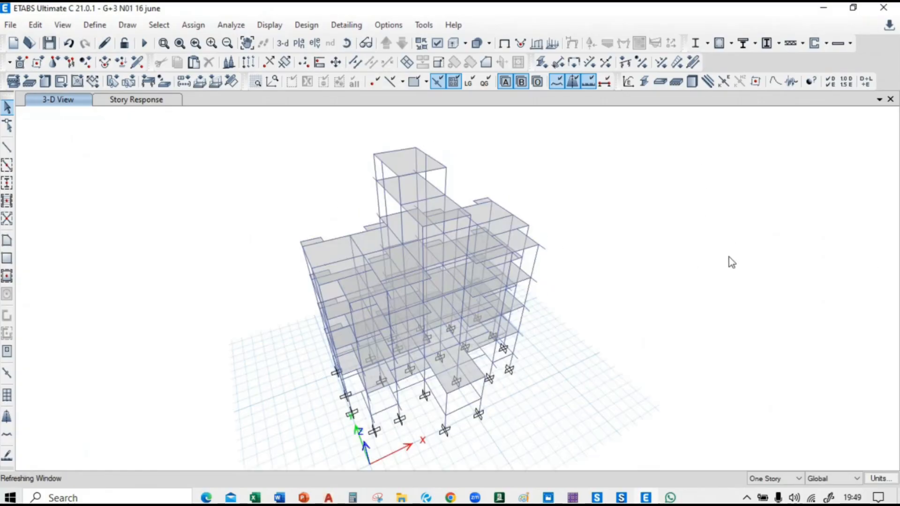
{"action": "left_click_drag", "start_coordinate": [609, 326], "coordinate": [624, 292]}
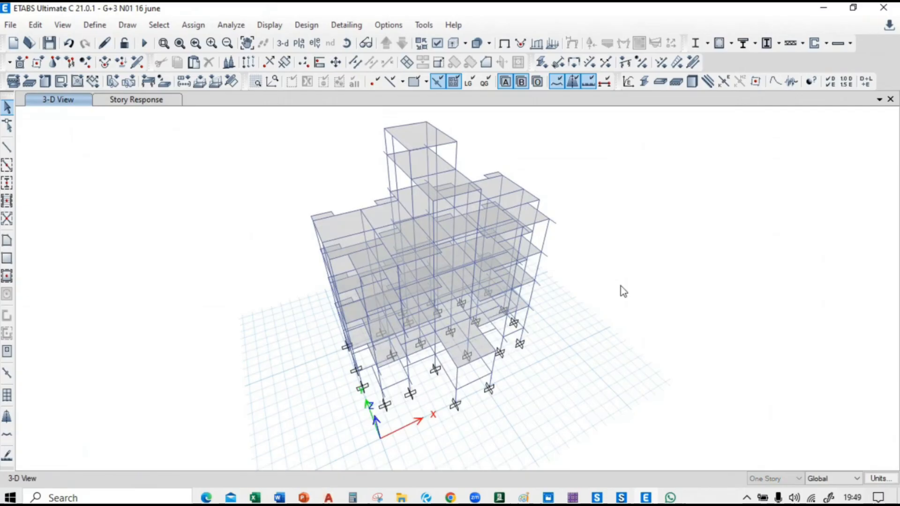
{"action": "left_click", "coordinate": [145, 44]}
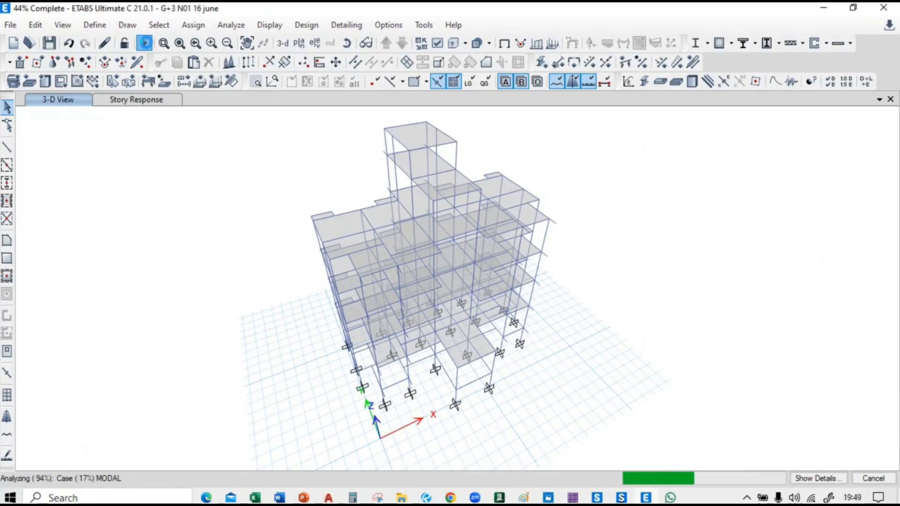
{"action": "left_click", "coordinate": [145, 43]}
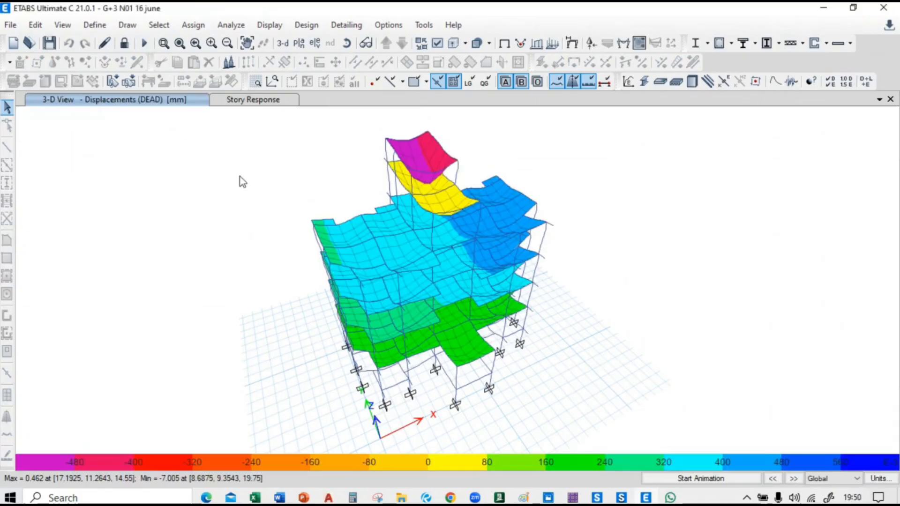
Display the deformed shape for wind case WLY, step 1, with Displacement UY contours.
{"action": "middle_click_drag", "start_coordinate": [235, 222], "coordinate": [291, 223]}
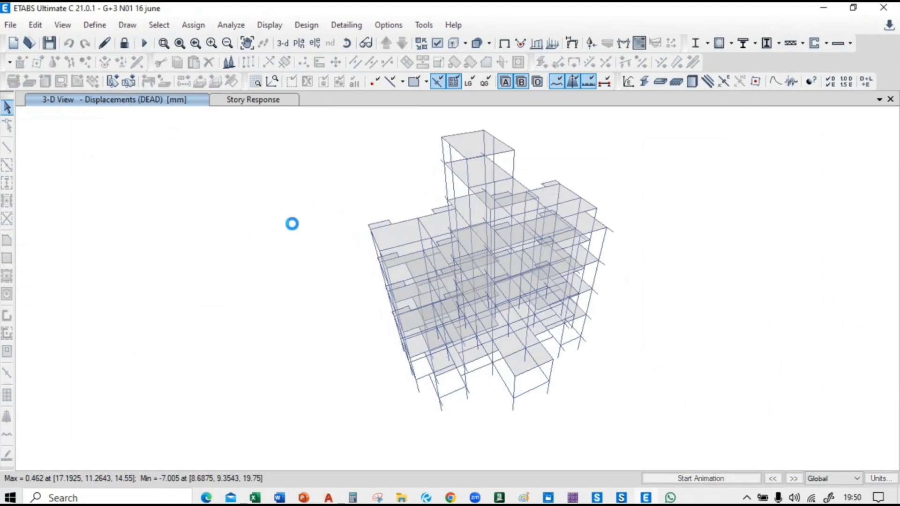
{"action": "left_click", "coordinate": [607, 41]}
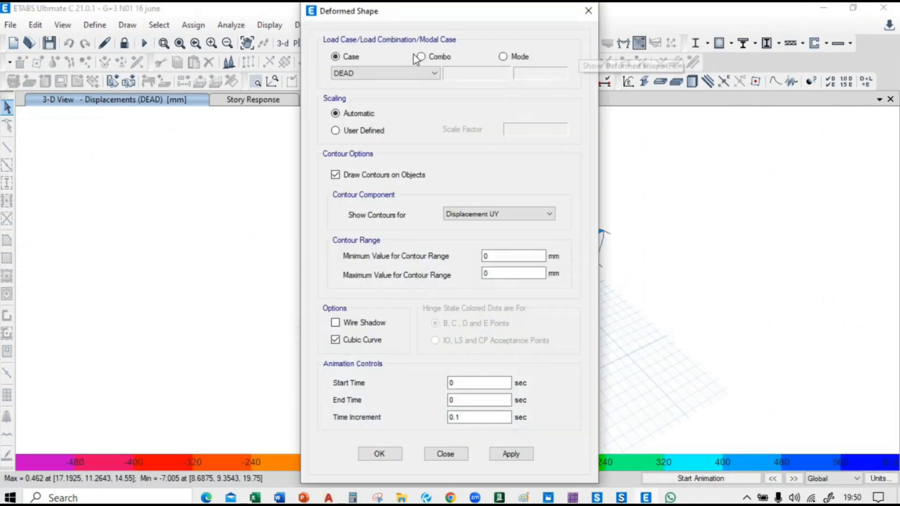
{"action": "left_click_drag", "start_coordinate": [422, 19], "coordinate": [156, 21]}
{"action": "left_click", "coordinate": [141, 73]}
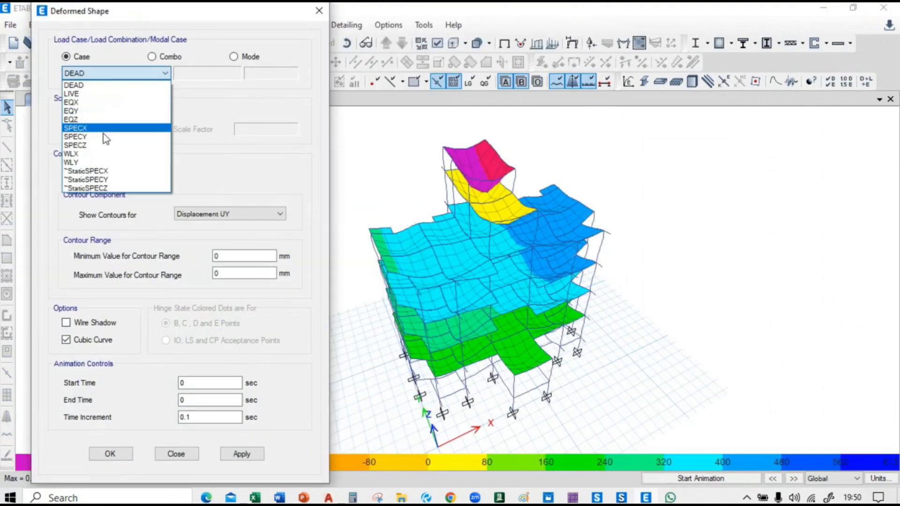
{"action": "left_click", "coordinate": [104, 165]}
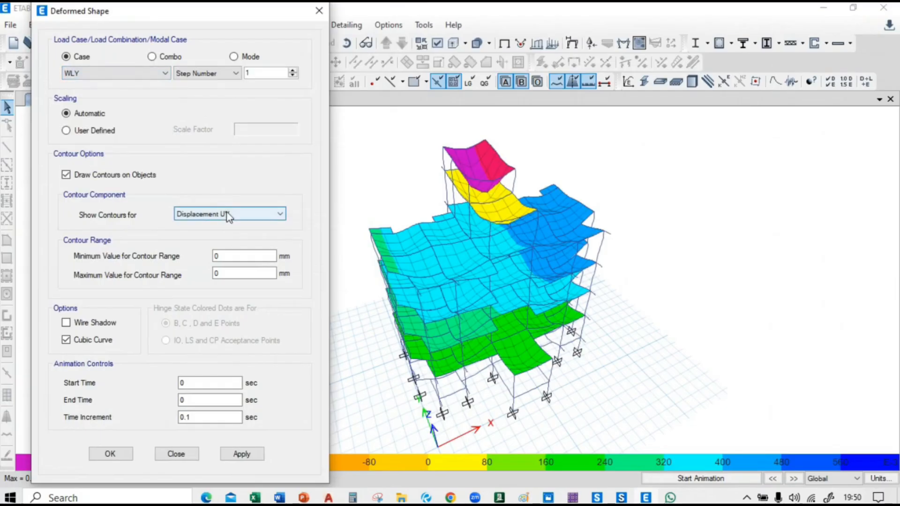
{"action": "left_click", "coordinate": [242, 454]}
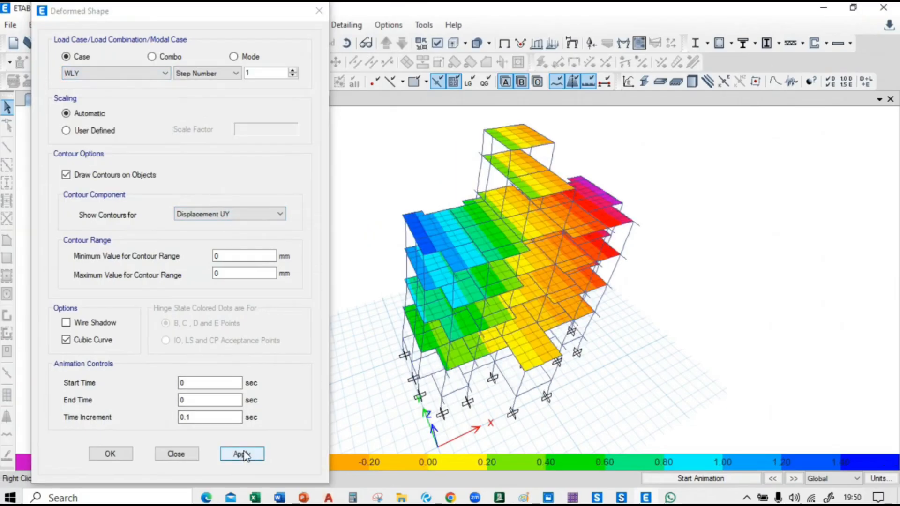
{"action": "left_click", "coordinate": [347, 43]}
{"action": "left_click_drag", "start_coordinate": [743, 351], "coordinate": [709, 328]}
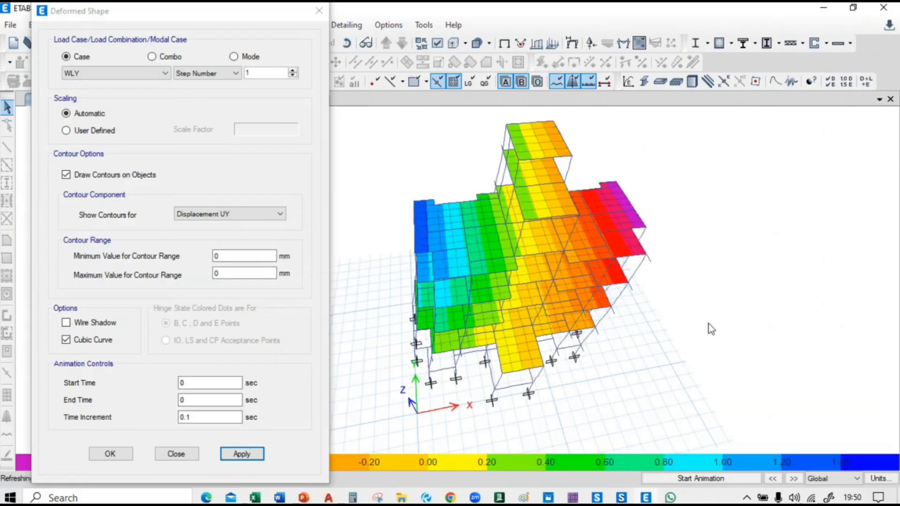
Review the WLY deformed shape with Displacement UX contours and with Displacement UZ contours.
{"action": "left_click", "coordinate": [231, 216]}
{"action": "left_click", "coordinate": [213, 219]}
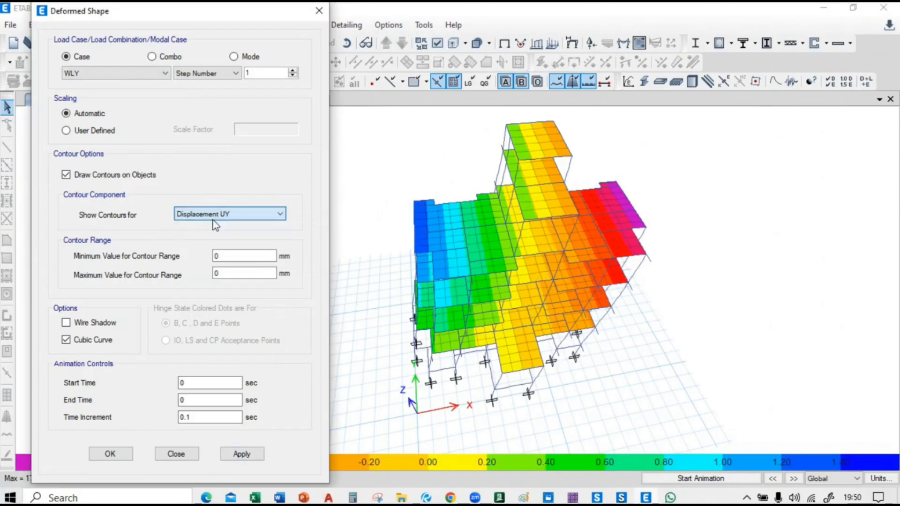
{"action": "left_click", "coordinate": [202, 211]}
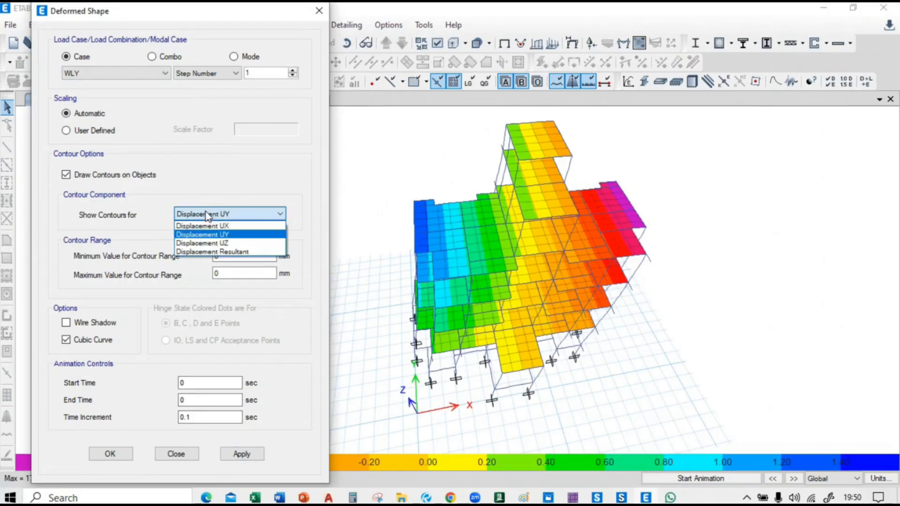
{"action": "left_click", "coordinate": [213, 224]}
{"action": "left_click", "coordinate": [242, 454]}
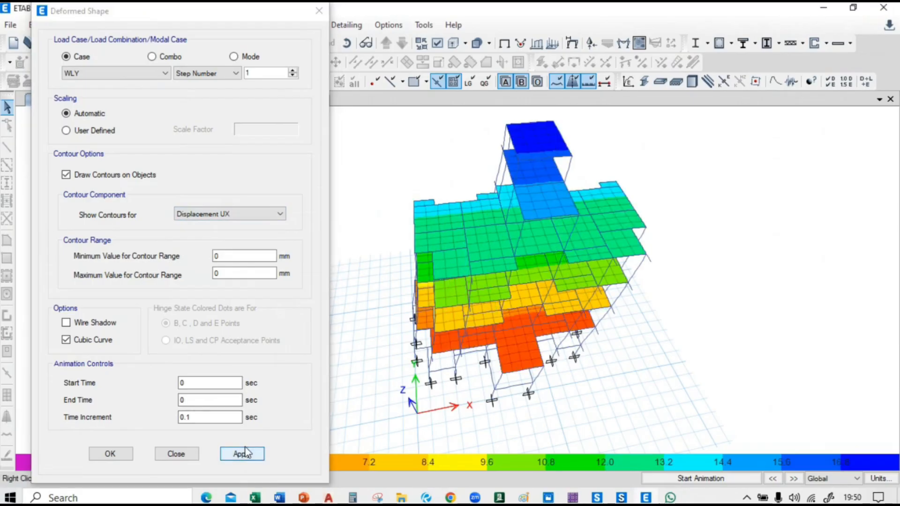
{"action": "left_click", "coordinate": [212, 216]}
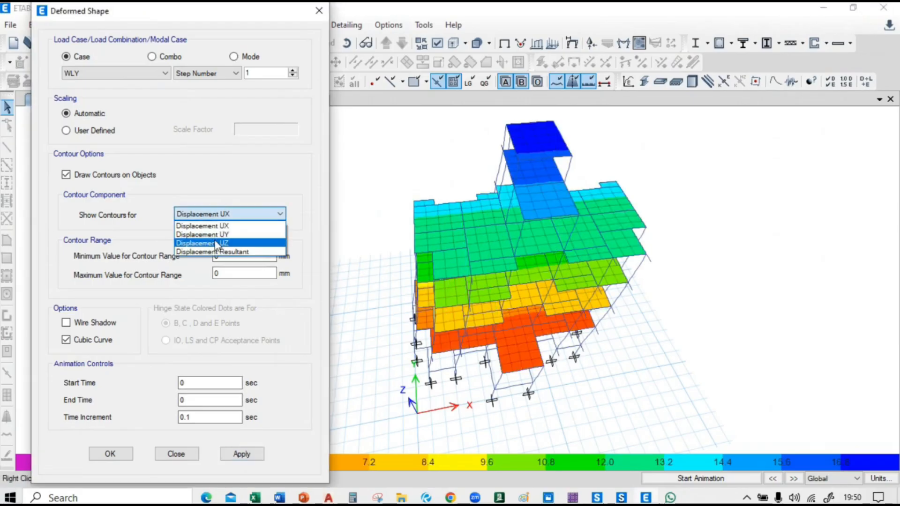
{"action": "left_click", "coordinate": [215, 243]}
{"action": "left_click", "coordinate": [242, 452]}
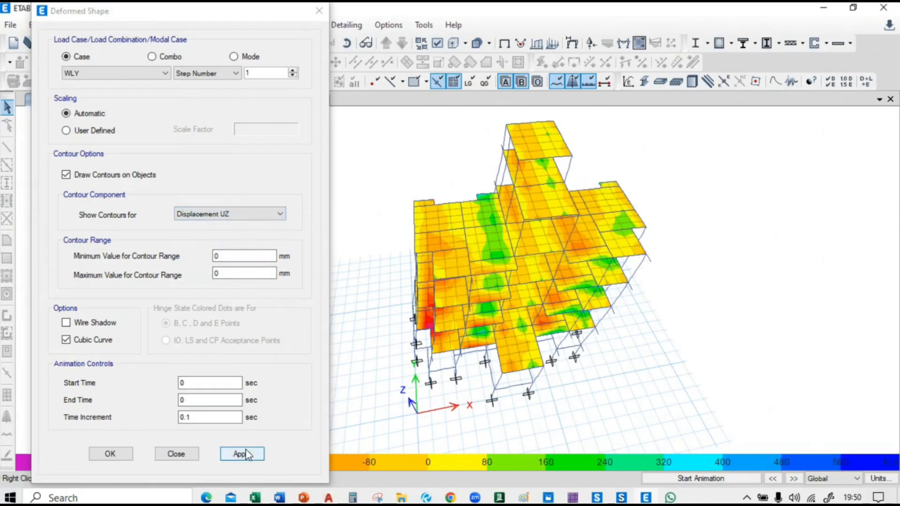
Change the deformed shape to wind case WLX and show its Displacement UY contours.
{"action": "left_click", "coordinate": [204, 215]}
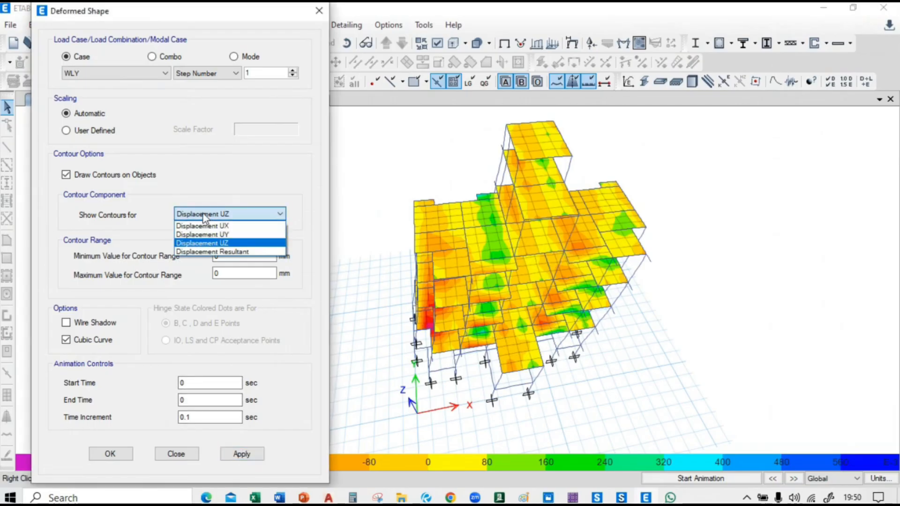
{"action": "left_click", "coordinate": [107, 72]}
{"action": "left_click", "coordinate": [106, 72]}
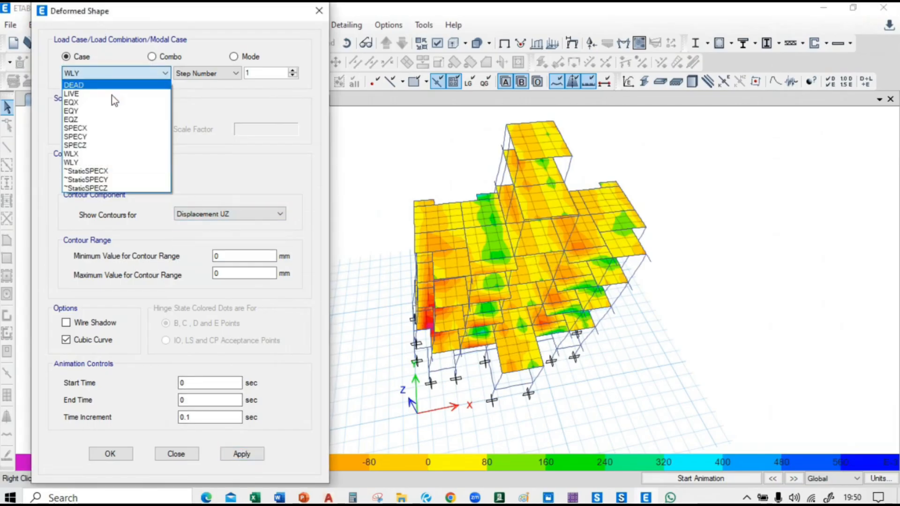
{"action": "left_click", "coordinate": [116, 155]}
{"action": "left_click", "coordinate": [212, 214]}
{"action": "left_click", "coordinate": [214, 234]}
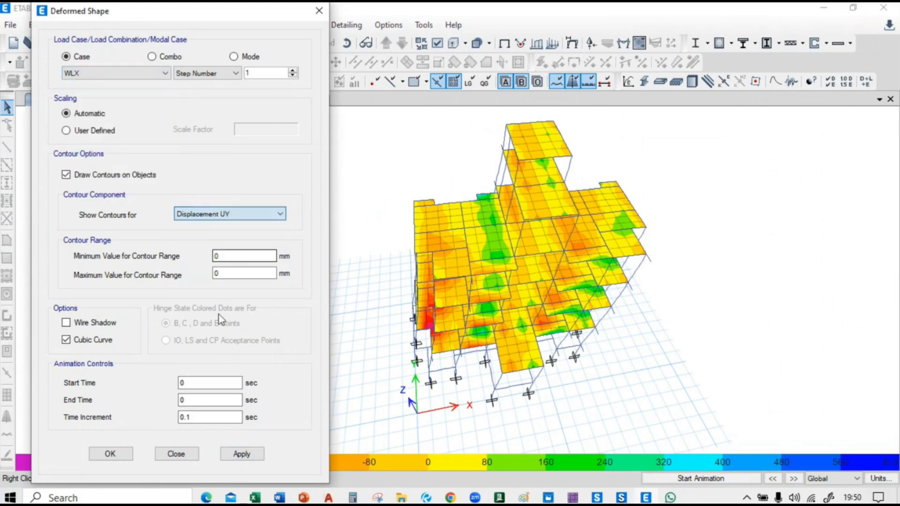
{"action": "left_click", "coordinate": [242, 454]}
Review the WLX deformed shape with Displacement UX and Displacement UZ contours and close the deformed shape settings.
{"action": "left_click", "coordinate": [226, 215]}
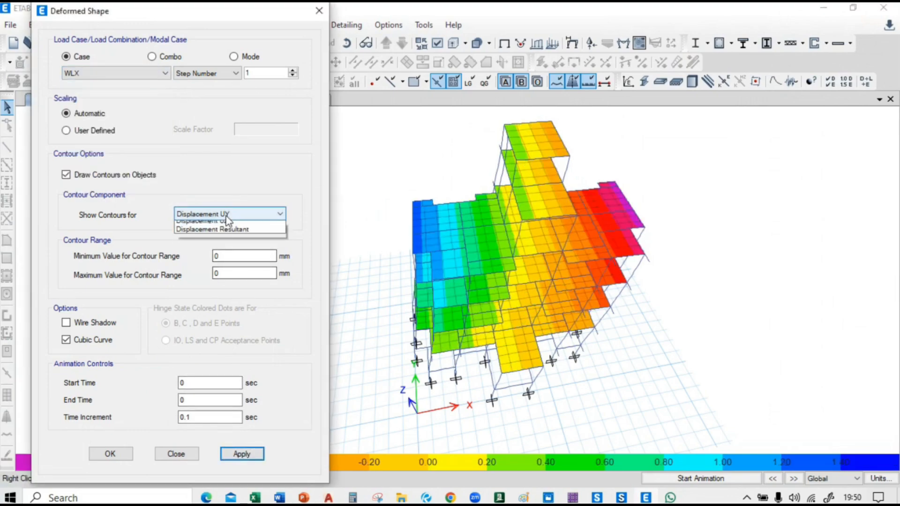
{"action": "left_click", "coordinate": [227, 219]}
{"action": "left_click", "coordinate": [242, 454]}
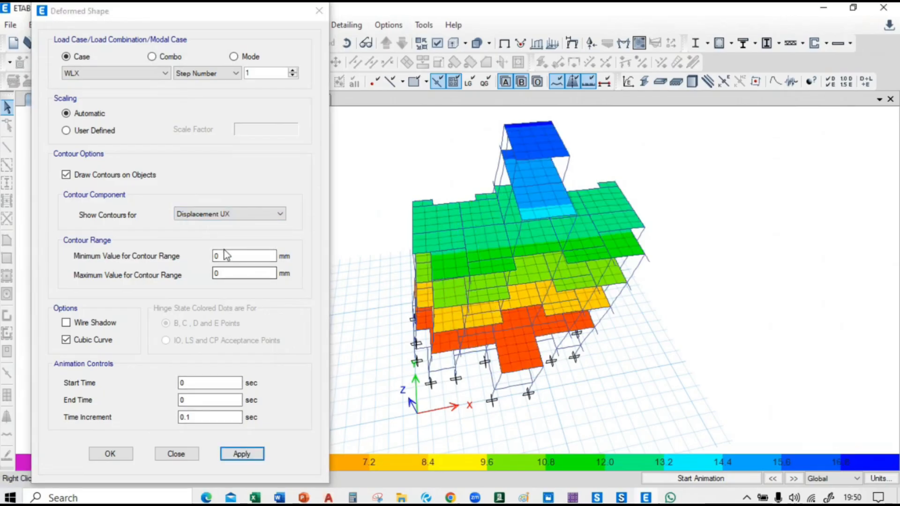
{"action": "left_click", "coordinate": [227, 214]}
{"action": "left_click", "coordinate": [215, 244]}
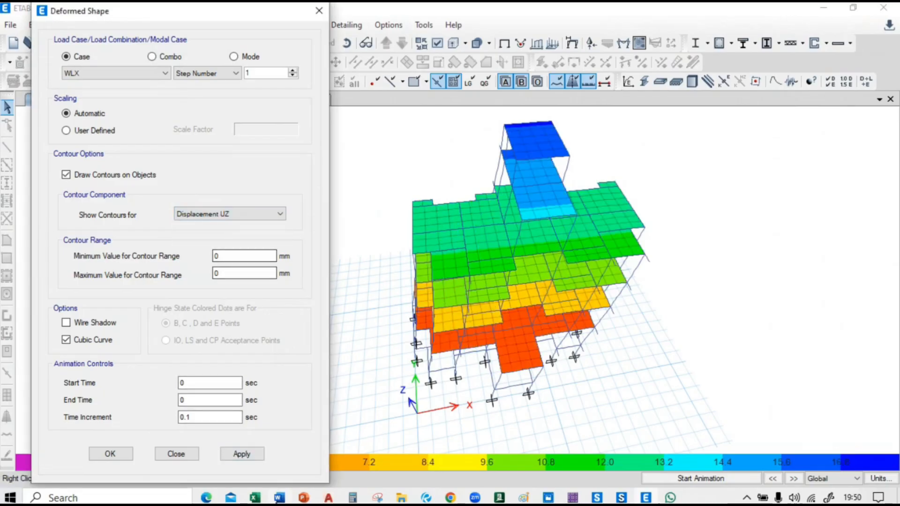
{"action": "left_click", "coordinate": [247, 455]}
{"action": "left_click", "coordinate": [176, 454]}
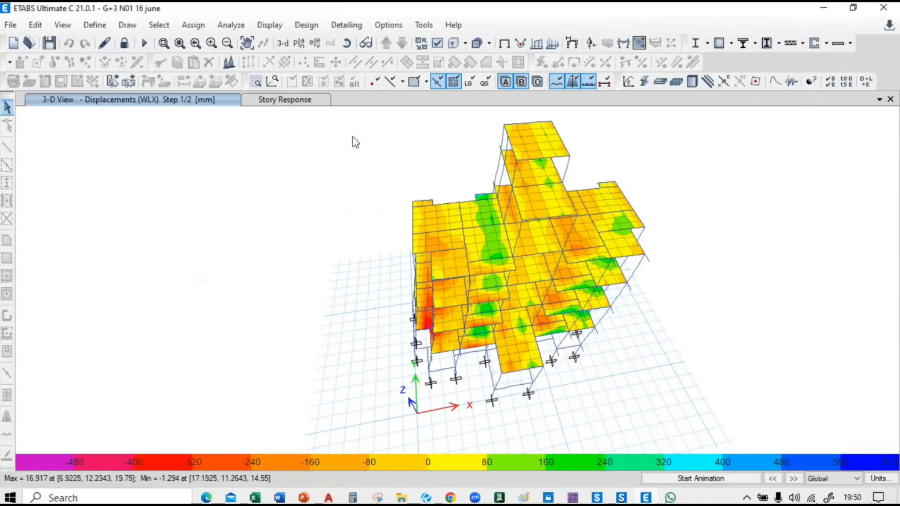
Return the 3-D view to the undeformed shape and inspect the whole building at an angle.
{"action": "left_click", "coordinate": [504, 43]}
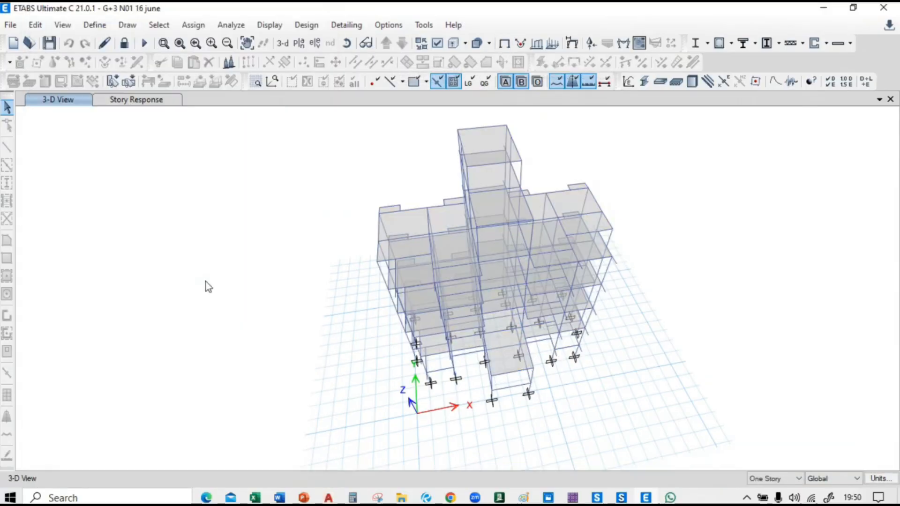
{"action": "middle_click_drag", "start_coordinate": [207, 285], "coordinate": [273, 197], "text": "shift"}
{"action": "left_click", "coordinate": [347, 43]}
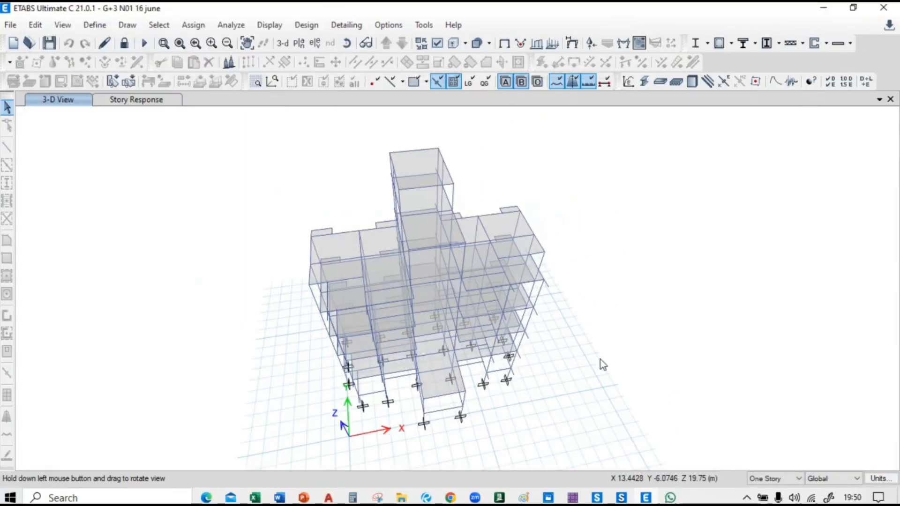
{"action": "mouse_move", "coordinate": [601, 359]}
{"action": "left_mouse_down"}
{"action": "mouse_move", "coordinate": [612, 278]}
{"action": "mouse_move", "coordinate": [669, 339]}
{"action": "mouse_move", "coordinate": [645, 343]}
{"action": "left_mouse_up"}
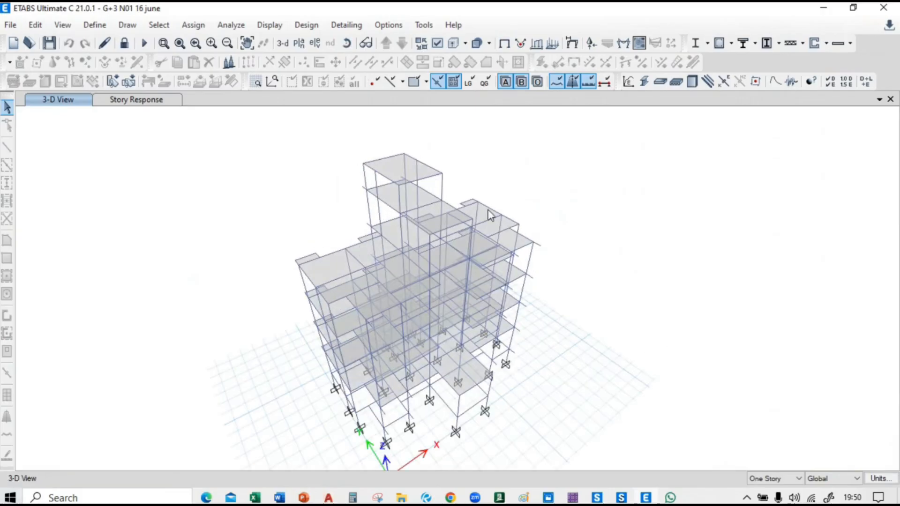
Switch to Snipping Tool, close the annotated Maximum Story Displacement snip and return to the ETABS model.
{"action": "key", "text": "alt+Tab"}
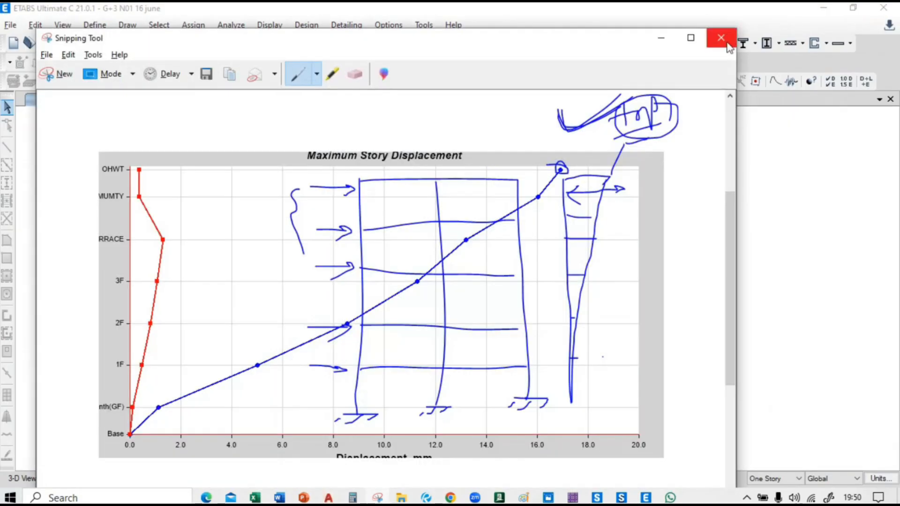
{"action": "left_click", "coordinate": [728, 45]}
{"action": "left_click", "coordinate": [440, 286]}
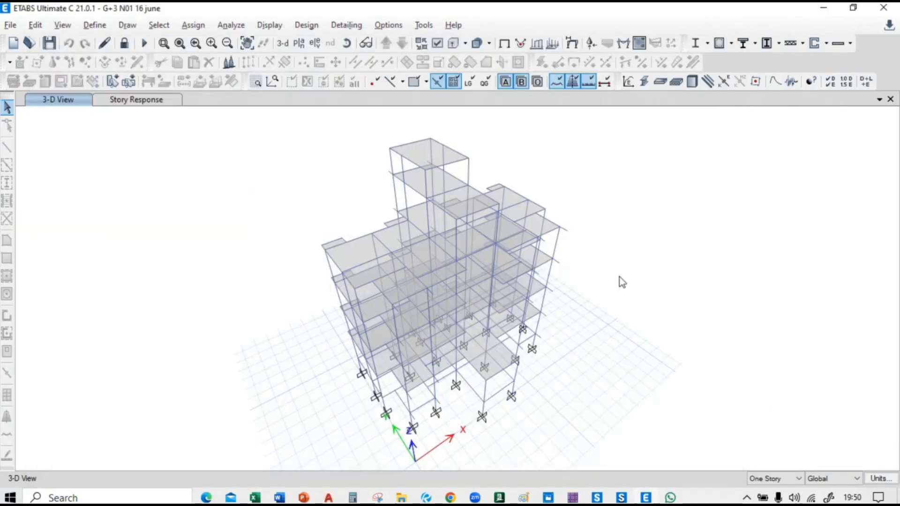
Review the displacement limits on the Stability Checks slide, return to the ETABS model and switch to Calculator.
{"action": "key", "text": "alt+Tab"}
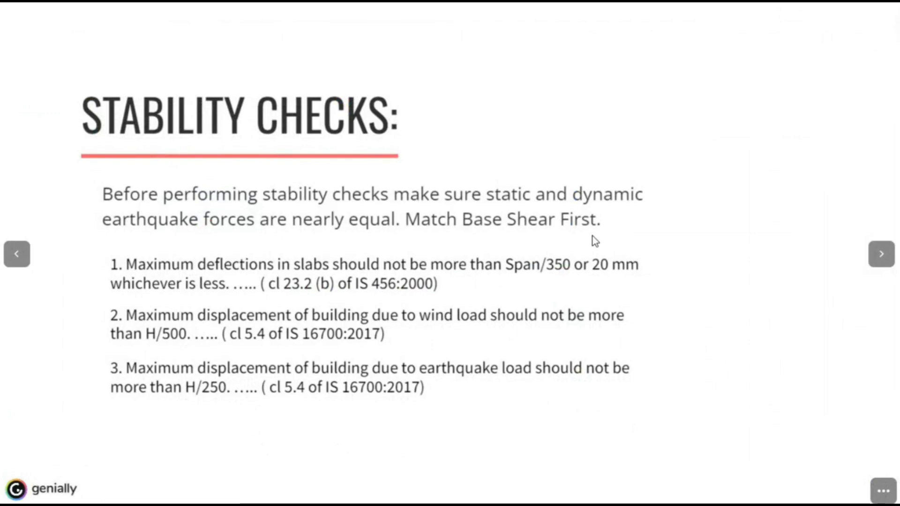
{"action": "key", "text": "alt+Tab"}
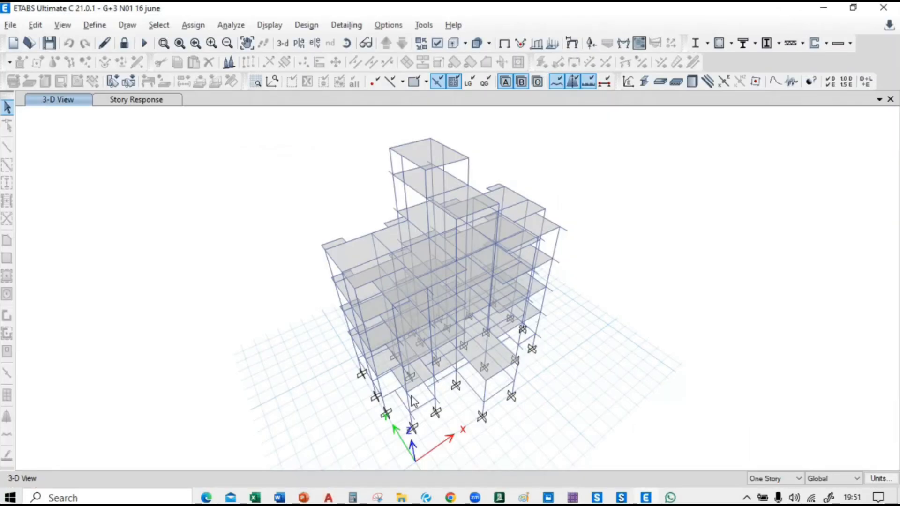
{"action": "mouse_move", "coordinate": [353, 496]}
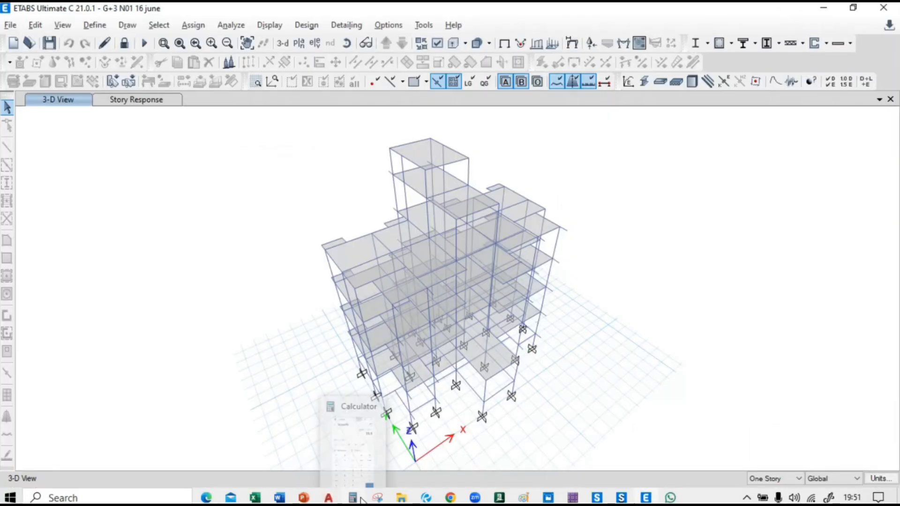
{"action": "left_click", "coordinate": [348, 430]}
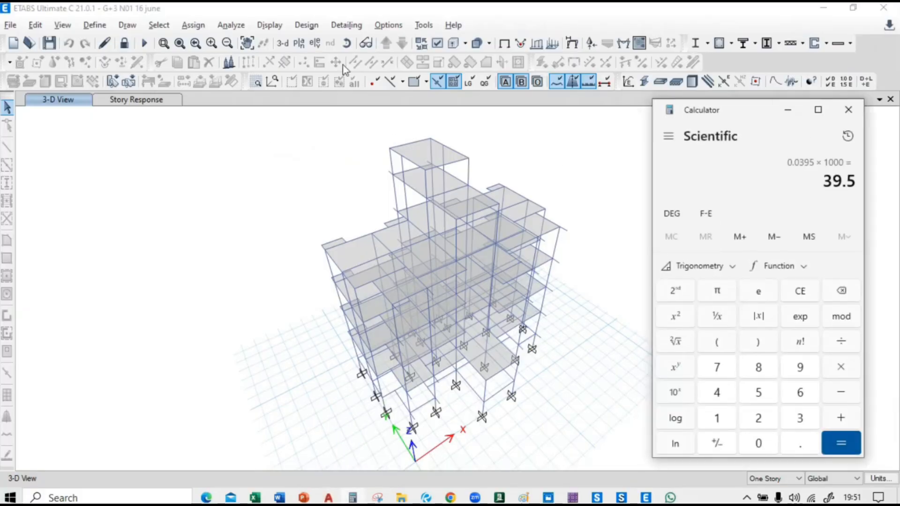
Show the OHWT story in plan view to read the building's top elevation, and switch to Calculator.
{"action": "left_click", "coordinate": [299, 43]}
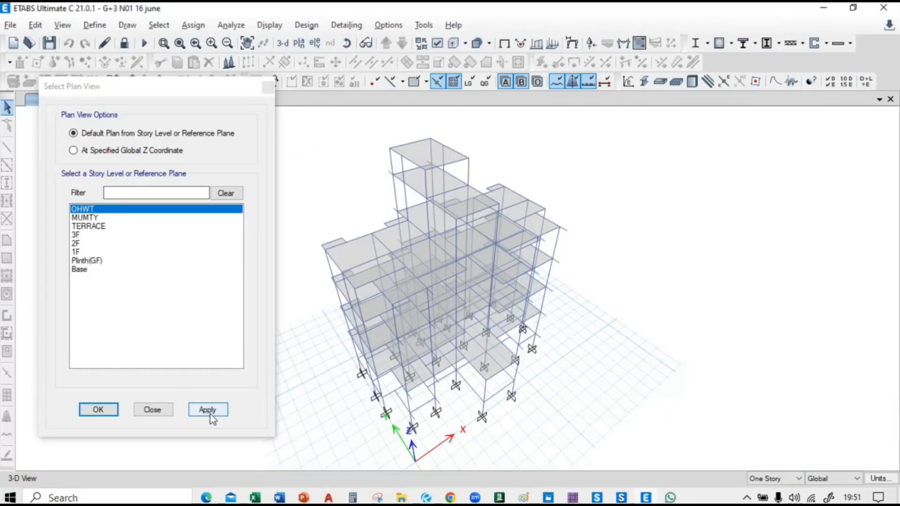
{"action": "left_click", "coordinate": [210, 415]}
{"action": "left_click", "coordinate": [105, 411]}
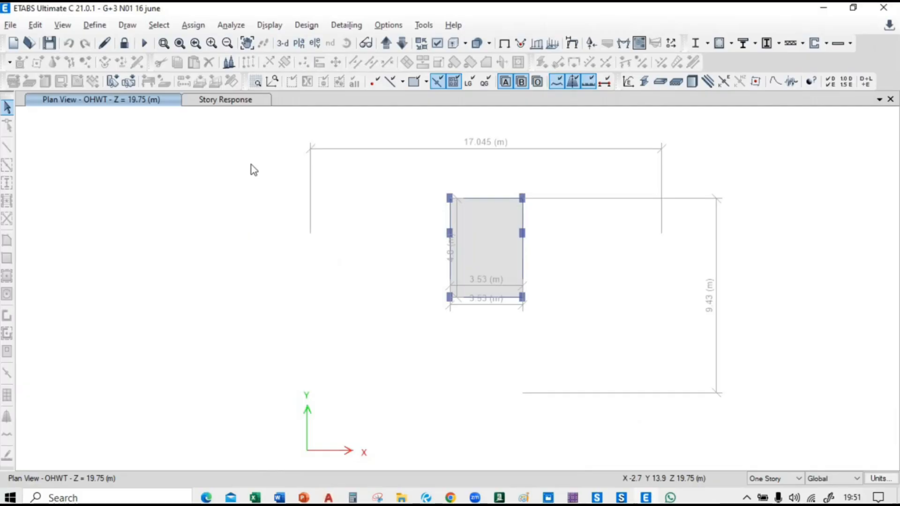
{"action": "mouse_move", "coordinate": [353, 496]}
{"action": "left_click", "coordinate": [353, 431]}
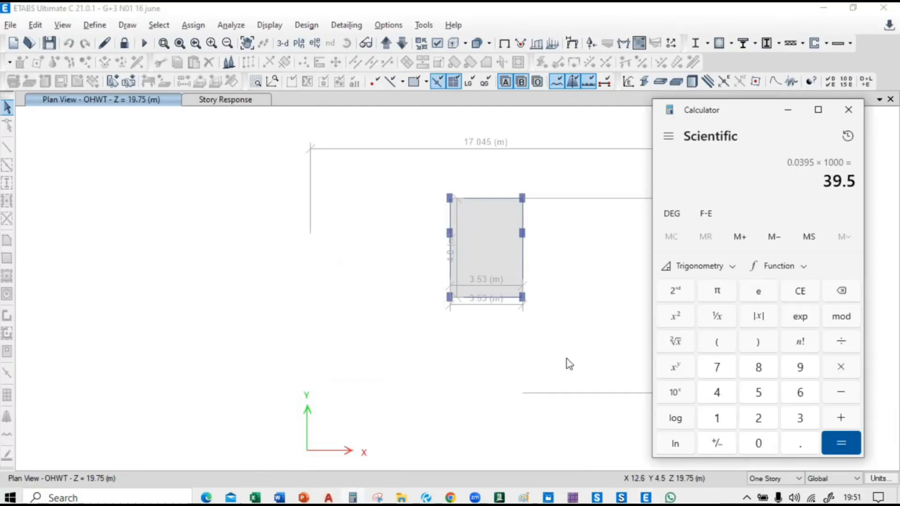
Calculate the allowable displacement in Calculator as 19.75 ÷ 250, multiplied by 1000, and close the calculator.
{"action": "type", "text": "19.75 ÷ "}
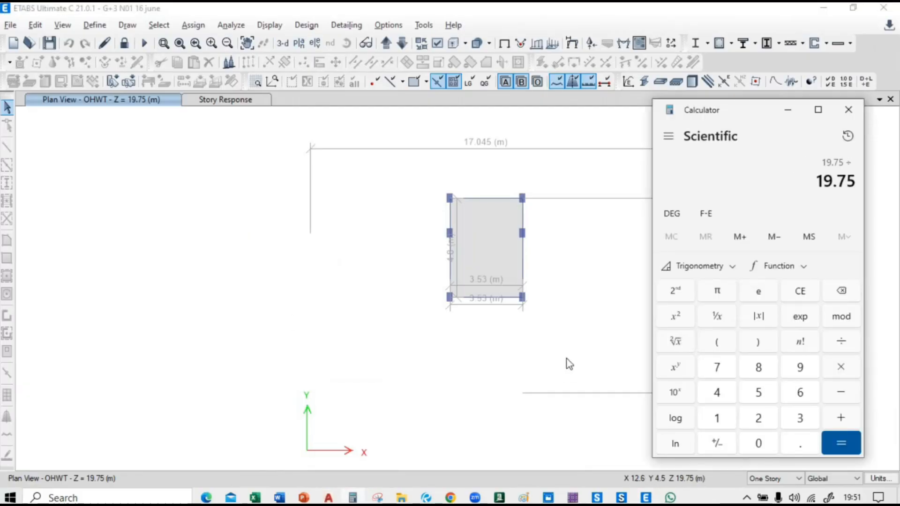
{"action": "type", "text": "2"}
{"action": "key", "text": "Return"}
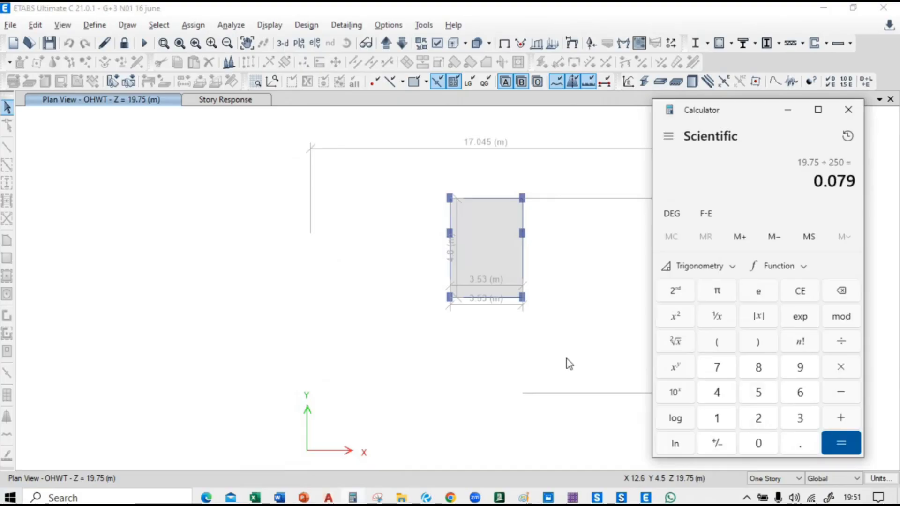
{"action": "type", "text": "1000"}
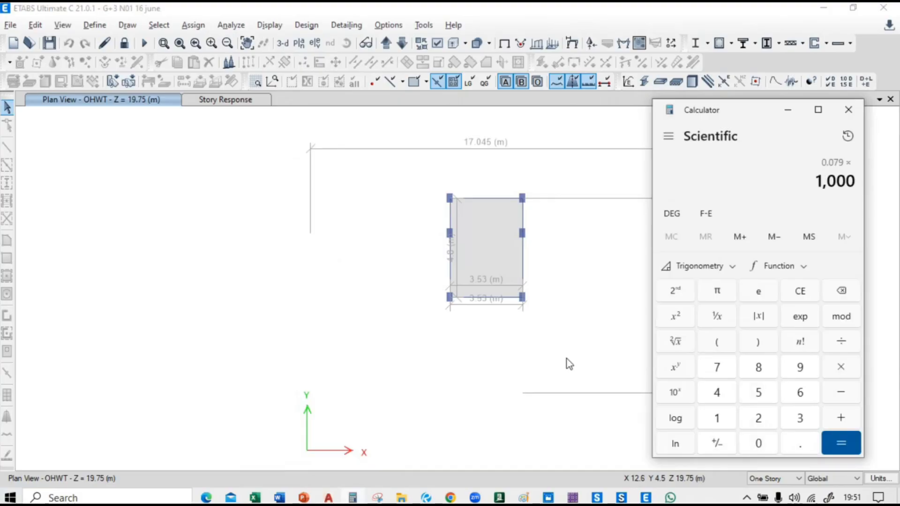
{"action": "key", "text": "Return"}
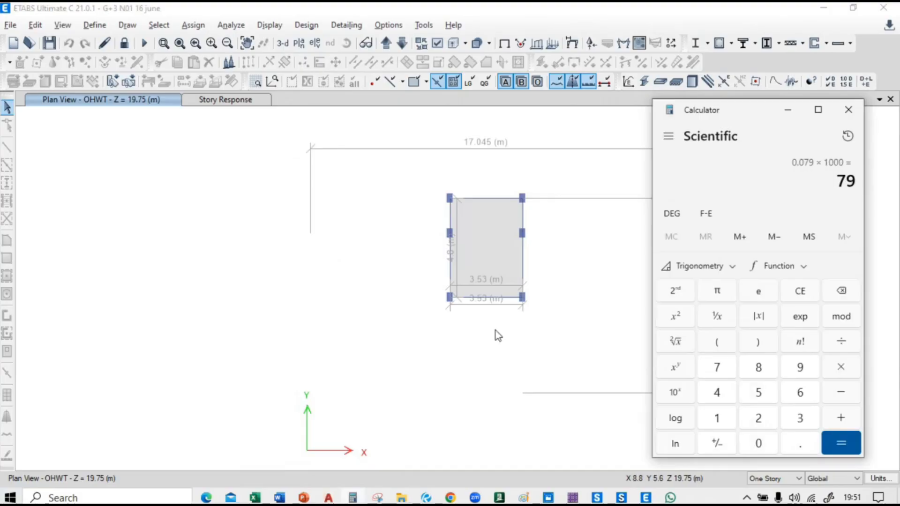
{"action": "left_click", "coordinate": [842, 111]}
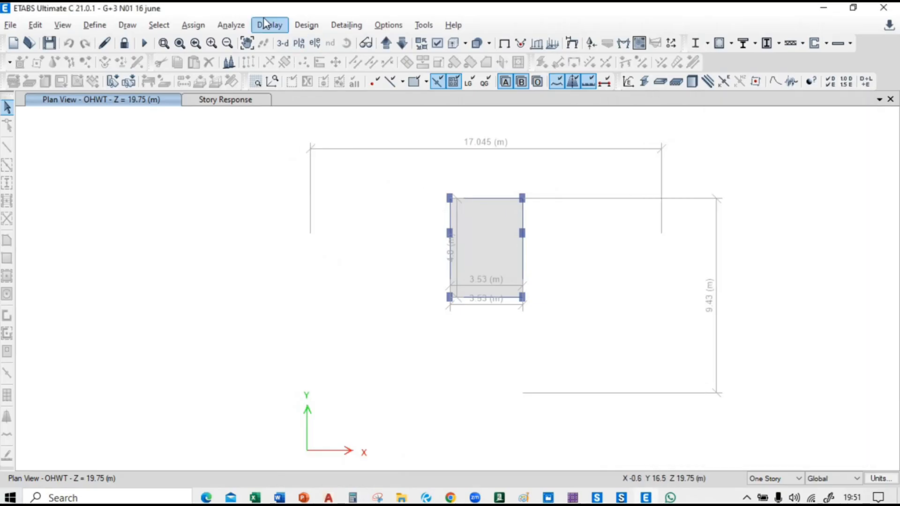
Open a new story response plot in ETABS showing maximum story displacement for the SPECX load case.
{"action": "middle_click_drag", "start_coordinate": [363, 219], "coordinate": [314, 238]}
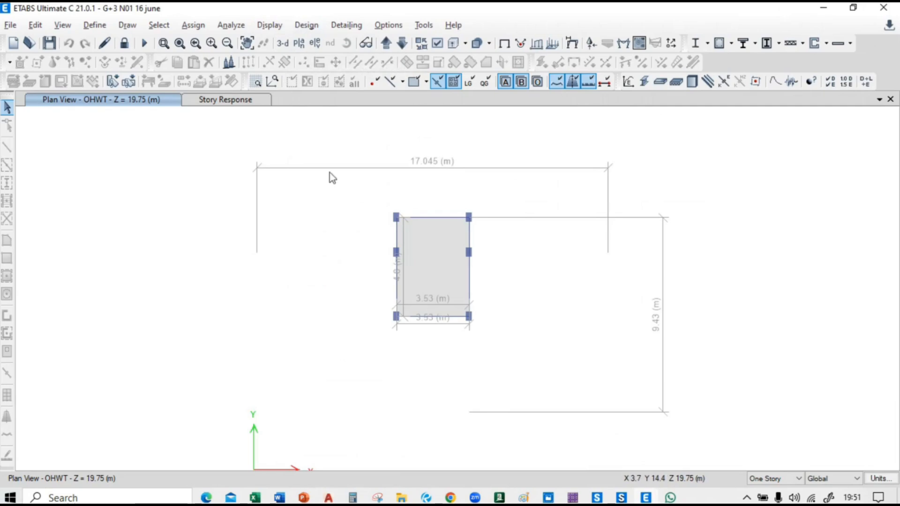
{"action": "left_click", "coordinate": [275, 26]}
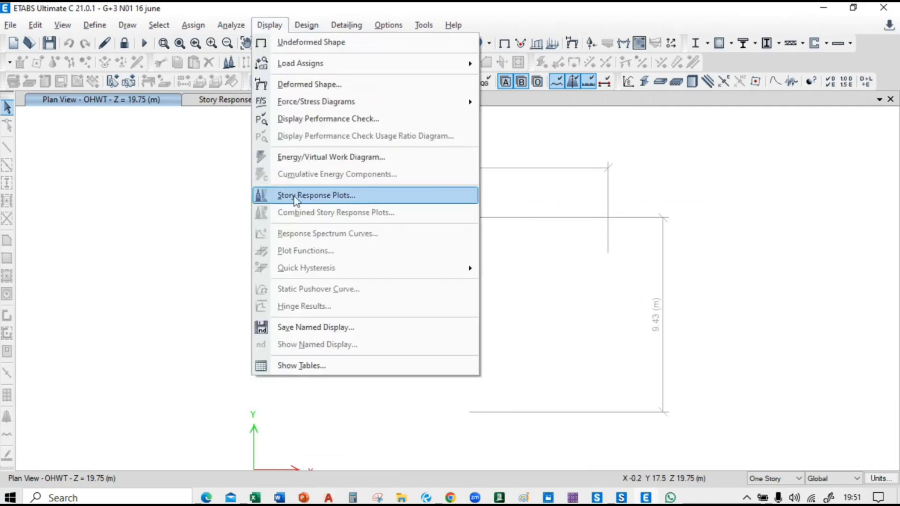
{"action": "left_click", "coordinate": [352, 201]}
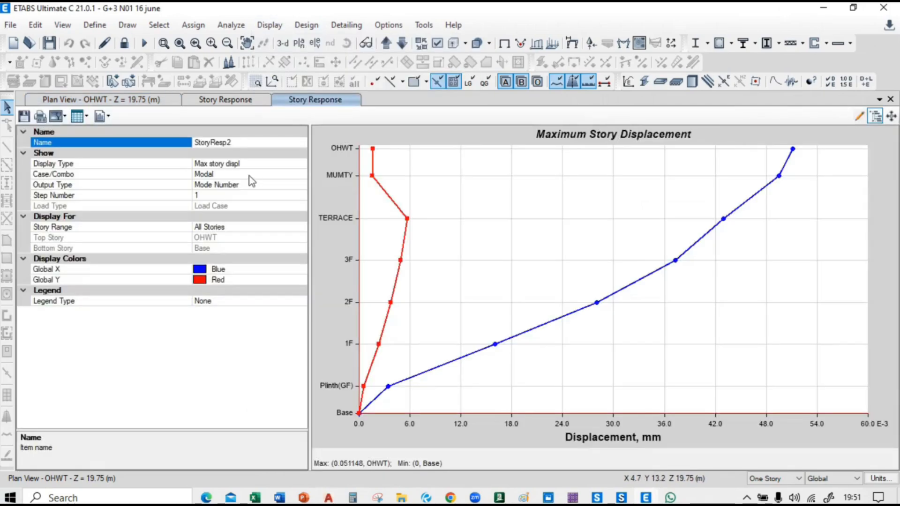
{"action": "left_click", "coordinate": [239, 165]}
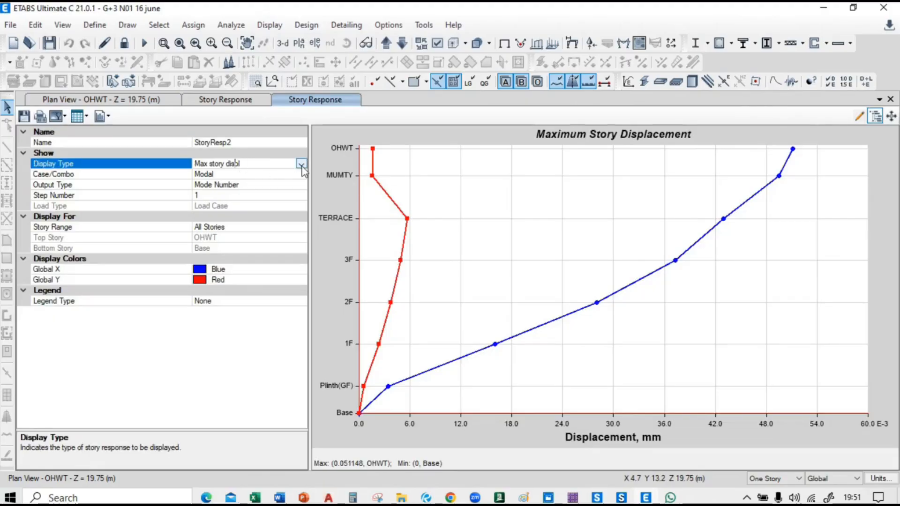
{"action": "left_click", "coordinate": [301, 164]}
{"action": "left_click", "coordinate": [231, 224]}
{"action": "left_click", "coordinate": [247, 174]}
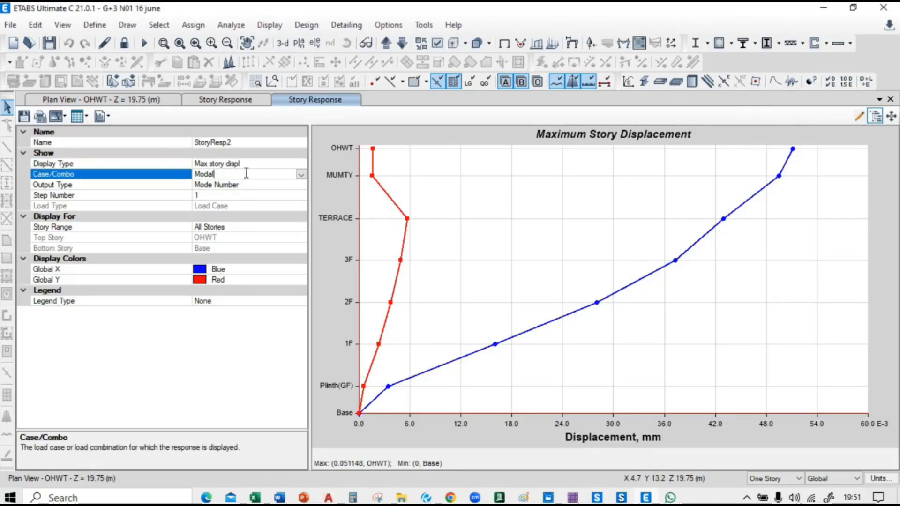
{"action": "left_click", "coordinate": [301, 175]}
{"action": "scroll", "coordinate": [247, 274], "scroll_direction": "down", "scroll_amount": 2}
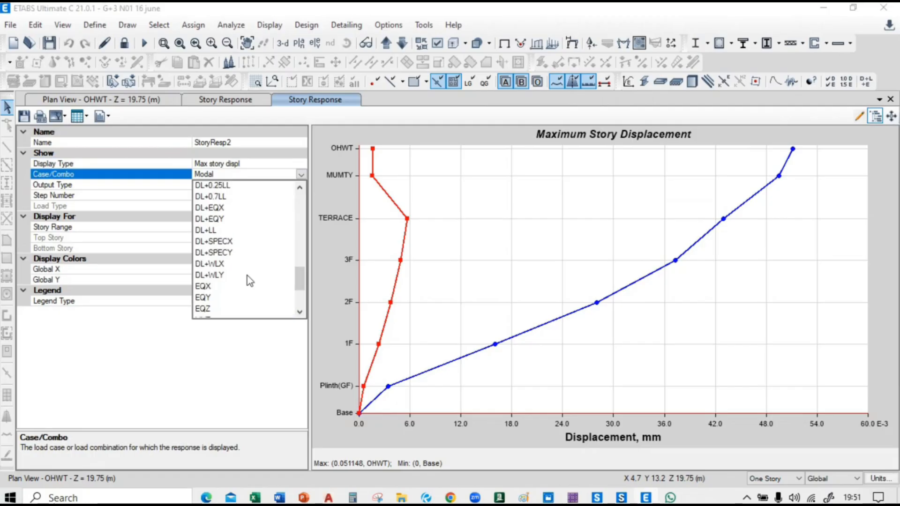
{"action": "left_click", "coordinate": [208, 266]}
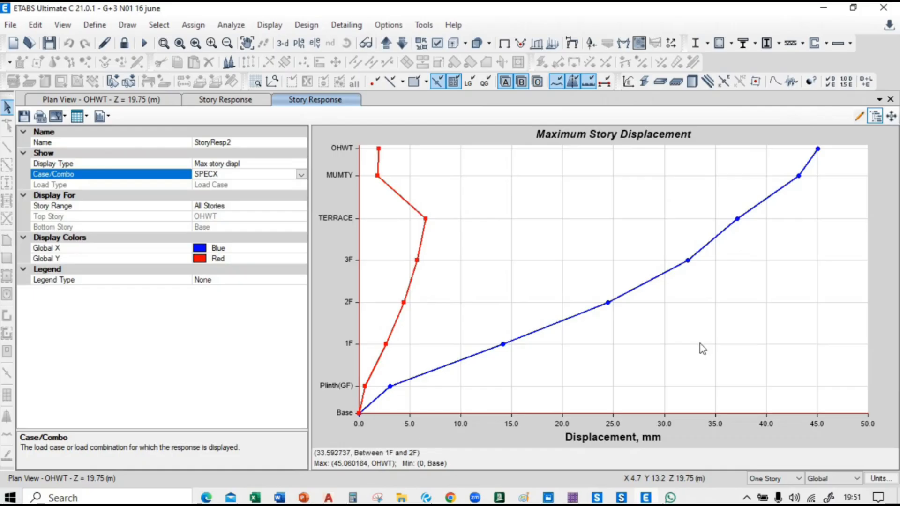
Work out the displacement limit again in Calculator as 19.75 ÷ 250 × 1000 for comparison with the SPECX plot.
{"action": "left_click", "coordinate": [353, 498]}
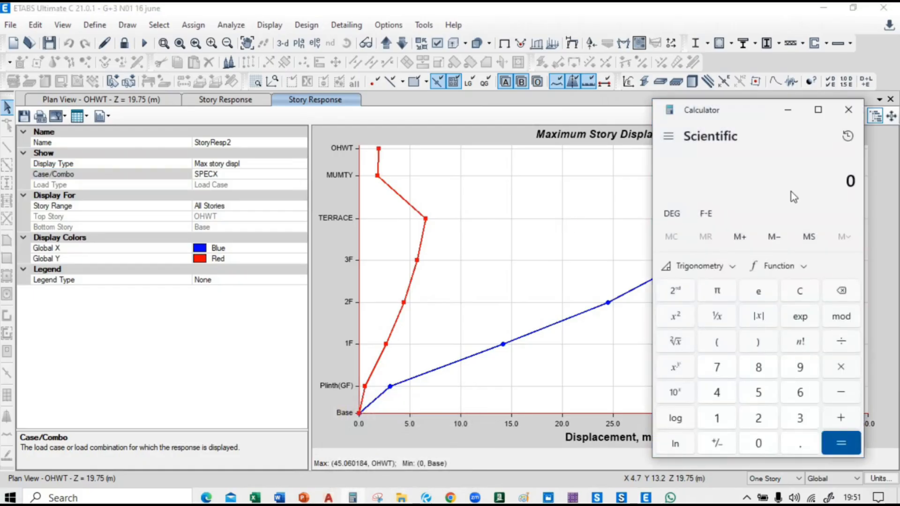
{"action": "type", "text": "19.75/250=*10"}
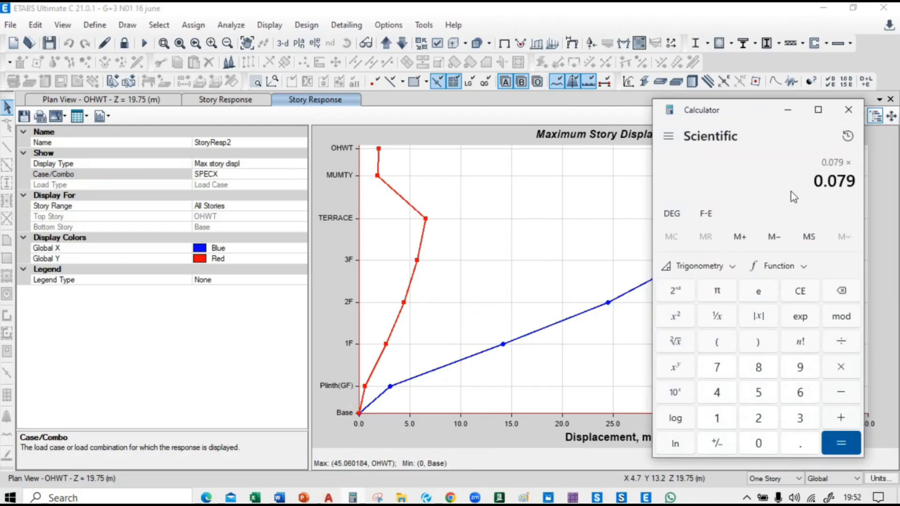
{"action": "type", "text": "00="}
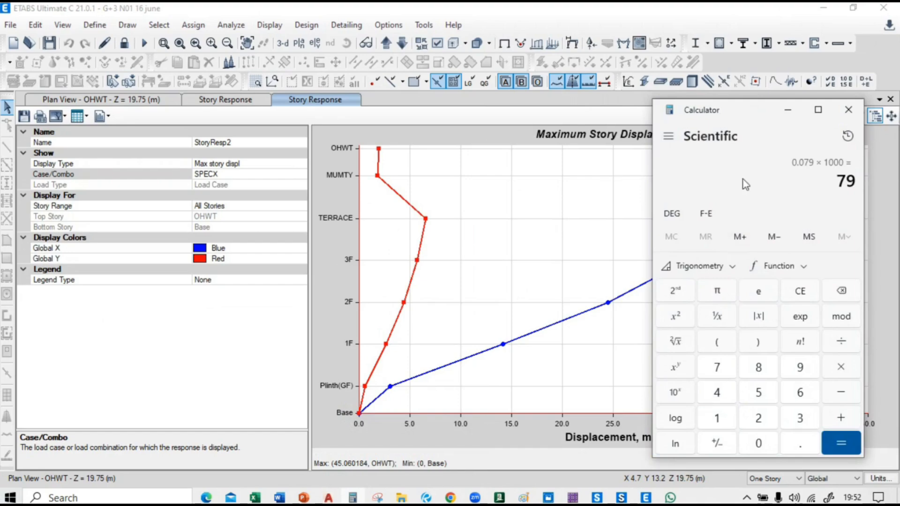
Change the ETABS story response plot to the SPECY load case and check it against the calculated limit.
{"action": "left_click", "coordinate": [259, 177]}
{"action": "left_click", "coordinate": [301, 174]}
{"action": "scroll", "coordinate": [222, 246], "scroll_direction": "down", "scroll_amount": 1}
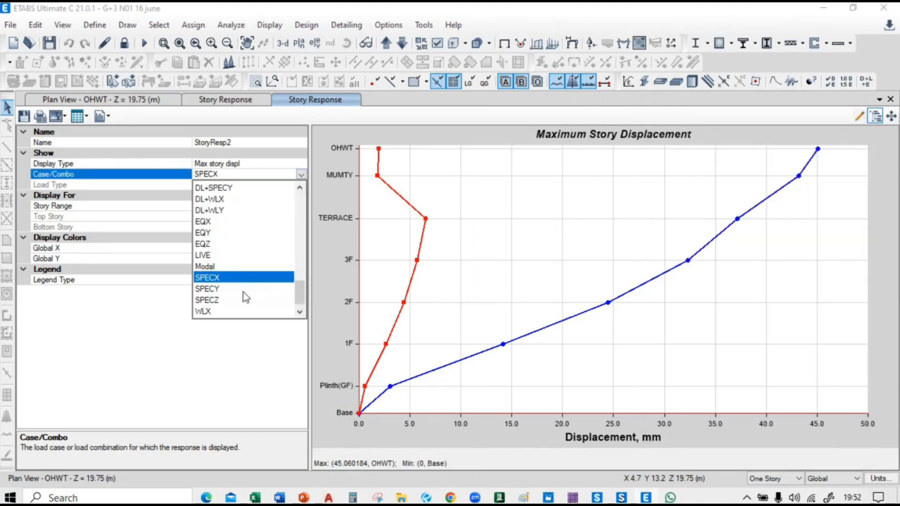
{"action": "left_click", "coordinate": [229, 291]}
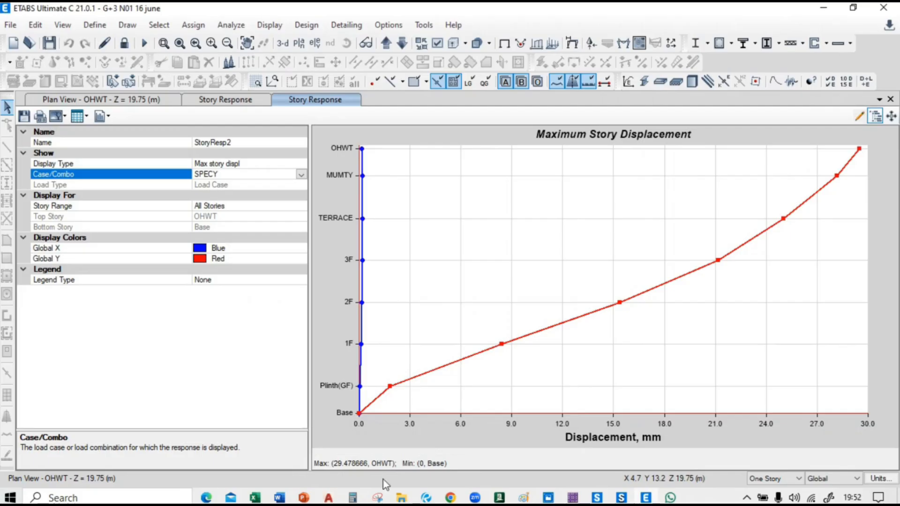
{"action": "left_click", "coordinate": [351, 498]}
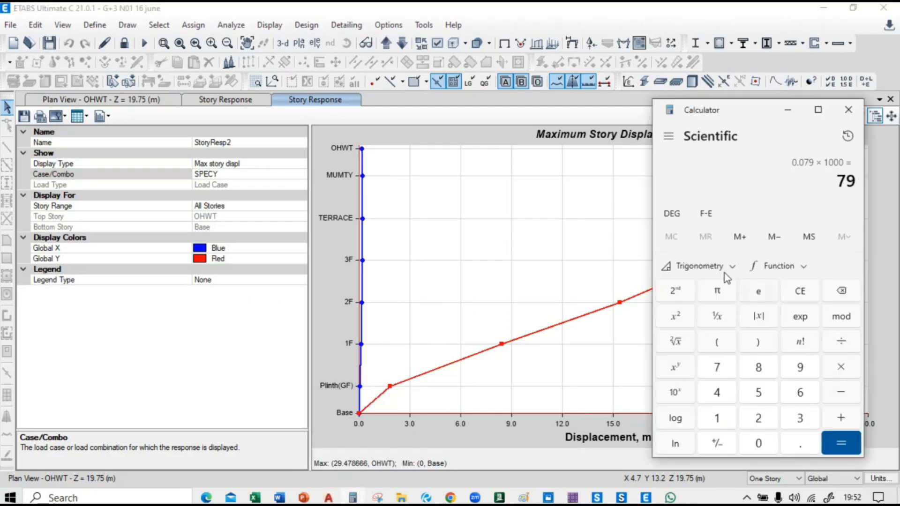
{"action": "left_click", "coordinate": [505, 206]}
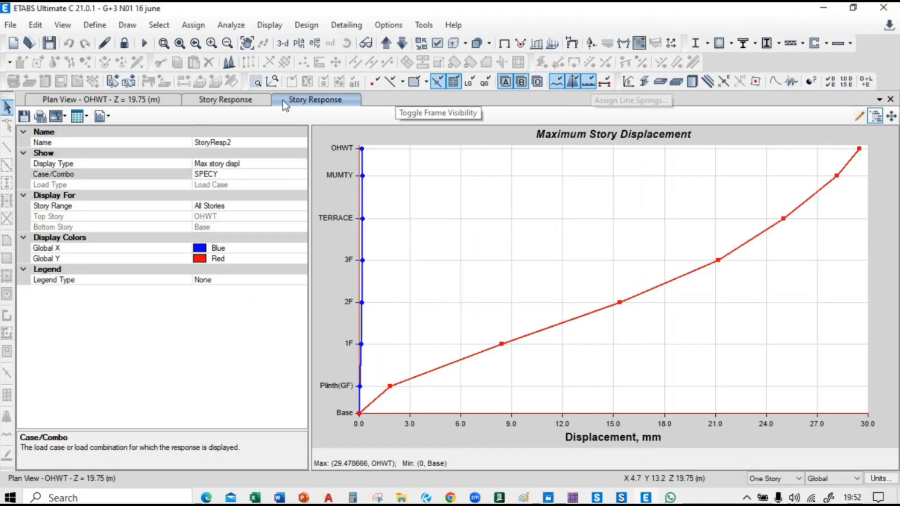
Switch the plan view to a 3-D view and close both story response plots.
{"action": "left_click", "coordinate": [203, 100]}
{"action": "left_click", "coordinate": [131, 99]}
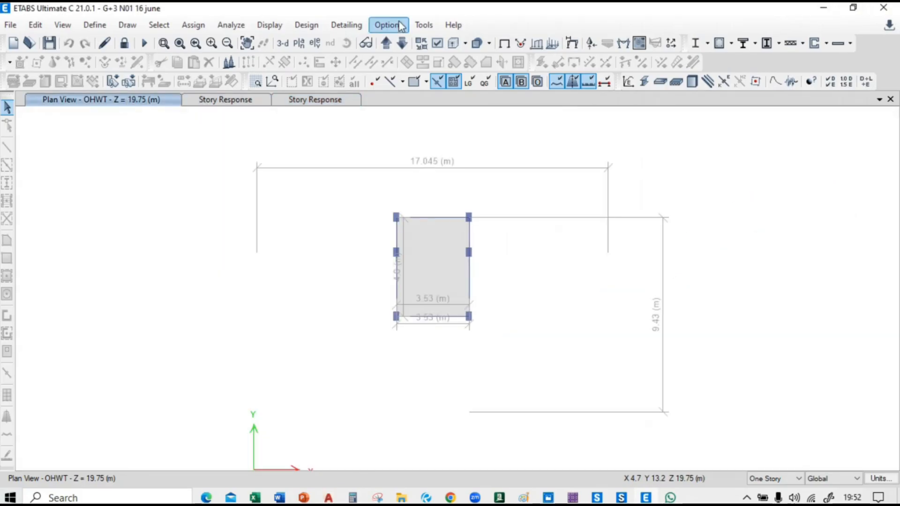
{"action": "left_click", "coordinate": [285, 48]}
{"action": "middle_click_drag", "start_coordinate": [321, 231], "coordinate": [327, 238]}
{"action": "left_click", "coordinate": [153, 100]}
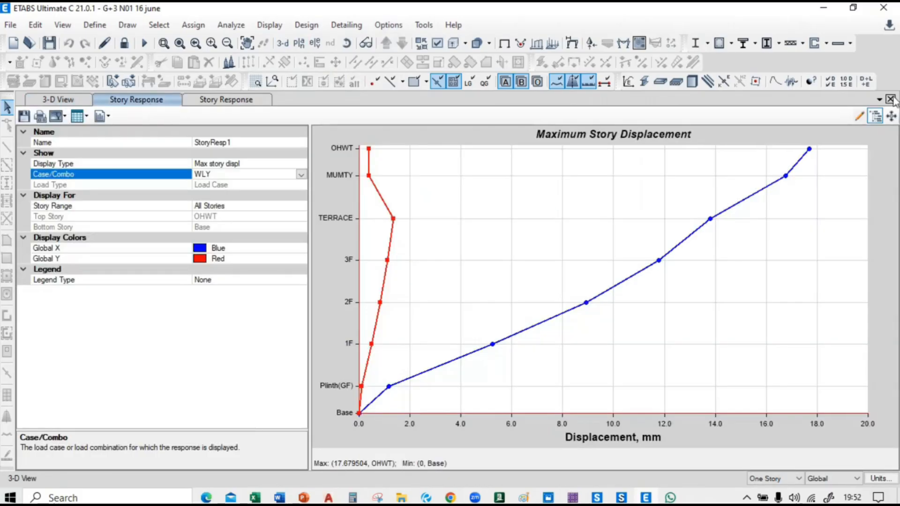
{"action": "left_click", "coordinate": [890, 100]}
{"action": "left_click", "coordinate": [150, 102]}
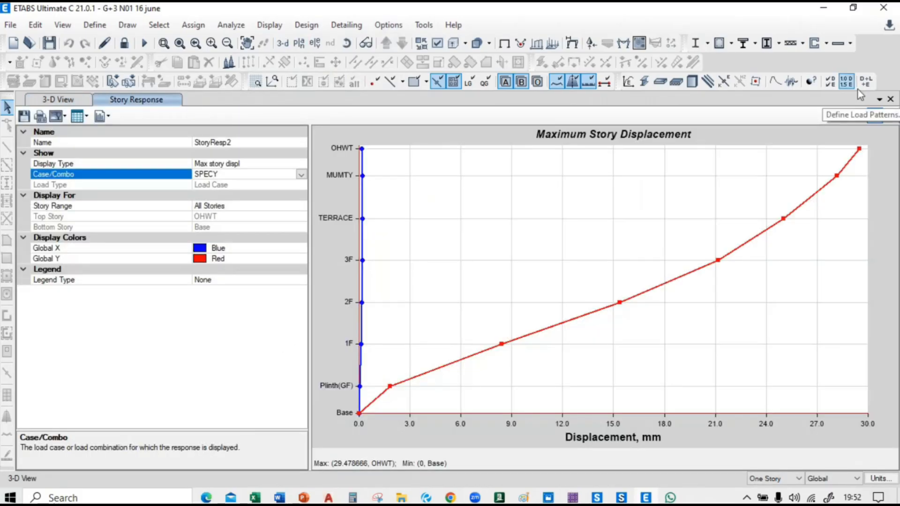
{"action": "left_click", "coordinate": [891, 99]}
Open the deformed shape settings for the 3-D model and select the SPECX load case.
{"action": "left_click", "coordinate": [365, 42]}
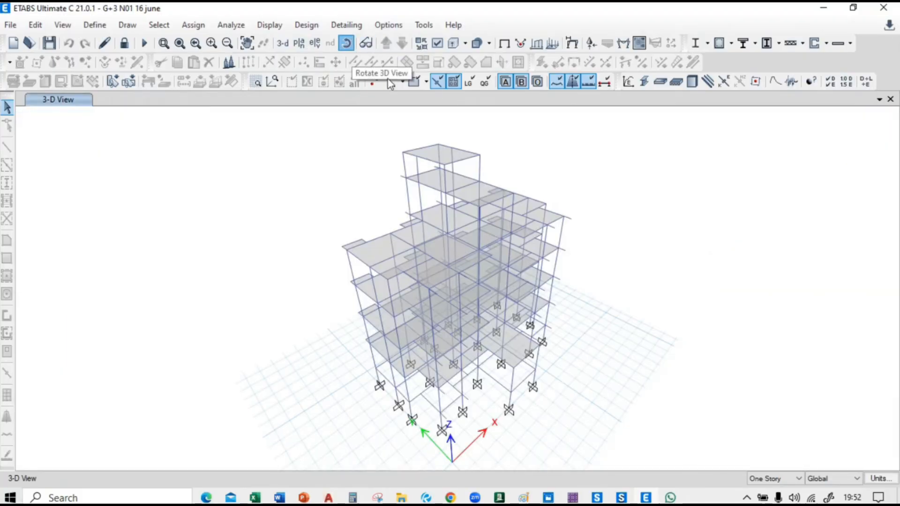
{"action": "left_click_drag", "start_coordinate": [589, 434], "coordinate": [533, 280]}
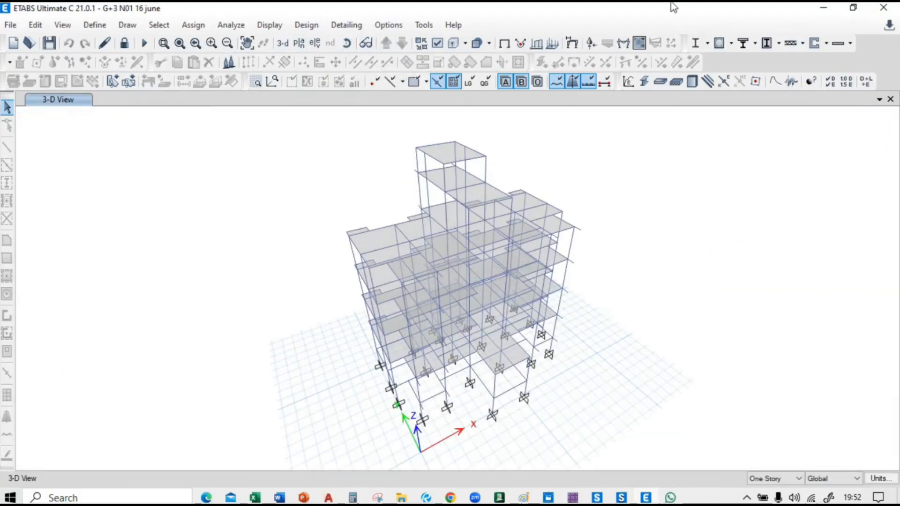
{"action": "left_click", "coordinate": [538, 42]}
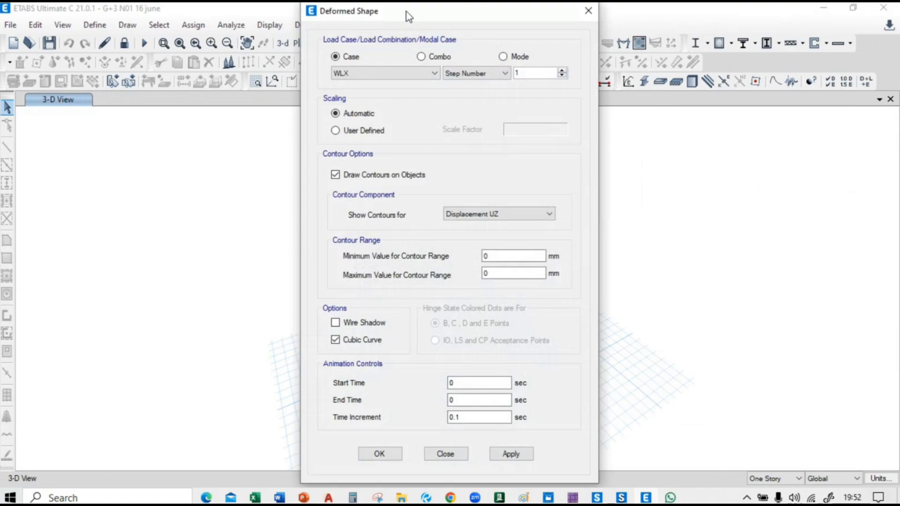
{"action": "left_click_drag", "start_coordinate": [406, 11], "coordinate": [98, 18]}
{"action": "left_click", "coordinate": [63, 81]}
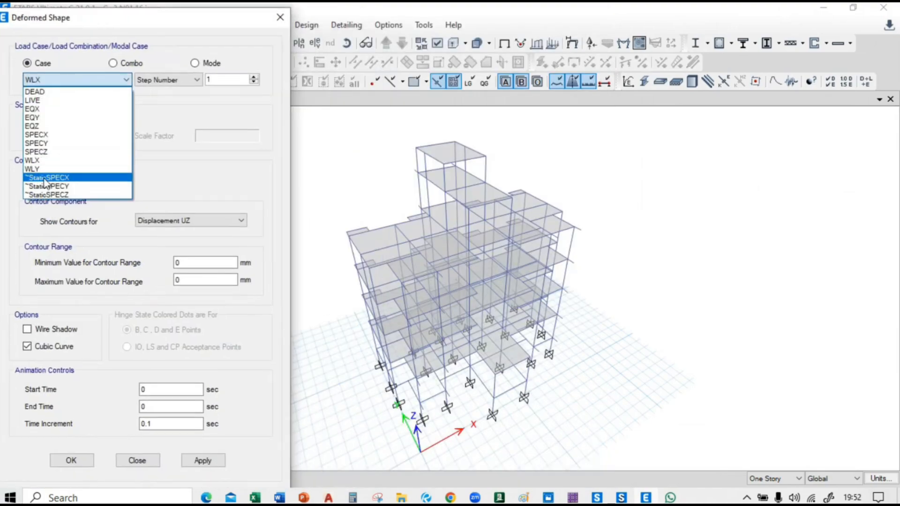
{"action": "left_click", "coordinate": [45, 135]}
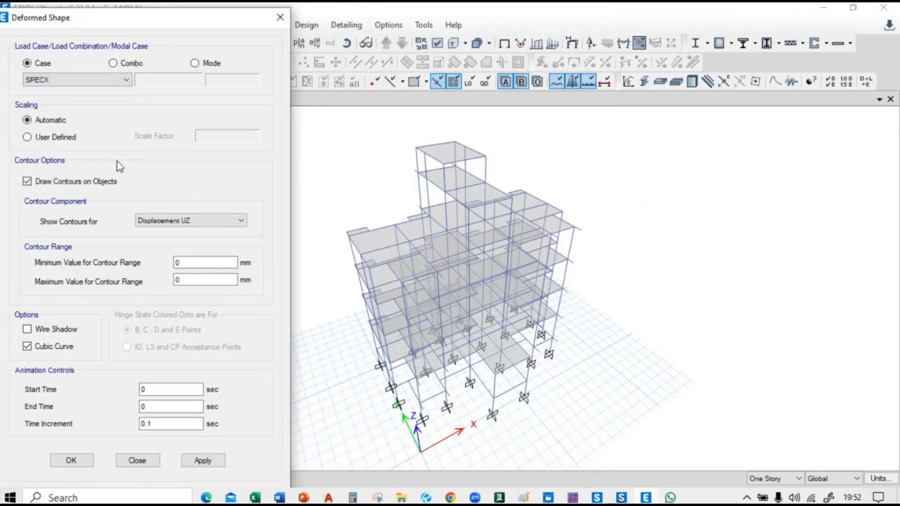
Apply Displacement UX contours to the deformed shape and read the joint displacement at a corner of the OHWT story.
{"action": "left_click", "coordinate": [202, 221]}
{"action": "left_click", "coordinate": [194, 240]}
{"action": "left_click", "coordinate": [189, 221]}
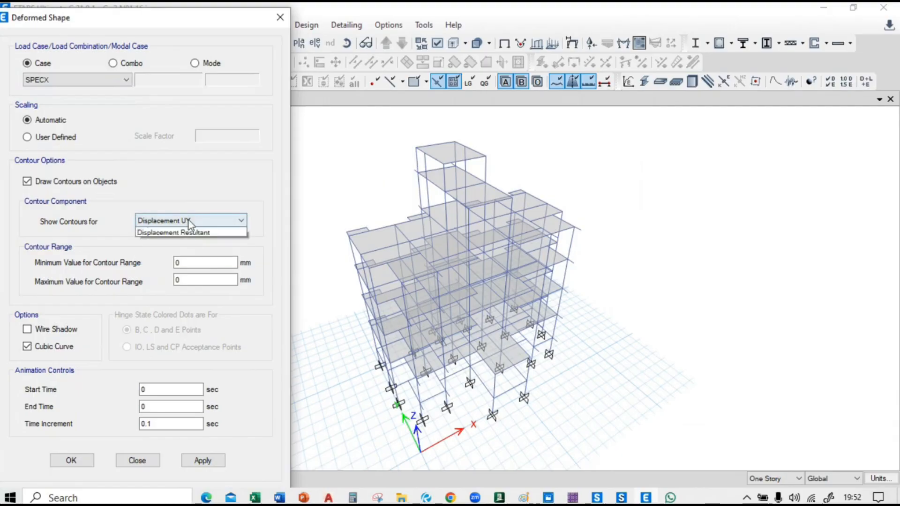
{"action": "left_click", "coordinate": [188, 233]}
{"action": "left_click", "coordinate": [201, 461]}
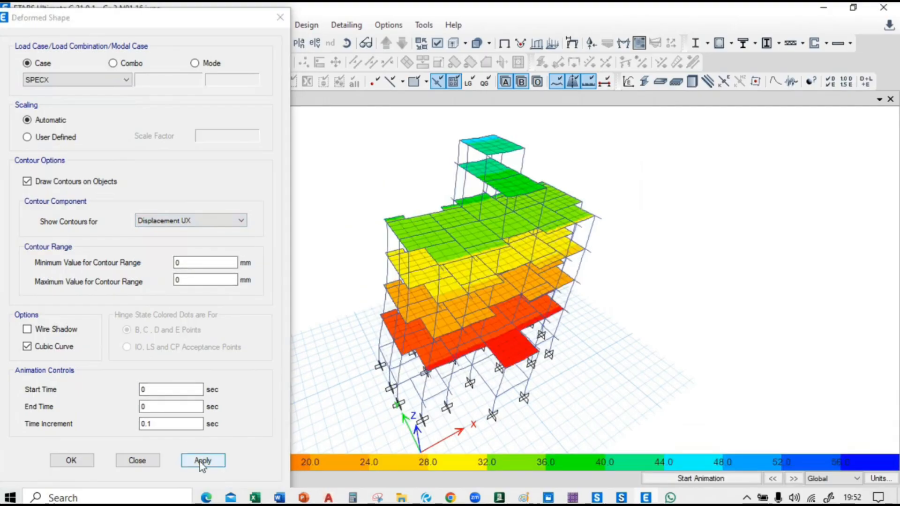
{"action": "mouse_move", "coordinate": [525, 152]}
{"action": "mouse_move", "coordinate": [493, 139]}
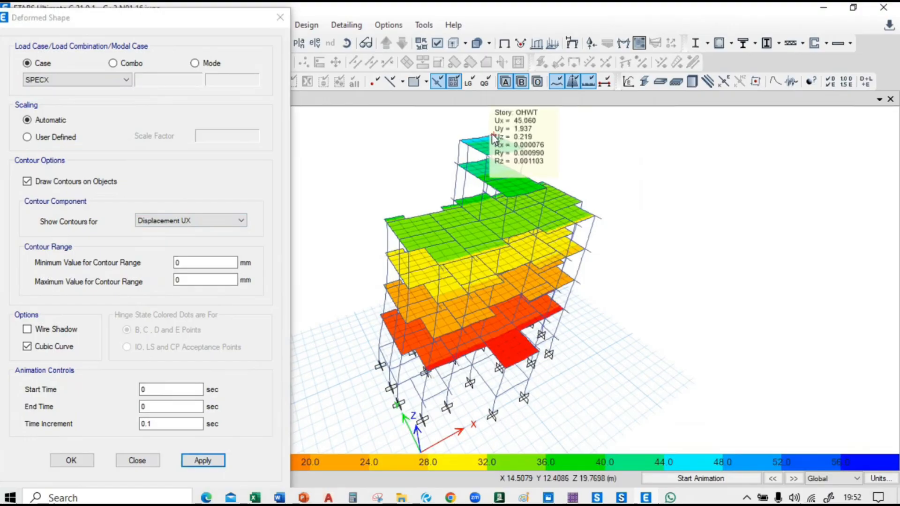
Display the SPECY deformed shape with Displacement UY contours and read the joint displacement at a corner of the OHWT story.
{"action": "left_click", "coordinate": [75, 81]}
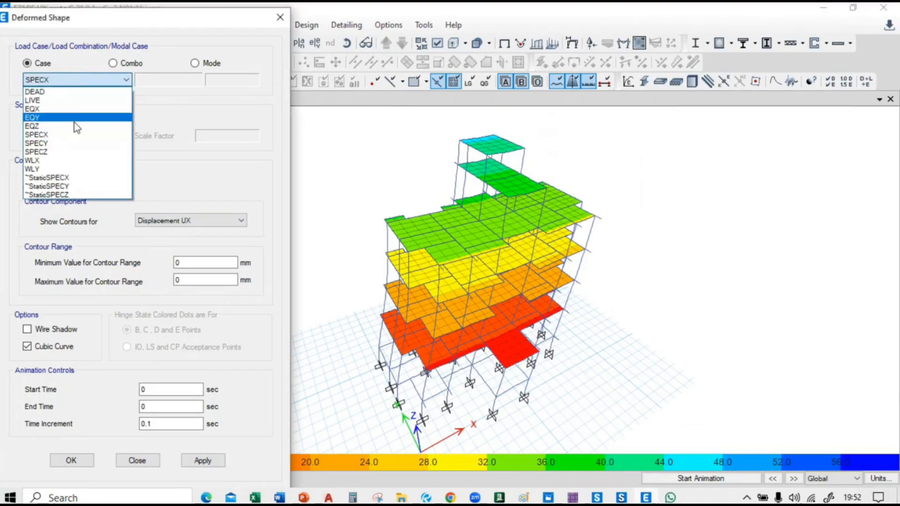
{"action": "left_click", "coordinate": [75, 147]}
{"action": "left_click", "coordinate": [173, 221]}
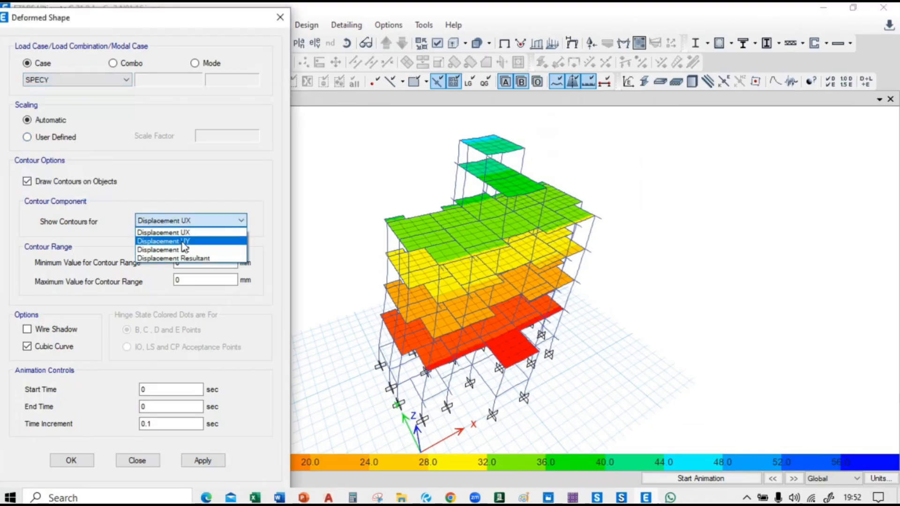
{"action": "left_click", "coordinate": [184, 242]}
{"action": "left_click", "coordinate": [211, 461]}
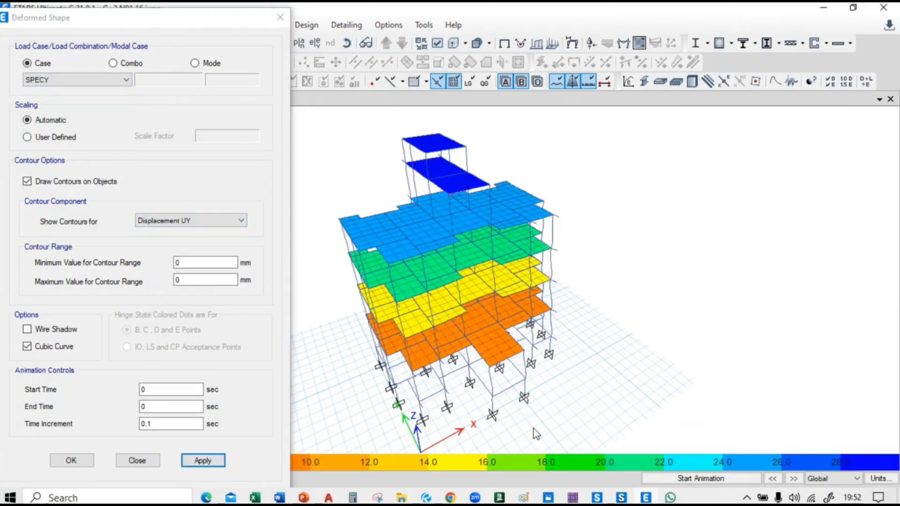
{"action": "left_click_drag", "start_coordinate": [533, 428], "coordinate": [682, 361]}
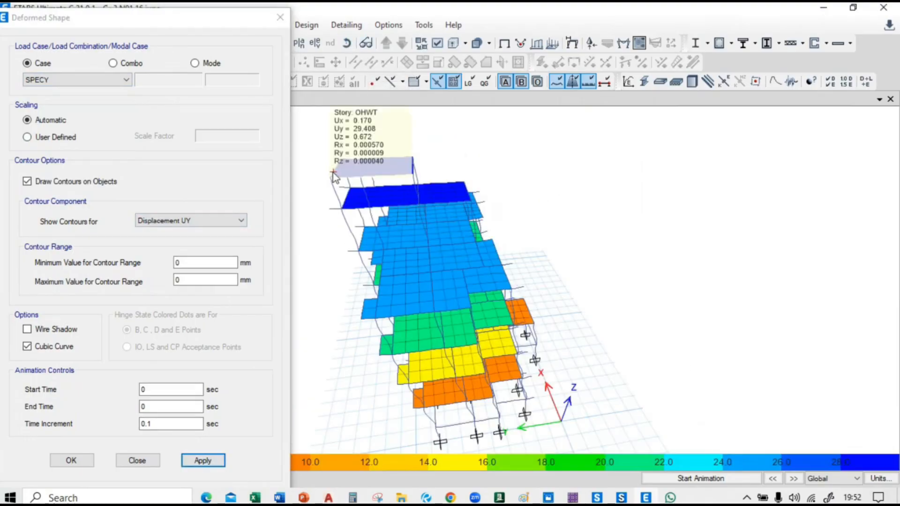
{"action": "mouse_move", "coordinate": [331, 183]}
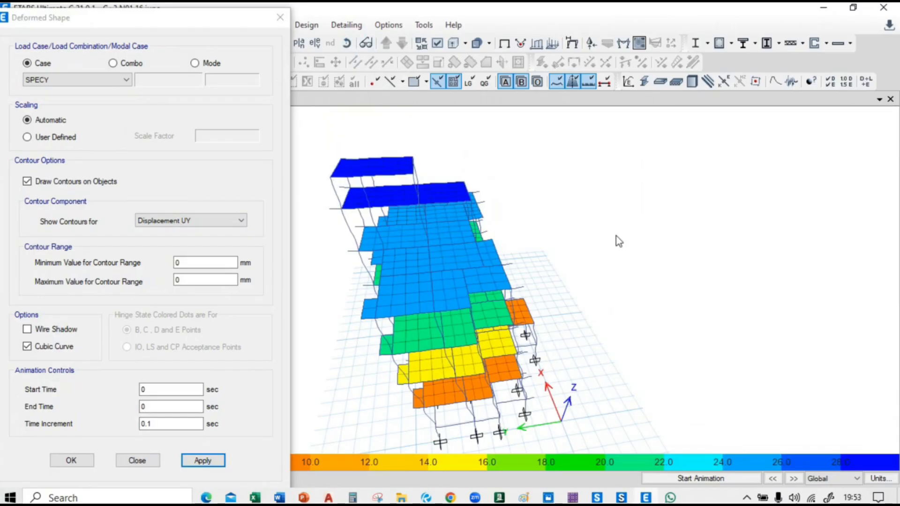
Read the SPECY joint displacements at the corners of the OHWT and MUMTY stories, and close the deformed shape settings.
{"action": "middle_click_drag", "start_coordinate": [654, 277], "coordinate": [684, 227]}
{"action": "left_click", "coordinate": [346, 43]}
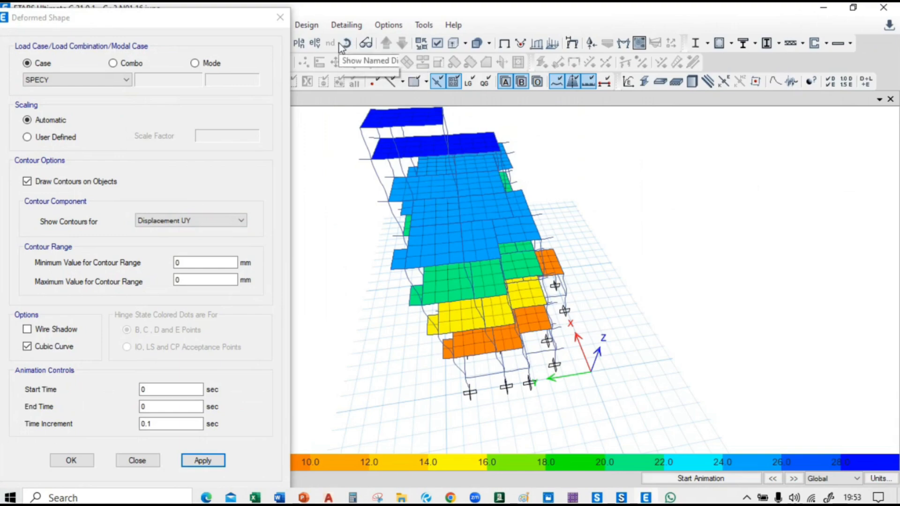
{"action": "left_click_drag", "start_coordinate": [642, 334], "coordinate": [642, 311]}
{"action": "middle_click_drag", "start_coordinate": [681, 240], "coordinate": [698, 293]}
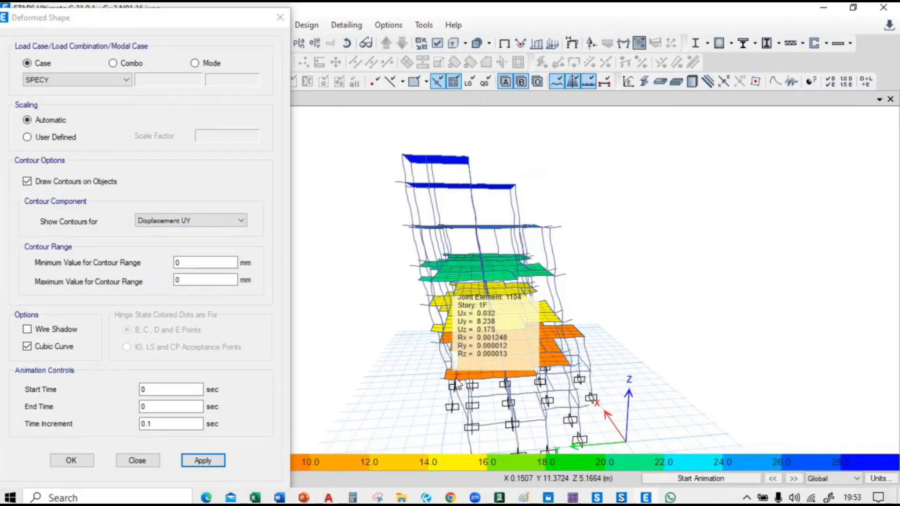
{"action": "mouse_move", "coordinate": [402, 158]}
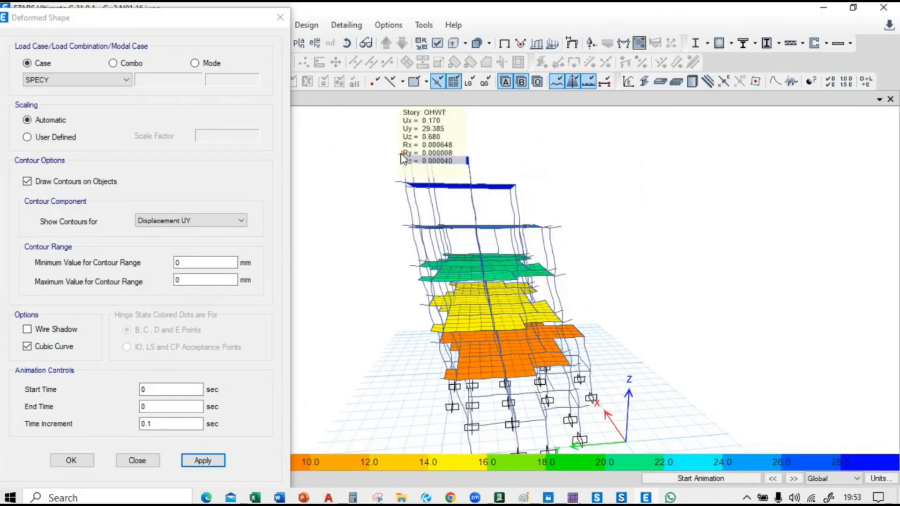
{"action": "mouse_move", "coordinate": [407, 184]}
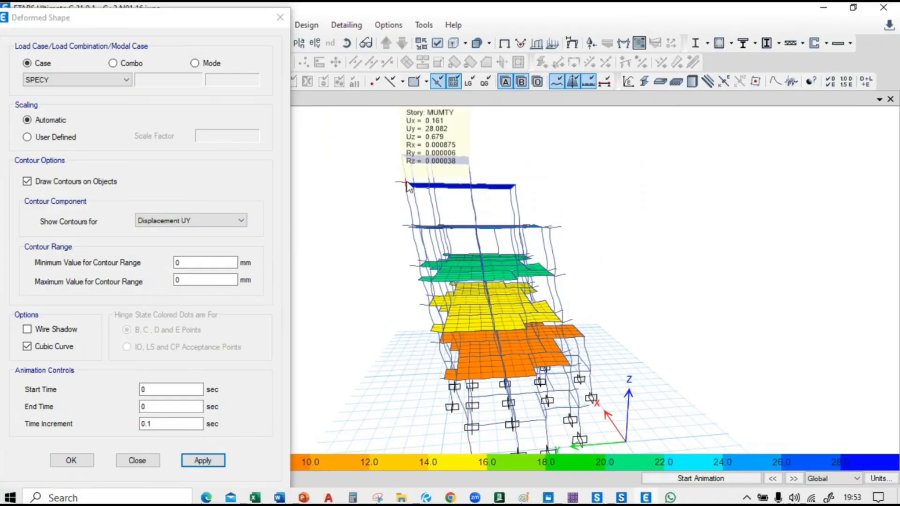
{"action": "left_click", "coordinate": [141, 459]}
Switch to Chrome, leave the full-screen Stability Checks presentation and open the live class chat.
{"action": "mouse_move", "coordinate": [453, 498]}
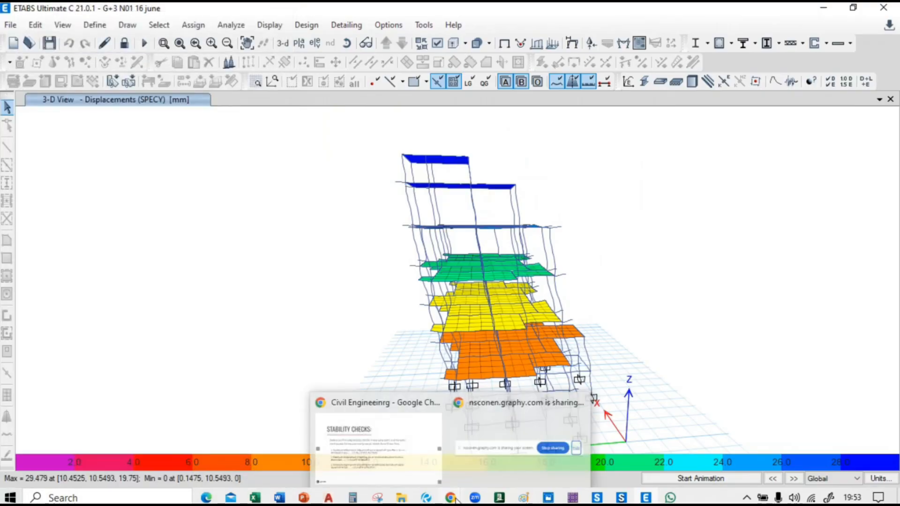
{"action": "left_click", "coordinate": [398, 443]}
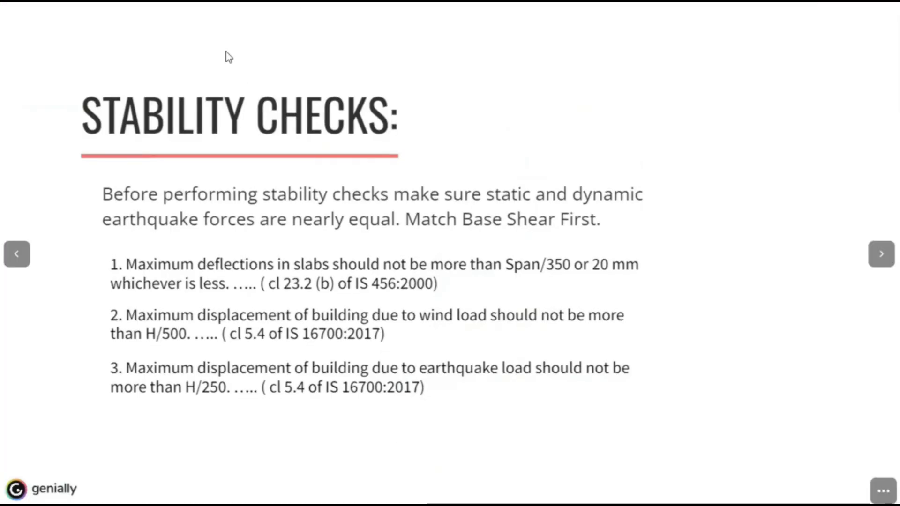
{"action": "key", "text": "Escape"}
{"action": "left_click", "coordinate": [136, 15]}
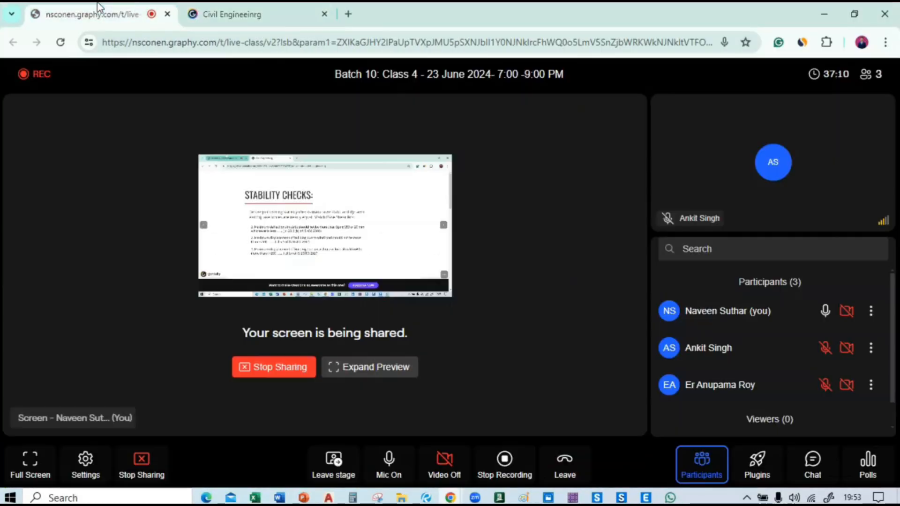
{"action": "left_click", "coordinate": [789, 476]}
Read through the live class chat messages and view the participants list.
{"action": "scroll", "coordinate": [806, 327], "scroll_direction": "up", "scroll_amount": 1}
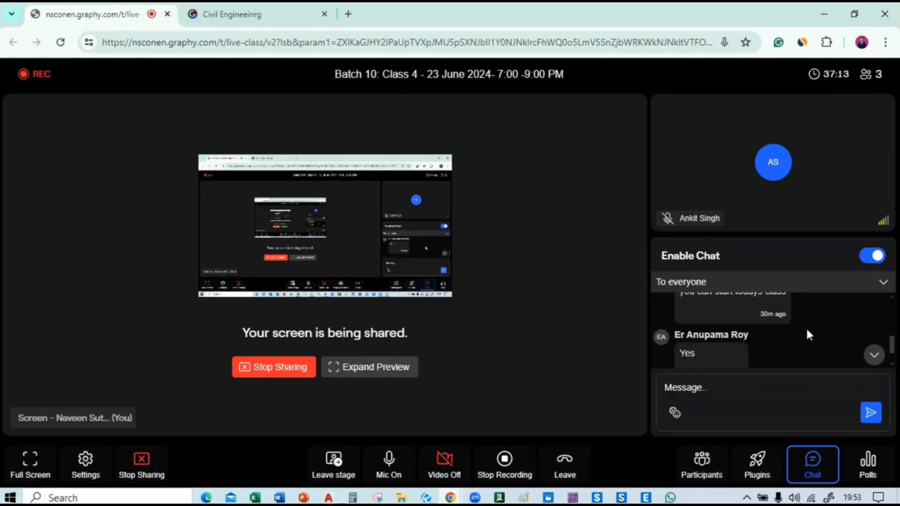
{"action": "scroll", "coordinate": [808, 334], "scroll_direction": "up", "scroll_amount": 3}
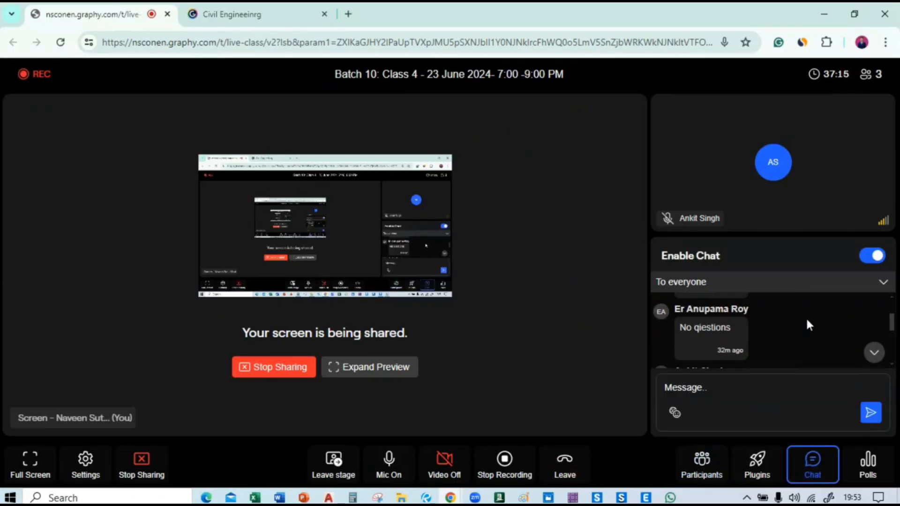
{"action": "scroll", "coordinate": [807, 321], "scroll_direction": "down", "scroll_amount": 3}
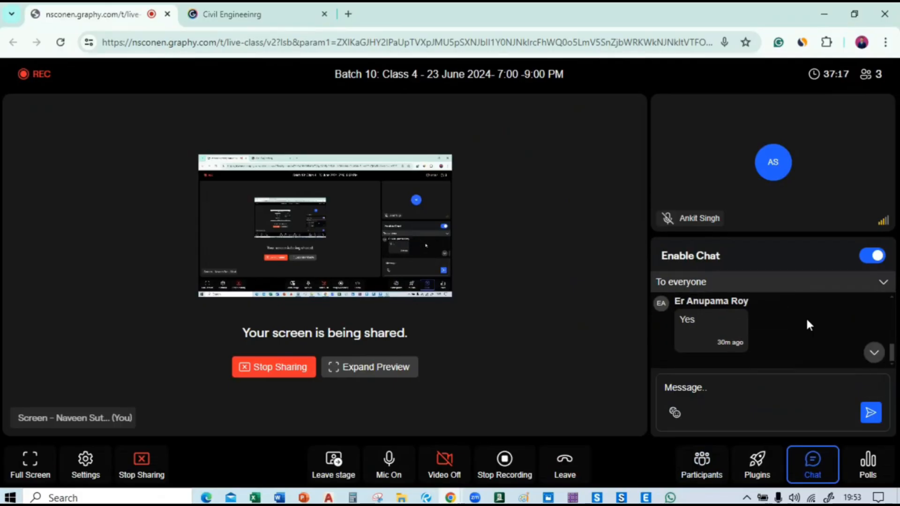
{"action": "scroll", "coordinate": [658, 349], "scroll_direction": "up", "scroll_amount": 1}
{"action": "scroll", "coordinate": [658, 347], "scroll_direction": "down", "scroll_amount": 1}
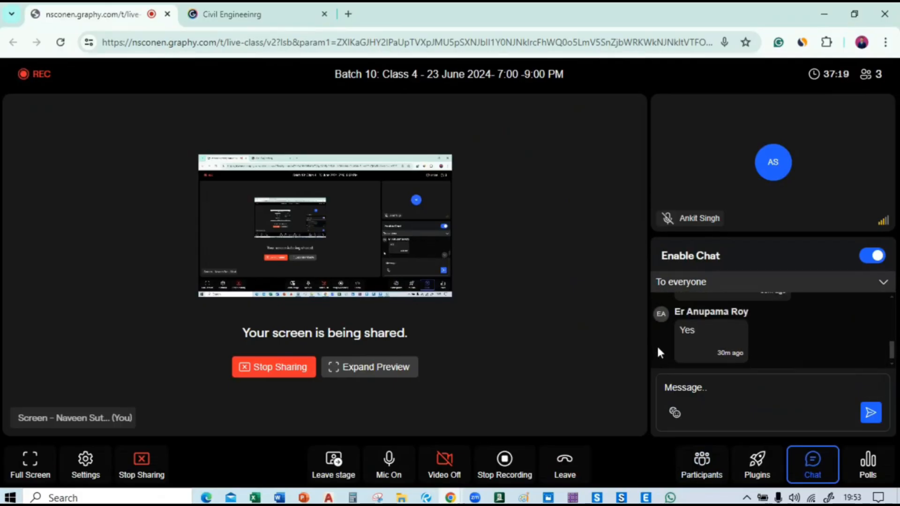
{"action": "scroll", "coordinate": [656, 353], "scroll_direction": "up", "scroll_amount": 2}
{"action": "scroll", "coordinate": [656, 352], "scroll_direction": "down", "scroll_amount": 1}
{"action": "scroll", "coordinate": [656, 354], "scroll_direction": "down", "scroll_amount": 1}
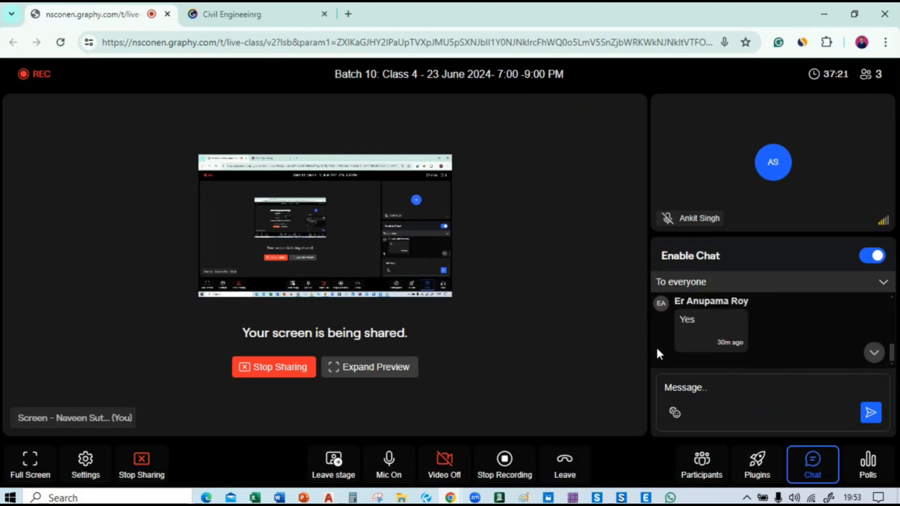
{"action": "scroll", "coordinate": [657, 346], "scroll_direction": "up", "scroll_amount": 2}
{"action": "scroll", "coordinate": [656, 347], "scroll_direction": "down", "scroll_amount": 2}
{"action": "left_click", "coordinate": [702, 462]}
{"action": "scroll", "coordinate": [754, 346], "scroll_direction": "down", "scroll_amount": 1}
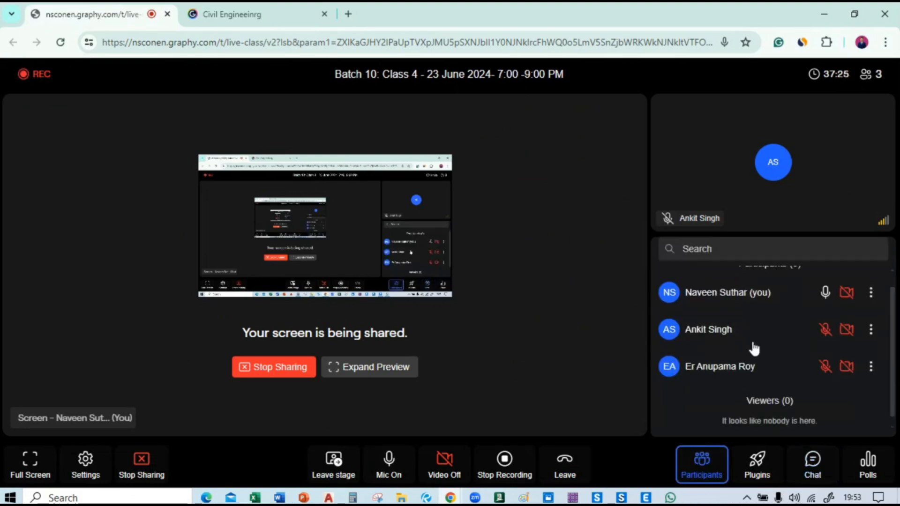
{"action": "scroll", "coordinate": [755, 379], "scroll_direction": "up", "scroll_amount": 1}
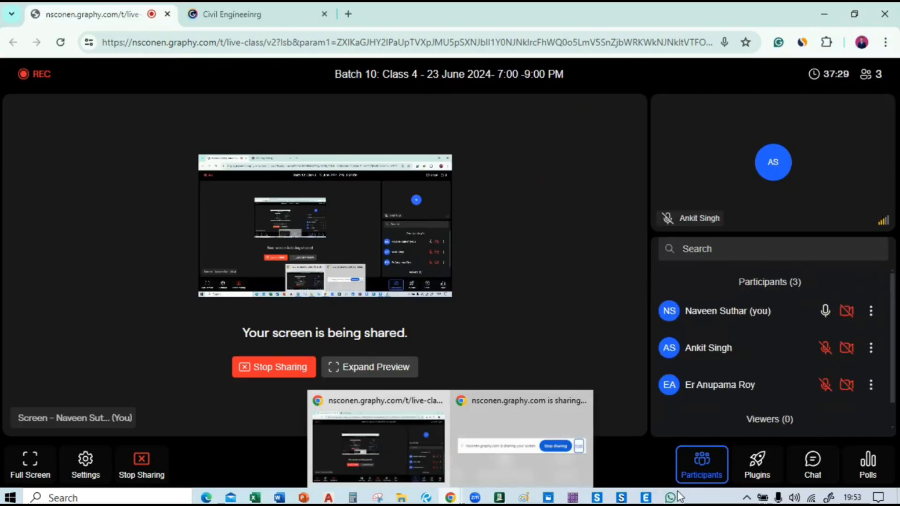
{"action": "left_click", "coordinate": [619, 445]}
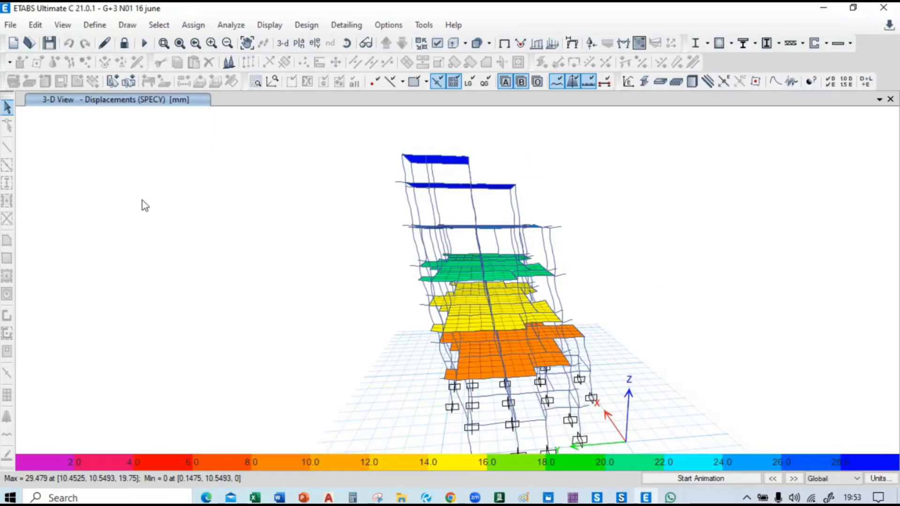
{"action": "key", "text": "alt+Tab"}
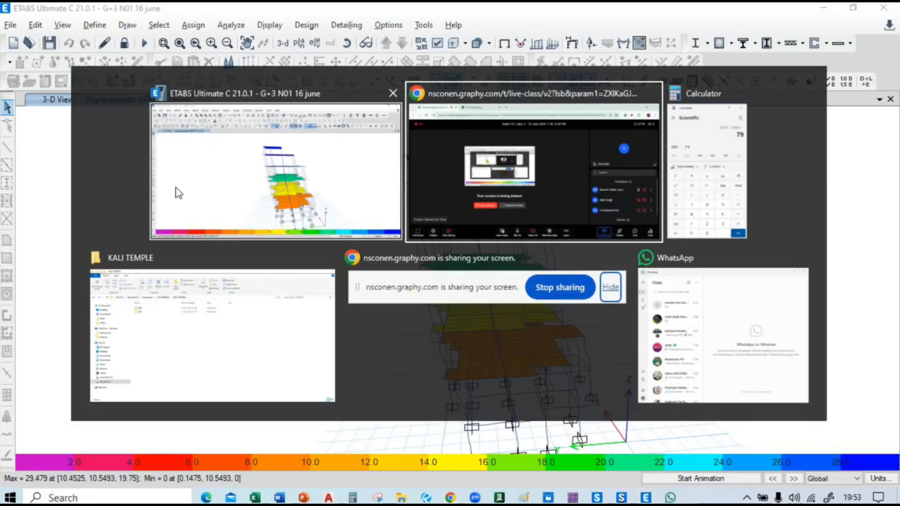
{"action": "left_click", "coordinate": [228, 168]}
Switch to the Stability Checks presentation in Chrome, show it full screen and advance to the story drift check under earthquake load.
{"action": "mouse_move", "coordinate": [449, 496]}
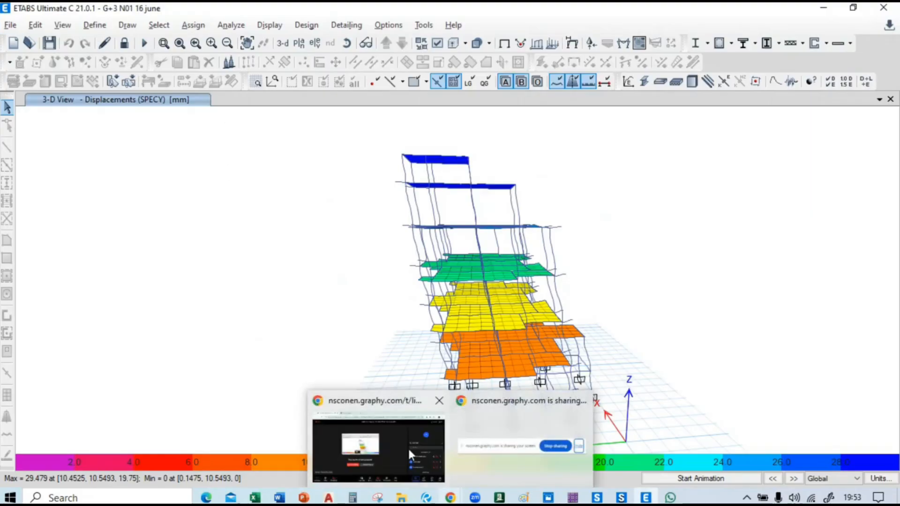
{"action": "left_click", "coordinate": [409, 453]}
{"action": "left_click", "coordinate": [237, 10]}
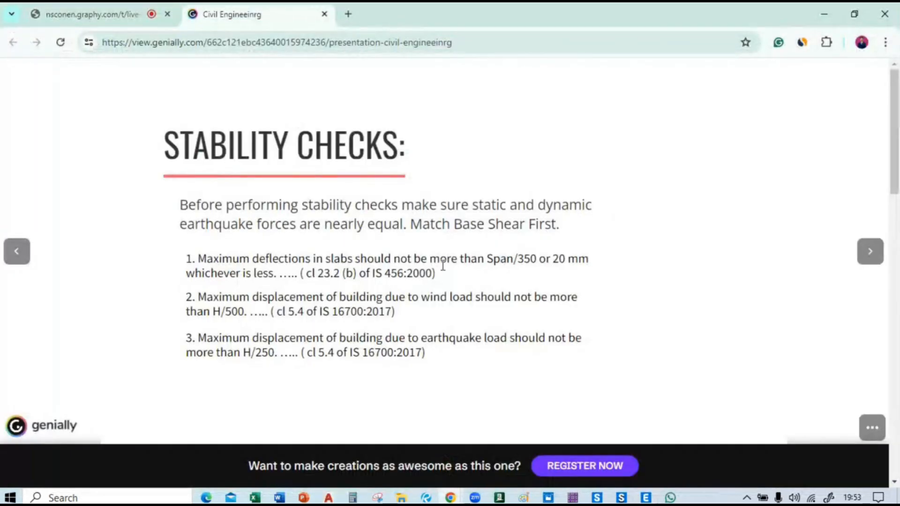
{"action": "left_click", "coordinate": [873, 439]}
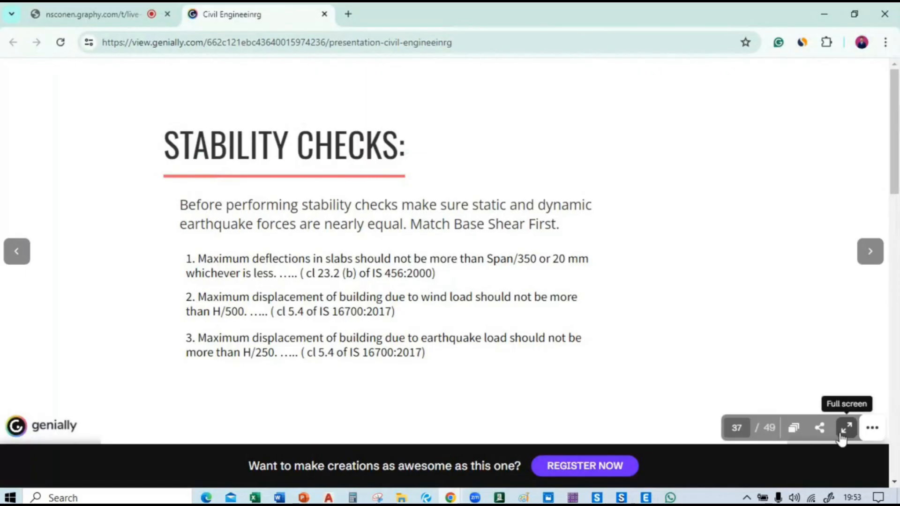
{"action": "left_click", "coordinate": [846, 426]}
{"action": "key", "text": "Right"}
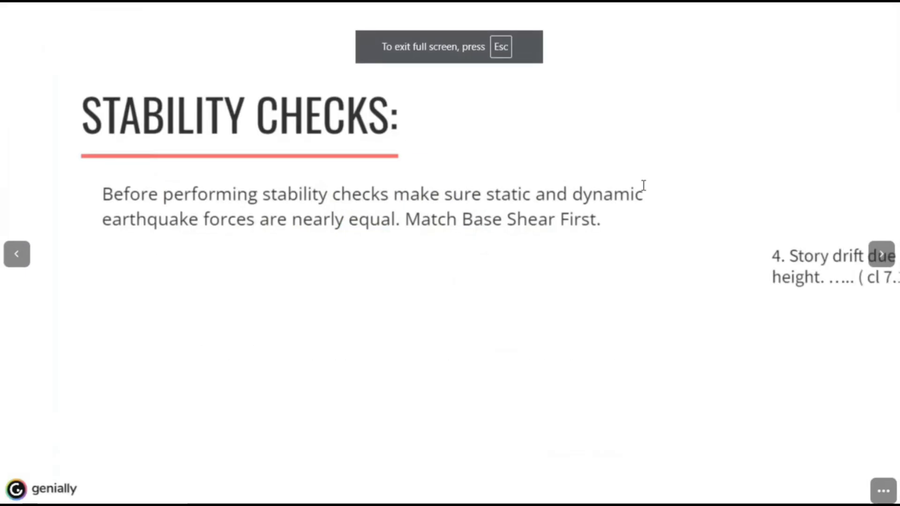
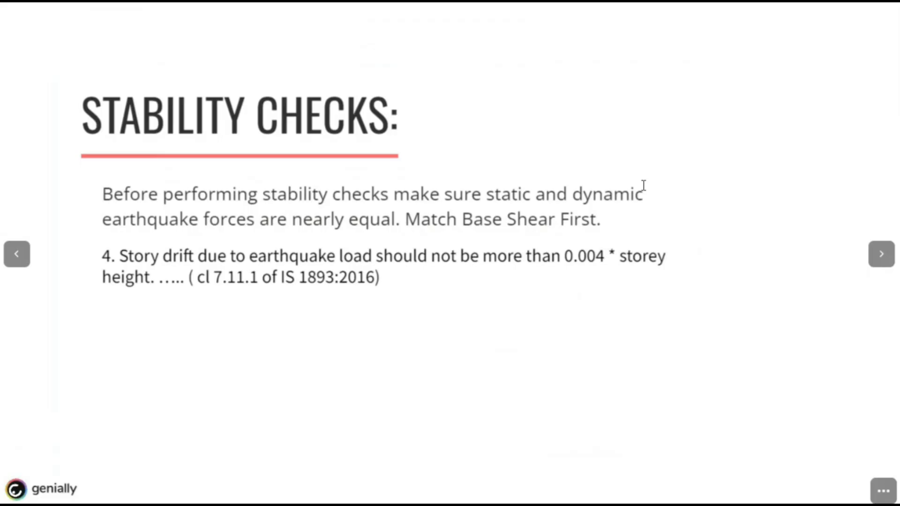
Switch to ETABS and capture a blank area of the 3-D view with Snipping Tool as a drawing canvas.
{"action": "key", "text": "alt+Tab"}
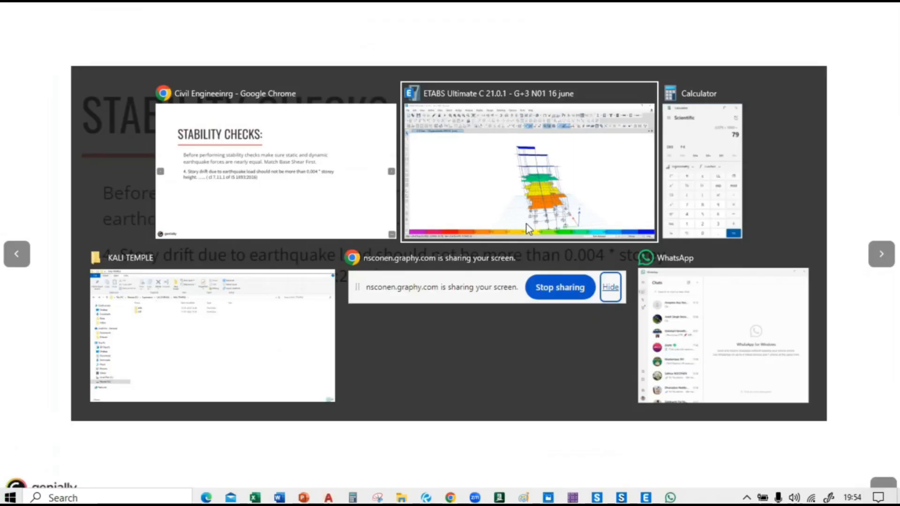
{"action": "left_click", "coordinate": [528, 229]}
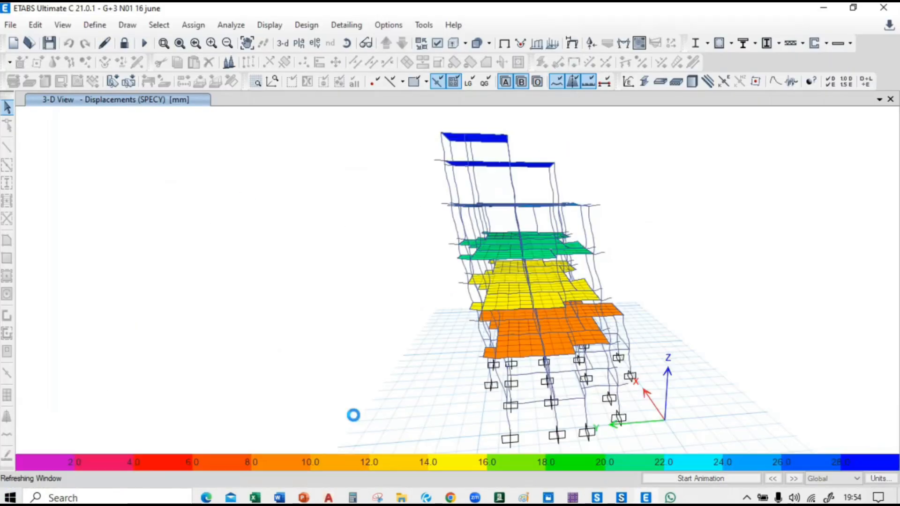
{"action": "left_click", "coordinate": [377, 498]}
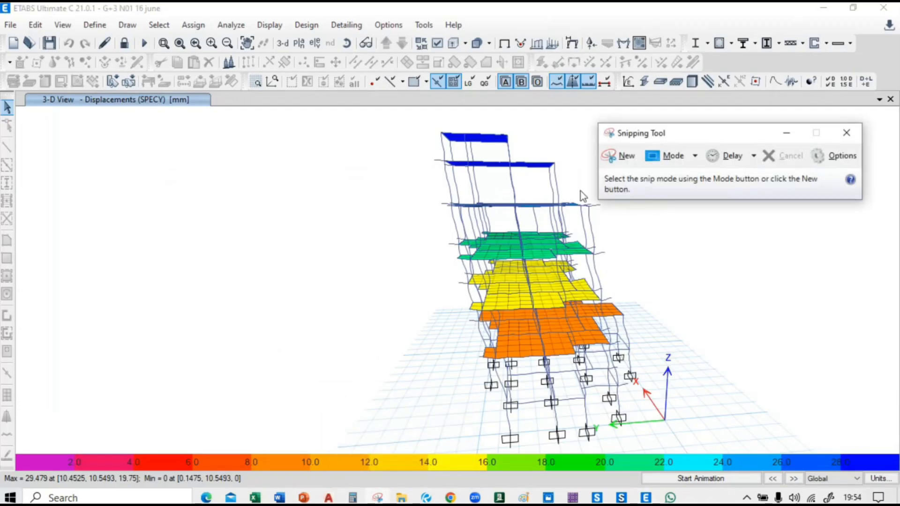
{"action": "left_click", "coordinate": [619, 155]}
{"action": "left_click_drag", "start_coordinate": [72, 134], "coordinate": [336, 432]}
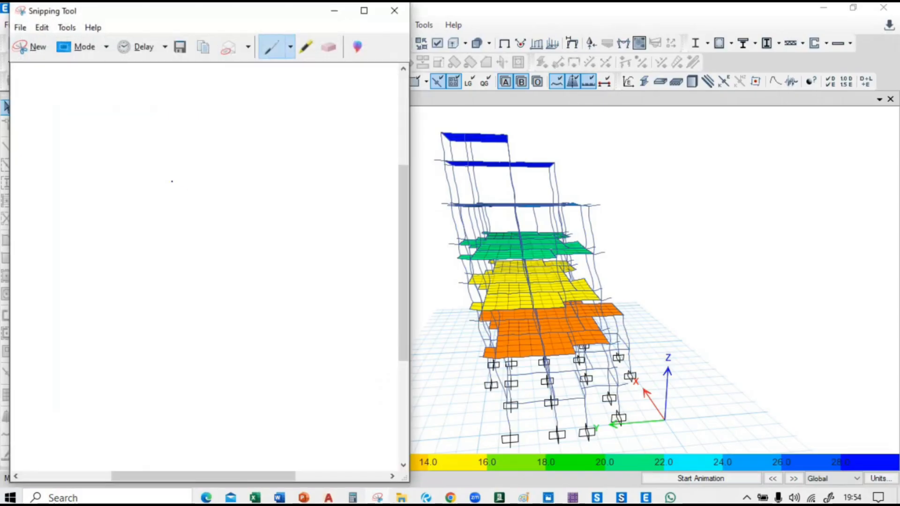
Sketch a building frame on the blank snip with three columns, a roof line and four floor lines.
{"action": "mouse_move", "coordinate": [92, 136]}
{"action": "left_mouse_down"}
{"action": "mouse_move", "coordinate": [231, 137]}
{"action": "mouse_move", "coordinate": [249, 177]}
{"action": "mouse_move", "coordinate": [257, 355]}
{"action": "left_mouse_up"}
{"action": "mouse_move", "coordinate": [93, 137]}
{"action": "left_mouse_down"}
{"action": "mouse_move", "coordinate": [78, 380]}
{"action": "mouse_move", "coordinate": [95, 375]}
{"action": "left_mouse_up"}
{"action": "left_click_drag", "start_coordinate": [171, 138], "coordinate": [174, 357]}
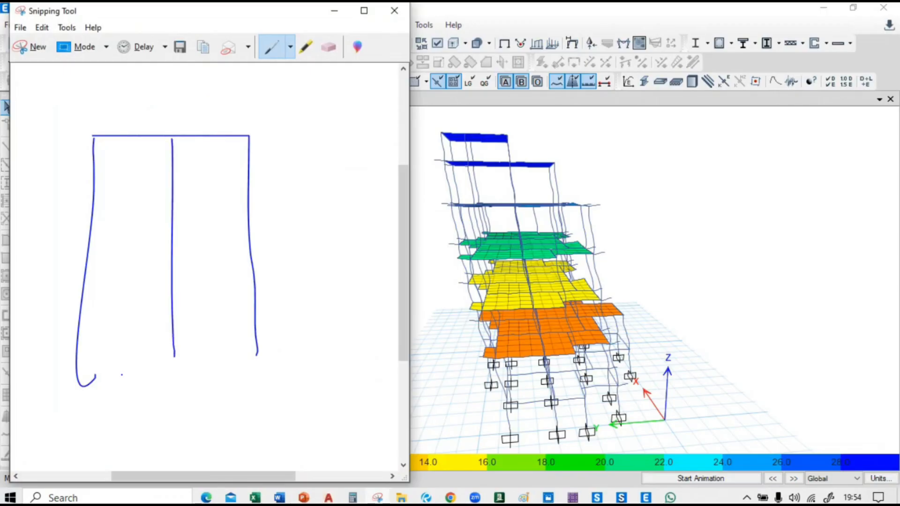
{"action": "left_click_drag", "start_coordinate": [96, 183], "coordinate": [240, 184]}
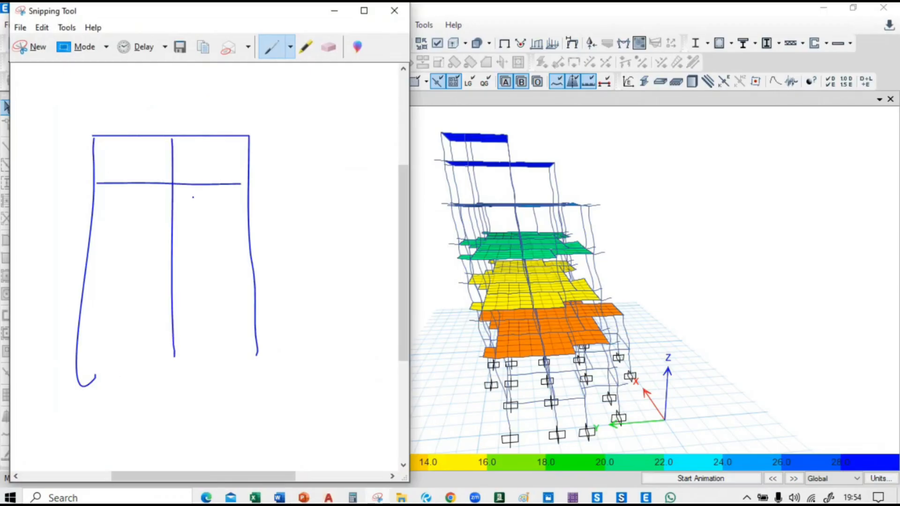
{"action": "left_click_drag", "start_coordinate": [93, 223], "coordinate": [239, 217]}
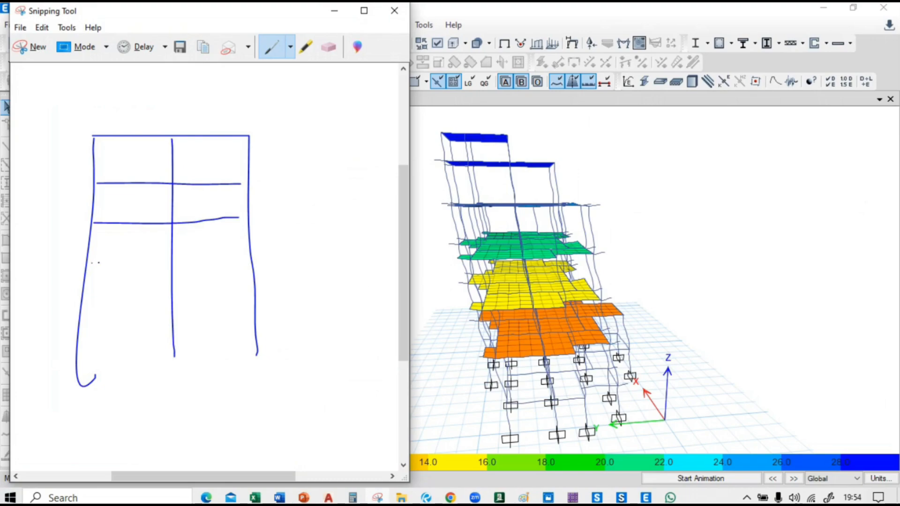
{"action": "left_click_drag", "start_coordinate": [92, 263], "coordinate": [251, 266]}
{"action": "left_click_drag", "start_coordinate": [90, 308], "coordinate": [252, 316]}
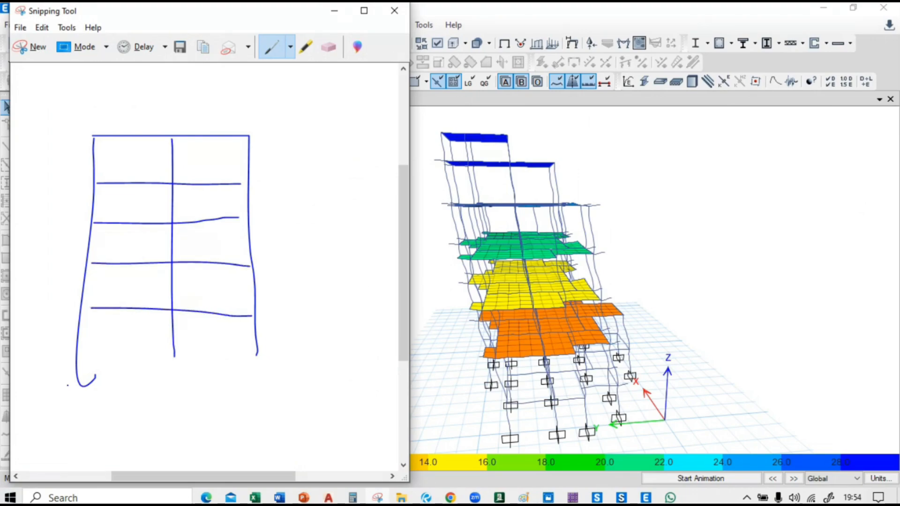
Draw hatched fixed supports under the three columns of the sketched frame.
{"action": "mouse_move", "coordinate": [68, 385]}
{"action": "left_mouse_down"}
{"action": "mouse_move", "coordinate": [113, 396]}
{"action": "mouse_move", "coordinate": [92, 400]}
{"action": "left_mouse_up"}
{"action": "left_click_drag", "start_coordinate": [68, 387], "coordinate": [57, 402]}
{"action": "left_click_drag", "start_coordinate": [84, 388], "coordinate": [72, 395]}
{"action": "left_click_drag", "start_coordinate": [151, 361], "coordinate": [205, 363]}
{"action": "left_click_drag", "start_coordinate": [202, 370], "coordinate": [179, 376]}
{"action": "left_click_drag", "start_coordinate": [171, 369], "coordinate": [148, 378]}
{"action": "mouse_move", "coordinate": [254, 361]}
{"action": "left_mouse_down"}
{"action": "mouse_move", "coordinate": [289, 361]}
{"action": "mouse_move", "coordinate": [289, 372]}
{"action": "left_mouse_up"}
{"action": "left_click_drag", "start_coordinate": [276, 364], "coordinate": [266, 370]}
{"action": "left_click_drag", "start_coordinate": [257, 365], "coordinate": [245, 373]}
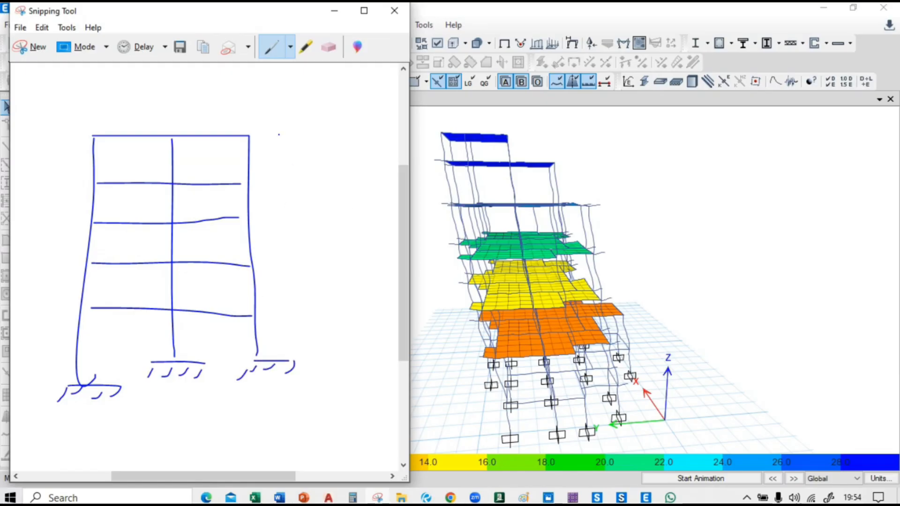
Draw a lateral displacement profile beside the frame, widening towards the roof, with a horizontal line at each floor level.
{"action": "mouse_move", "coordinate": [279, 133]}
{"action": "left_mouse_down"}
{"action": "mouse_move", "coordinate": [280, 357]}
{"action": "mouse_move", "coordinate": [295, 279]}
{"action": "mouse_move", "coordinate": [371, 138]}
{"action": "left_mouse_up"}
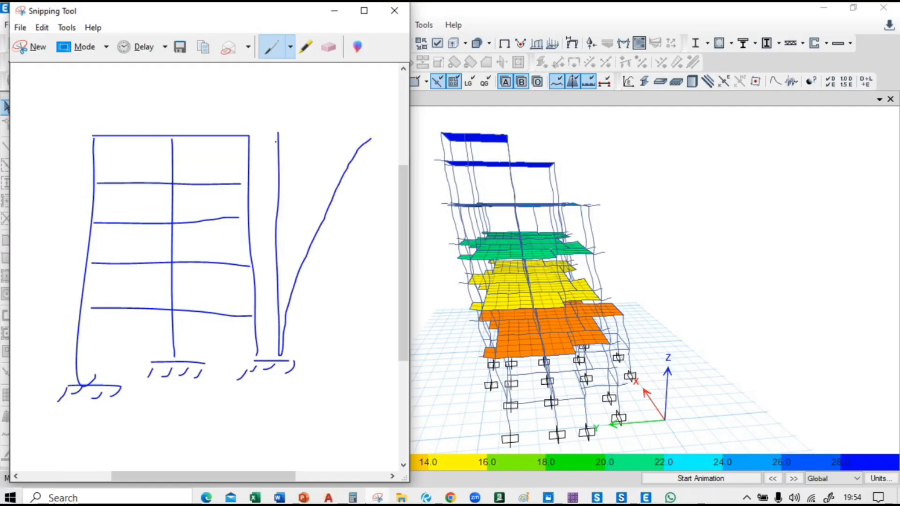
{"action": "mouse_move", "coordinate": [280, 133]}
{"action": "left_mouse_down"}
{"action": "mouse_move", "coordinate": [366, 130]}
{"action": "mouse_move", "coordinate": [353, 144]}
{"action": "left_mouse_up"}
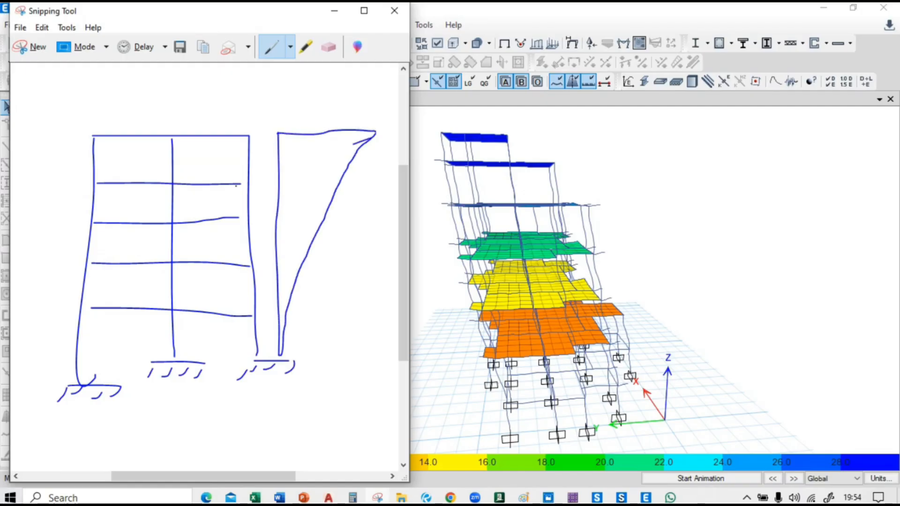
{"action": "left_click_drag", "start_coordinate": [279, 183], "coordinate": [337, 183]}
{"action": "left_click_drag", "start_coordinate": [279, 221], "coordinate": [320, 219]}
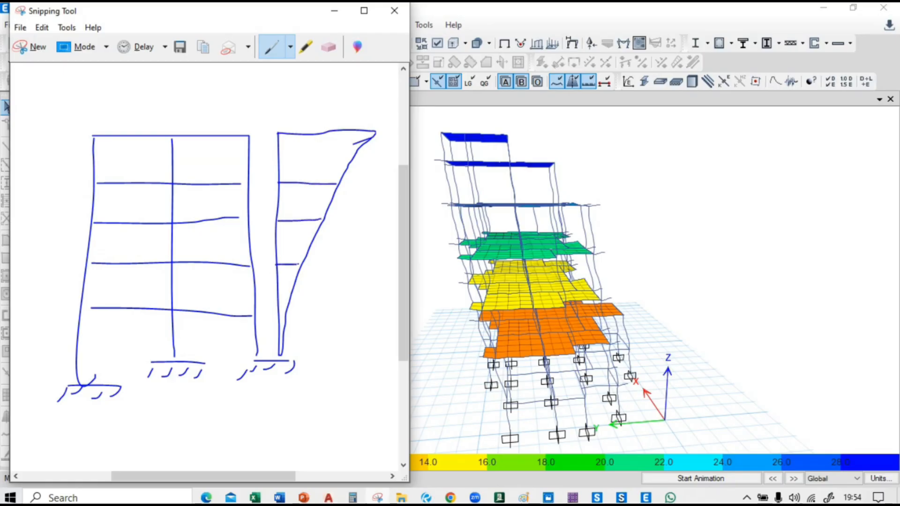
{"action": "left_click_drag", "start_coordinate": [279, 318], "coordinate": [286, 316]}
Bracket the story between the two lowest floor levels on the profile and mark those two floors on the frame with crosses and labels.
{"action": "mouse_move", "coordinate": [311, 264]}
{"action": "left_mouse_down"}
{"action": "mouse_move", "coordinate": [315, 286]}
{"action": "mouse_move", "coordinate": [300, 313]}
{"action": "left_mouse_up"}
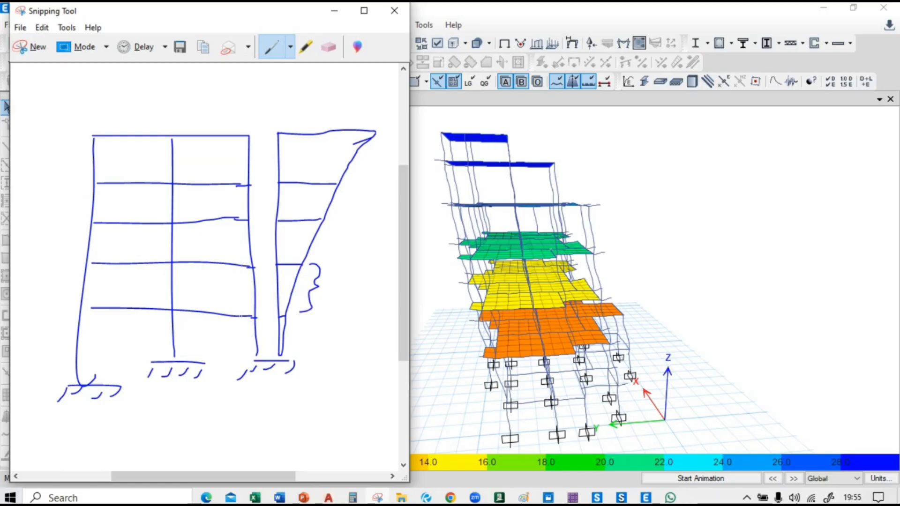
{"action": "left_click_drag", "start_coordinate": [233, 314], "coordinate": [227, 324]}
{"action": "left_click_drag", "start_coordinate": [211, 312], "coordinate": [212, 322]}
{"action": "left_click_drag", "start_coordinate": [233, 262], "coordinate": [237, 265]}
{"action": "mouse_move", "coordinate": [204, 253]}
{"action": "left_mouse_down"}
{"action": "mouse_move", "coordinate": [205, 268]}
{"action": "mouse_move", "coordinate": [212, 247]}
{"action": "left_mouse_up"}
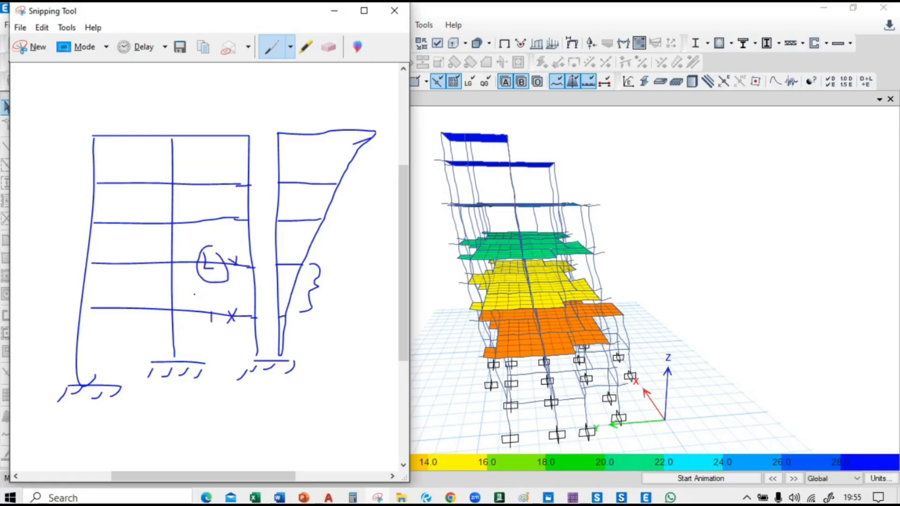
Circle label 1 at the lowest floor and add circled labels 2 and 3 at the two floors above on the sketched frame.
{"action": "mouse_move", "coordinate": [210, 299]}
{"action": "left_mouse_down"}
{"action": "mouse_move", "coordinate": [209, 326]}
{"action": "mouse_move", "coordinate": [217, 302]}
{"action": "left_mouse_up"}
{"action": "mouse_move", "coordinate": [126, 219]}
{"action": "left_mouse_down"}
{"action": "mouse_move", "coordinate": [139, 235]}
{"action": "mouse_move", "coordinate": [122, 270]}
{"action": "mouse_move", "coordinate": [117, 258]}
{"action": "left_mouse_up"}
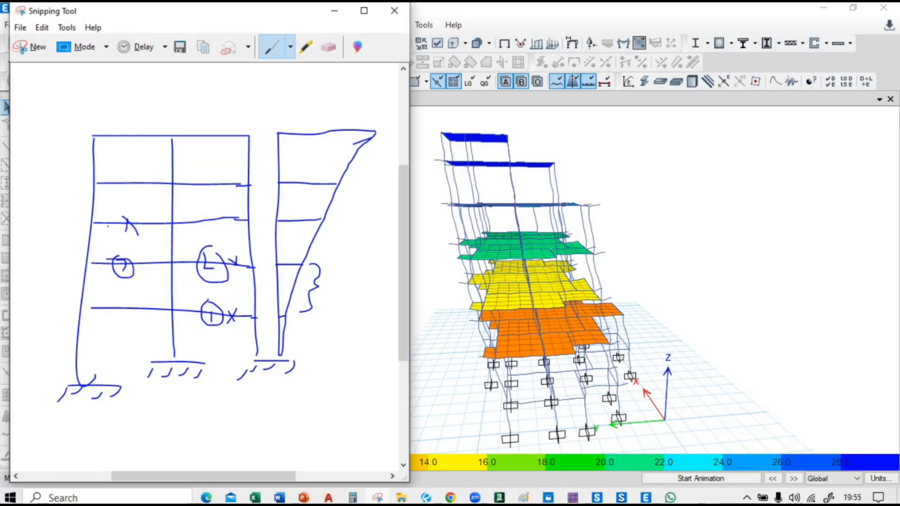
{"action": "mouse_move", "coordinate": [113, 197]}
{"action": "left_mouse_down"}
{"action": "mouse_move", "coordinate": [128, 220]}
{"action": "mouse_move", "coordinate": [134, 210]}
{"action": "mouse_move", "coordinate": [104, 197]}
{"action": "left_mouse_up"}
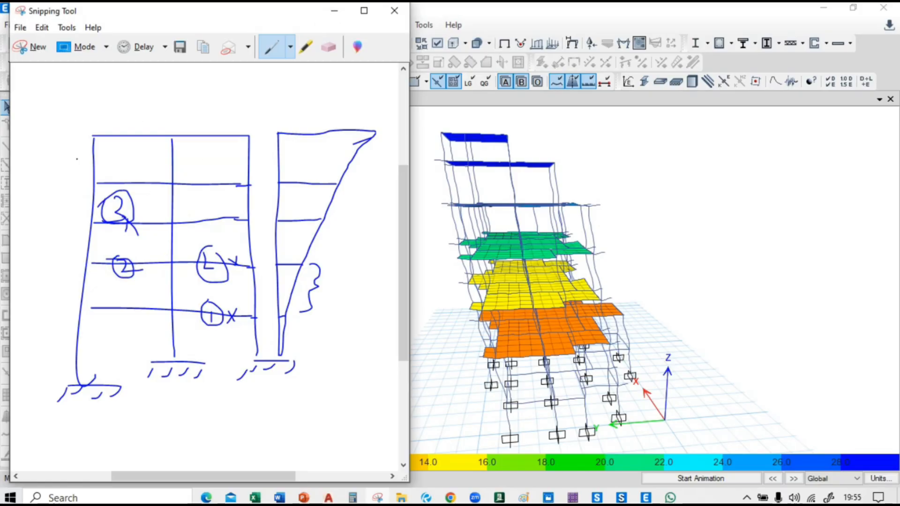
Draw check marks beside the outer column of the sketched frame at four successive storeys.
{"action": "left_click_drag", "start_coordinate": [77, 162], "coordinate": [109, 151]}
{"action": "left_click_drag", "start_coordinate": [70, 199], "coordinate": [123, 183]}
{"action": "mouse_move", "coordinate": [70, 229]}
{"action": "left_mouse_down"}
{"action": "mouse_move", "coordinate": [72, 242]}
{"action": "mouse_move", "coordinate": [112, 233]}
{"action": "left_mouse_up"}
{"action": "left_click_drag", "start_coordinate": [66, 280], "coordinate": [95, 291]}
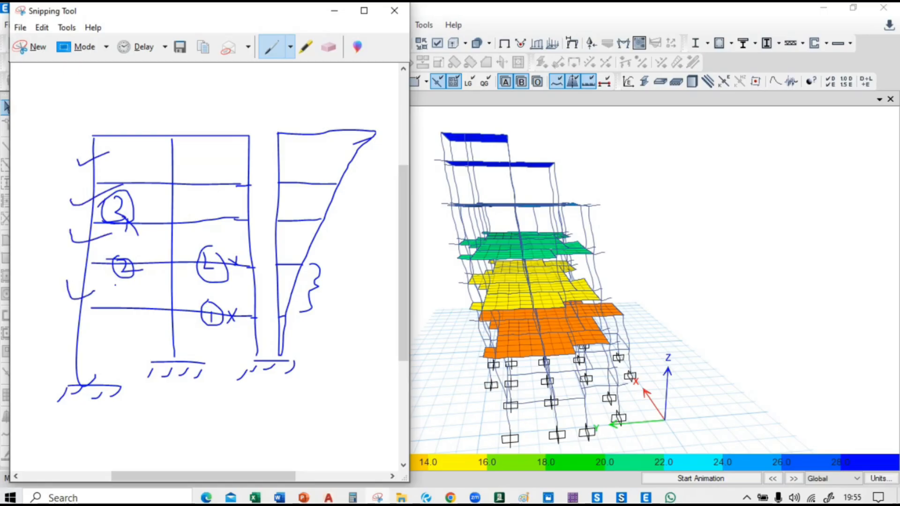
Switch to ETABS, clearing the sketch away, and show the undeformed building in an oblique 3-D view.
{"action": "left_click", "coordinate": [335, 12]}
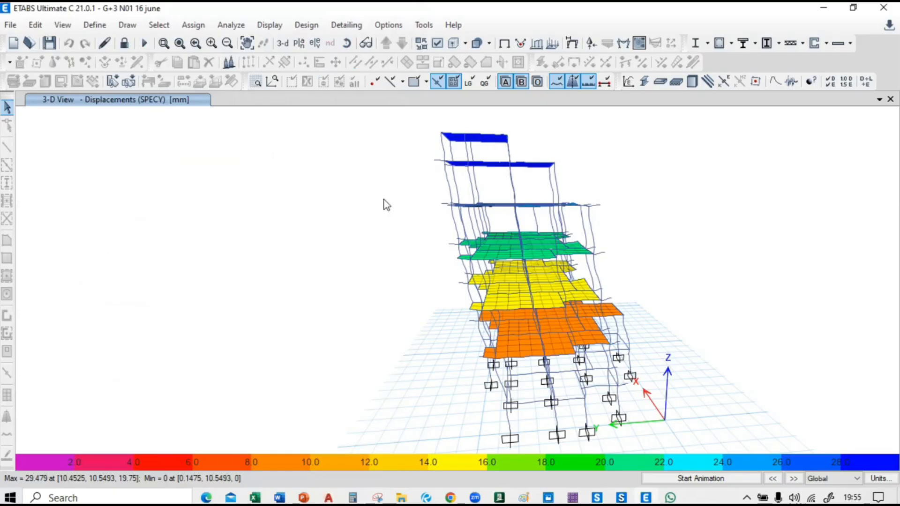
{"action": "left_click", "coordinate": [504, 43]}
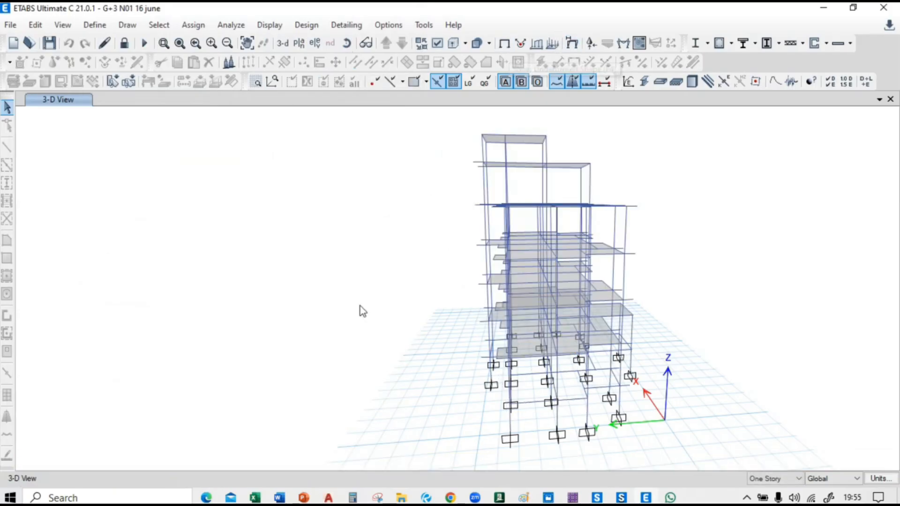
{"action": "left_click", "coordinate": [347, 43]}
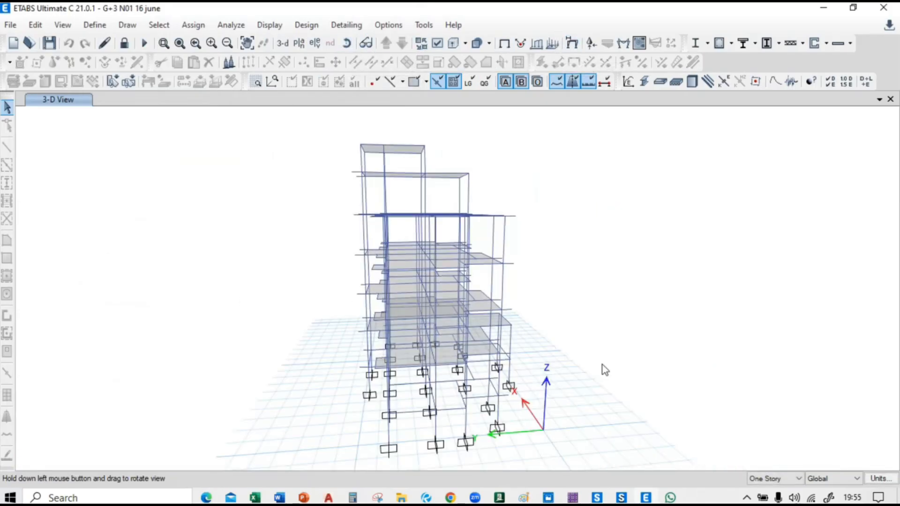
{"action": "left_click_drag", "start_coordinate": [603, 367], "coordinate": [689, 305]}
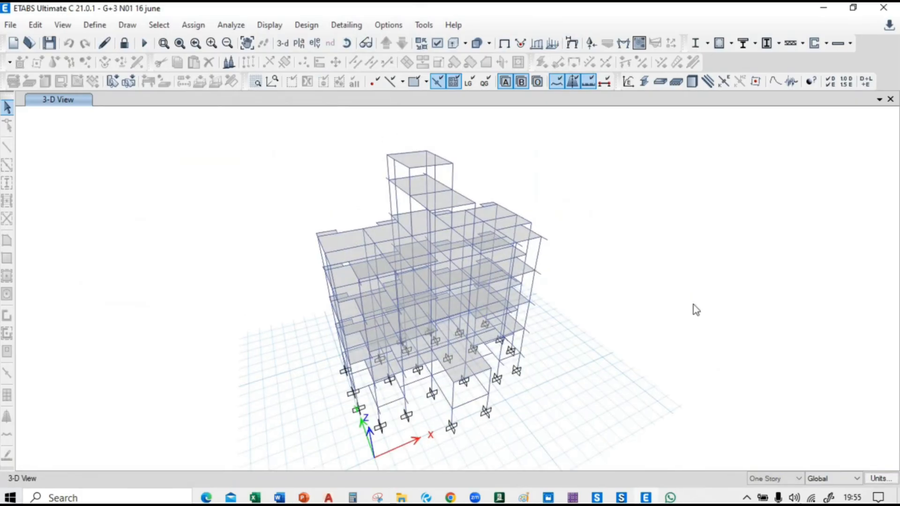
Switch to Chrome to review the story drift limit on the stability checks slide, and return to ETABS.
{"action": "mouse_move", "coordinate": [450, 499]}
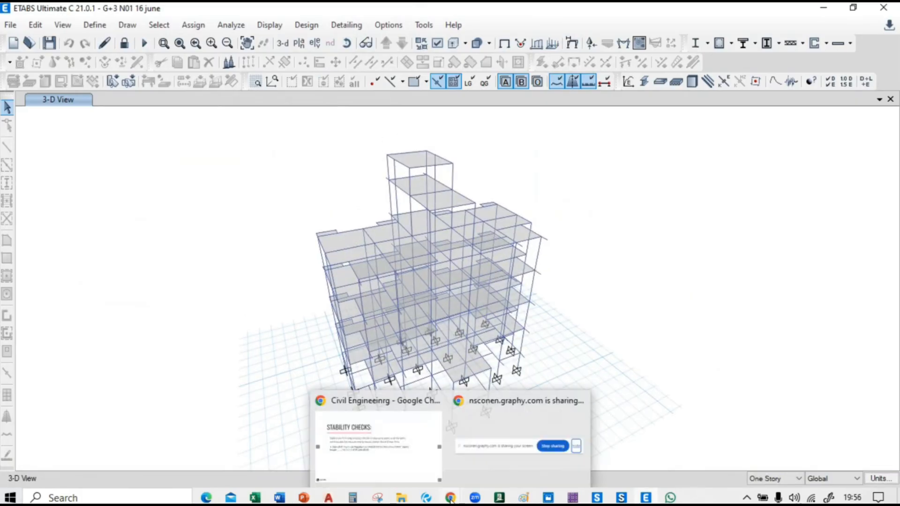
{"action": "left_click", "coordinate": [394, 447]}
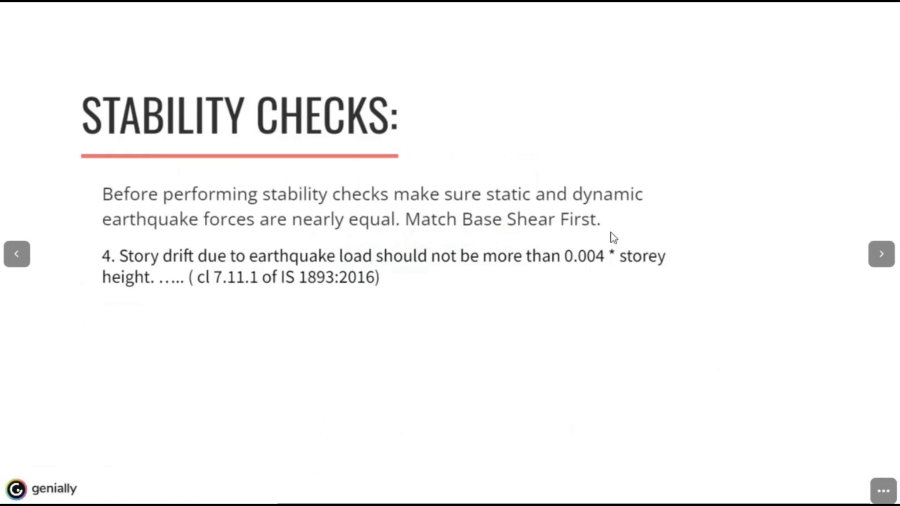
{"action": "key", "text": "alt+Tab"}
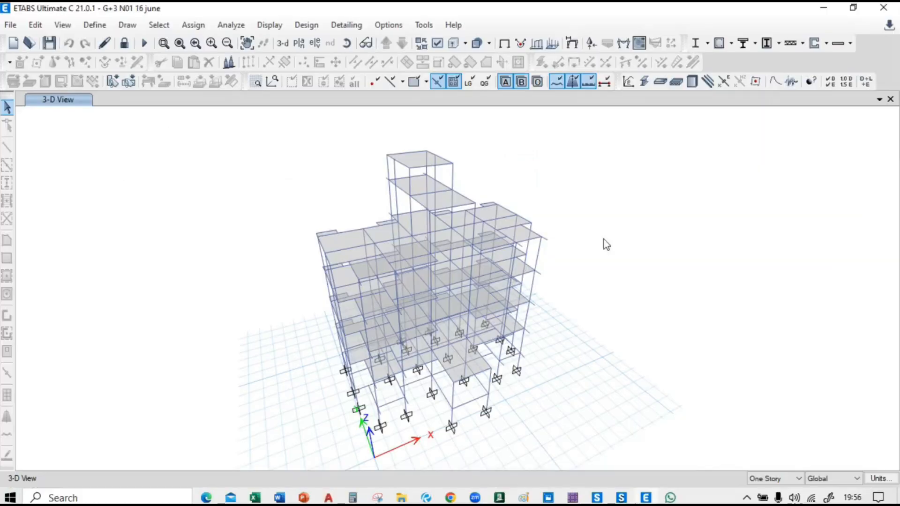
Open a story response plot and set its display type to Max story drifts.
{"action": "left_click", "coordinate": [271, 26]}
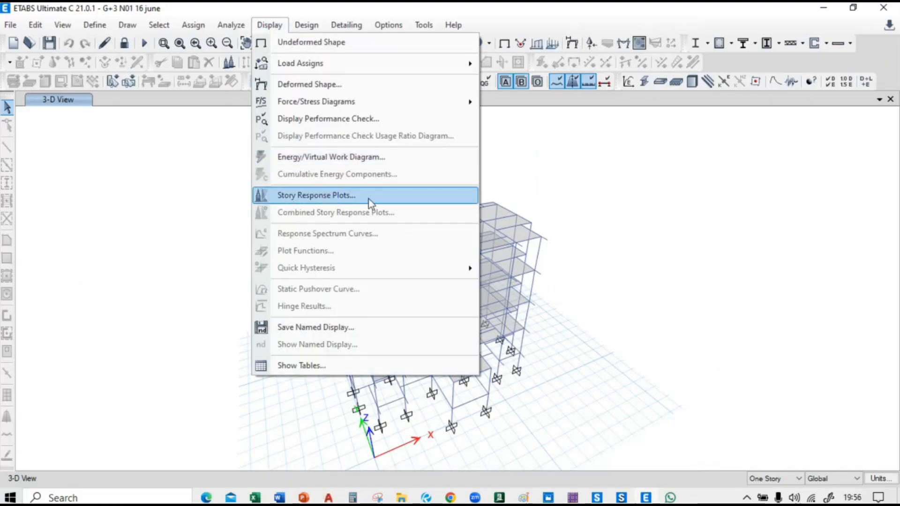
{"action": "left_click", "coordinate": [340, 198]}
{"action": "left_click", "coordinate": [240, 174]}
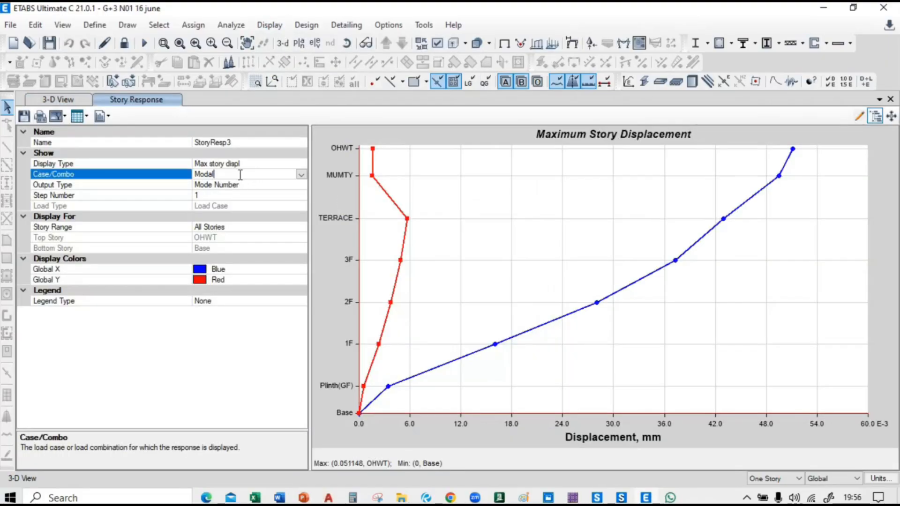
{"action": "left_click", "coordinate": [301, 164]}
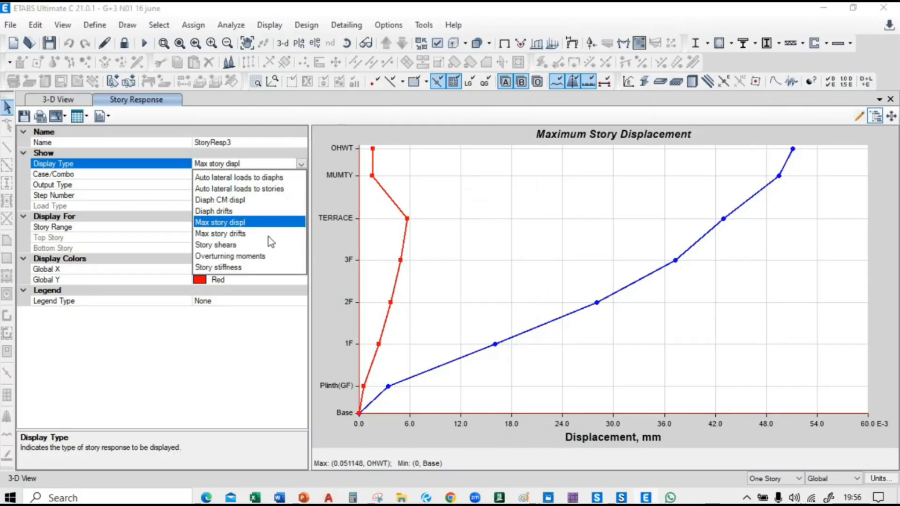
{"action": "left_click", "coordinate": [228, 236]}
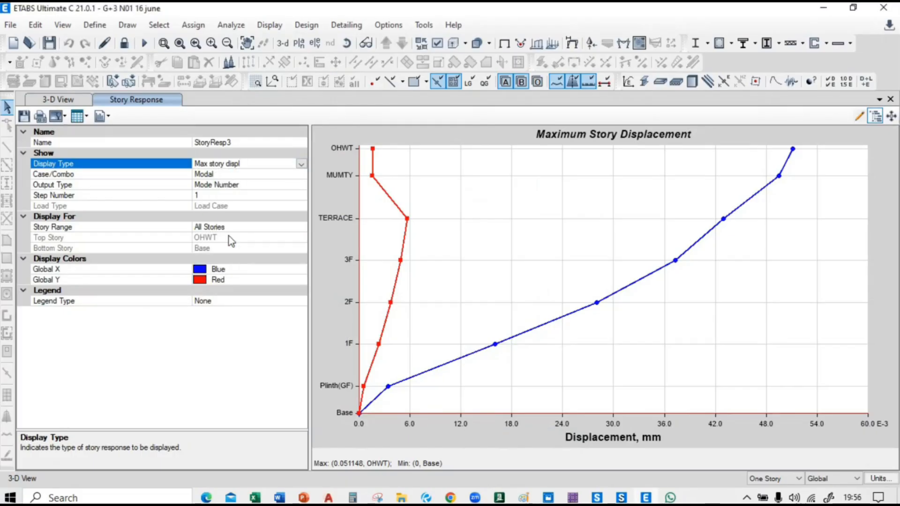
Plot the maximum story drifts for the SPECX load case.
{"action": "left_click", "coordinate": [272, 175]}
{"action": "left_click", "coordinate": [301, 174]}
{"action": "scroll", "coordinate": [258, 289], "scroll_direction": "down", "scroll_amount": 5}
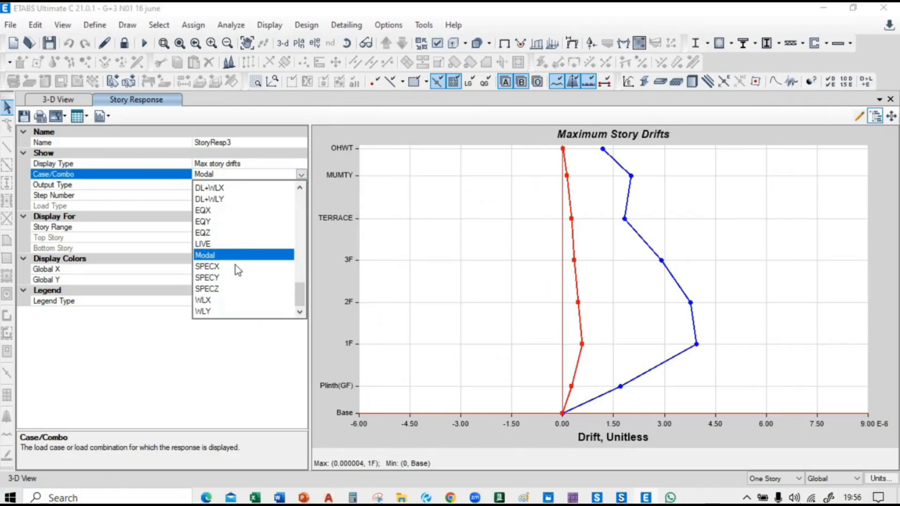
{"action": "left_click", "coordinate": [230, 266]}
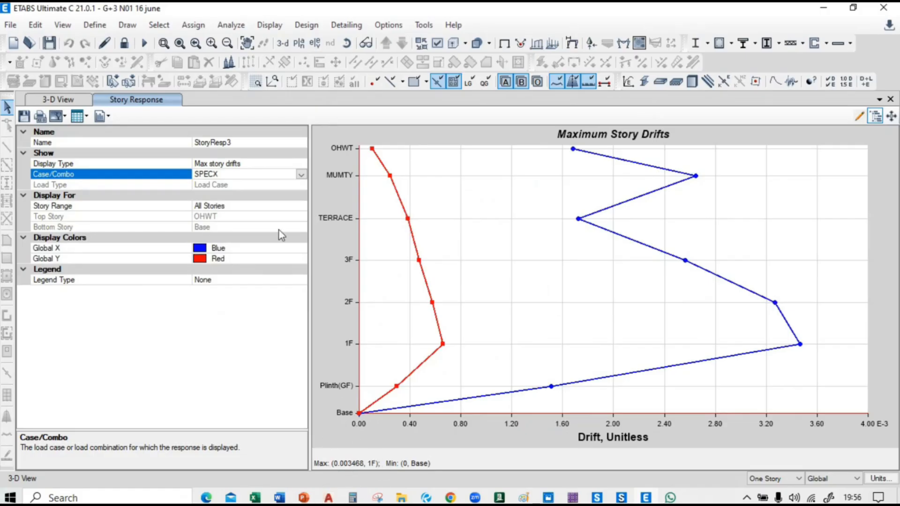
Plot the maximum story drifts for the SPECY load case and close the story response view after checking it.
{"action": "left_click", "coordinate": [300, 175]}
{"action": "scroll", "coordinate": [233, 269], "scroll_direction": "down", "scroll_amount": 1}
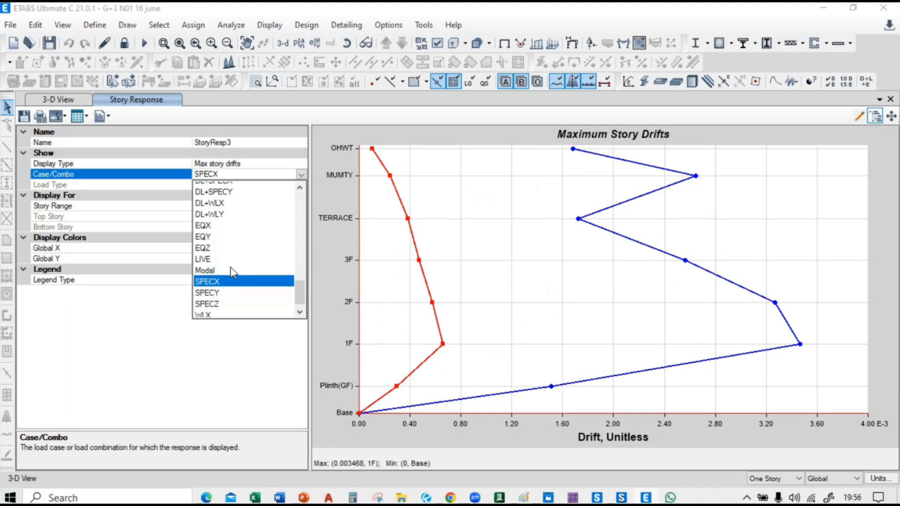
{"action": "left_click", "coordinate": [207, 288]}
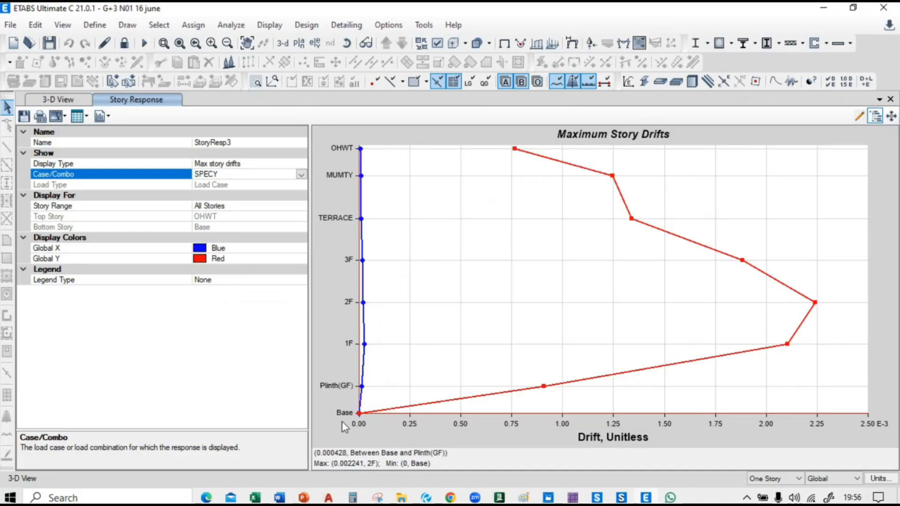
{"action": "key", "text": "alt+Tab"}
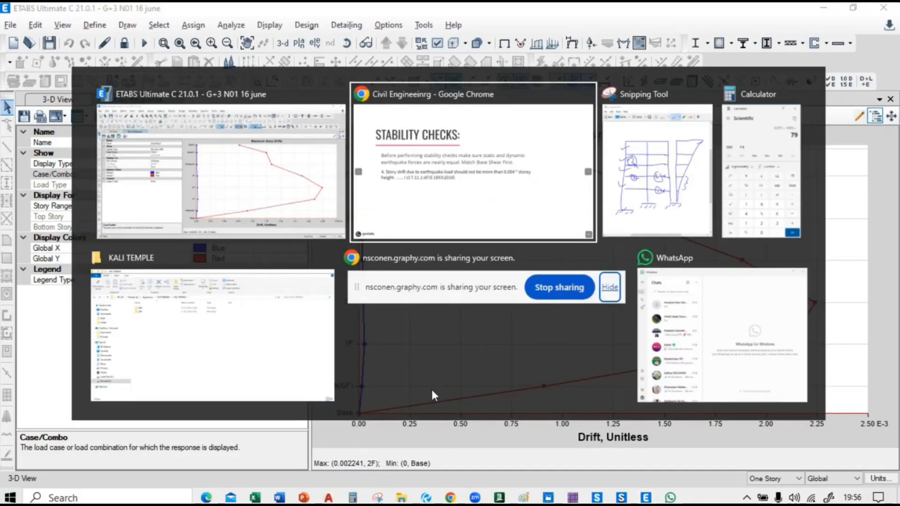
{"action": "left_click", "coordinate": [246, 145]}
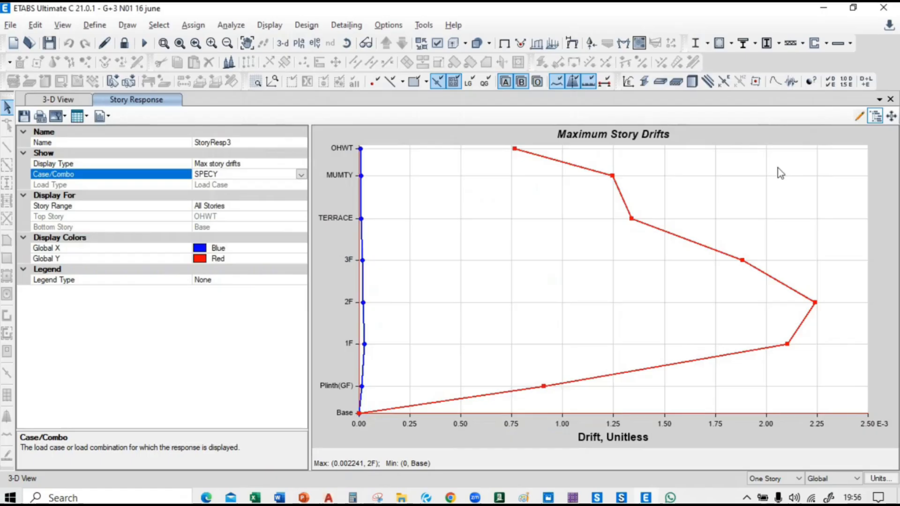
{"action": "left_click", "coordinate": [891, 100]}
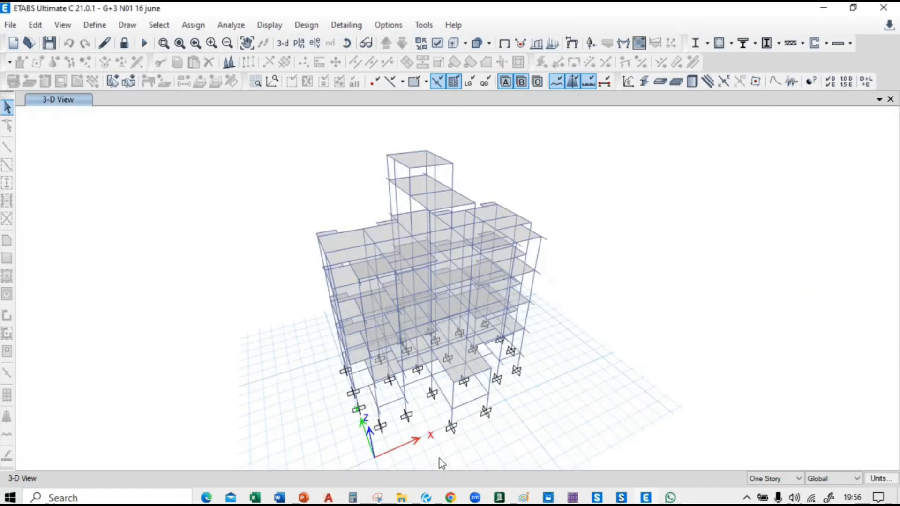
Switch to Chrome to read the fifth stability check on first-mode translation and modal mass participation, and return to ETABS.
{"action": "mouse_move", "coordinate": [451, 492]}
{"action": "left_click", "coordinate": [472, 441]}
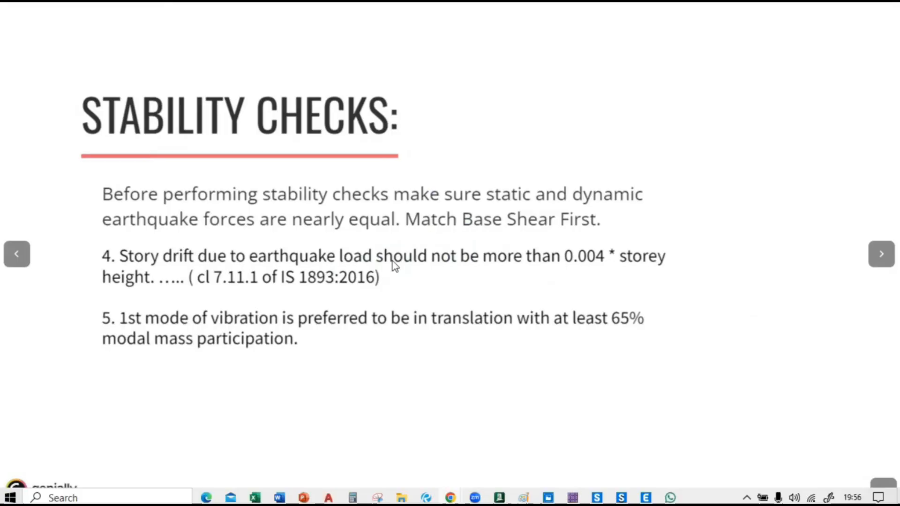
{"action": "key", "text": "alt+Tab"}
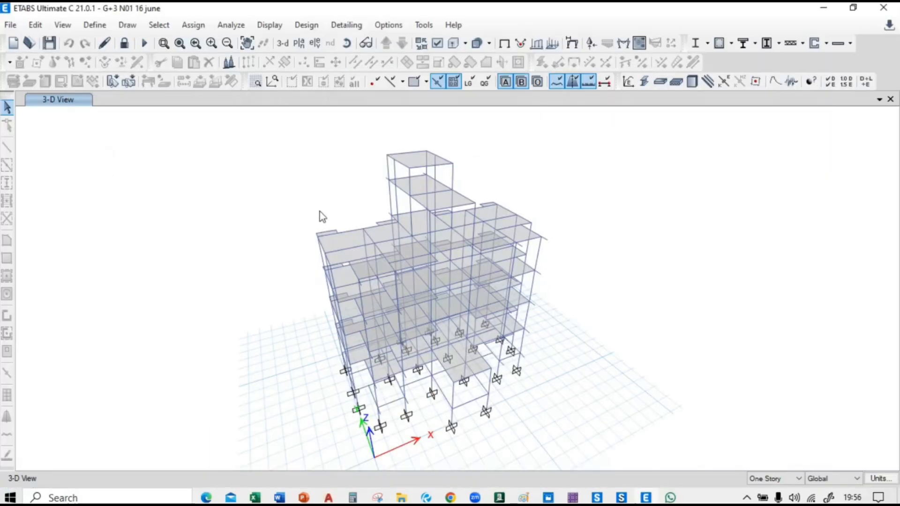
Display the Modal Participating Mass Ratios table from the modal information of the structure output results.
{"action": "left_click", "coordinate": [268, 29]}
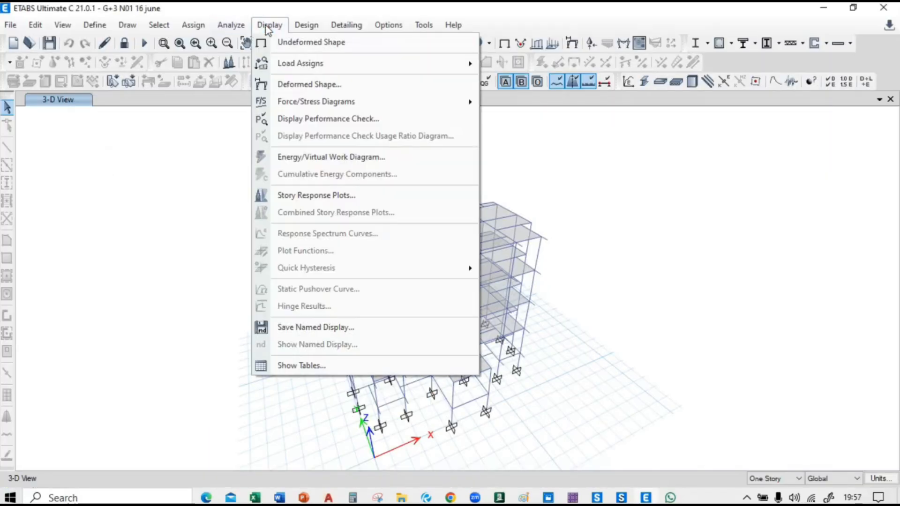
{"action": "left_click", "coordinate": [331, 365]}
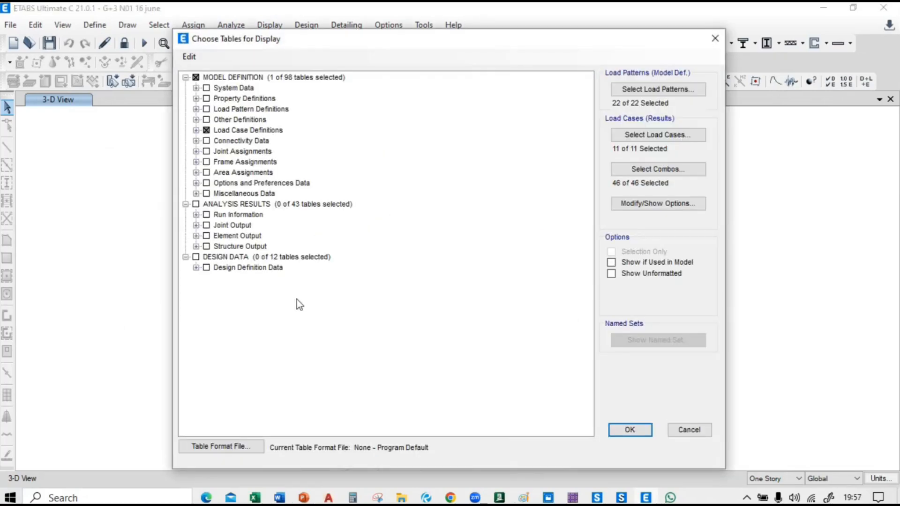
{"action": "left_click", "coordinate": [196, 246]}
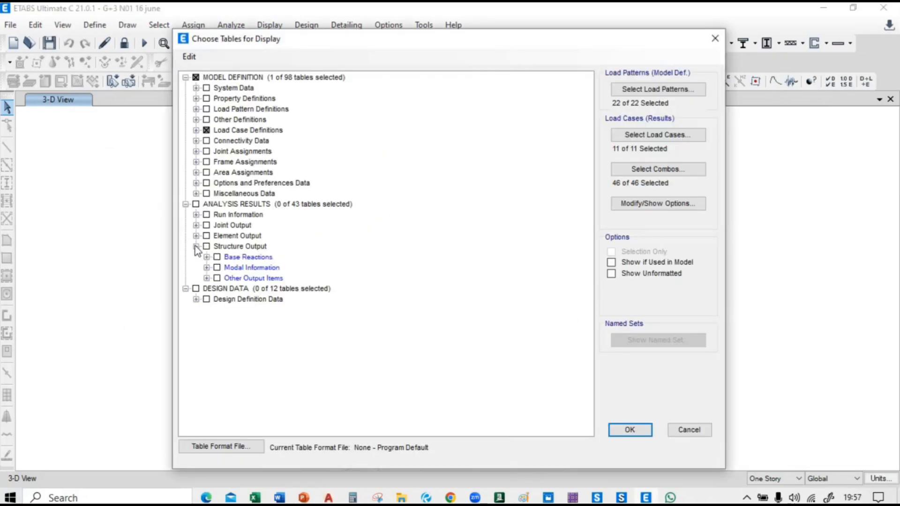
{"action": "left_click", "coordinate": [207, 267]}
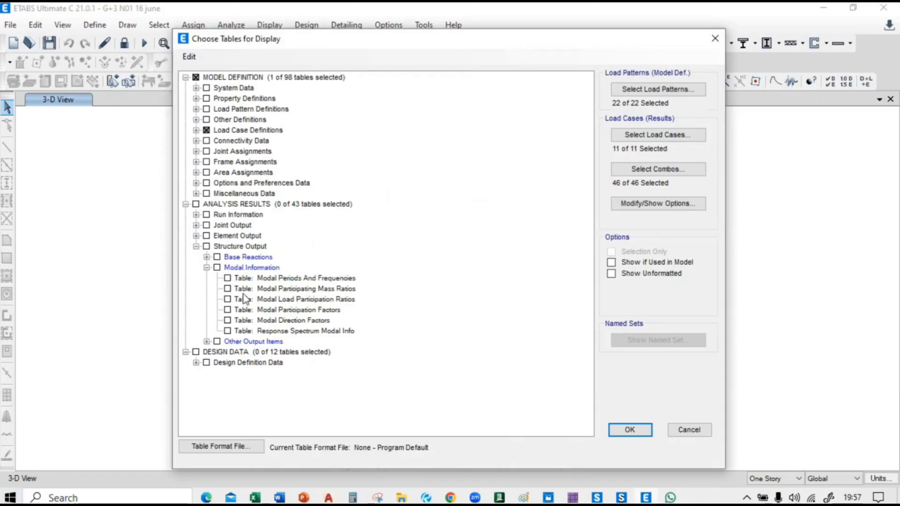
{"action": "left_click", "coordinate": [291, 290]}
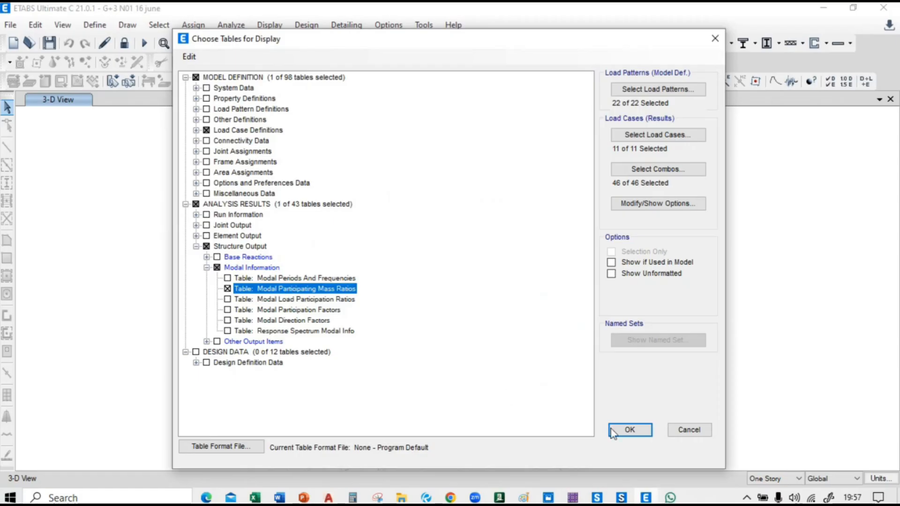
{"action": "left_click", "coordinate": [630, 429]}
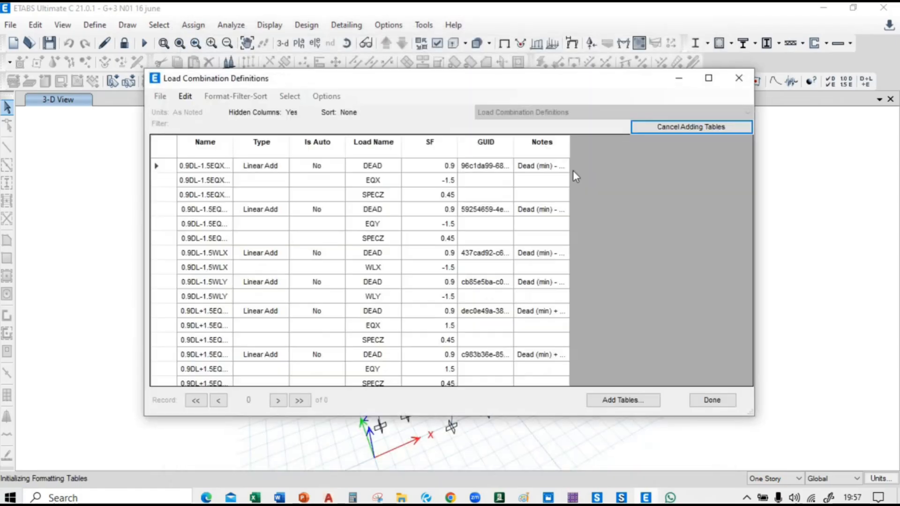
{"action": "left_click", "coordinate": [537, 116]}
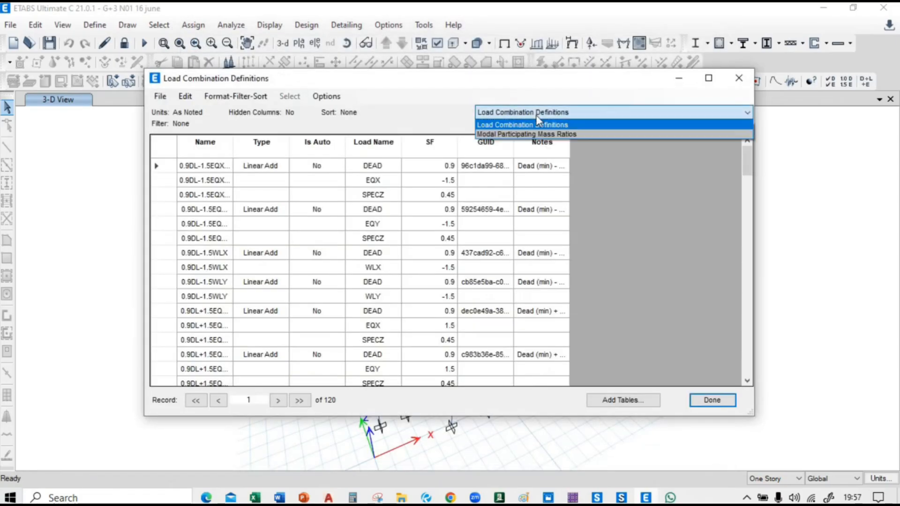
{"action": "left_click", "coordinate": [515, 136]}
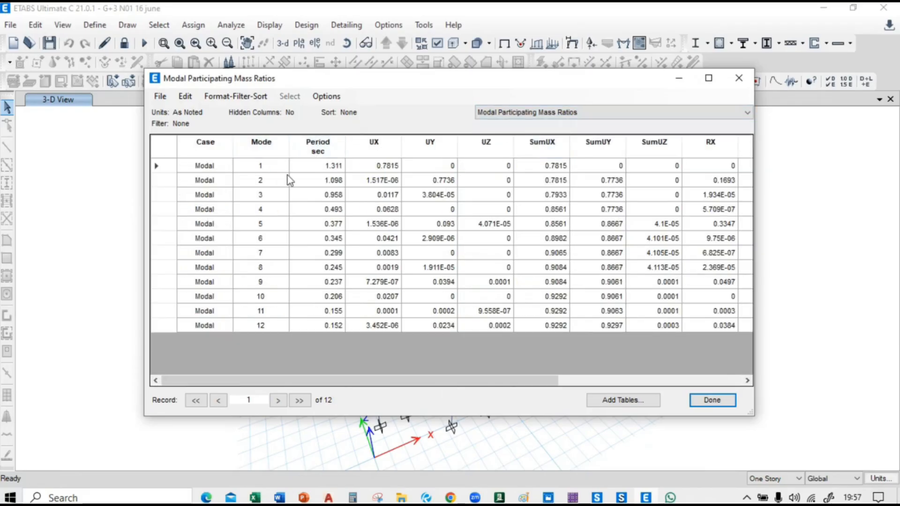
Check mode 1's period and UX mass ratio in the table against the 65% participation criterion on the Chrome slide.
{"action": "left_click", "coordinate": [334, 168]}
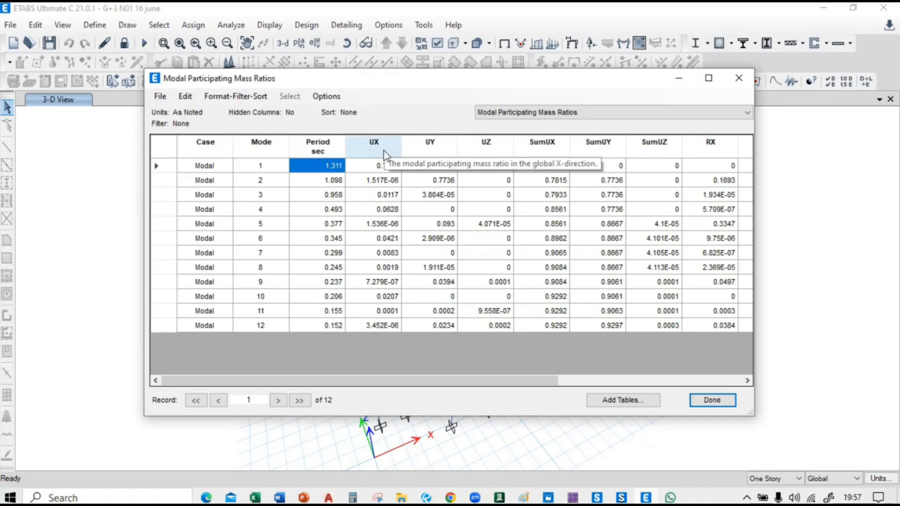
{"action": "left_click", "coordinate": [388, 166]}
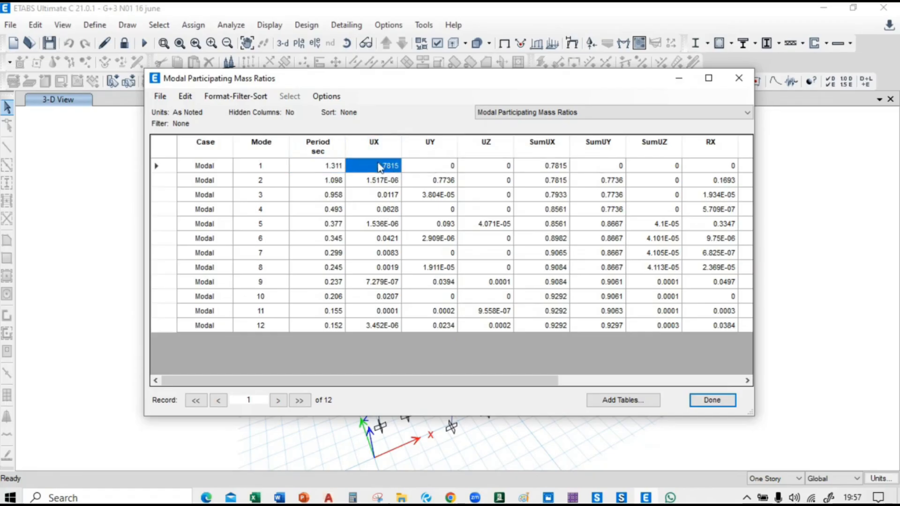
{"action": "key", "text": "alt+Tab"}
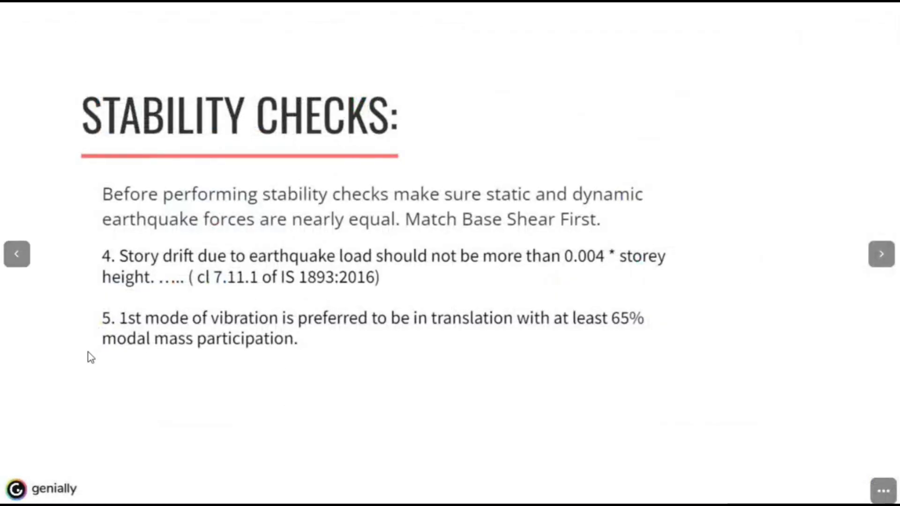
{"action": "key", "text": "alt+Tab"}
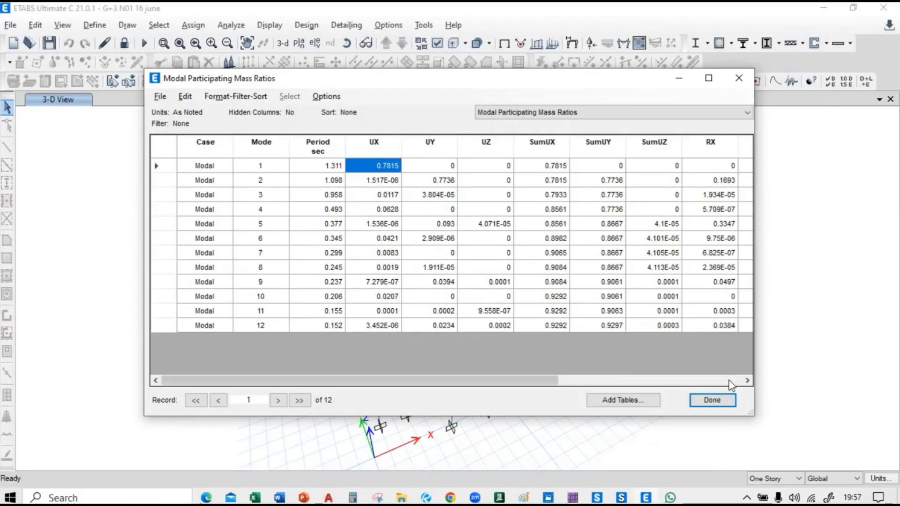
Check mode 2's period and UY mass ratio in the table against the sixth stability check's 65% criterion on the Chrome slide.
{"action": "key", "text": "alt+Tab"}
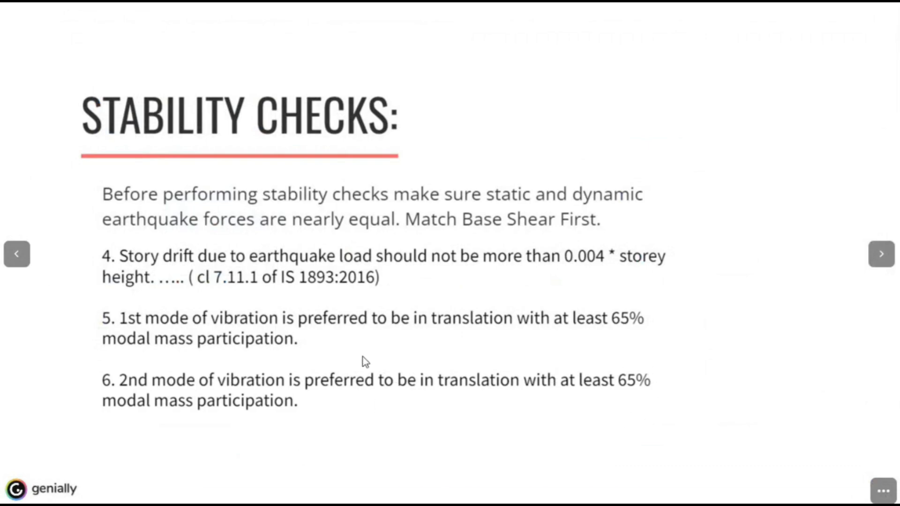
{"action": "key", "text": "alt+Tab"}
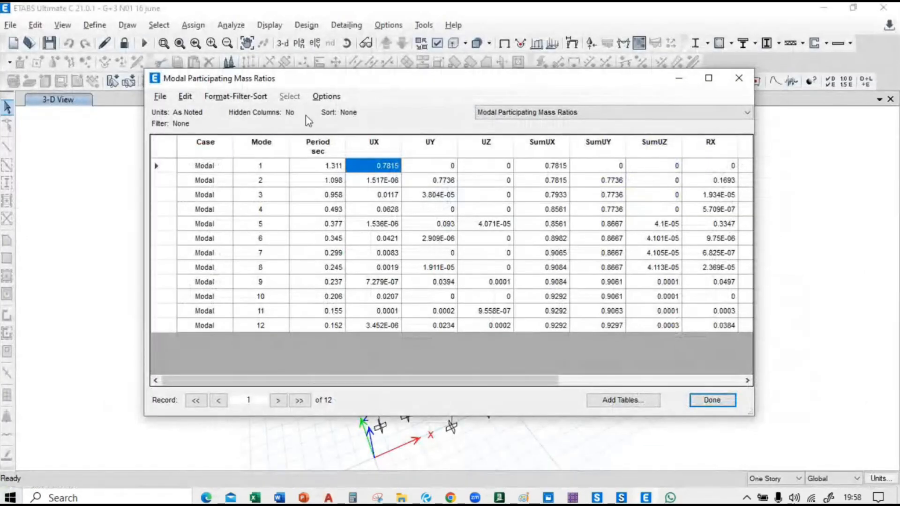
{"action": "left_click", "coordinate": [263, 184]}
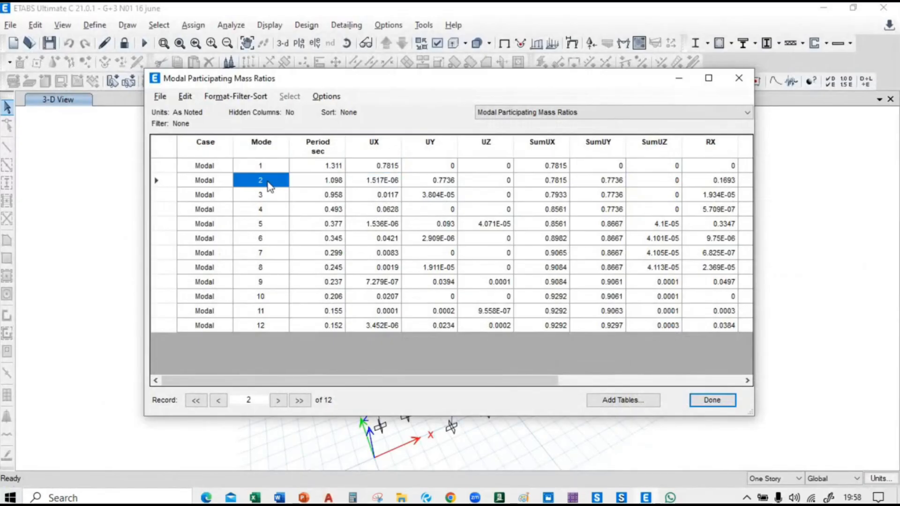
{"action": "left_click", "coordinate": [327, 181]}
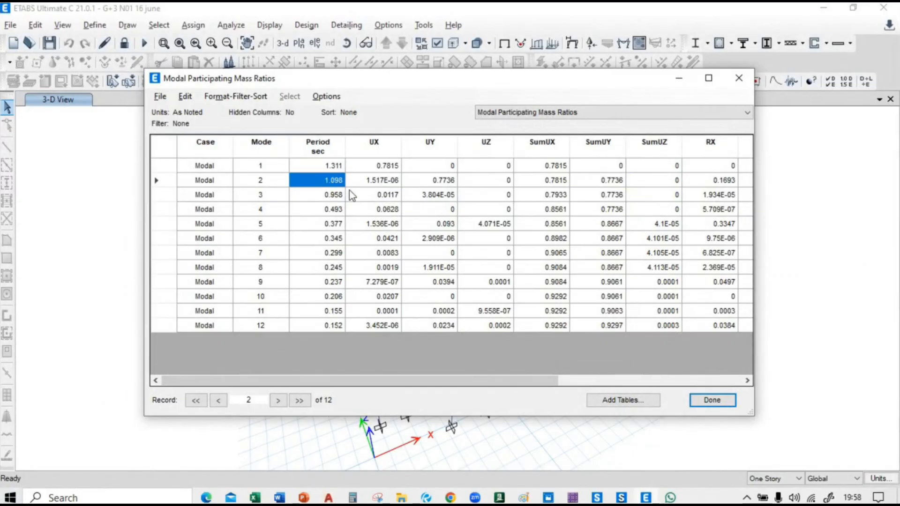
{"action": "left_click", "coordinate": [434, 184]}
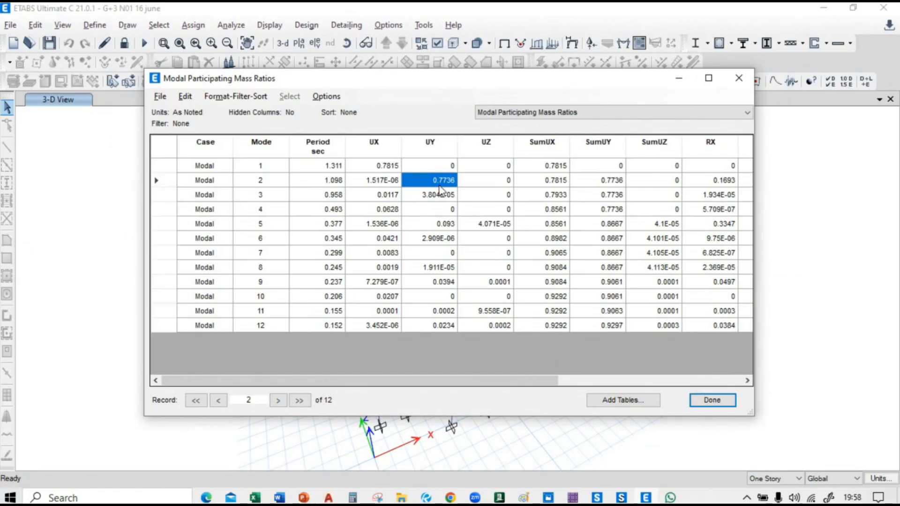
{"action": "key", "text": "alt+Tab"}
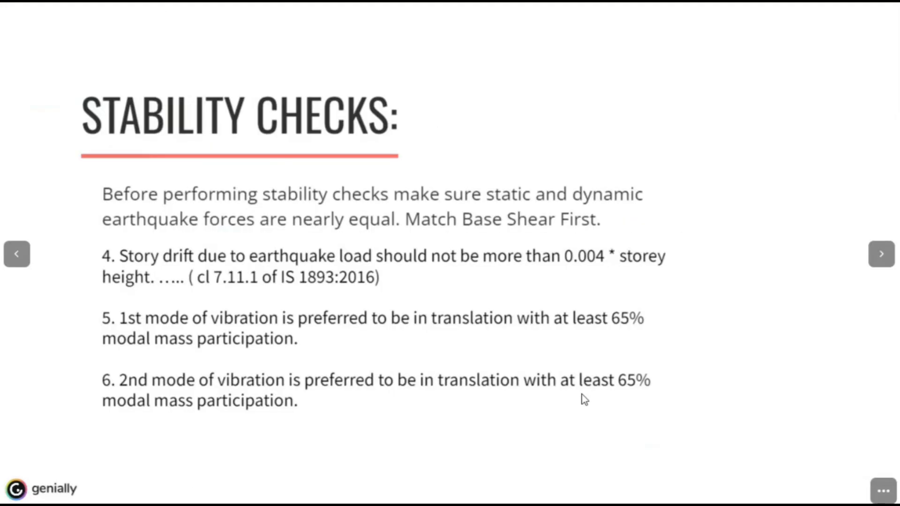
{"action": "key", "text": "alt+Tab"}
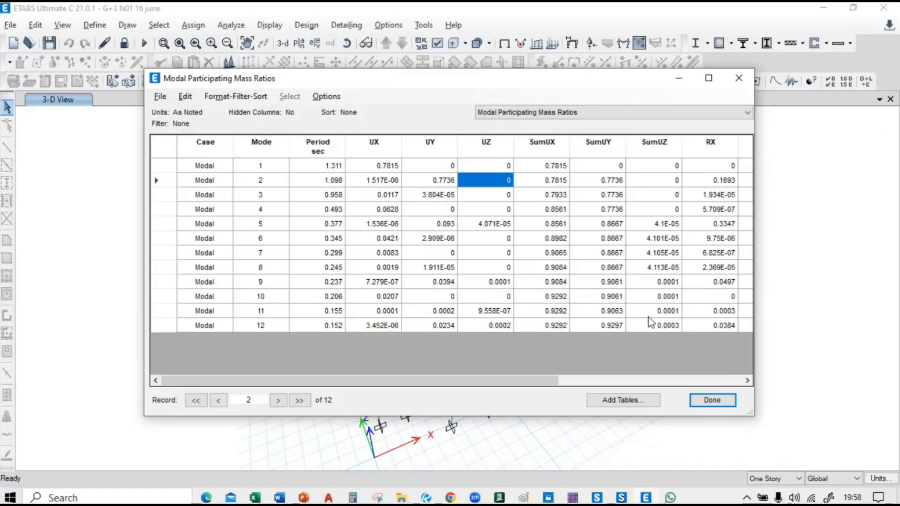
Switch to Chrome to read the seventh stability check on third-mode torsion, and return to ETABS.
{"action": "key", "text": "alt+Tab"}
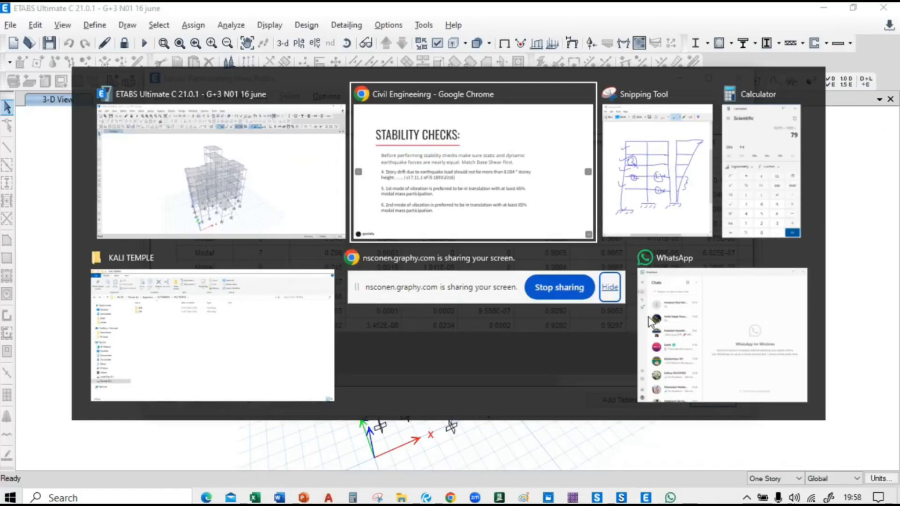
{"action": "key", "text": "Right"}
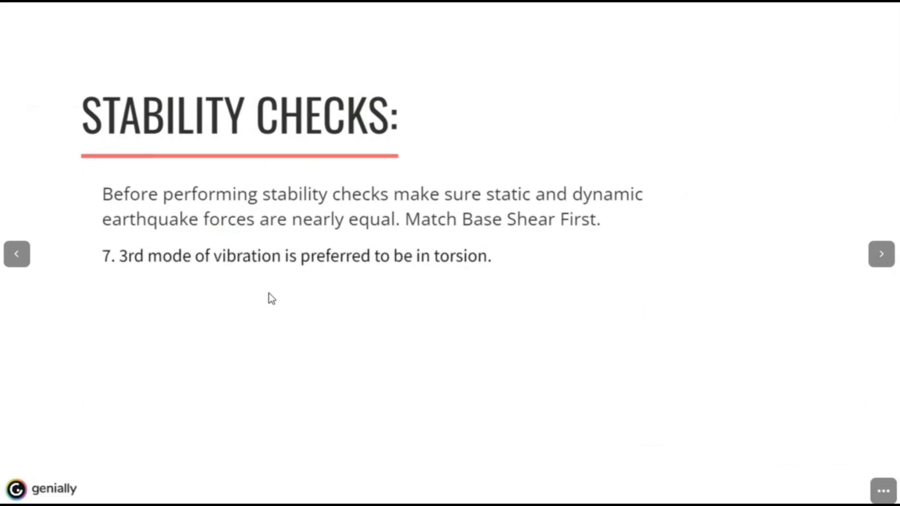
{"action": "key", "text": "alt+Tab"}
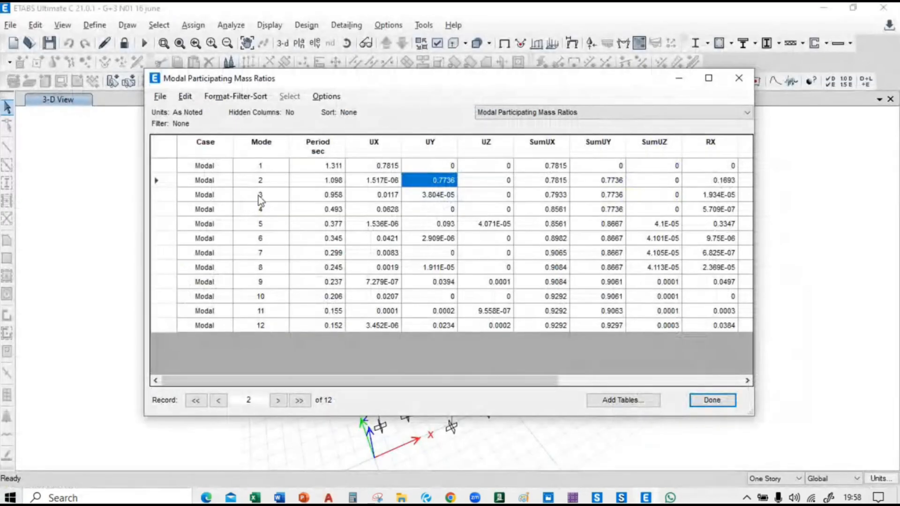
Check mode 3's period and its UX, UY and RZ mass ratios for torsion, and close the mass ratios table.
{"action": "left_click", "coordinate": [261, 199]}
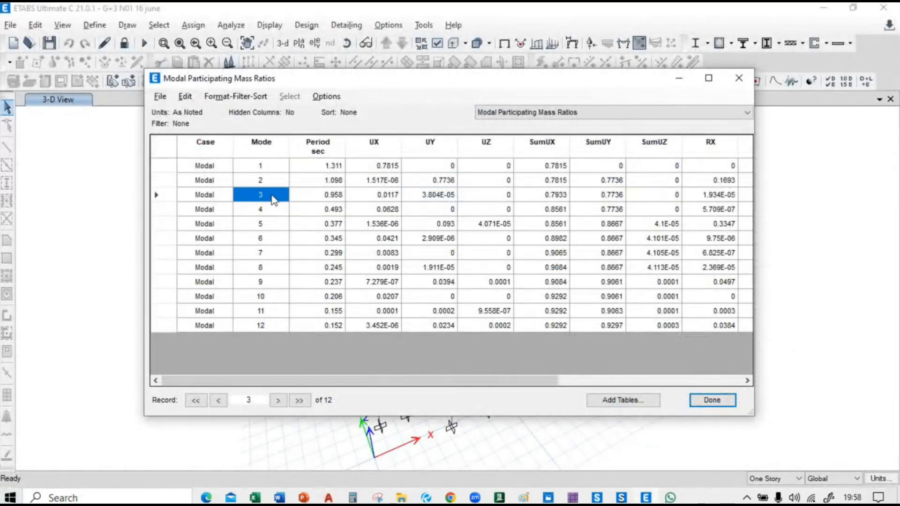
{"action": "left_click", "coordinate": [328, 200]}
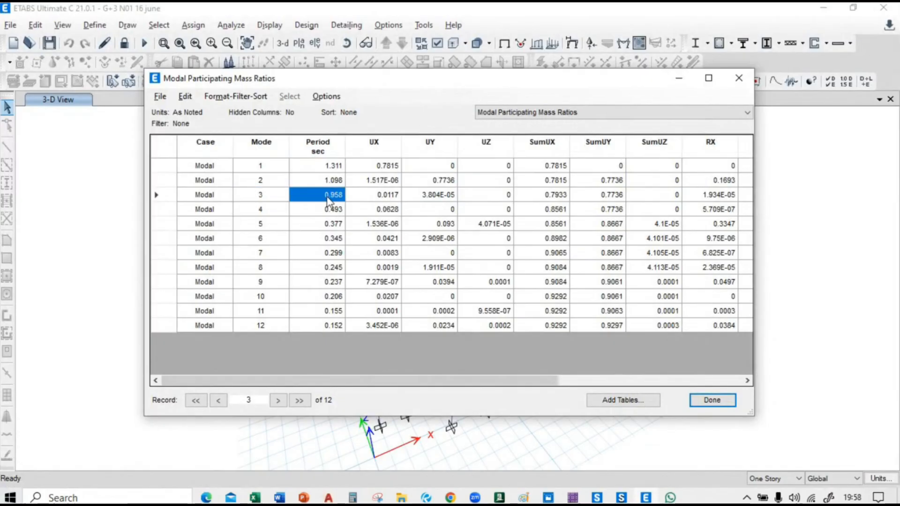
{"action": "left_click", "coordinate": [383, 199]}
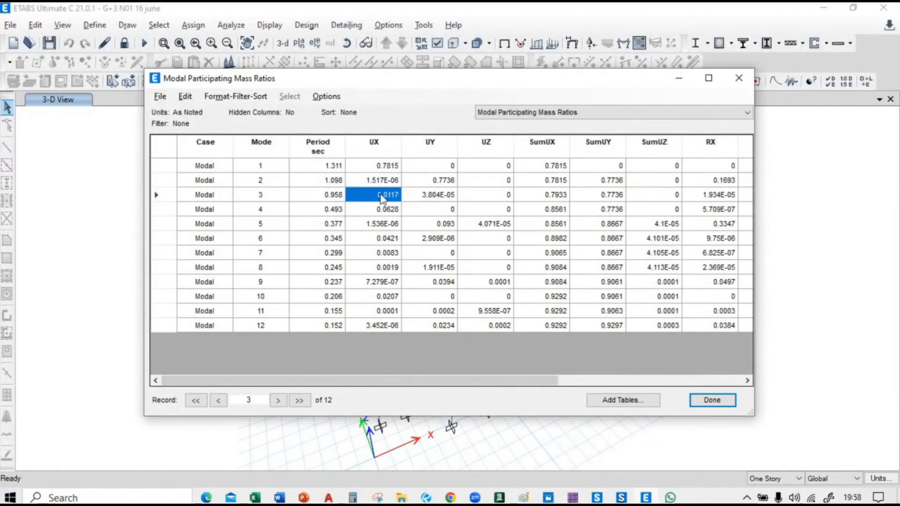
{"action": "left_click", "coordinate": [425, 200]}
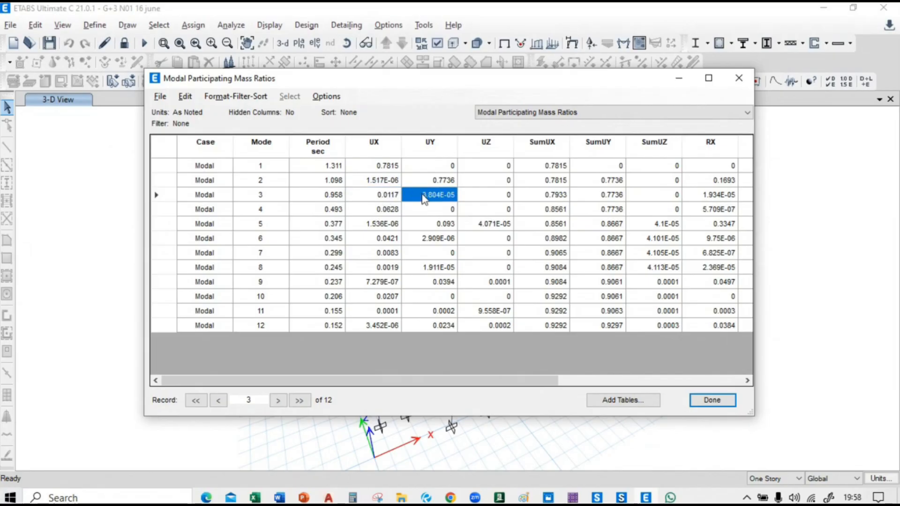
{"action": "left_click", "coordinate": [378, 197]}
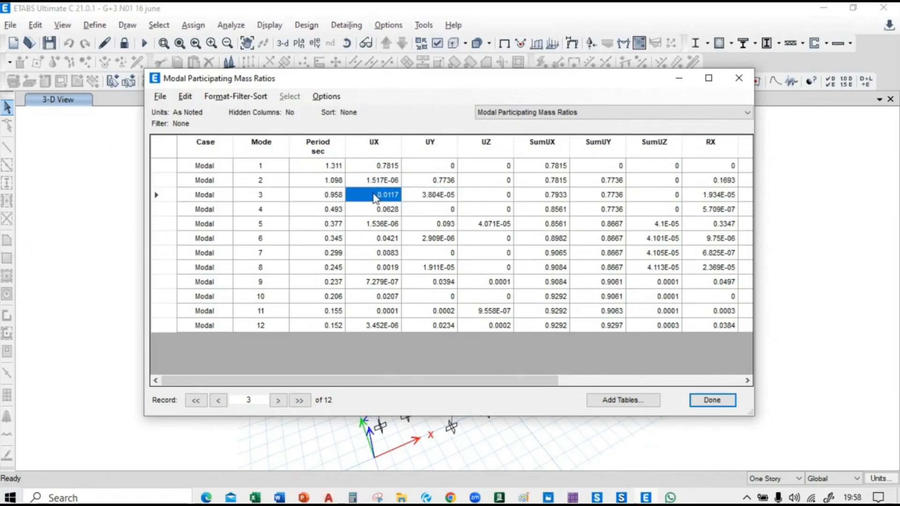
{"action": "left_click", "coordinate": [437, 199]}
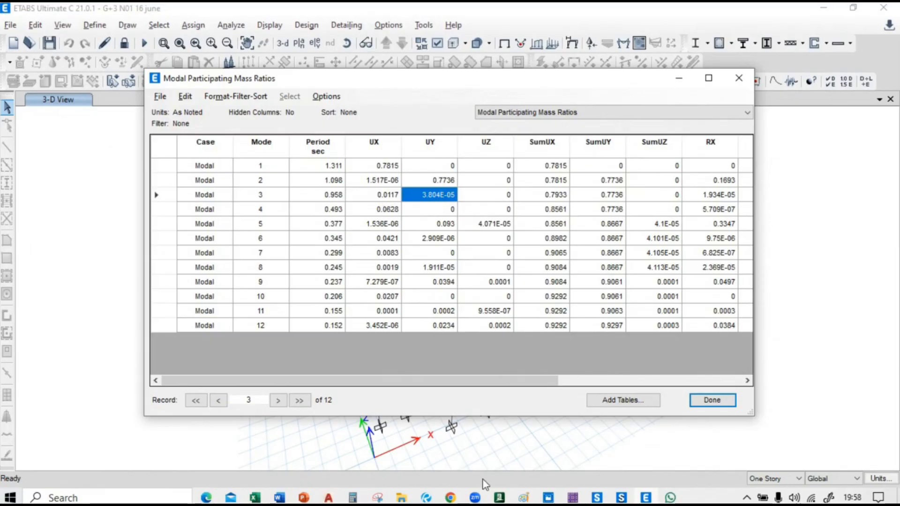
{"action": "left_click_drag", "start_coordinate": [462, 381], "coordinate": [656, 393]}
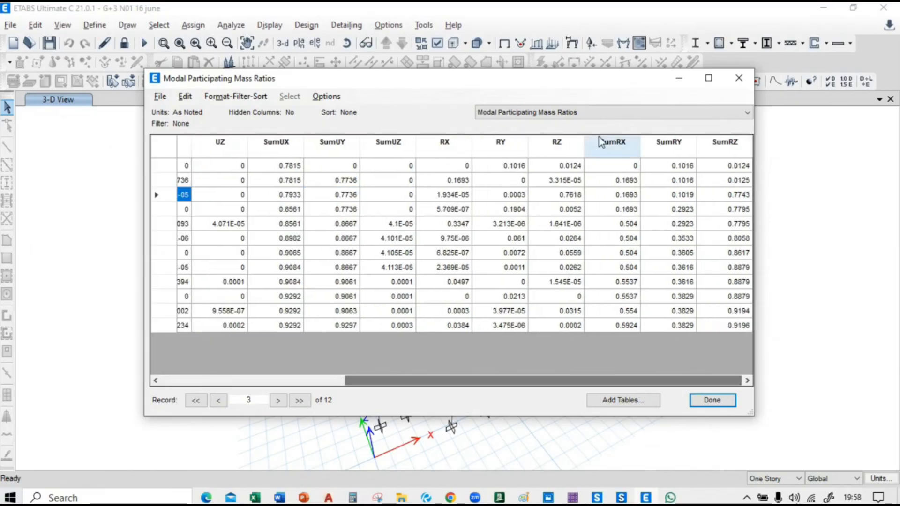
{"action": "left_click", "coordinate": [575, 198]}
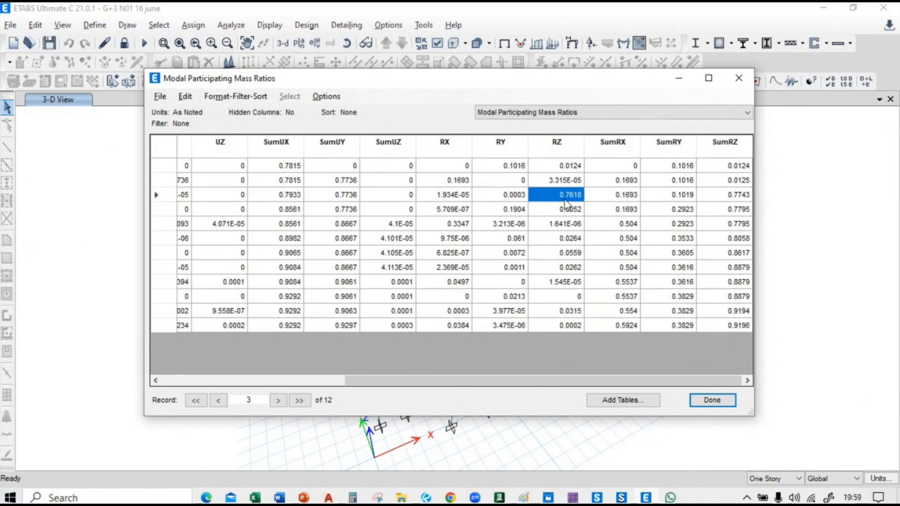
{"action": "left_click", "coordinate": [712, 400]}
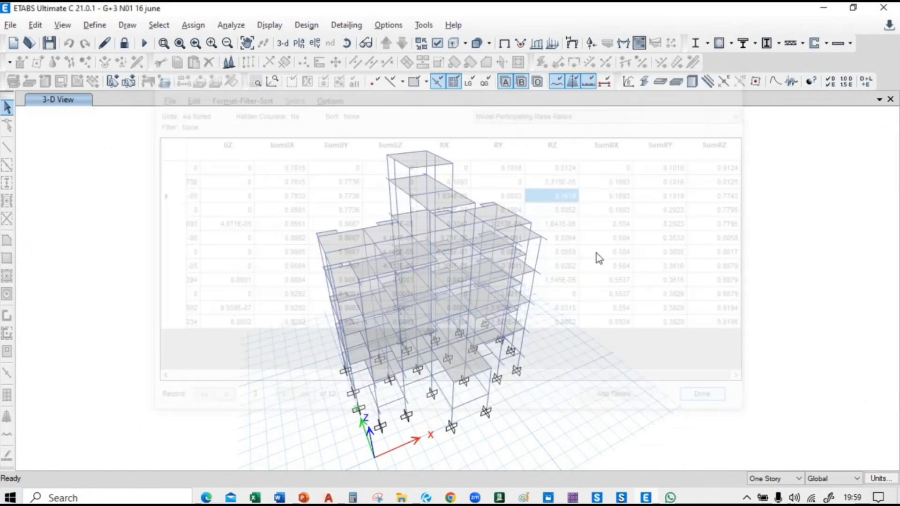
{"action": "left_click", "coordinate": [299, 42]}
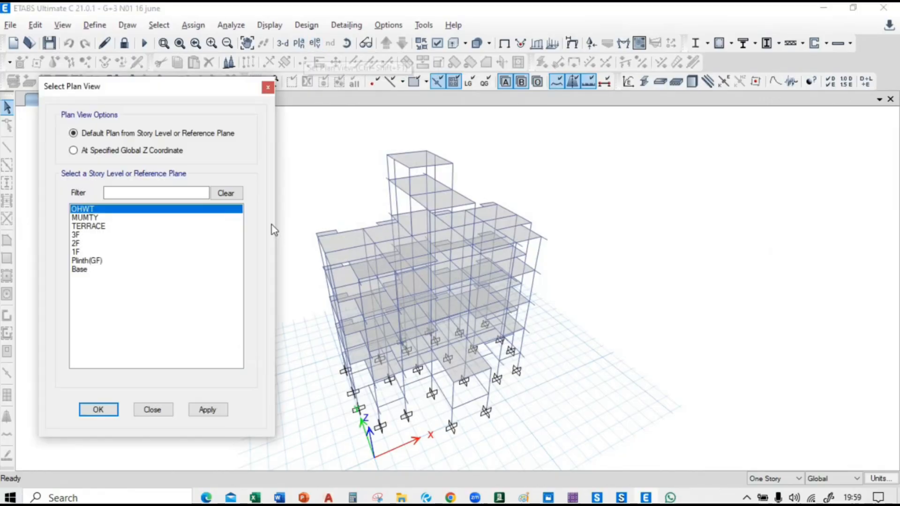
{"action": "left_click", "coordinate": [267, 87]}
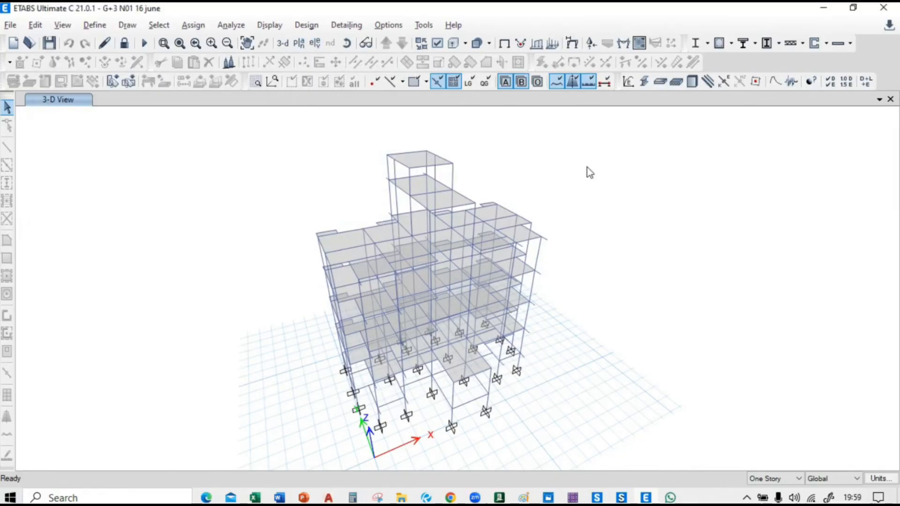
{"action": "middle_click_drag", "start_coordinate": [627, 210], "coordinate": [693, 201]}
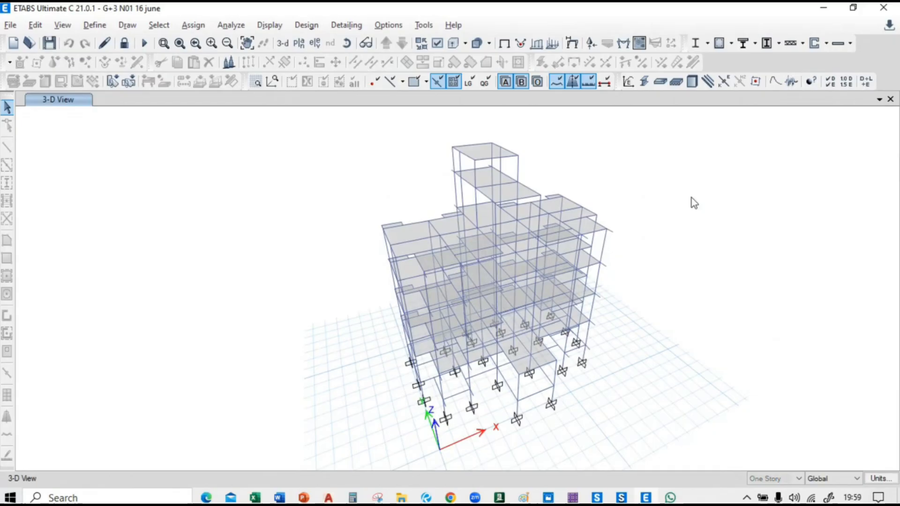
Display the deformed shape for mode 1 of the Modal case with contours on objects turned off, and animate it.
{"action": "left_click", "coordinate": [572, 44]}
{"action": "left_click_drag", "start_coordinate": [498, 15], "coordinate": [207, 14]}
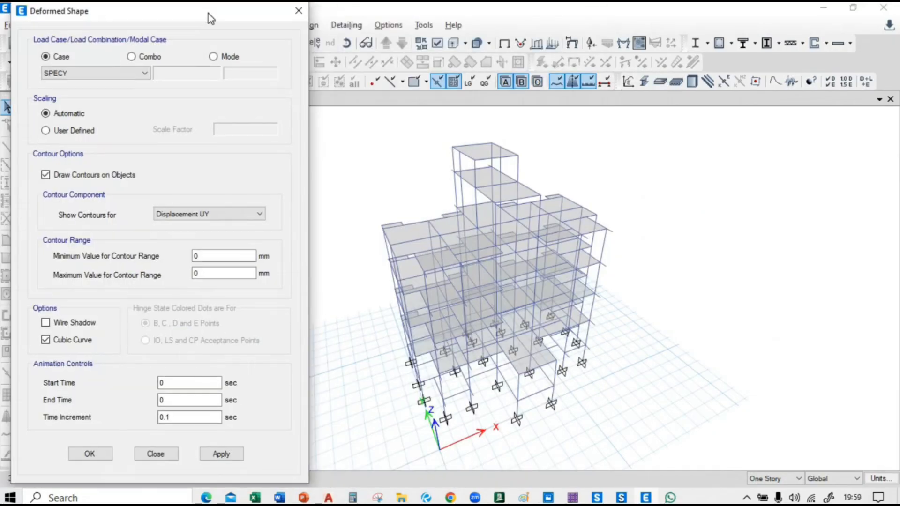
{"action": "left_click", "coordinate": [213, 56]}
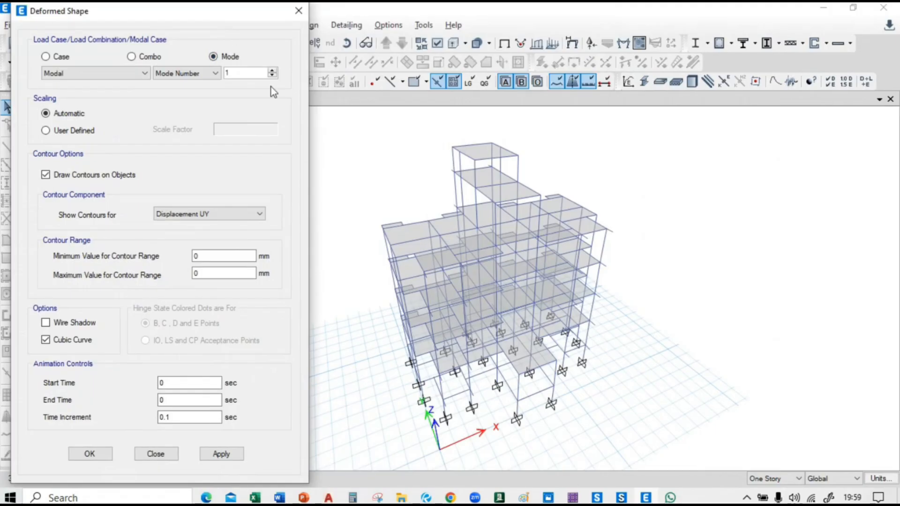
{"action": "left_click", "coordinate": [256, 214]}
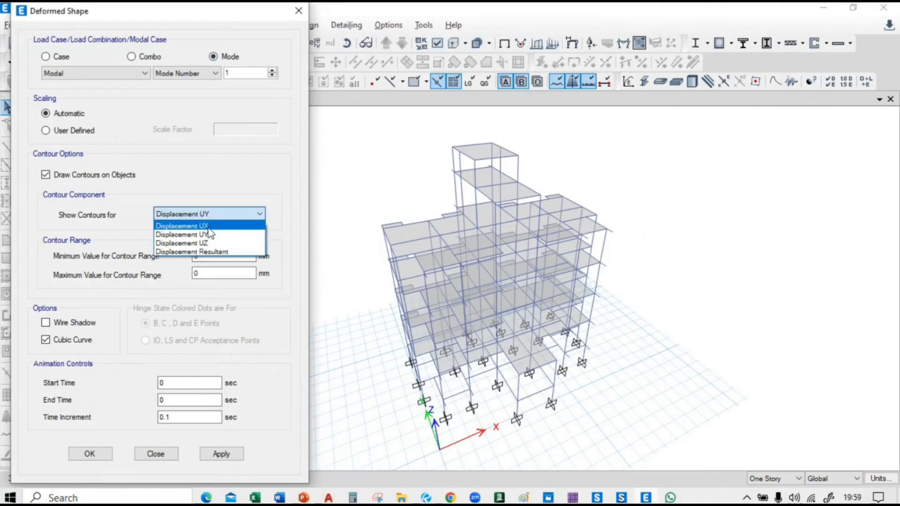
{"action": "left_click", "coordinate": [208, 228]}
{"action": "left_click", "coordinate": [197, 215]}
{"action": "left_click", "coordinate": [197, 227]}
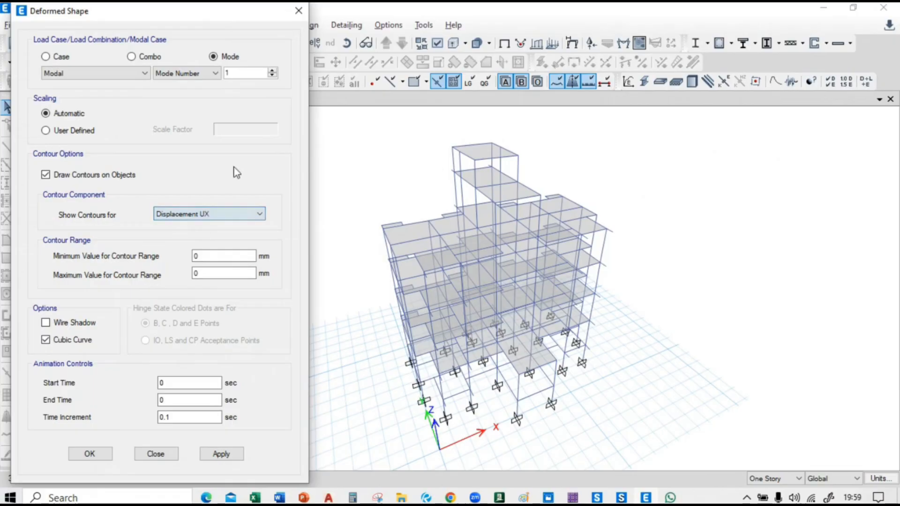
{"action": "left_click", "coordinate": [46, 175]}
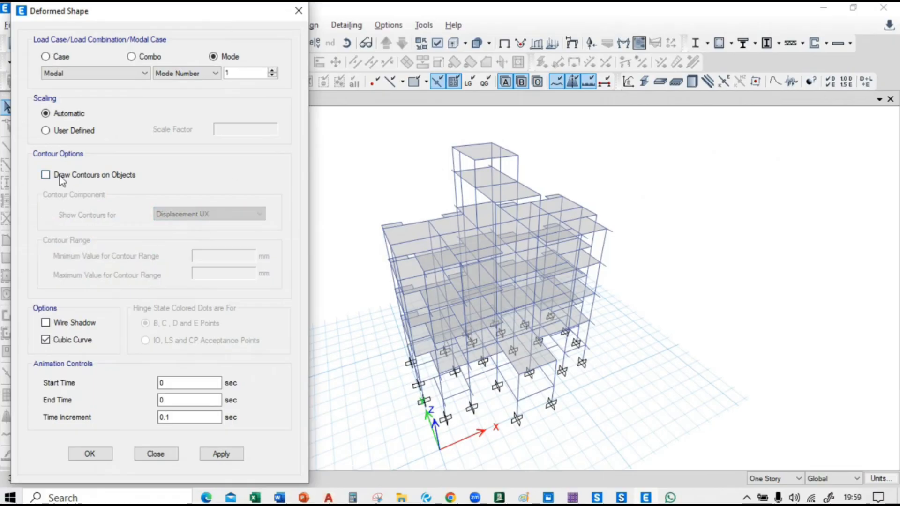
{"action": "left_click", "coordinate": [221, 453]}
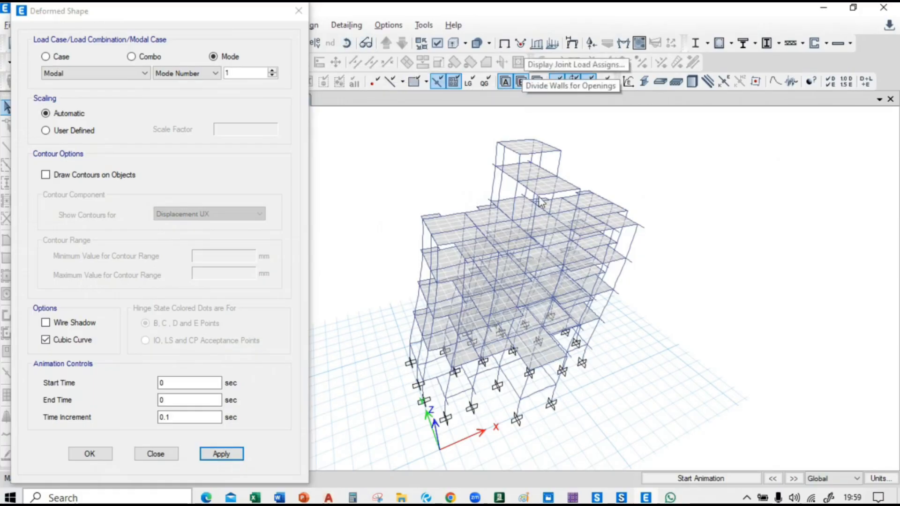
{"action": "left_click", "coordinate": [703, 478]}
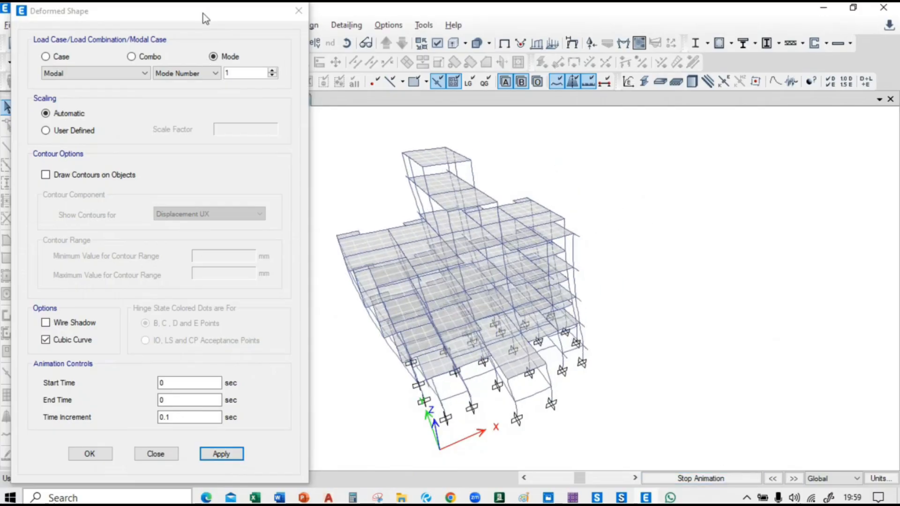
Add a second view window beside the 3-D mode shape and set it to the TERRACE plan.
{"action": "left_click_drag", "start_coordinate": [203, 13], "coordinate": [77, 143]}
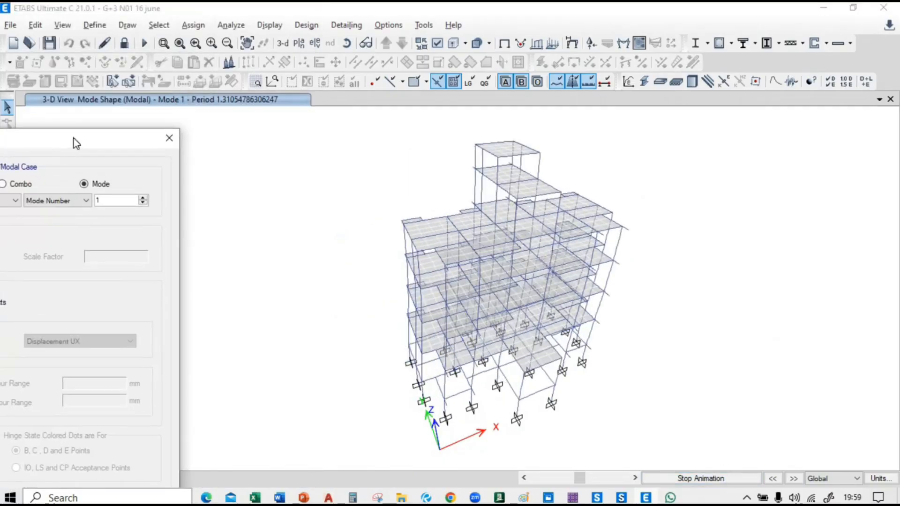
{"action": "left_click", "coordinate": [299, 45]}
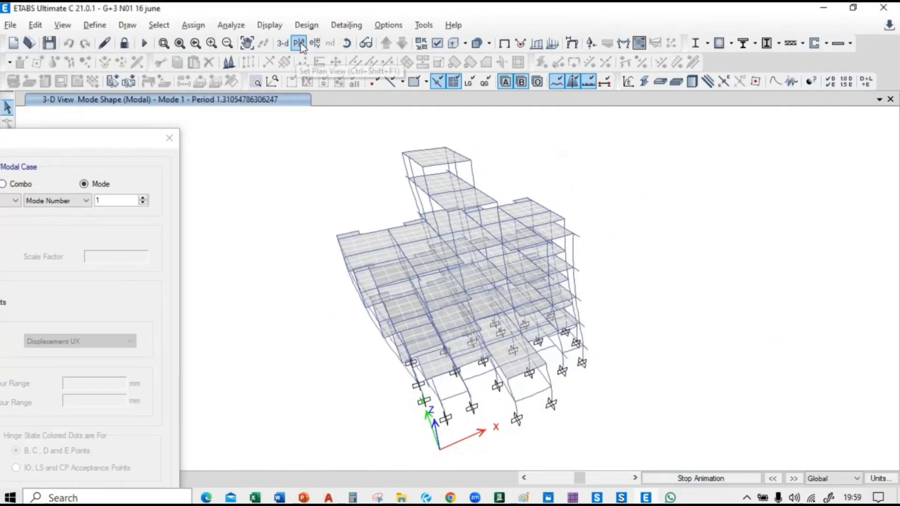
{"action": "left_click", "coordinate": [879, 99]}
{"action": "left_click", "coordinate": [833, 129]}
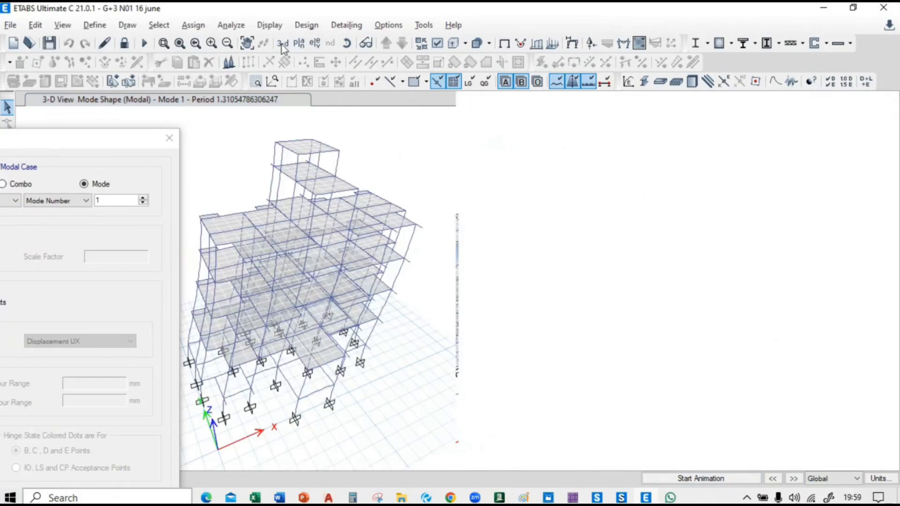
{"action": "left_click", "coordinate": [299, 44]}
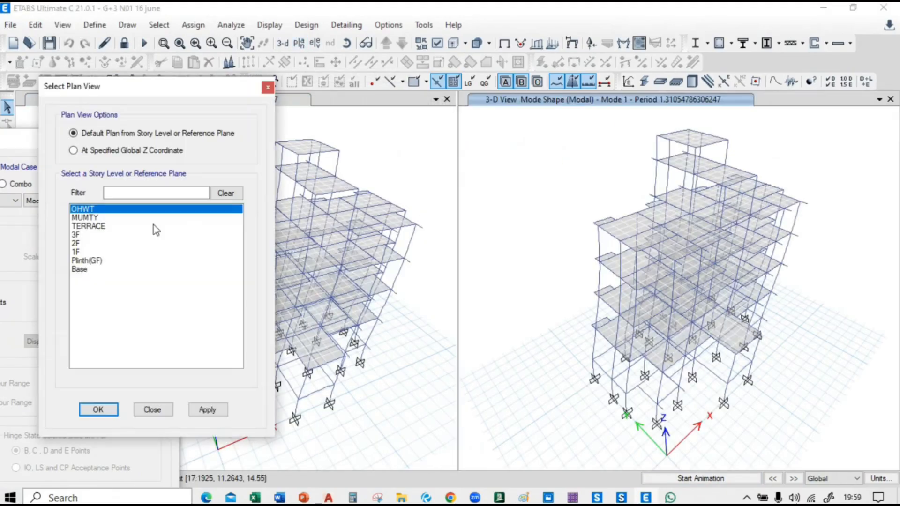
{"action": "left_click", "coordinate": [124, 228]}
{"action": "left_click", "coordinate": [209, 409]}
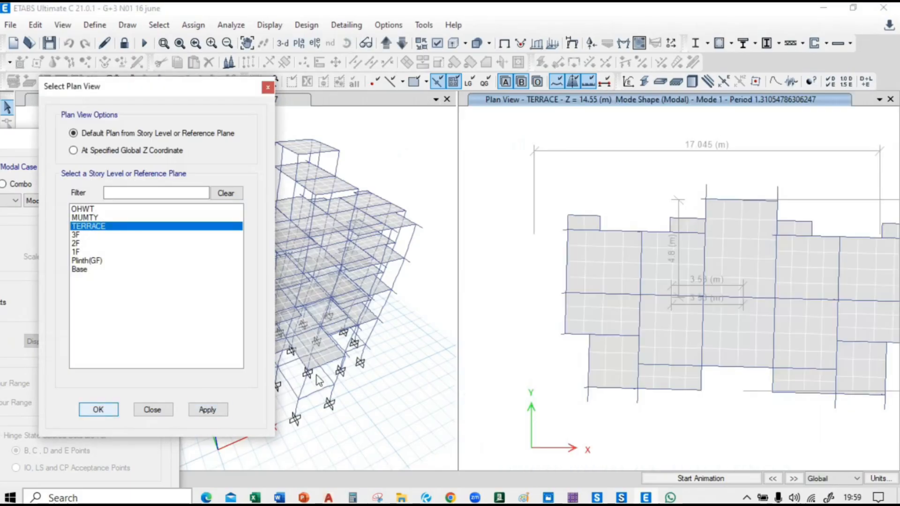
{"action": "left_click", "coordinate": [98, 410]}
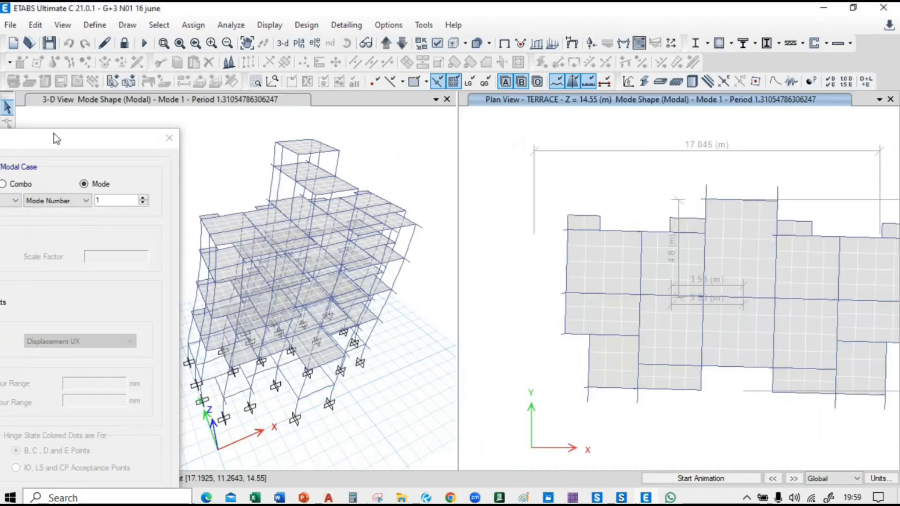
Apply mode 1 of the Modal case to the TERRACE plan view, animate its translation and stop the animation.
{"action": "left_click_drag", "start_coordinate": [56, 138], "coordinate": [154, 16]}
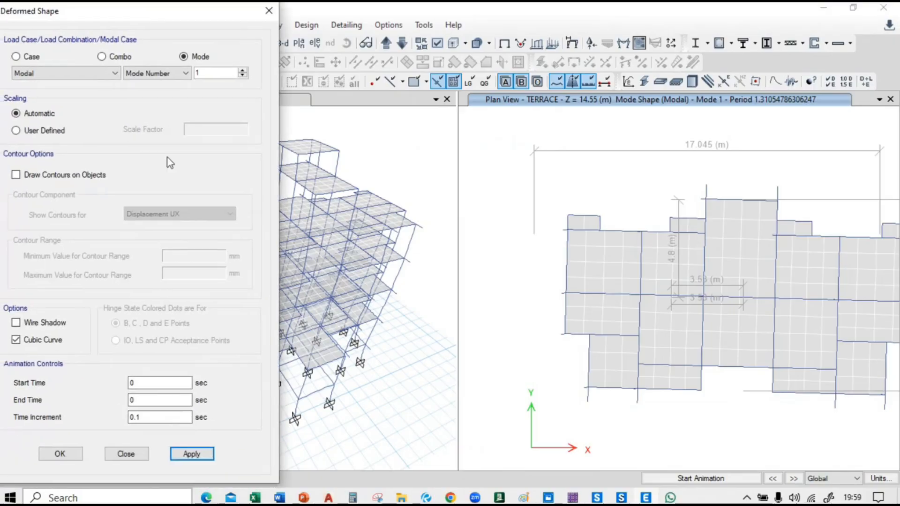
{"action": "left_click", "coordinate": [193, 453]}
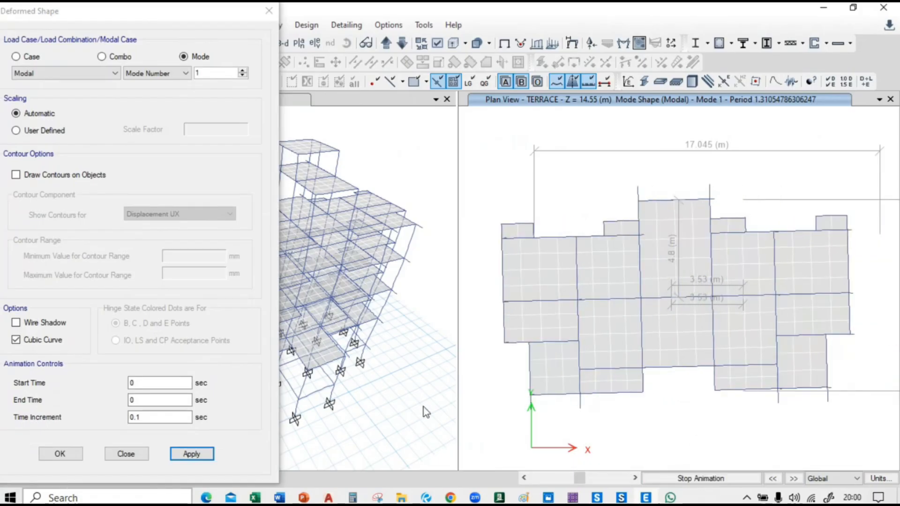
{"action": "left_click", "coordinate": [743, 479]}
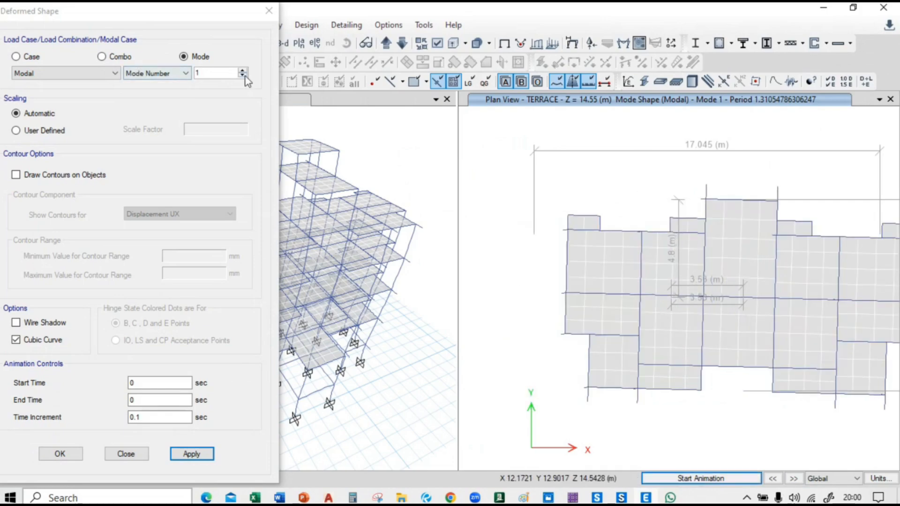
Display the deformed shape for mode 2 and animate it in both the TERRACE plan and the 3-D view.
{"action": "left_click", "coordinate": [201, 453]}
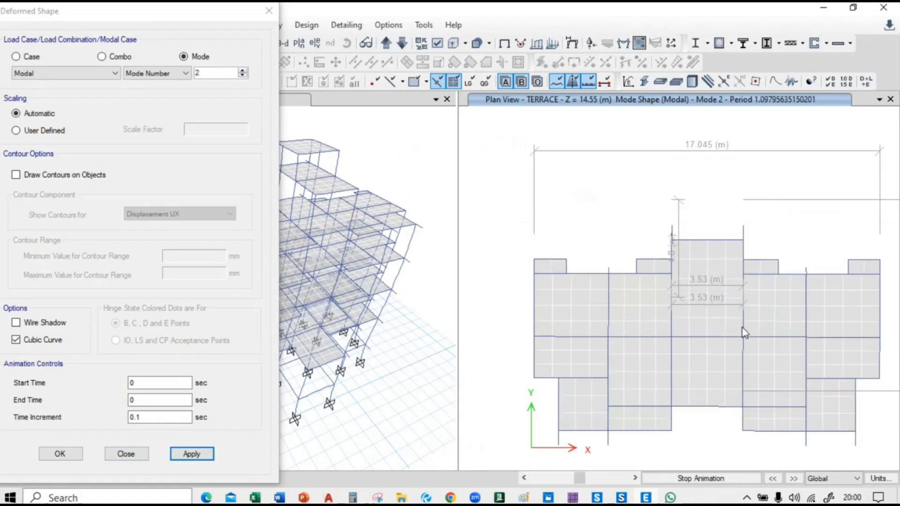
{"action": "left_click", "coordinate": [711, 479]}
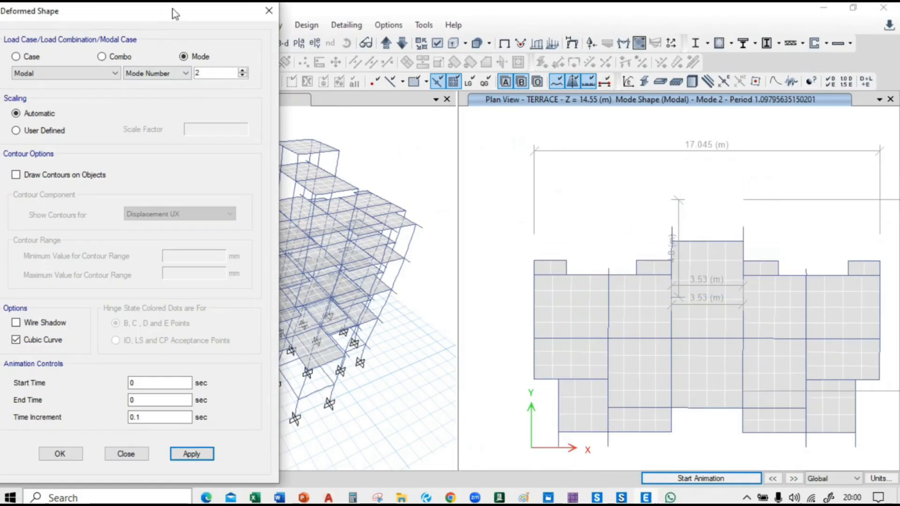
{"action": "left_click_drag", "start_coordinate": [175, 13], "coordinate": [208, 17]}
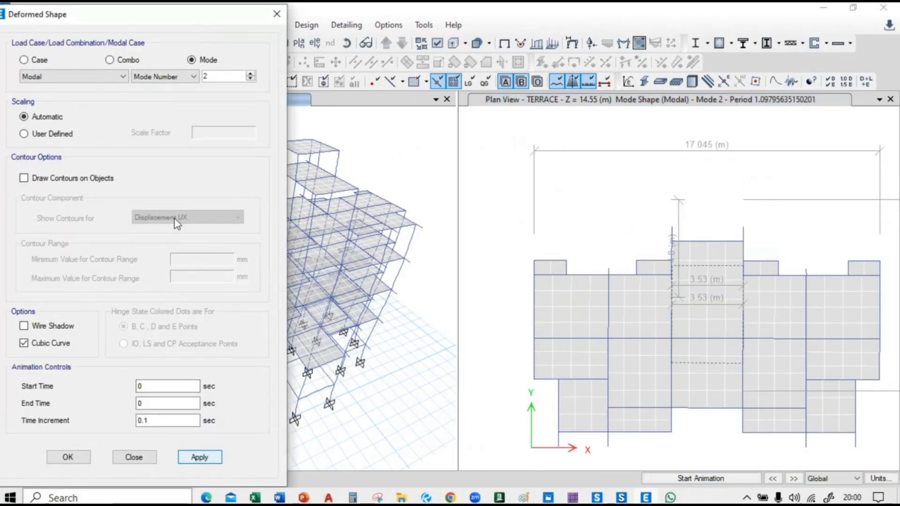
{"action": "left_click_drag", "start_coordinate": [195, 22], "coordinate": [70, 21]}
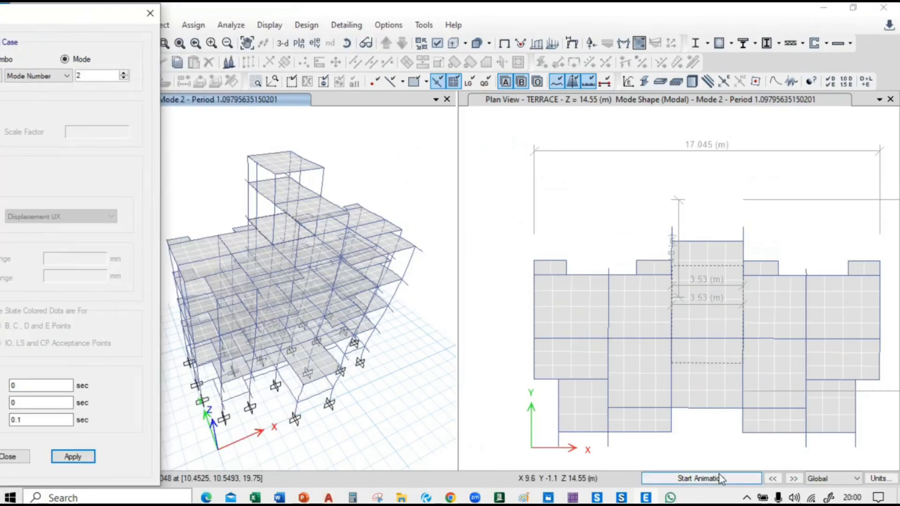
{"action": "left_click", "coordinate": [701, 478]}
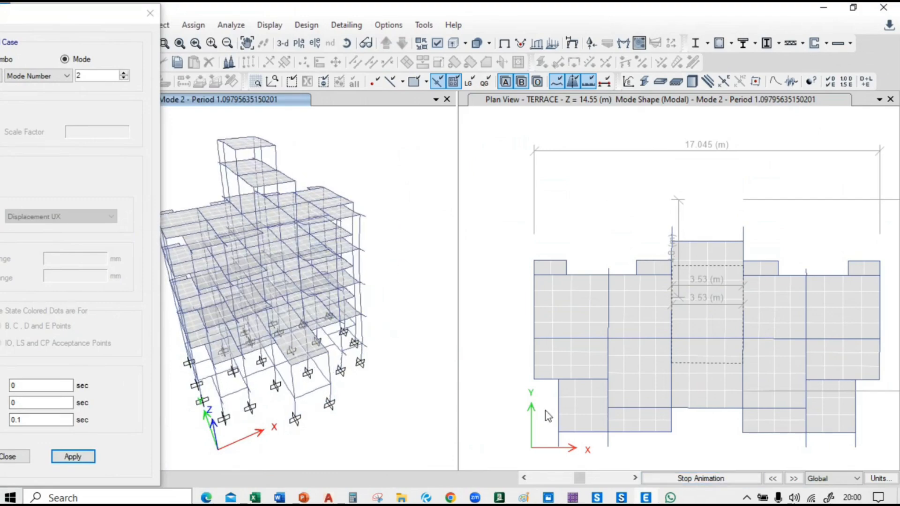
{"action": "left_click", "coordinate": [504, 43]}
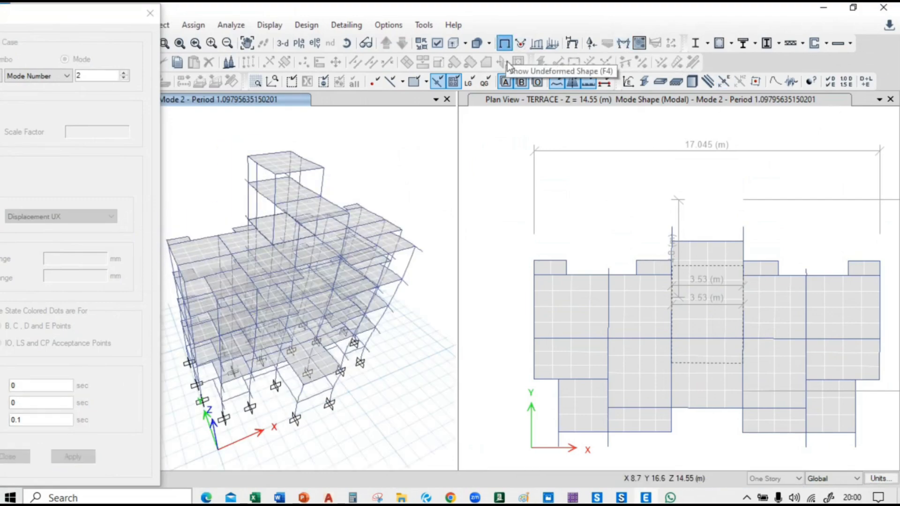
Display the deformed shape for mode 3 and animate its torsion in both the TERRACE plan and the 3-D view.
{"action": "left_click_drag", "start_coordinate": [92, 9], "coordinate": [240, 7]}
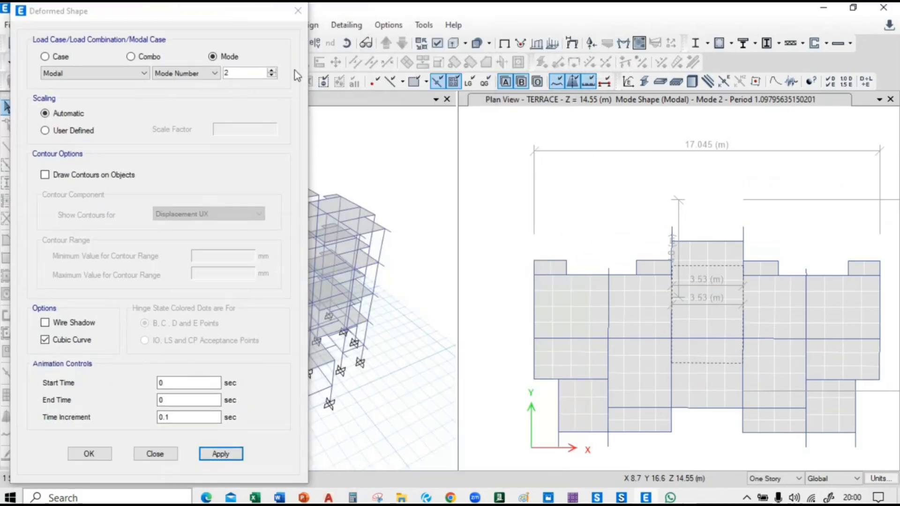
{"action": "left_click", "coordinate": [272, 70]}
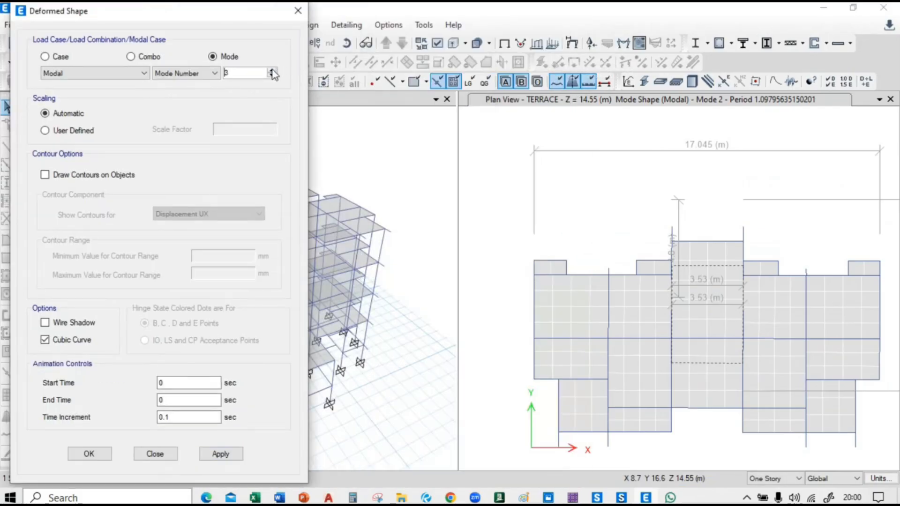
{"action": "left_click", "coordinate": [233, 456]}
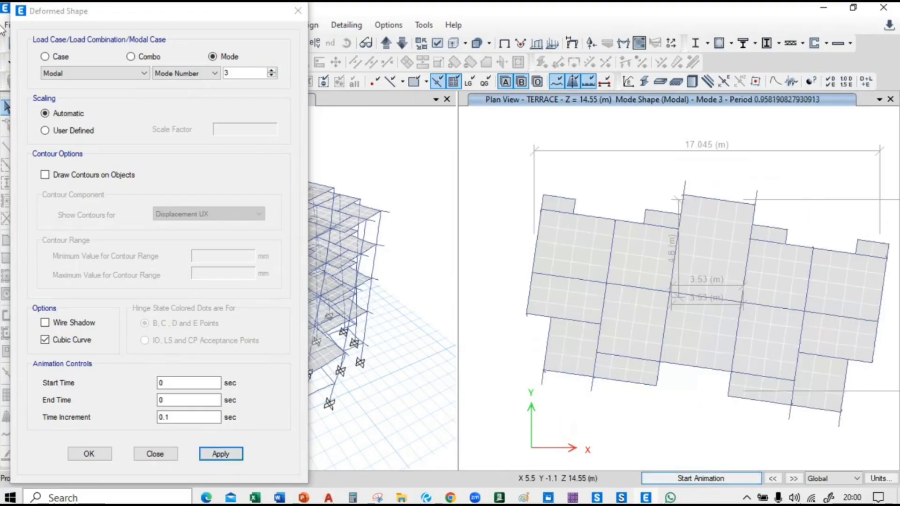
{"action": "left_click_drag", "start_coordinate": [234, 11], "coordinate": [1, 12]}
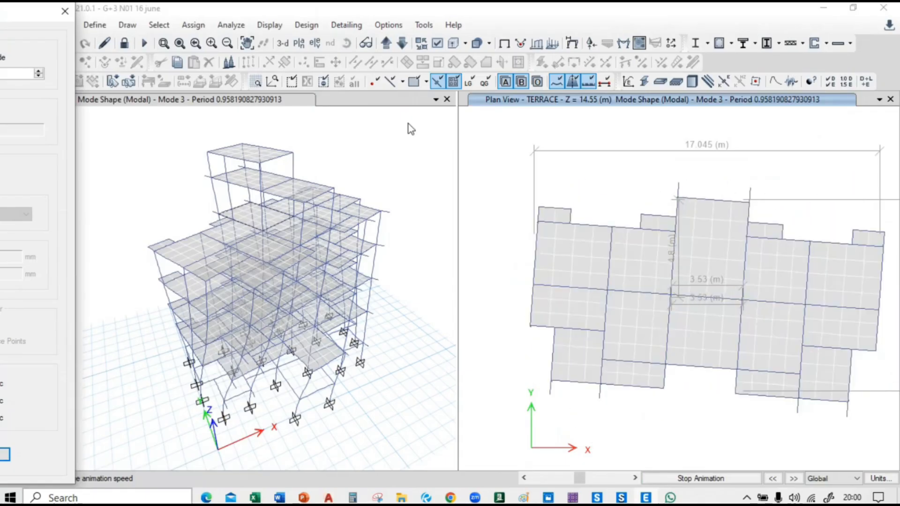
{"action": "left_click", "coordinate": [422, 168]}
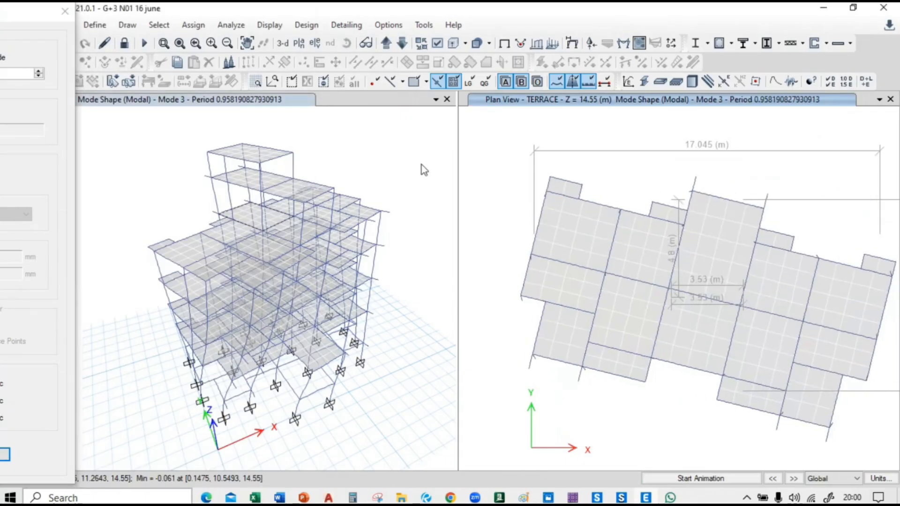
{"action": "left_click", "coordinate": [719, 478]}
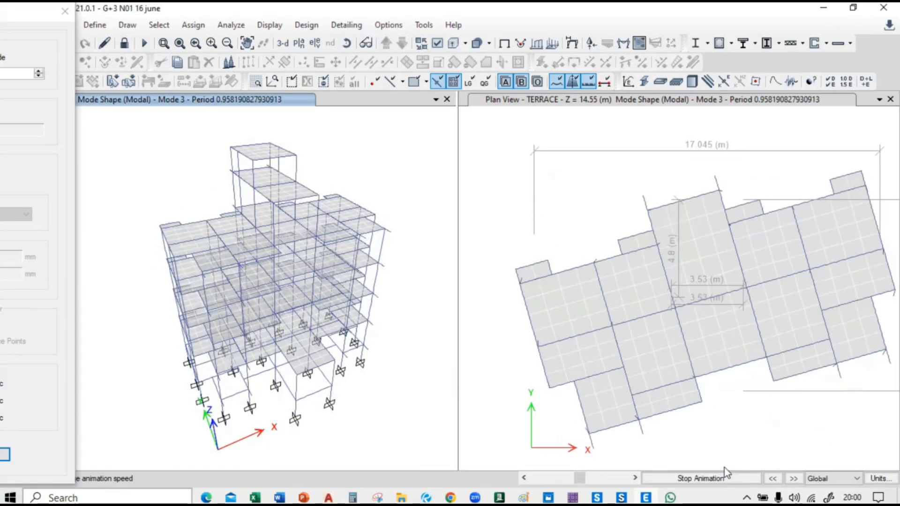
{"action": "mouse_move", "coordinate": [671, 498]}
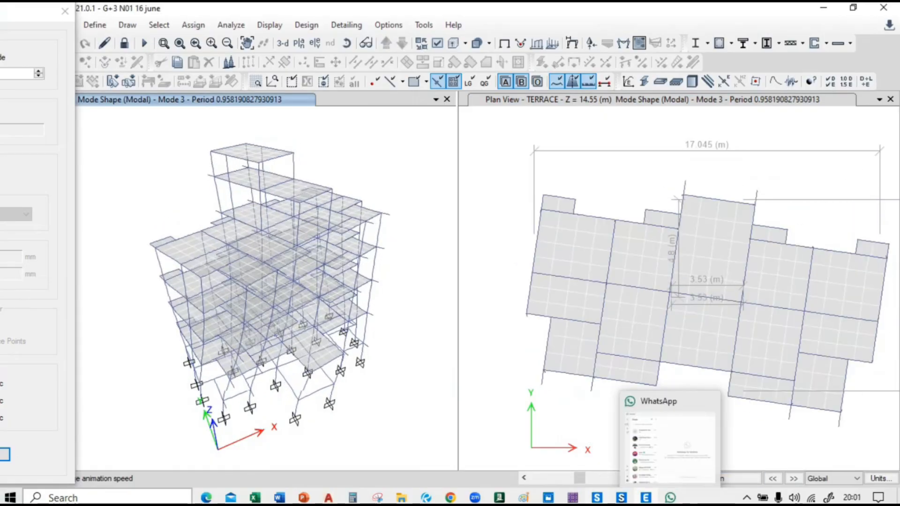
{"action": "left_click", "coordinate": [698, 479]}
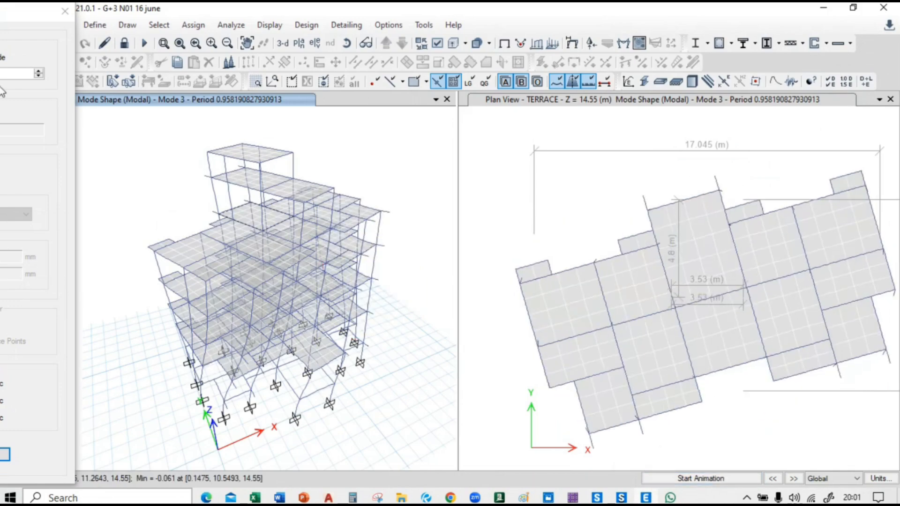
Return both views to the undeformed shape, and close the Deformed Shape dialog and the TERRACE plan view.
{"action": "left_click_drag", "start_coordinate": [38, 20], "coordinate": [172, 29]}
{"action": "left_click", "coordinate": [505, 43]}
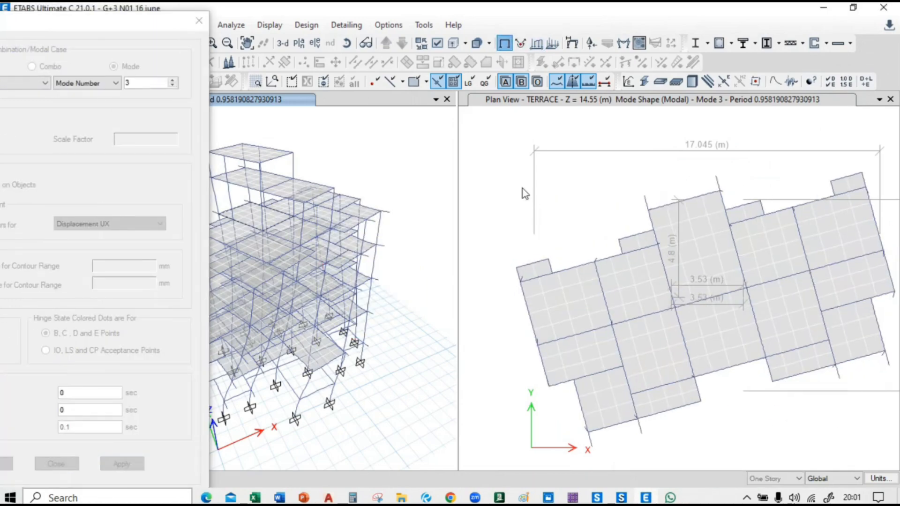
{"action": "left_click", "coordinate": [530, 255]}
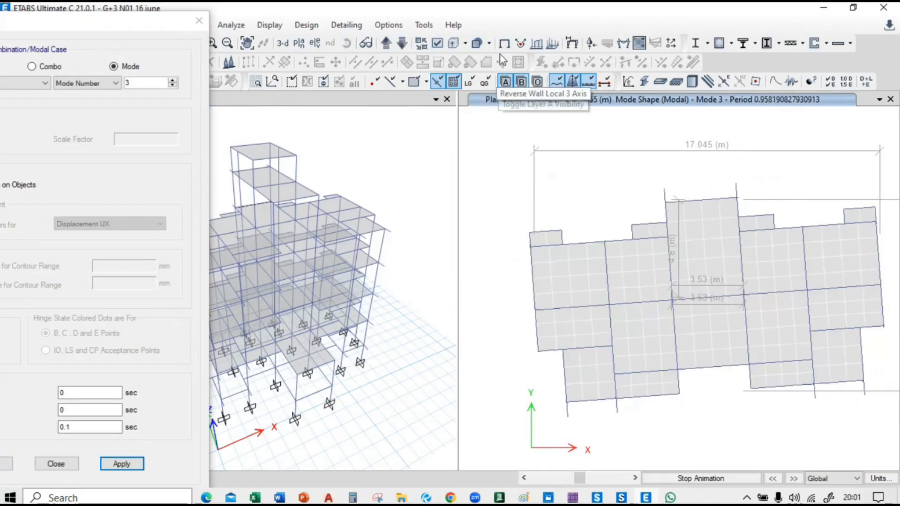
{"action": "left_click", "coordinate": [504, 43]}
{"action": "left_click_drag", "start_coordinate": [99, 25], "coordinate": [228, 16]}
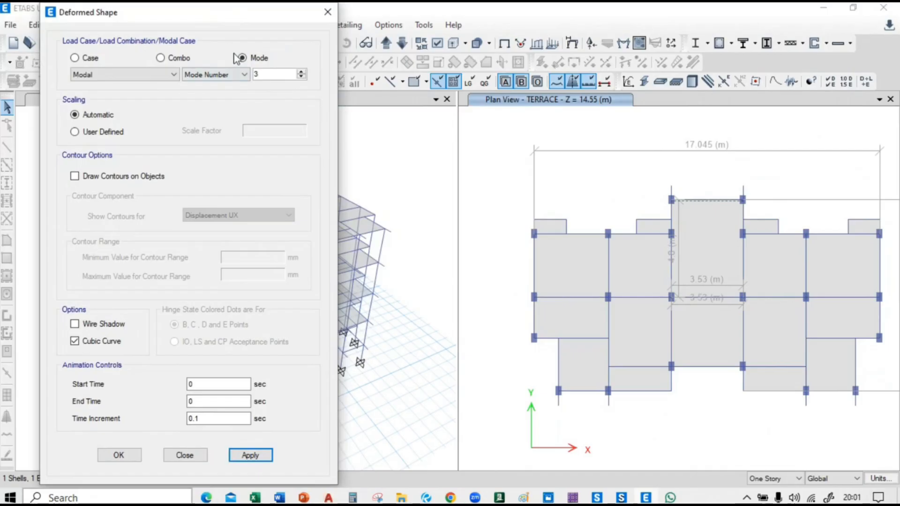
{"action": "left_click", "coordinate": [193, 459]}
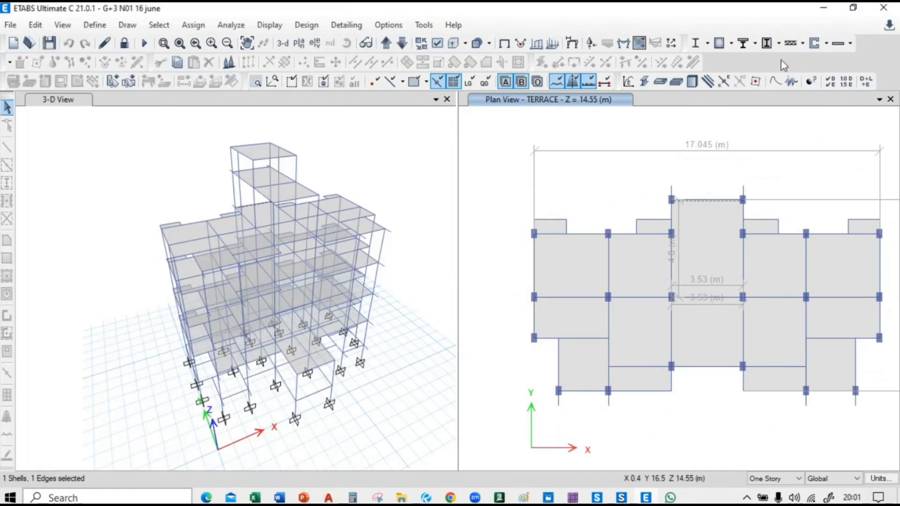
{"action": "left_click", "coordinate": [891, 100]}
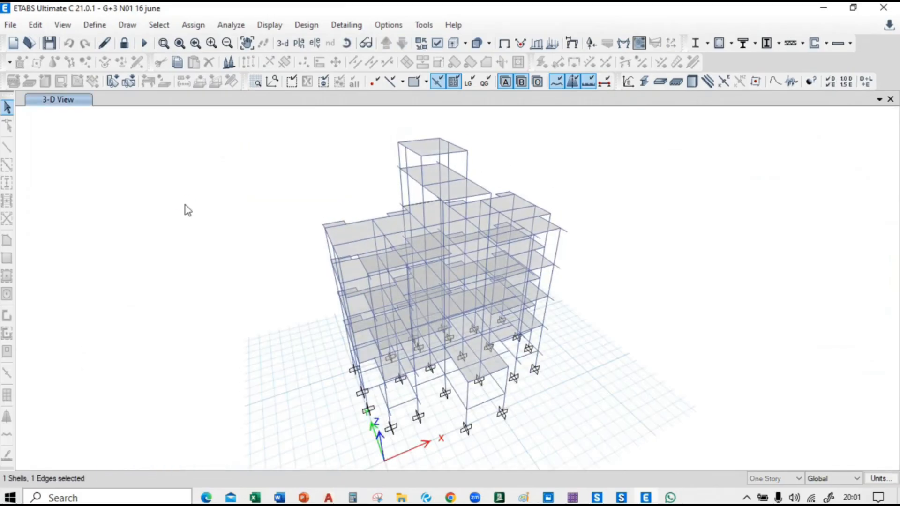
Switch to Chrome to read the eighth stability check, and return to ETABS to show the Modal Participating Mass Ratios table.
{"action": "key", "text": "alt+Tab"}
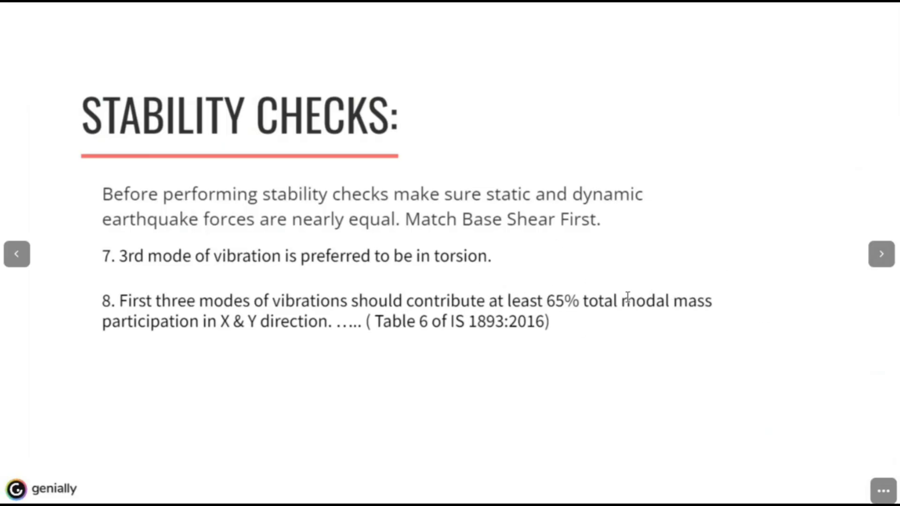
{"action": "key", "text": "alt+Tab"}
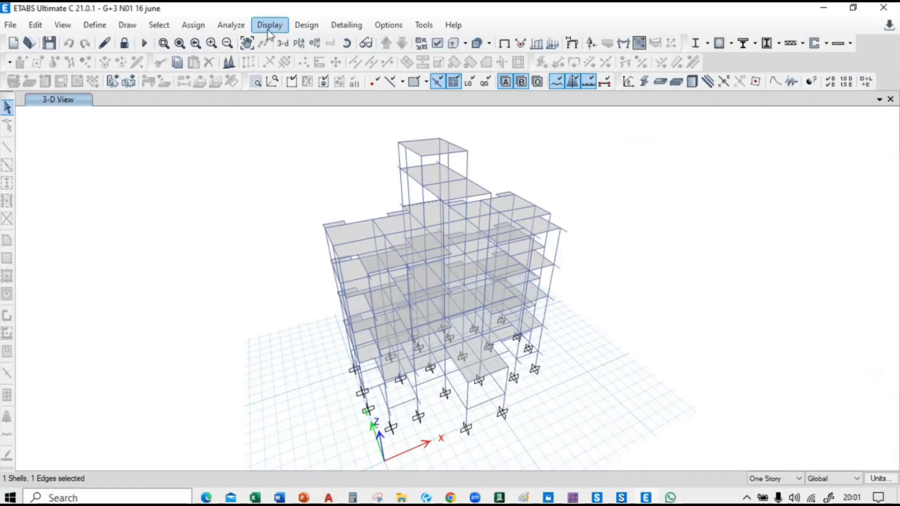
{"action": "left_click", "coordinate": [268, 26]}
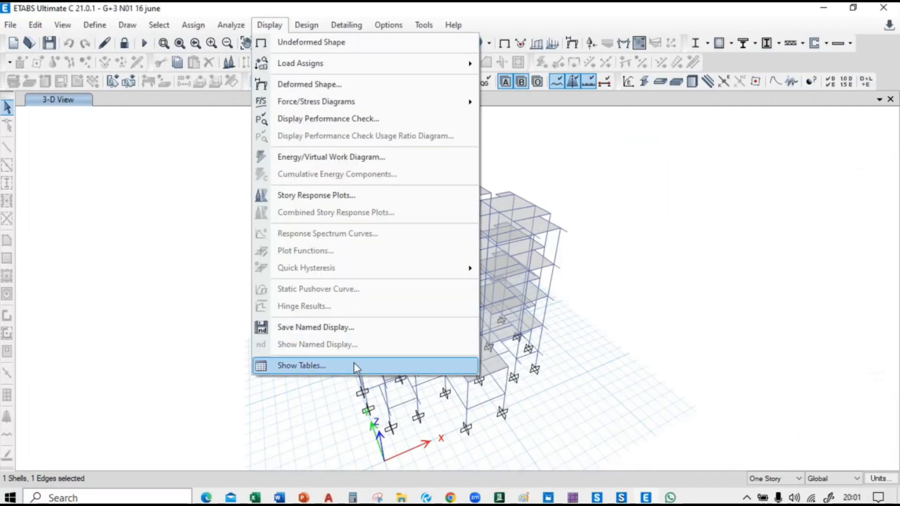
{"action": "left_click", "coordinate": [354, 363]}
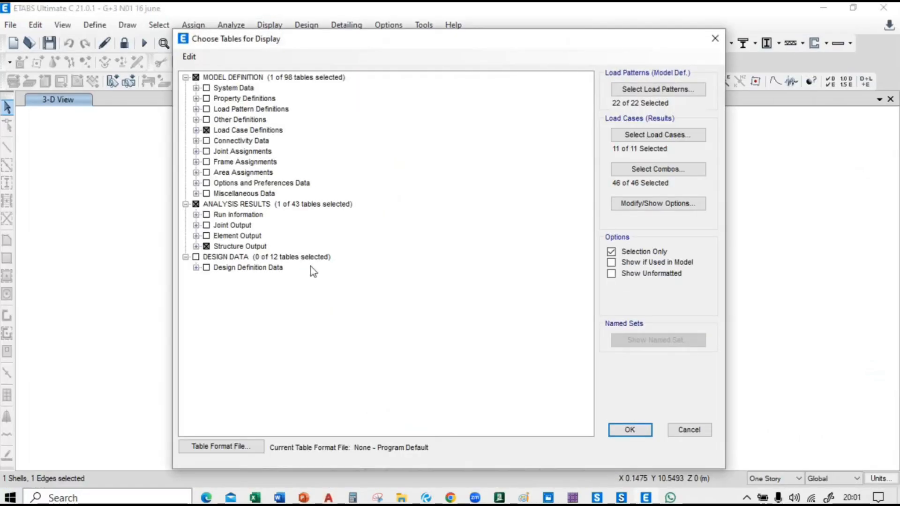
{"action": "left_click", "coordinate": [630, 430]}
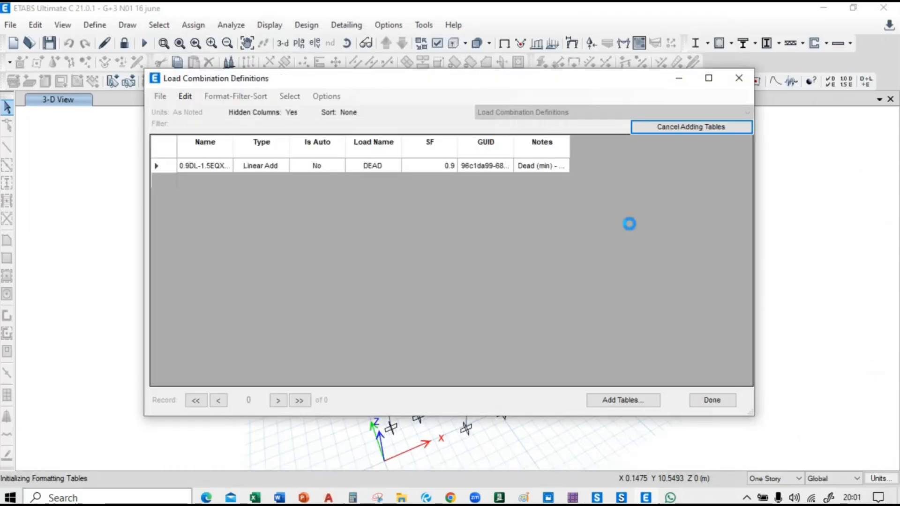
{"action": "left_click", "coordinate": [544, 112]}
{"action": "left_click", "coordinate": [544, 129]}
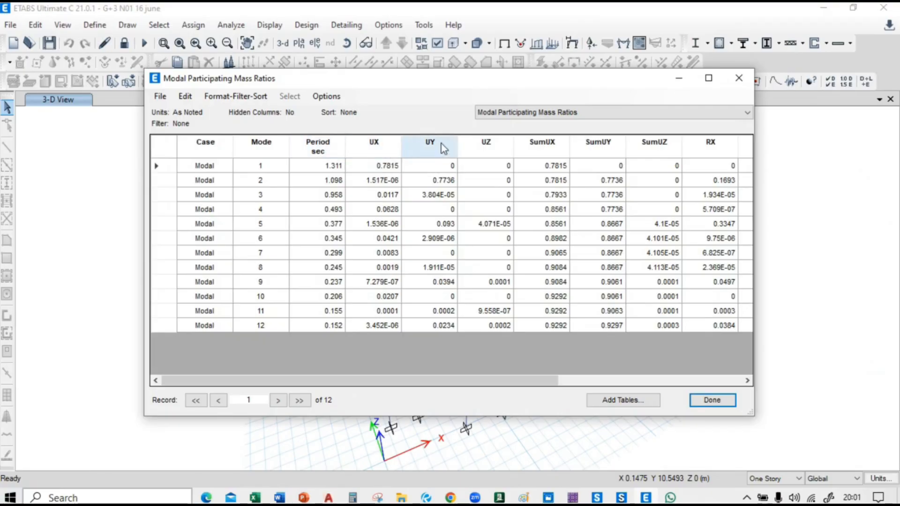
Review the stability check slide, and calculate 1.311 × 0.9 in Calculator to find 90% of mode 1's period.
{"action": "key", "text": "alt+Tab"}
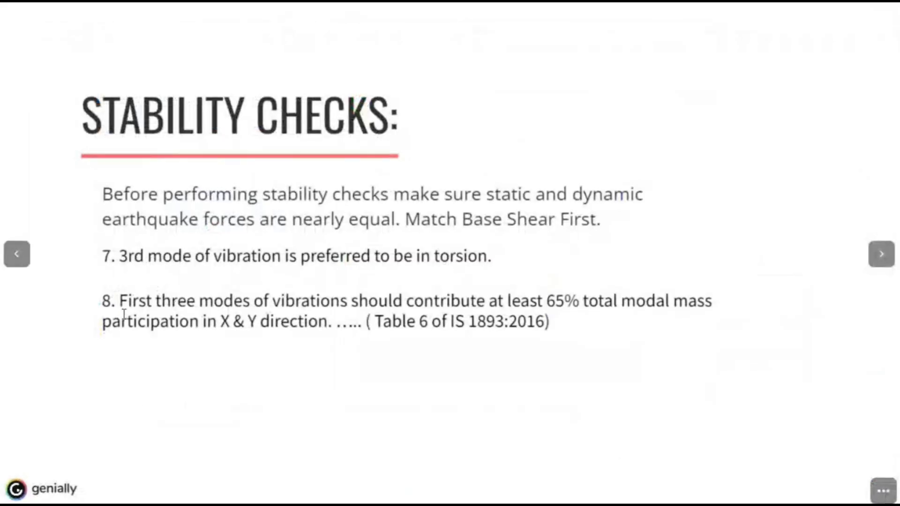
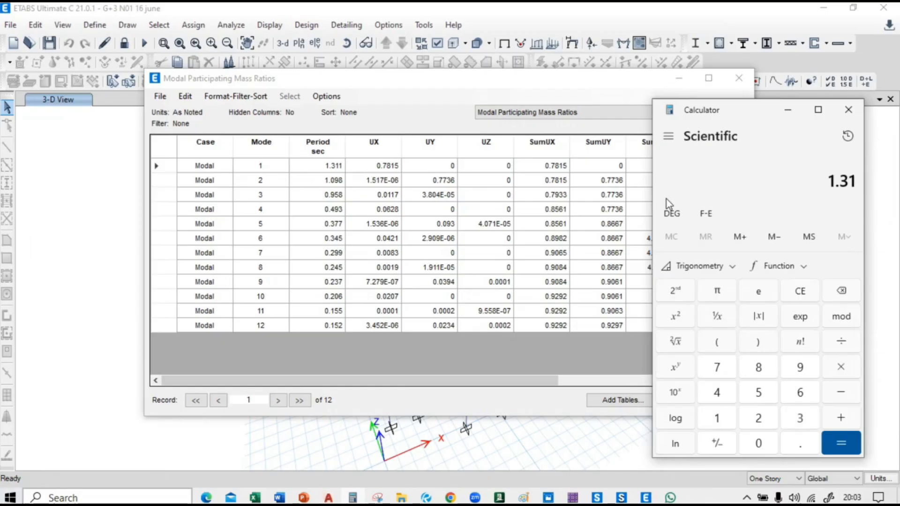
{"action": "type", "text": "1"}
{"action": "key", "text": "Delete"}
{"action": "key", "text": "Return"}
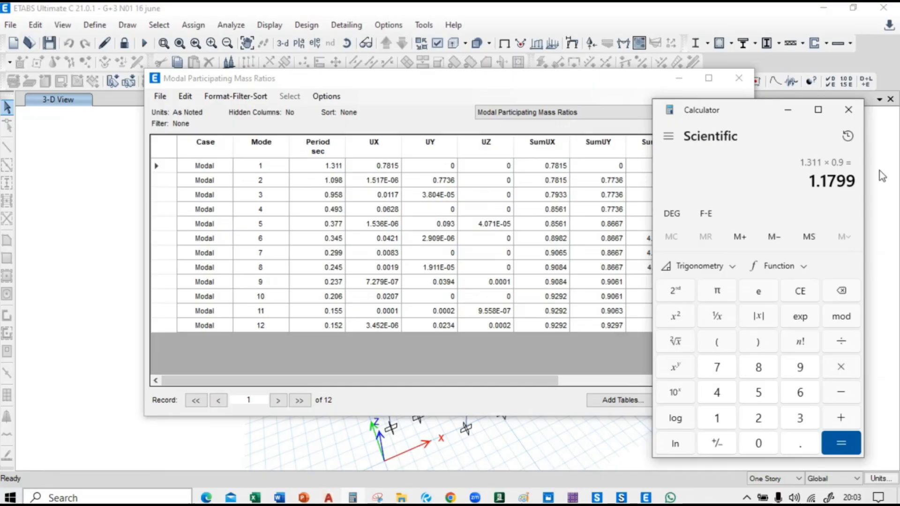
{"action": "left_click", "coordinate": [849, 109]}
Switch to Chrome to read stability checks 11 to 14 on reinforcement, and return to ETABS to close the mass ratios table.
{"action": "key", "text": "alt+Tab"}
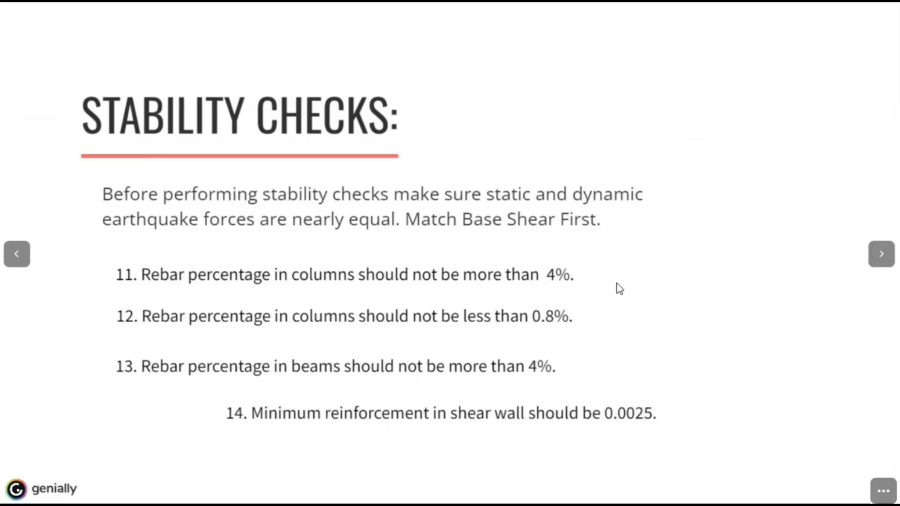
{"action": "key", "text": "Right"}
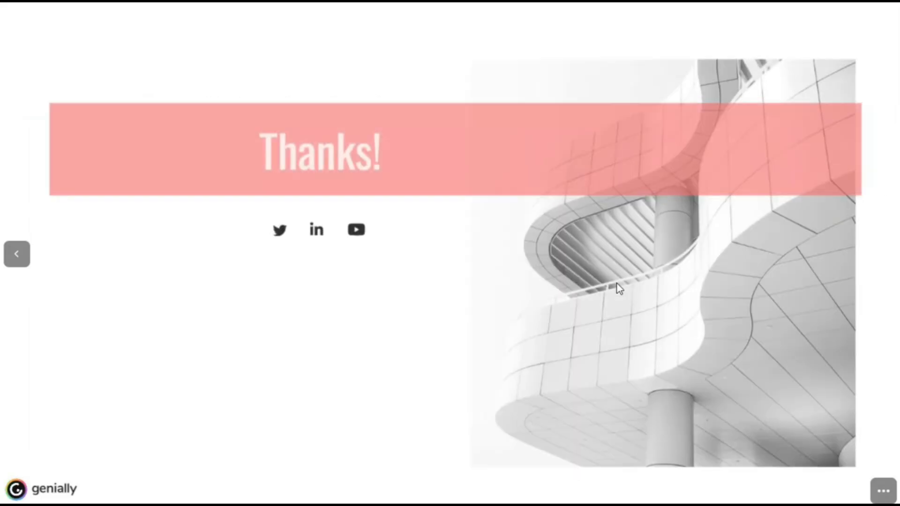
{"action": "key", "text": "Left"}
{"action": "key", "text": "alt+Tab"}
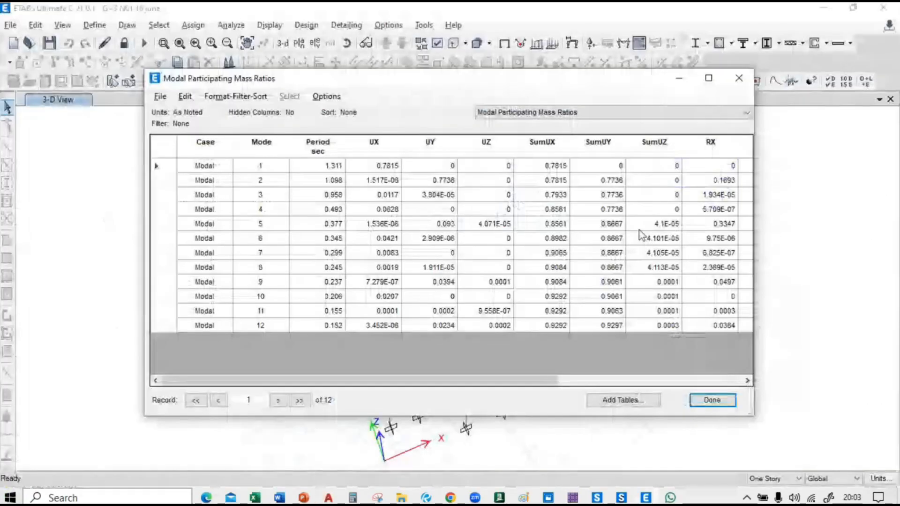
{"action": "left_click", "coordinate": [713, 400]}
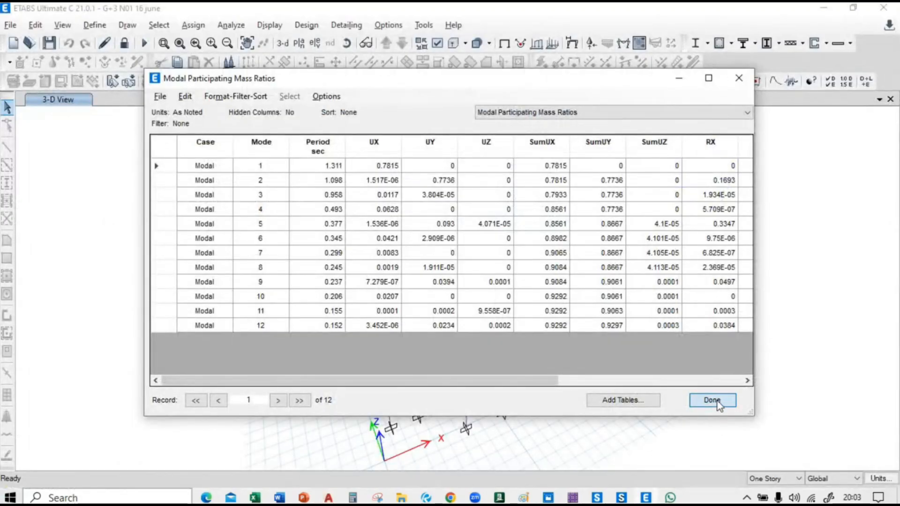
Show the undeformed shape with the 1F plan view on display, and run the concrete frame design check.
{"action": "left_click", "coordinate": [504, 43]}
{"action": "middle_click_drag", "start_coordinate": [216, 272], "coordinate": [211, 236]}
{"action": "left_click", "coordinate": [298, 43]}
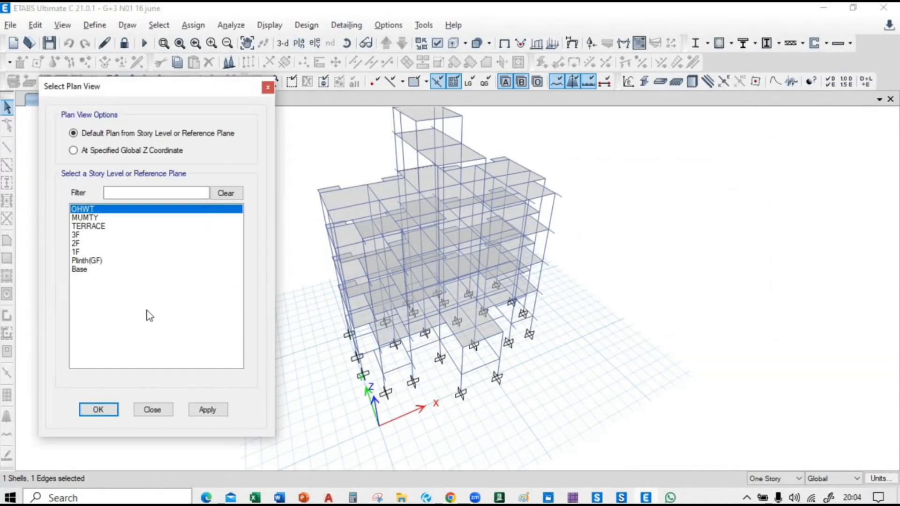
{"action": "left_click", "coordinate": [110, 251]}
{"action": "left_click", "coordinate": [207, 410]}
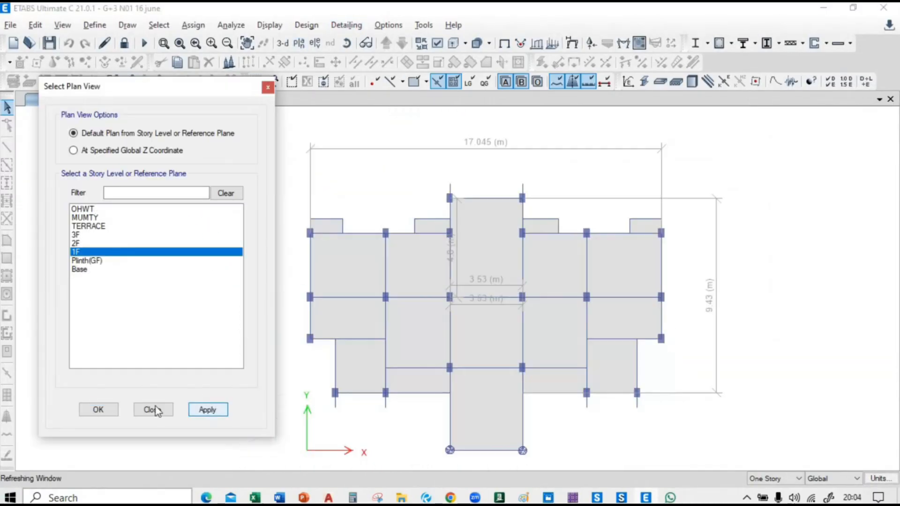
{"action": "left_click", "coordinate": [98, 410]}
{"action": "middle_click_drag", "start_coordinate": [432, 199], "coordinate": [413, 185]}
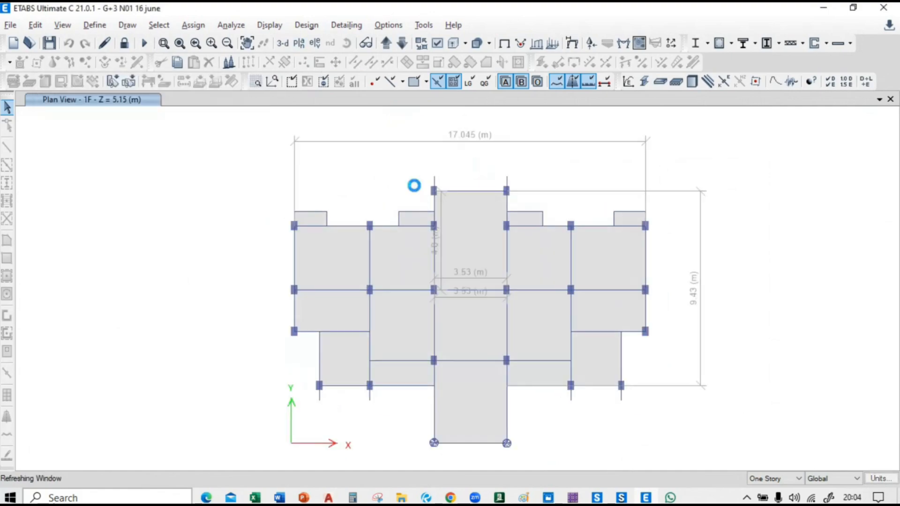
{"action": "left_click", "coordinate": [720, 43]}
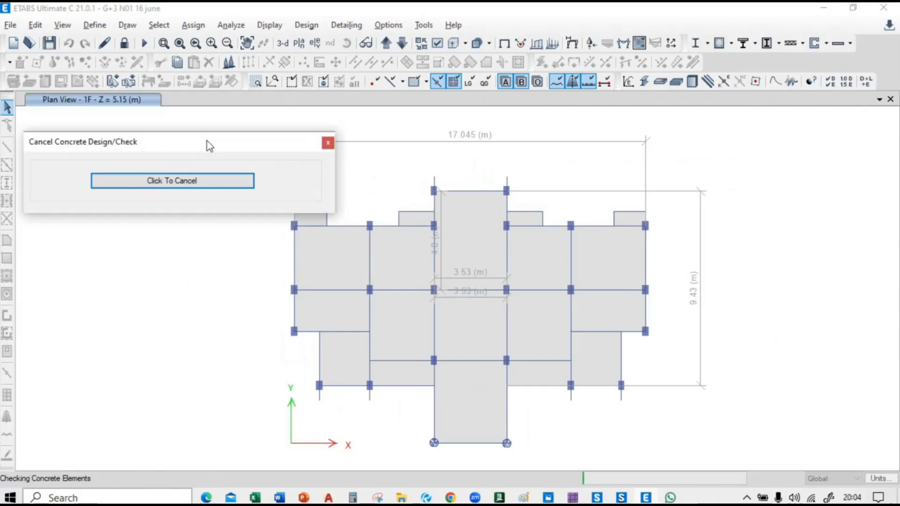
Switch to Chrome to review the rebar-limit stability checks and the live class's chat and participants, and return to ETABS.
{"action": "mouse_move", "coordinate": [450, 498]}
{"action": "left_click", "coordinate": [387, 432]}
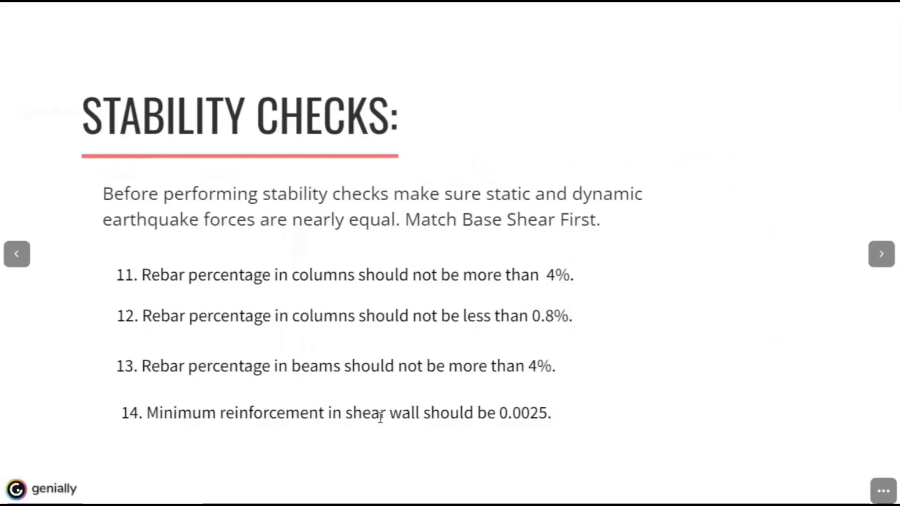
{"action": "key", "text": "Escape"}
{"action": "left_click", "coordinate": [94, 14]}
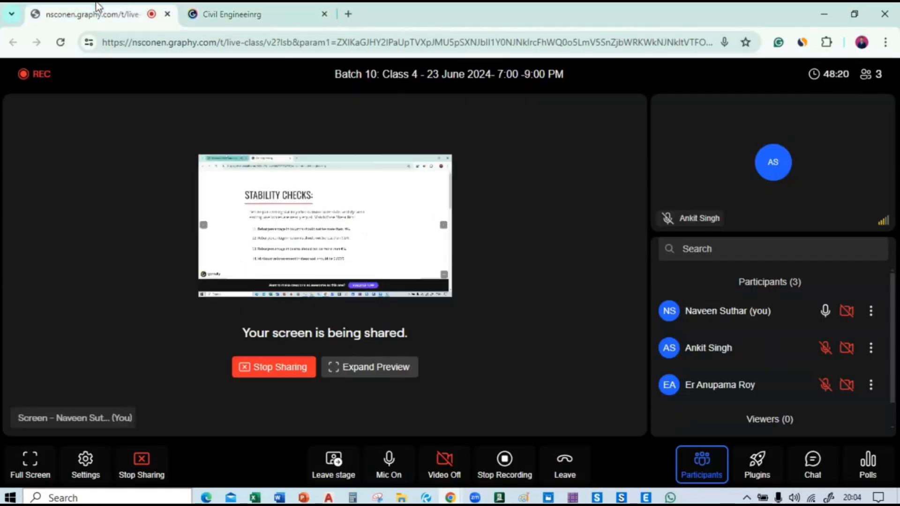
{"action": "scroll", "coordinate": [806, 350], "scroll_direction": "down", "scroll_amount": 1}
{"action": "scroll", "coordinate": [810, 359], "scroll_direction": "up", "scroll_amount": 1}
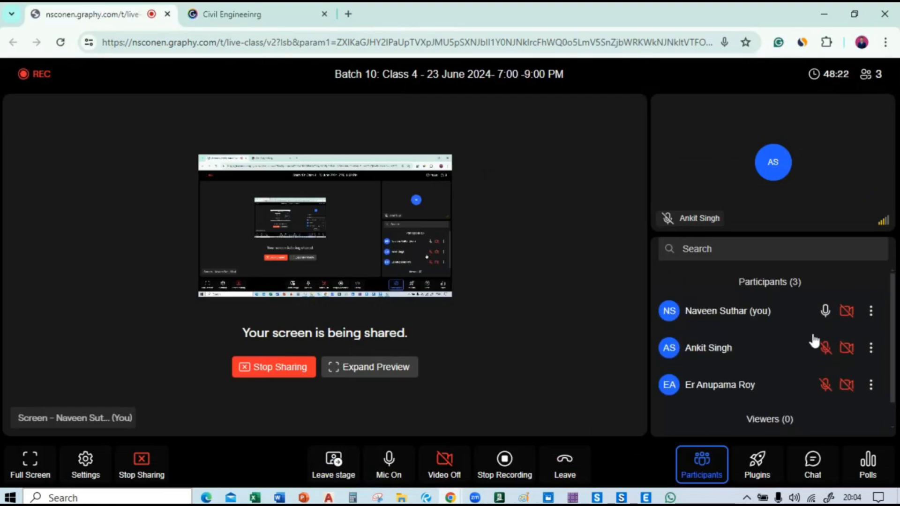
{"action": "left_click", "coordinate": [811, 467]}
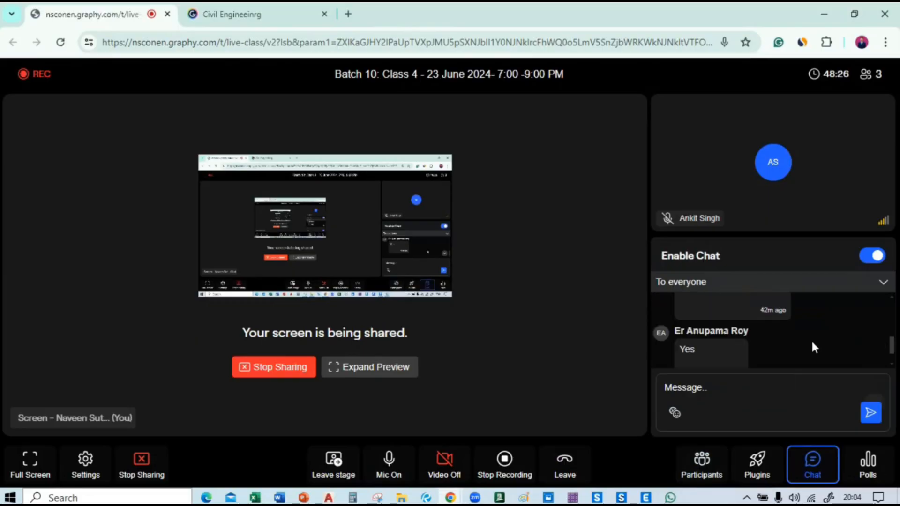
{"action": "left_click", "coordinate": [702, 464]}
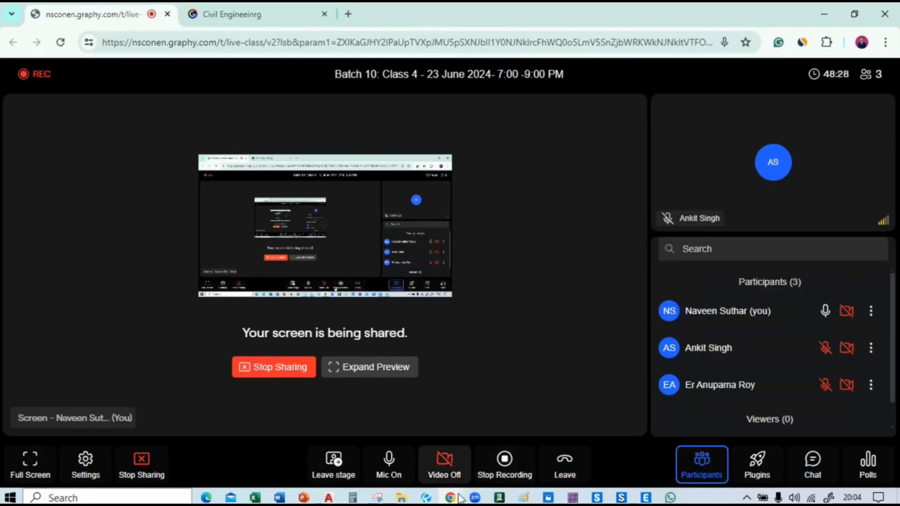
{"action": "mouse_move", "coordinate": [646, 498]}
{"action": "left_click", "coordinate": [638, 447]}
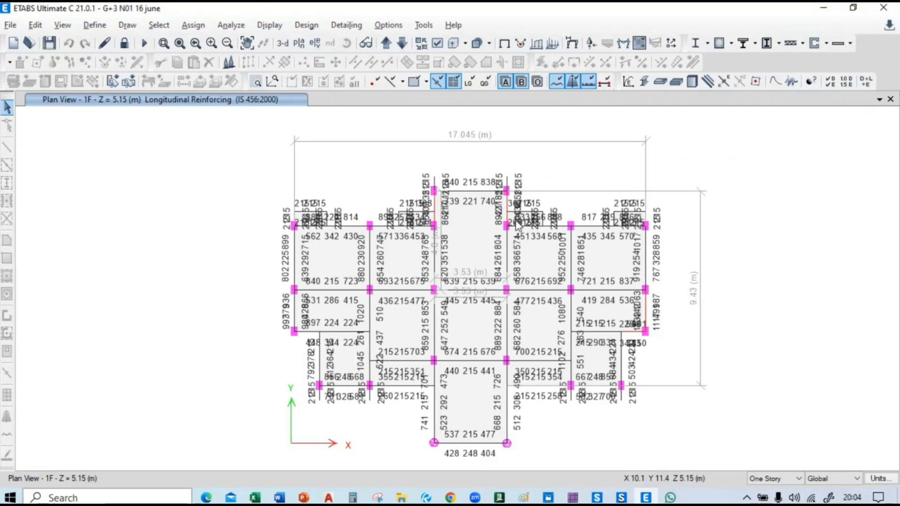
Replace the longitudinal reinforcing plan with the default 3D view of the undeformed model.
{"action": "middle_click_drag", "start_coordinate": [714, 290], "coordinate": [662, 264]}
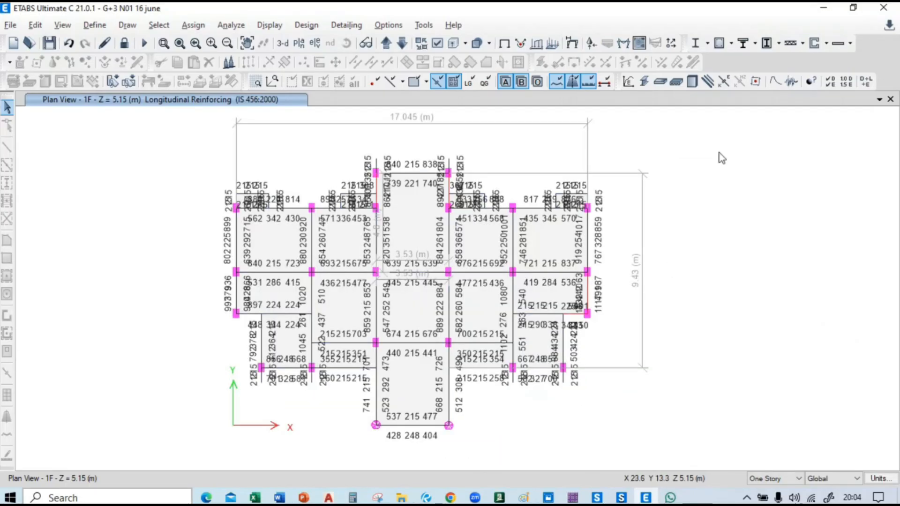
{"action": "left_click", "coordinate": [282, 43]}
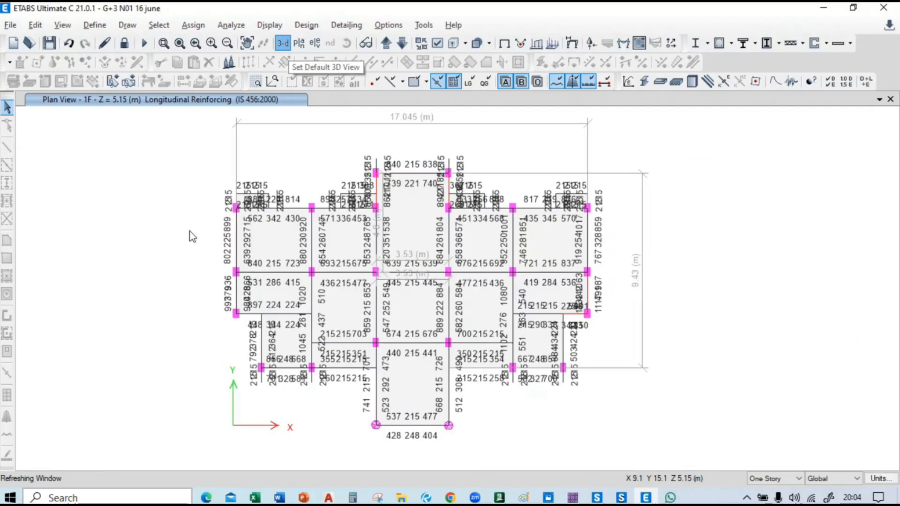
{"action": "left_click", "coordinate": [504, 44]}
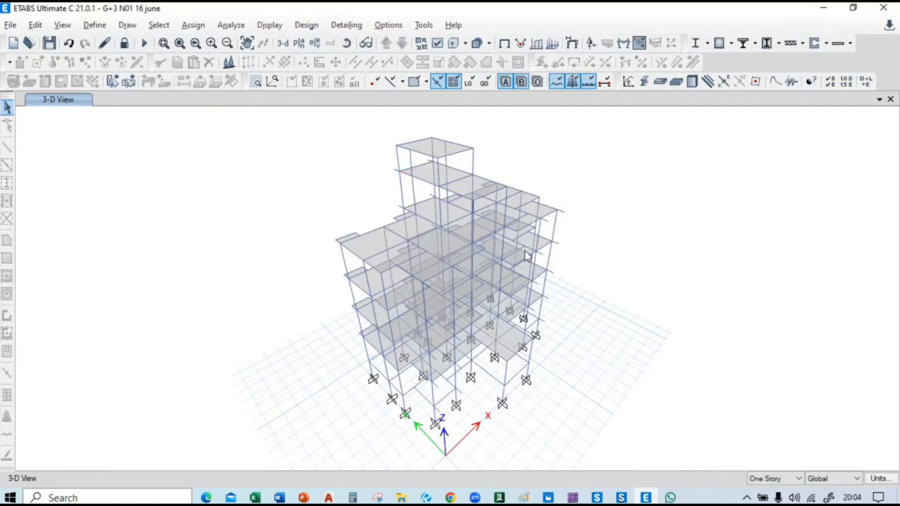
{"action": "left_click", "coordinate": [732, 43]}
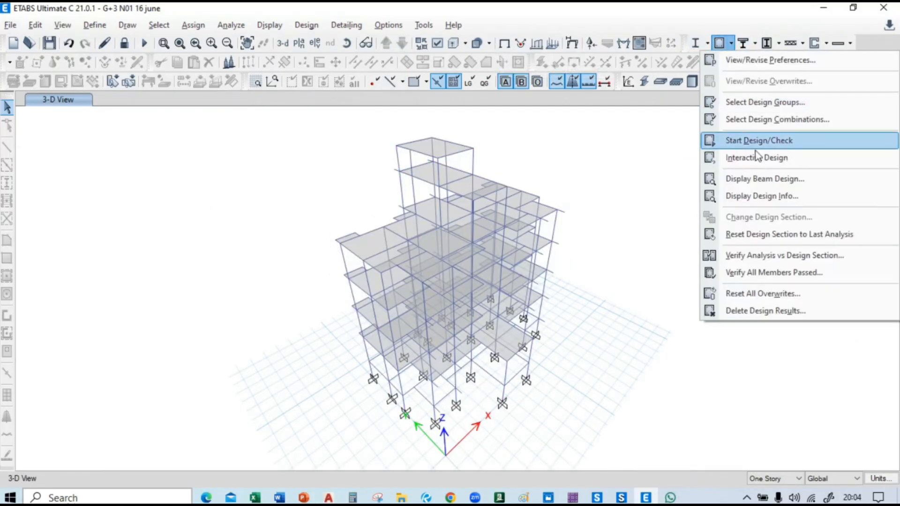
{"action": "left_click", "coordinate": [779, 183]}
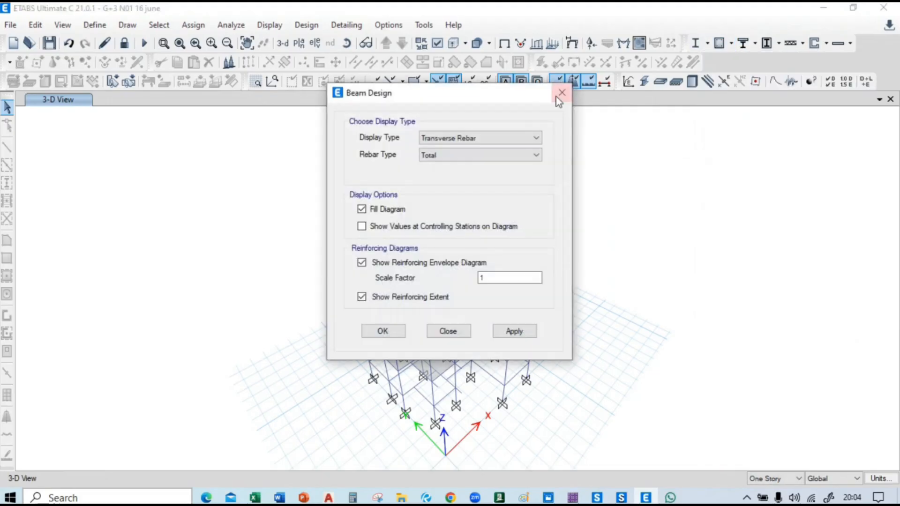
{"action": "left_click", "coordinate": [560, 91]}
Verify whether all concrete members pass the design check, and decline selecting the failed frames.
{"action": "left_click", "coordinate": [731, 43]}
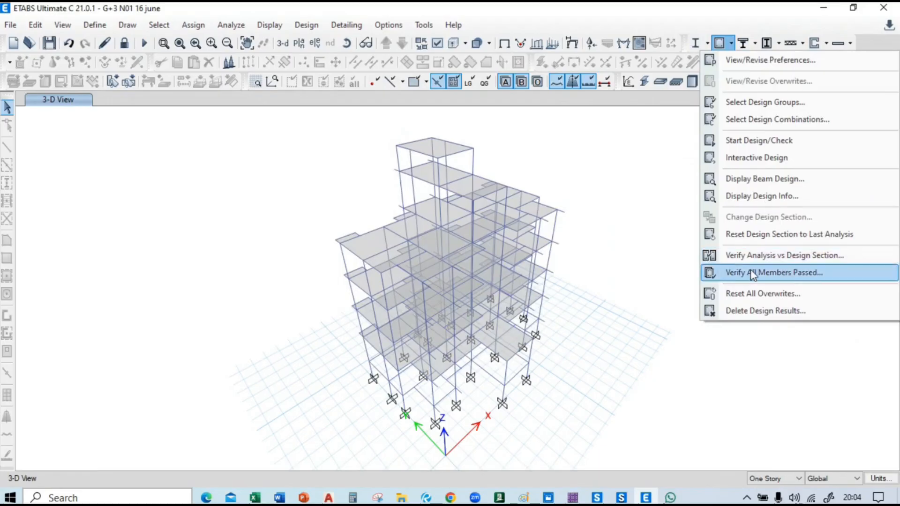
{"action": "left_click", "coordinate": [775, 273]}
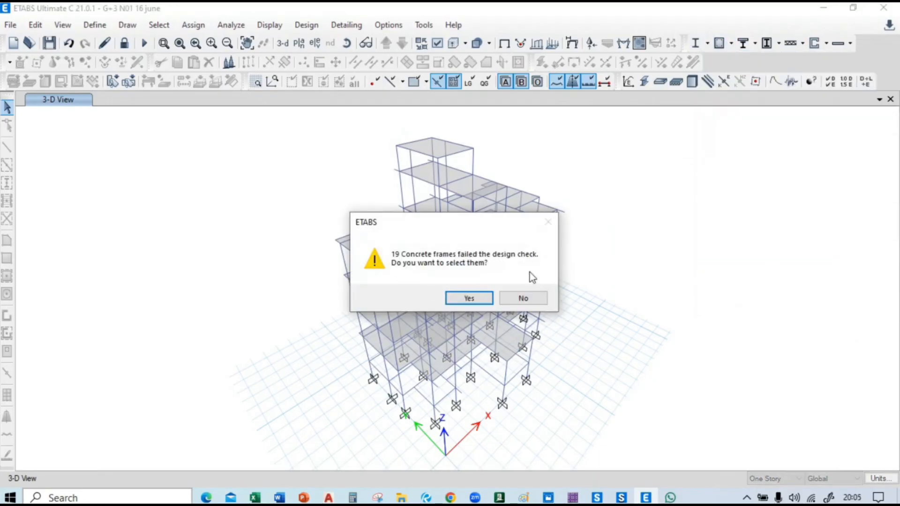
{"action": "left_click", "coordinate": [523, 300]}
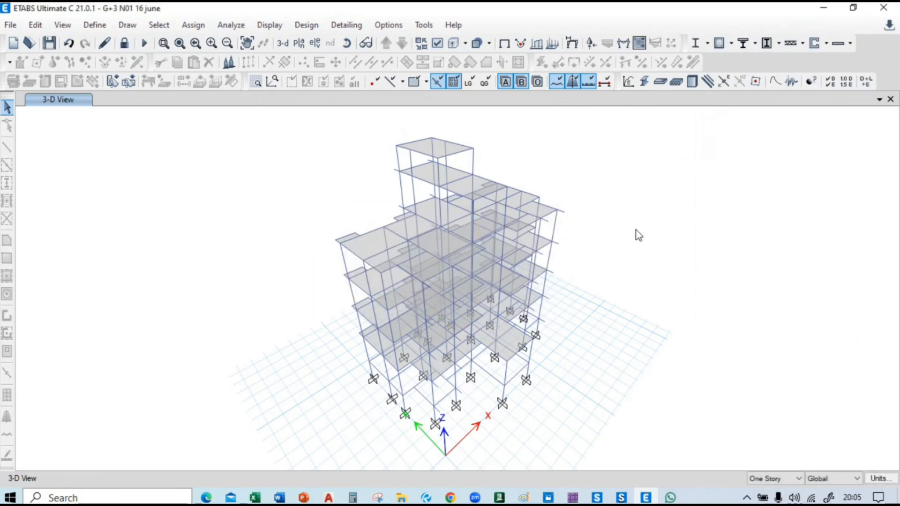
Display the Total Longitudinal Reinforcing design output on the 3D model.
{"action": "left_click", "coordinate": [732, 44]}
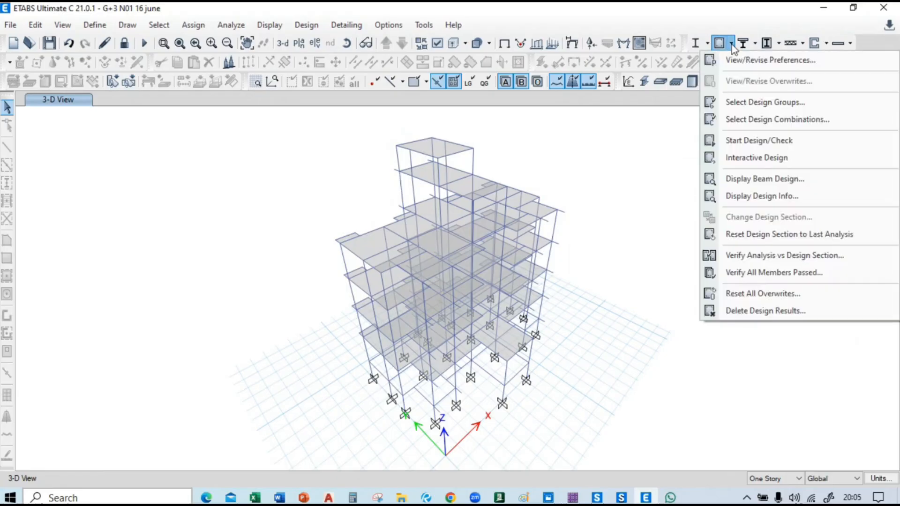
{"action": "left_click", "coordinate": [767, 199]}
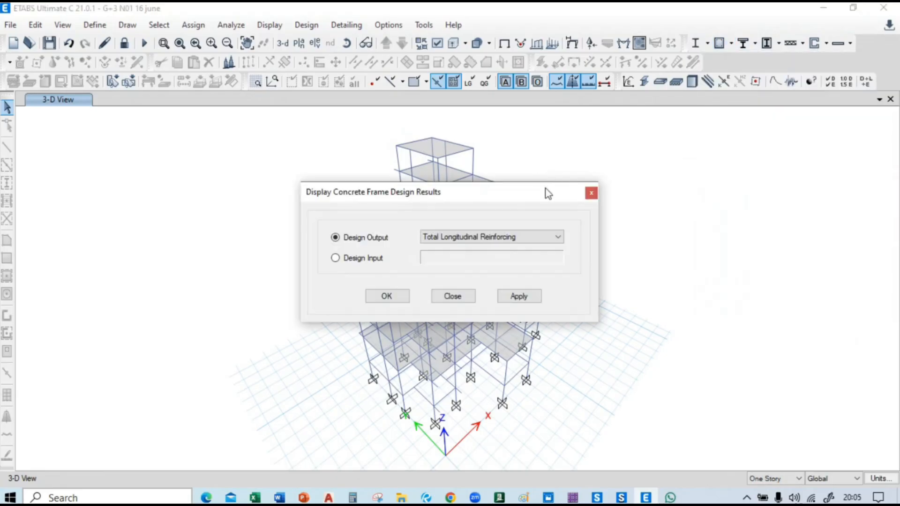
{"action": "left_click_drag", "start_coordinate": [549, 193], "coordinate": [125, 165]}
{"action": "left_click", "coordinate": [253, 274]}
Show the reinforcing results on the Plinth(GF) plan view, and close the Display Concrete Frame Design Results dialog.
{"action": "left_click", "coordinate": [299, 43]}
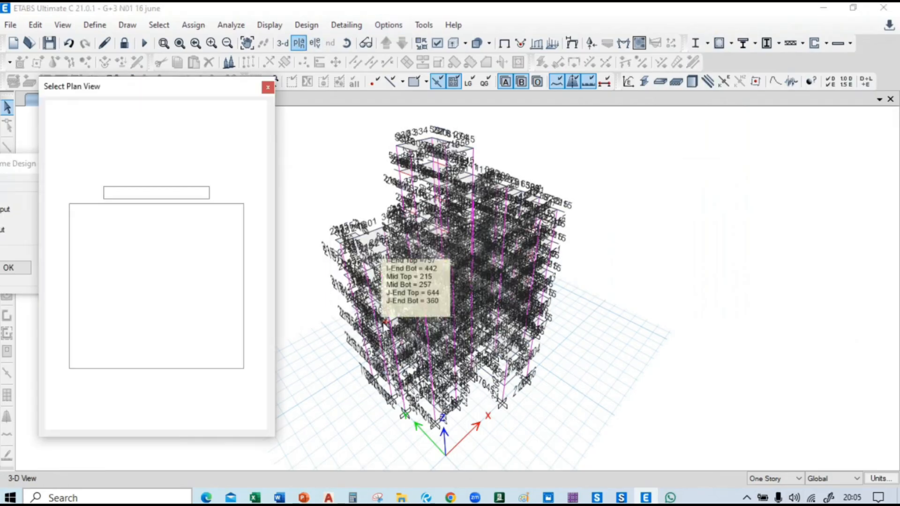
{"action": "left_click", "coordinate": [87, 261]}
{"action": "left_click", "coordinate": [206, 410]}
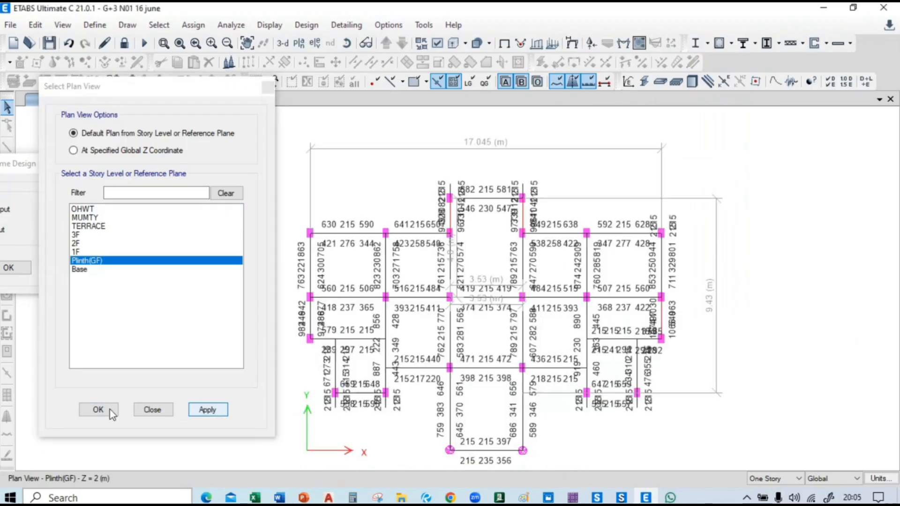
{"action": "left_click", "coordinate": [99, 409]}
{"action": "middle_click_drag", "start_coordinate": [399, 178], "coordinate": [384, 164]}
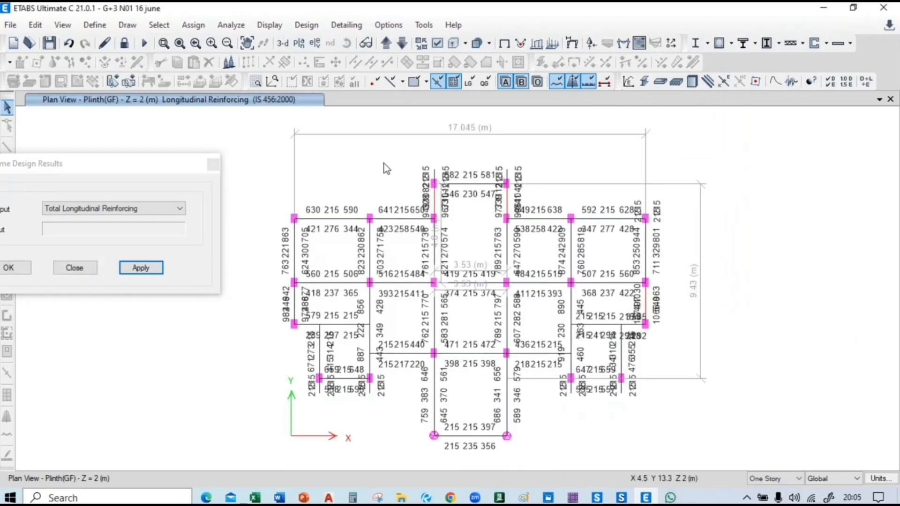
{"action": "middle_click_drag", "start_coordinate": [352, 191], "coordinate": [338, 179]}
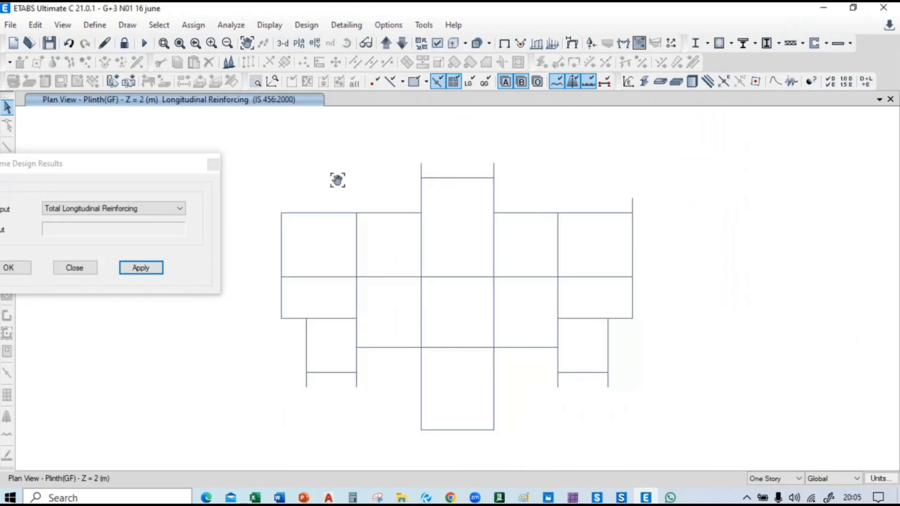
{"action": "left_click", "coordinate": [89, 268]}
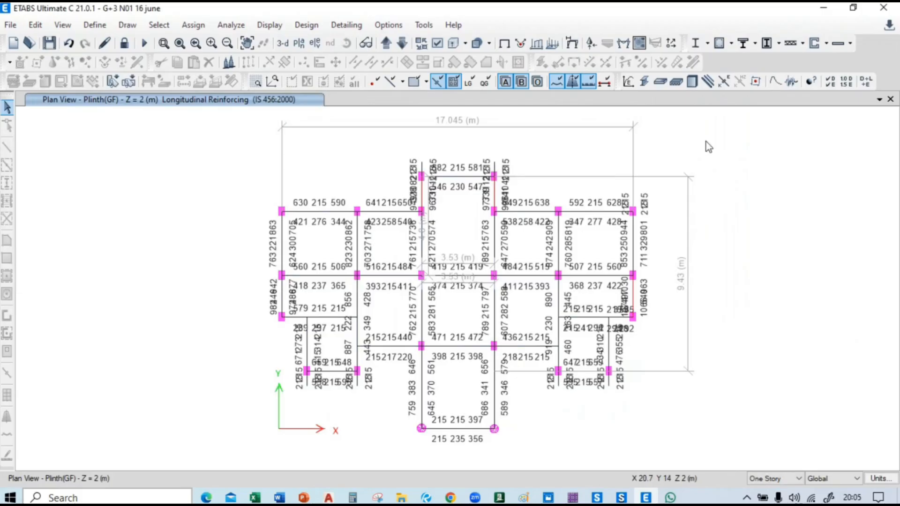
Verify all concrete members again, select the frames that failed the design check, and show only those selected objects.
{"action": "left_click", "coordinate": [733, 45]}
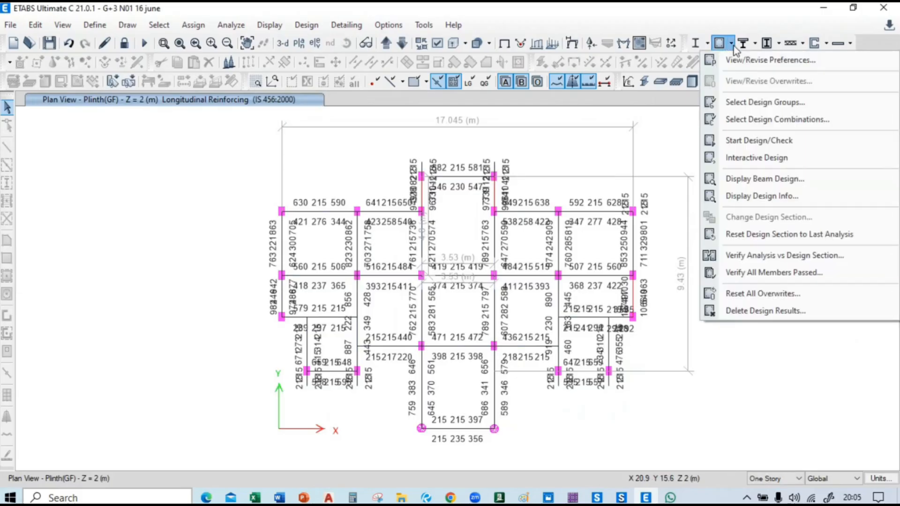
{"action": "left_click", "coordinate": [774, 276]}
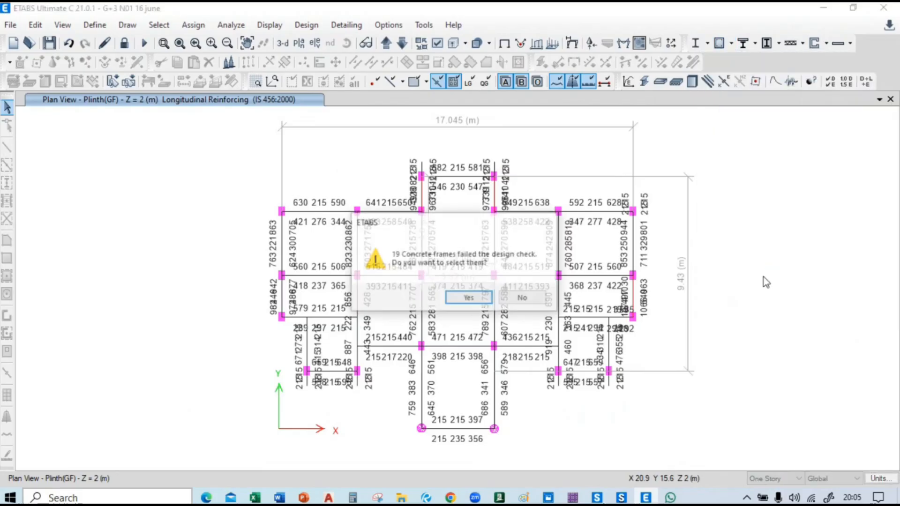
{"action": "left_click", "coordinate": [463, 297]}
{"action": "right_click", "coordinate": [721, 180]}
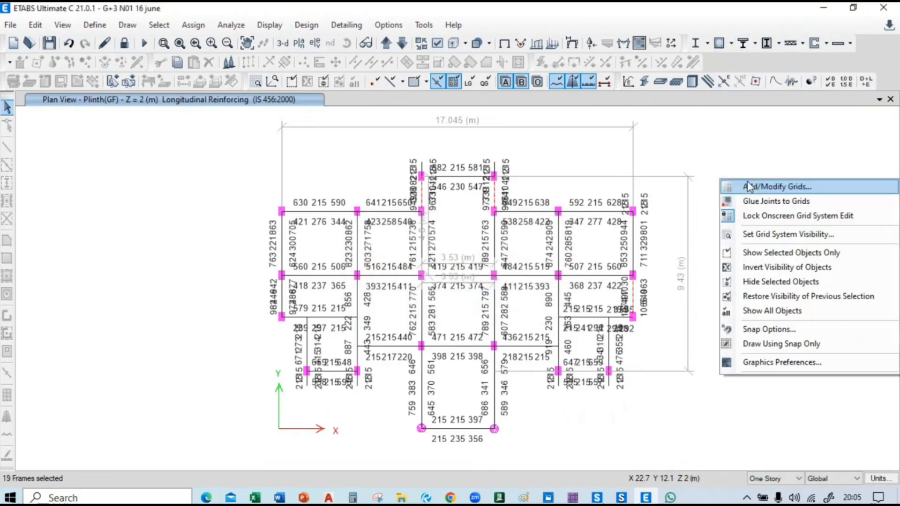
{"action": "left_click", "coordinate": [781, 253]}
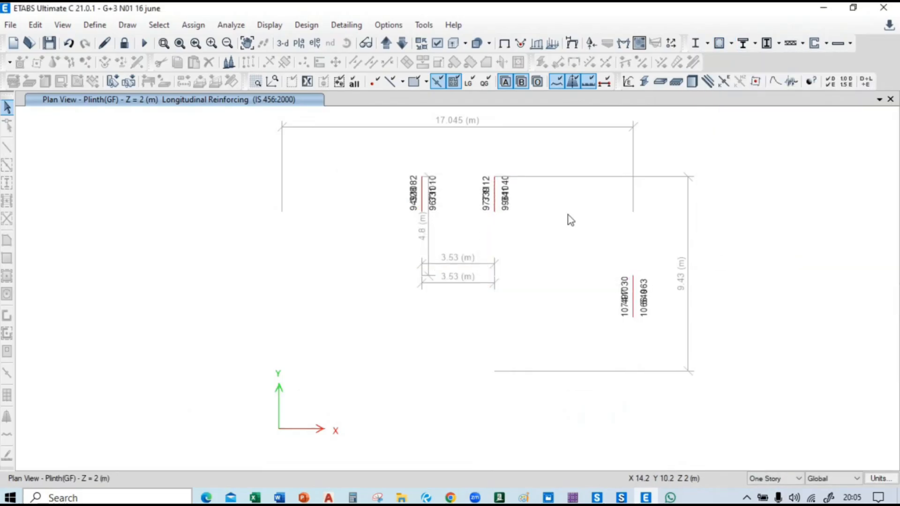
Step through the story plans from Base up past MUMTY and back to MUMTY to examine the failed beams on each level.
{"action": "middle_click_drag", "start_coordinate": [569, 219], "coordinate": [535, 227]}
{"action": "left_click", "coordinate": [402, 45]}
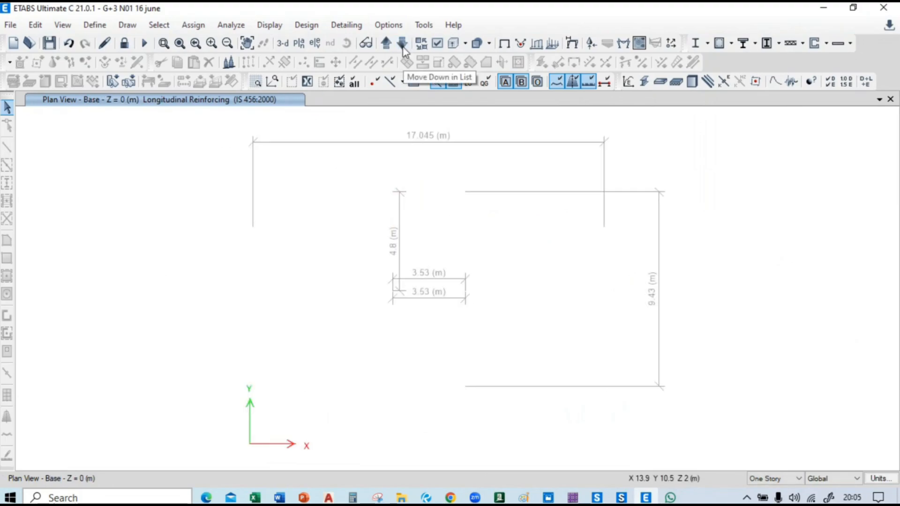
{"action": "left_click", "coordinate": [386, 43]}
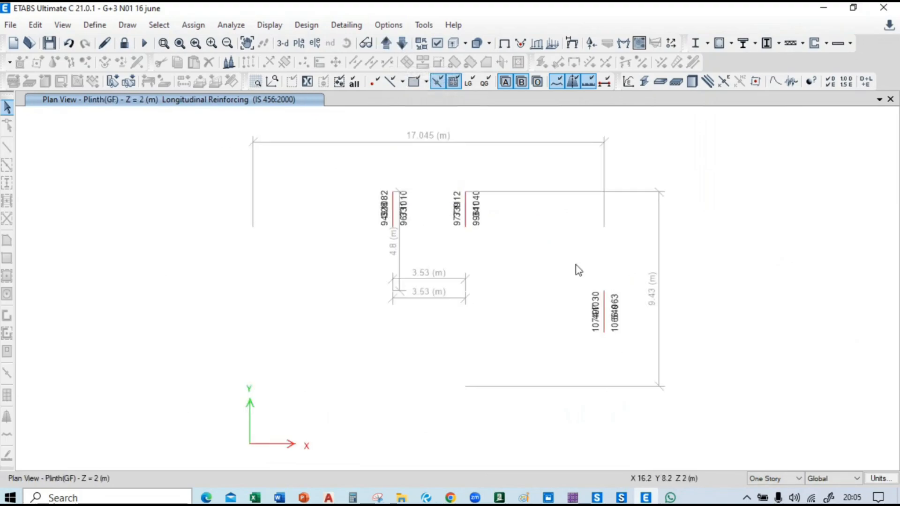
{"action": "left_click", "coordinate": [386, 44]}
{"action": "left_click", "coordinate": [385, 44]}
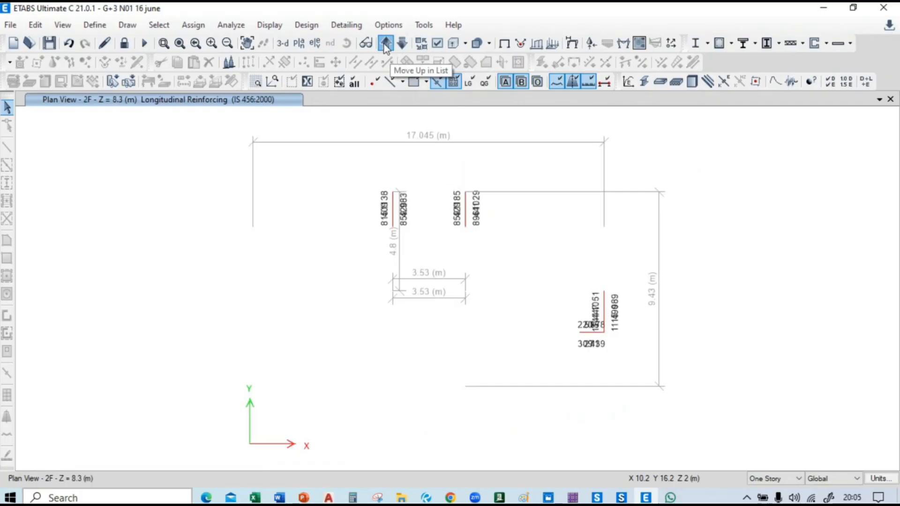
{"action": "left_click", "coordinate": [385, 44]}
{"action": "left_click", "coordinate": [386, 44]}
{"action": "left_click", "coordinate": [386, 44]}
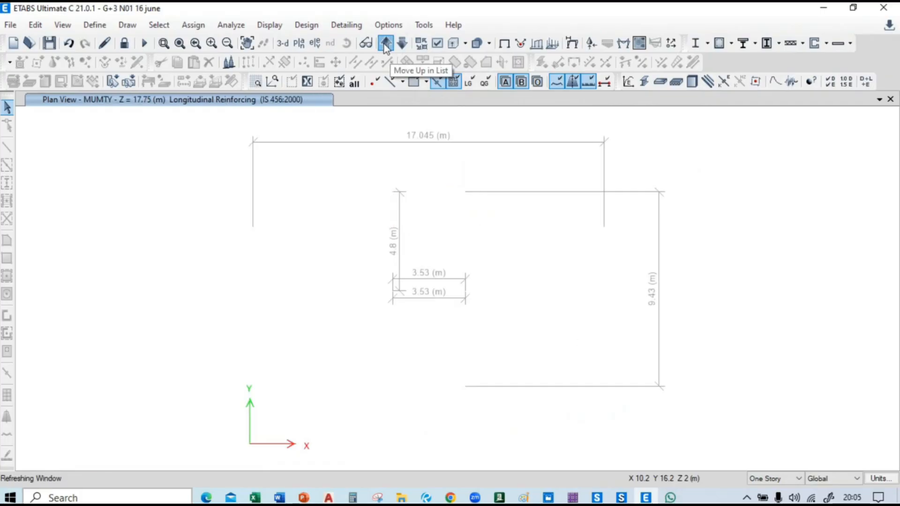
{"action": "left_click", "coordinate": [386, 43]}
{"action": "left_click", "coordinate": [402, 44]}
Show all objects again, and move down to the TERRACE plan view.
{"action": "right_click", "coordinate": [252, 187]}
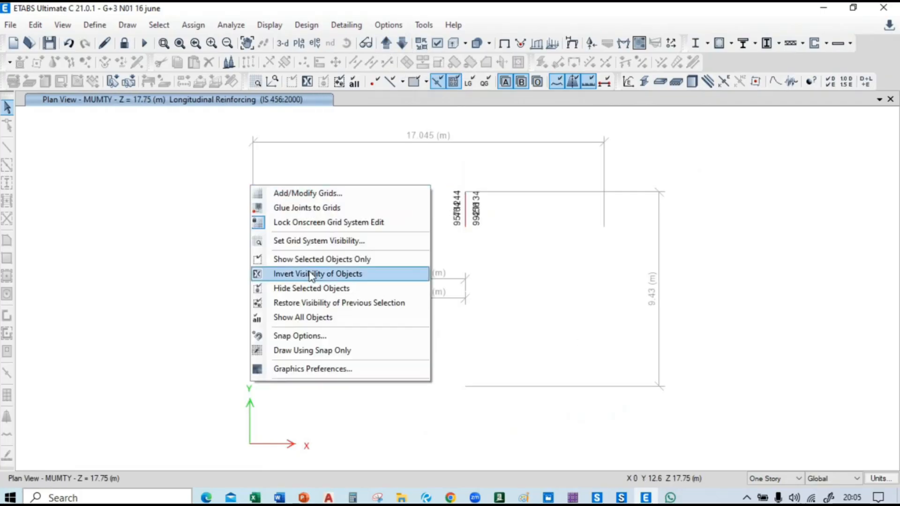
{"action": "left_click", "coordinate": [313, 317]}
{"action": "left_click", "coordinate": [402, 43]}
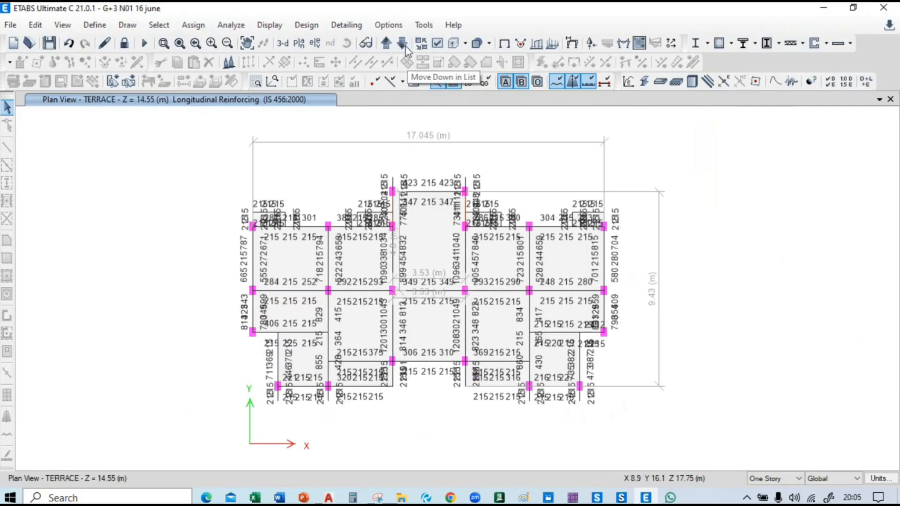
Step down through the story plans to Base and back up to Plinth(GF) to examine the overstressed beams' longitudinal reinforcing values.
{"action": "left_click", "coordinate": [402, 43]}
{"action": "left_click", "coordinate": [405, 47]}
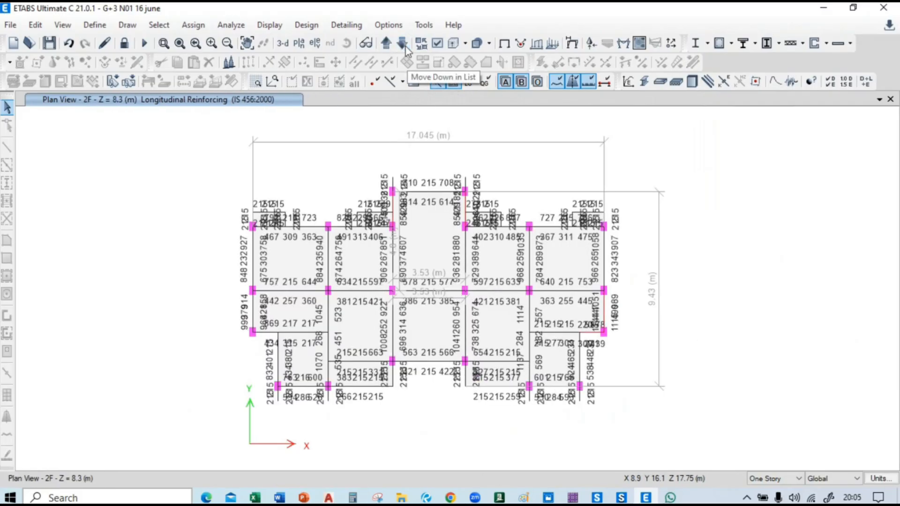
{"action": "left_click", "coordinate": [405, 47]}
{"action": "left_click", "coordinate": [405, 46]}
{"action": "left_click", "coordinate": [402, 44]}
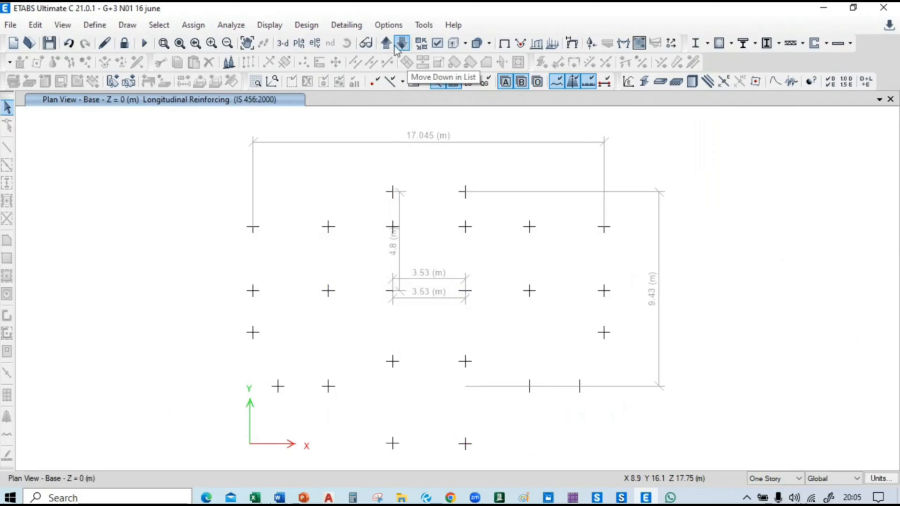
{"action": "left_click", "coordinate": [386, 44]}
{"action": "mouse_move", "coordinate": [392, 206]}
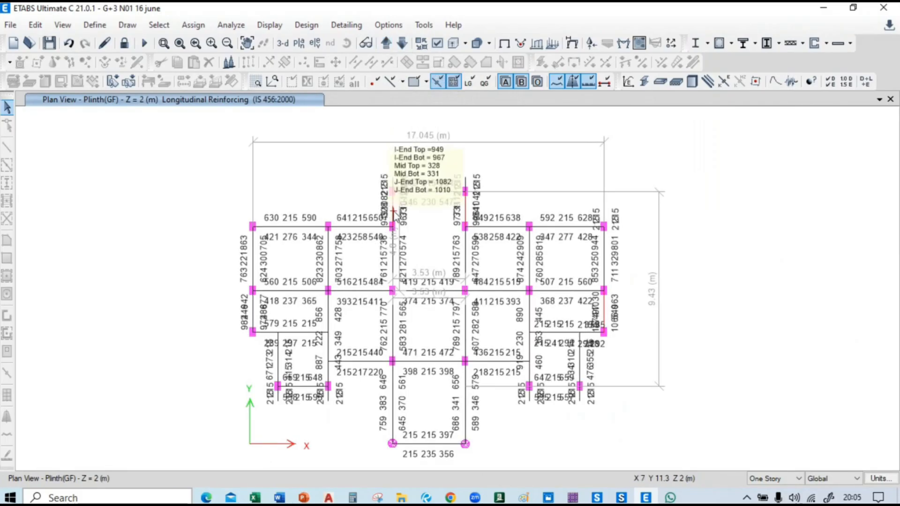
{"action": "scroll", "coordinate": [400, 201], "scroll_direction": "up", "scroll_amount": 3}
{"action": "scroll", "coordinate": [400, 202], "scroll_direction": "down", "scroll_amount": 2}
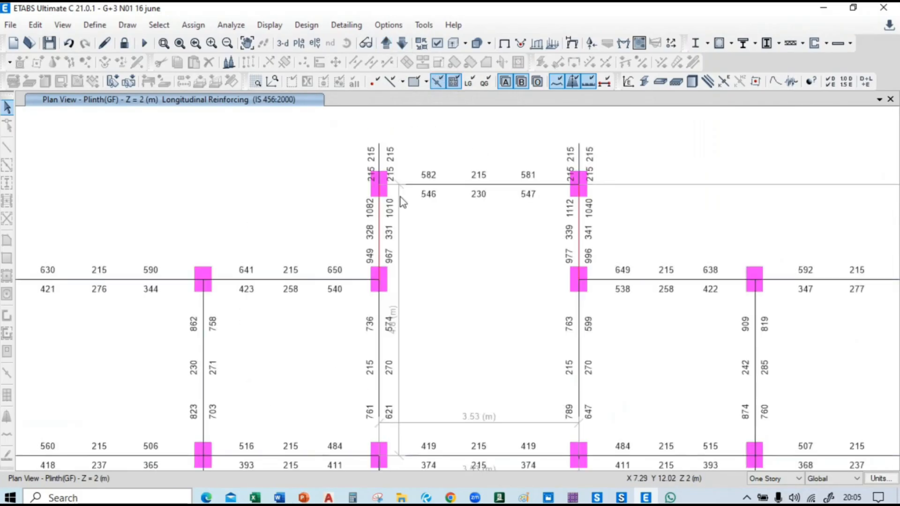
{"action": "scroll", "coordinate": [401, 202], "scroll_direction": "down", "scroll_amount": 3}
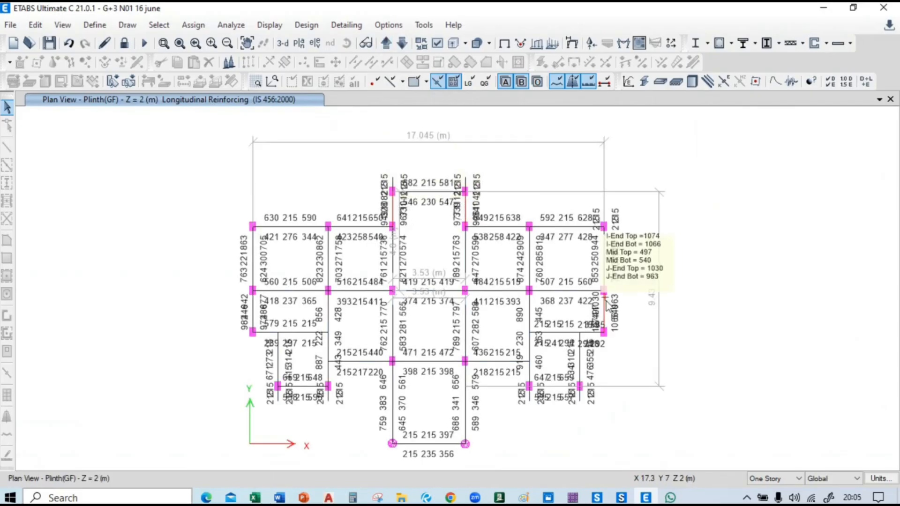
Review the longitudinal reinforcing plans from Base up to MUMTY and back, and examine the beams around the upper stair columns on Plinth(GF).
{"action": "left_click", "coordinate": [402, 44]}
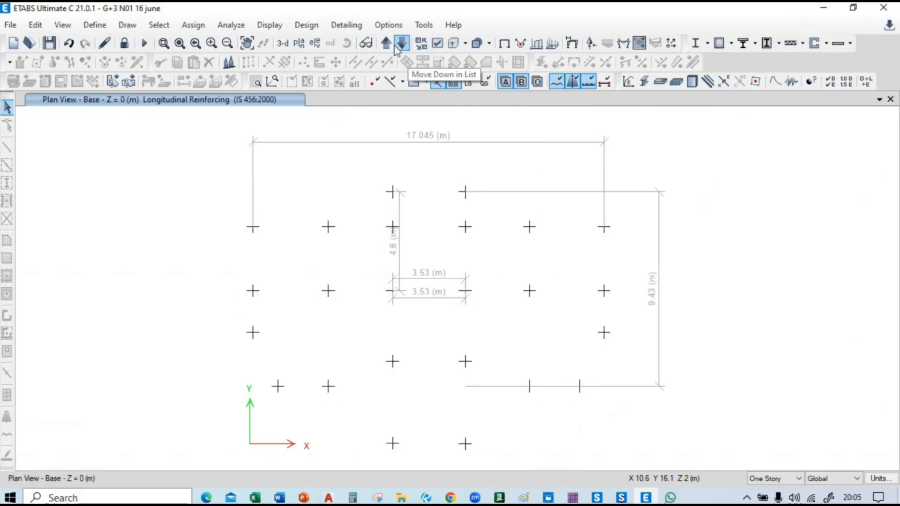
{"action": "left_click", "coordinate": [386, 44]}
{"action": "left_click", "coordinate": [387, 43]}
{"action": "left_click", "coordinate": [386, 43]}
{"action": "left_click", "coordinate": [387, 44]}
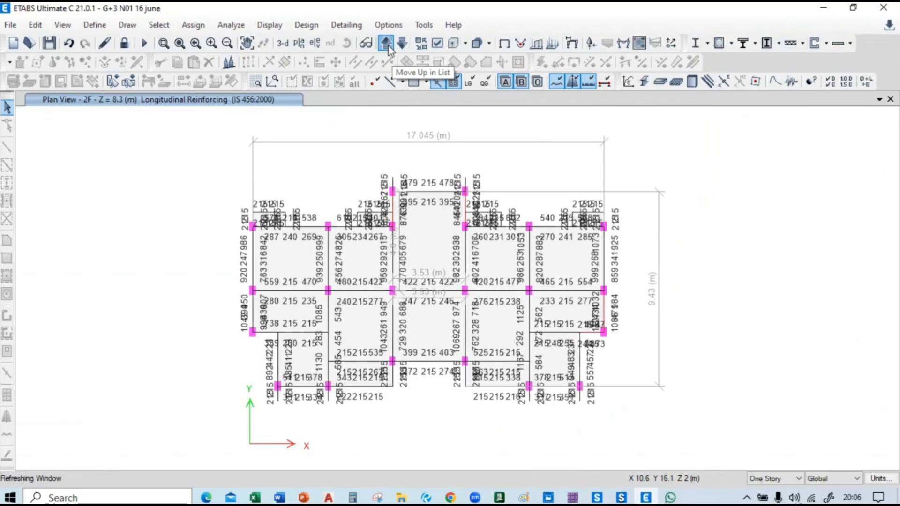
{"action": "left_click", "coordinate": [386, 43]}
{"action": "left_click", "coordinate": [387, 43]}
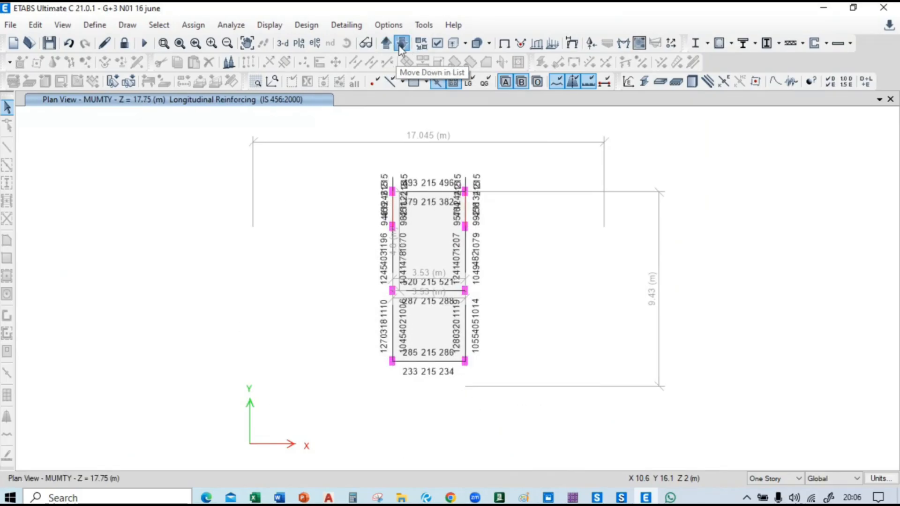
{"action": "left_click", "coordinate": [402, 43]}
{"action": "left_click", "coordinate": [403, 43]}
{"action": "left_click", "coordinate": [403, 43]}
{"action": "left_click", "coordinate": [402, 43]}
{"action": "left_click", "coordinate": [401, 44]}
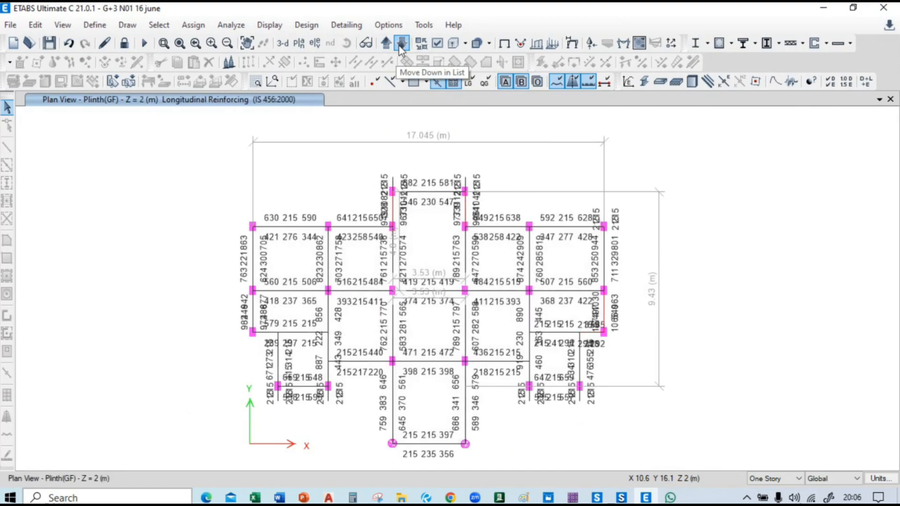
{"action": "left_click", "coordinate": [404, 47]}
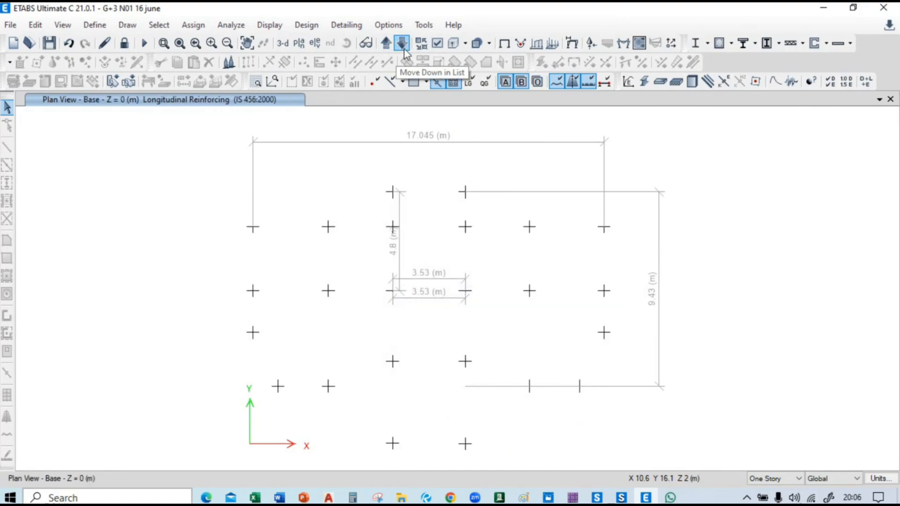
{"action": "left_click", "coordinate": [385, 46]}
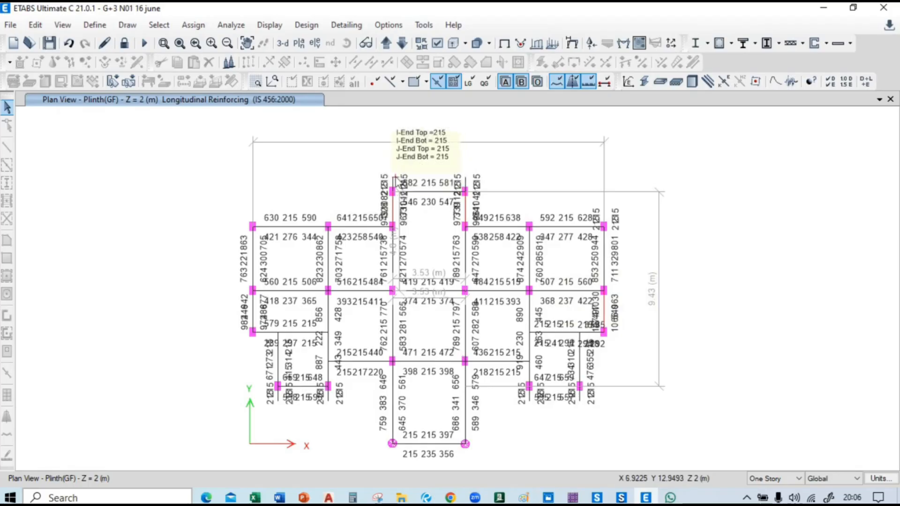
{"action": "scroll", "coordinate": [403, 216], "scroll_direction": "up", "scroll_amount": 5}
{"action": "scroll", "coordinate": [377, 293], "scroll_direction": "up", "scroll_amount": 5}
{"action": "scroll", "coordinate": [370, 275], "scroll_direction": "down", "scroll_amount": 8}
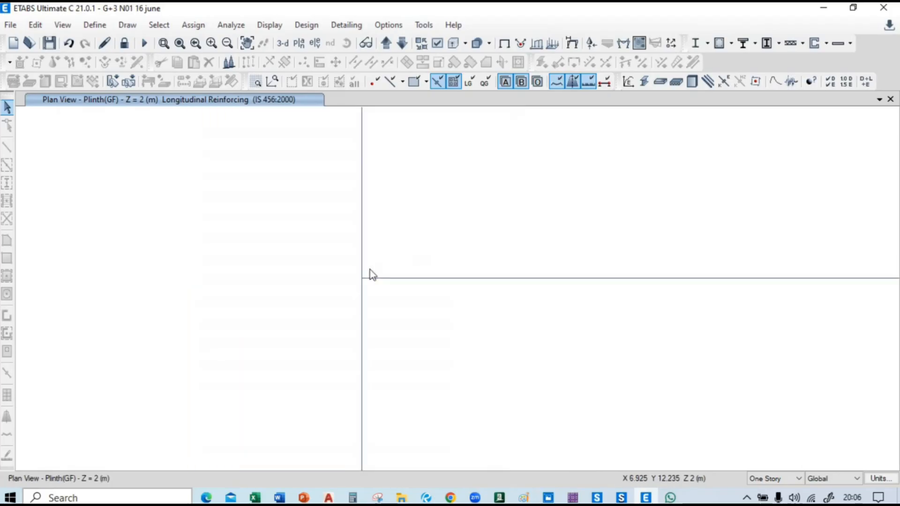
{"action": "scroll", "coordinate": [373, 271], "scroll_direction": "down", "scroll_amount": 3}
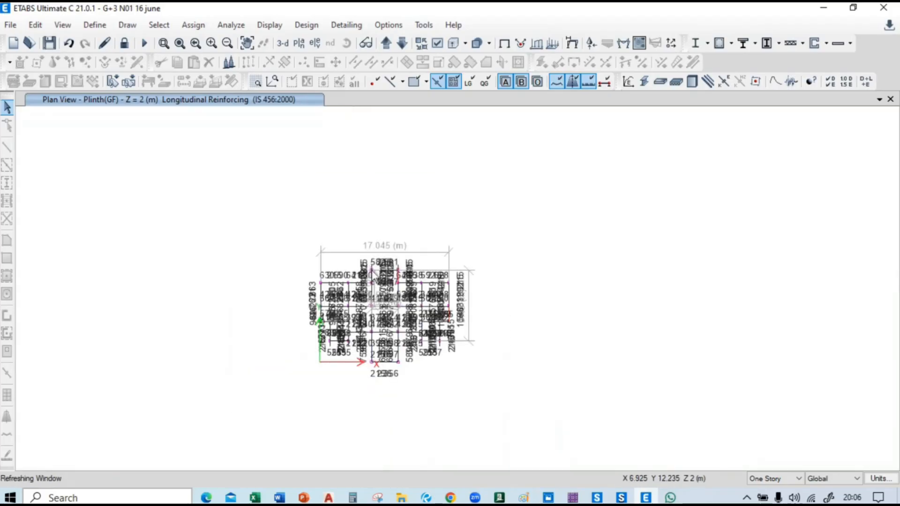
{"action": "scroll", "coordinate": [377, 285], "scroll_direction": "up", "scroll_amount": 6}
{"action": "scroll", "coordinate": [377, 285], "scroll_direction": "down", "scroll_amount": 3}
{"action": "middle_click_drag", "start_coordinate": [468, 307], "coordinate": [482, 240]}
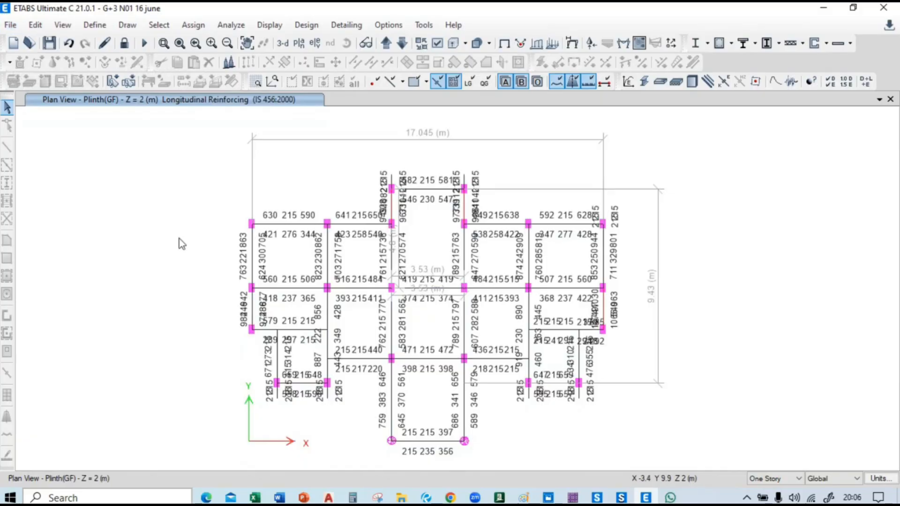
Save a copy of the model as G+3 N02 in the Etabs folder.
{"action": "left_click", "coordinate": [10, 25]}
{"action": "left_click", "coordinate": [65, 119]}
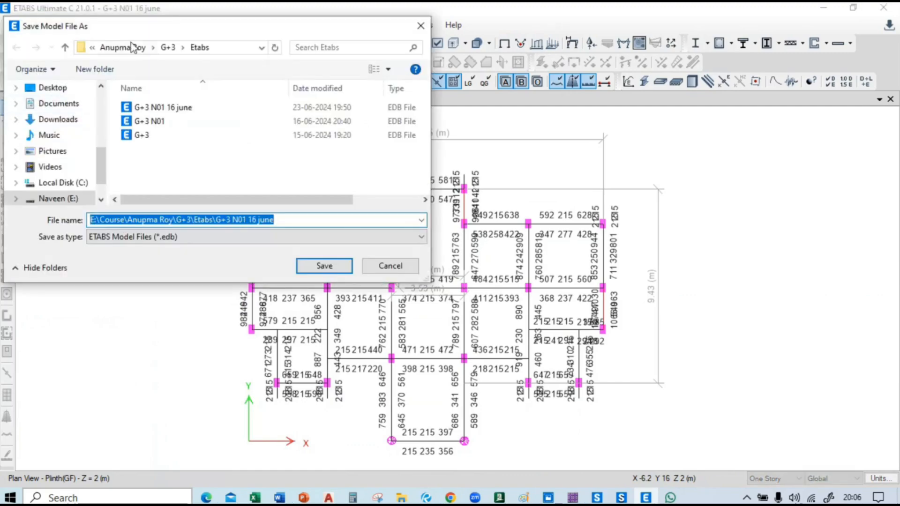
{"action": "left_click", "coordinate": [168, 112]}
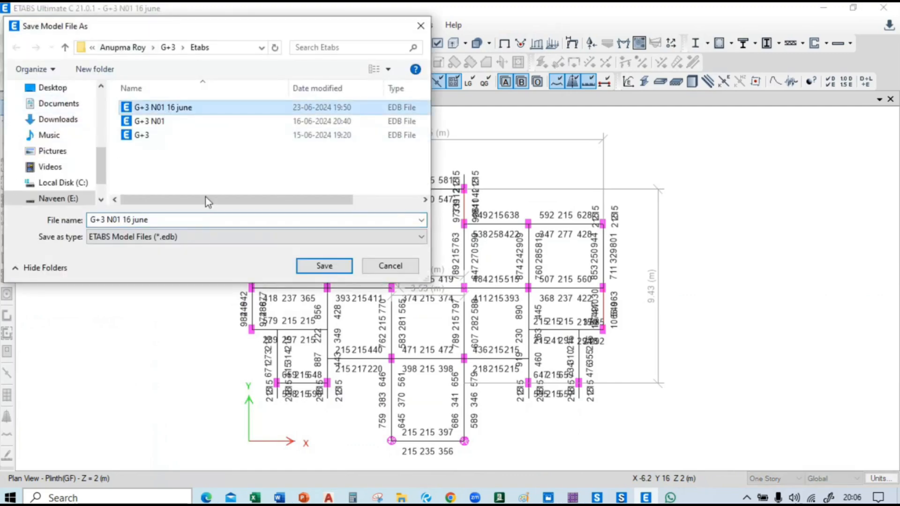
{"action": "left_click", "coordinate": [165, 220]}
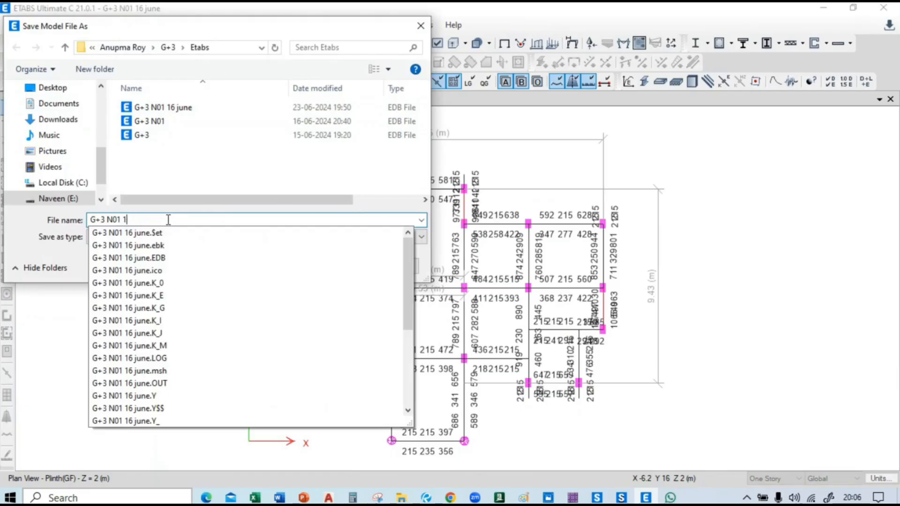
{"action": "type", "text": "2"}
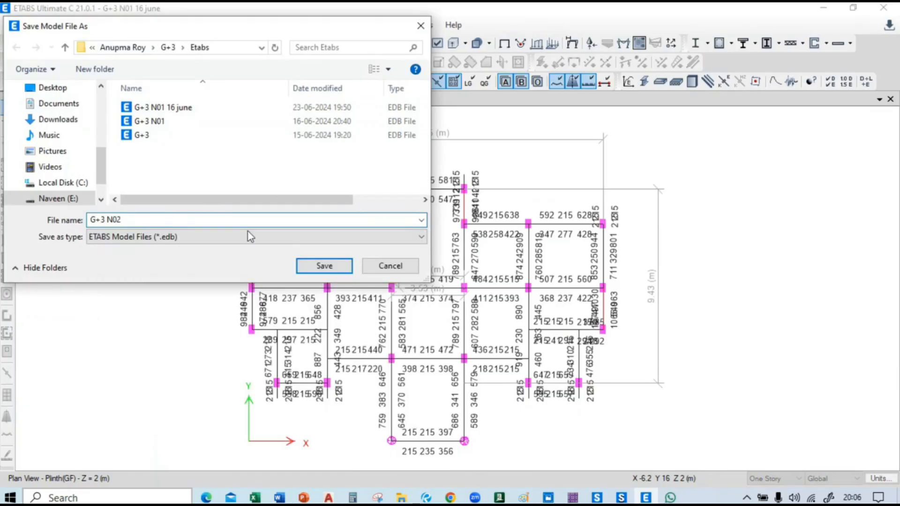
{"action": "left_click", "coordinate": [345, 267]}
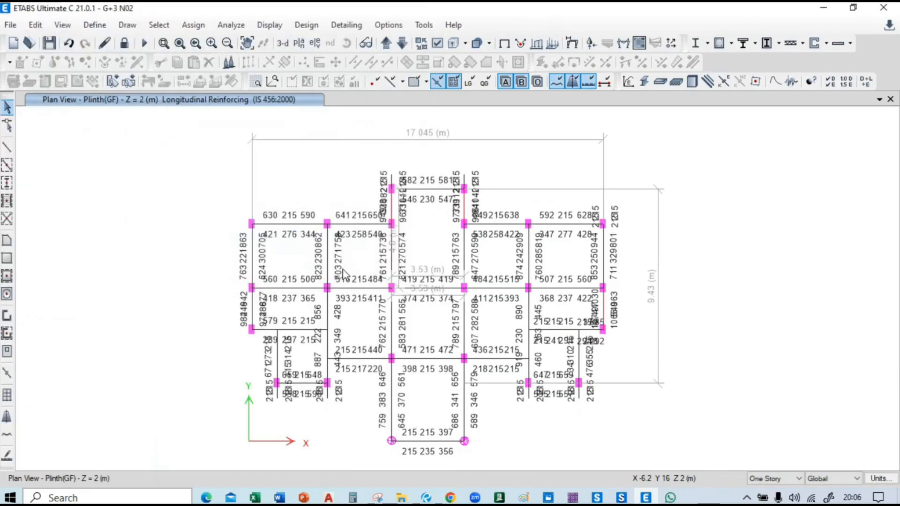
Set the story scope for the unlocked Plinth(GF) plan to All Stories.
{"action": "scroll", "coordinate": [594, 333], "scroll_direction": "up", "scroll_amount": 3}
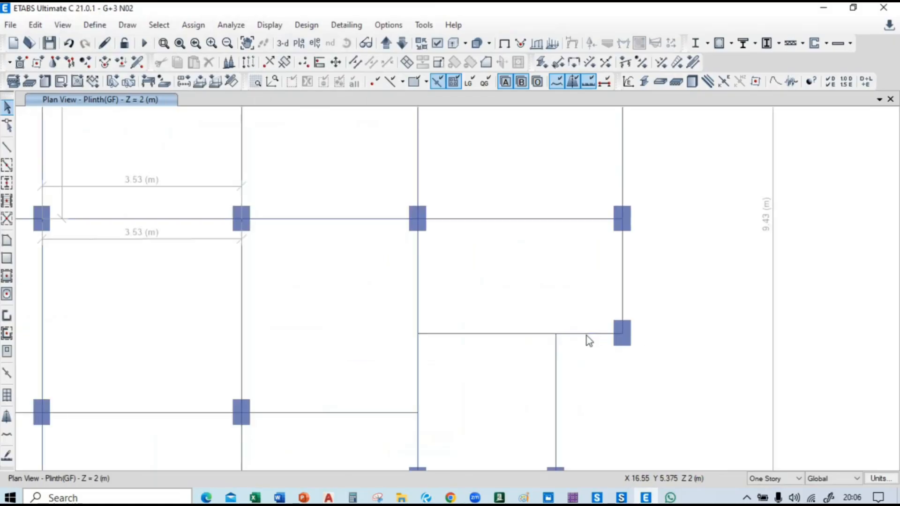
{"action": "left_click", "coordinate": [761, 478]}
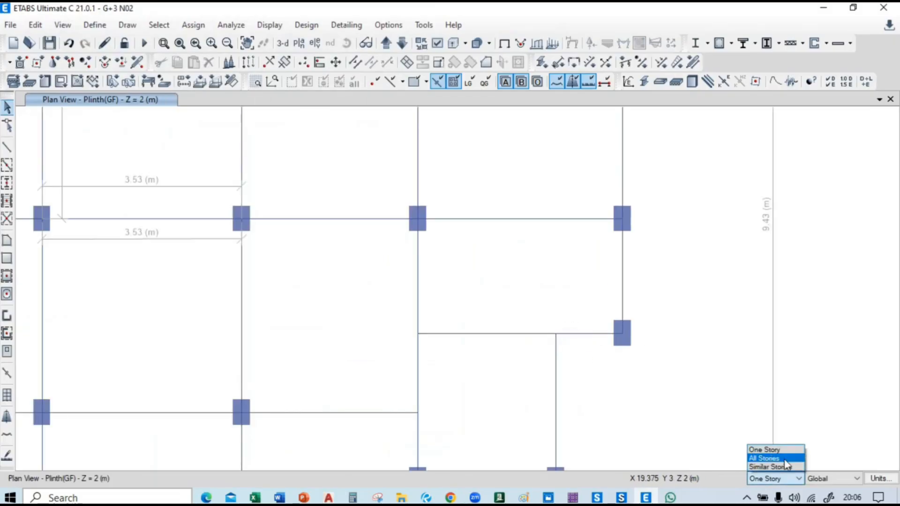
{"action": "left_click", "coordinate": [767, 462]}
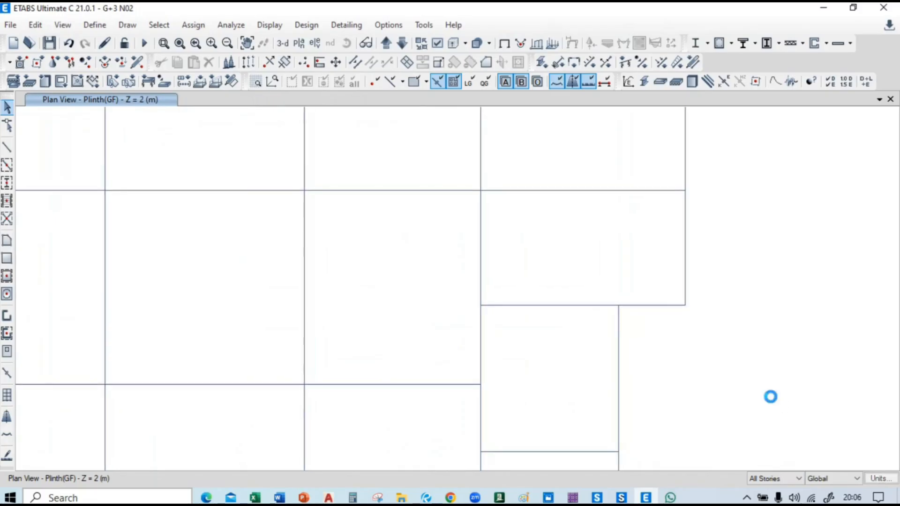
{"action": "left_click", "coordinate": [648, 307]}
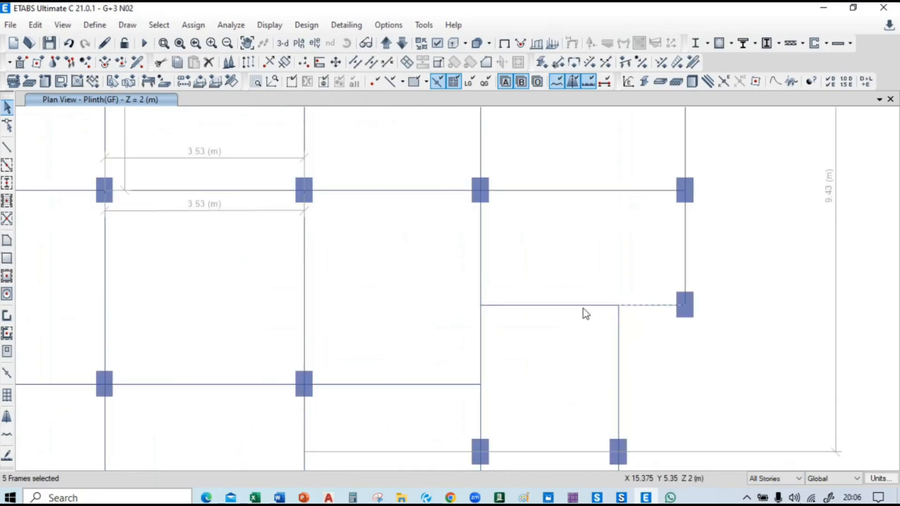
{"action": "left_click", "coordinate": [570, 310]}
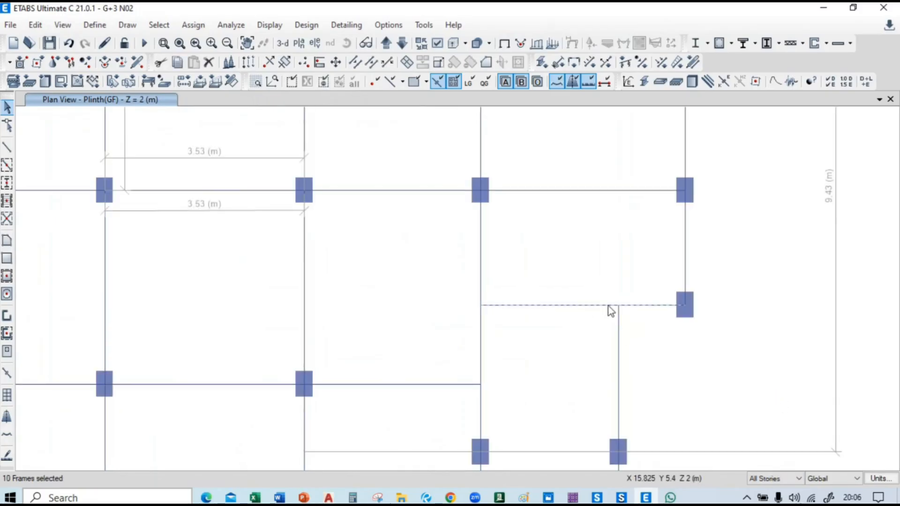
{"action": "left_click", "coordinate": [372, 62]}
{"action": "left_click", "coordinate": [655, 309]}
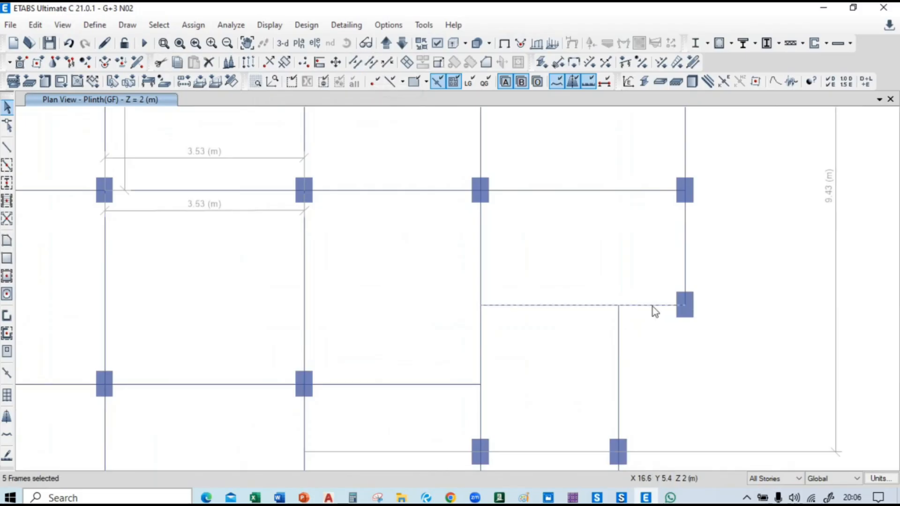
{"action": "left_click", "coordinate": [652, 306]}
{"action": "scroll", "coordinate": [661, 352], "scroll_direction": "down", "scroll_amount": 3}
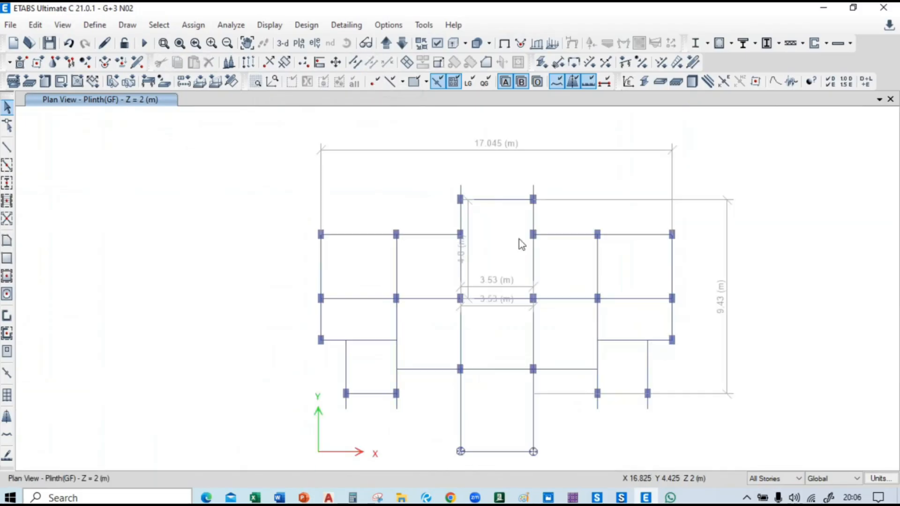
Try selecting the two short Y-direction beams between the upper stair columns on all stories, and clear the selection.
{"action": "scroll", "coordinate": [496, 208], "scroll_direction": "up", "scroll_amount": 3}
{"action": "middle_click_drag", "start_coordinate": [456, 210], "coordinate": [411, 229]}
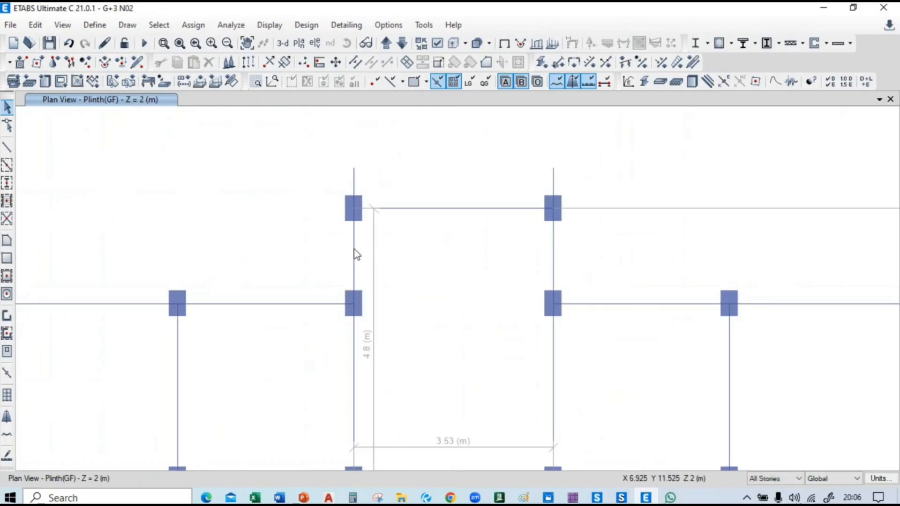
{"action": "left_click", "coordinate": [555, 252]}
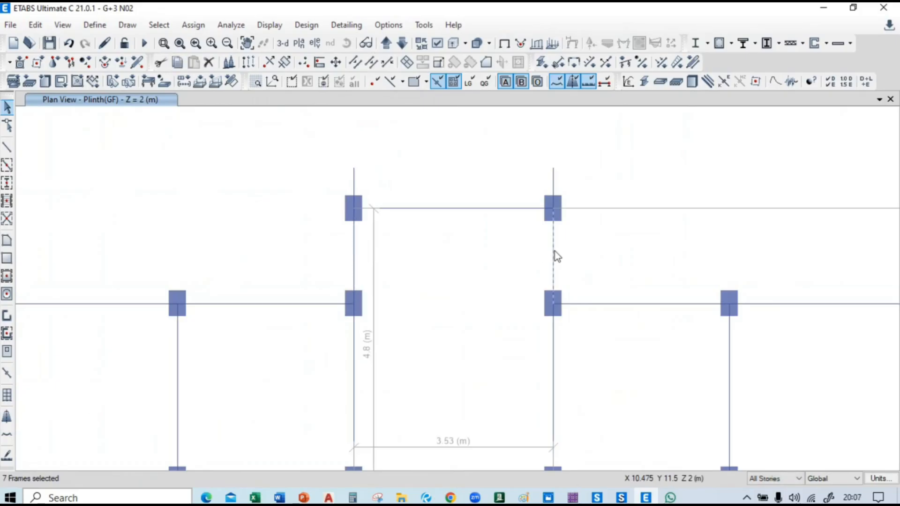
{"action": "left_click", "coordinate": [555, 251]}
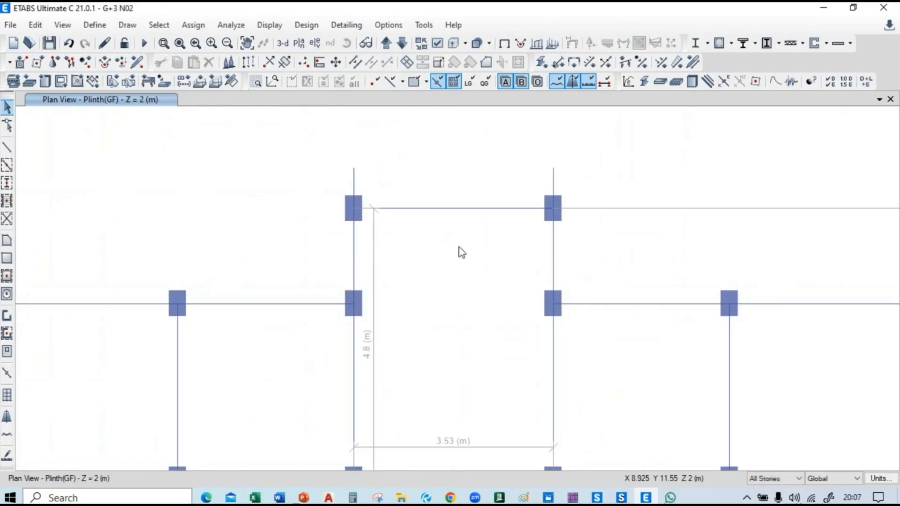
{"action": "left_click", "coordinate": [356, 246]}
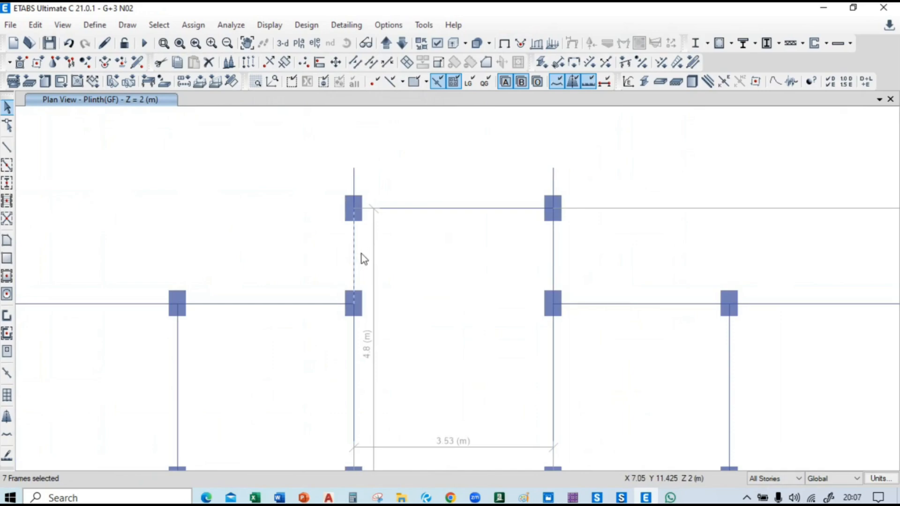
{"action": "left_click", "coordinate": [554, 260]}
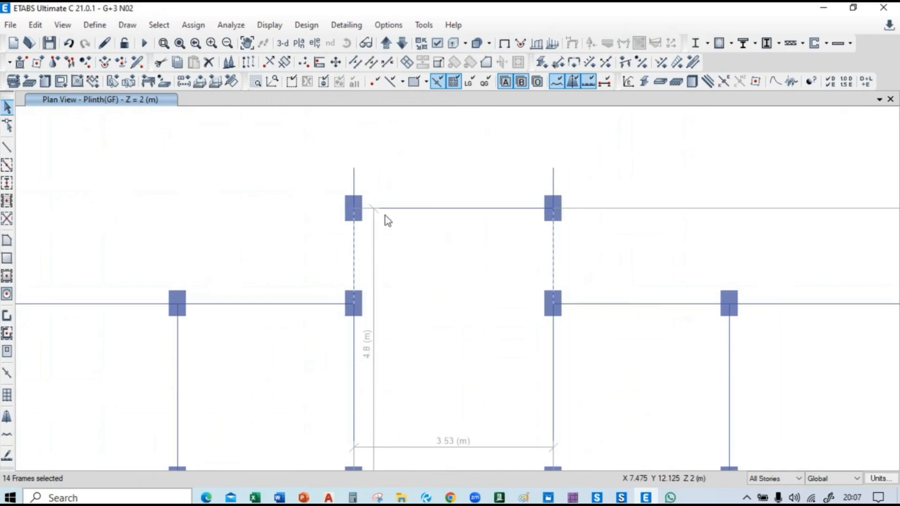
{"action": "scroll", "coordinate": [340, 184], "scroll_direction": "up", "scroll_amount": 2}
{"action": "scroll", "coordinate": [333, 184], "scroll_direction": "down", "scroll_amount": 2}
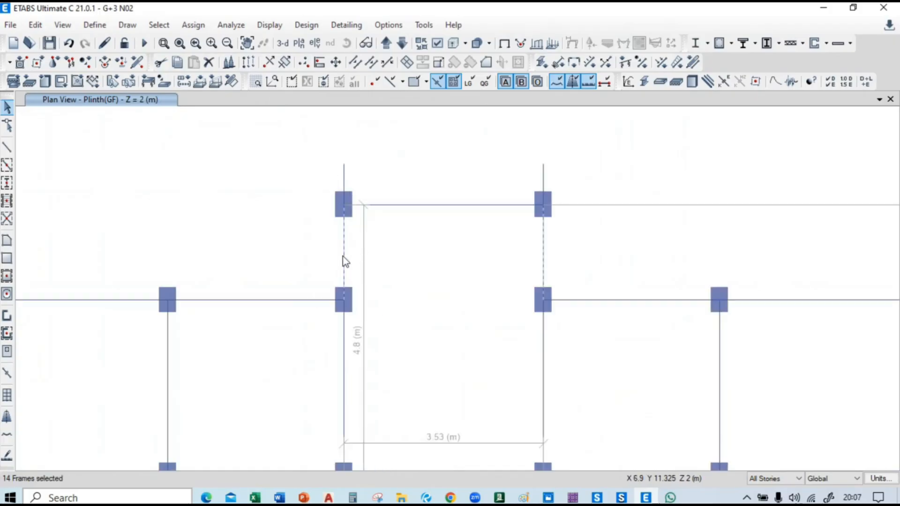
{"action": "key", "text": "Escape"}
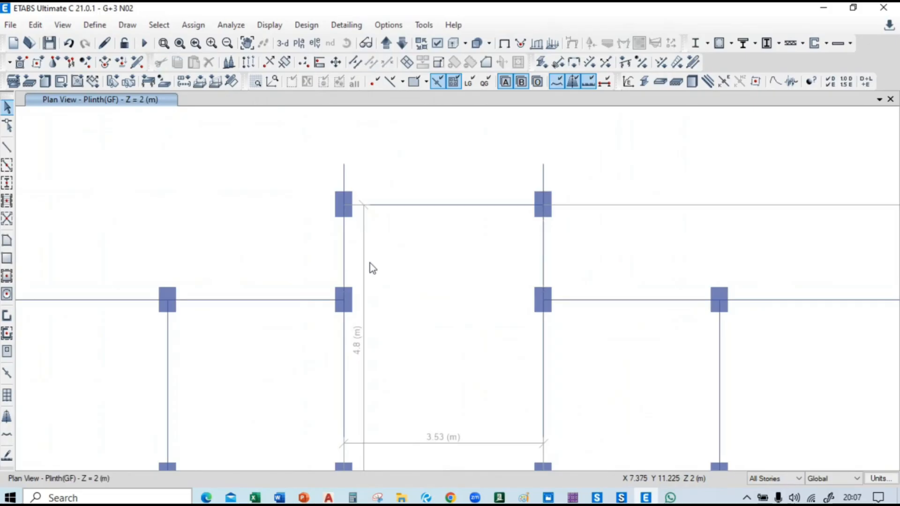
Review the plan views of all stories and return to Plinth(GF), examining the columns and beams around the stair bay.
{"action": "left_click", "coordinate": [386, 43]}
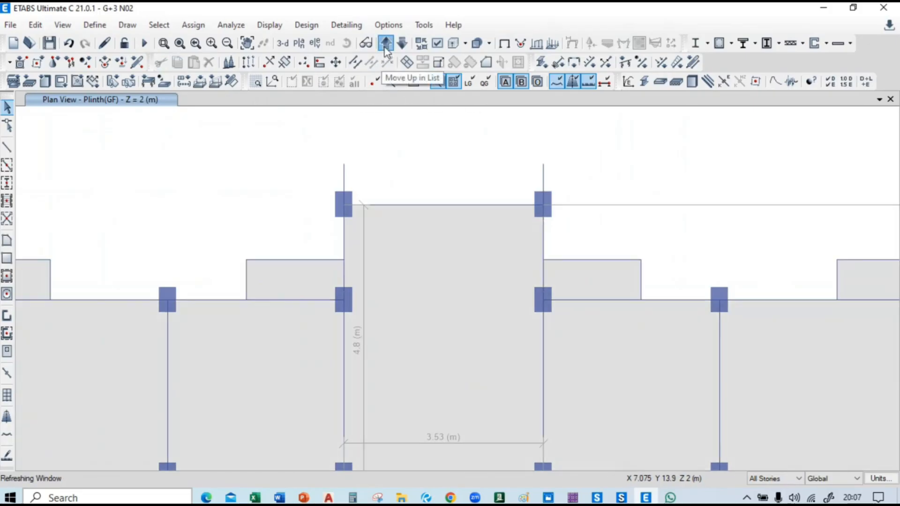
{"action": "left_click", "coordinate": [386, 43]}
{"action": "left_click", "coordinate": [386, 43]}
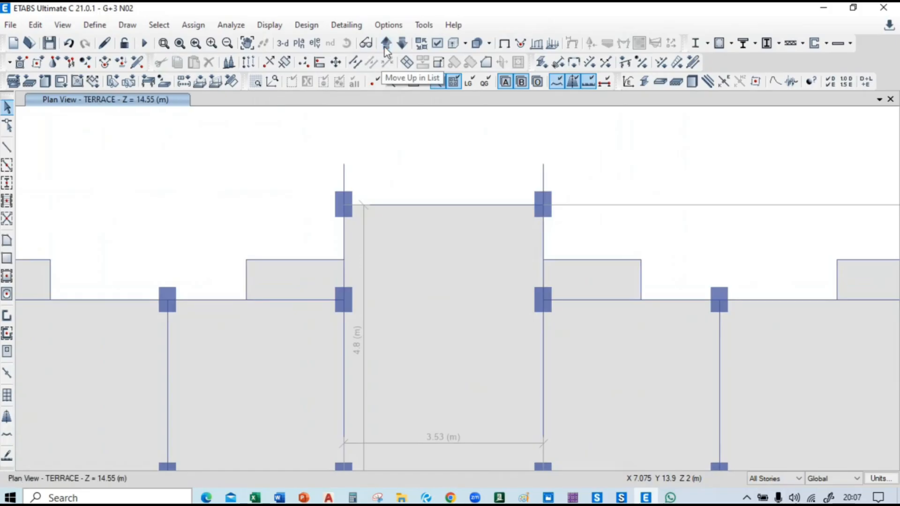
{"action": "left_click", "coordinate": [387, 43]}
{"action": "left_click", "coordinate": [387, 43]}
{"action": "left_click", "coordinate": [386, 44]}
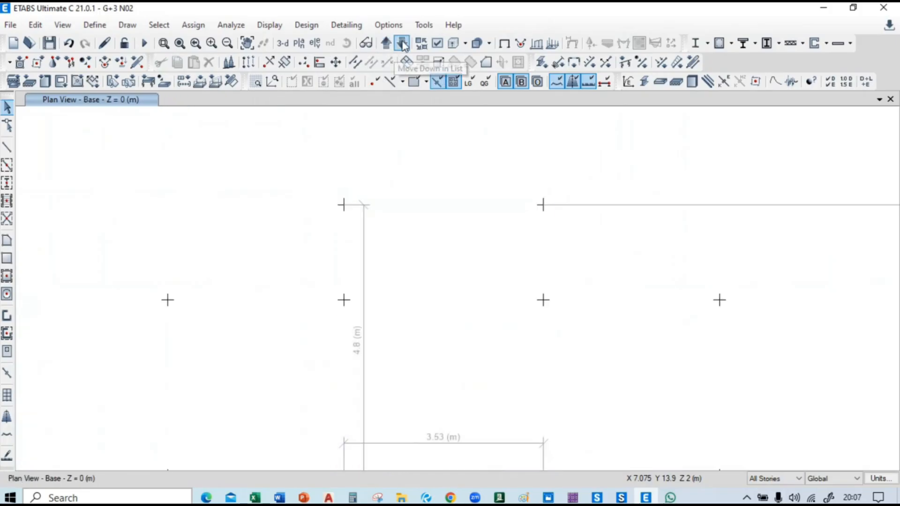
{"action": "left_click", "coordinate": [402, 43]}
{"action": "left_click", "coordinate": [402, 43]}
{"action": "left_click", "coordinate": [402, 43]}
{"action": "left_click", "coordinate": [401, 43]}
{"action": "left_click", "coordinate": [402, 43]}
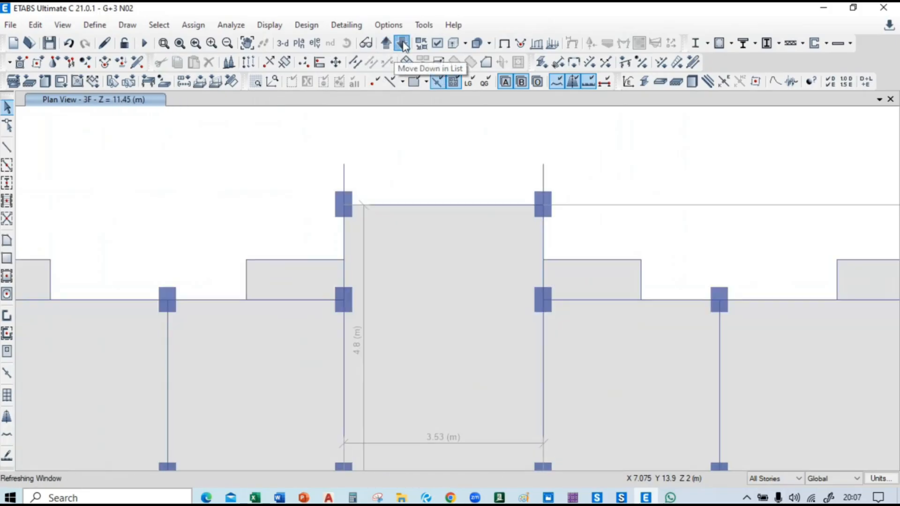
{"action": "left_click", "coordinate": [401, 43]}
{"action": "left_click", "coordinate": [402, 43]}
{"action": "left_click", "coordinate": [402, 43]}
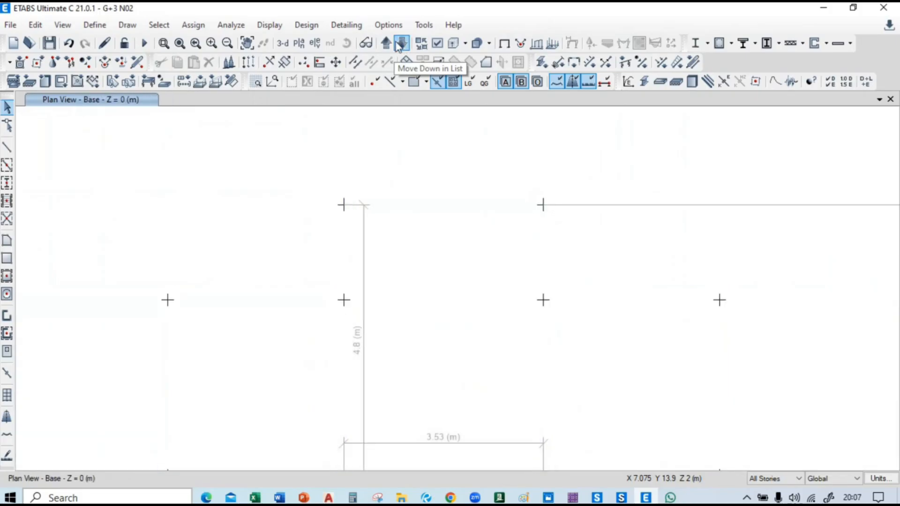
{"action": "left_click", "coordinate": [387, 43]}
Delete the two intermediate columns on the long sides of the stair bay on all stories.
{"action": "middle_click_drag", "start_coordinate": [398, 326], "coordinate": [384, 263]}
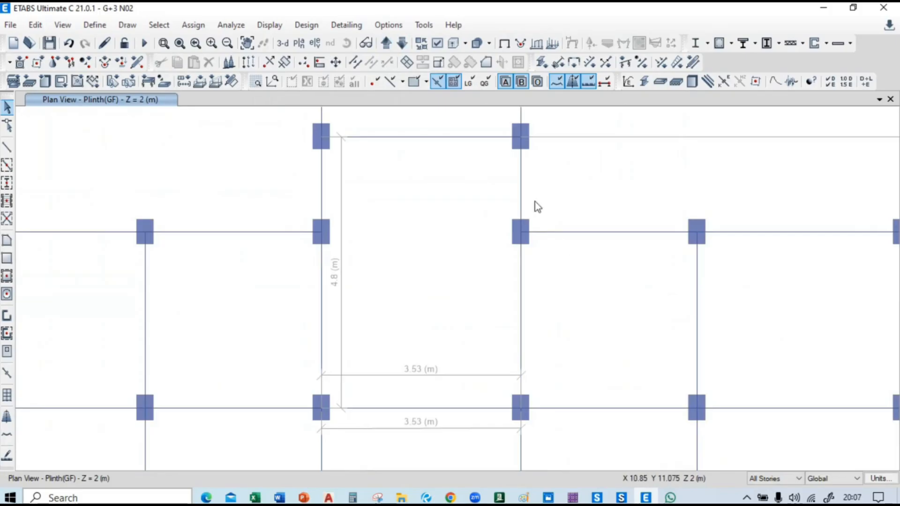
{"action": "scroll", "coordinate": [451, 272], "scroll_direction": "down", "scroll_amount": 6}
{"action": "scroll", "coordinate": [438, 289], "scroll_direction": "up", "scroll_amount": 3}
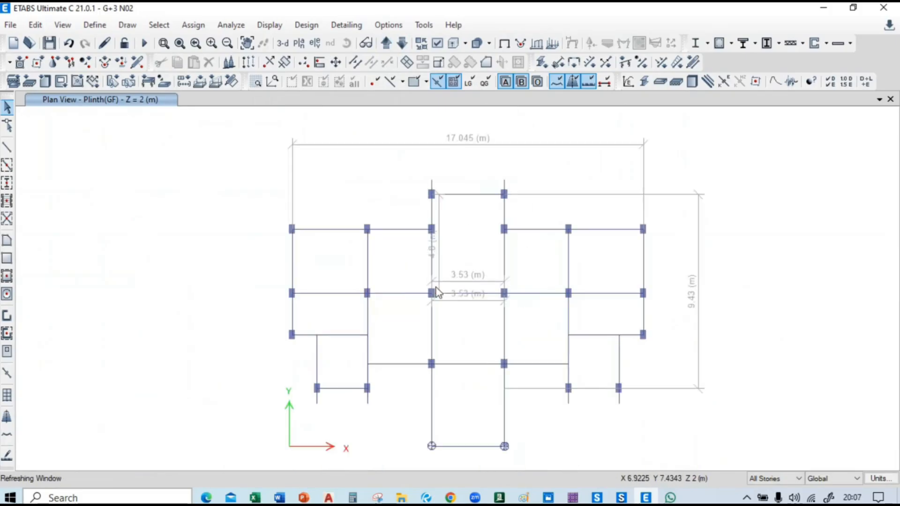
{"action": "middle_click_drag", "start_coordinate": [494, 276], "coordinate": [476, 236]}
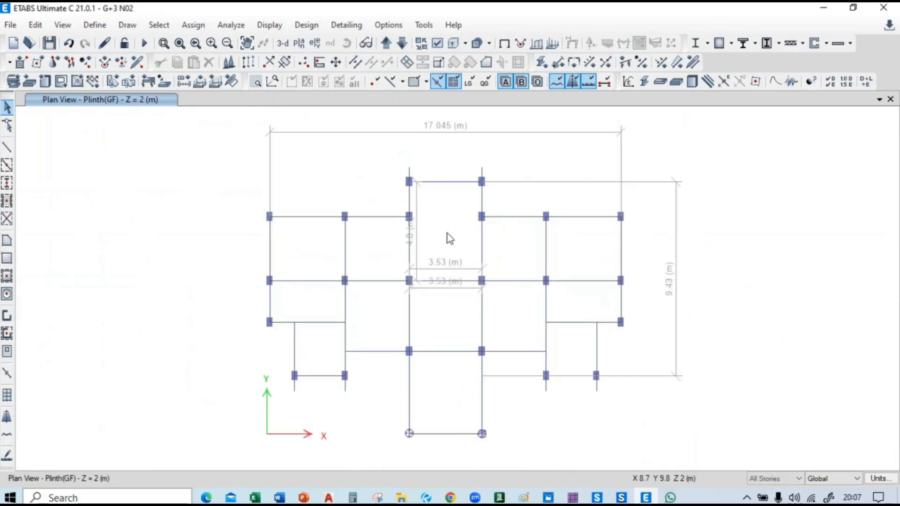
{"action": "scroll", "coordinate": [452, 211], "scroll_direction": "up", "scroll_amount": 4}
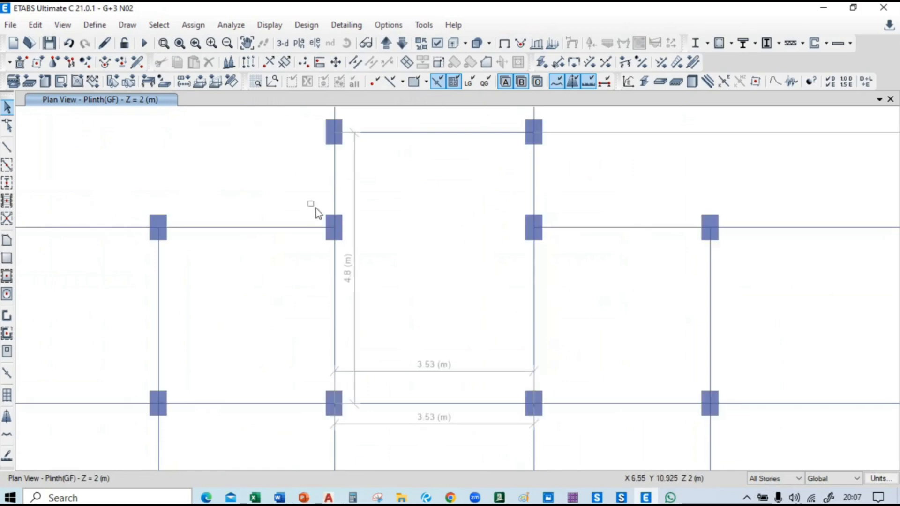
{"action": "left_click_drag", "start_coordinate": [315, 212], "coordinate": [376, 266]}
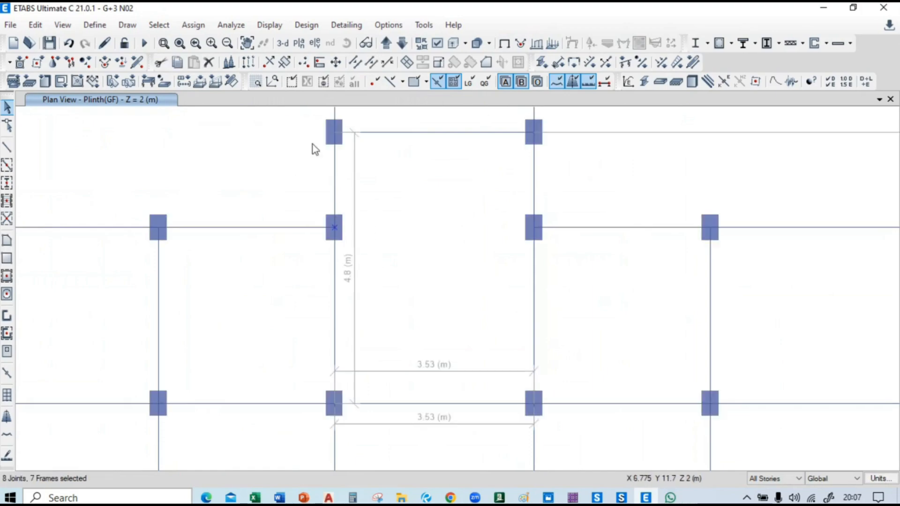
{"action": "left_click", "coordinate": [209, 62]}
{"action": "left_click_drag", "start_coordinate": [498, 201], "coordinate": [562, 266]}
{"action": "left_click", "coordinate": [209, 62]}
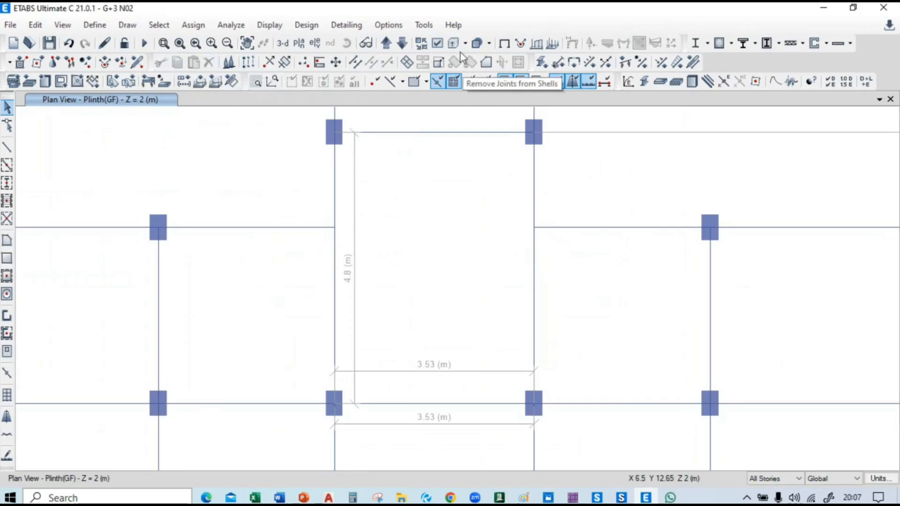
Check on every story plan that the two stair-bay columns are removed, and return to Plinth(GF).
{"action": "left_click", "coordinate": [385, 43]}
{"action": "left_click", "coordinate": [386, 43]}
{"action": "left_click", "coordinate": [386, 43]}
{"action": "left_click", "coordinate": [386, 43]}
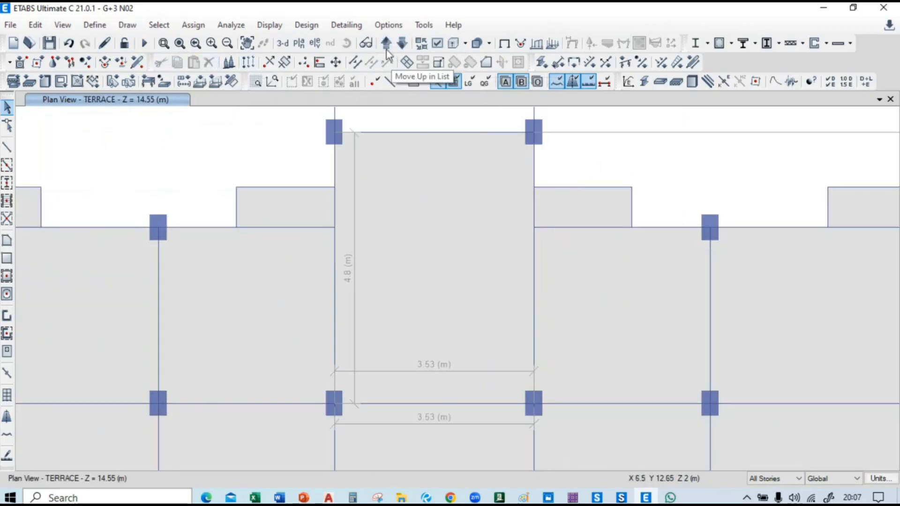
{"action": "left_click", "coordinate": [386, 43]}
{"action": "left_click", "coordinate": [386, 43]}
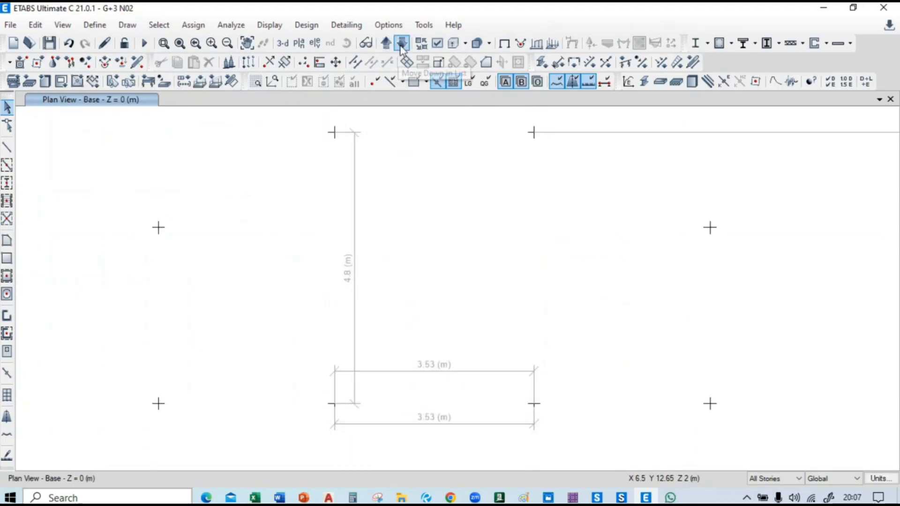
{"action": "left_click", "coordinate": [402, 43]}
{"action": "left_click", "coordinate": [401, 43]}
{"action": "left_click", "coordinate": [401, 43]}
{"action": "left_click", "coordinate": [401, 43]}
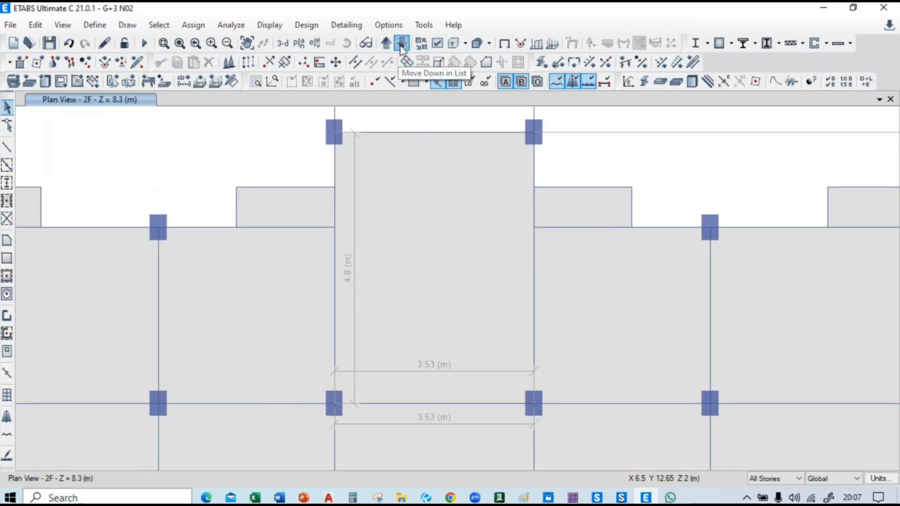
{"action": "left_click", "coordinate": [402, 43]}
{"action": "left_click", "coordinate": [402, 43]}
{"action": "left_click", "coordinate": [401, 43]}
{"action": "left_click", "coordinate": [386, 43]}
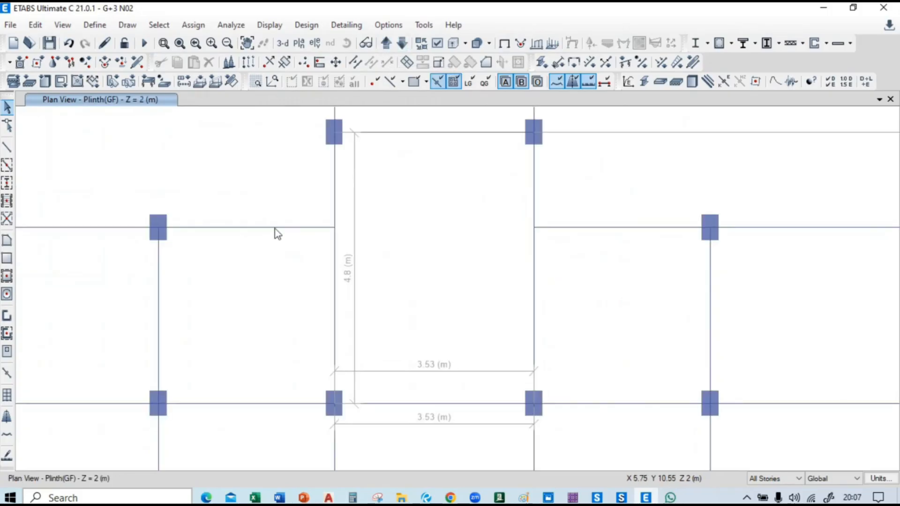
Release Moment 22 (Minor) and Moment 33 (Major) at the end of the X-direction beam meeting the stair bay's left side on all stories.
{"action": "left_click", "coordinate": [288, 227]}
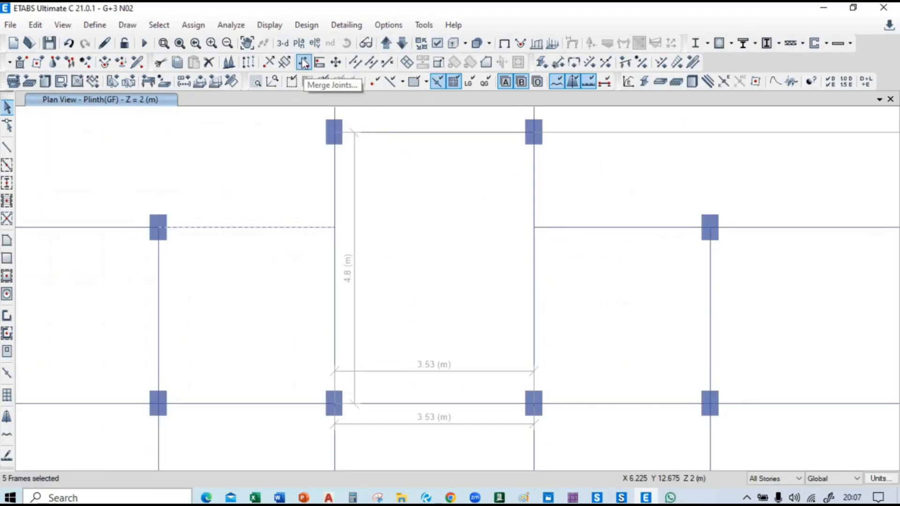
{"action": "left_click", "coordinate": [193, 25]}
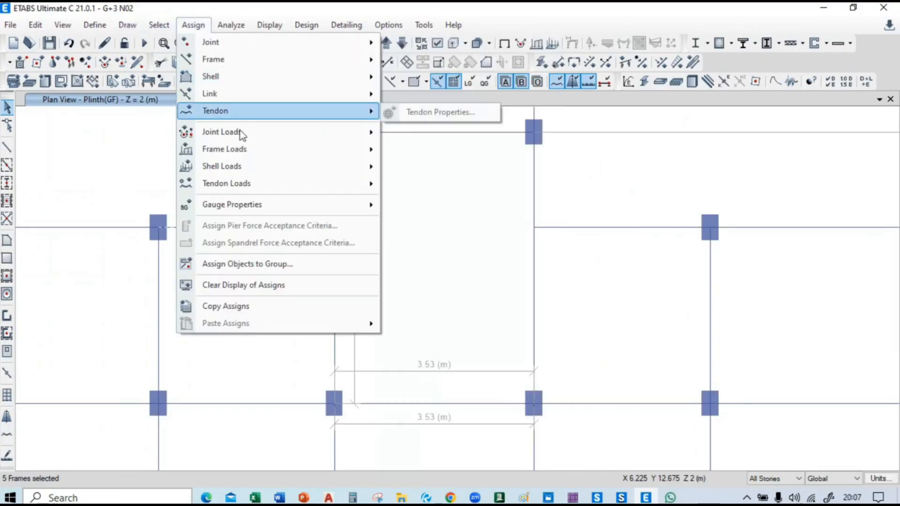
{"action": "mouse_move", "coordinate": [236, 100]}
{"action": "mouse_move", "coordinate": [241, 60]}
{"action": "left_click", "coordinate": [462, 96]}
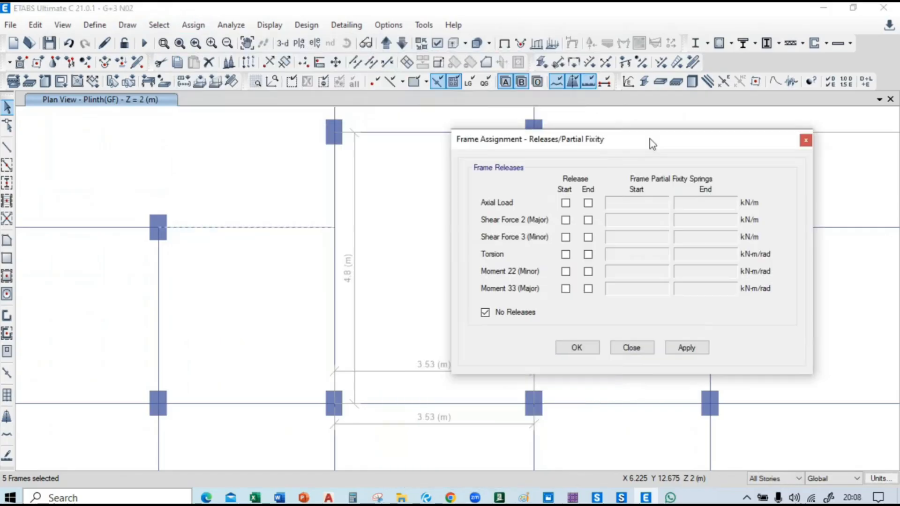
{"action": "left_click", "coordinate": [588, 276]}
{"action": "left_click", "coordinate": [588, 294]}
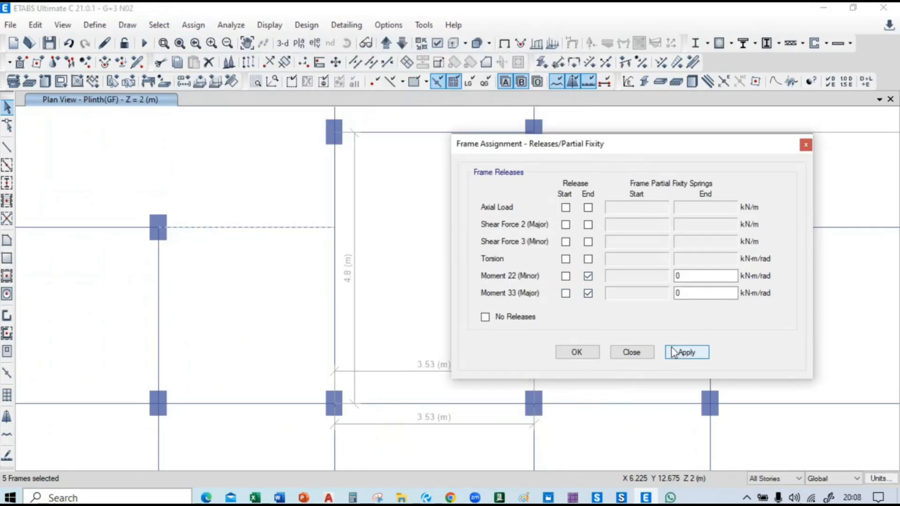
{"action": "left_click", "coordinate": [687, 352]}
Release Moment 22 (Minor) and Moment 33 (Major) at the start only of the X-direction beam meeting the stair bay's right side on all stories.
{"action": "left_click_drag", "start_coordinate": [703, 146], "coordinate": [333, 177]}
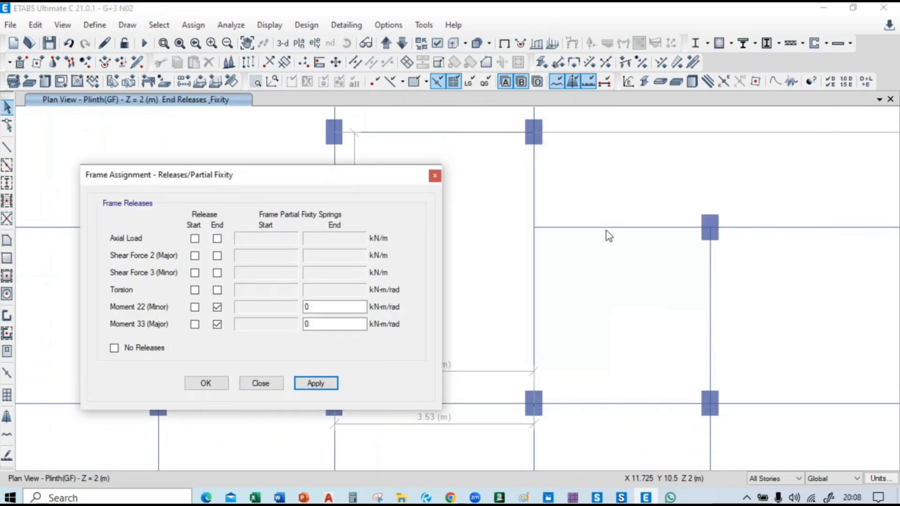
{"action": "left_click", "coordinate": [608, 228]}
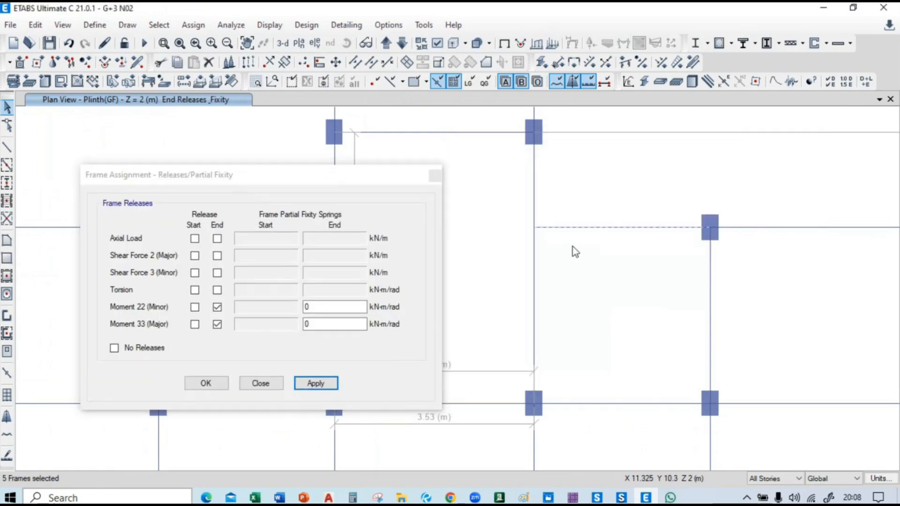
{"action": "left_click", "coordinate": [217, 307]}
{"action": "left_click", "coordinate": [217, 325]}
{"action": "left_click", "coordinate": [195, 307]}
{"action": "left_click", "coordinate": [194, 324]}
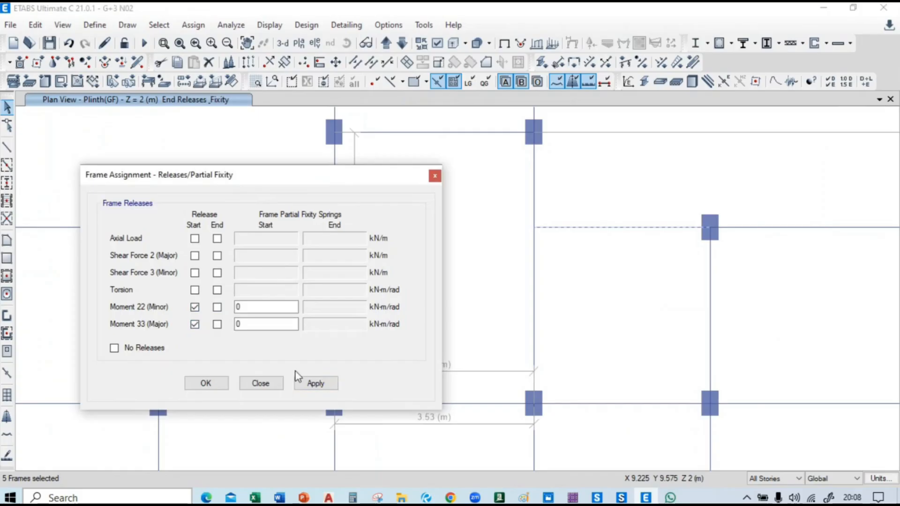
{"action": "left_click", "coordinate": [300, 382]}
{"action": "left_click", "coordinate": [225, 385]}
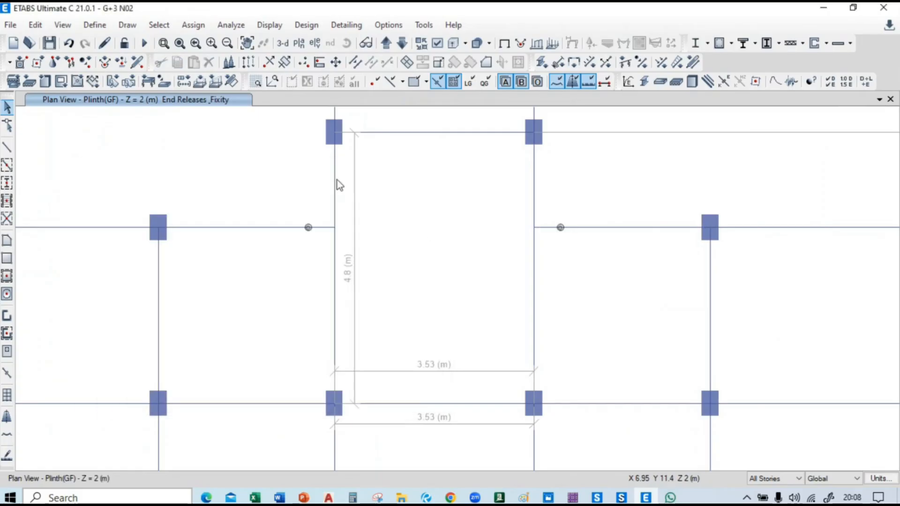
Join the two Y-direction beam segments on each side of the stair bay into single frames on all stories.
{"action": "left_click", "coordinate": [336, 180]}
{"action": "left_click", "coordinate": [336, 261]}
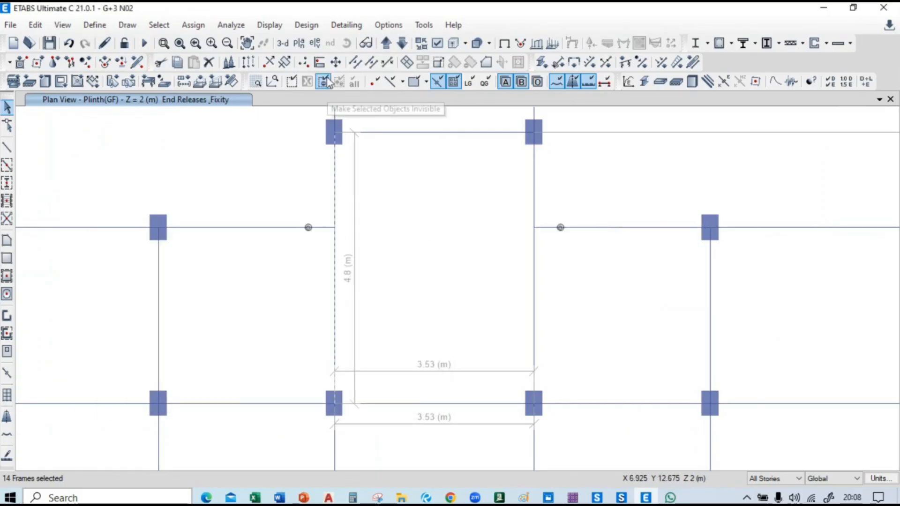
{"action": "left_click", "coordinate": [372, 63]}
{"action": "left_click", "coordinate": [535, 200]}
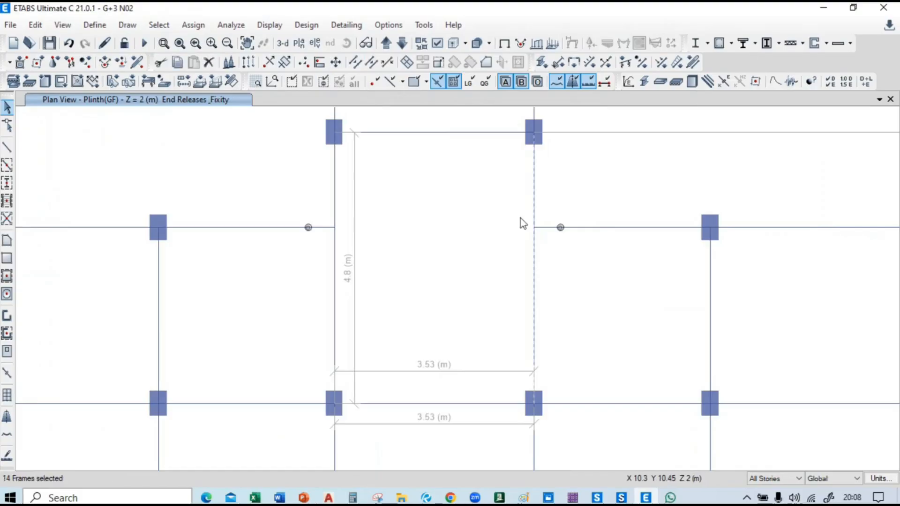
{"action": "left_click", "coordinate": [372, 63]}
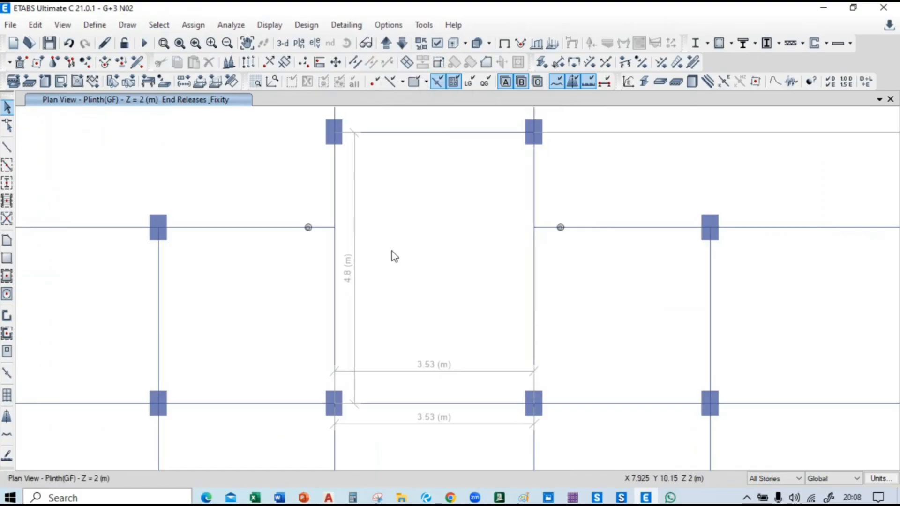
Inspect the assigned section of the joined beam on the stair bay's left side, and clear the selection.
{"action": "left_click", "coordinate": [335, 290]}
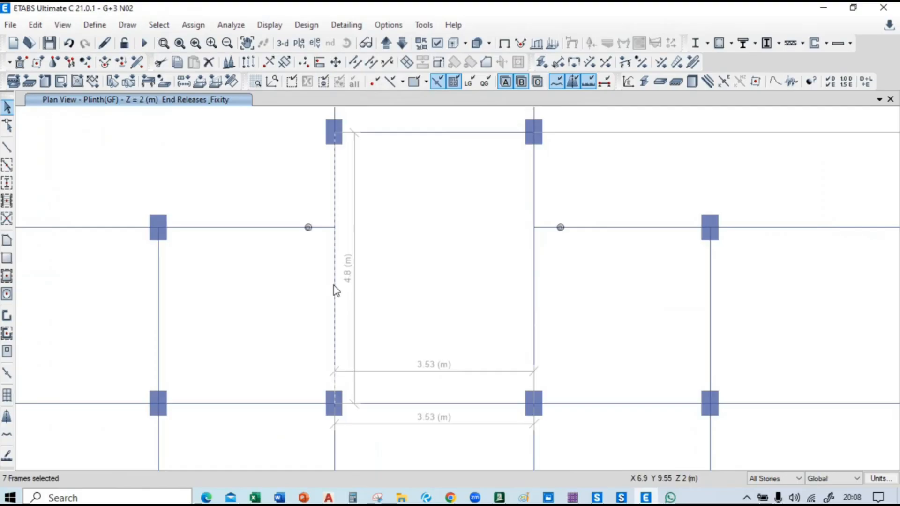
{"action": "right_click", "coordinate": [336, 290]}
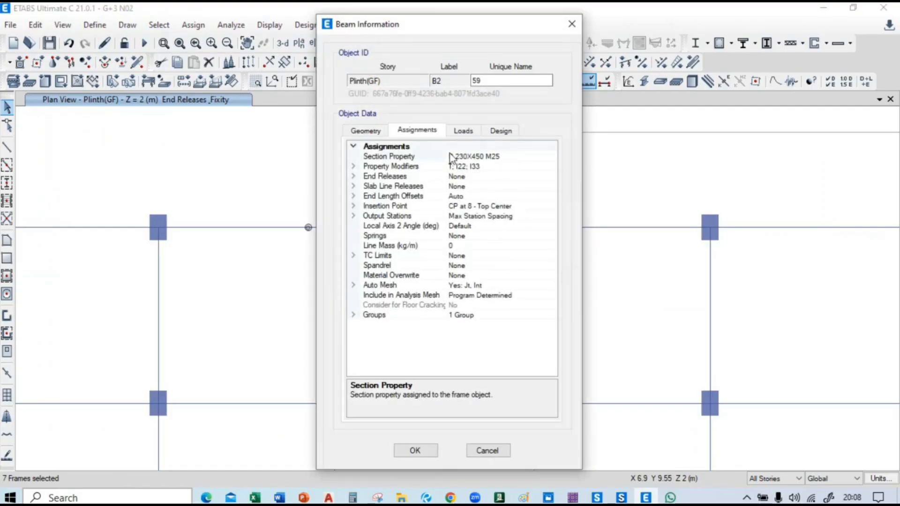
{"action": "left_click", "coordinate": [572, 24]}
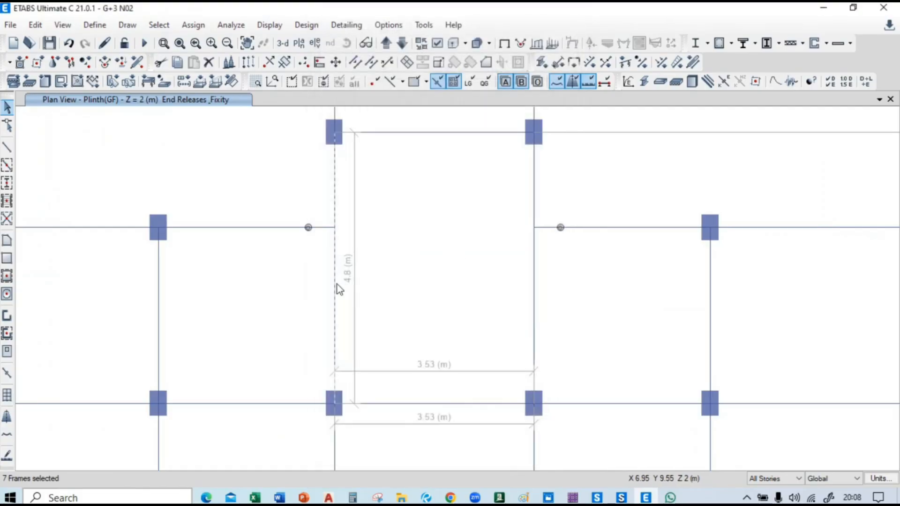
{"action": "left_click", "coordinate": [336, 285]}
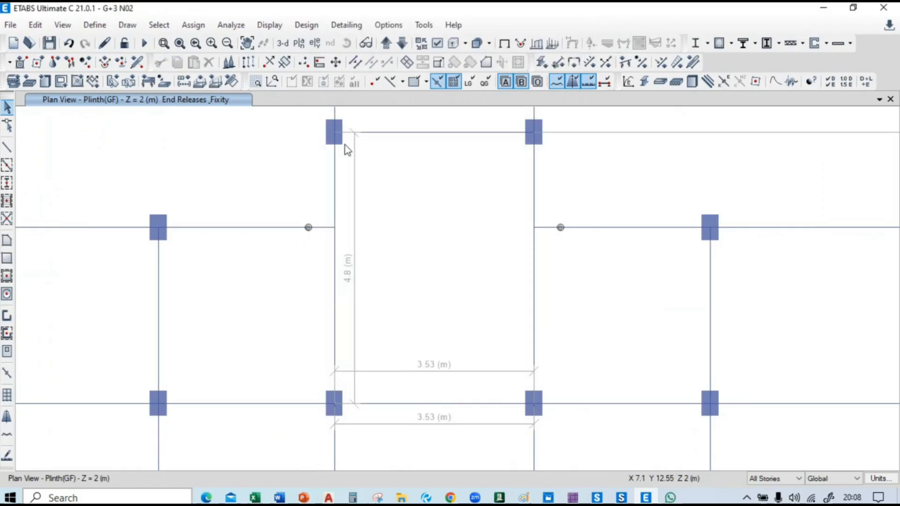
Select the long Y-direction beams on both sides of the stair bay and copy section B 230X450 M25 as B 230X550 M25, 550 mm deep.
{"action": "left_click", "coordinate": [535, 320]}
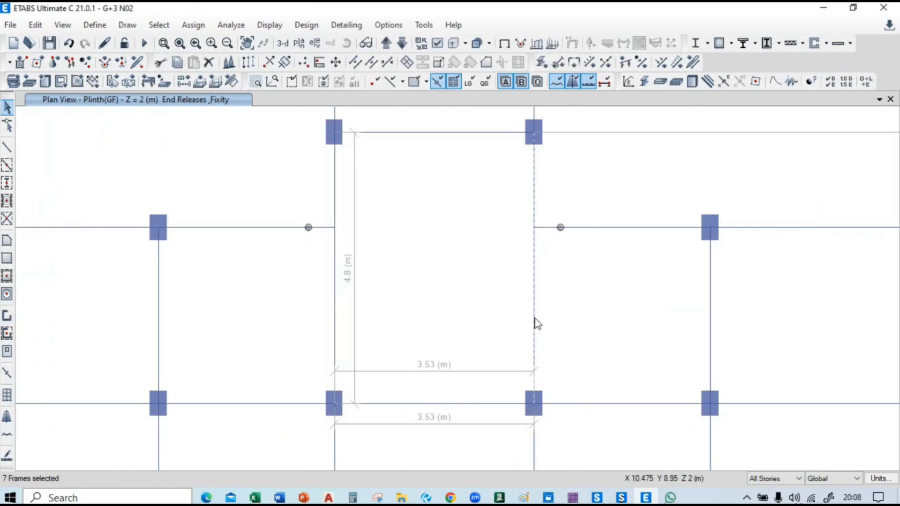
{"action": "left_click", "coordinate": [337, 305]}
{"action": "left_click", "coordinate": [95, 24]}
{"action": "mouse_move", "coordinate": [125, 69]}
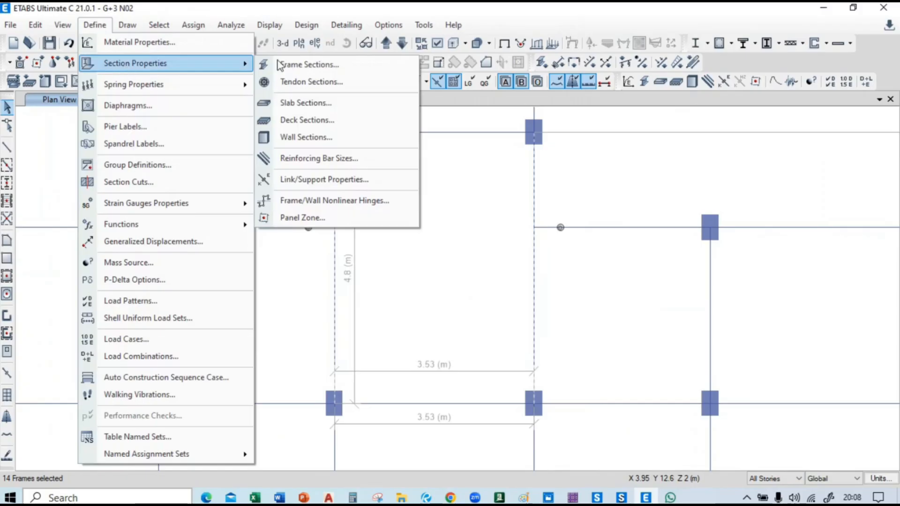
{"action": "left_click", "coordinate": [327, 66]}
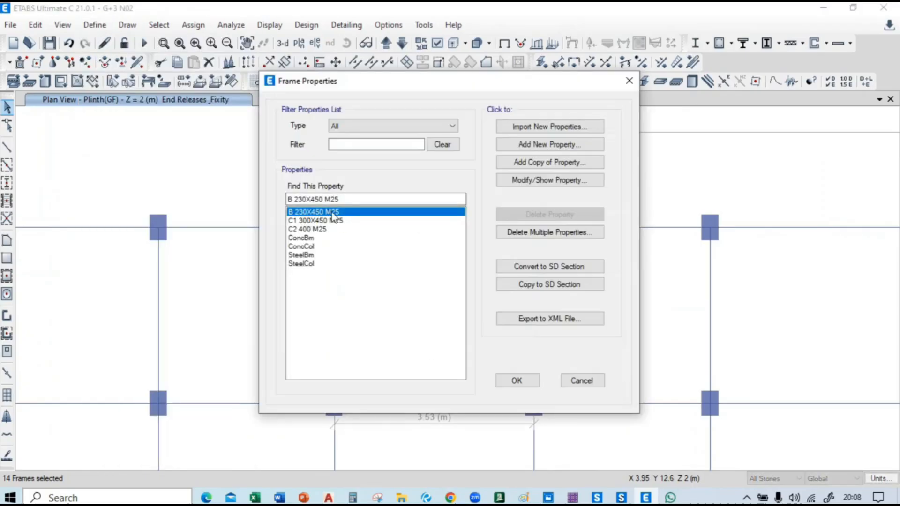
{"action": "left_click", "coordinate": [556, 160]}
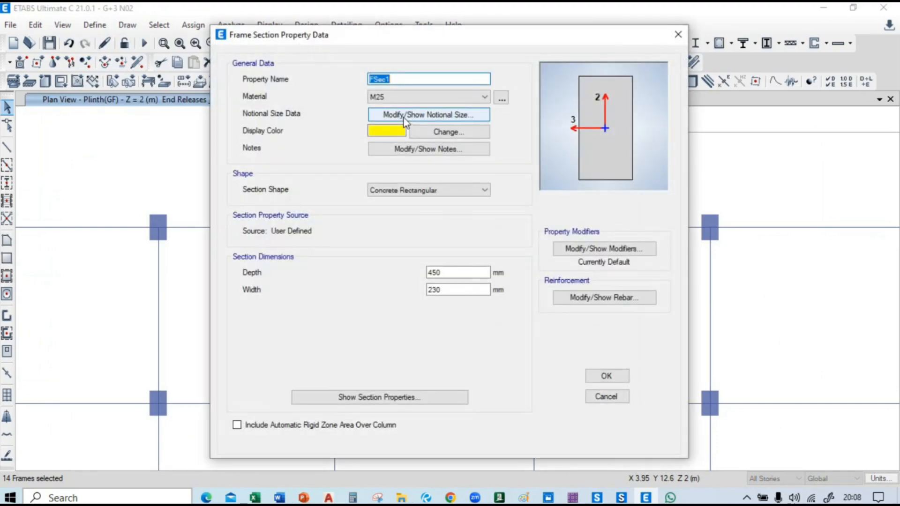
{"action": "type", "text": "B 230X550"}
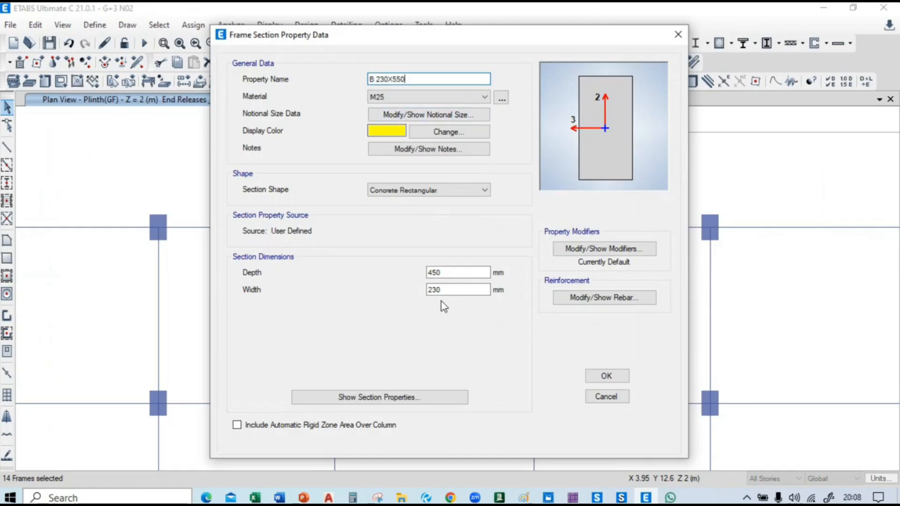
{"action": "double_click", "coordinate": [448, 272]}
{"action": "type", "text": "5500"}
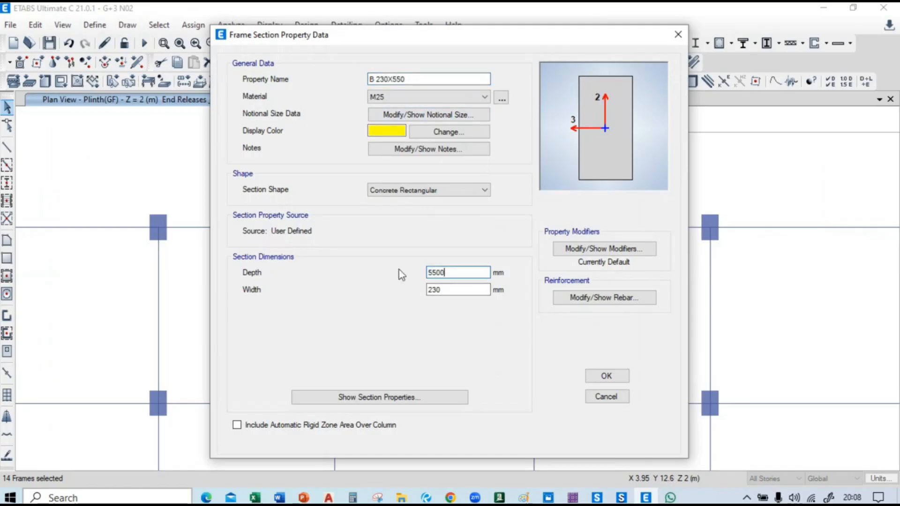
{"action": "key", "text": "BackSpace"}
{"action": "left_click", "coordinate": [430, 76]}
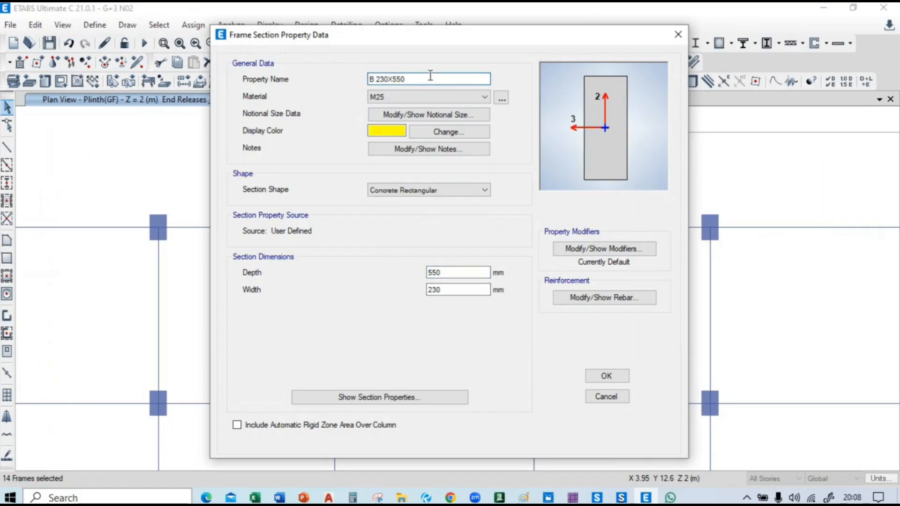
{"action": "left_click", "coordinate": [607, 376]}
{"action": "left_click", "coordinate": [516, 380]}
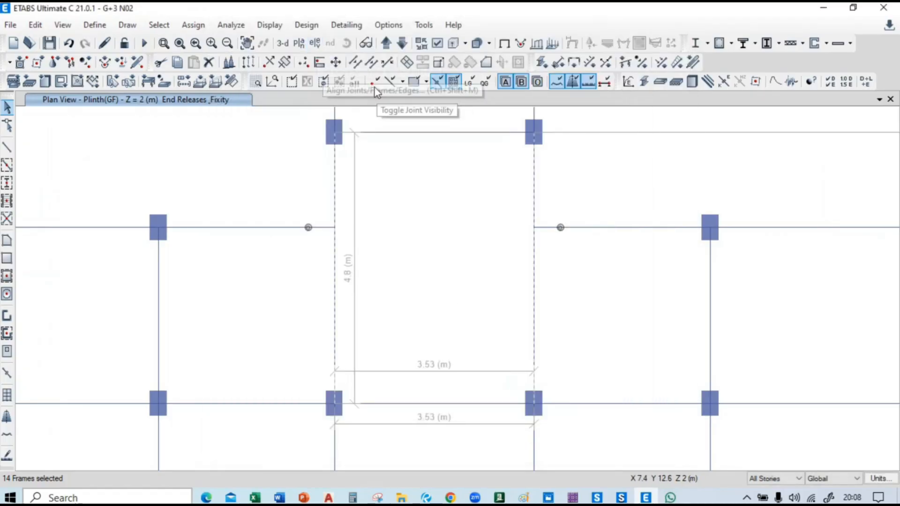
Assign frame section B 230X550 M25 to the selected long stair beams on all stories.
{"action": "left_click", "coordinate": [193, 24]}
{"action": "mouse_move", "coordinate": [281, 59]}
{"action": "left_click", "coordinate": [480, 63]}
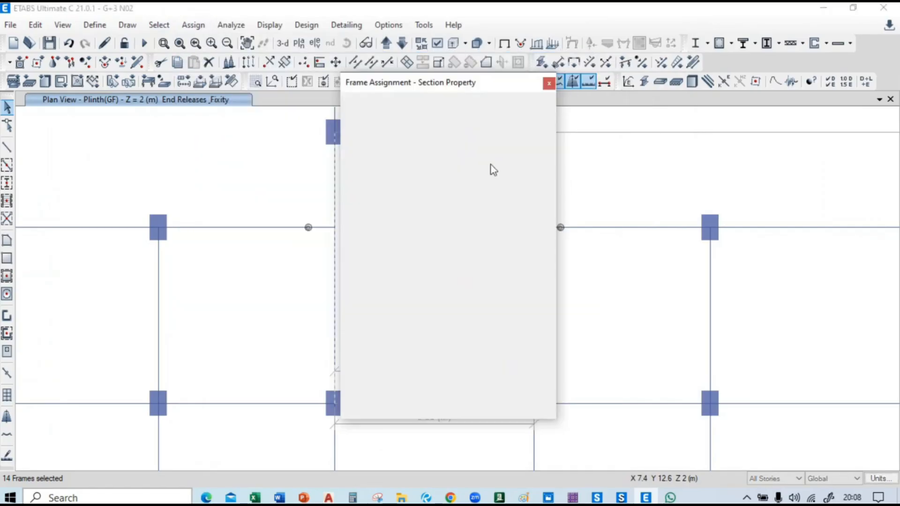
{"action": "left_click_drag", "start_coordinate": [458, 82], "coordinate": [163, 91]}
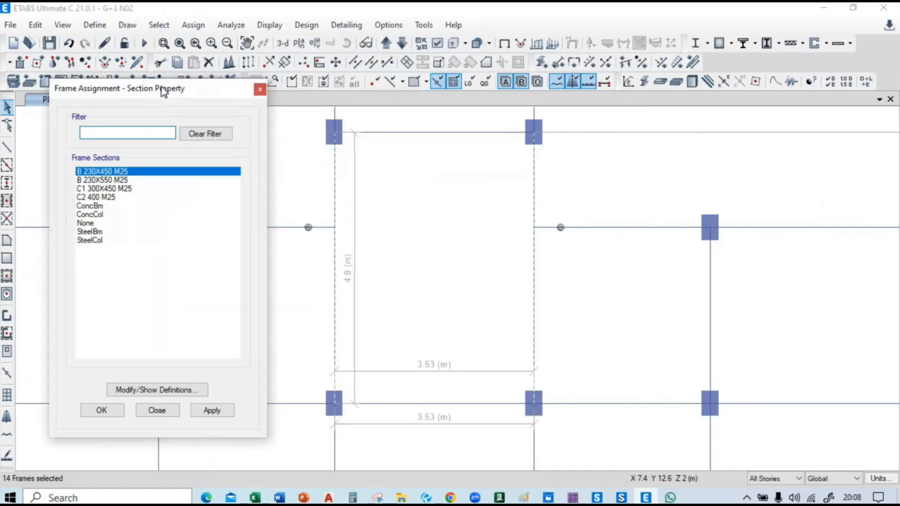
{"action": "left_click", "coordinate": [128, 182]}
{"action": "left_click", "coordinate": [212, 410]}
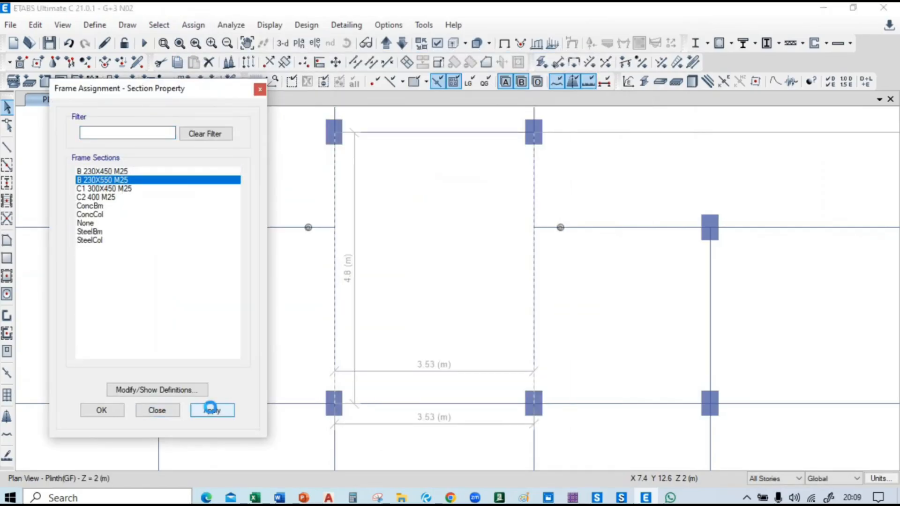
{"action": "left_click", "coordinate": [121, 413]}
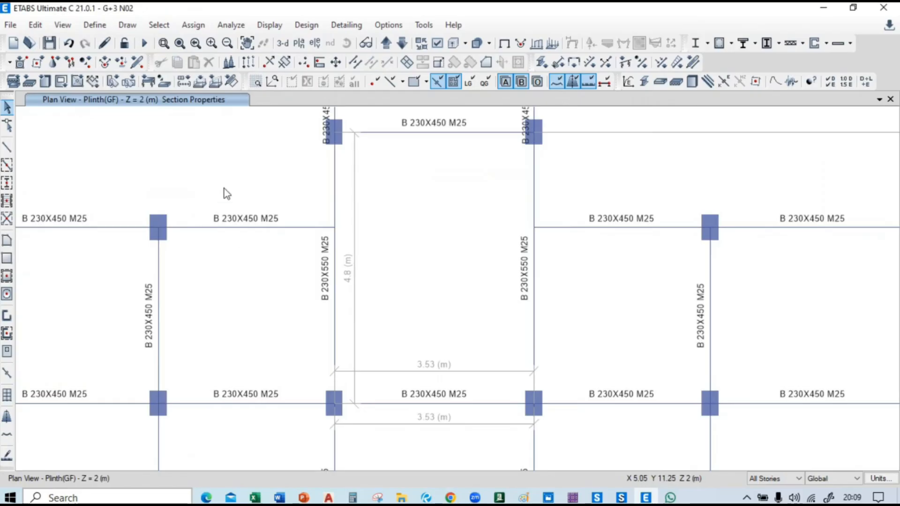
{"action": "scroll", "coordinate": [441, 255], "scroll_direction": "down", "scroll_amount": 5}
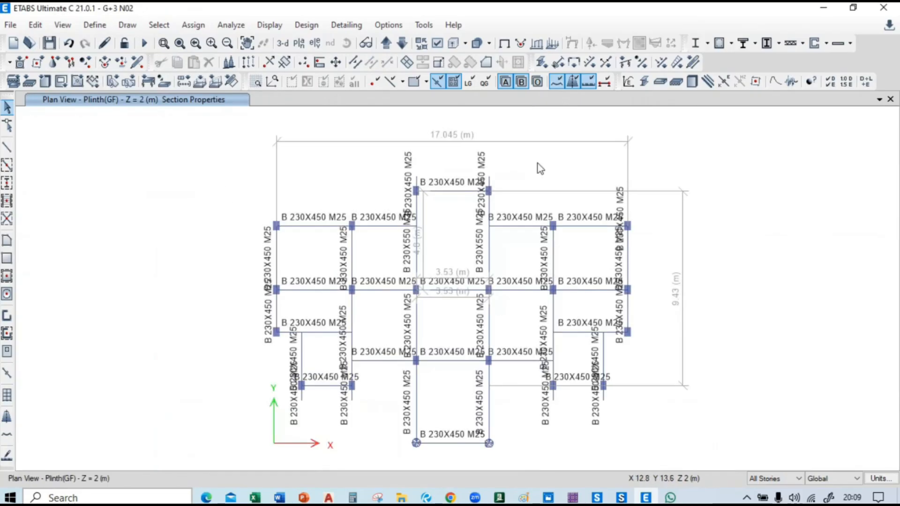
Show the model in the default 3-D view without section labels and run the analysis.
{"action": "left_click", "coordinate": [299, 43]}
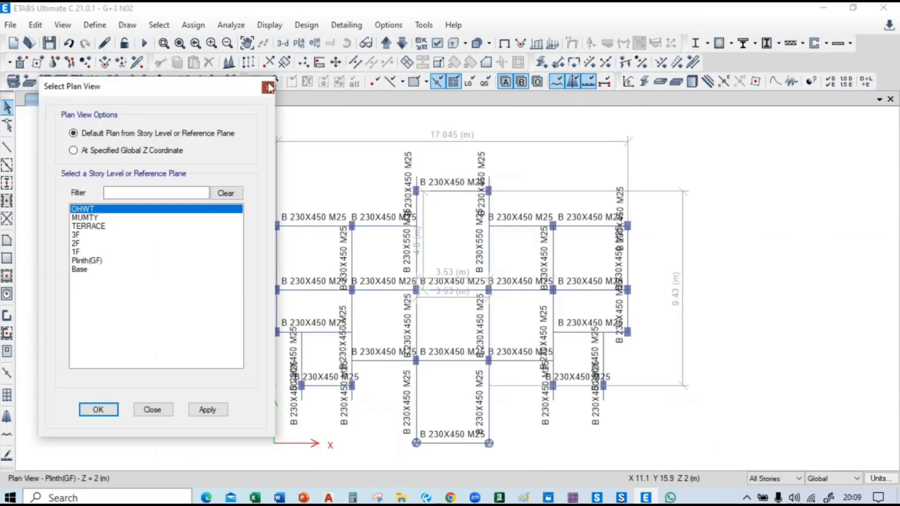
{"action": "left_click", "coordinate": [268, 88]}
{"action": "left_click", "coordinate": [283, 43]}
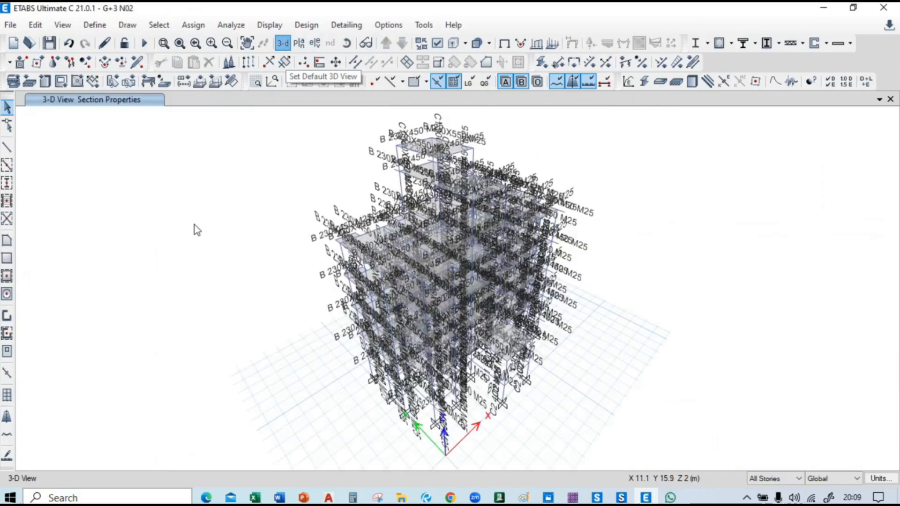
{"action": "left_click", "coordinate": [503, 44]}
{"action": "left_click", "coordinate": [144, 43]}
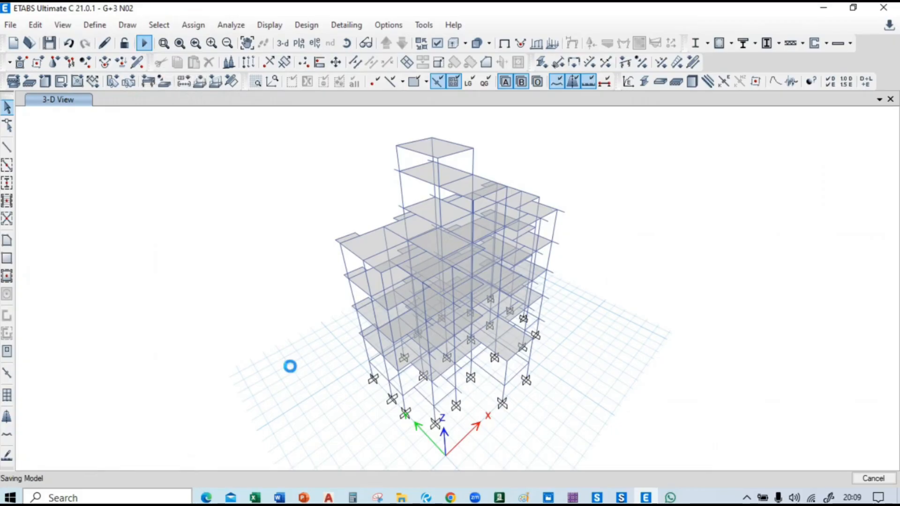
Switch to the browser presentation to review the stability check limits, and return to ETABS.
{"action": "mouse_move", "coordinate": [453, 499]}
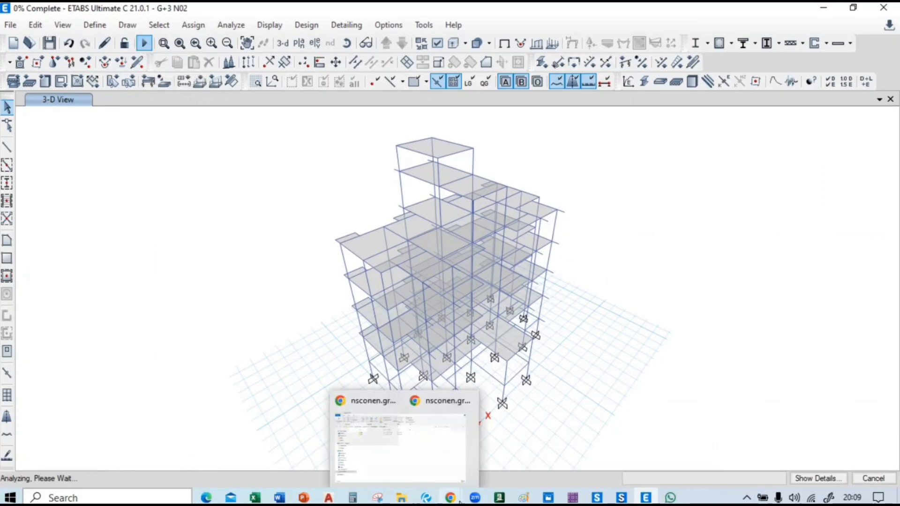
{"action": "left_click", "coordinate": [409, 437]}
{"action": "left_click", "coordinate": [244, 14]}
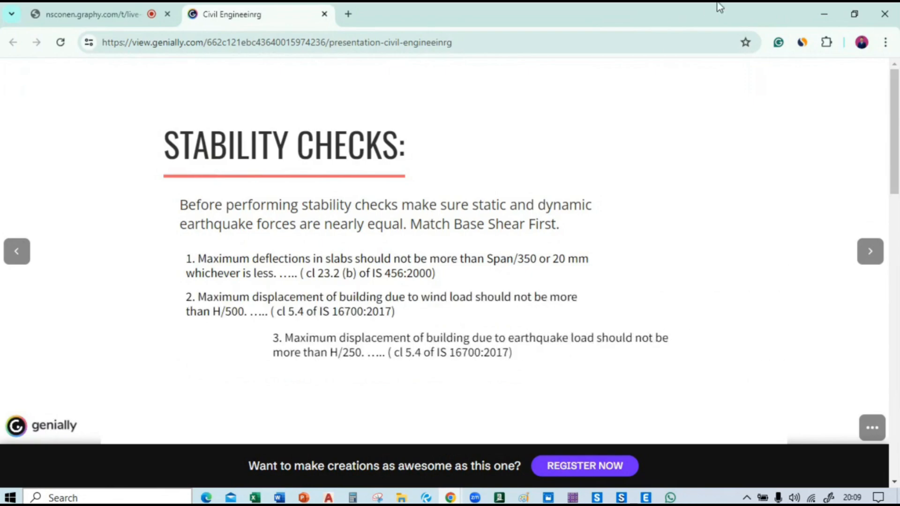
{"action": "left_click", "coordinate": [831, 6]}
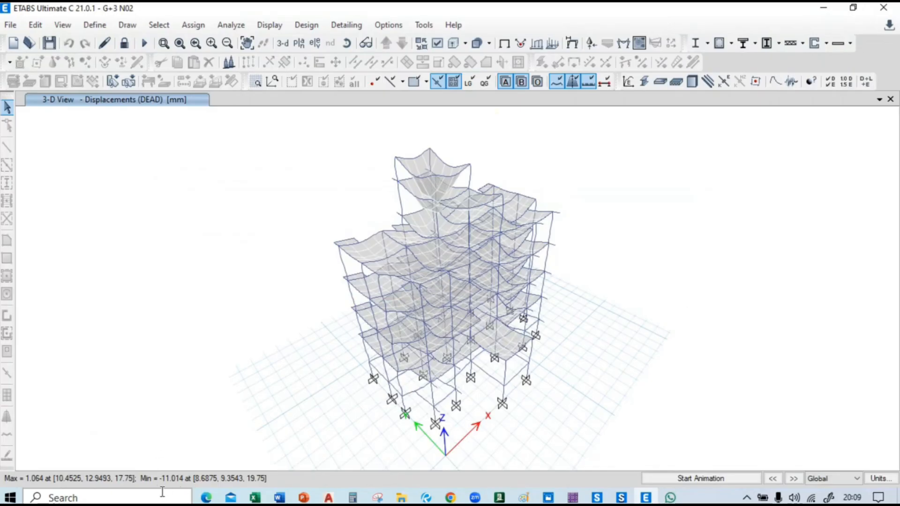
Display the OHWT plan view for the slab over the stair bay.
{"action": "left_click", "coordinate": [298, 43]}
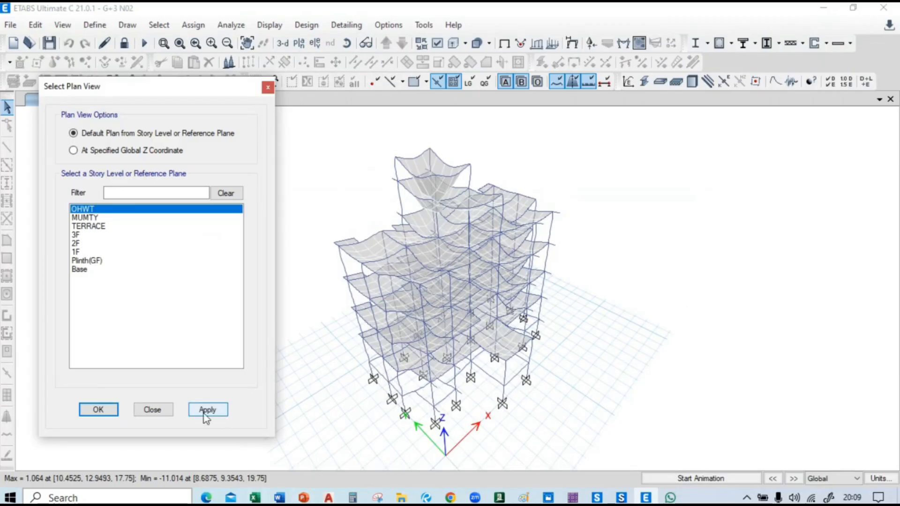
{"action": "left_click", "coordinate": [155, 410]}
{"action": "left_click", "coordinate": [298, 43]}
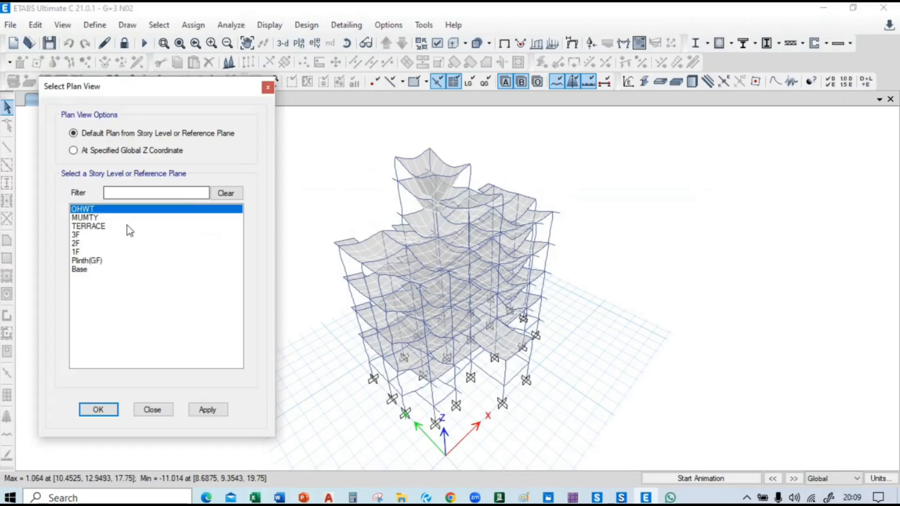
{"action": "left_click", "coordinate": [206, 409]}
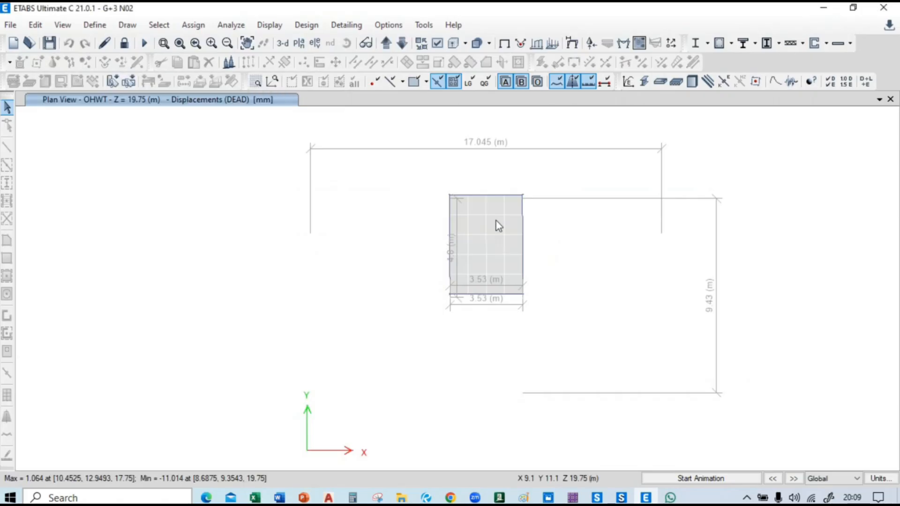
{"action": "scroll", "coordinate": [496, 217], "scroll_direction": "up", "scroll_amount": 3}
Set the deformed shape display to the DL+LL load combination.
{"action": "mouse_move", "coordinate": [367, 160]}
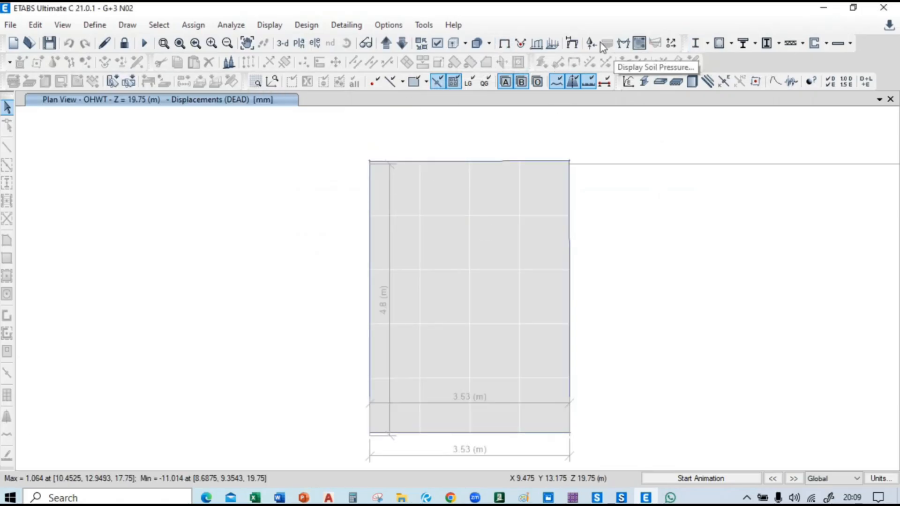
{"action": "left_click", "coordinate": [572, 43]}
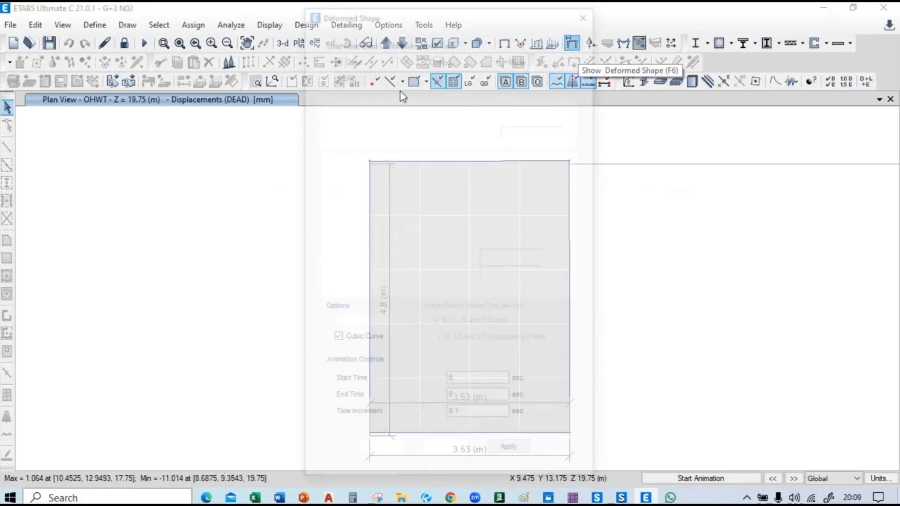
{"action": "left_click_drag", "start_coordinate": [397, 19], "coordinate": [82, 20]}
{"action": "left_click", "coordinate": [63, 78]}
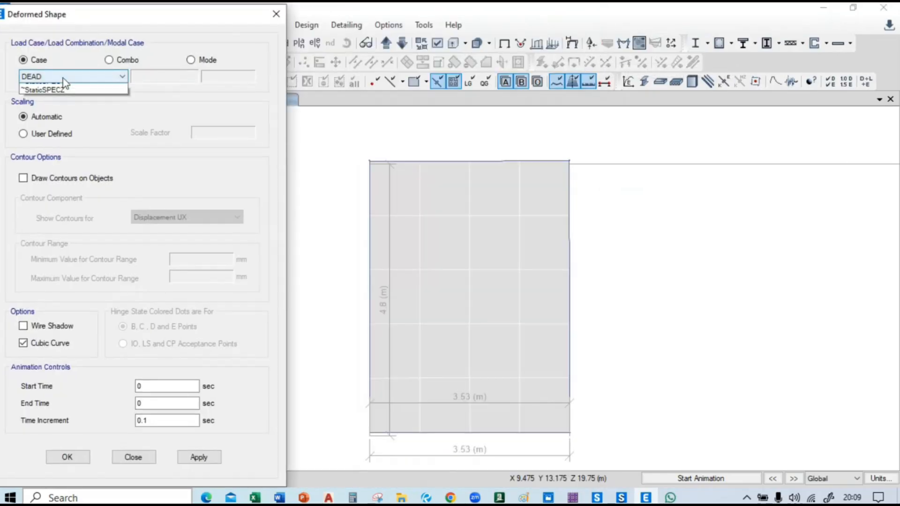
{"action": "left_click", "coordinate": [109, 59]}
{"action": "left_click", "coordinate": [121, 76]}
{"action": "scroll", "coordinate": [49, 286], "scroll_direction": "down", "scroll_amount": 5}
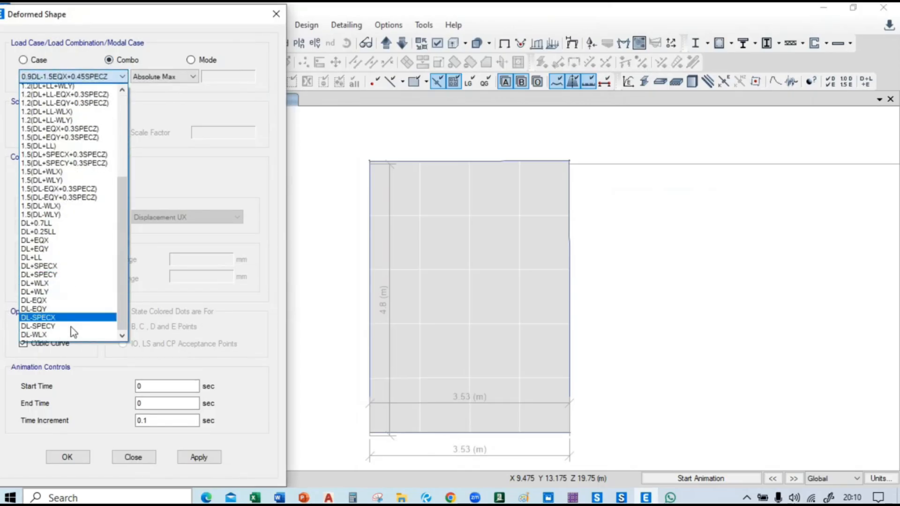
{"action": "left_click", "coordinate": [68, 233]}
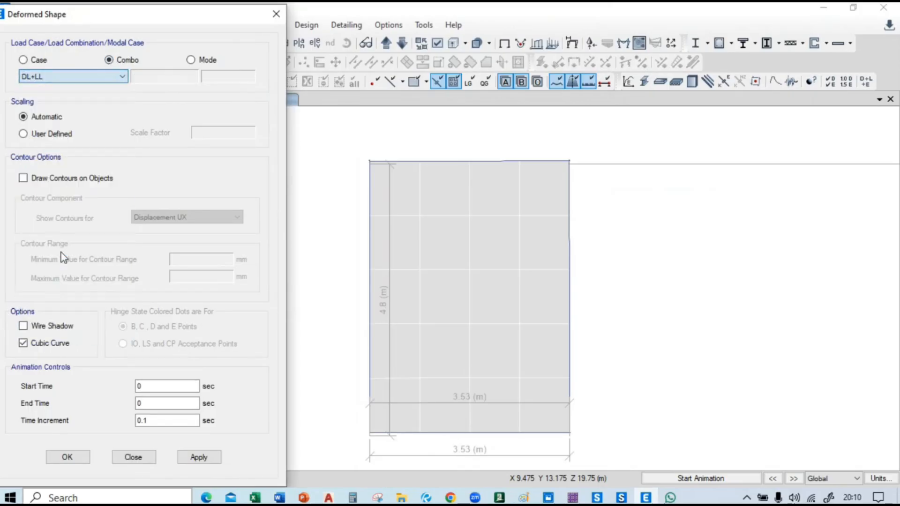
Draw Displacement UZ contours on objects in the deformed shape and apply the display.
{"action": "left_click", "coordinate": [43, 185]}
{"action": "left_click", "coordinate": [197, 217]}
{"action": "left_click", "coordinate": [180, 241]}
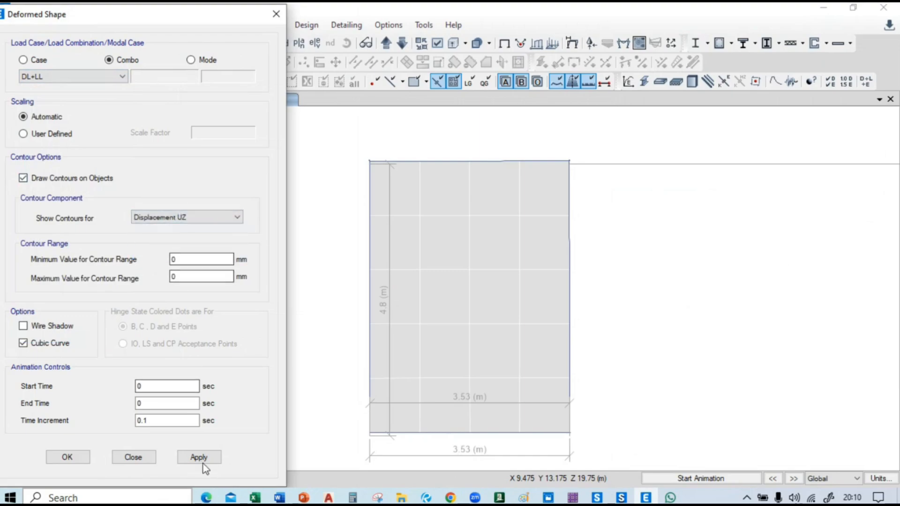
{"action": "left_click", "coordinate": [201, 461]}
{"action": "left_click", "coordinate": [63, 459]}
Read the displacements at the joints near the centre of the OHWT slab.
{"action": "right_click", "coordinate": [473, 299]}
{"action": "right_click", "coordinate": [472, 328]}
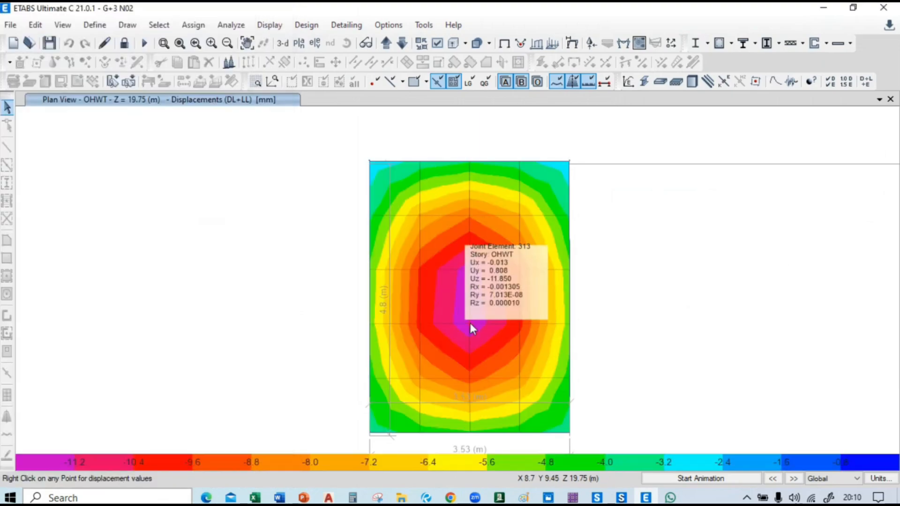
{"action": "right_click", "coordinate": [470, 296]}
{"action": "right_click", "coordinate": [472, 276]}
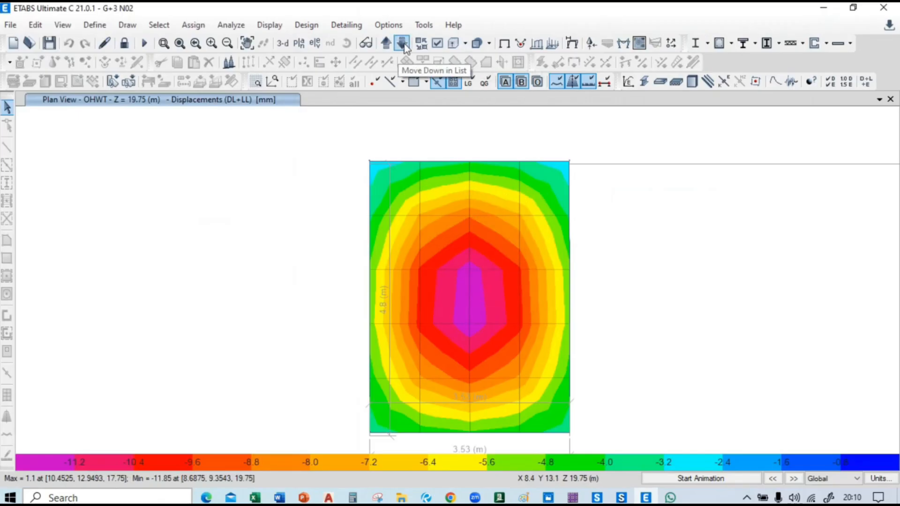
Read the displacements near the centre of the stair-bay slab on the MUMTY and TERRACE stories.
{"action": "left_click", "coordinate": [401, 43]}
{"action": "right_click", "coordinate": [471, 275]}
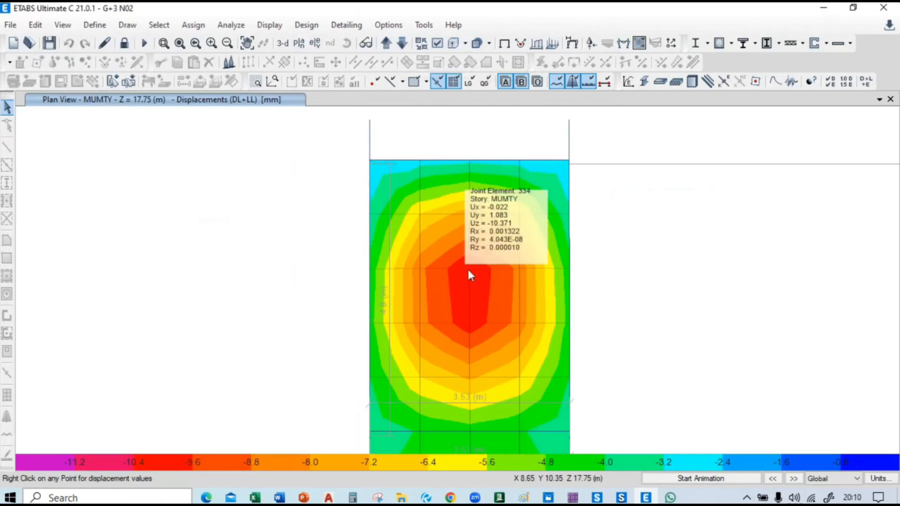
{"action": "right_click", "coordinate": [471, 330]}
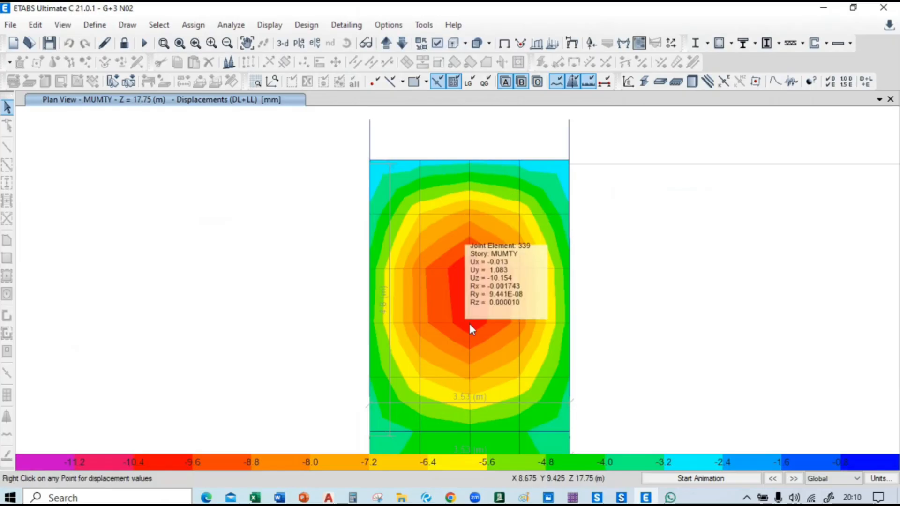
{"action": "right_click", "coordinate": [467, 266]}
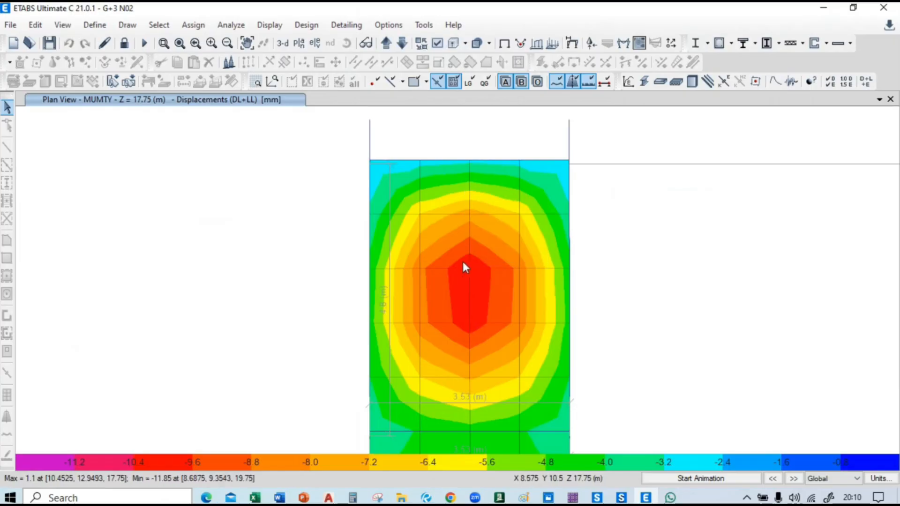
{"action": "left_click", "coordinate": [403, 44]}
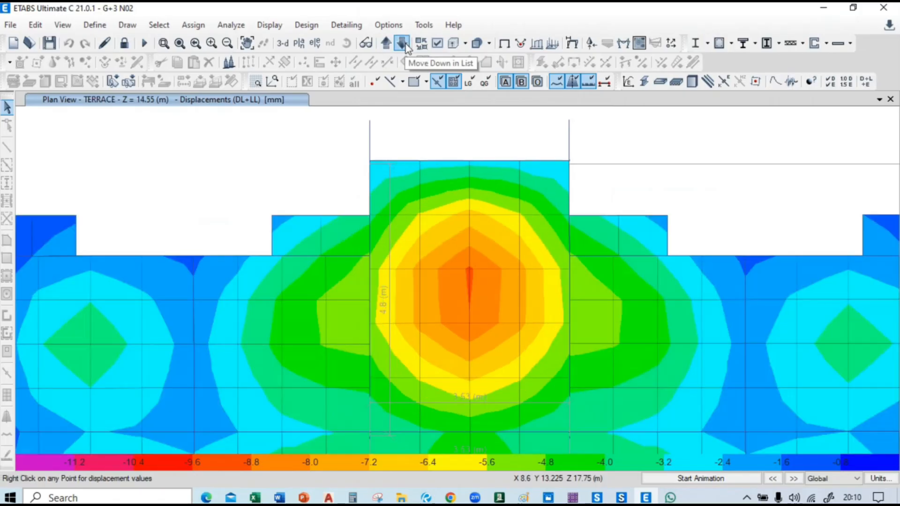
{"action": "right_click", "coordinate": [468, 267]}
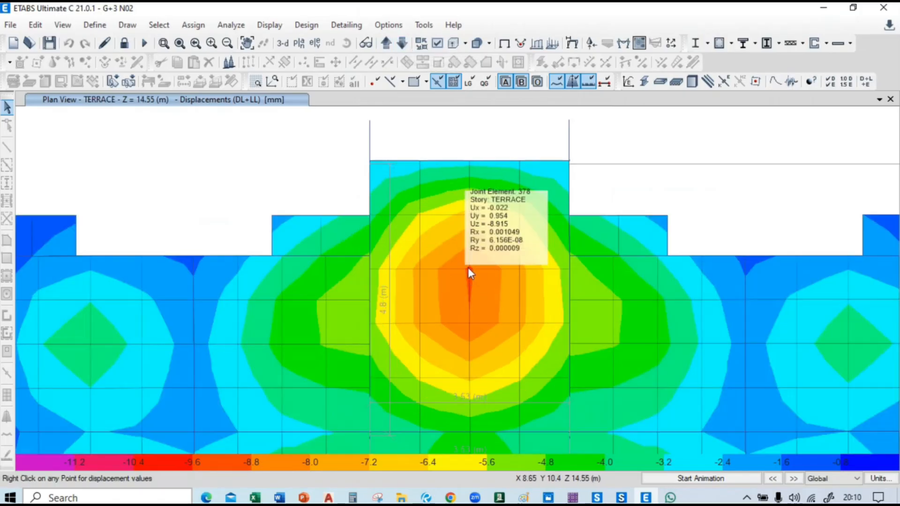
Recheck the DL+LL displacement at the central joint of the topmost OHWT slab.
{"action": "scroll", "coordinate": [443, 271], "scroll_direction": "down", "scroll_amount": 3}
{"action": "left_click", "coordinate": [385, 40]}
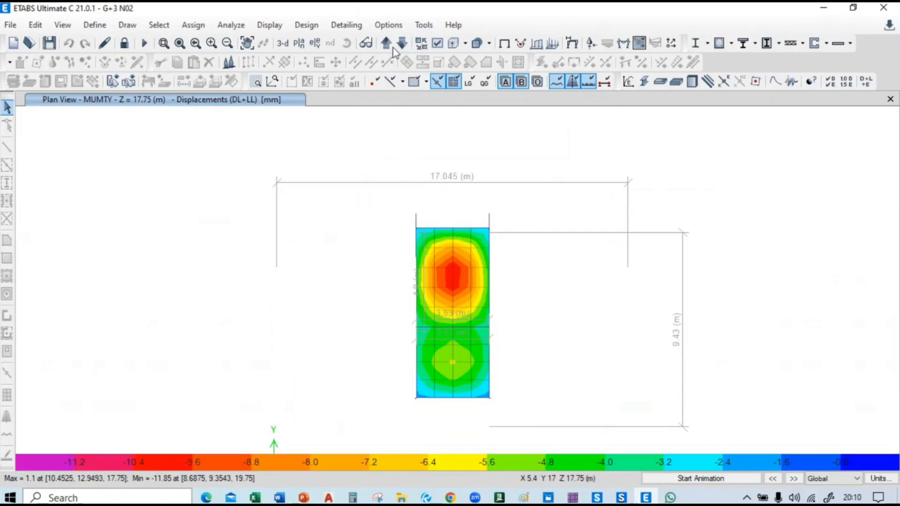
{"action": "left_click", "coordinate": [389, 45]}
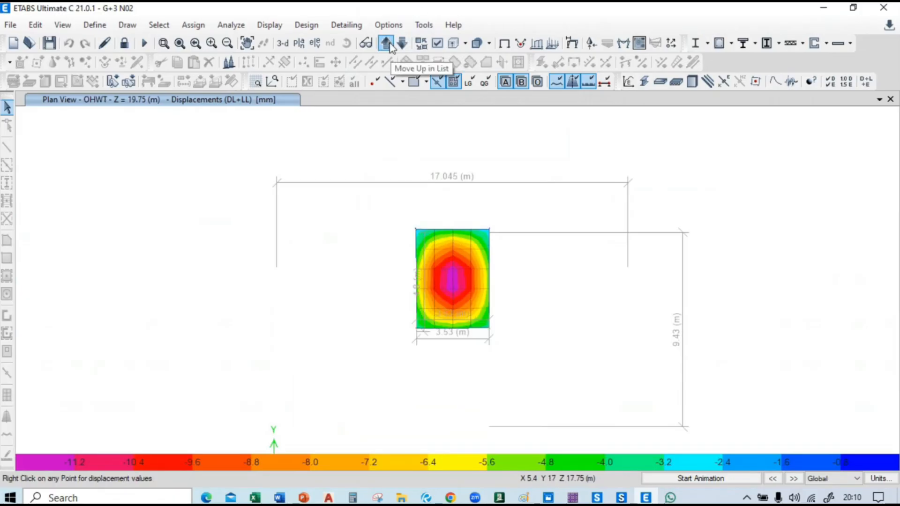
{"action": "right_click", "coordinate": [454, 276]}
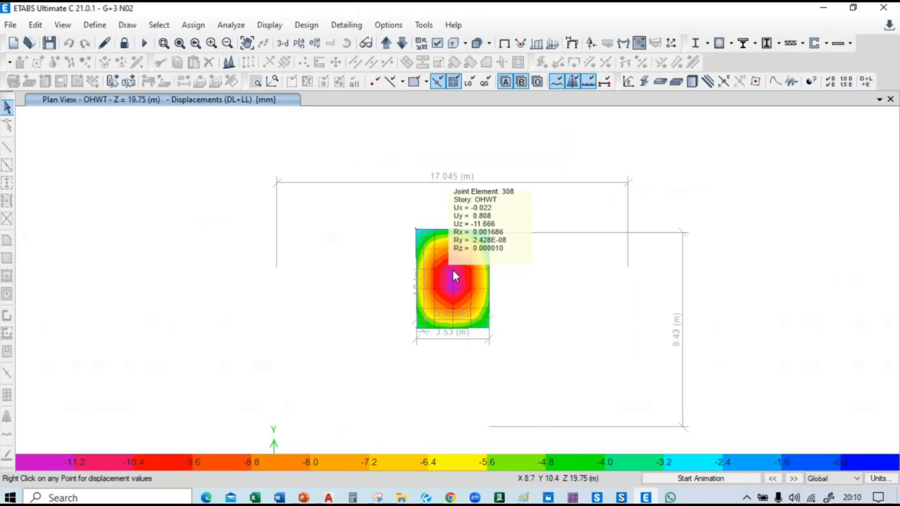
{"action": "scroll", "coordinate": [453, 271], "scroll_direction": "up", "scroll_amount": 4}
{"action": "scroll", "coordinate": [453, 276], "scroll_direction": "down", "scroll_amount": 4}
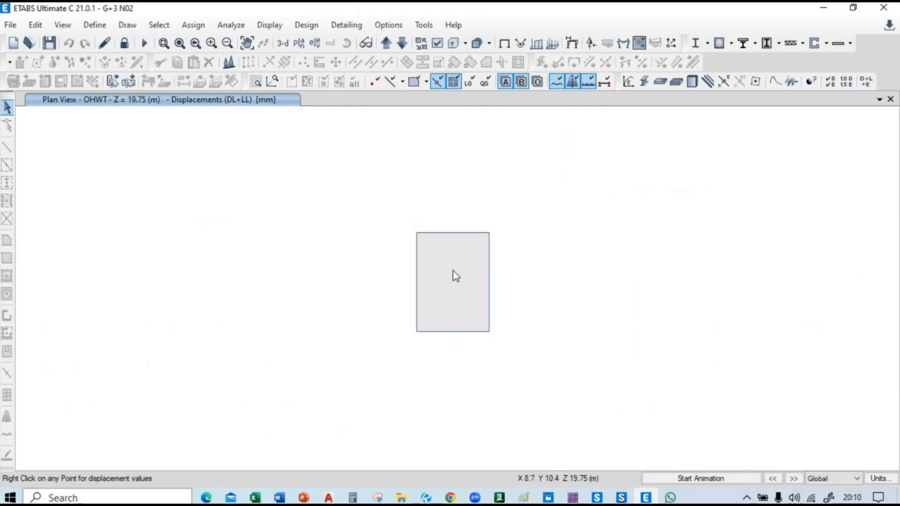
Return the model to the undeformed 3-D view and run the concrete frame design.
{"action": "left_click", "coordinate": [283, 44]}
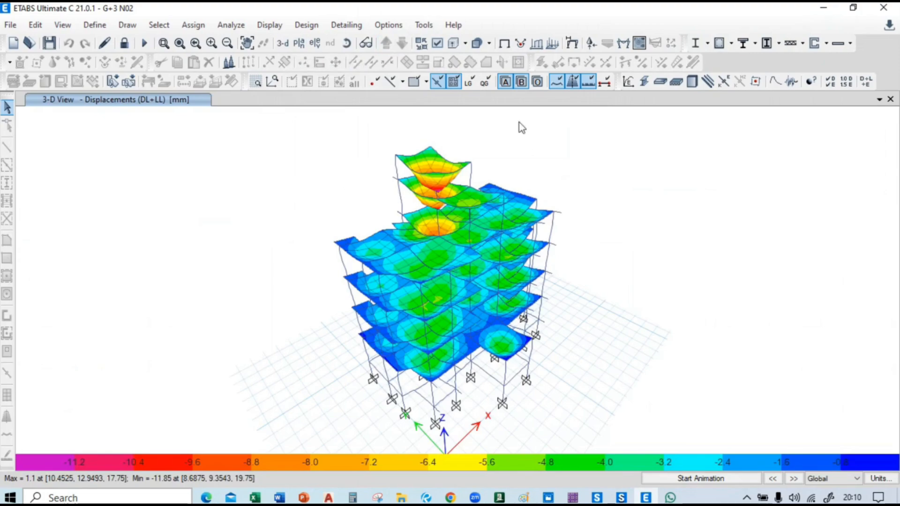
{"action": "left_click", "coordinate": [504, 43]}
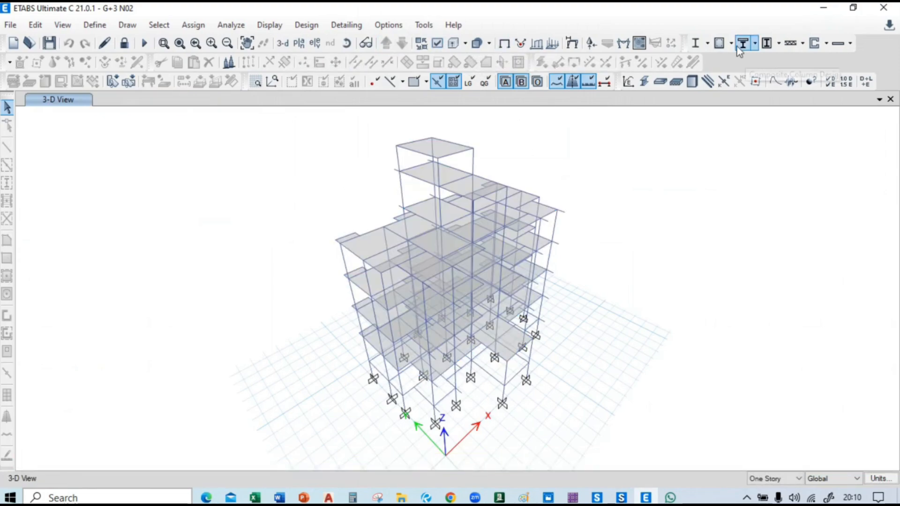
{"action": "left_click", "coordinate": [719, 43]}
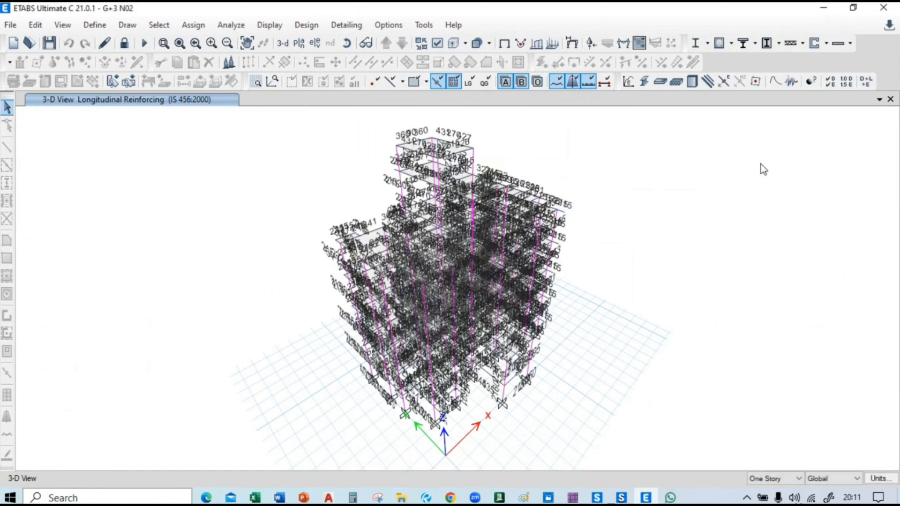
Verify that all concrete members passed, select the failed frame and isolate it in the 3-D view.
{"action": "left_click", "coordinate": [731, 44]}
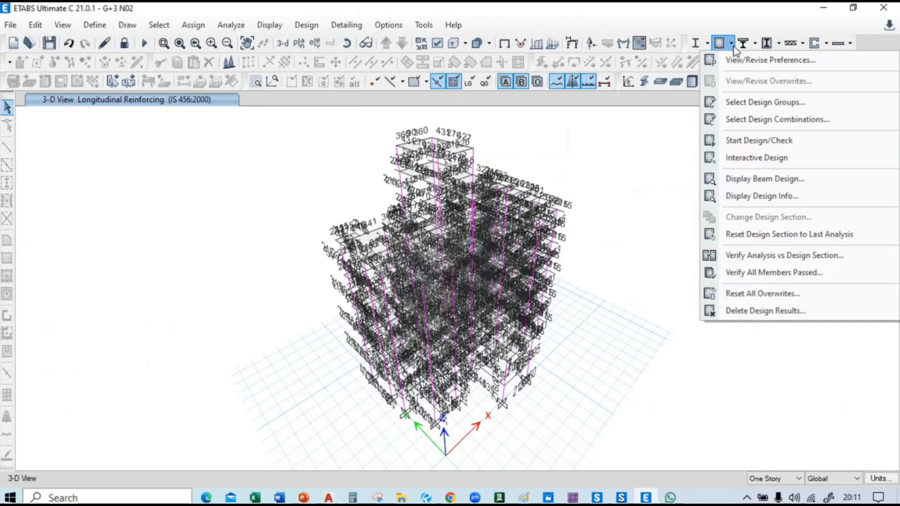
{"action": "left_click", "coordinate": [761, 274]}
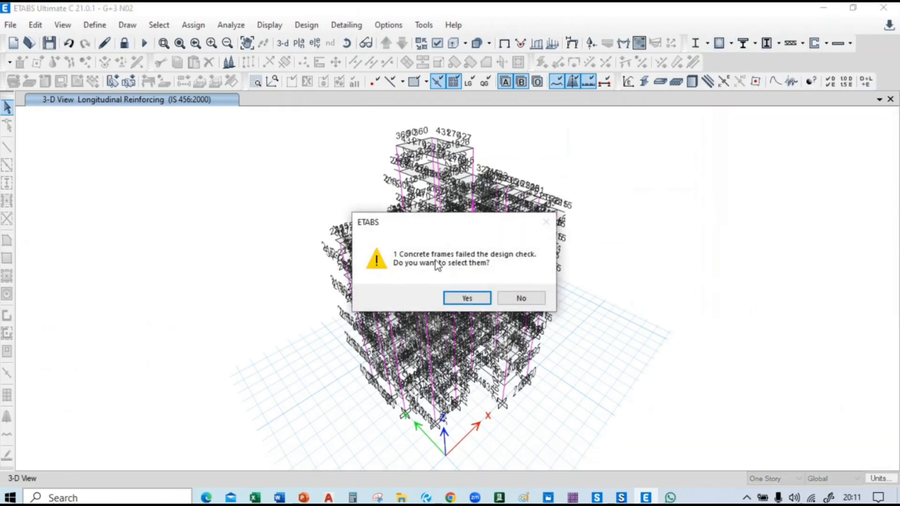
{"action": "left_click", "coordinate": [466, 298]}
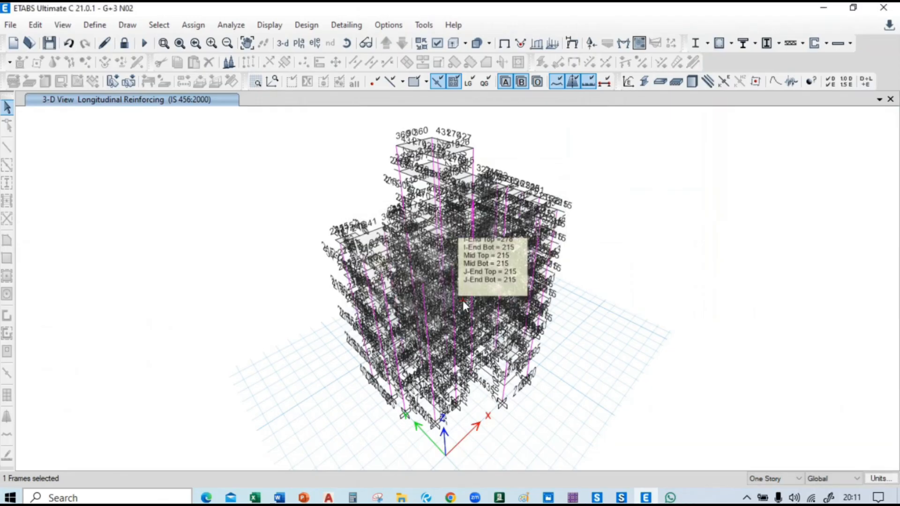
{"action": "right_click", "coordinate": [193, 200]}
{"action": "left_click", "coordinate": [223, 274]}
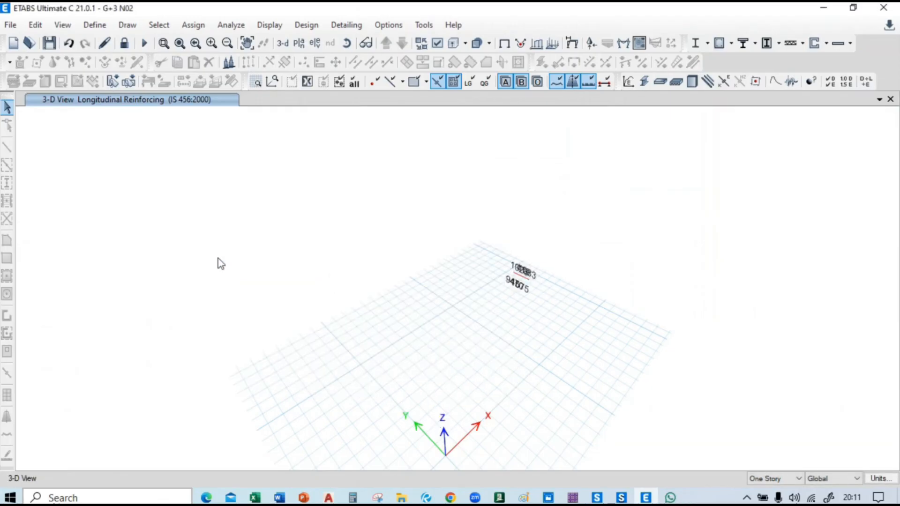
{"action": "scroll", "coordinate": [512, 297], "scroll_direction": "up", "scroll_amount": 5}
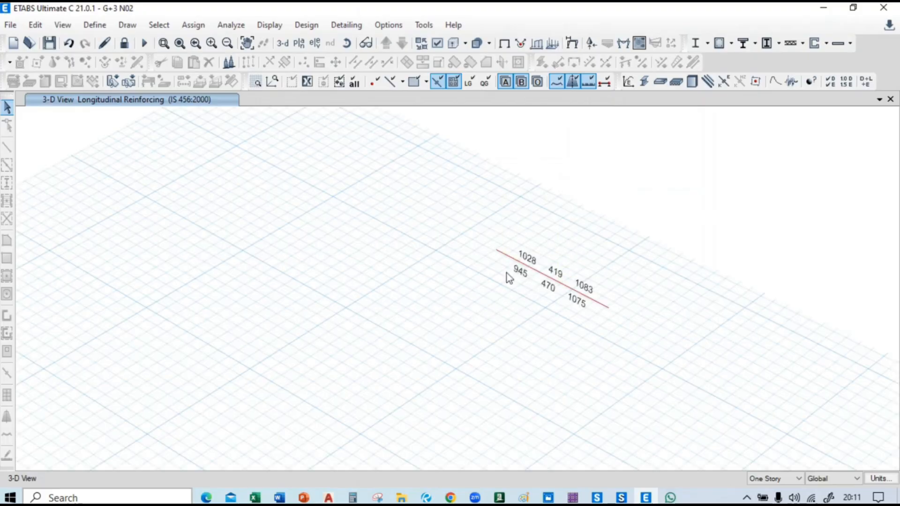
Show all objects again and open the Plinth(GF) story as a plan view.
{"action": "right_click", "coordinate": [327, 204]}
{"action": "left_click", "coordinate": [374, 336]}
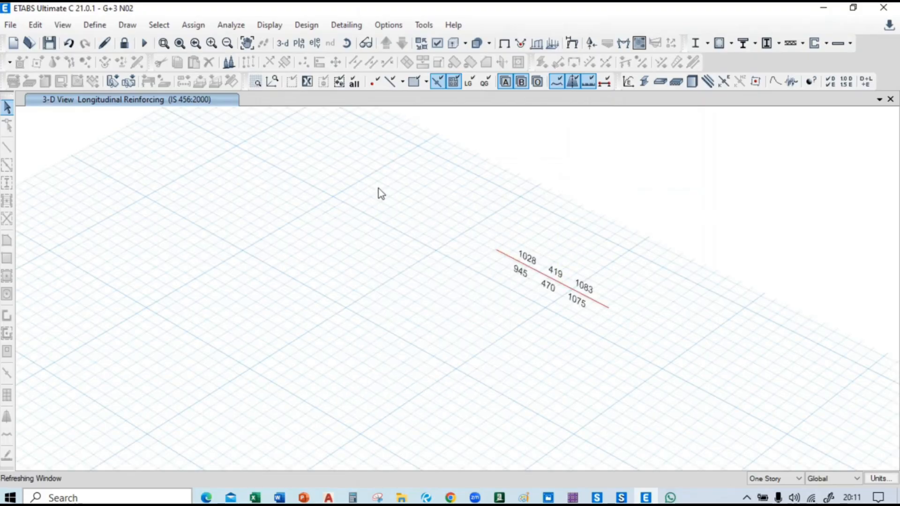
{"action": "left_click", "coordinate": [298, 43]}
{"action": "left_click", "coordinate": [109, 253]}
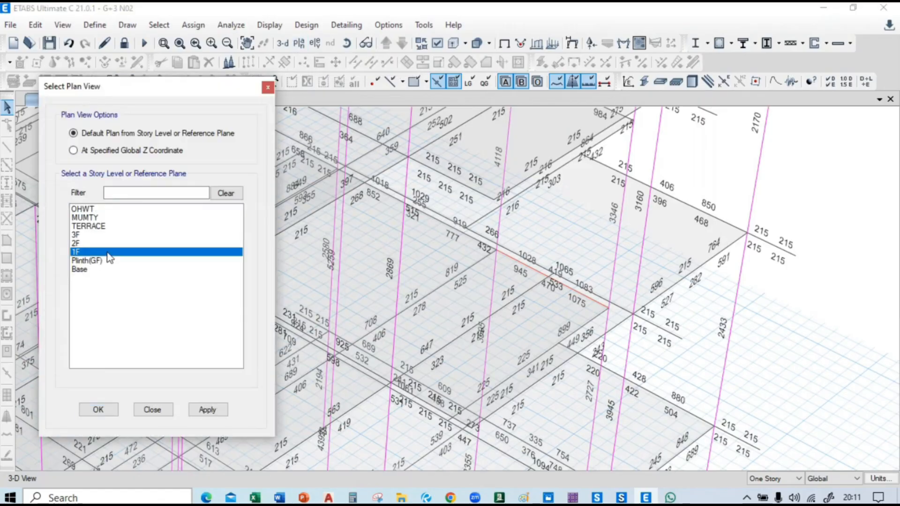
{"action": "left_click", "coordinate": [110, 261]}
{"action": "left_click", "coordinate": [207, 410]}
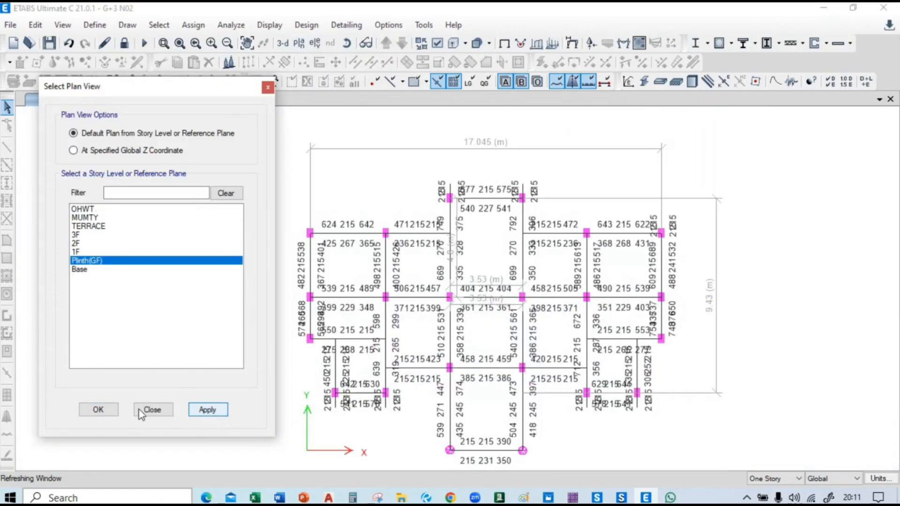
{"action": "left_click", "coordinate": [153, 410]}
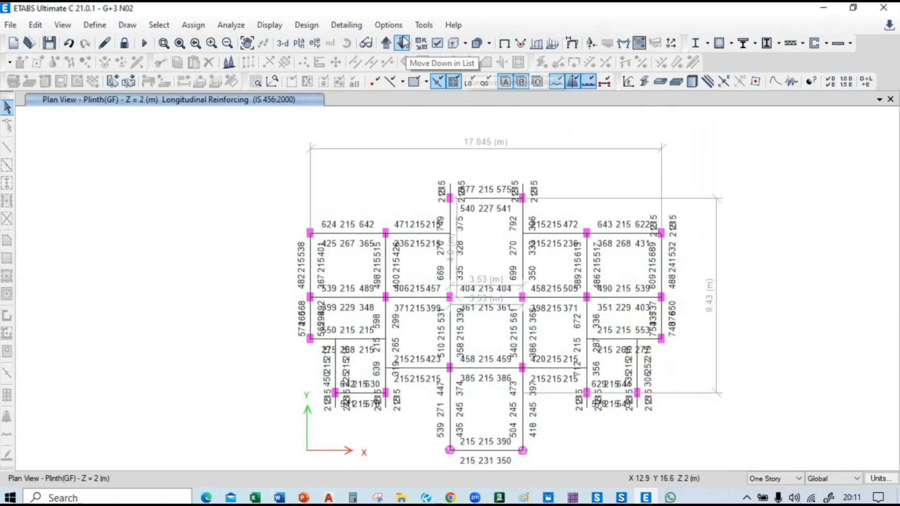
Compare the reinforcement plans of the stories above Plinth(GF) to find the failed beam, ending on the 1F plan.
{"action": "left_click", "coordinate": [387, 43]}
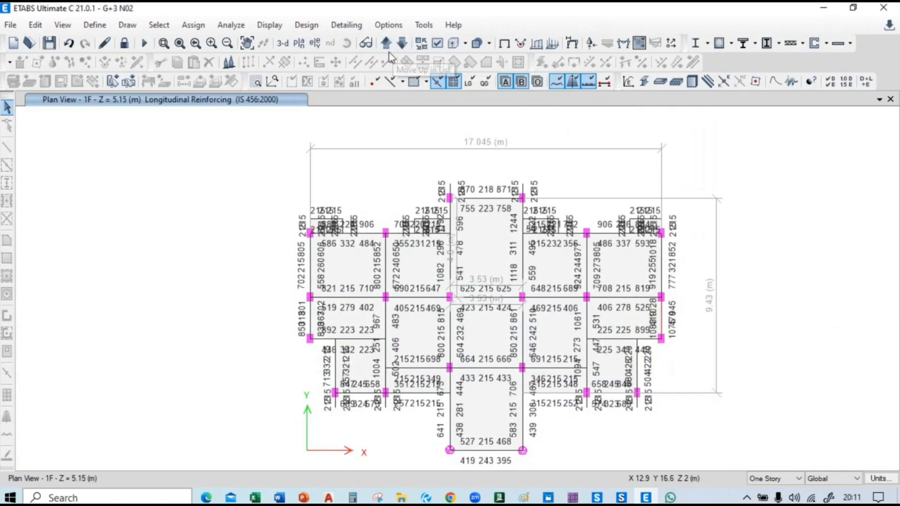
{"action": "left_click", "coordinate": [402, 44]}
{"action": "left_click", "coordinate": [388, 43]}
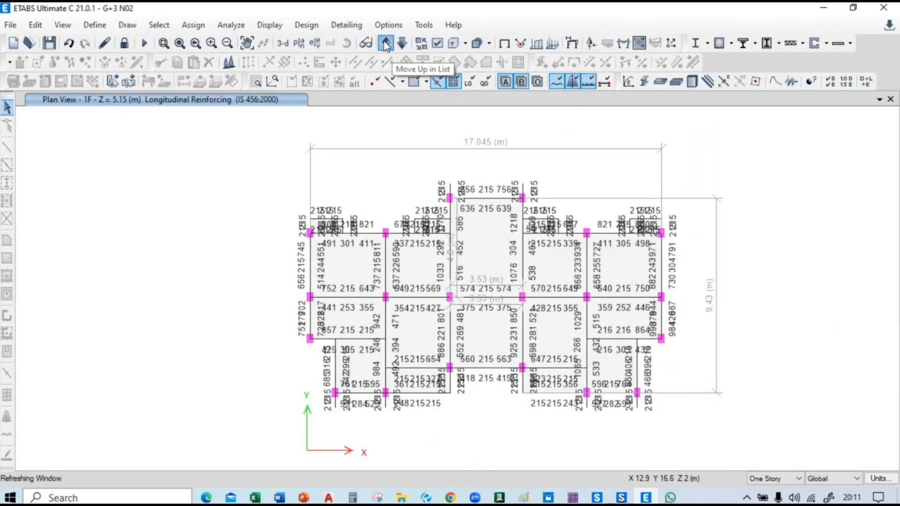
{"action": "left_click", "coordinate": [388, 43]}
{"action": "left_click", "coordinate": [387, 43]}
{"action": "left_click", "coordinate": [402, 43]}
{"action": "left_click", "coordinate": [403, 43]}
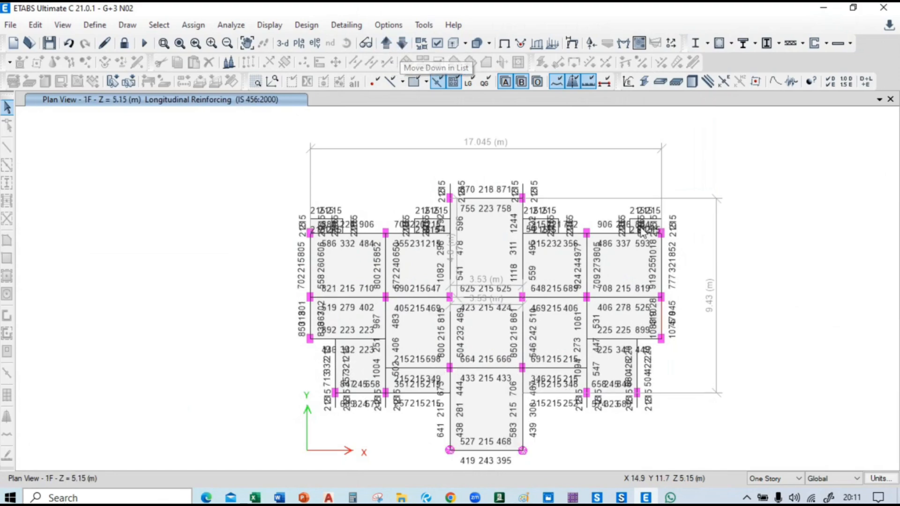
Examine the failed short beam between the two columns on the east edge of 1F and its longitudinal reinforcement.
{"action": "scroll", "coordinate": [687, 313], "scroll_direction": "up", "scroll_amount": 6}
{"action": "scroll", "coordinate": [525, 301], "scroll_direction": "down", "scroll_amount": 3}
{"action": "scroll", "coordinate": [502, 368], "scroll_direction": "down", "scroll_amount": 3}
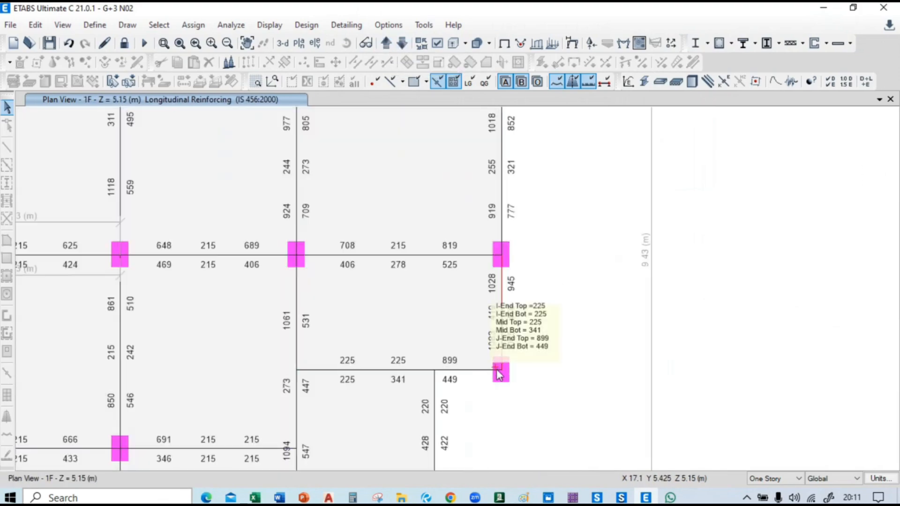
{"action": "scroll", "coordinate": [502, 369], "scroll_direction": "up", "scroll_amount": 8}
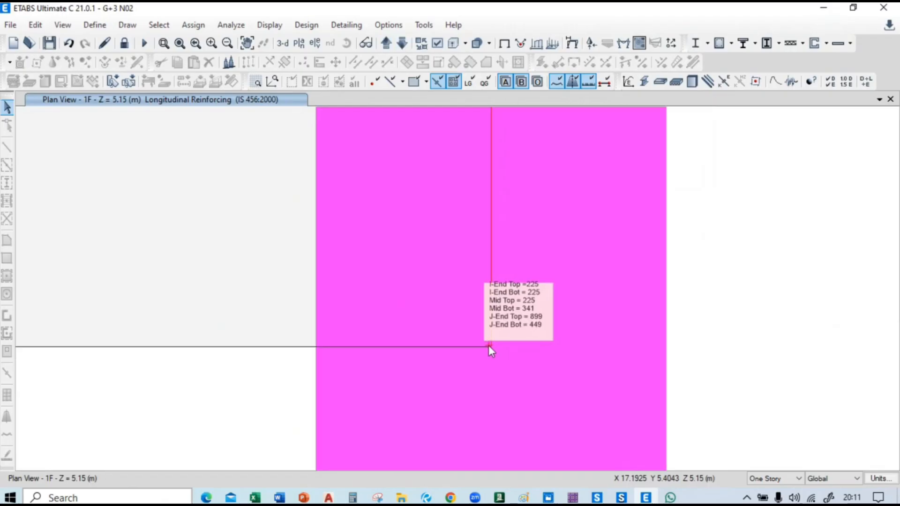
{"action": "scroll", "coordinate": [524, 286], "scroll_direction": "down", "scroll_amount": 7}
{"action": "middle_click_drag", "start_coordinate": [578, 215], "coordinate": [609, 288]}
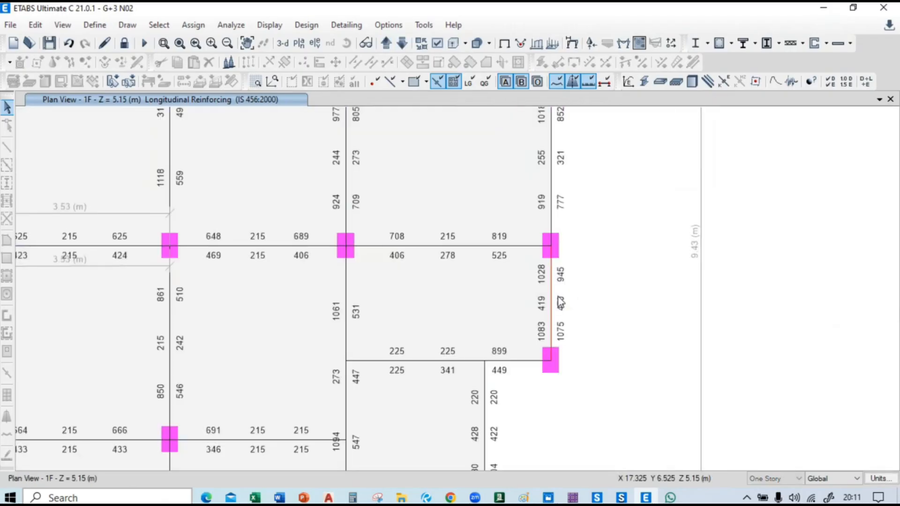
{"action": "left_click", "coordinate": [552, 297]}
{"action": "left_click", "coordinate": [553, 296]}
{"action": "scroll", "coordinate": [623, 324], "scroll_direction": "down", "scroll_amount": 5}
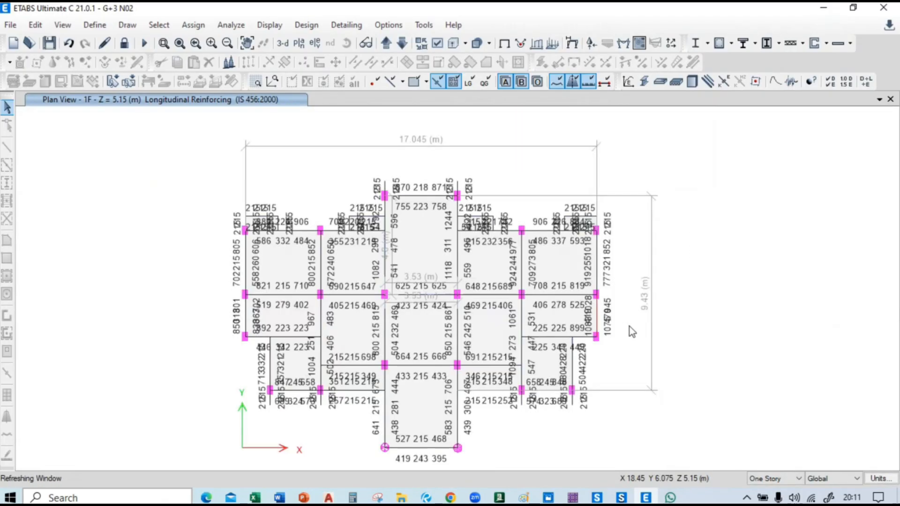
Save the model under the new file name G+3 N03 in the Etabs folder.
{"action": "left_click", "coordinate": [11, 24]}
{"action": "left_click", "coordinate": [44, 115]}
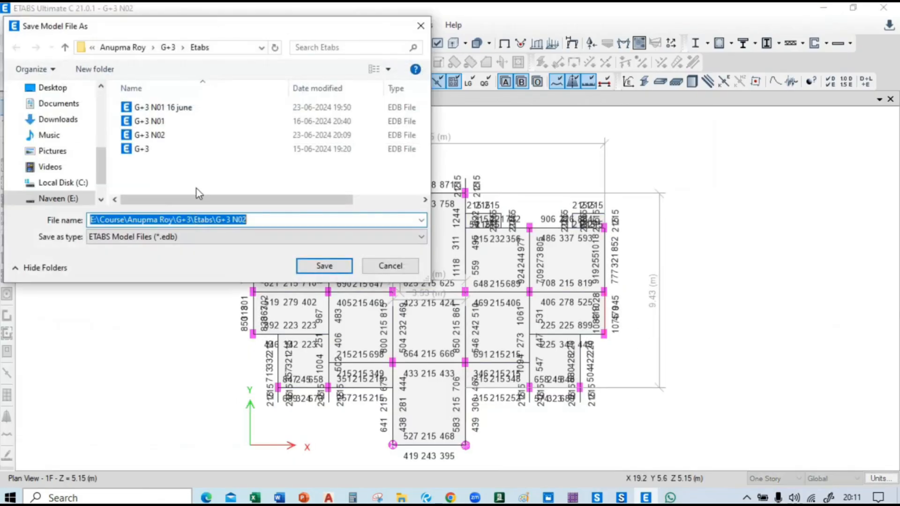
{"action": "left_click", "coordinate": [173, 137]}
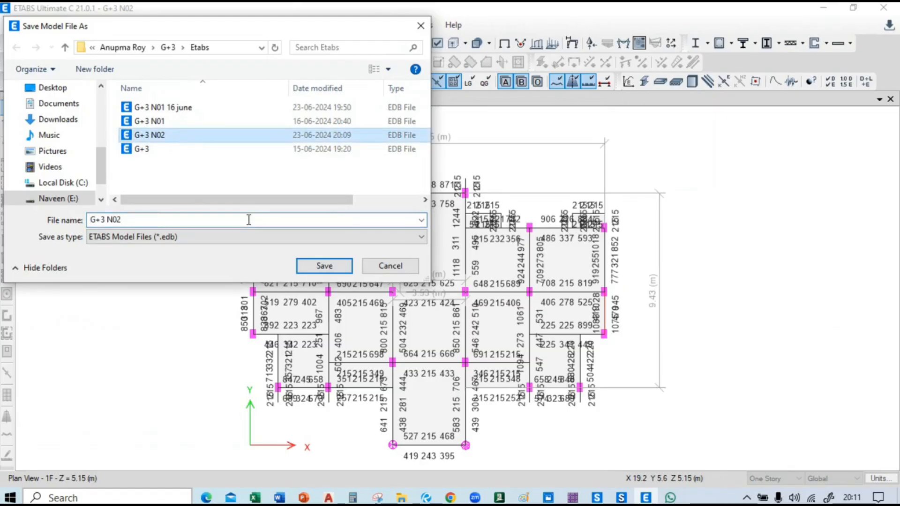
{"action": "left_click", "coordinate": [156, 221]}
{"action": "key", "text": "BackSpace"}
{"action": "type", "text": "3"}
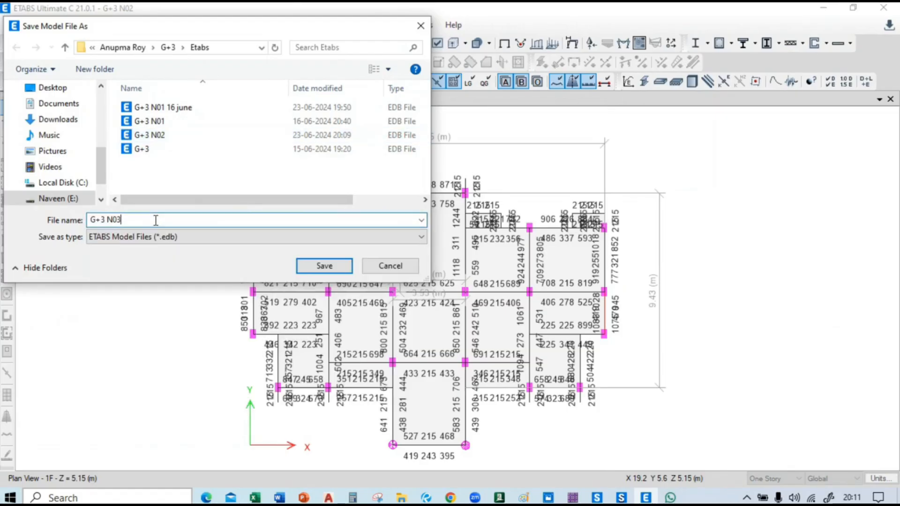
{"action": "left_click", "coordinate": [323, 266]}
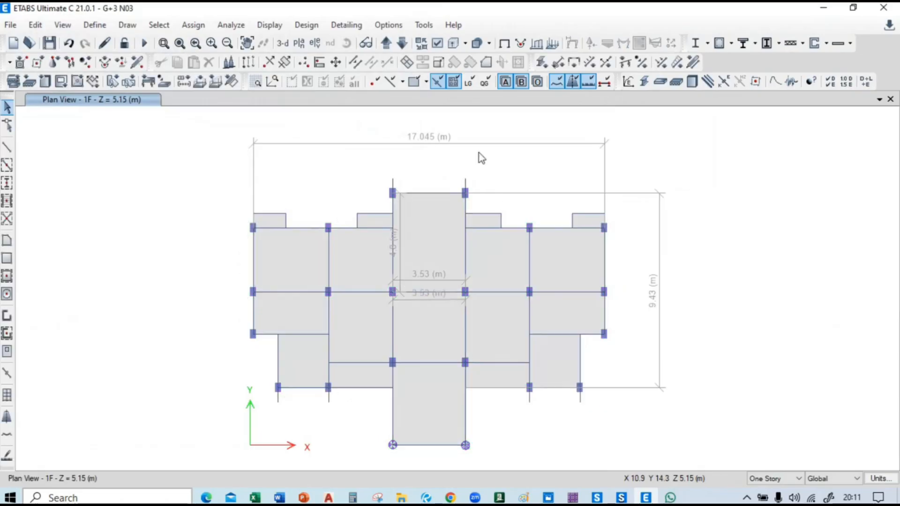
{"action": "left_click", "coordinate": [605, 315]}
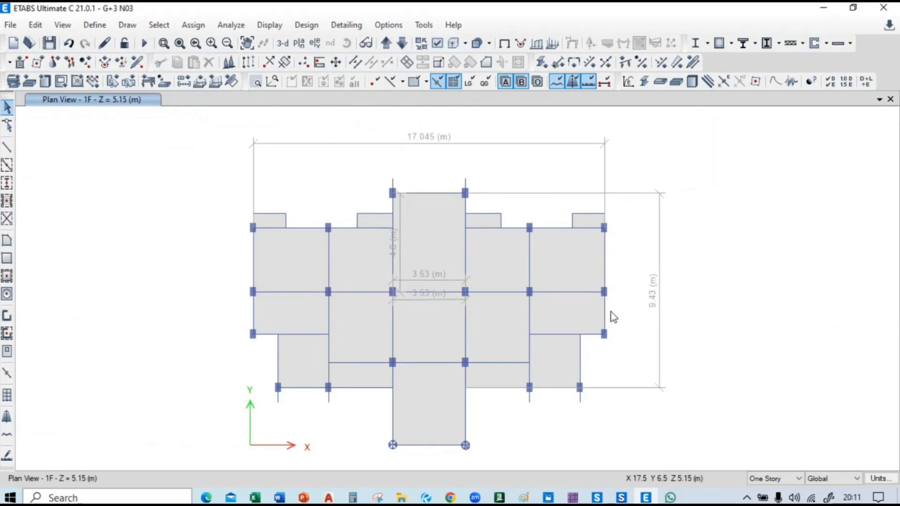
Switch to File Explorer and look through the ANL\ETAB folder of the KALI TEMPLE project.
{"action": "left_click", "coordinate": [401, 497]}
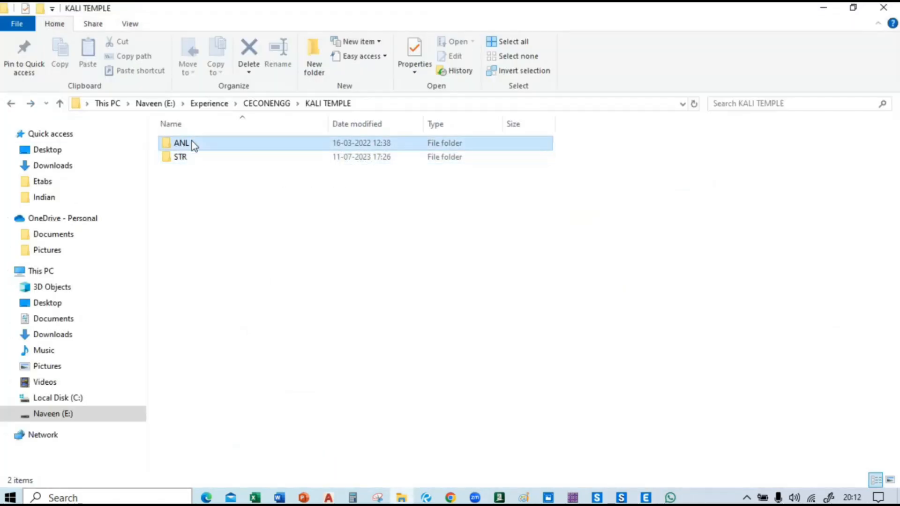
{"action": "double_click", "coordinate": [192, 143]}
{"action": "double_click", "coordinate": [192, 148]}
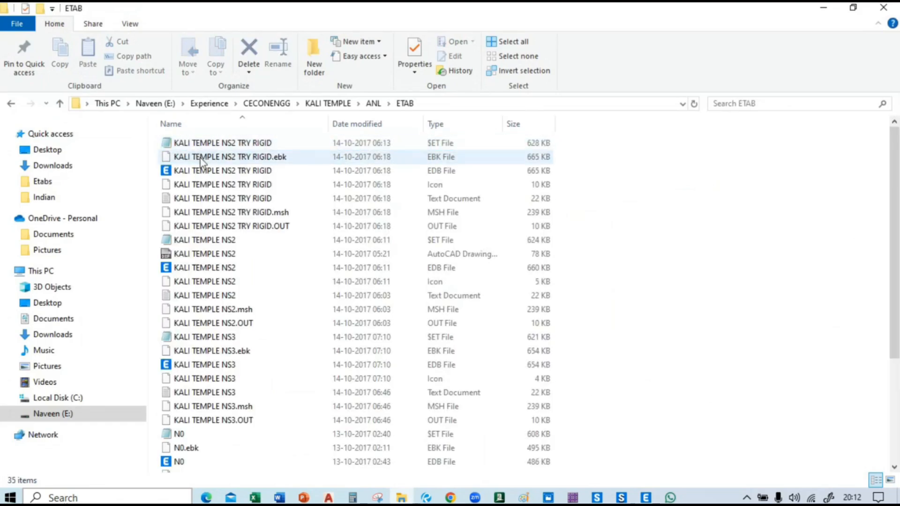
{"action": "left_click", "coordinate": [11, 104]}
{"action": "left_click", "coordinate": [11, 103]}
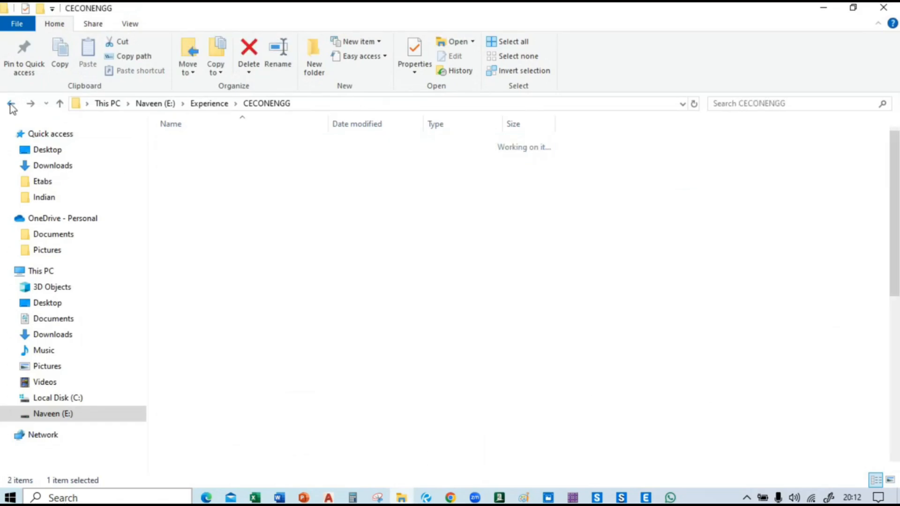
Open the first SENIOR SECONDARY SCHOOL EDB model from the 2BHK project's ANL\ETABS folder.
{"action": "scroll", "coordinate": [216, 173], "scroll_direction": "up", "scroll_amount": 1}
{"action": "double_click", "coordinate": [215, 141]}
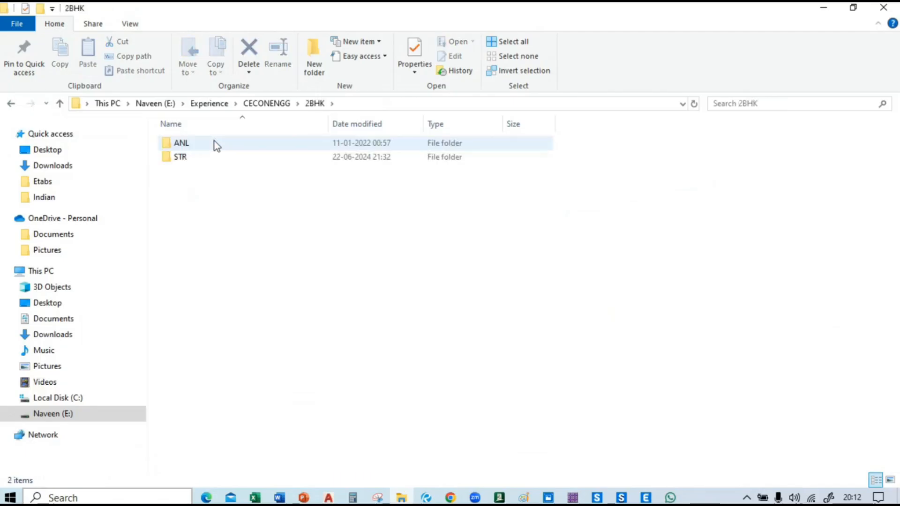
{"action": "double_click", "coordinate": [214, 142]}
{"action": "double_click", "coordinate": [214, 142]}
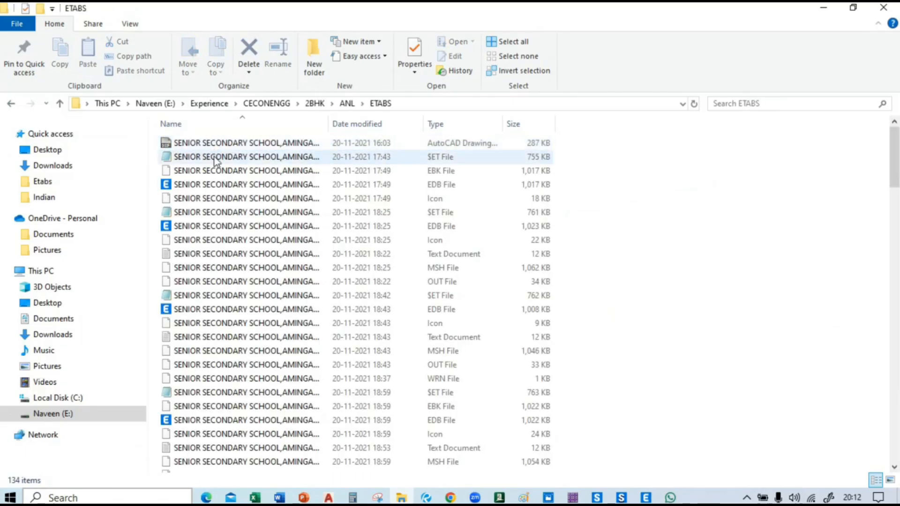
{"action": "double_click", "coordinate": [216, 185]}
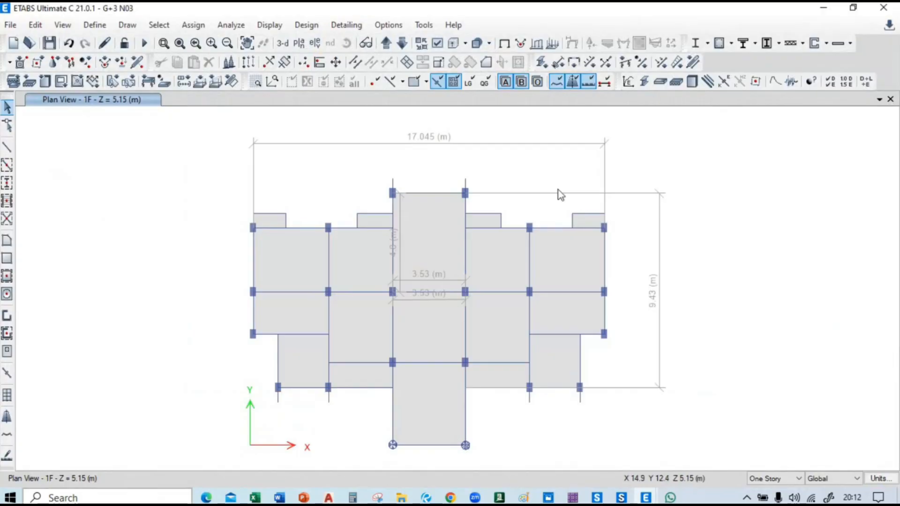
Select the short beam between the two columns on the 1F plan's east edge across all stories.
{"action": "scroll", "coordinate": [609, 313], "scroll_direction": "up", "scroll_amount": 4}
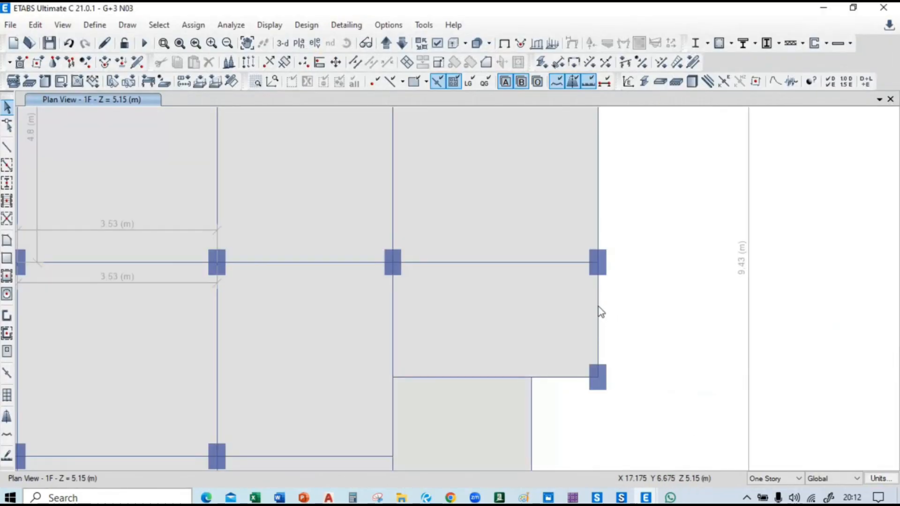
{"action": "left_click", "coordinate": [598, 311]}
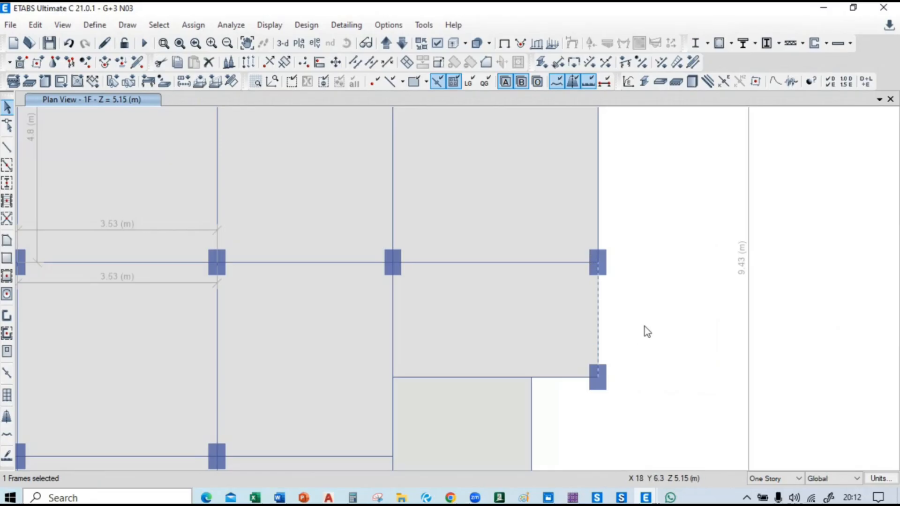
{"action": "left_click", "coordinate": [773, 479]}
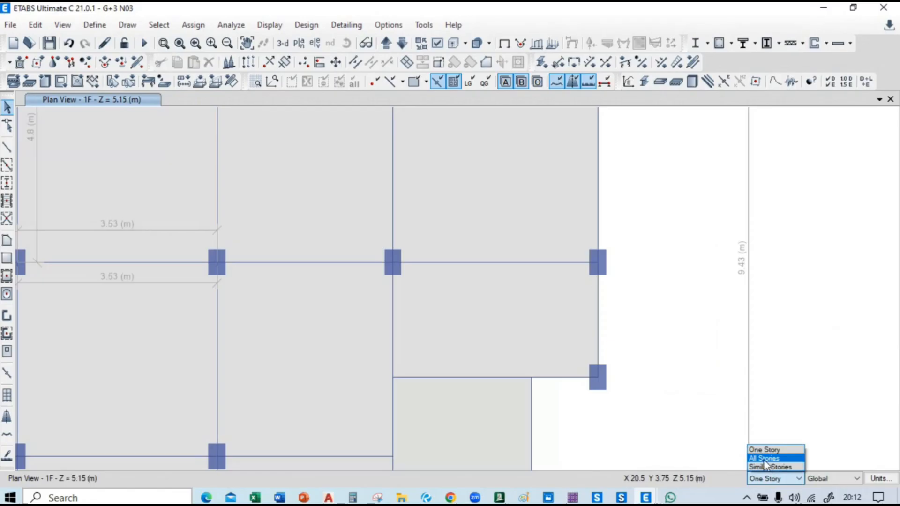
{"action": "left_click", "coordinate": [768, 458]}
{"action": "left_click", "coordinate": [598, 314]}
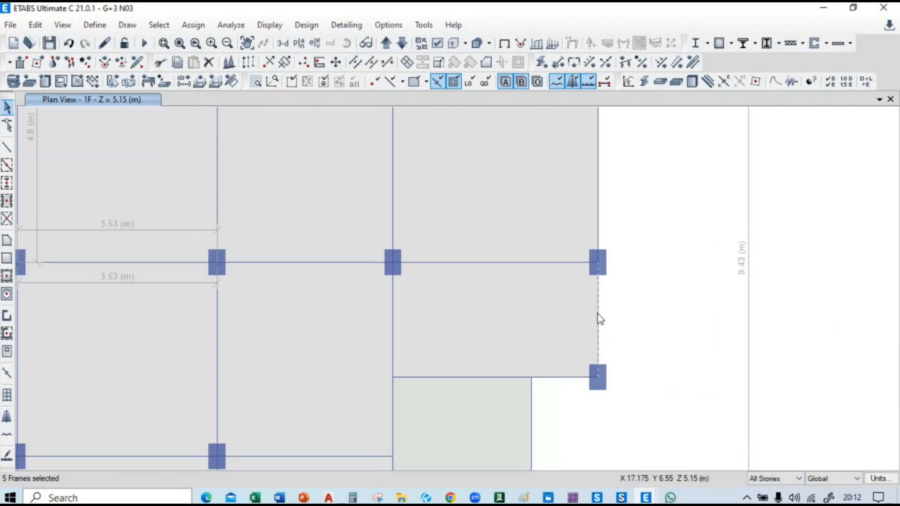
Add a copy of the B 230X450 M25 frame section and set its depth to 500 mm.
{"action": "left_click", "coordinate": [103, 27]}
{"action": "mouse_move", "coordinate": [181, 67]}
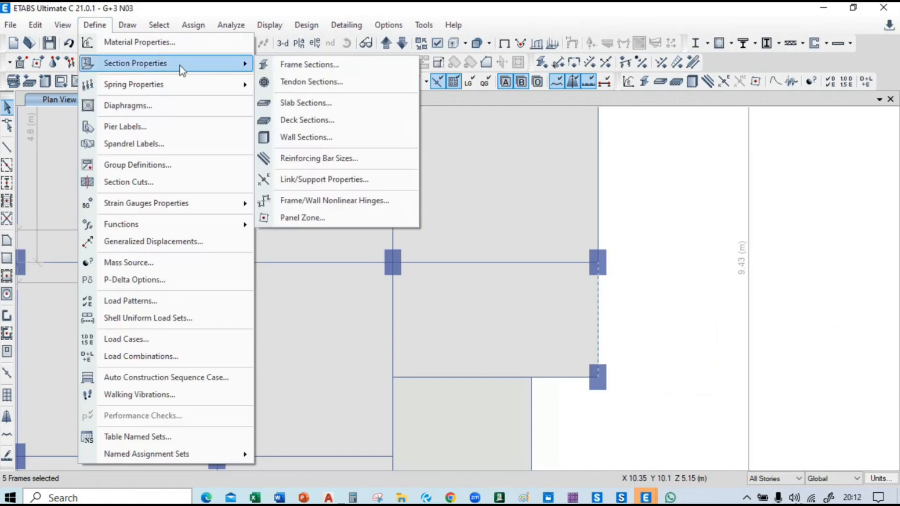
{"action": "left_click", "coordinate": [320, 66]}
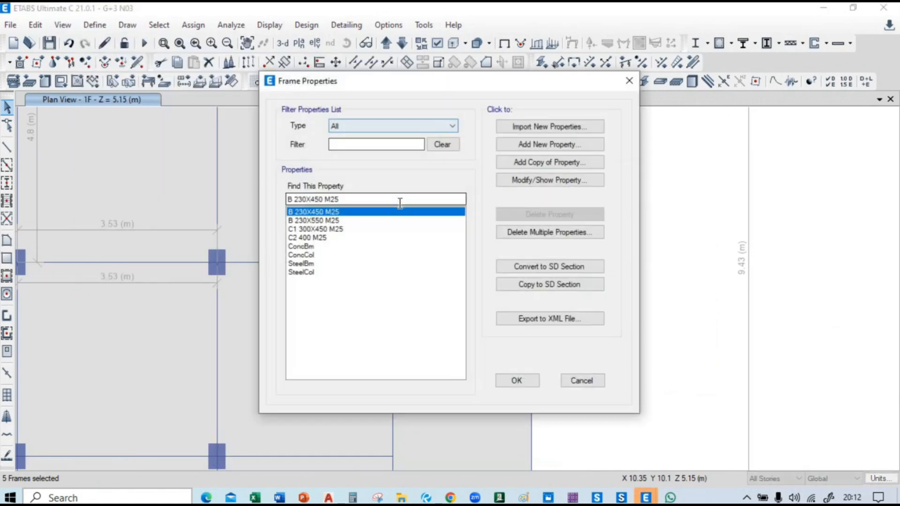
{"action": "left_click", "coordinate": [542, 165]}
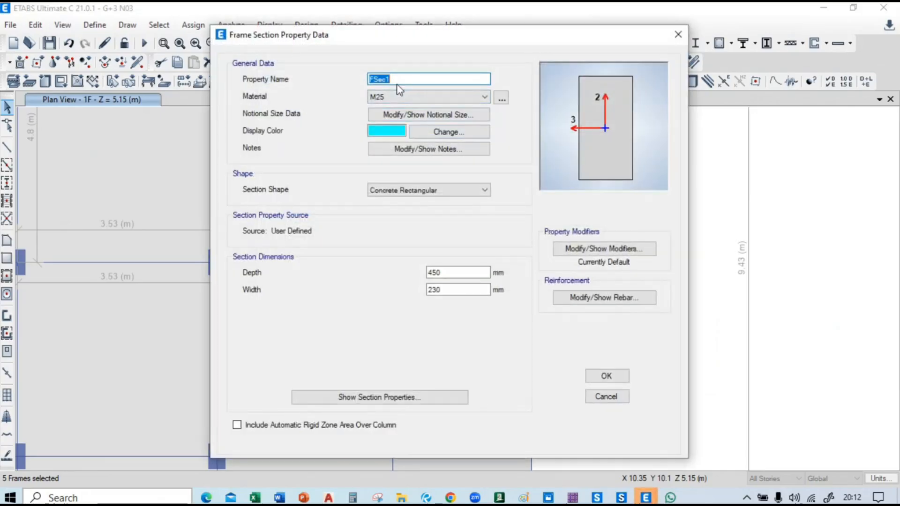
{"action": "left_click_drag", "start_coordinate": [457, 272], "coordinate": [420, 270]}
{"action": "type", "text": "5"}
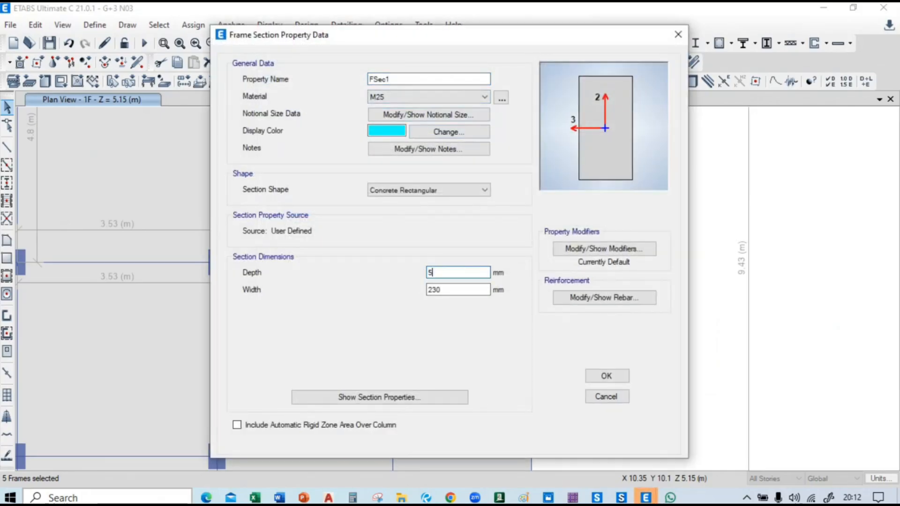
{"action": "type", "text": "00"}
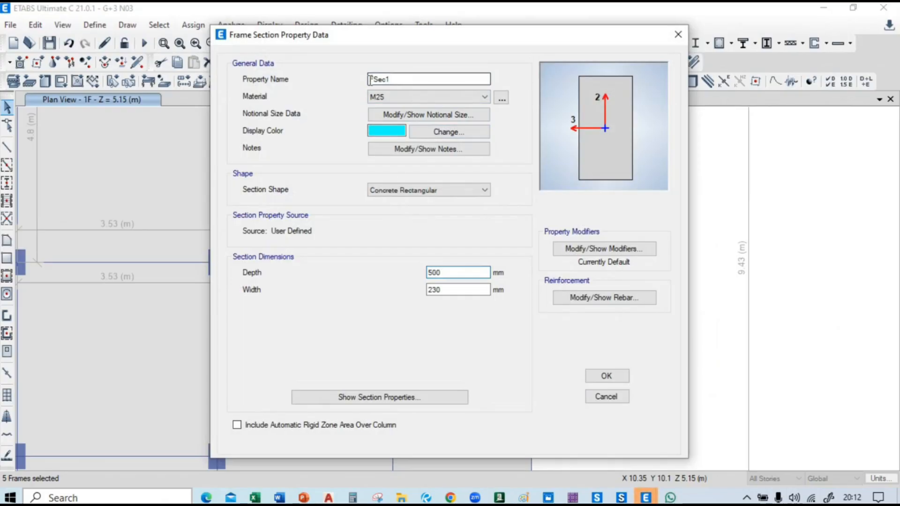
Name the copied frame section B230X500 M25 and save the frame property definitions.
{"action": "double_click", "coordinate": [370, 79]}
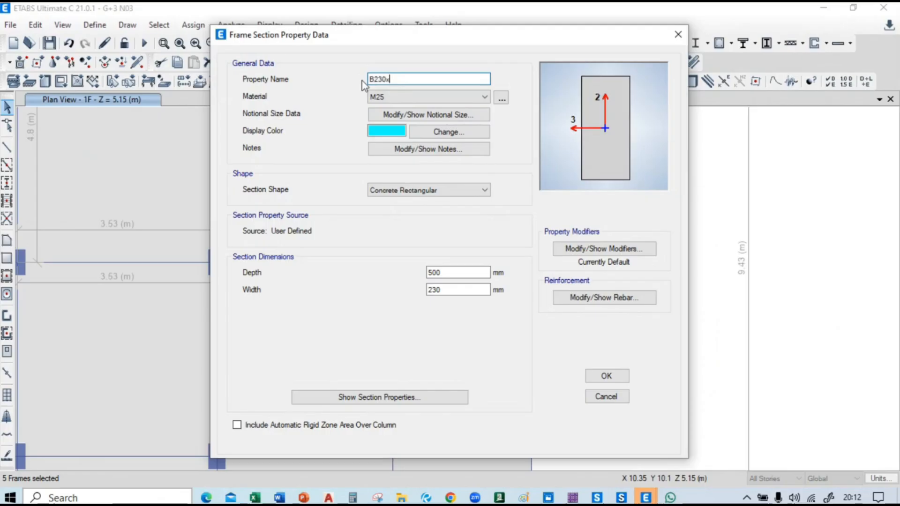
{"action": "type", "text": "B230x"}
{"action": "key", "text": "BackSpace"}
{"action": "type", "text": "X500 M25"}
{"action": "left_click", "coordinate": [606, 376]}
{"action": "left_click", "coordinate": [517, 383]}
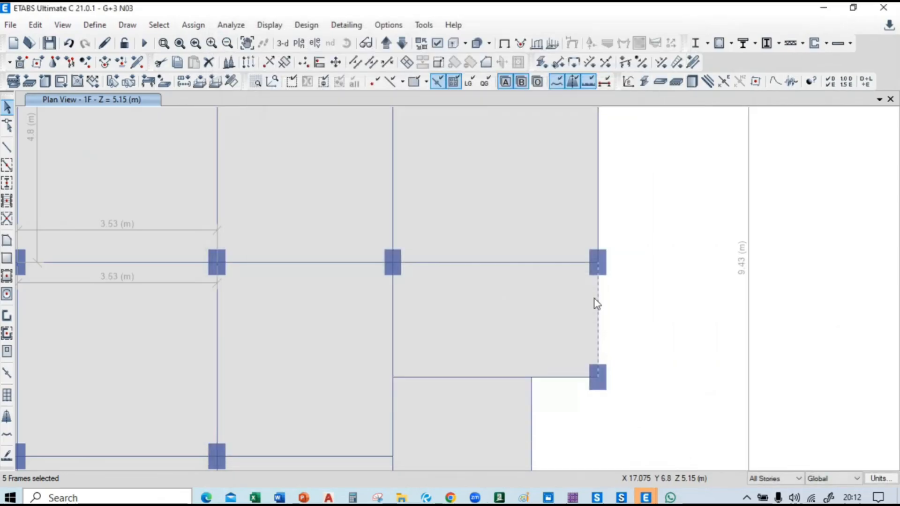
Assign the B230X500 M25 section to the short east-edge beam on all stories.
{"action": "left_click", "coordinate": [598, 308]}
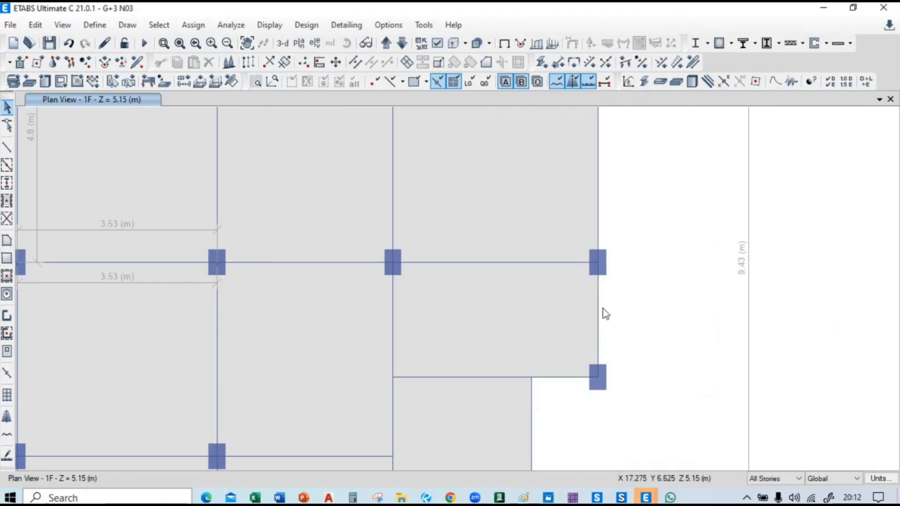
{"action": "key", "text": "ctrl+p"}
{"action": "left_click", "coordinate": [193, 25]}
{"action": "mouse_move", "coordinate": [231, 61]}
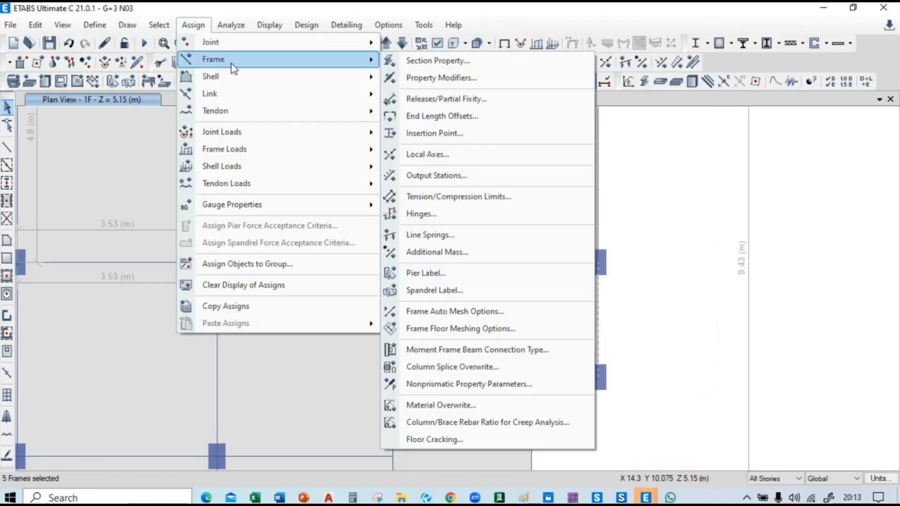
{"action": "left_click", "coordinate": [456, 66]}
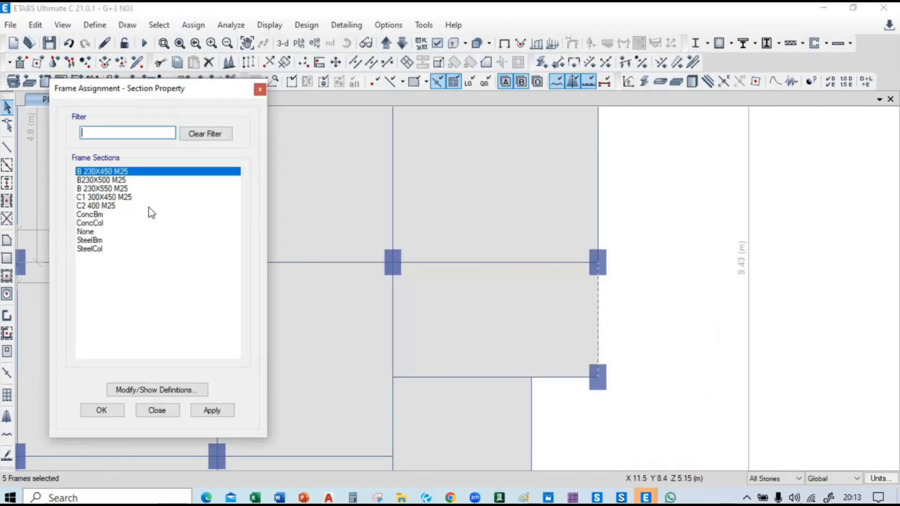
{"action": "left_click", "coordinate": [128, 183]}
{"action": "left_click", "coordinate": [212, 410]}
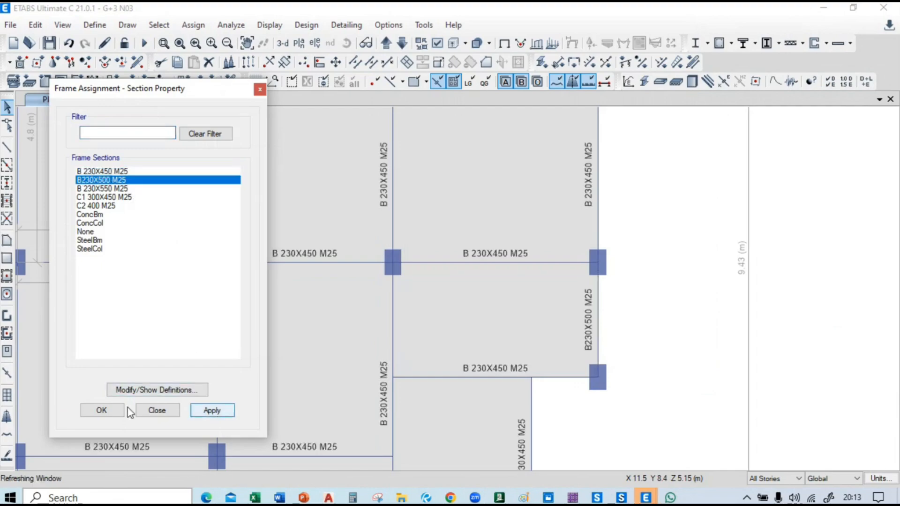
{"action": "left_click", "coordinate": [102, 411]}
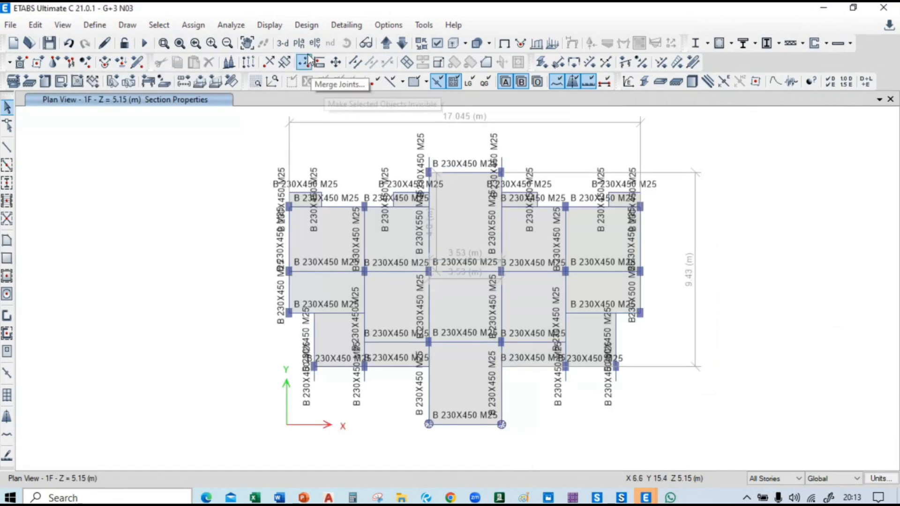
Show the whole building in 3-D without section labels and run the analysis of the G+3 N03 model.
{"action": "left_click", "coordinate": [283, 43]}
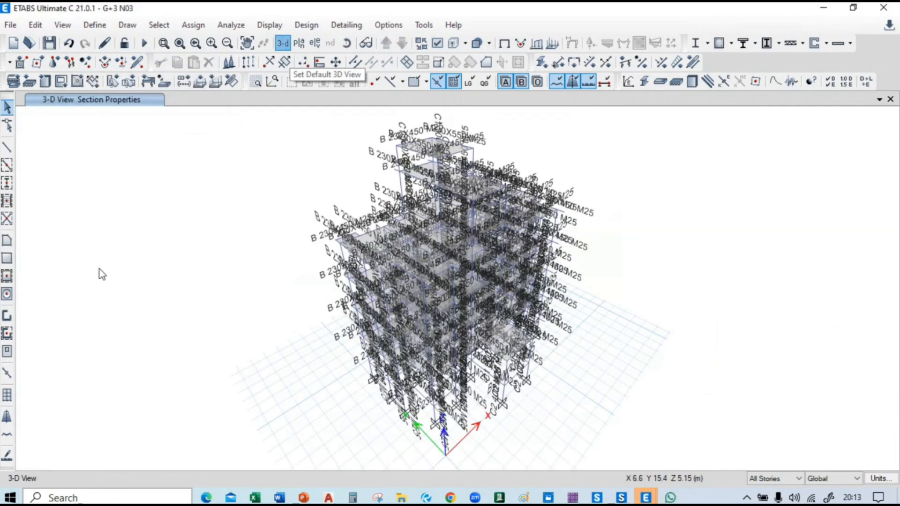
{"action": "left_click", "coordinate": [504, 42]}
{"action": "left_click", "coordinate": [145, 43]}
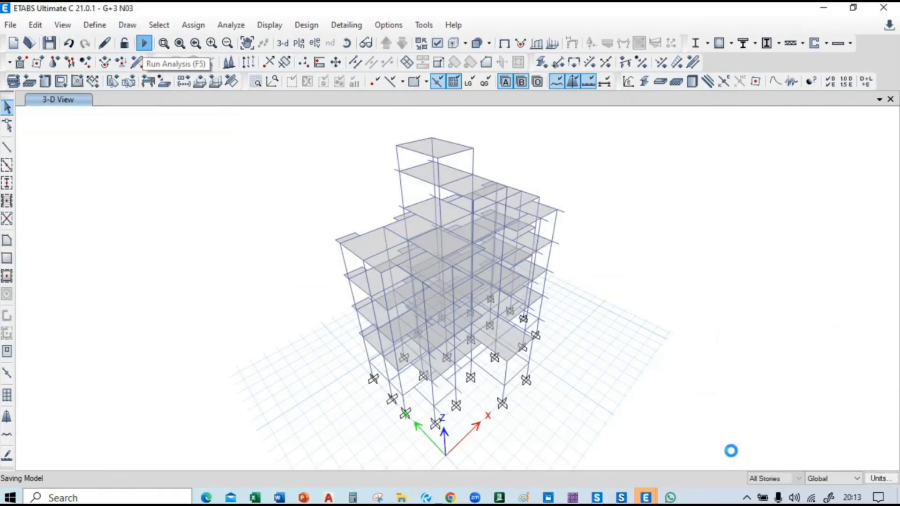
Switch to the SENIOR SECONDARY SCHOOL model, run its analysis and return to the G+3 N03 model.
{"action": "mouse_move", "coordinate": [646, 497]}
{"action": "left_click", "coordinate": [693, 457]}
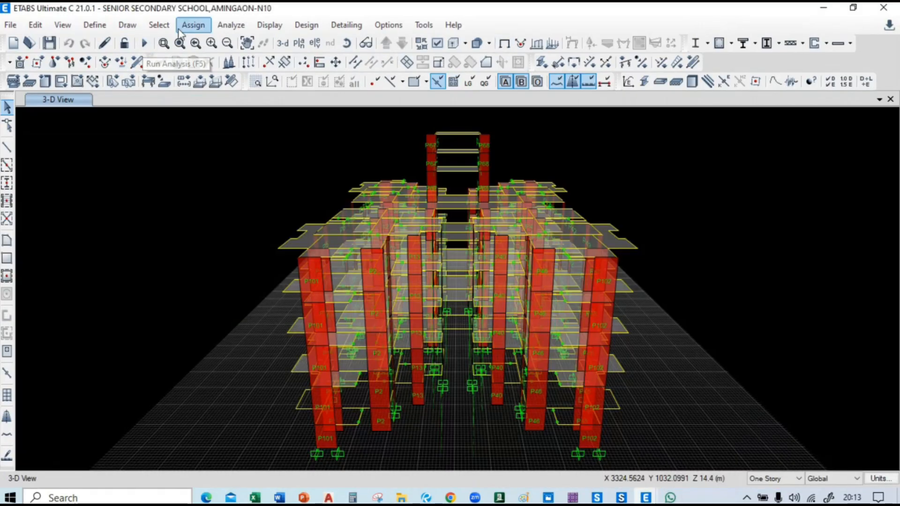
{"action": "left_click", "coordinate": [145, 43]}
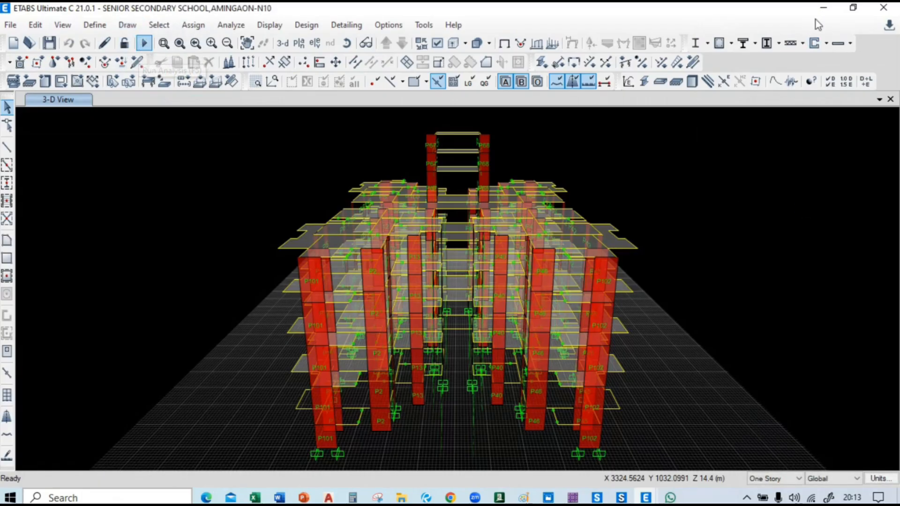
{"action": "mouse_move", "coordinate": [670, 498]}
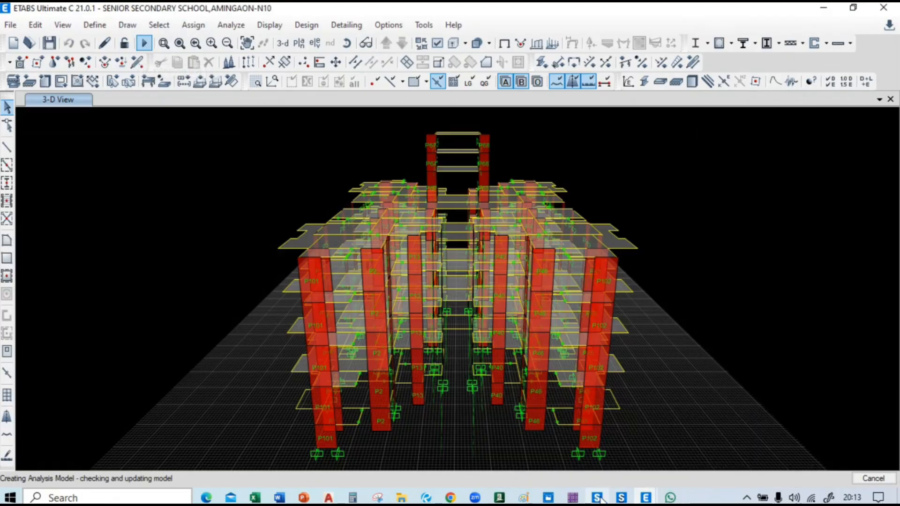
{"action": "left_click", "coordinate": [597, 436]}
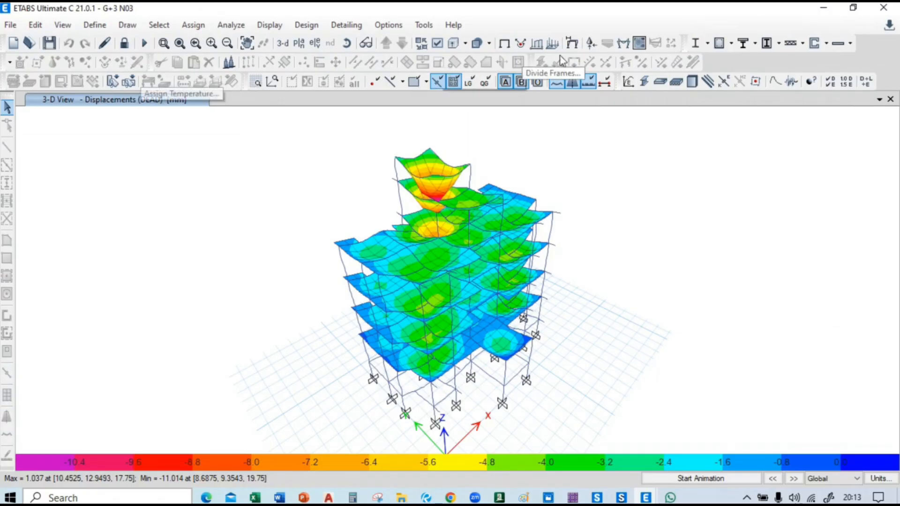
Start the concrete frame design of G+3 N03 and dismiss the school model's analysis warning.
{"action": "left_click", "coordinate": [719, 44]}
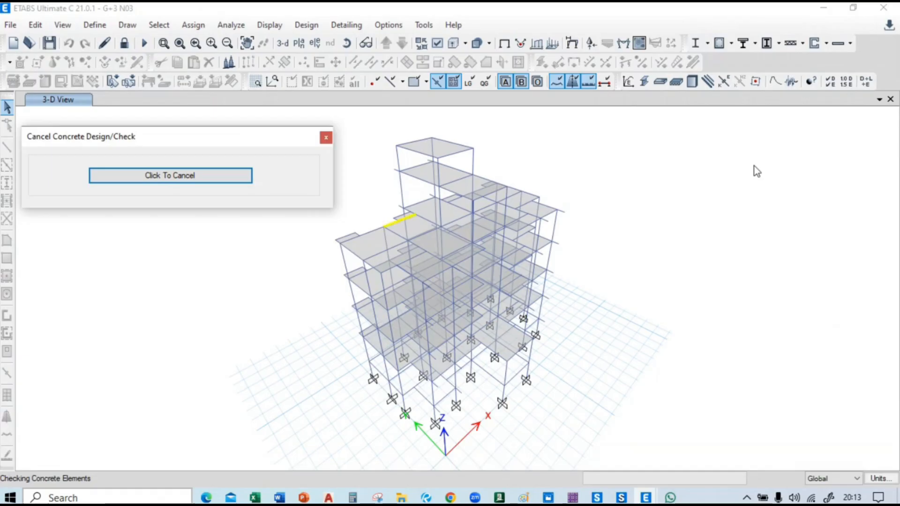
{"action": "mouse_move", "coordinate": [646, 498]}
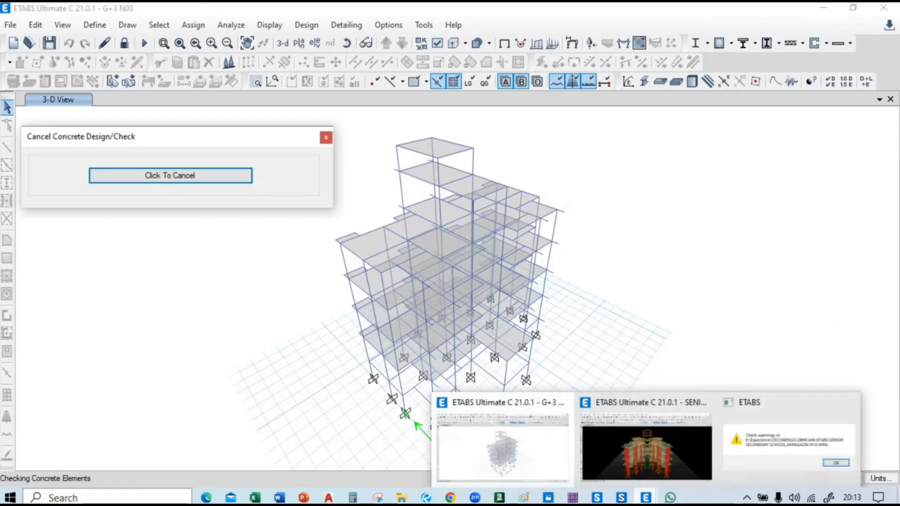
{"action": "left_click", "coordinate": [660, 449]}
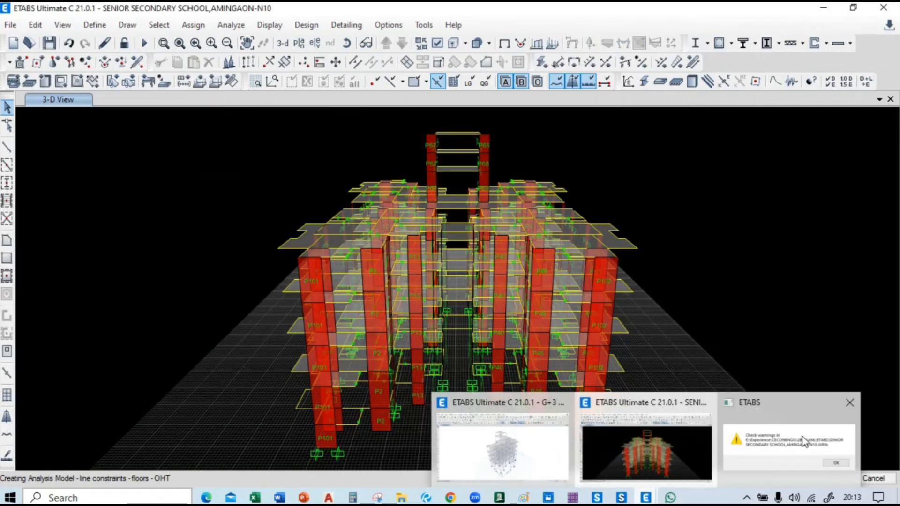
{"action": "left_click", "coordinate": [803, 432]}
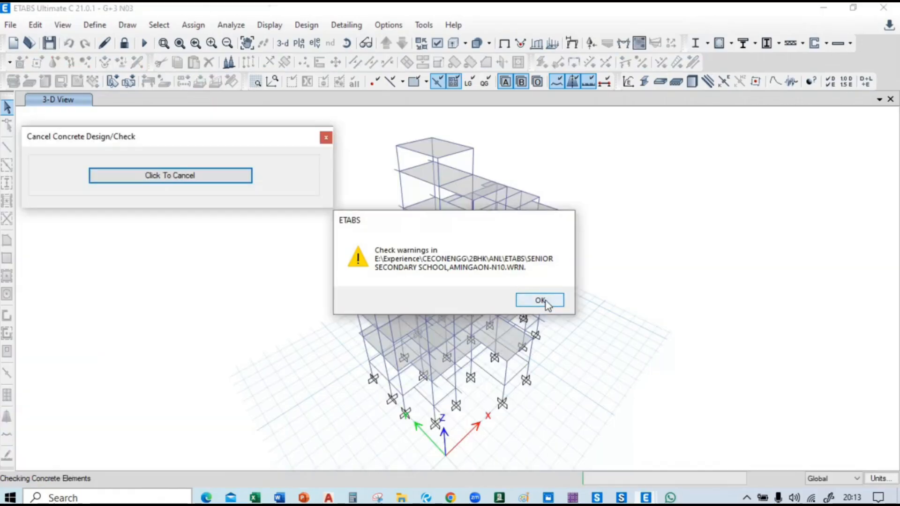
{"action": "left_click", "coordinate": [540, 300]}
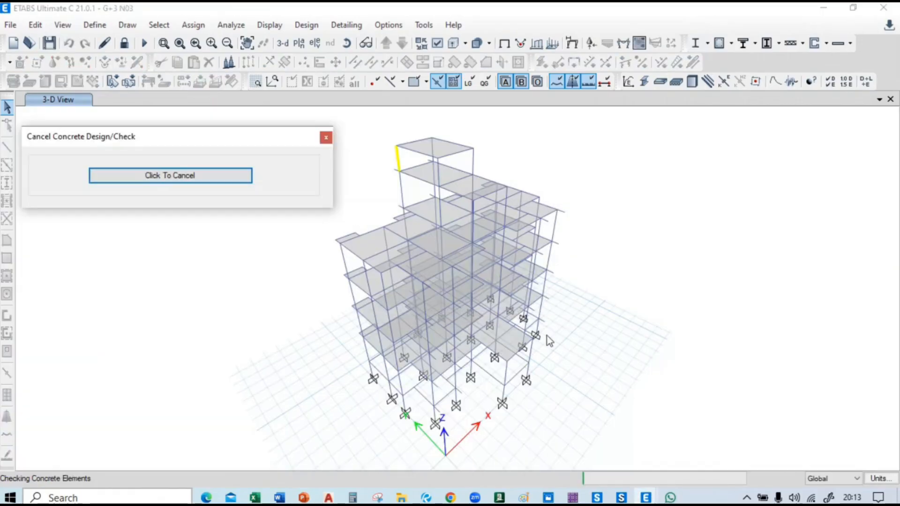
Return to the G+3 N03 model and verify that all concrete members pass the design check, without selecting any failed frames.
{"action": "left_click", "coordinate": [737, 441]}
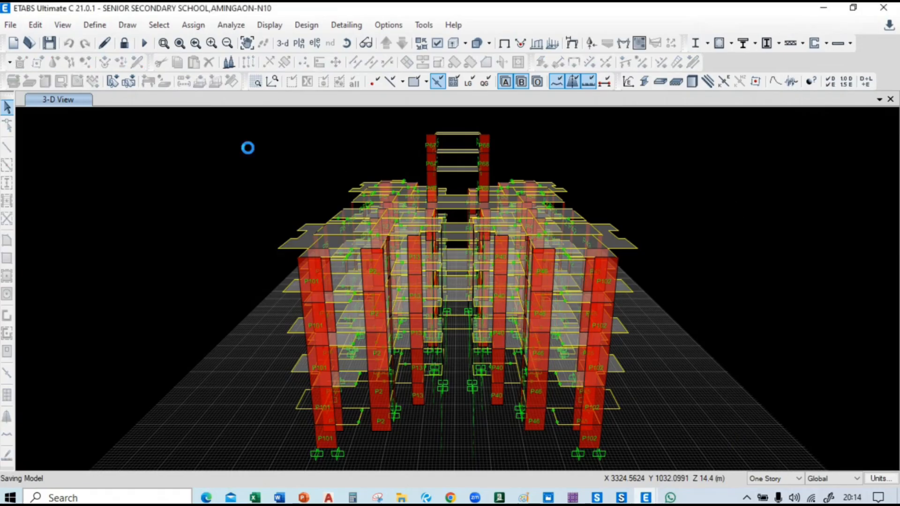
{"action": "mouse_move", "coordinate": [645, 496]}
{"action": "left_click", "coordinate": [635, 479]}
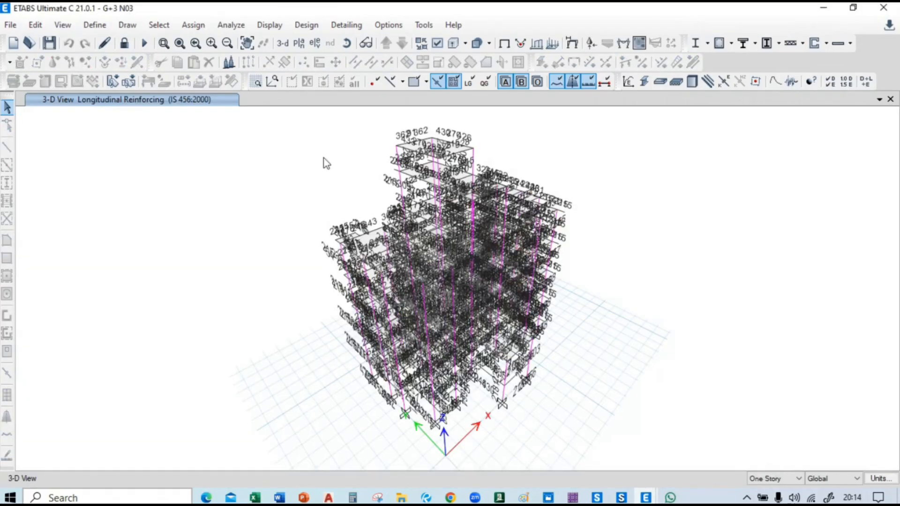
{"action": "left_click", "coordinate": [730, 42]}
{"action": "left_click", "coordinate": [766, 270]}
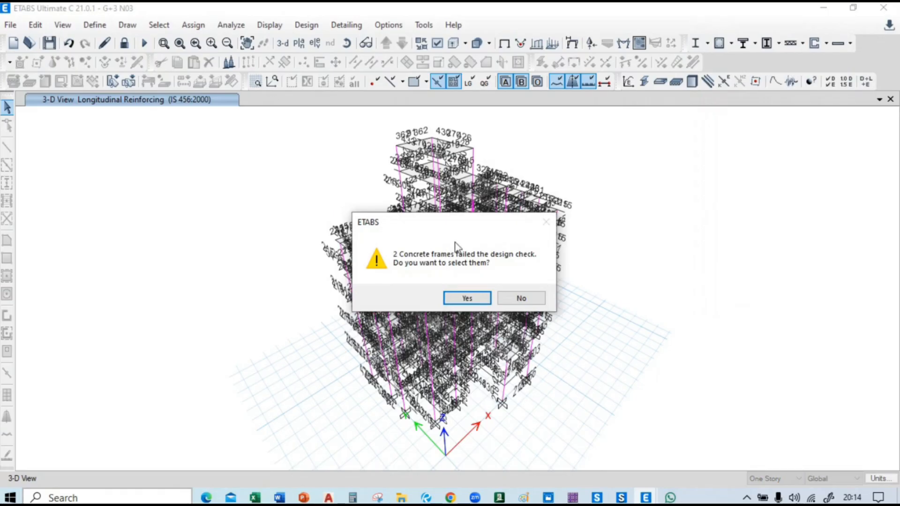
{"action": "left_click", "coordinate": [522, 299]}
Display the longitudinal reinforcement in plan view at the Plinth(GF) level.
{"action": "left_click", "coordinate": [299, 43]}
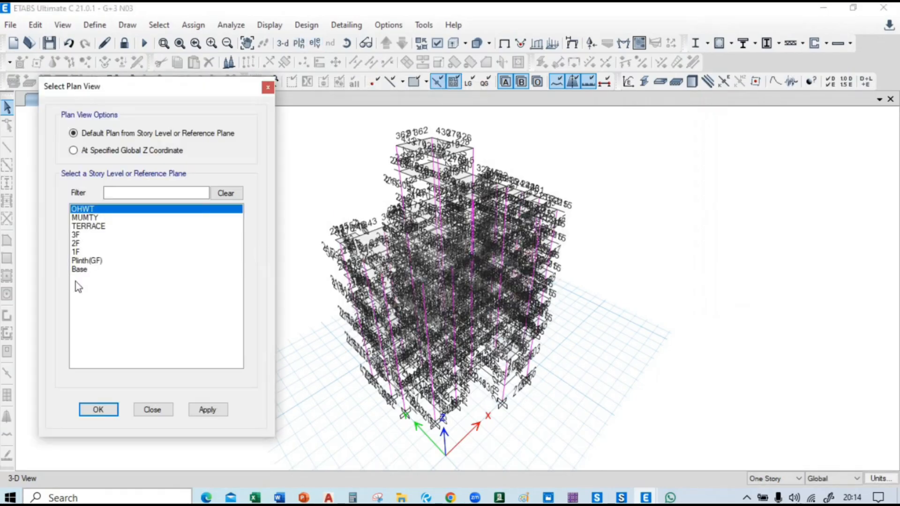
{"action": "left_click", "coordinate": [87, 261]}
{"action": "left_click", "coordinate": [208, 409]}
{"action": "left_click", "coordinate": [99, 409]}
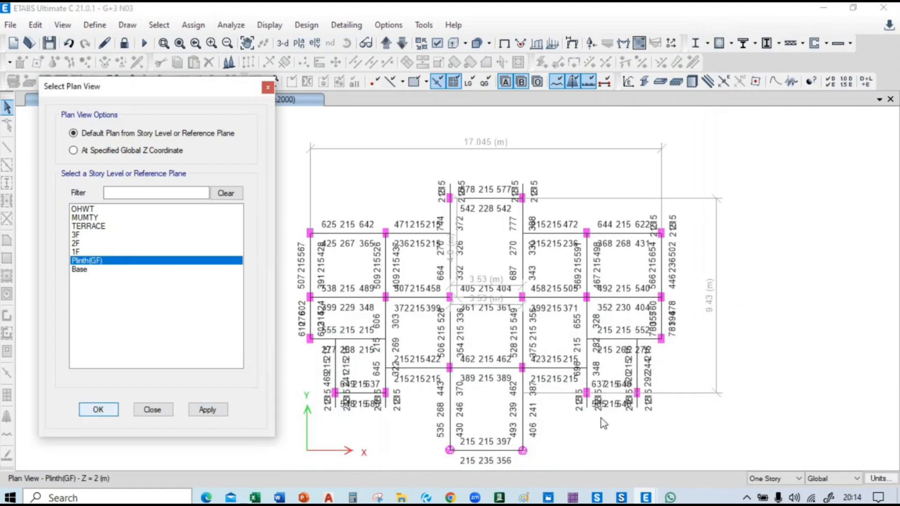
Look through the story plans up to MUMTY and back down to 2F for beams that fail in longitudinal reinforcement.
{"action": "left_click", "coordinate": [385, 43]}
{"action": "left_click", "coordinate": [385, 44]}
{"action": "left_click", "coordinate": [385, 43]}
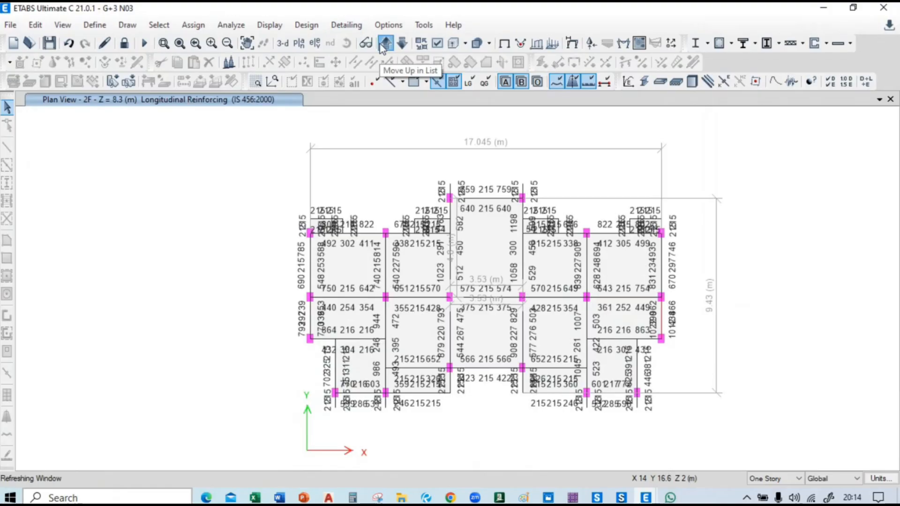
{"action": "left_click", "coordinate": [386, 43]}
{"action": "left_click", "coordinate": [386, 43]}
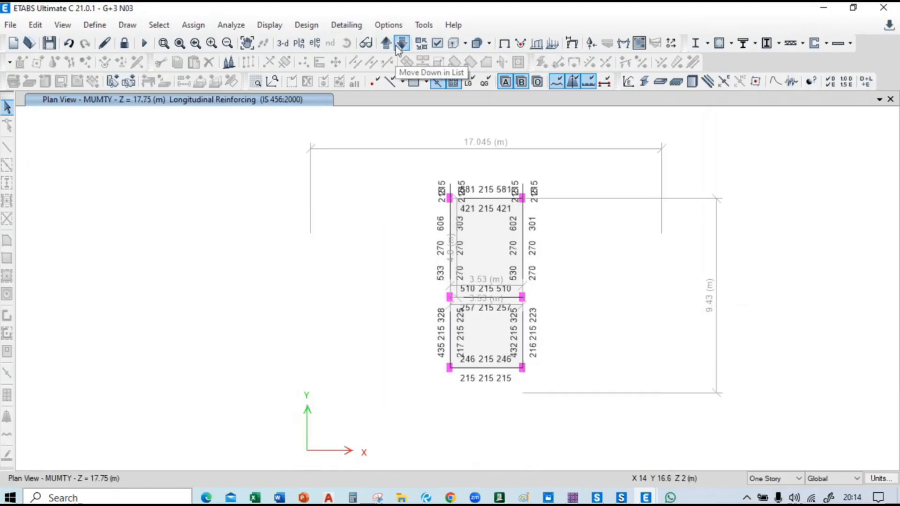
{"action": "left_click", "coordinate": [397, 47]}
{"action": "left_click", "coordinate": [396, 46]}
{"action": "left_click", "coordinate": [397, 46]}
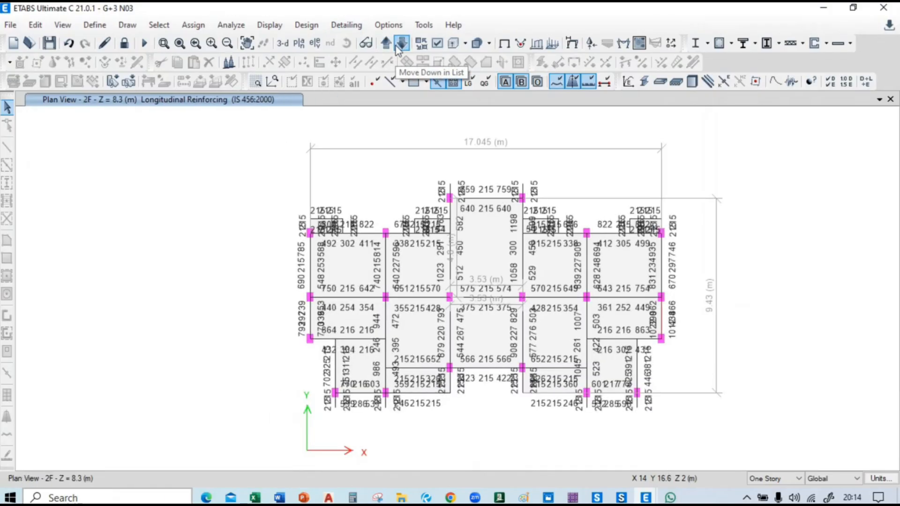
Inspect the longitudinal reinforcement of the east-edge beam on the 2F, Plinth(GF) and 1F plans.
{"action": "scroll", "coordinate": [797, 305], "scroll_direction": "up", "scroll_amount": 2}
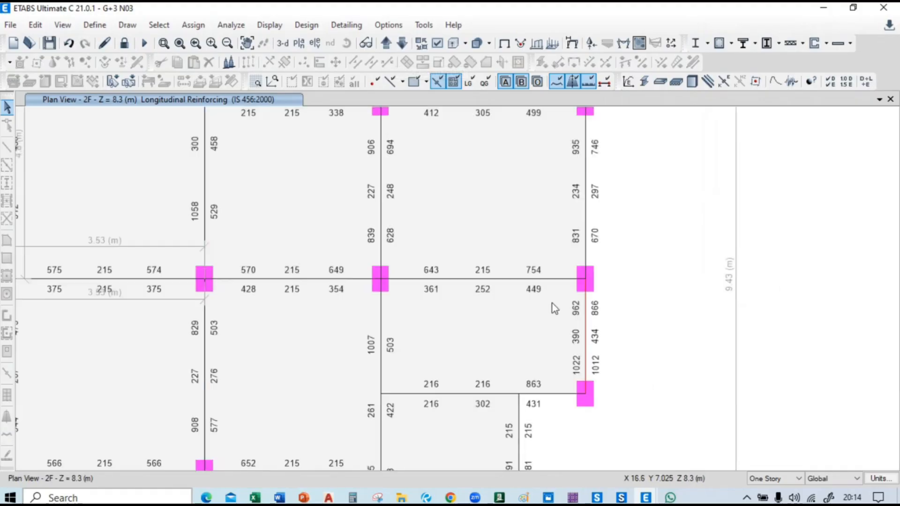
{"action": "left_click", "coordinate": [402, 44]}
{"action": "left_click", "coordinate": [403, 44]}
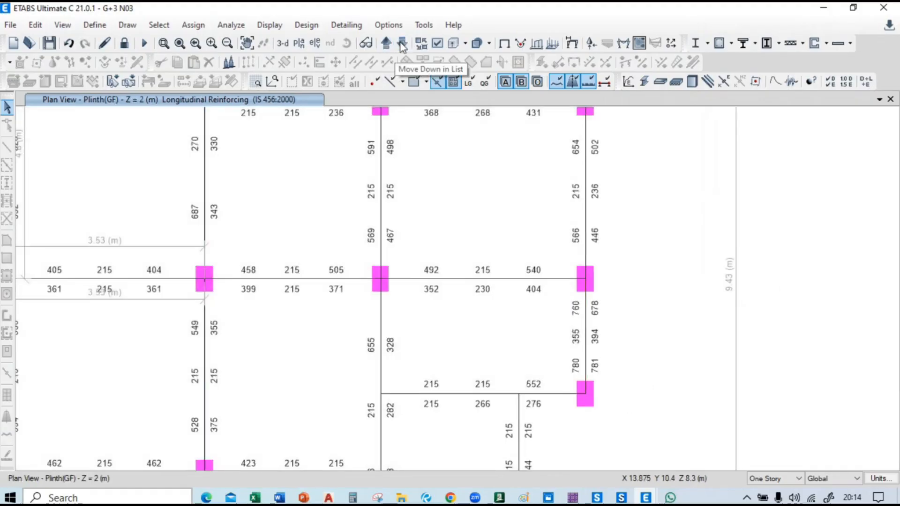
{"action": "left_click", "coordinate": [386, 43]}
{"action": "scroll", "coordinate": [671, 283], "scroll_direction": "down", "scroll_amount": 3}
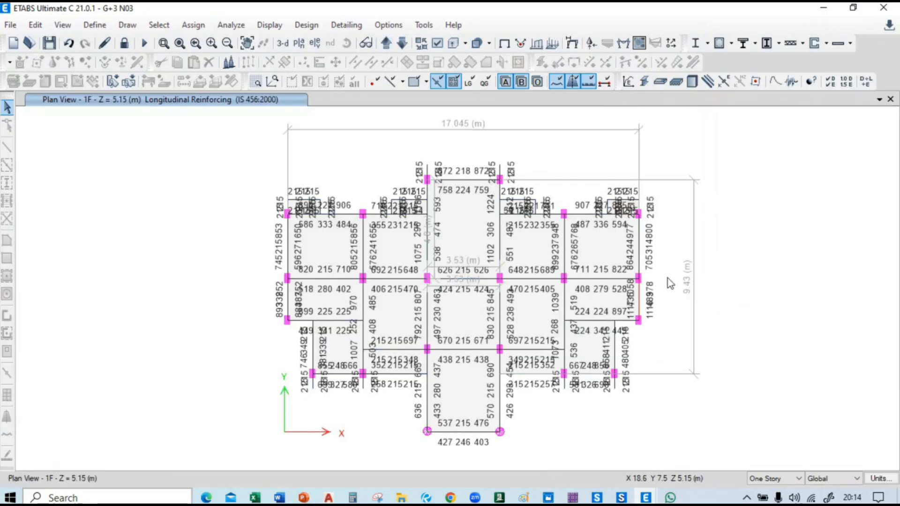
Unlock the model, deleting its analysis results, and make plan selections apply to All Stories.
{"action": "left_click", "coordinate": [124, 43]}
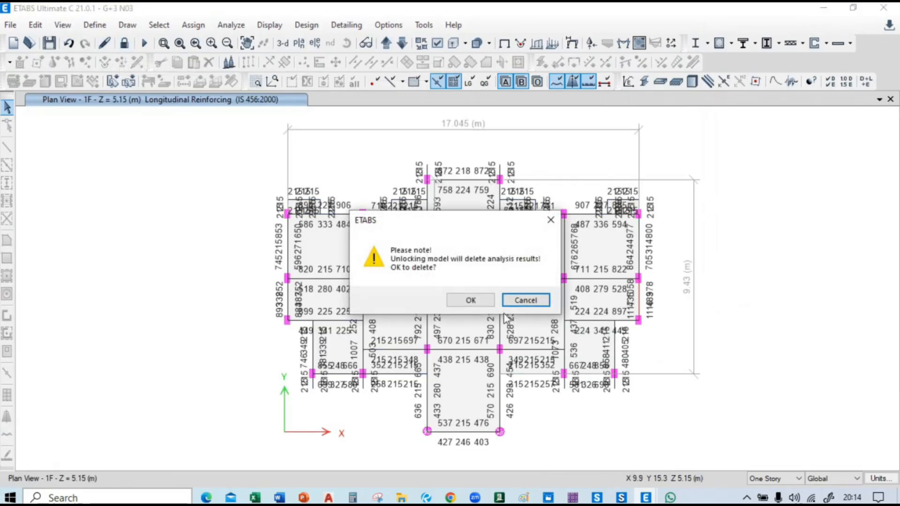
{"action": "left_click", "coordinate": [470, 300]}
{"action": "scroll", "coordinate": [662, 294], "scroll_direction": "up", "scroll_amount": 3}
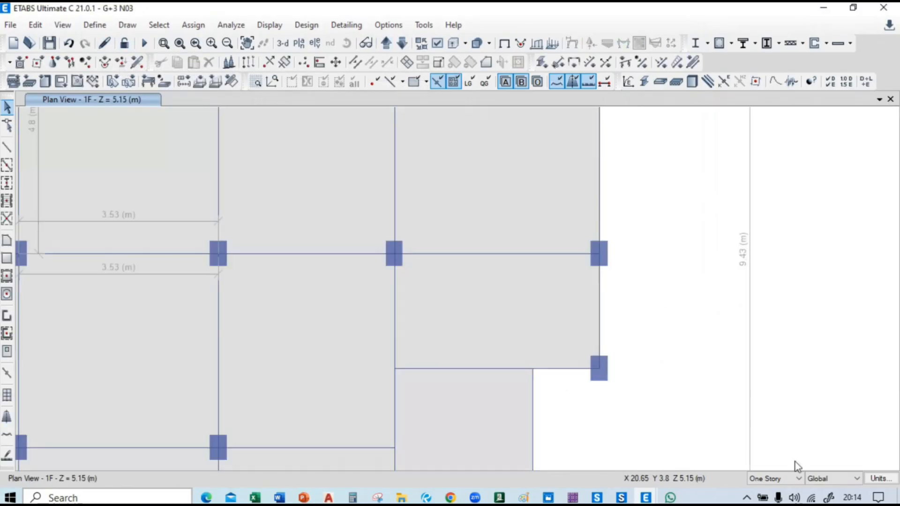
{"action": "left_click", "coordinate": [792, 479]}
{"action": "left_click", "coordinate": [783, 455]}
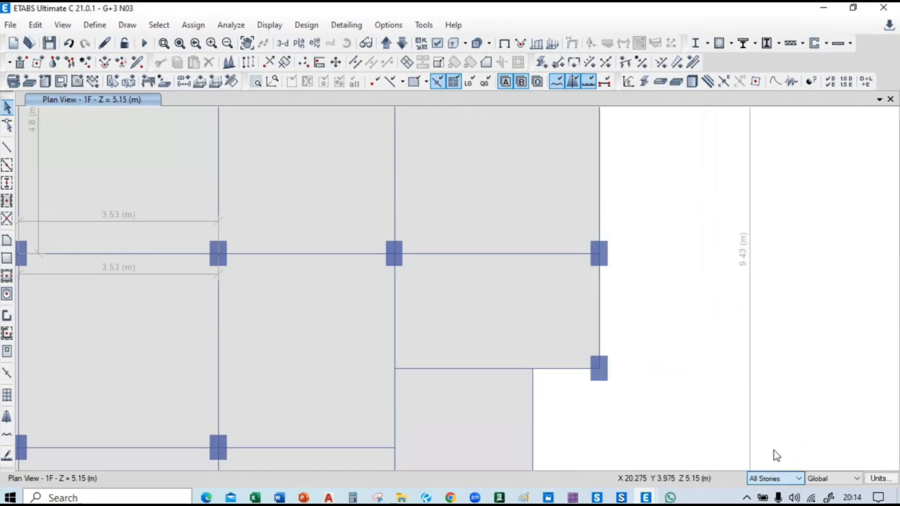
Assign section B 230X550 M25 to the short east-edge beam between the two southernmost edge columns on all stories.
{"action": "left_click", "coordinate": [600, 306]}
{"action": "left_click", "coordinate": [193, 25]}
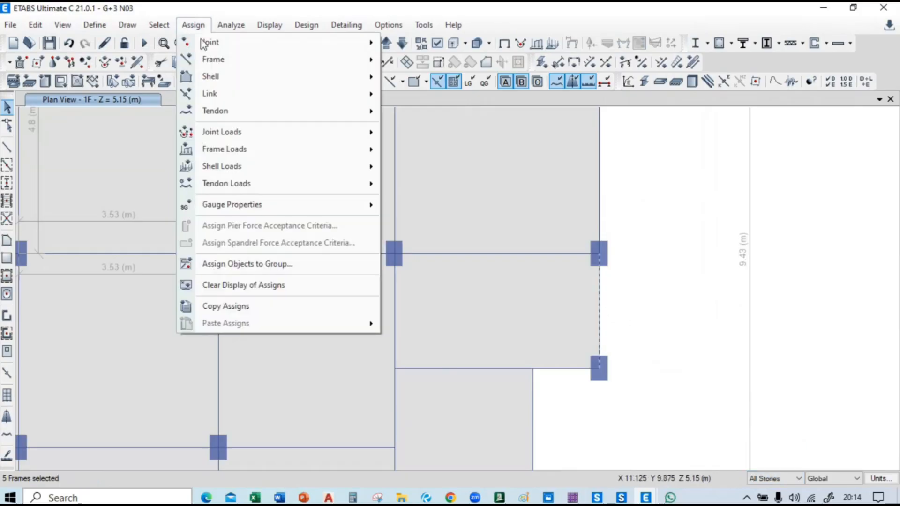
{"action": "left_click", "coordinate": [415, 61]}
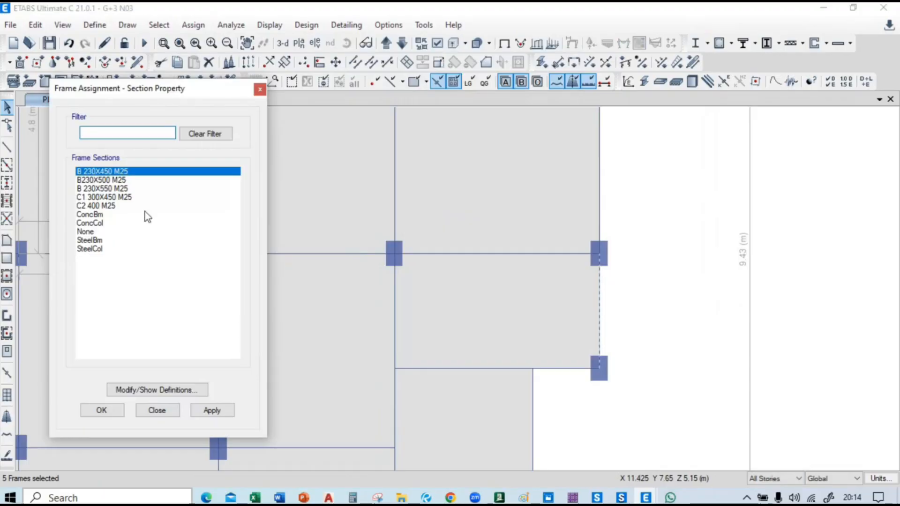
{"action": "left_click", "coordinate": [133, 189]}
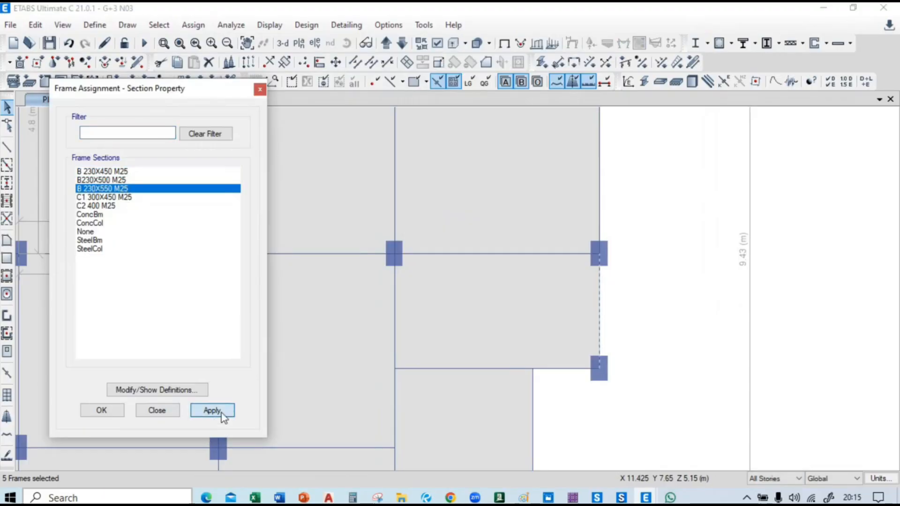
{"action": "left_click", "coordinate": [214, 411]}
{"action": "left_click", "coordinate": [118, 411]}
{"action": "scroll", "coordinate": [532, 331], "scroll_direction": "down", "scroll_amount": 3}
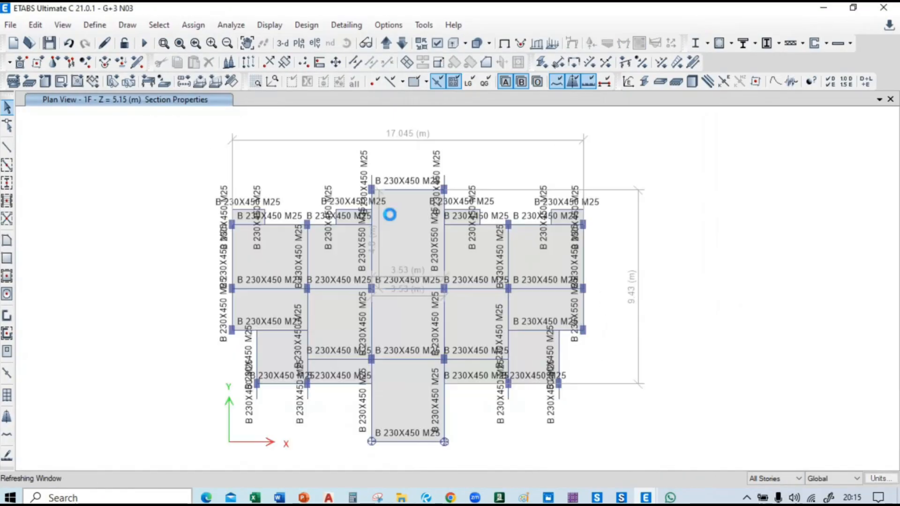
Rerun the analysis and start the concrete frame design check with the deepened beam.
{"action": "left_click", "coordinate": [144, 44]}
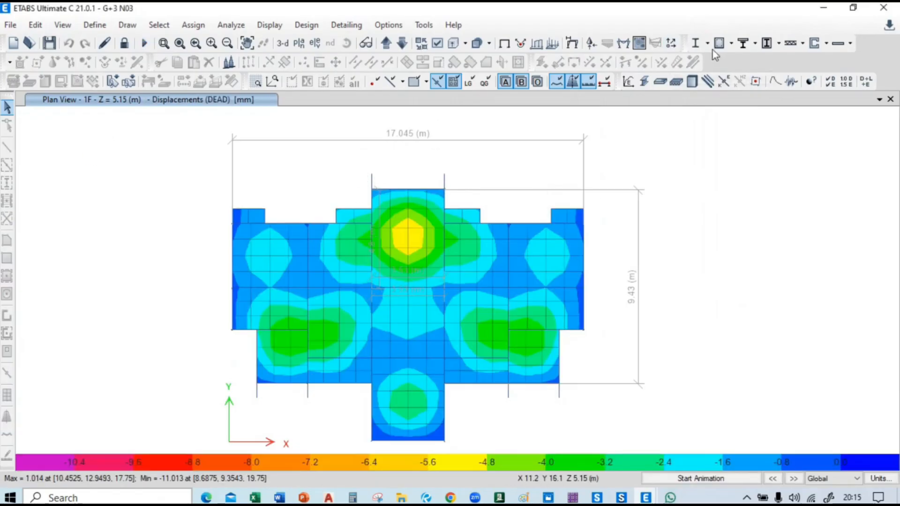
{"action": "left_click", "coordinate": [719, 43]}
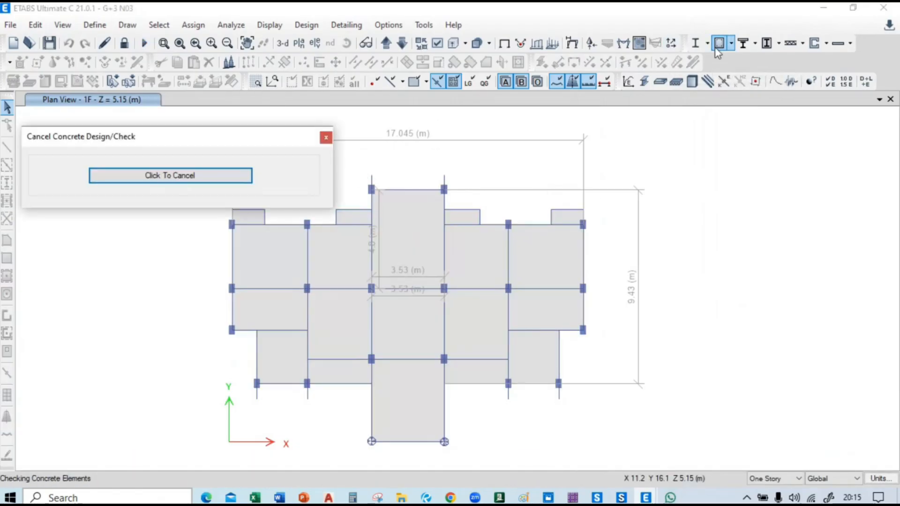
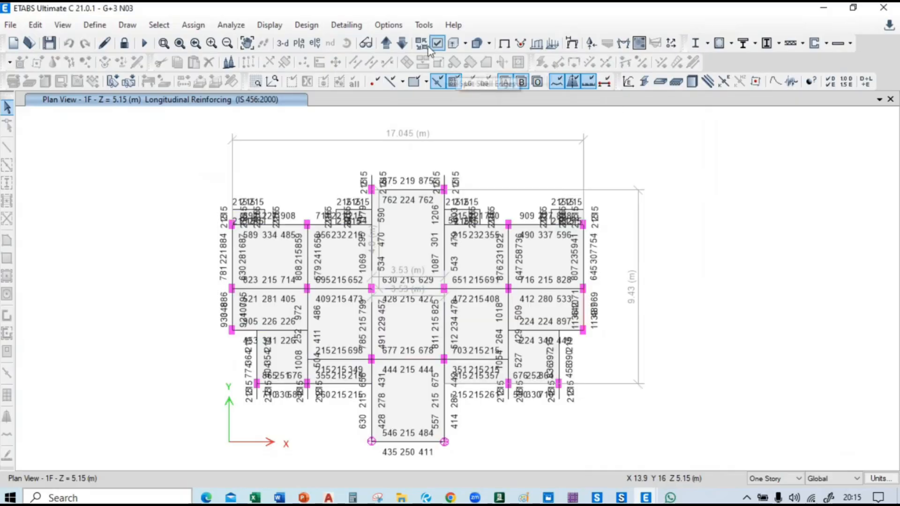
Review the required longitudinal beam reinforcement story by story, up to the MUMTY plan and down to the Plinth(GF) plan.
{"action": "left_click", "coordinate": [402, 44]}
{"action": "left_click", "coordinate": [387, 43]}
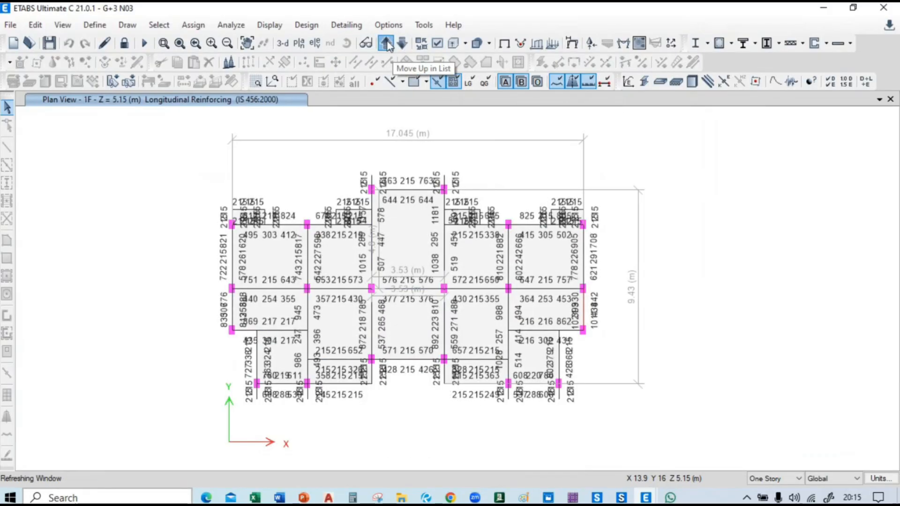
{"action": "left_click", "coordinate": [387, 43]}
{"action": "left_click", "coordinate": [386, 44]}
{"action": "left_click", "coordinate": [387, 44]}
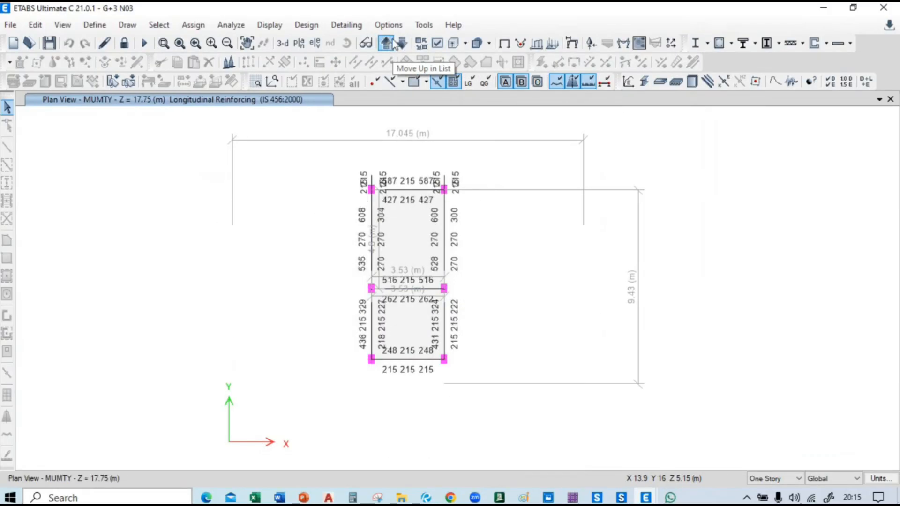
{"action": "left_click", "coordinate": [401, 43]}
{"action": "left_click", "coordinate": [401, 44]}
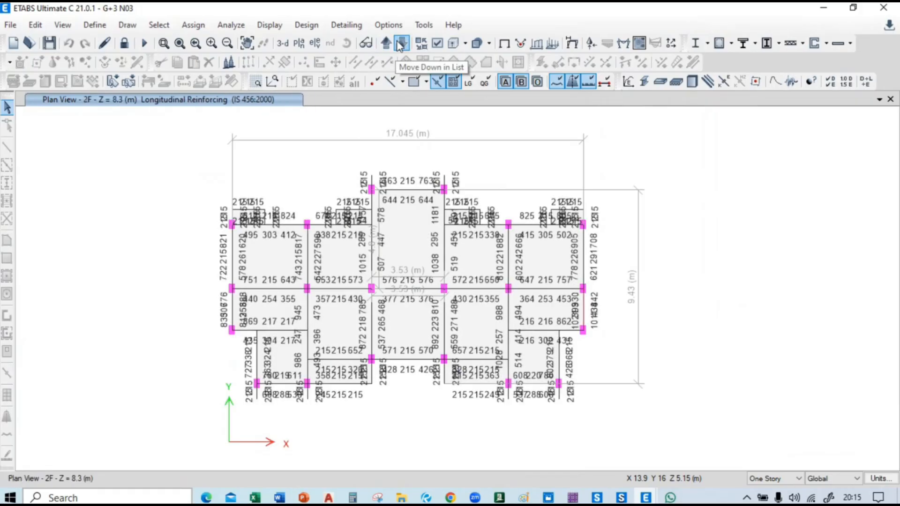
{"action": "left_click", "coordinate": [402, 44]}
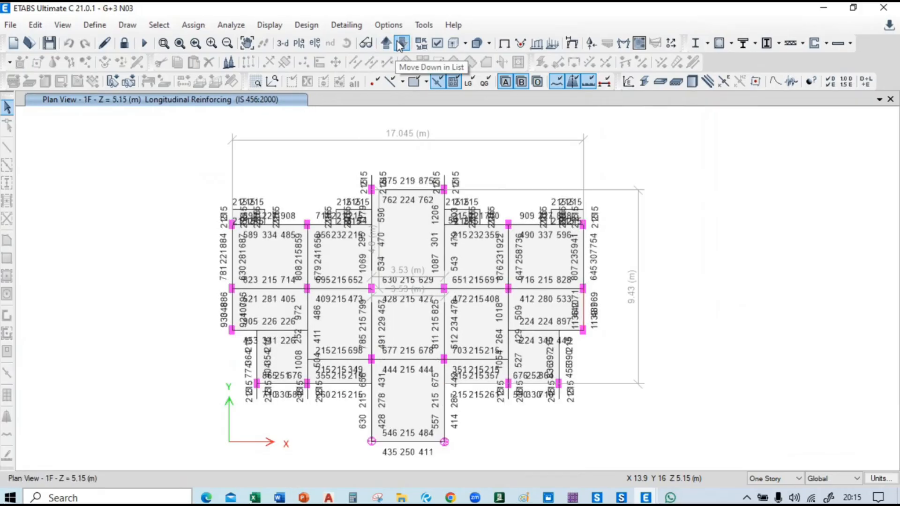
{"action": "left_click", "coordinate": [399, 43]}
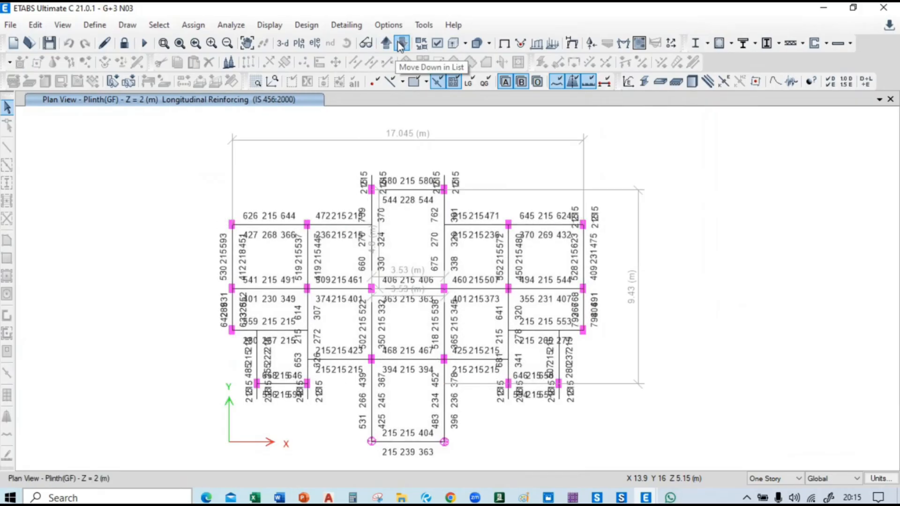
Clear the design results and display the frame end releases on the Plinth(GF) plan through the view options.
{"action": "left_click", "coordinate": [504, 44]}
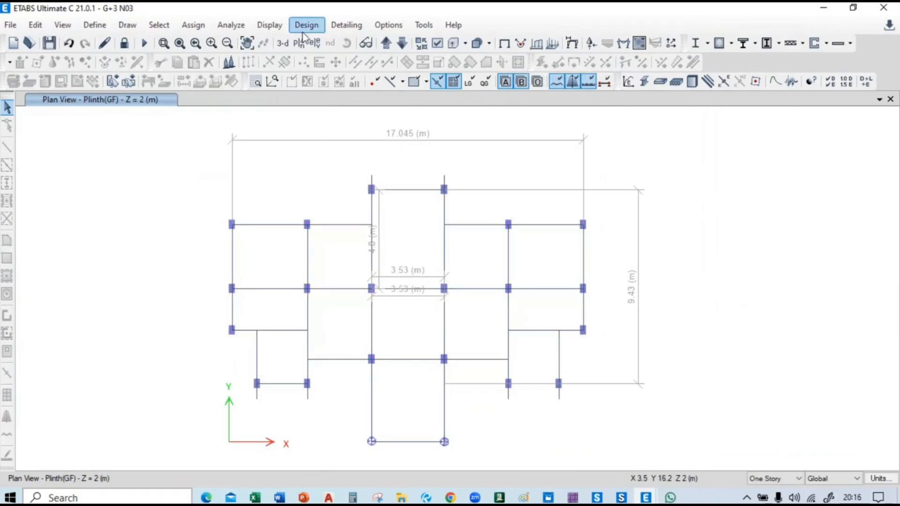
{"action": "left_click", "coordinate": [437, 44]}
{"action": "left_click_drag", "start_coordinate": [399, 19], "coordinate": [131, 19]}
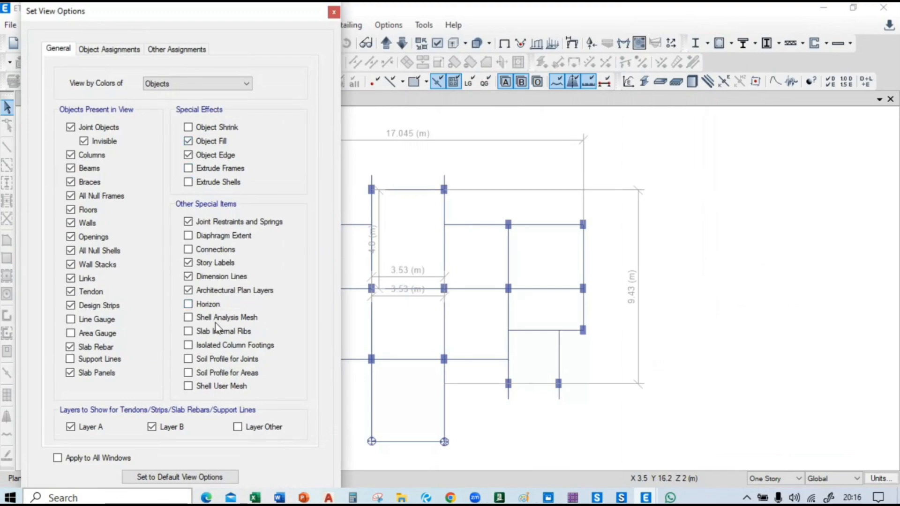
{"action": "left_click", "coordinate": [110, 49]}
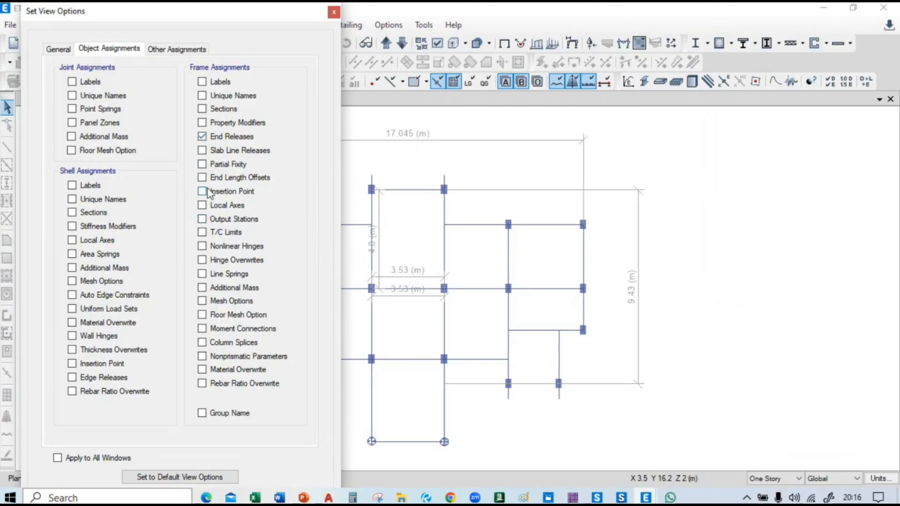
{"action": "key", "text": "Tab"}
{"action": "key", "text": "Tab"}
{"action": "key", "text": "Tab"}
{"action": "key", "text": "Tab"}
{"action": "key", "text": "Tab"}
{"action": "key", "text": "Tab"}
{"action": "key", "text": "Tab"}
{"action": "key", "text": "Tab"}
{"action": "key", "text": "Tab"}
{"action": "key", "text": "Tab"}
{"action": "key", "text": "Tab"}
{"action": "key", "text": "Tab"}
{"action": "key", "text": "Tab"}
{"action": "key", "text": "Tab"}
{"action": "key", "text": "Tab"}
{"action": "key", "text": "Tab"}
{"action": "key", "text": "Tab"}
{"action": "key", "text": "Tab"}
{"action": "key", "text": "Tab"}
{"action": "key", "text": "Tab"}
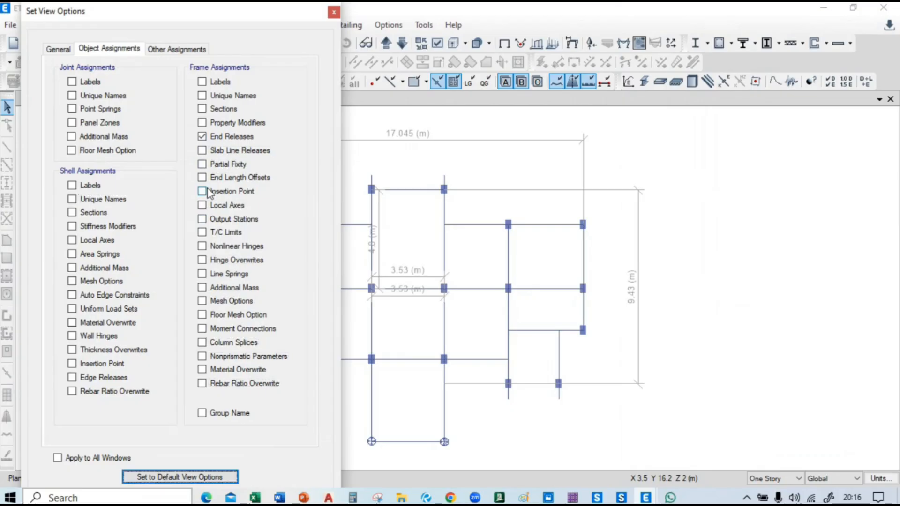
{"action": "key", "text": "Return"}
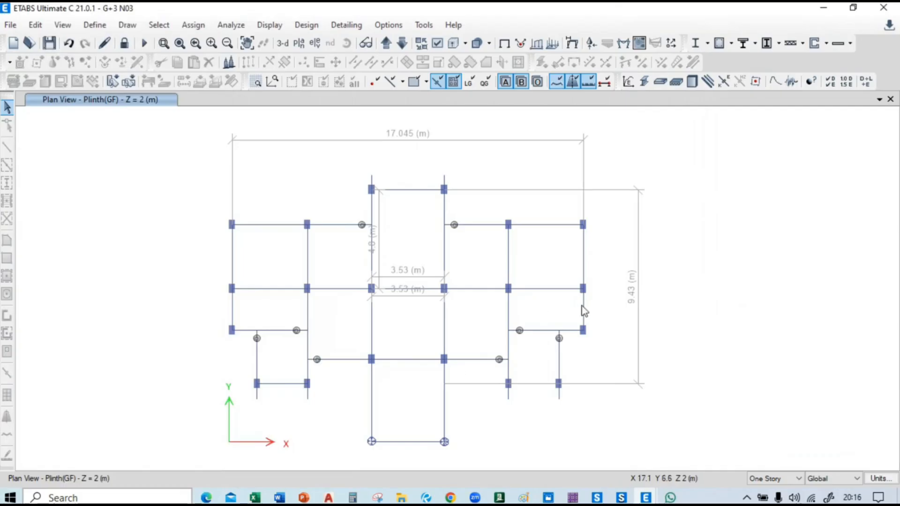
Unlock the model and assign section B230X500 M25 to the two short outer-edge beams below the middle column row on all stories.
{"action": "left_click", "coordinate": [778, 478]}
{"action": "left_click", "coordinate": [773, 459]}
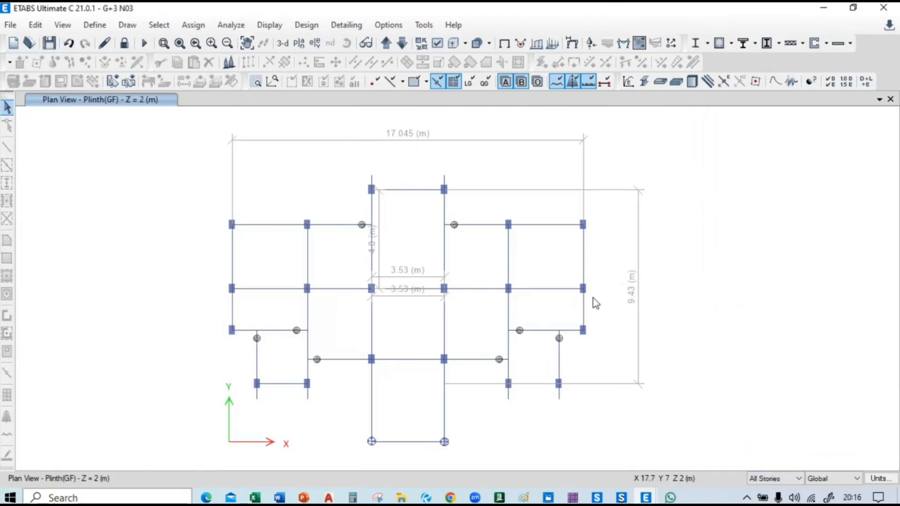
{"action": "left_click", "coordinate": [585, 308]}
{"action": "left_click", "coordinate": [232, 310]}
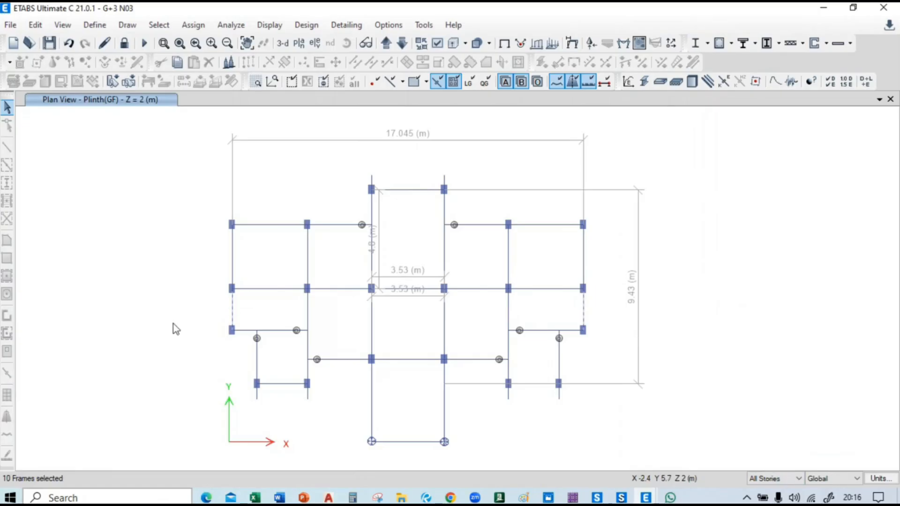
{"action": "left_click", "coordinate": [191, 25]}
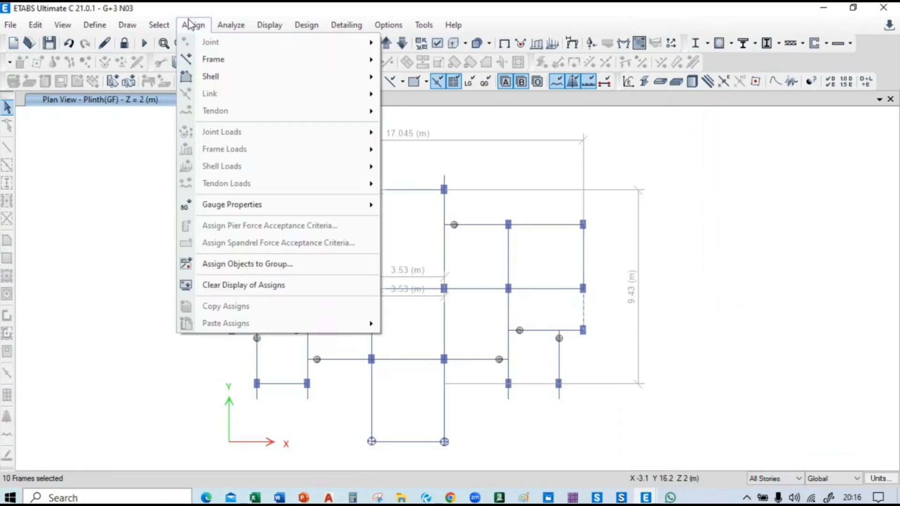
{"action": "mouse_move", "coordinate": [212, 61]}
{"action": "left_click", "coordinate": [77, 160]}
{"action": "left_click", "coordinate": [124, 43]}
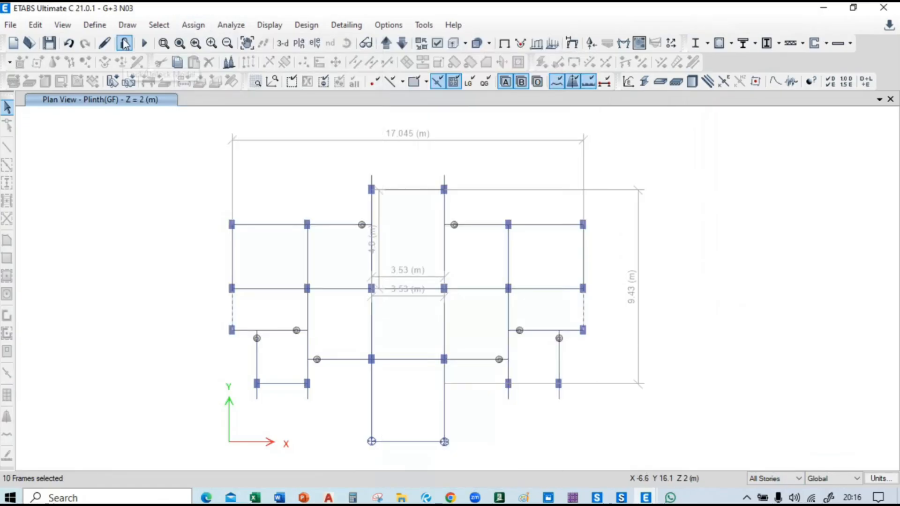
{"action": "left_click", "coordinate": [470, 300]}
{"action": "left_click", "coordinate": [194, 25]}
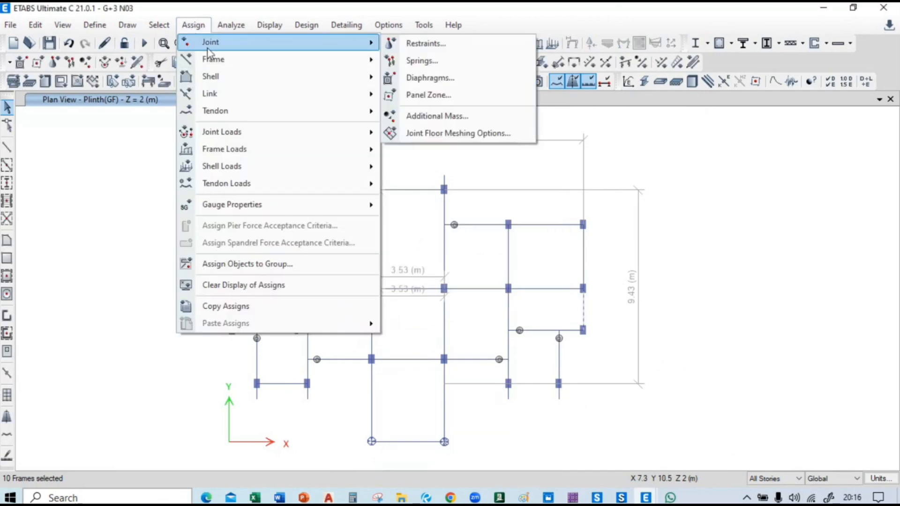
{"action": "mouse_move", "coordinate": [202, 56]}
{"action": "left_click", "coordinate": [431, 58]}
{"action": "left_click", "coordinate": [124, 180]}
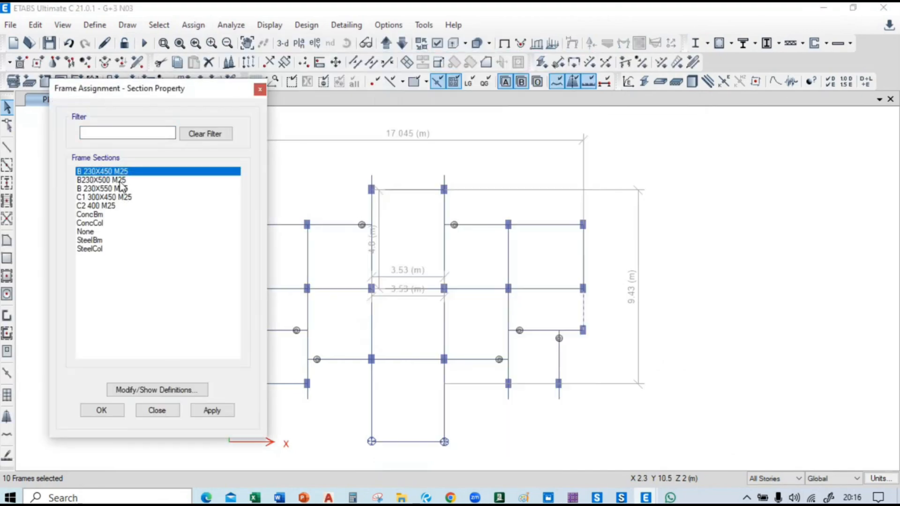
{"action": "left_click", "coordinate": [201, 413]}
{"action": "left_click", "coordinate": [101, 411]}
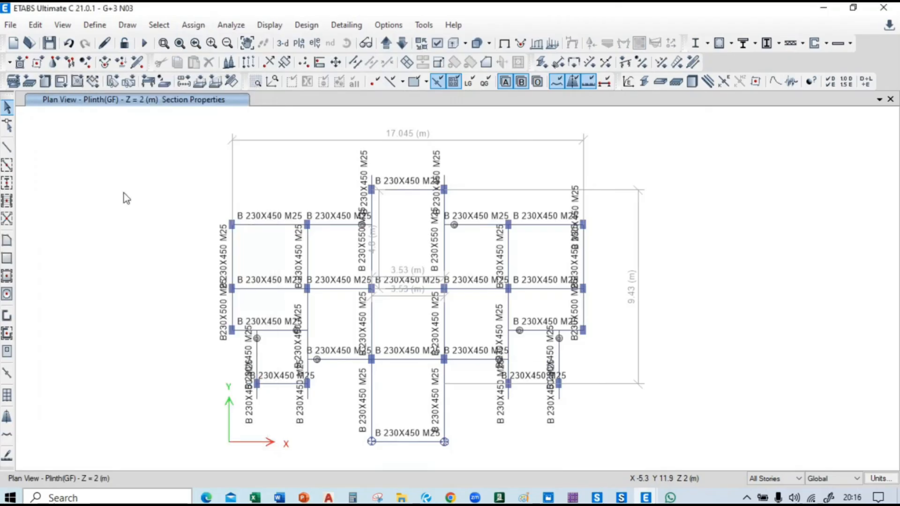
Rerun the structural analysis and start the concrete frame design check with the revised beam sections.
{"action": "left_click", "coordinate": [145, 43]}
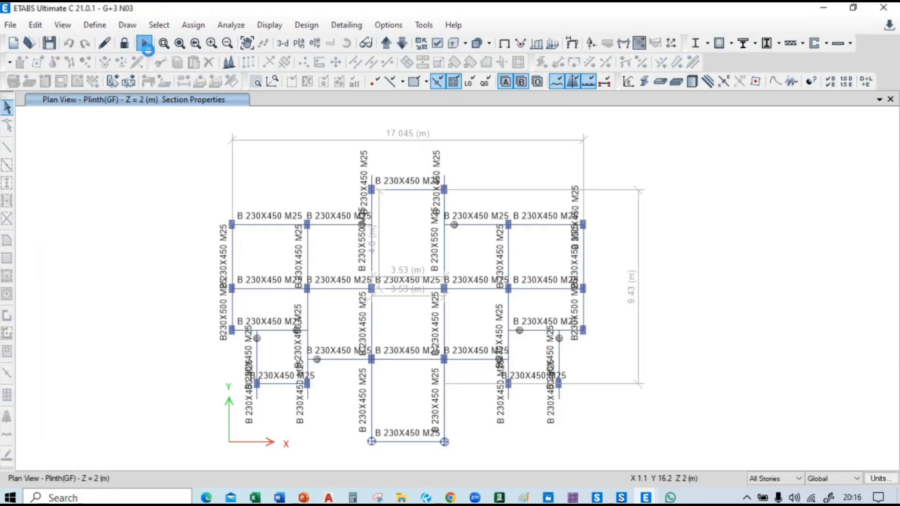
{"action": "left_click", "coordinate": [145, 43]}
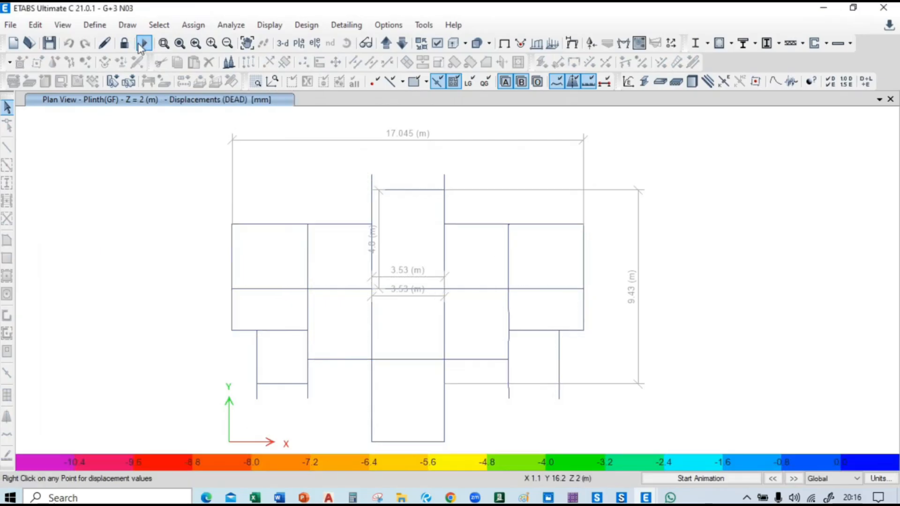
{"action": "left_click", "coordinate": [716, 45]}
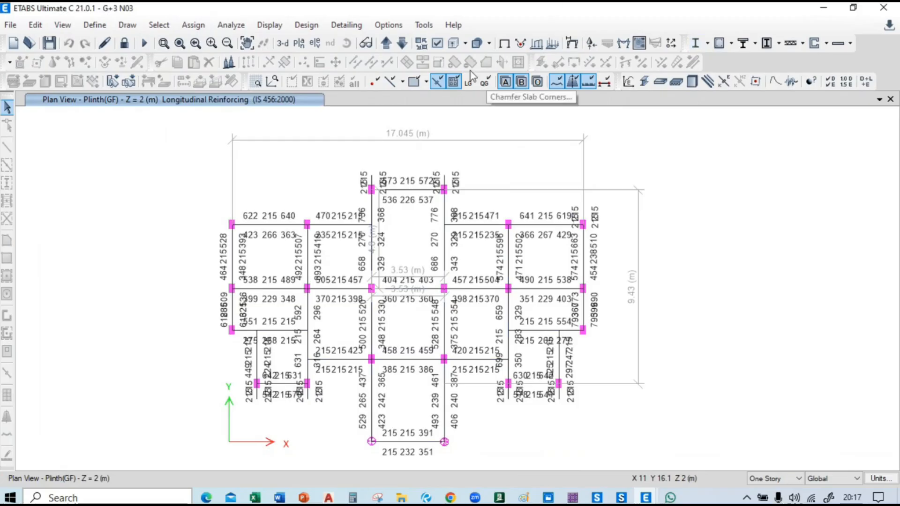
Review the redesigned longitudinal reinforcement on each story plan up to MUMTY, ending on the 1F plan.
{"action": "left_click", "coordinate": [385, 43]}
{"action": "left_click", "coordinate": [385, 43]}
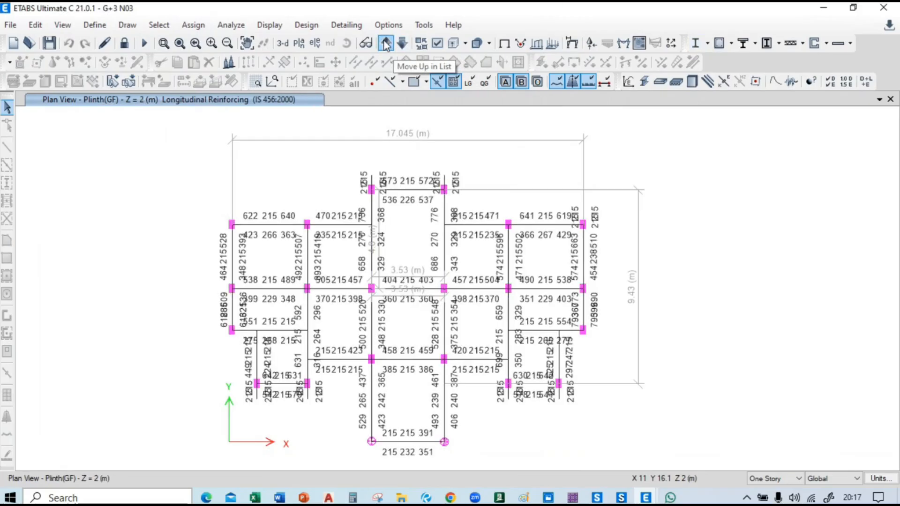
{"action": "left_click", "coordinate": [386, 44]}
{"action": "left_click", "coordinate": [386, 43]}
{"action": "left_click", "coordinate": [385, 43]}
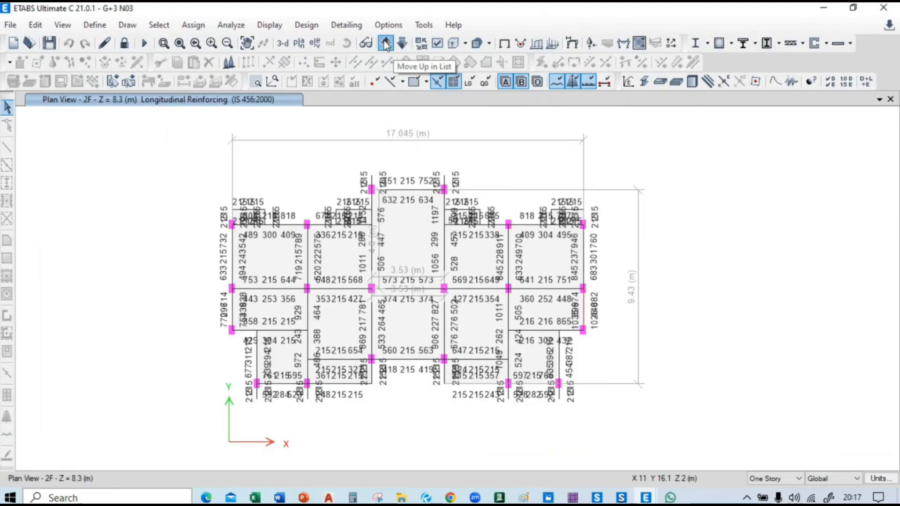
{"action": "left_click", "coordinate": [385, 44]}
{"action": "left_click", "coordinate": [385, 43]}
{"action": "left_click", "coordinate": [385, 43]}
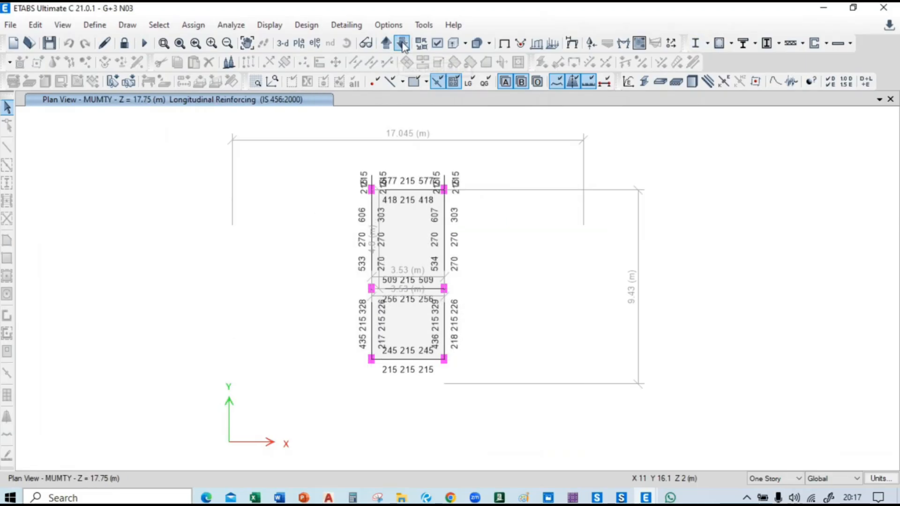
{"action": "left_click", "coordinate": [402, 44]}
{"action": "left_click", "coordinate": [402, 44]}
{"action": "left_click", "coordinate": [403, 44]}
{"action": "left_click", "coordinate": [402, 44]}
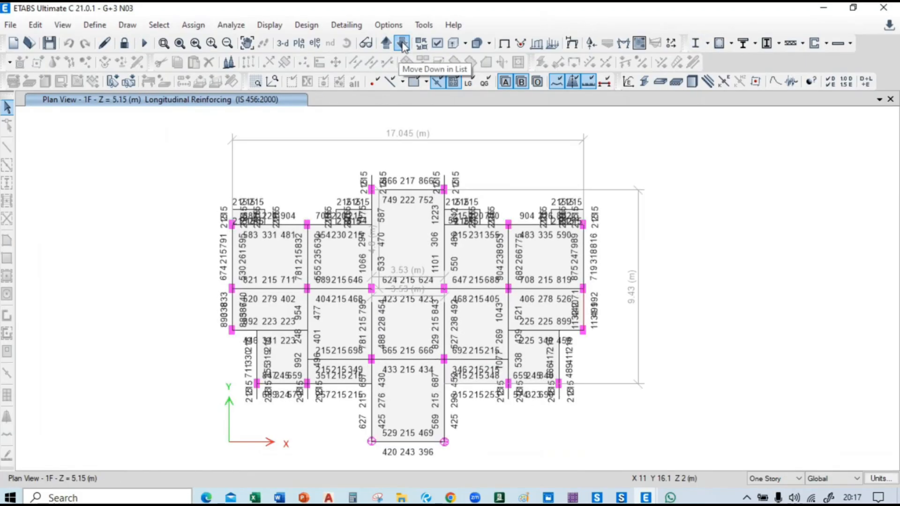
{"action": "left_click", "coordinate": [402, 44]}
{"action": "left_click", "coordinate": [385, 43]}
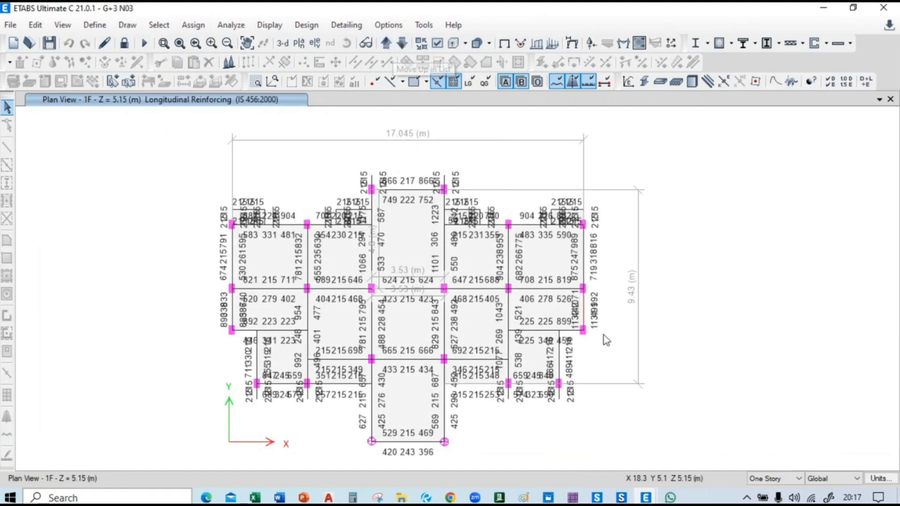
Inspect the load-combination design results of the red-flagged beam B75 on the 1F plan and close them.
{"action": "right_click", "coordinate": [583, 303]}
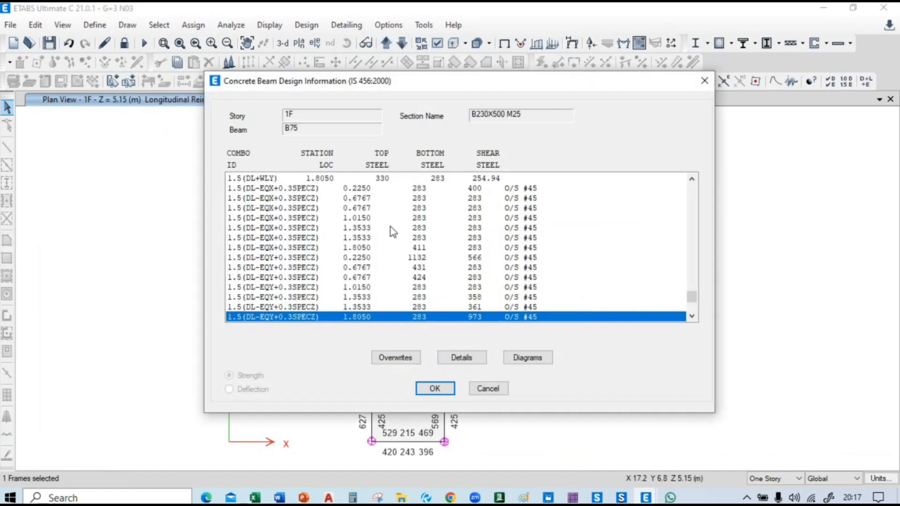
{"action": "scroll", "coordinate": [390, 227], "scroll_direction": "down", "scroll_amount": 2}
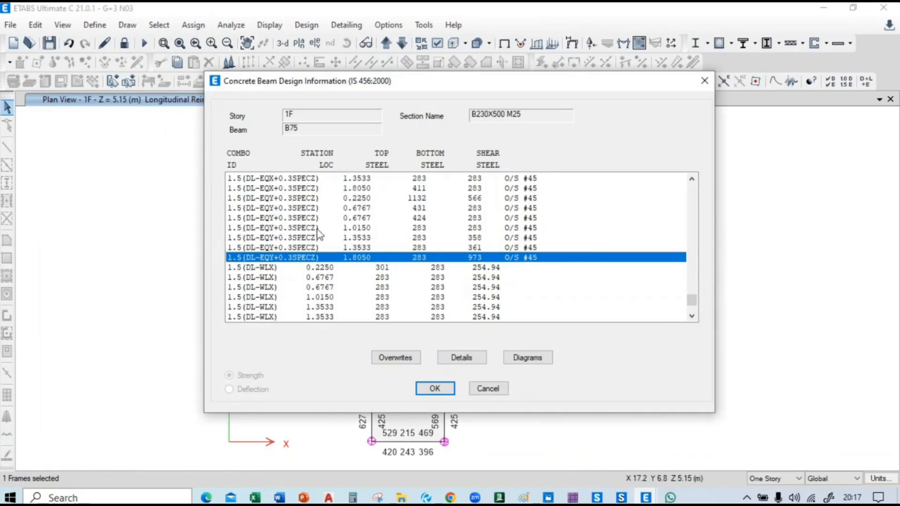
{"action": "scroll", "coordinate": [573, 258], "scroll_direction": "up", "scroll_amount": 1}
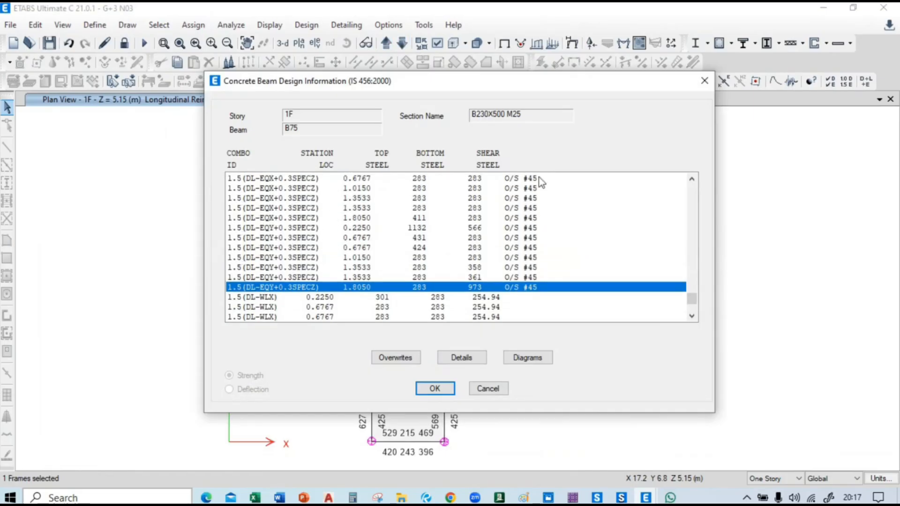
{"action": "left_click", "coordinate": [488, 389]}
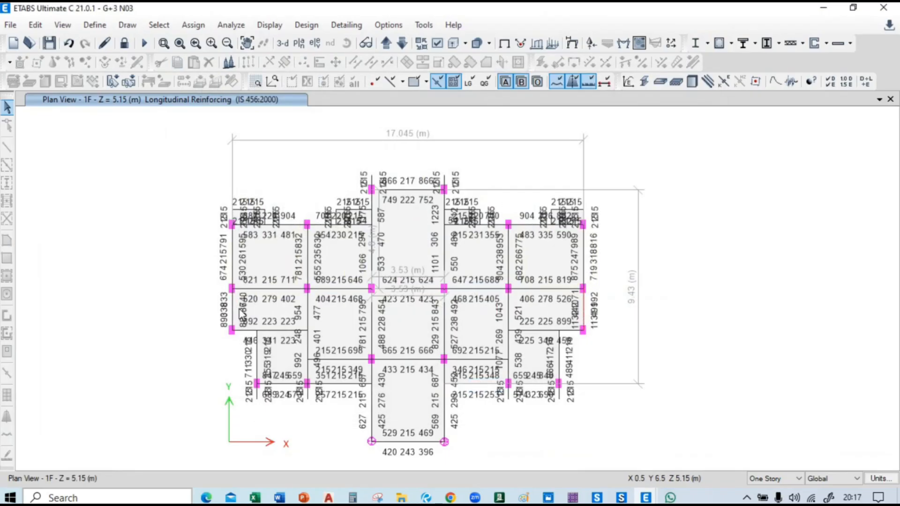
Unlock the model for editing, deleting the current analysis results.
{"action": "left_click", "coordinate": [584, 308]}
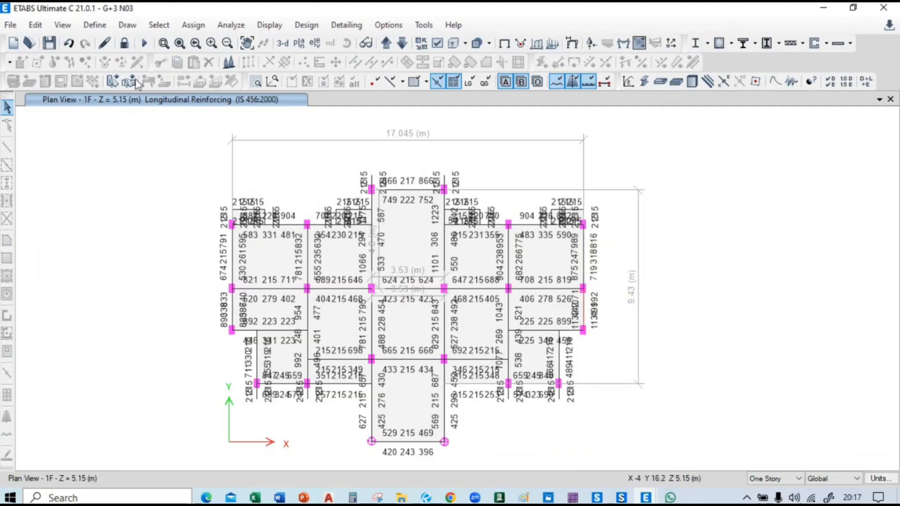
{"action": "left_click", "coordinate": [124, 43]}
{"action": "left_click", "coordinate": [468, 301]}
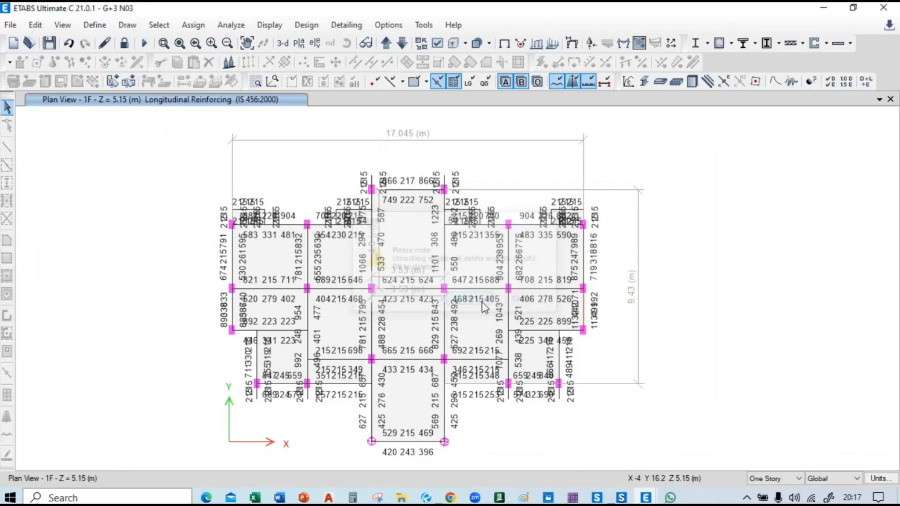
Inspect the section and property modifier assignments of edge beam B75 on the 1F plan.
{"action": "right_click", "coordinate": [585, 310]}
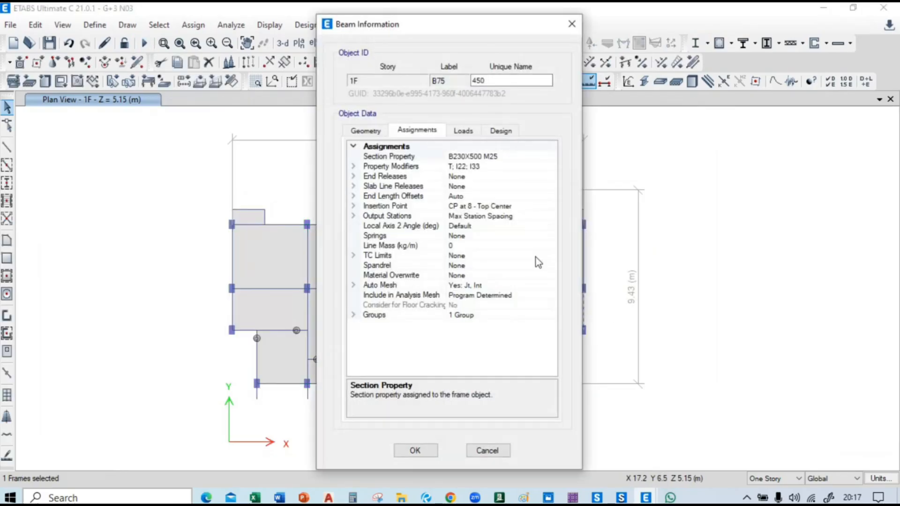
{"action": "left_click", "coordinate": [353, 167]}
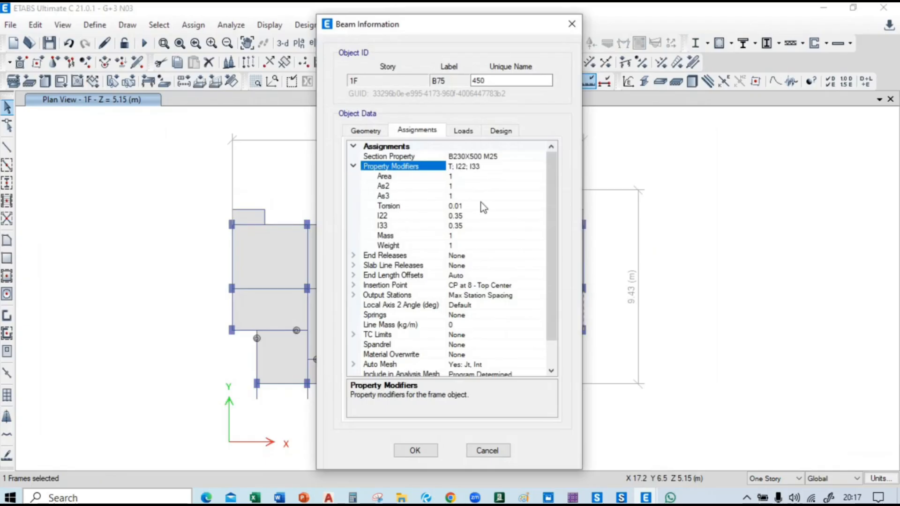
{"action": "scroll", "coordinate": [483, 213], "scroll_direction": "down", "scroll_amount": 1}
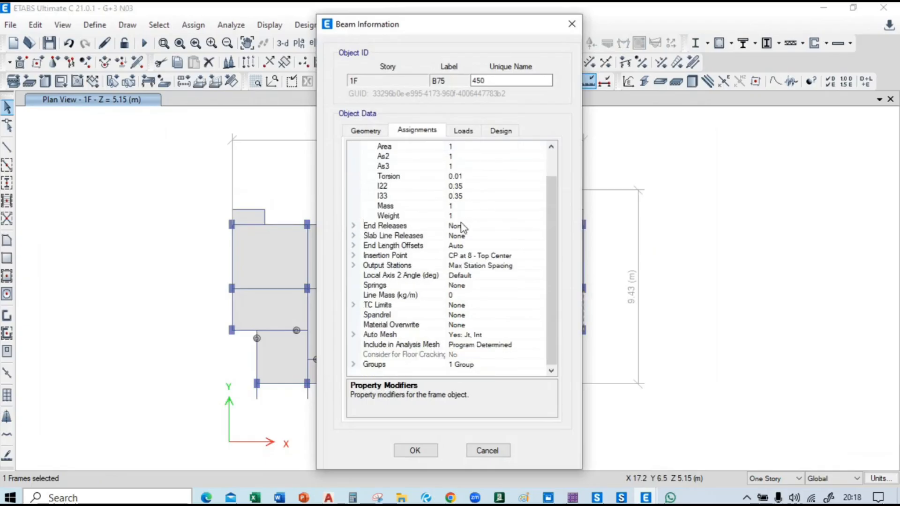
{"action": "left_click", "coordinate": [569, 29]}
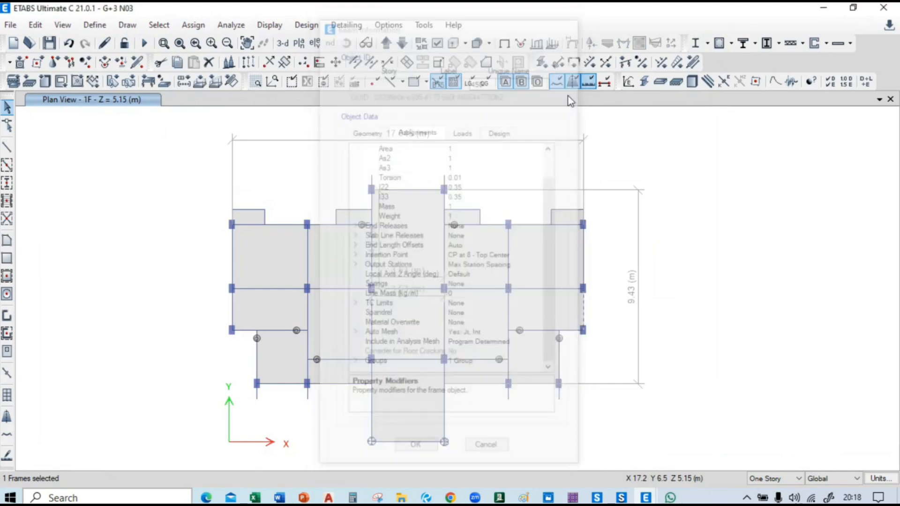
Examine how beam B75 connects to the columns at its two ends on the 1F plan.
{"action": "scroll", "coordinate": [592, 321], "scroll_direction": "up", "scroll_amount": 3}
{"action": "scroll", "coordinate": [571, 279], "scroll_direction": "up", "scroll_amount": 2}
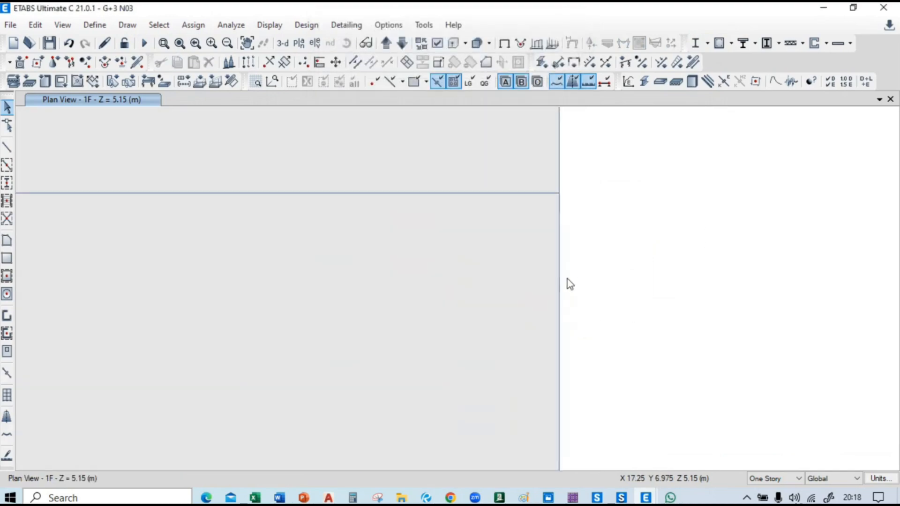
{"action": "left_click", "coordinate": [564, 224]}
{"action": "scroll", "coordinate": [591, 212], "scroll_direction": "up", "scroll_amount": 5}
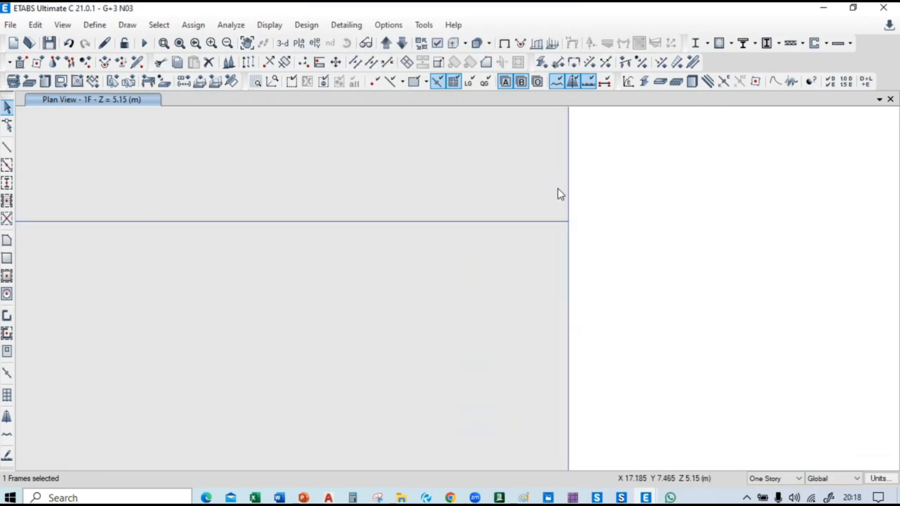
{"action": "scroll", "coordinate": [592, 212], "scroll_direction": "down", "scroll_amount": 3}
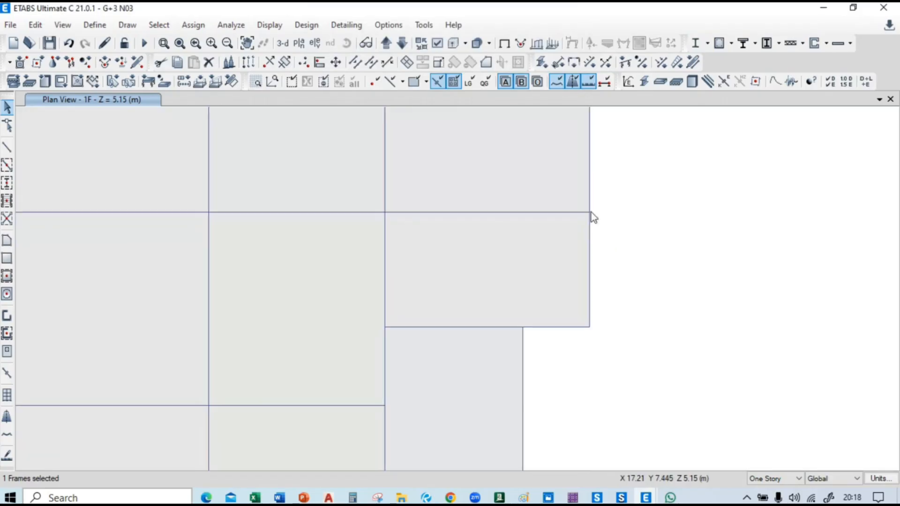
{"action": "scroll", "coordinate": [605, 293], "scroll_direction": "up", "scroll_amount": 3}
{"action": "scroll", "coordinate": [603, 311], "scroll_direction": "down", "scroll_amount": 3}
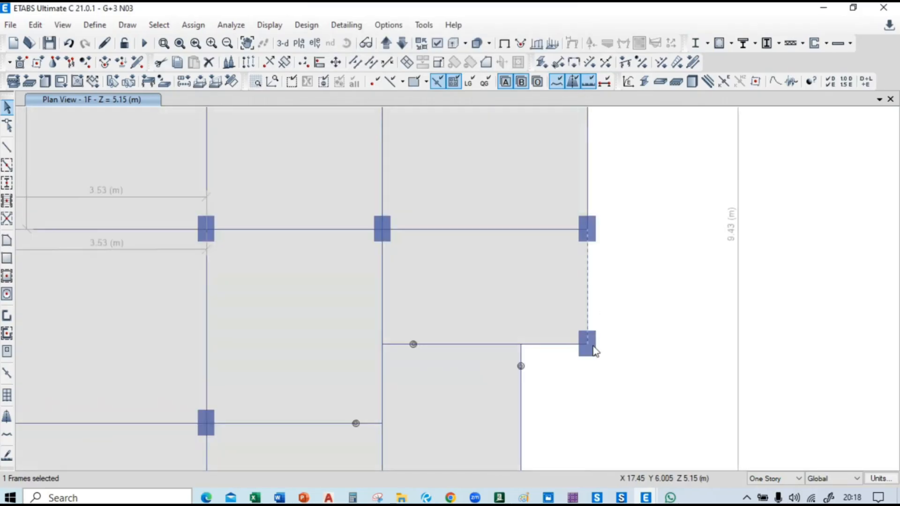
{"action": "scroll", "coordinate": [588, 347], "scroll_direction": "up", "scroll_amount": 6}
{"action": "key", "text": "Escape"}
{"action": "scroll", "coordinate": [618, 322], "scroll_direction": "down", "scroll_amount": 5}
{"action": "scroll", "coordinate": [617, 322], "scroll_direction": "down", "scroll_amount": 2}
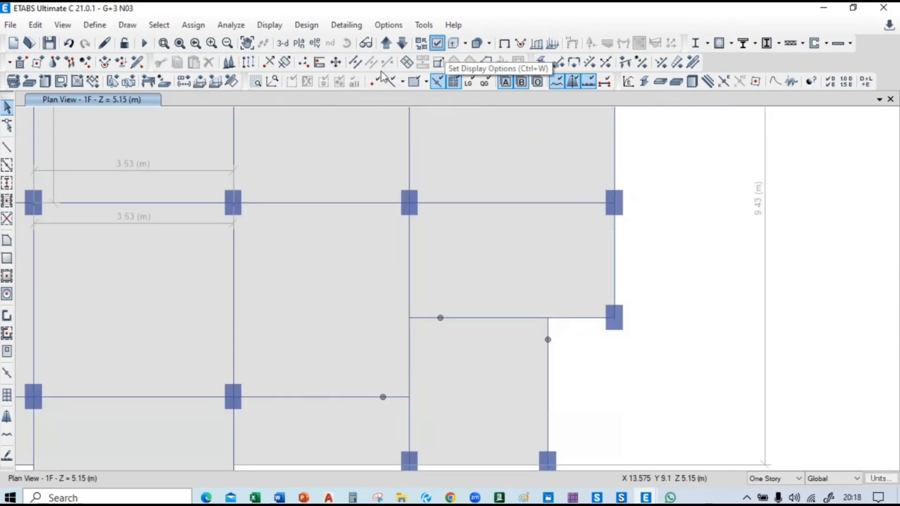
Make the joint objects visible in the view by turning off their Invisible display option.
{"action": "left_click", "coordinate": [437, 43]}
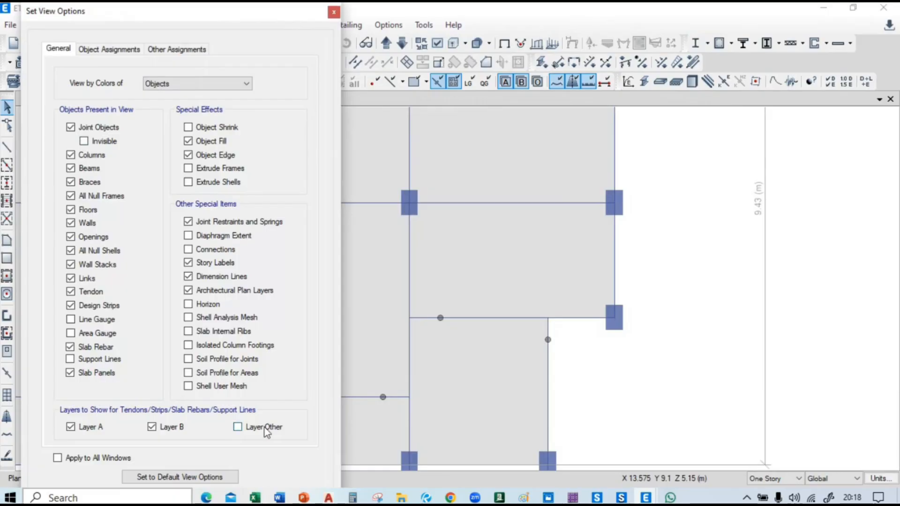
{"action": "key", "text": "Tab"}
{"action": "key", "text": "Tab"}
{"action": "key", "text": "Tab"}
{"action": "key", "text": "Tab"}
{"action": "key", "text": "Tab"}
{"action": "key", "text": "Tab"}
{"action": "key", "text": "Tab"}
{"action": "key", "text": "Tab"}
{"action": "key", "text": "Tab"}
{"action": "key", "text": "Tab"}
{"action": "key", "text": "Tab"}
{"action": "key", "text": "Tab"}
{"action": "key", "text": "Tab"}
{"action": "key", "text": "Tab"}
{"action": "key", "text": "Tab"}
{"action": "key", "text": "Tab"}
{"action": "key", "text": "Tab"}
{"action": "key", "text": "Tab"}
{"action": "key", "text": "Tab"}
{"action": "key", "text": "Tab"}
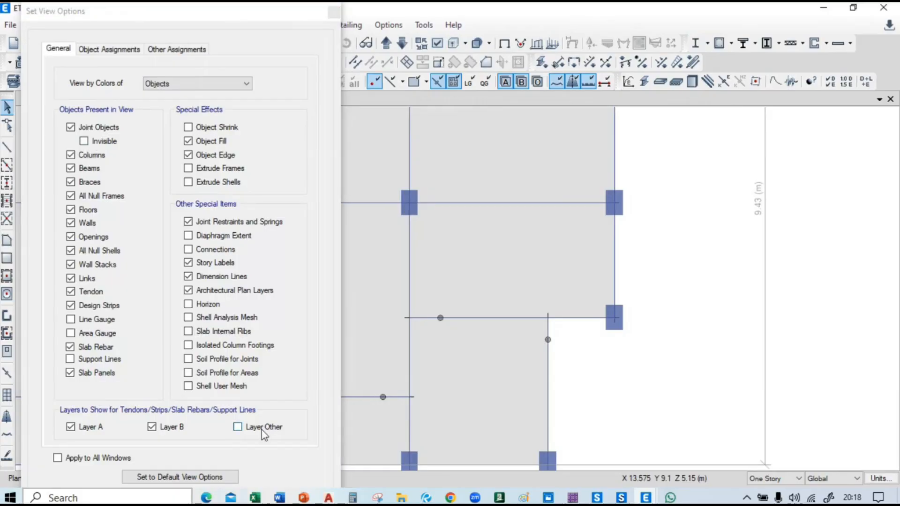
{"action": "left_click", "coordinate": [332, 16]}
Check the joint at the upper end of beam B75 for proper connectivity, selecting the joint together with its column.
{"action": "scroll", "coordinate": [636, 196], "scroll_direction": "up", "scroll_amount": 5}
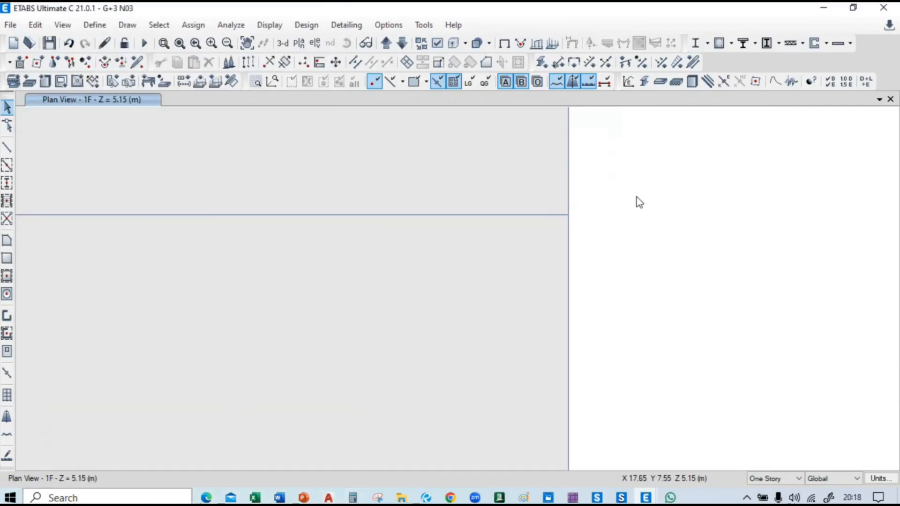
{"action": "scroll", "coordinate": [567, 214], "scroll_direction": "up", "scroll_amount": 8}
{"action": "scroll", "coordinate": [580, 231], "scroll_direction": "up", "scroll_amount": 3}
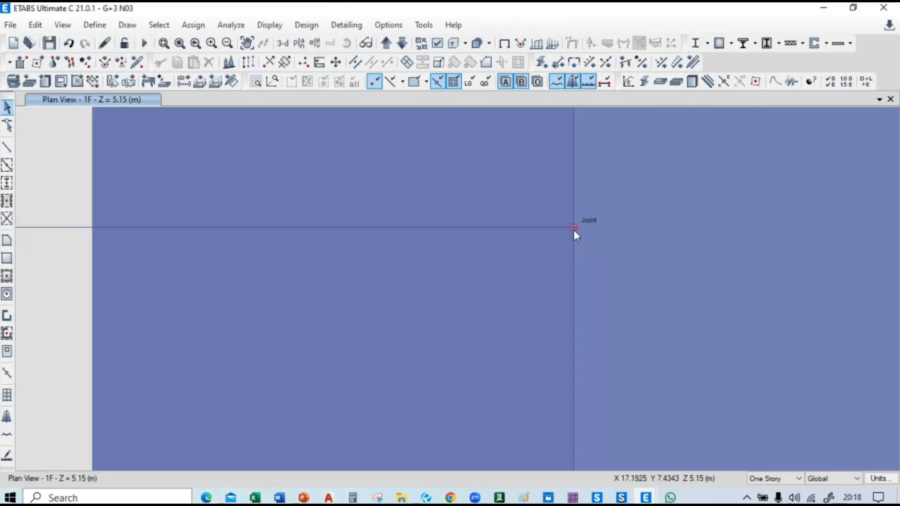
{"action": "scroll", "coordinate": [561, 269], "scroll_direction": "down", "scroll_amount": 3}
{"action": "scroll", "coordinate": [560, 268], "scroll_direction": "down", "scroll_amount": 3}
{"action": "left_click_drag", "start_coordinate": [532, 209], "coordinate": [604, 328]}
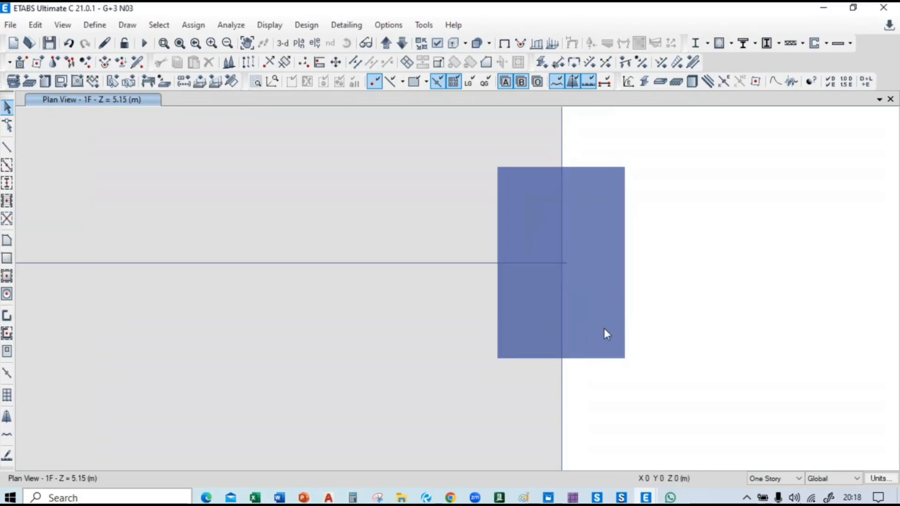
{"action": "scroll", "coordinate": [569, 272], "scroll_direction": "up", "scroll_amount": 5}
{"action": "scroll", "coordinate": [547, 238], "scroll_direction": "down", "scroll_amount": 2}
{"action": "scroll", "coordinate": [534, 245], "scroll_direction": "up", "scroll_amount": 3}
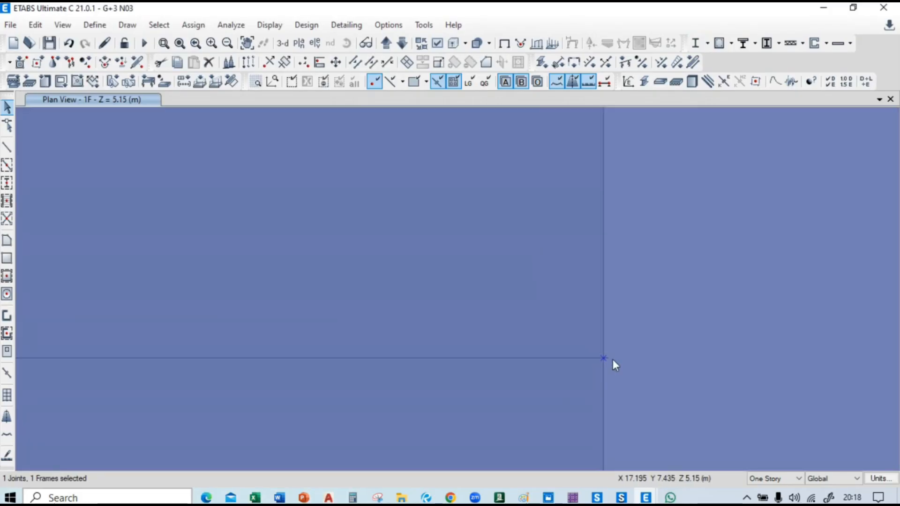
{"action": "scroll", "coordinate": [613, 359], "scroll_direction": "down", "scroll_amount": 3}
{"action": "scroll", "coordinate": [618, 353], "scroll_direction": "up", "scroll_amount": 3}
{"action": "scroll", "coordinate": [615, 347], "scroll_direction": "down", "scroll_amount": 3}
{"action": "scroll", "coordinate": [614, 331], "scroll_direction": "down", "scroll_amount": 3}
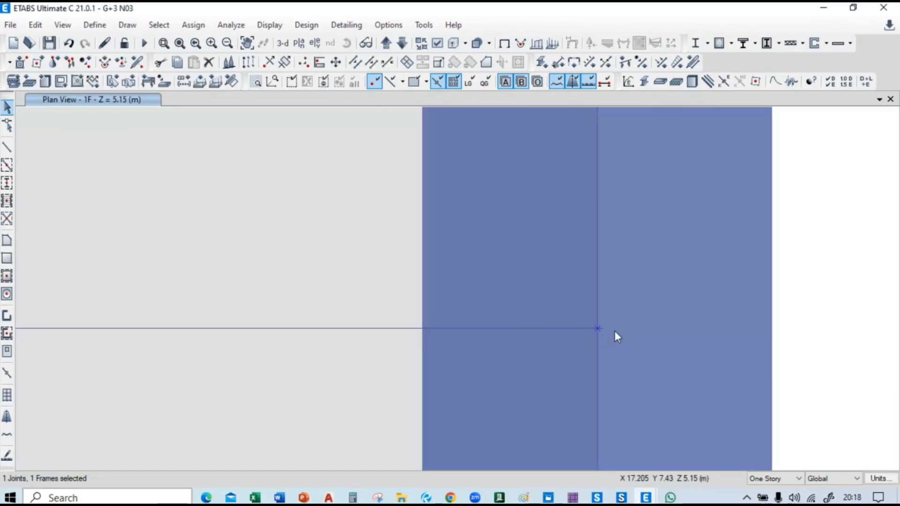
{"action": "scroll", "coordinate": [624, 375], "scroll_direction": "up", "scroll_amount": 3}
{"action": "scroll", "coordinate": [600, 356], "scroll_direction": "down", "scroll_amount": 2}
Check the corner joint at the lower end of beam B75 for connectivity, selecting the joint and its column.
{"action": "scroll", "coordinate": [524, 326], "scroll_direction": "up", "scroll_amount": 5}
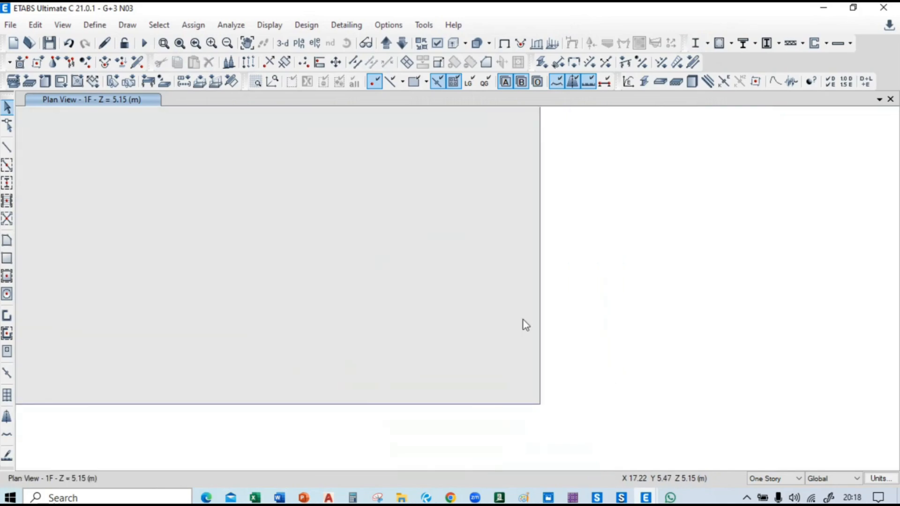
{"action": "left_click_drag", "start_coordinate": [480, 204], "coordinate": [622, 400]}
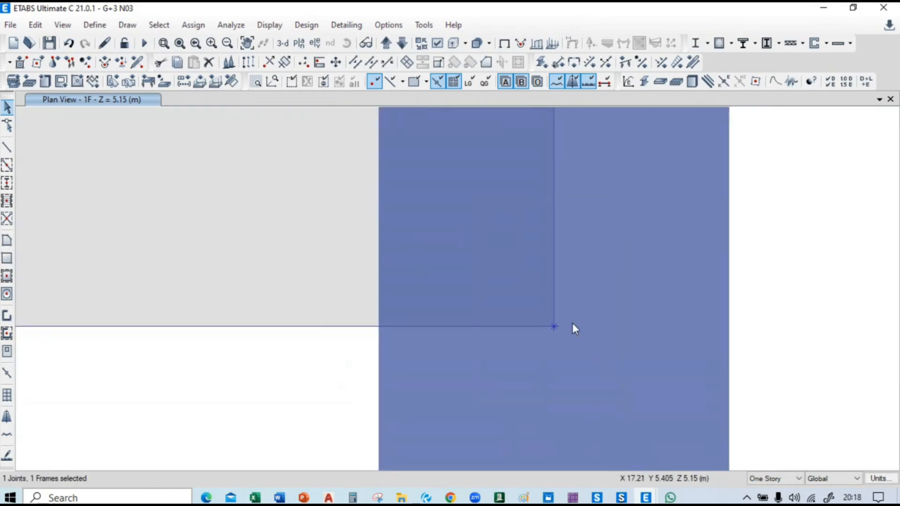
{"action": "scroll", "coordinate": [572, 322], "scroll_direction": "up", "scroll_amount": 3}
{"action": "scroll", "coordinate": [383, 351], "scroll_direction": "up", "scroll_amount": 3}
{"action": "scroll", "coordinate": [469, 370], "scroll_direction": "down", "scroll_amount": 2}
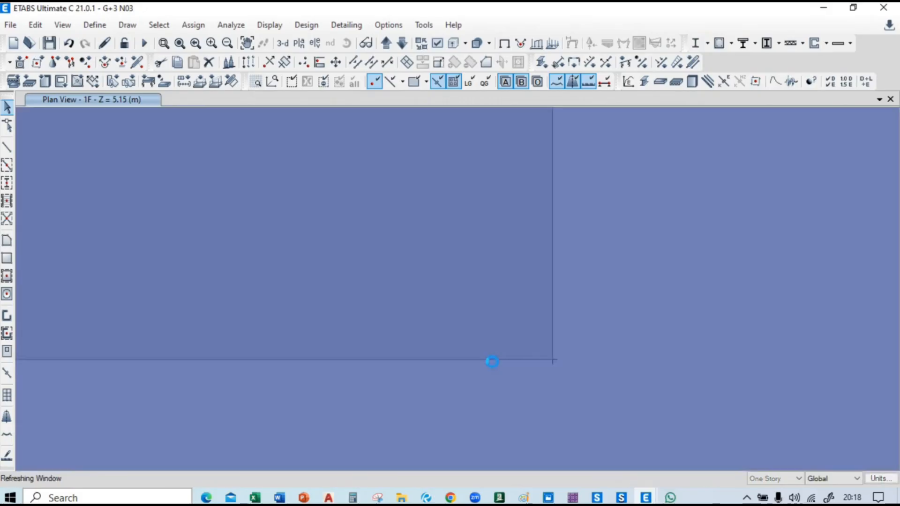
{"action": "scroll", "coordinate": [492, 361], "scroll_direction": "up", "scroll_amount": 2}
{"action": "scroll", "coordinate": [795, 351], "scroll_direction": "up", "scroll_amount": 3}
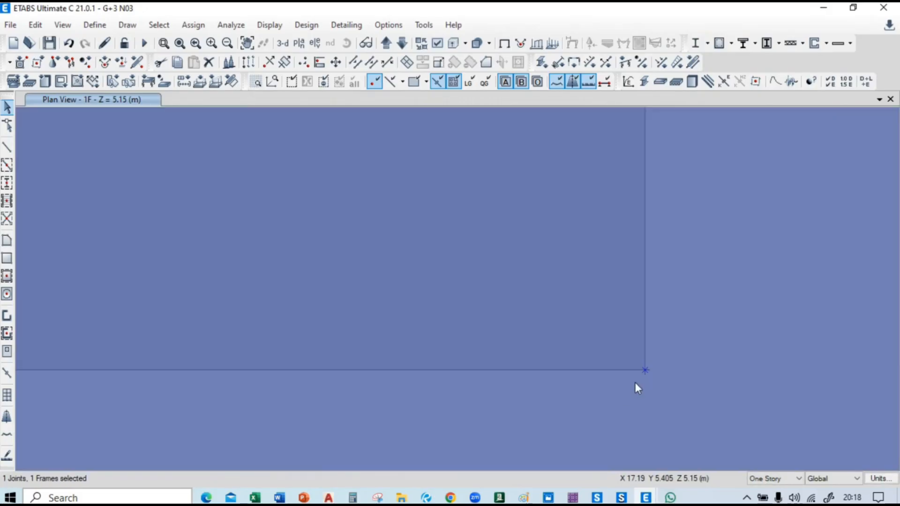
{"action": "scroll", "coordinate": [643, 378], "scroll_direction": "up", "scroll_amount": 3}
{"action": "scroll", "coordinate": [644, 379], "scroll_direction": "down", "scroll_amount": 5}
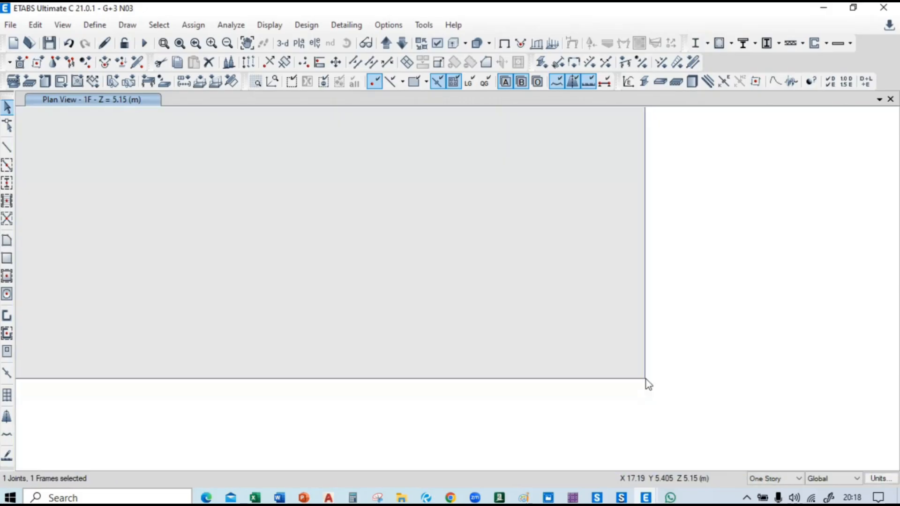
Review beam B75's property modifiers and end length offsets in its assignment information.
{"action": "left_click", "coordinate": [647, 324]}
{"action": "right_click", "coordinate": [646, 323]}
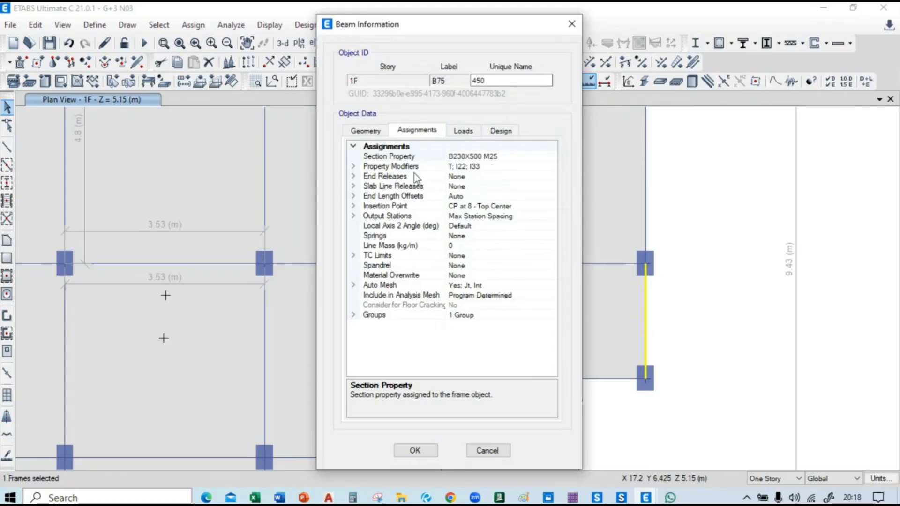
{"action": "left_click", "coordinate": [354, 167]}
{"action": "scroll", "coordinate": [371, 209], "scroll_direction": "down", "scroll_amount": 1}
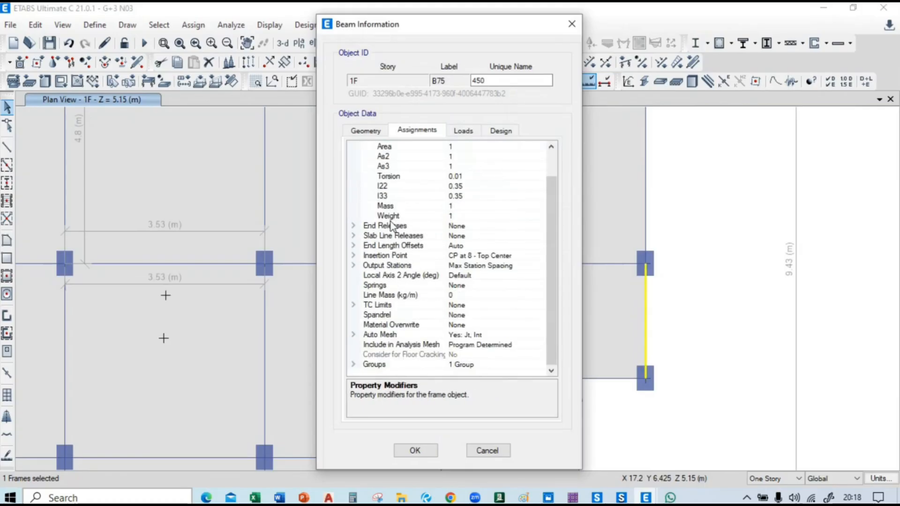
{"action": "left_click", "coordinate": [353, 246]}
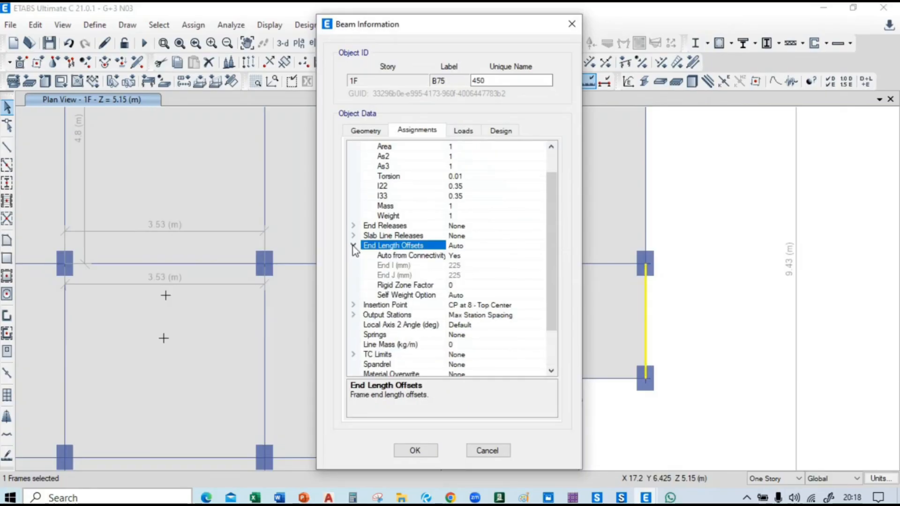
{"action": "left_click", "coordinate": [353, 246]}
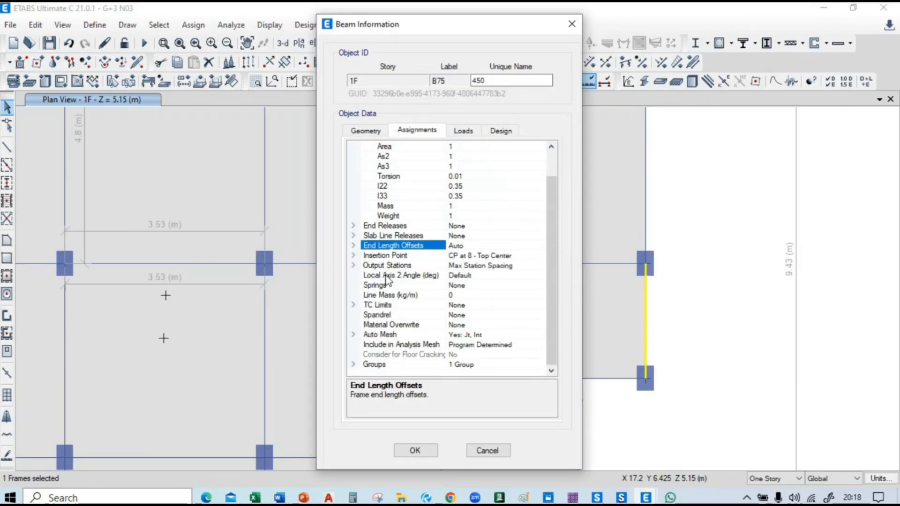
{"action": "left_click", "coordinate": [571, 23]}
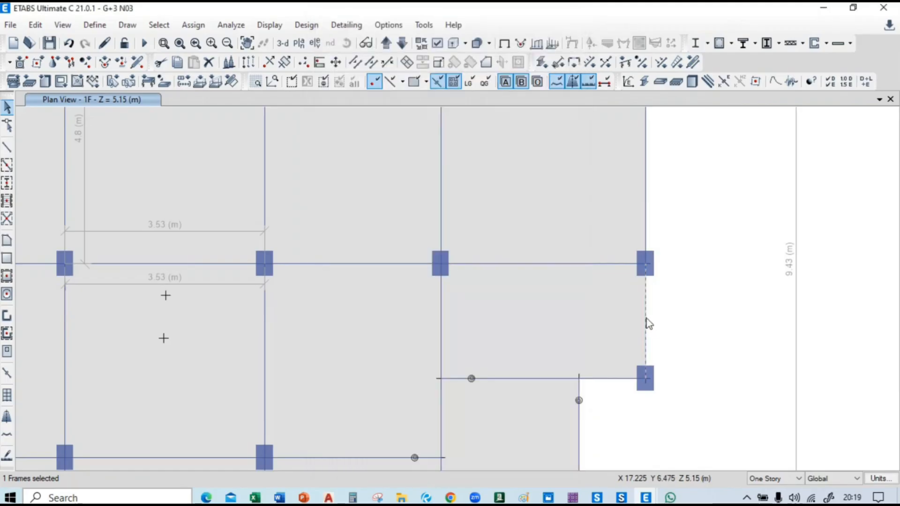
Set similar-story selection to All Stories and select beam B75 and its mirrored counterpart on the opposite building edge.
{"action": "scroll", "coordinate": [664, 315], "scroll_direction": "down", "scroll_amount": 4}
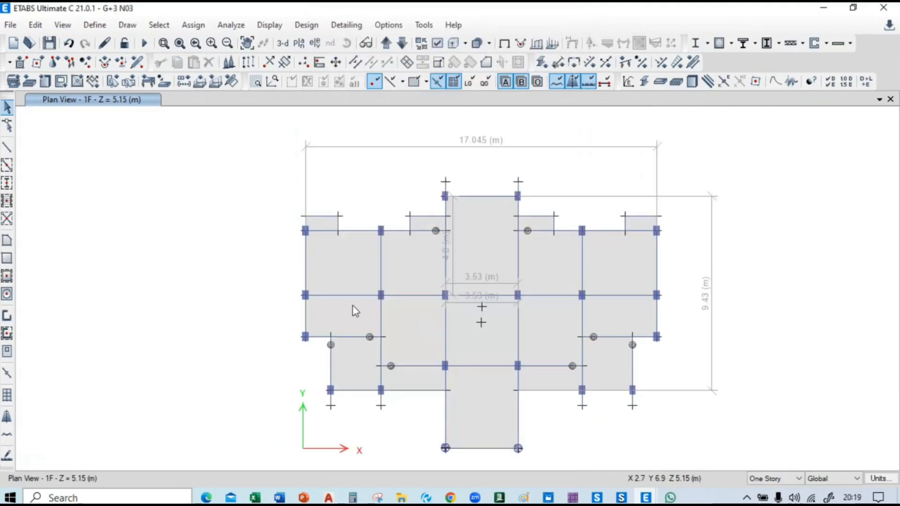
{"action": "left_click", "coordinate": [305, 317]}
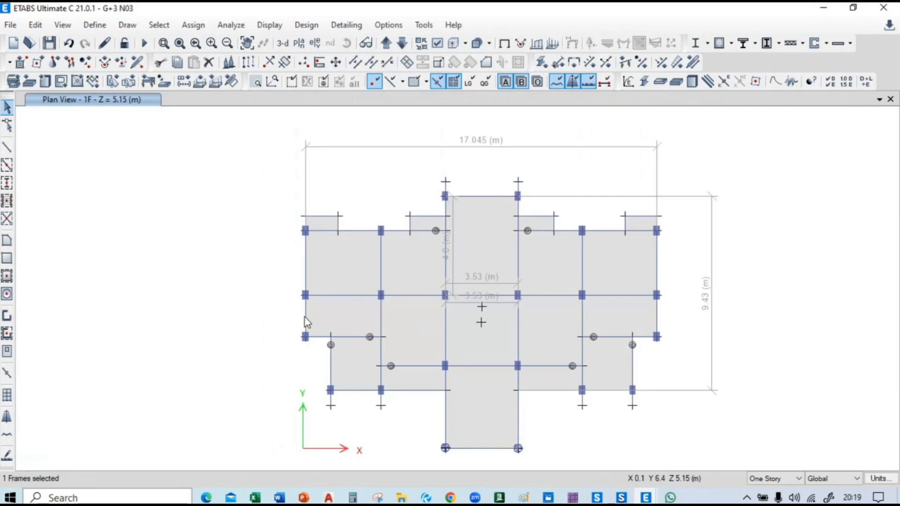
{"action": "left_click", "coordinate": [305, 317]}
{"action": "left_click", "coordinate": [656, 321]}
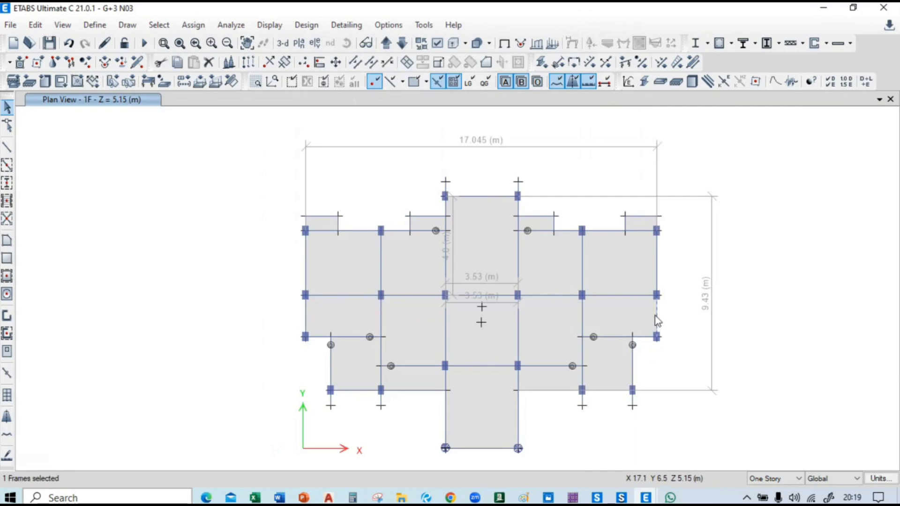
{"action": "left_click", "coordinate": [658, 321]}
{"action": "left_click", "coordinate": [769, 479]}
{"action": "left_click", "coordinate": [765, 458]}
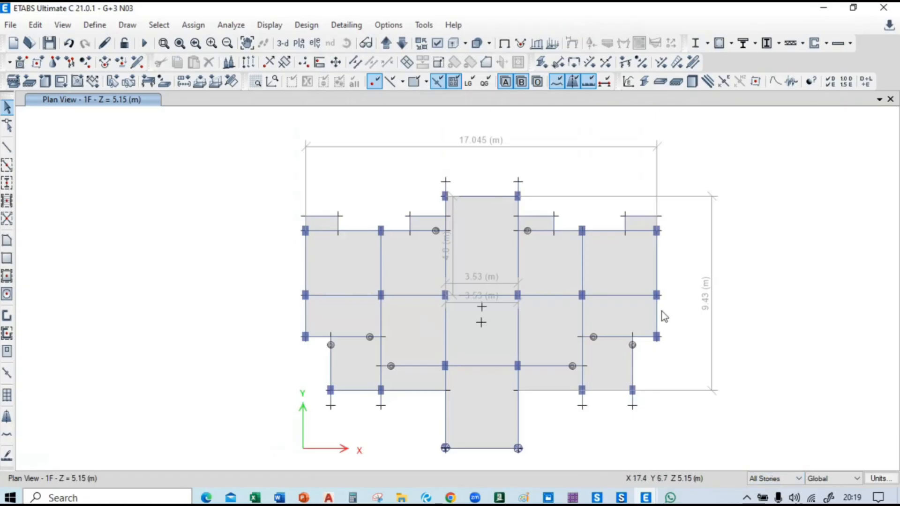
{"action": "left_click", "coordinate": [658, 316]}
{"action": "left_click", "coordinate": [306, 313]}
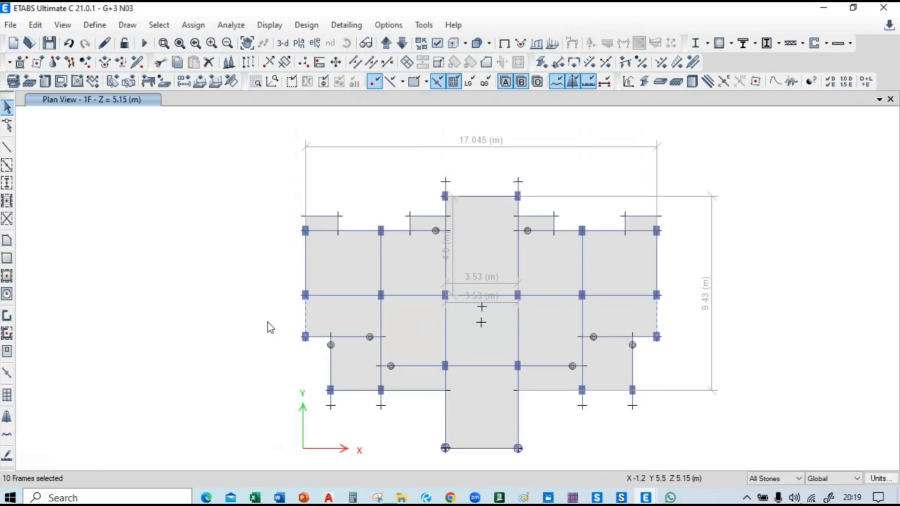
Assign the B 230X450 M25 section to the selected edge beams and clear the section labels from the plan.
{"action": "left_click", "coordinate": [193, 25]}
{"action": "mouse_move", "coordinate": [225, 60]}
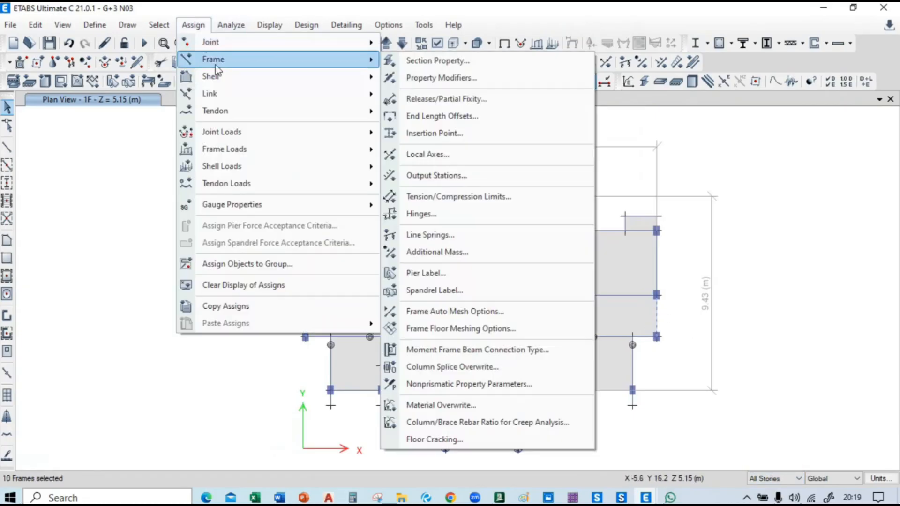
{"action": "left_click", "coordinate": [398, 62]}
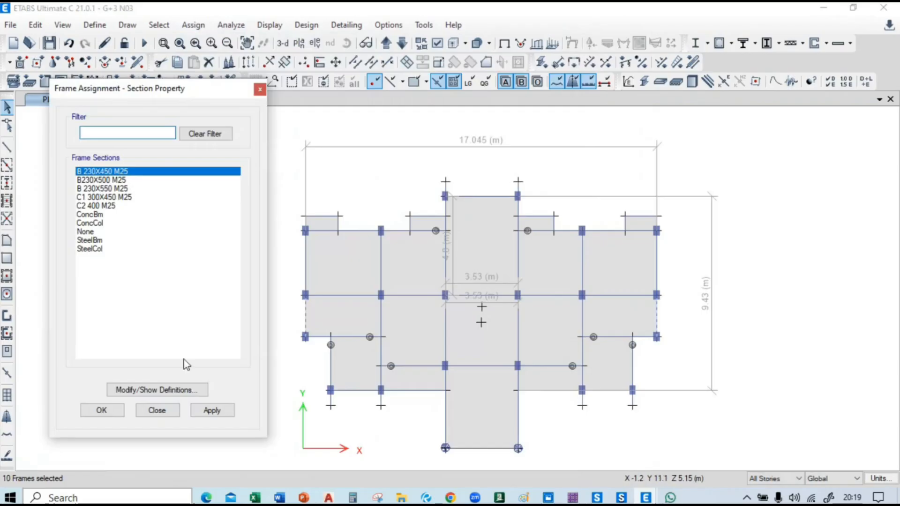
{"action": "left_click", "coordinate": [211, 411]}
{"action": "left_click", "coordinate": [101, 411]}
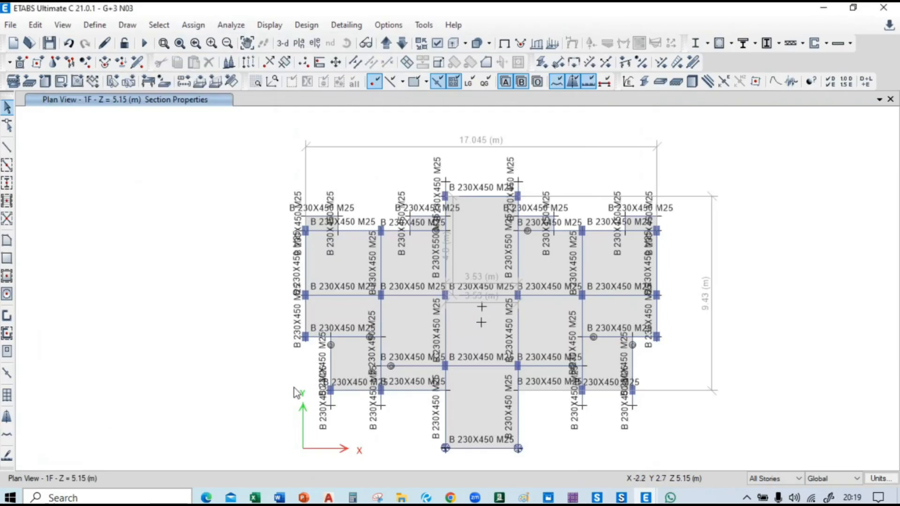
{"action": "left_click", "coordinate": [504, 43]}
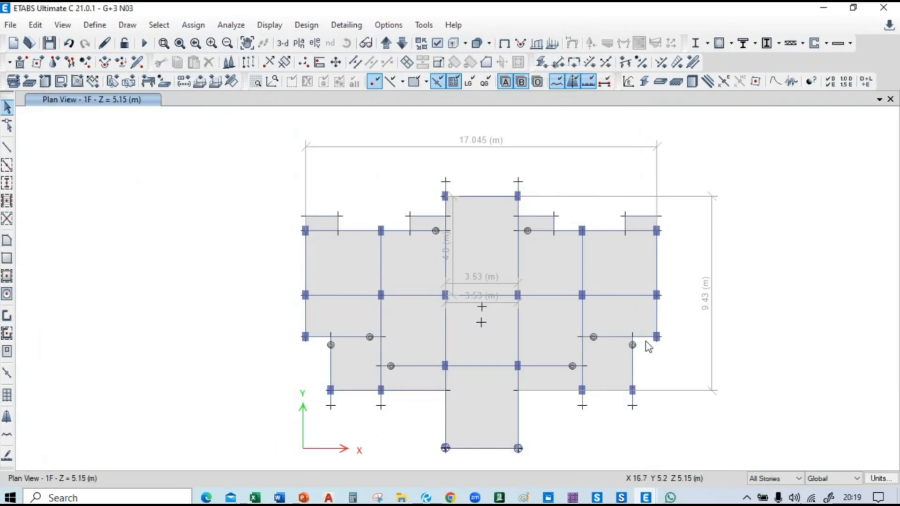
Inspect the beam-column joints along the building's edge on the 1F plan and review the revised edge beam's assignments.
{"action": "scroll", "coordinate": [649, 346], "scroll_direction": "up", "scroll_amount": 3}
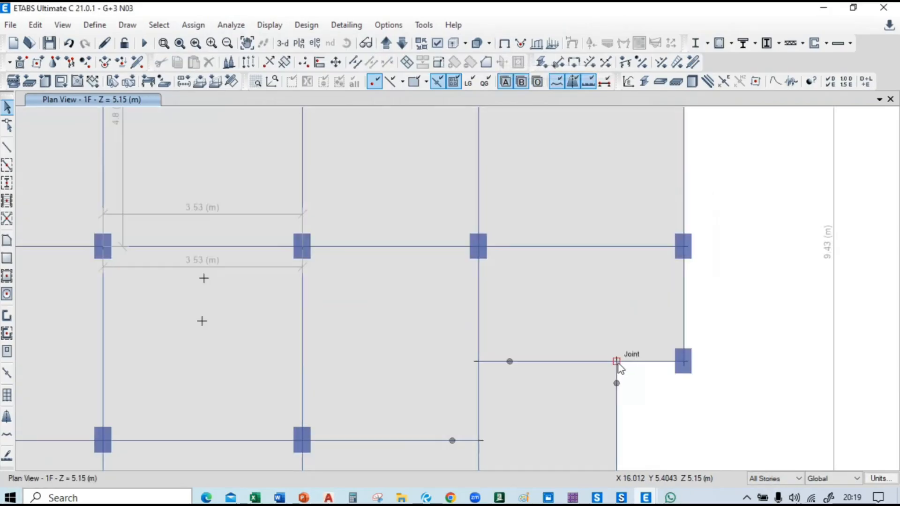
{"action": "middle_click_drag", "start_coordinate": [703, 213], "coordinate": [703, 364]}
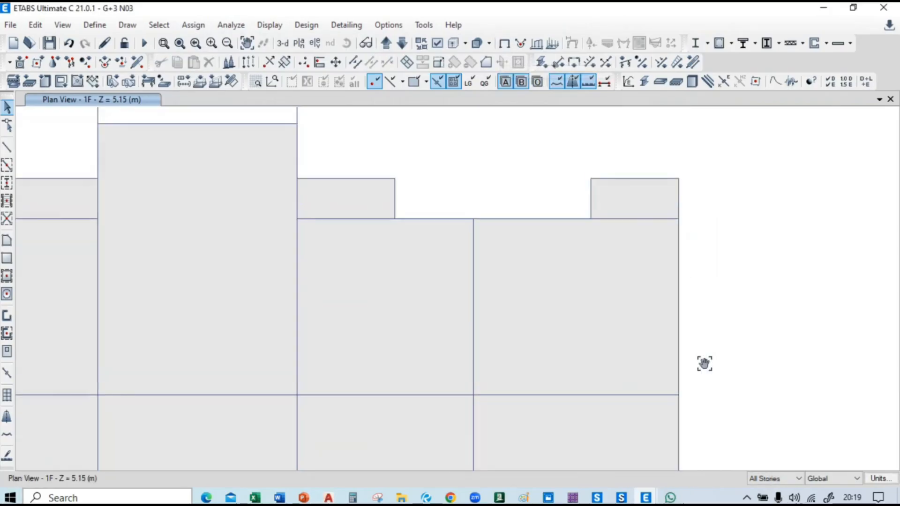
{"action": "scroll", "coordinate": [680, 218], "scroll_direction": "up", "scroll_amount": 6}
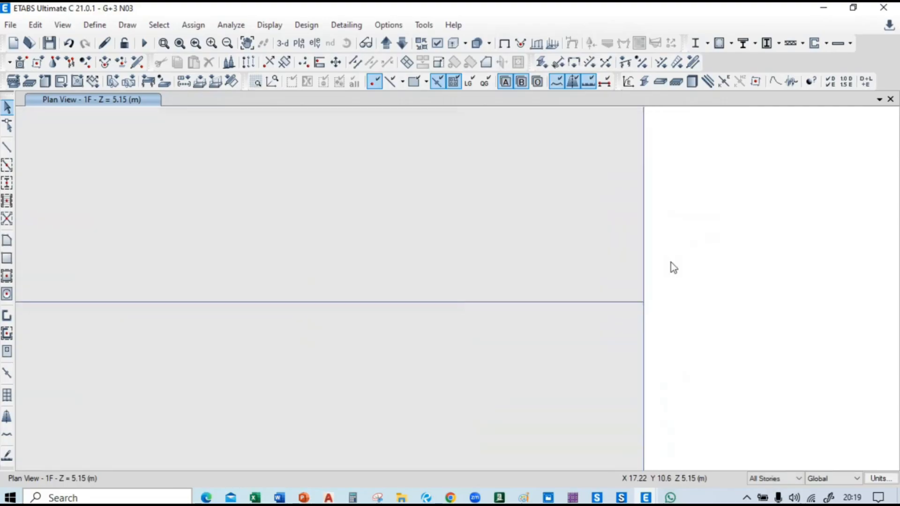
{"action": "scroll", "coordinate": [646, 311], "scroll_direction": "down", "scroll_amount": 10}
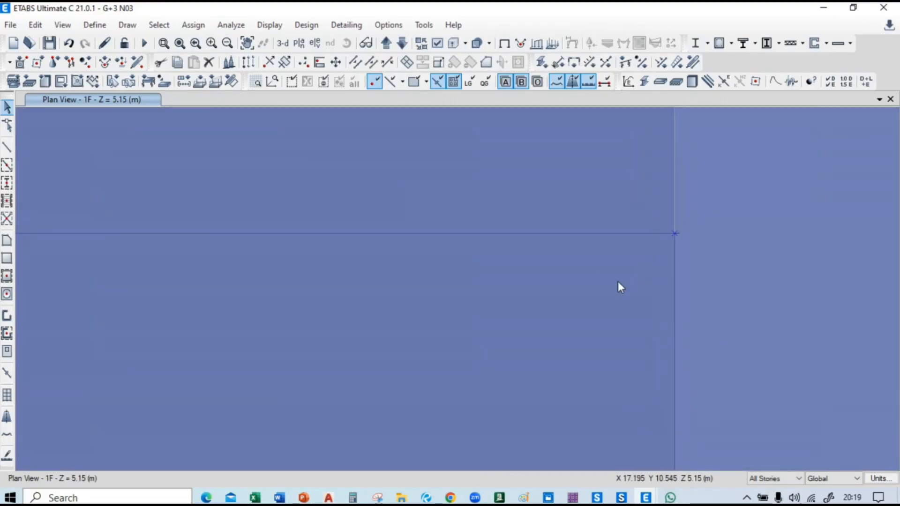
{"action": "scroll", "coordinate": [608, 272], "scroll_direction": "down", "scroll_amount": 2}
{"action": "scroll", "coordinate": [604, 309], "scroll_direction": "up", "scroll_amount": 4}
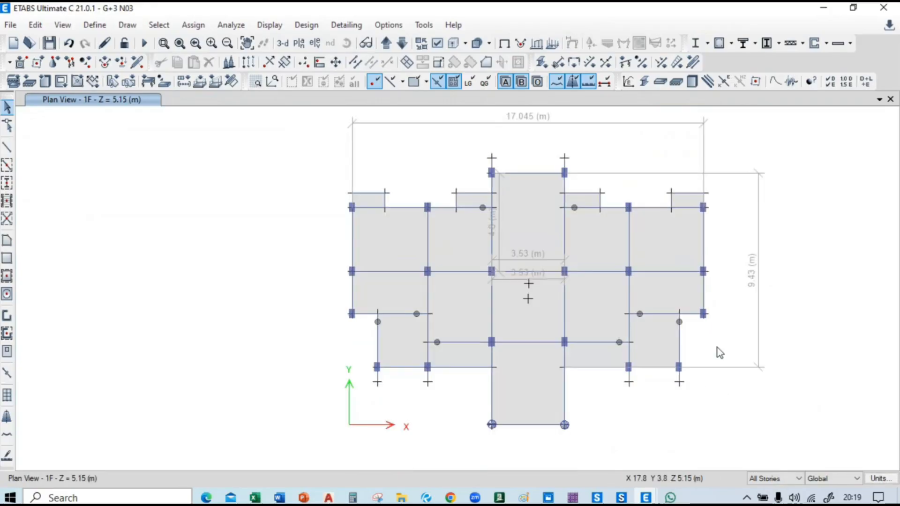
{"action": "left_click", "coordinate": [704, 300]}
{"action": "right_click", "coordinate": [705, 300]}
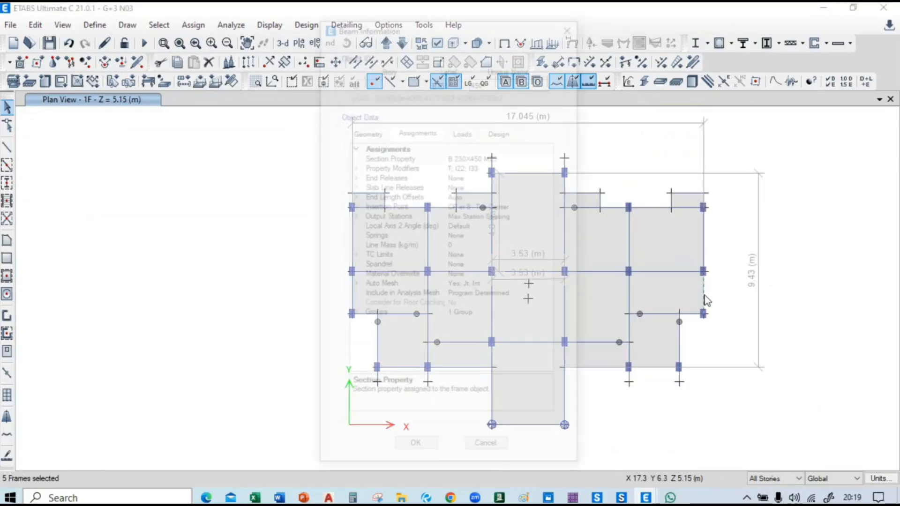
{"action": "key", "text": "Escape"}
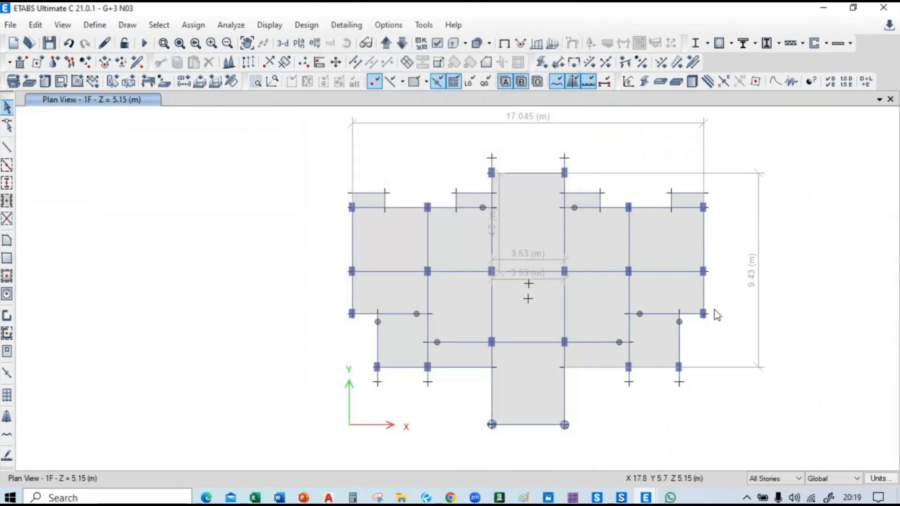
Inspect the lower part of the frame in 3D and check the restraints of two base joints under the edge columns.
{"action": "left_click", "coordinate": [283, 44]}
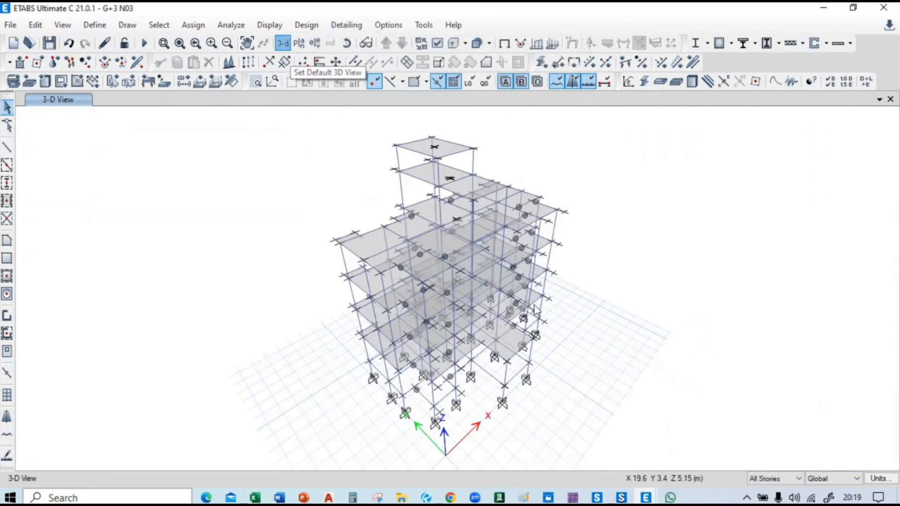
{"action": "left_click", "coordinate": [346, 43]}
{"action": "left_click_drag", "start_coordinate": [575, 329], "coordinate": [575, 453]}
{"action": "scroll", "coordinate": [565, 409], "scroll_direction": "up", "scroll_amount": 3}
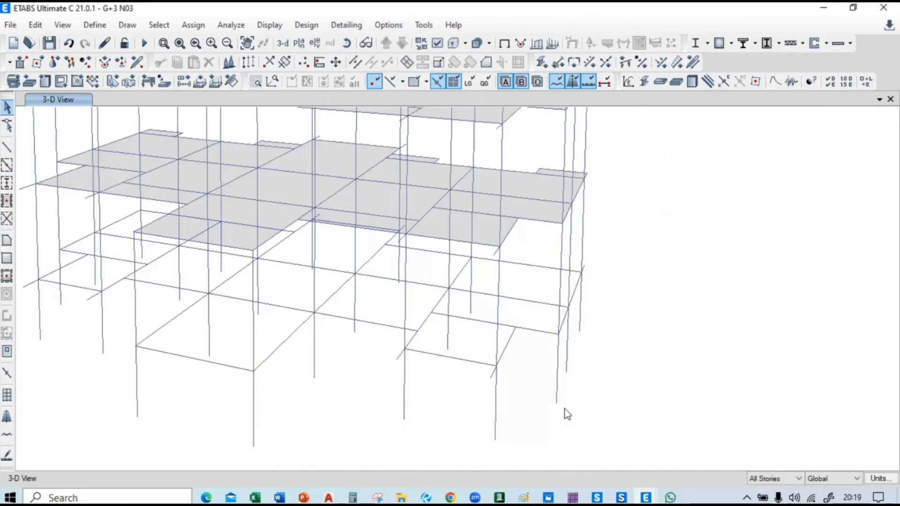
{"action": "right_click", "coordinate": [566, 374]}
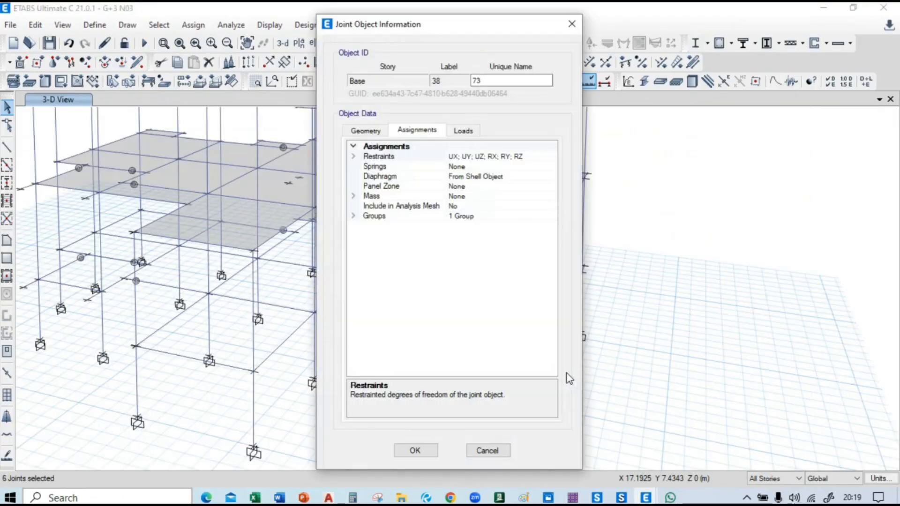
{"action": "key", "text": "Escape"}
{"action": "right_click", "coordinate": [558, 402]}
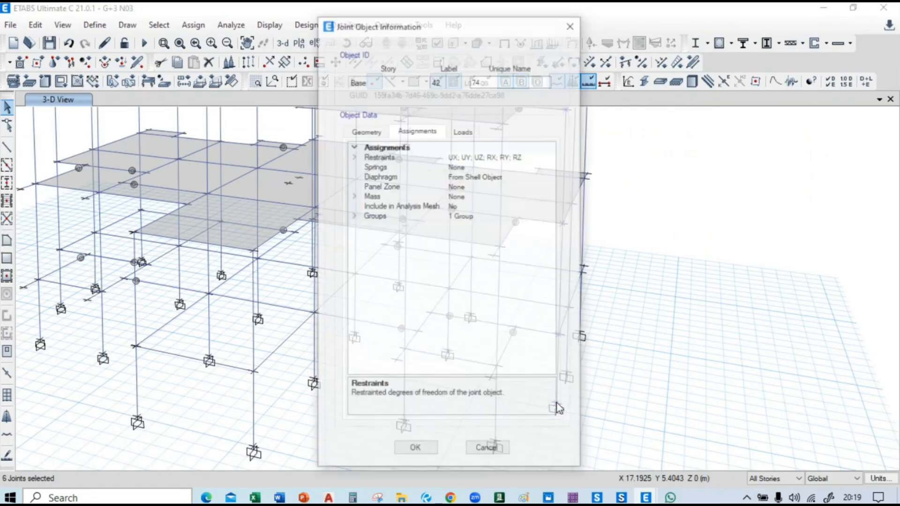
{"action": "key", "text": "Escape"}
{"action": "scroll", "coordinate": [583, 399], "scroll_direction": "down", "scroll_amount": 5}
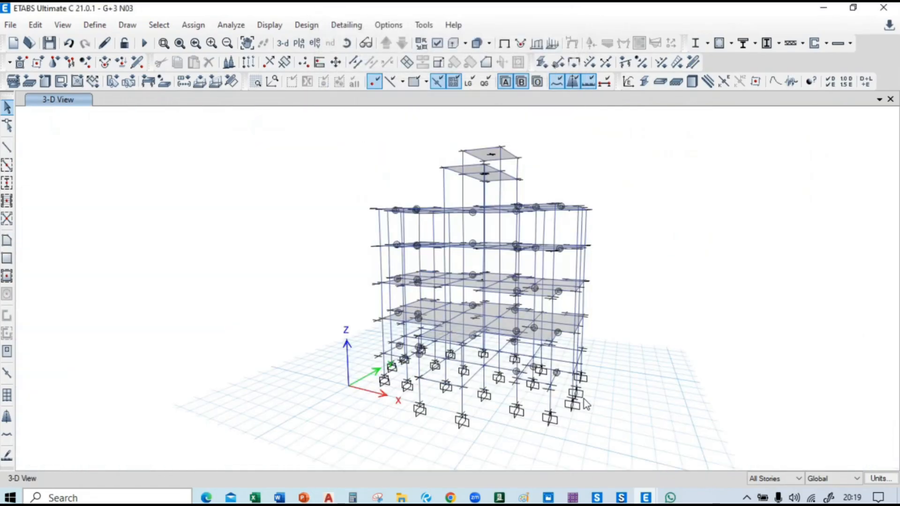
Rerun the structural analysis on the revised model and start the concrete frame design check.
{"action": "left_click", "coordinate": [347, 44]}
{"action": "left_click_drag", "start_coordinate": [326, 218], "coordinate": [459, 369]}
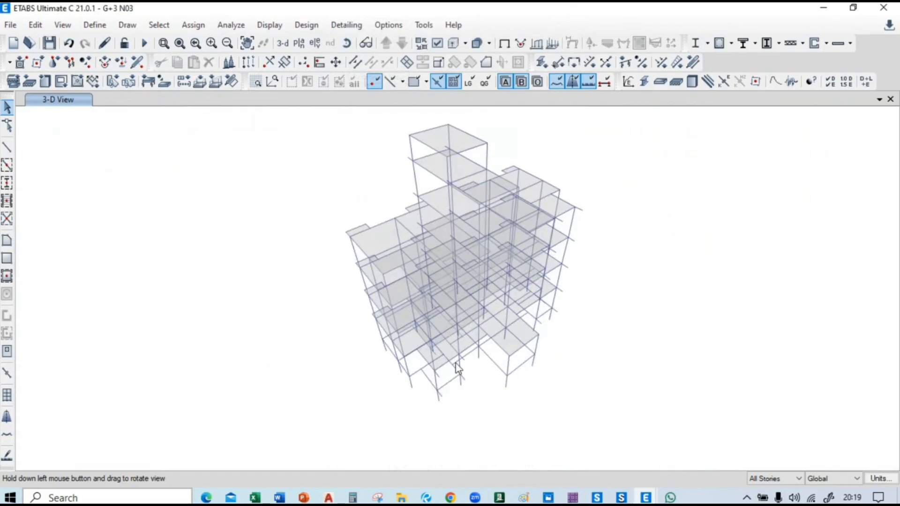
{"action": "left_click", "coordinate": [147, 43]}
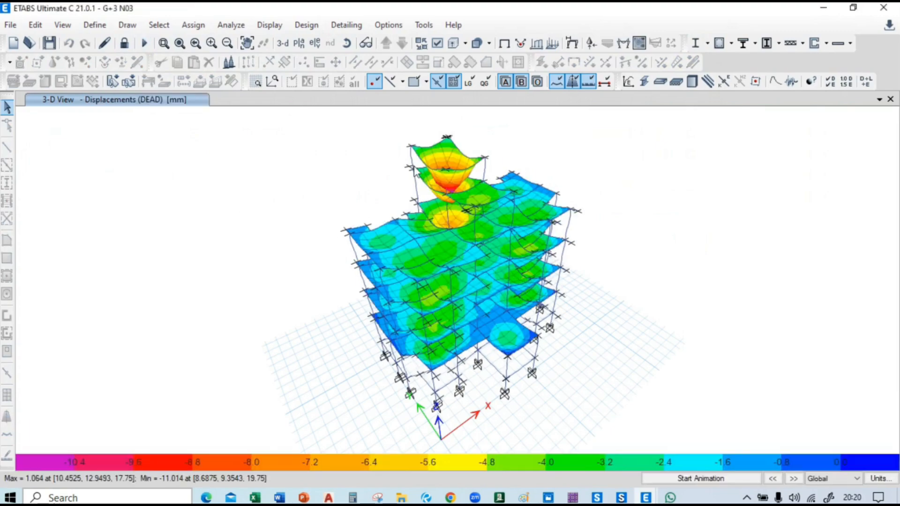
{"action": "left_click", "coordinate": [720, 82]}
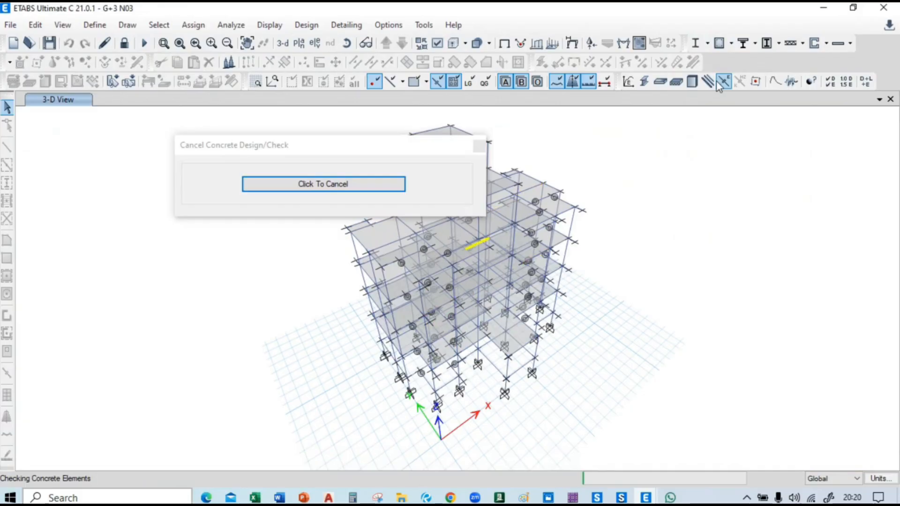
Open the recent workbook Complete Excel N02 in Excel while the concrete design check runs.
{"action": "left_click", "coordinate": [256, 498]}
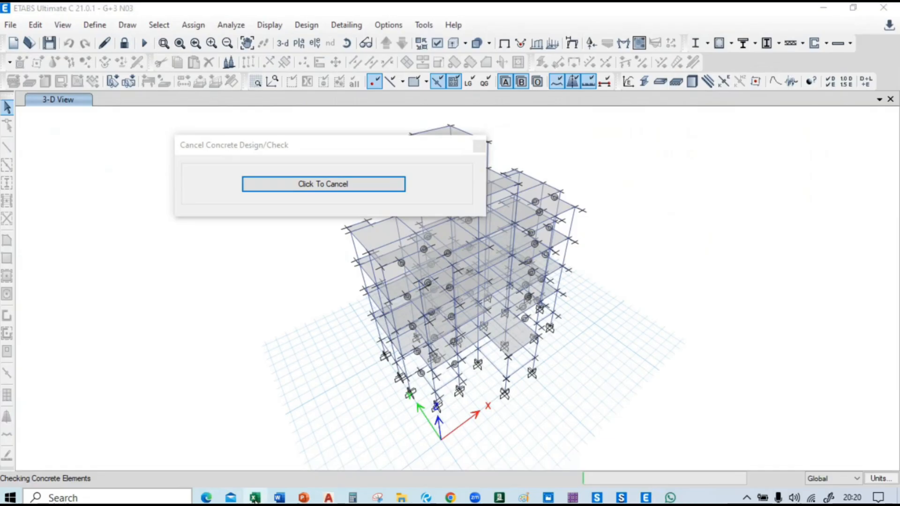
{"action": "right_click", "coordinate": [255, 498]}
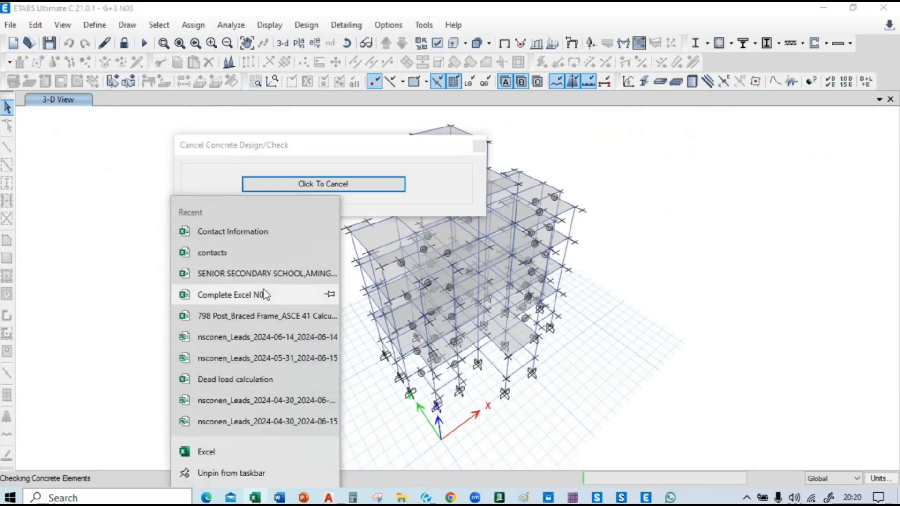
{"action": "left_click", "coordinate": [714, 305]}
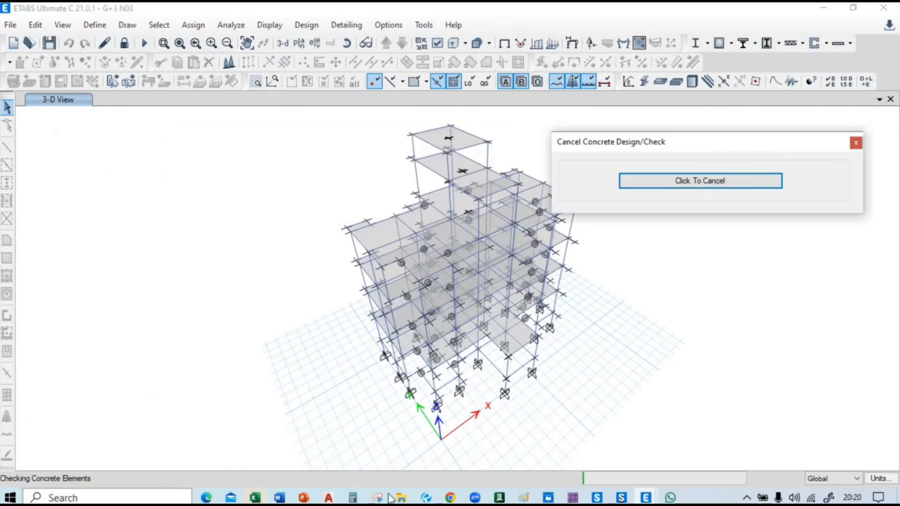
Switch to the browser, read the Stability Checks slide on matching base shear, and return to ETABS.
{"action": "mouse_move", "coordinate": [451, 498]}
{"action": "left_click", "coordinate": [389, 437]}
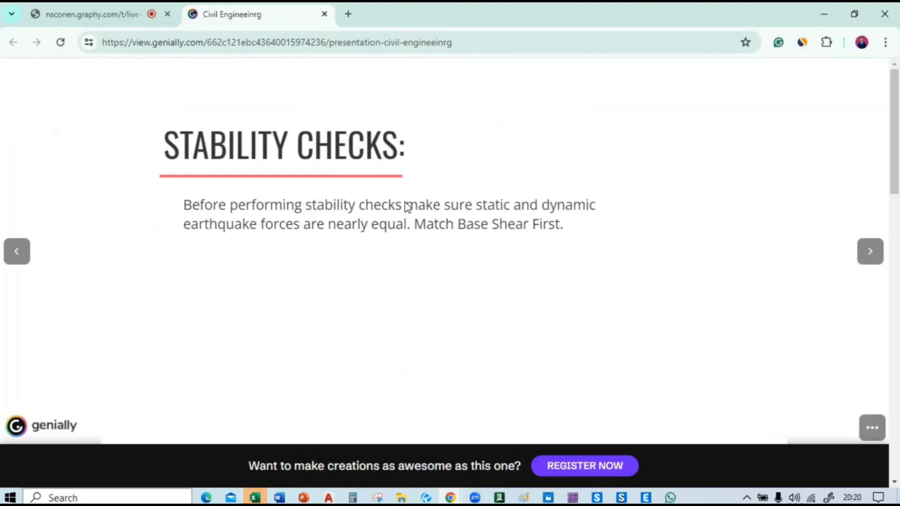
{"action": "key", "text": "alt+Tab"}
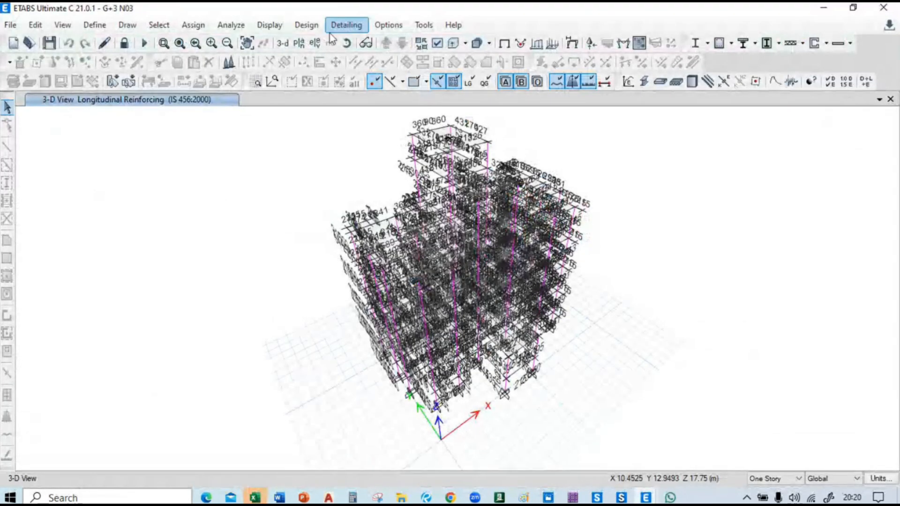
Review the IS 456:2000 longitudinal reinforcement in plan view from Plinth(GF) up to 2F.
{"action": "left_click", "coordinate": [299, 42]}
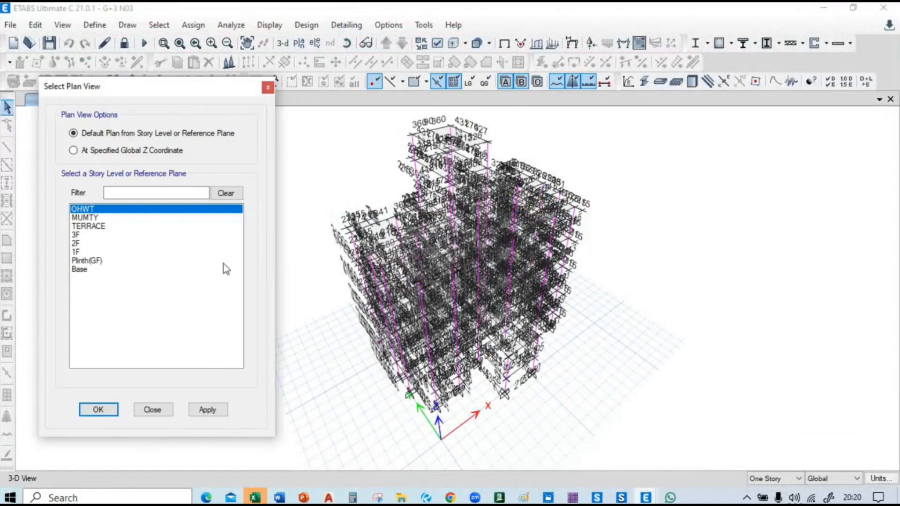
{"action": "left_click", "coordinate": [118, 254]}
{"action": "left_click", "coordinate": [128, 262]}
{"action": "left_click", "coordinate": [193, 411]}
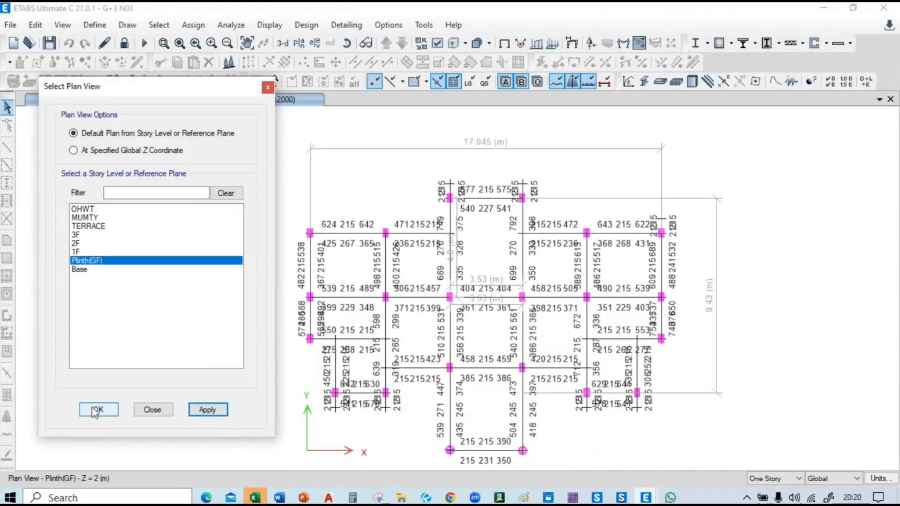
{"action": "left_click", "coordinate": [96, 411]}
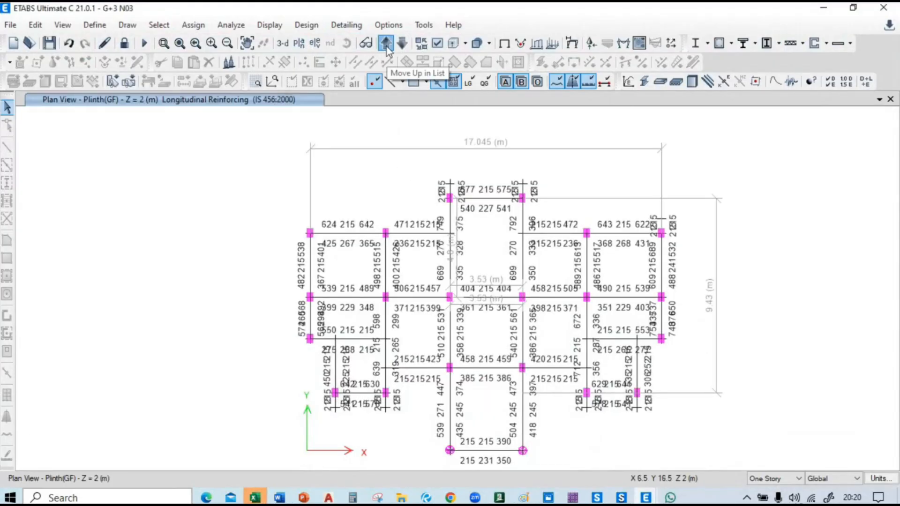
{"action": "left_click", "coordinate": [387, 47]}
{"action": "left_click", "coordinate": [387, 47]}
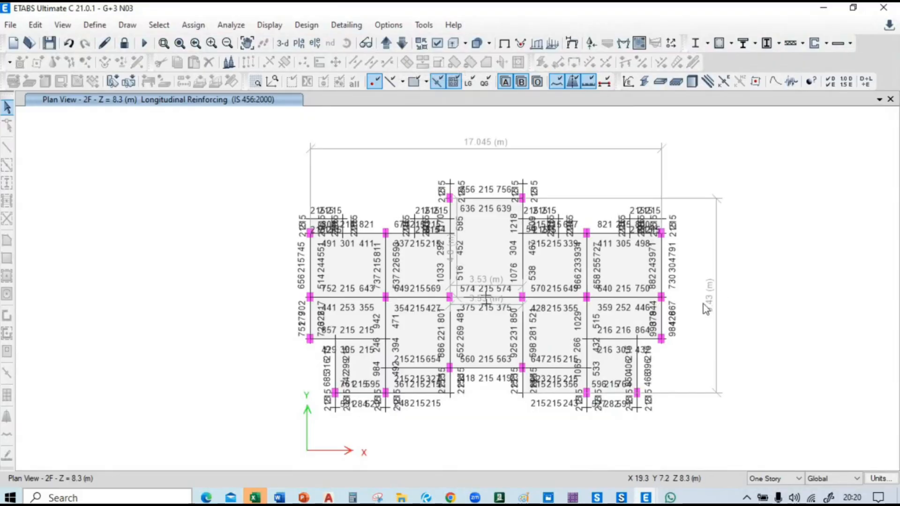
Verify whether all concrete members passed the design check, without selecting any failed frames.
{"action": "left_click", "coordinate": [731, 43]}
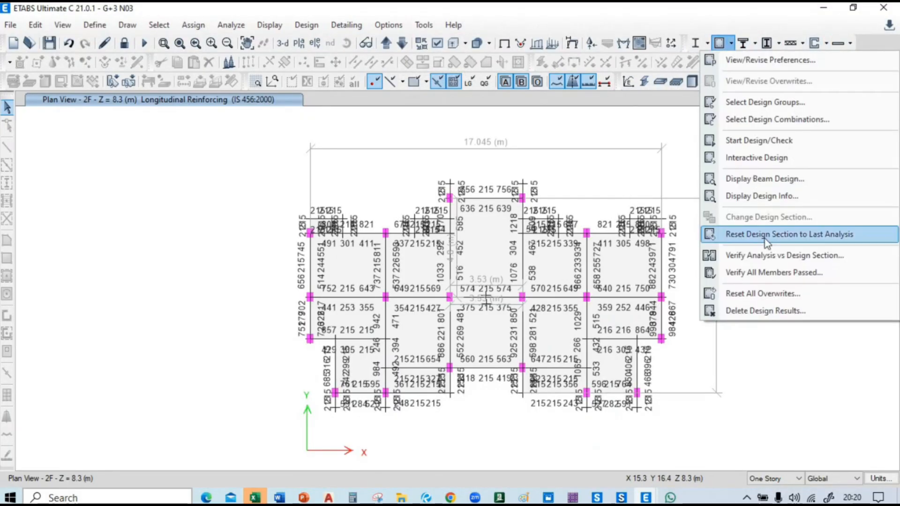
{"action": "left_click", "coordinate": [774, 273]}
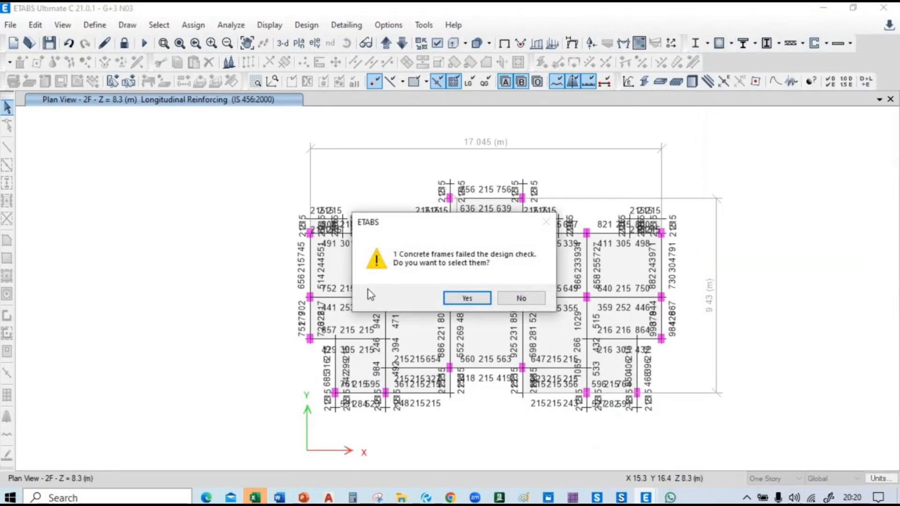
{"action": "left_click", "coordinate": [520, 298]}
Switch to the Complete Excel N02 workbook and find the Scale Factor table on the NSCONEN sheet.
{"action": "mouse_move", "coordinate": [255, 498]}
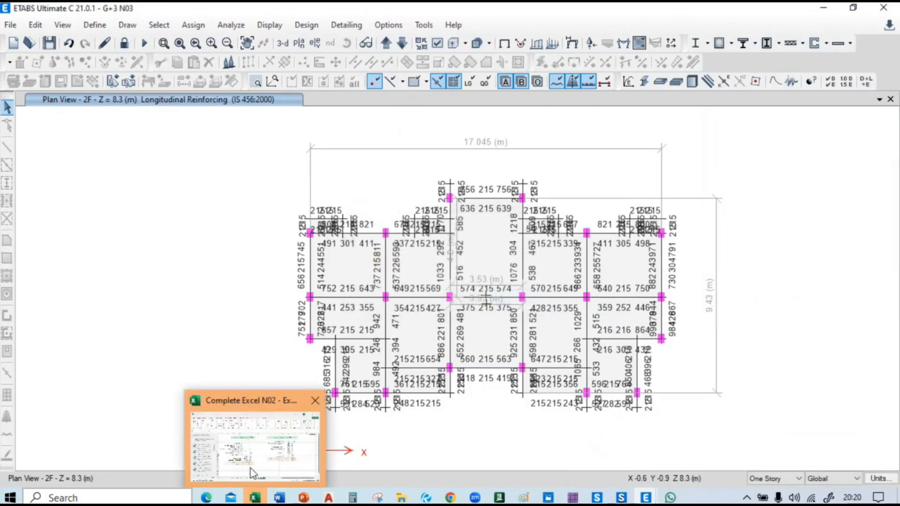
{"action": "left_click", "coordinate": [254, 471]}
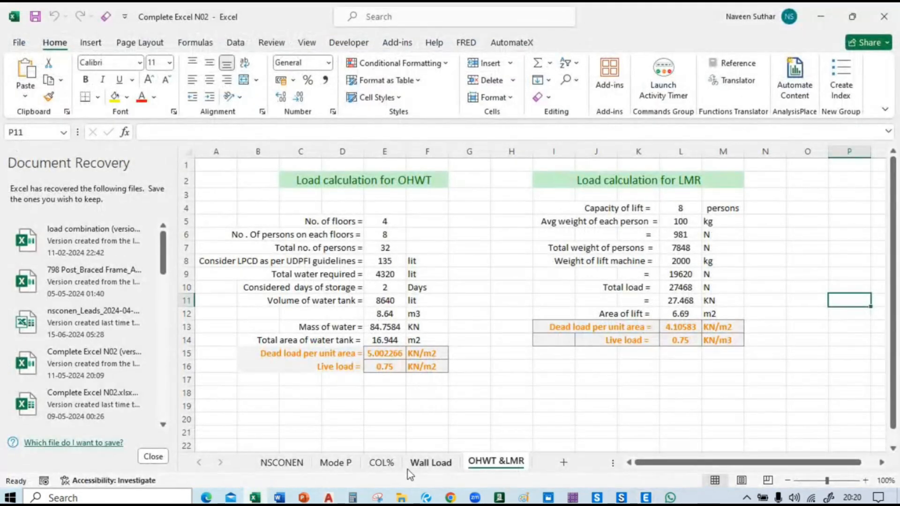
{"action": "left_click", "coordinate": [342, 466]}
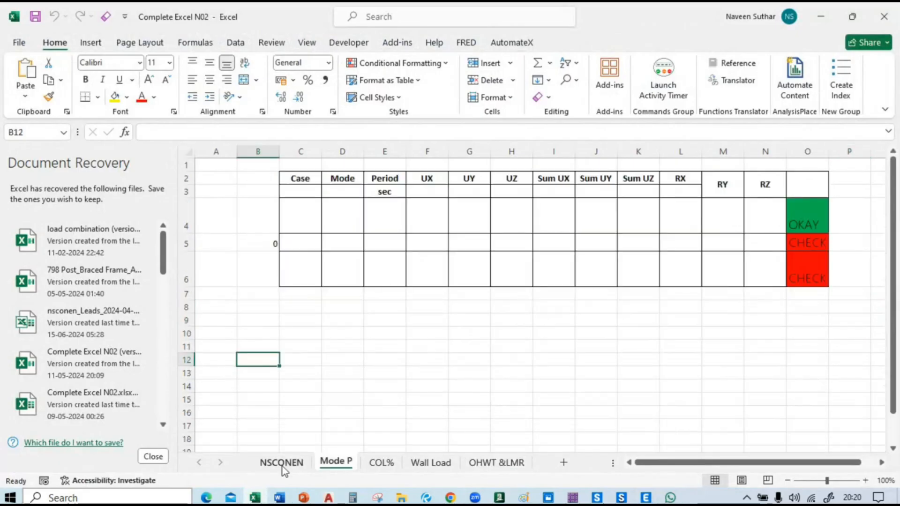
{"action": "left_click", "coordinate": [282, 466]}
{"action": "scroll", "coordinate": [433, 265], "scroll_direction": "up", "scroll_amount": 14}
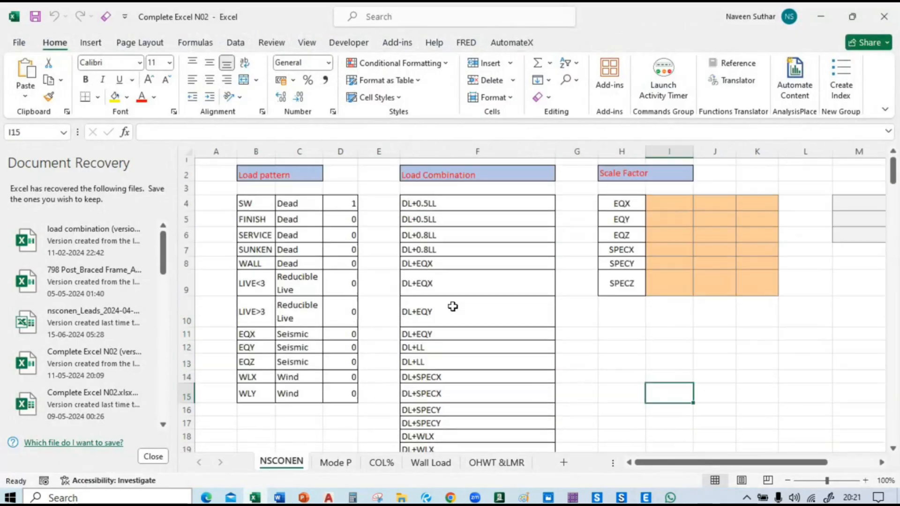
{"action": "left_click_drag", "start_coordinate": [681, 459], "coordinate": [713, 462]}
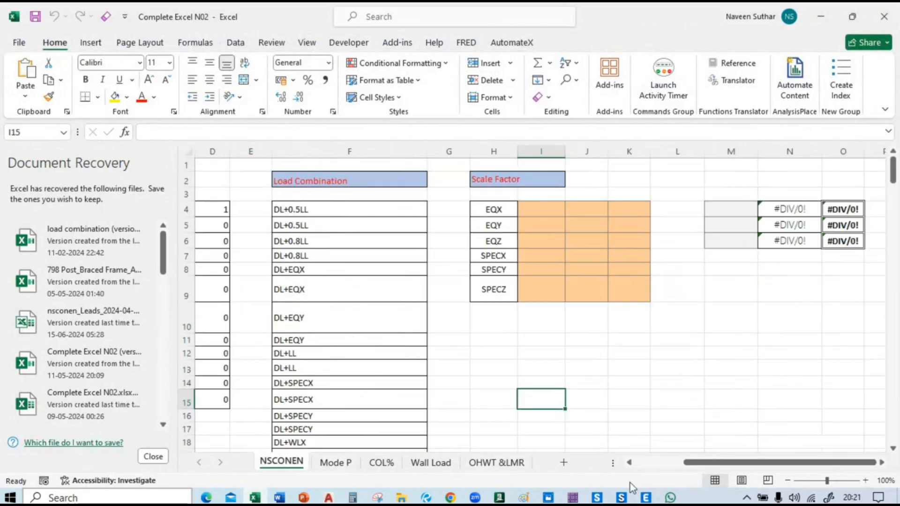
Switch back to ETABS and display the Base Reactions table from the structure output results.
{"action": "mouse_move", "coordinate": [646, 498]}
{"action": "left_click", "coordinate": [594, 447]}
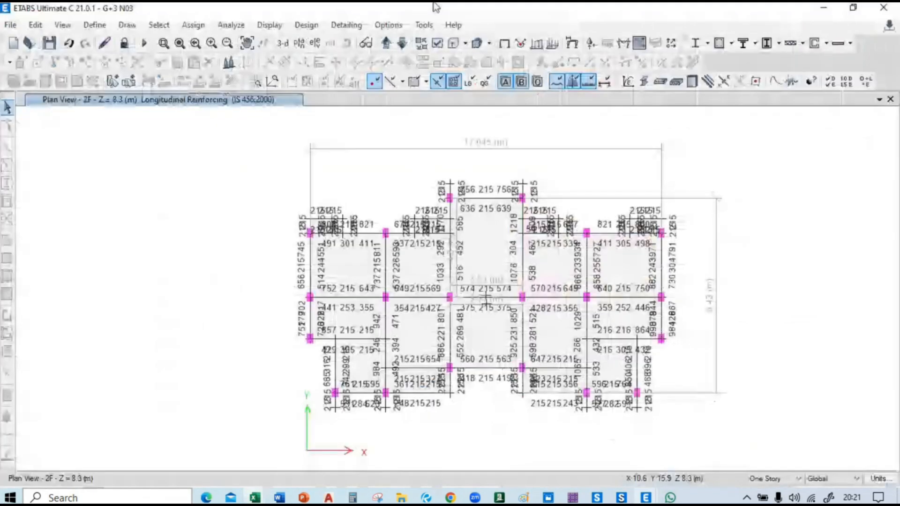
{"action": "left_click", "coordinate": [270, 24]}
{"action": "left_click", "coordinate": [353, 366]}
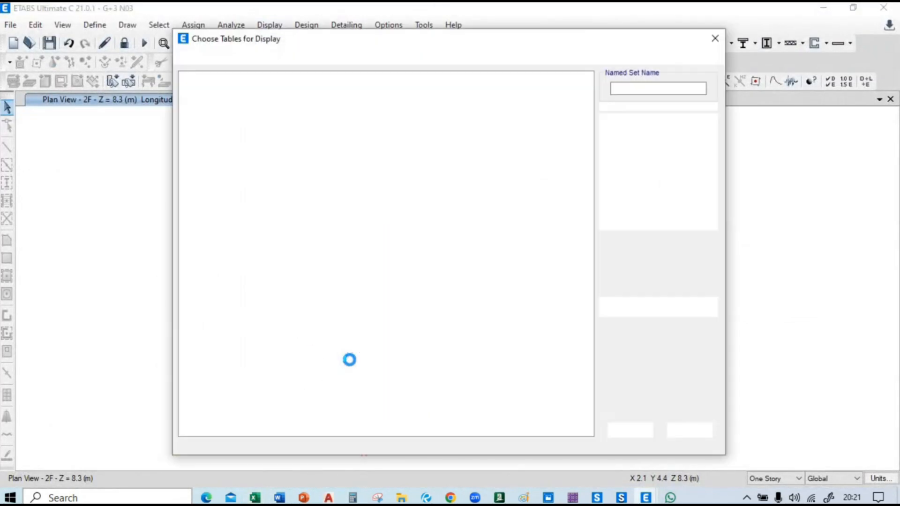
{"action": "left_click", "coordinate": [196, 246]}
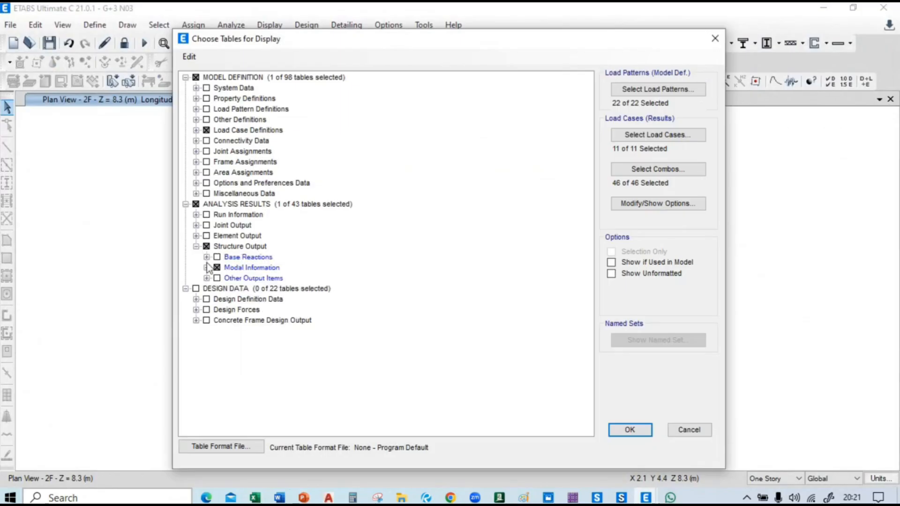
{"action": "left_click", "coordinate": [206, 257]}
{"action": "left_click", "coordinate": [269, 267]}
{"action": "left_click", "coordinate": [631, 429]}
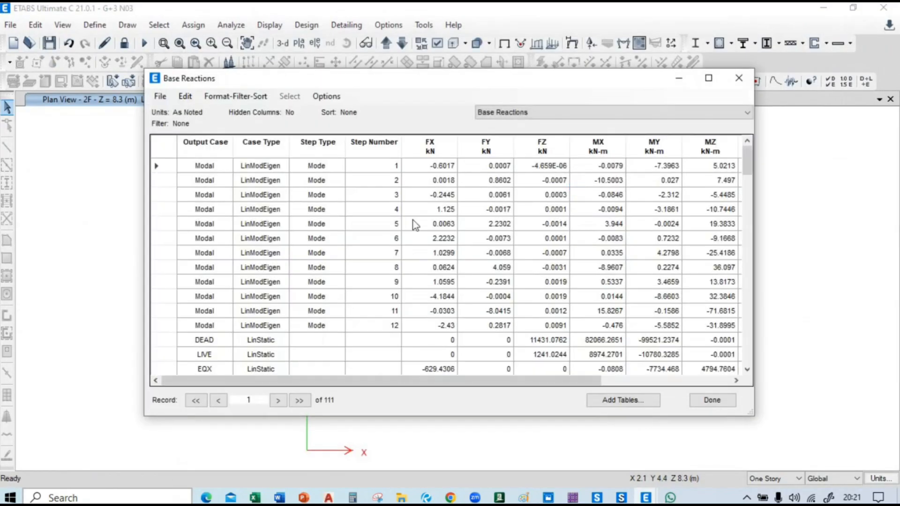
Compare the EQX and EQY base shears with the SPECX and SPECY base shears in the Base Reactions table.
{"action": "scroll", "coordinate": [413, 220], "scroll_direction": "down", "scroll_amount": 3}
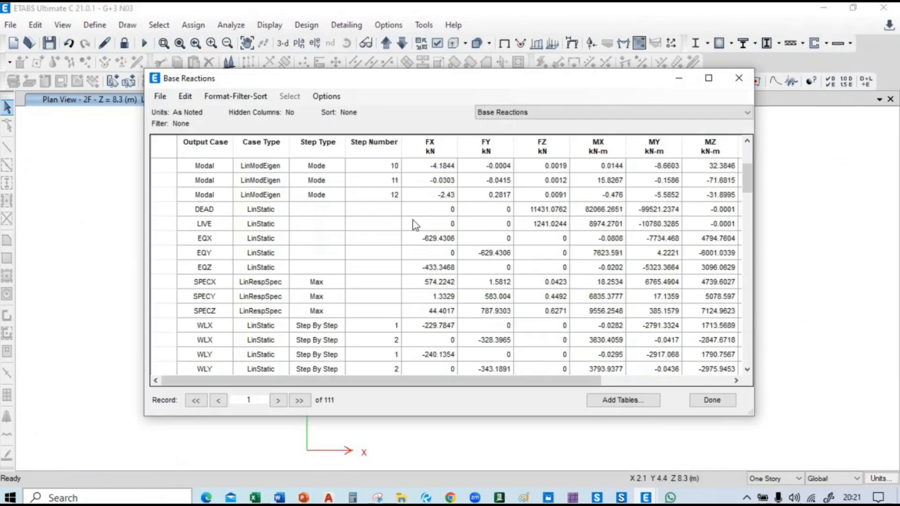
{"action": "left_click", "coordinate": [451, 238]}
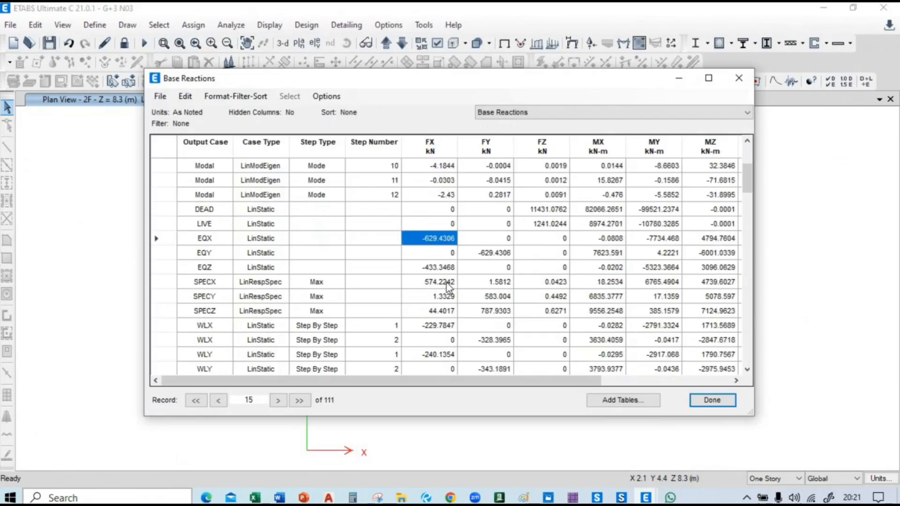
{"action": "left_click", "coordinate": [445, 281]}
{"action": "left_click", "coordinate": [442, 241]}
{"action": "left_click", "coordinate": [496, 254]}
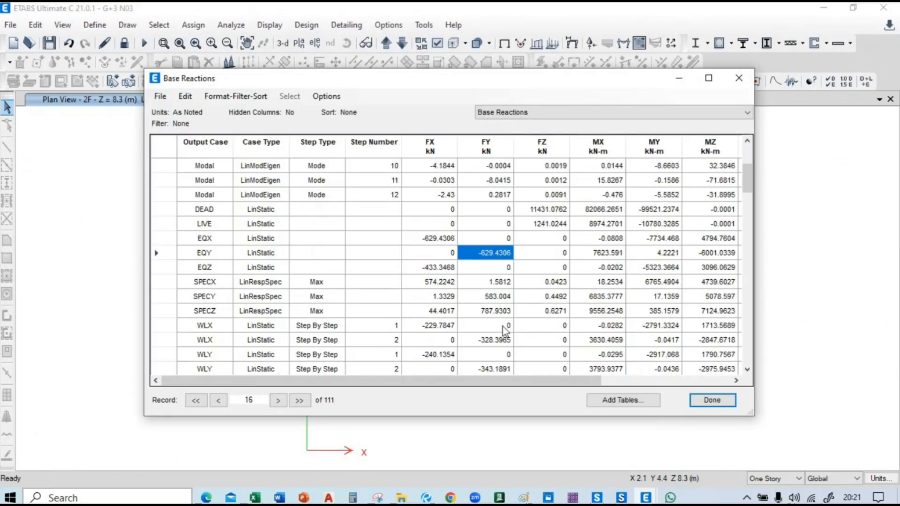
{"action": "left_click", "coordinate": [496, 297]}
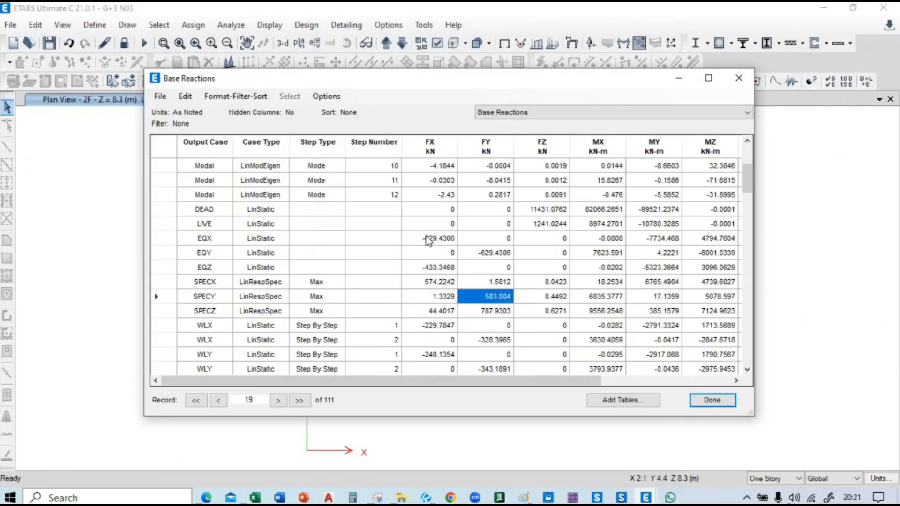
{"action": "left_click", "coordinate": [432, 241]}
{"action": "left_click", "coordinate": [452, 270]}
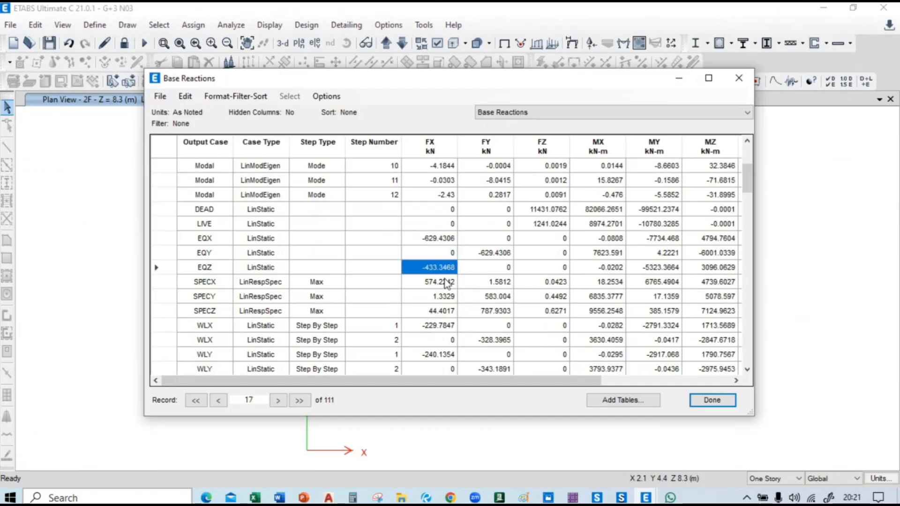
{"action": "left_click", "coordinate": [449, 283]}
{"action": "left_click", "coordinate": [493, 253]}
{"action": "left_click", "coordinate": [496, 297]}
{"action": "left_click", "coordinate": [562, 297]}
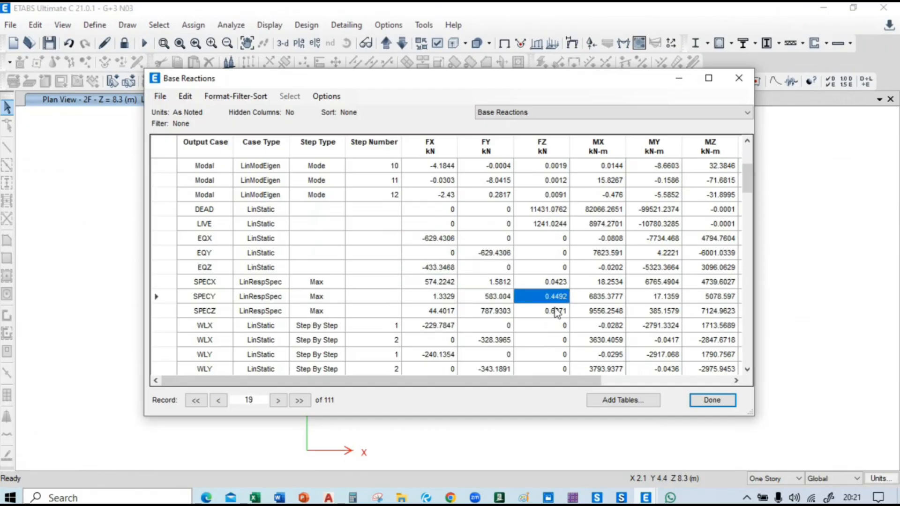
Compare the EQZ base reaction with the FX, FY and FZ reactions of SPECZ.
{"action": "left_click", "coordinate": [557, 311]}
{"action": "left_click", "coordinate": [451, 267]}
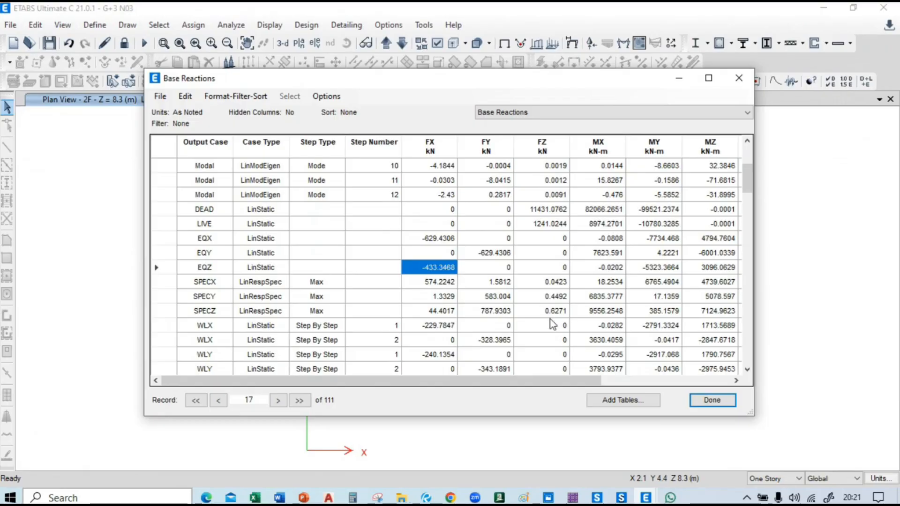
{"action": "left_click", "coordinate": [436, 311]}
{"action": "left_click", "coordinate": [499, 311]}
{"action": "left_click", "coordinate": [539, 311]}
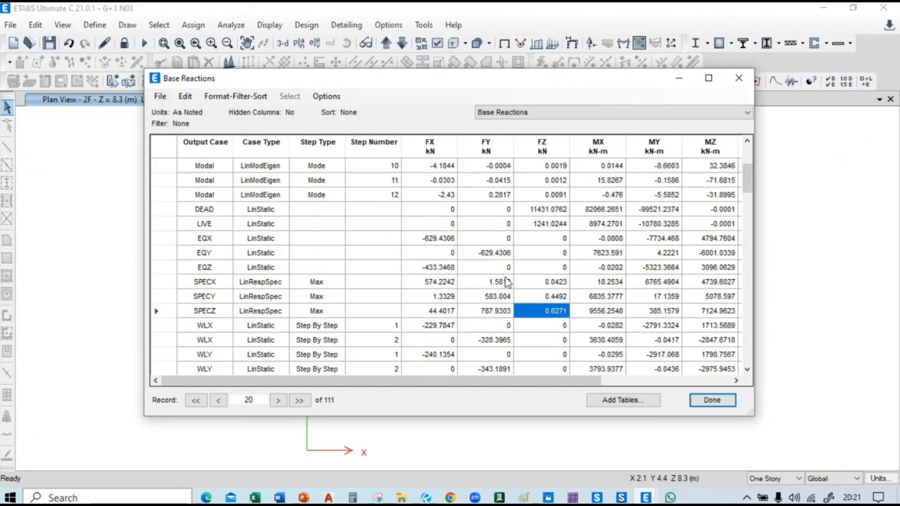
{"action": "left_click_drag", "start_coordinate": [417, 239], "coordinate": [534, 305]}
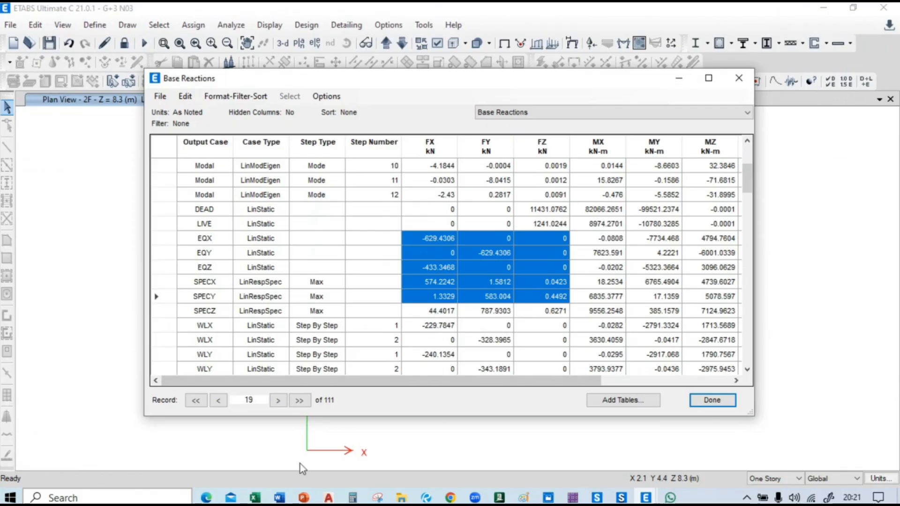
{"action": "left_click", "coordinate": [255, 498]}
{"action": "left_click", "coordinate": [544, 209]}
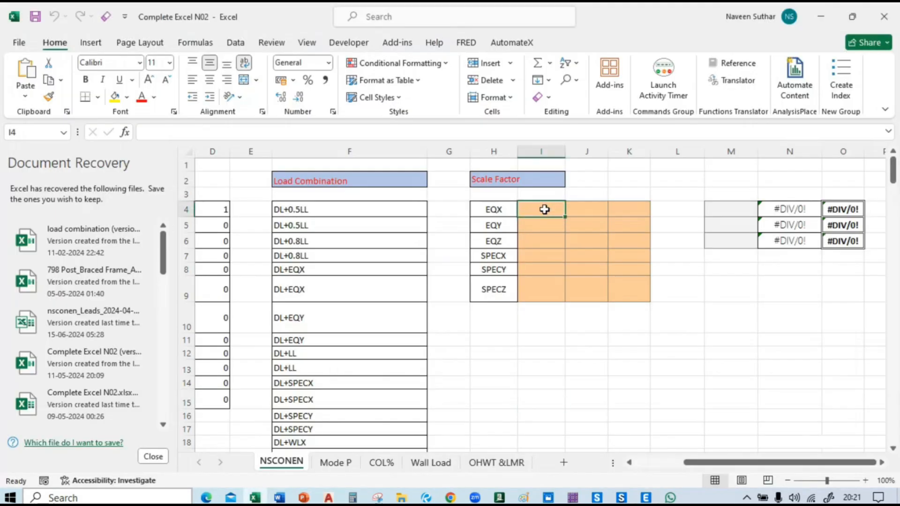
{"action": "type", "text": "-629.4306\t0\t0 0\t-629.431\t0 -433.3468\t0\t0 574.2242\t1.5812\t0.0423 1.3329\t583.004\t0.4492"}
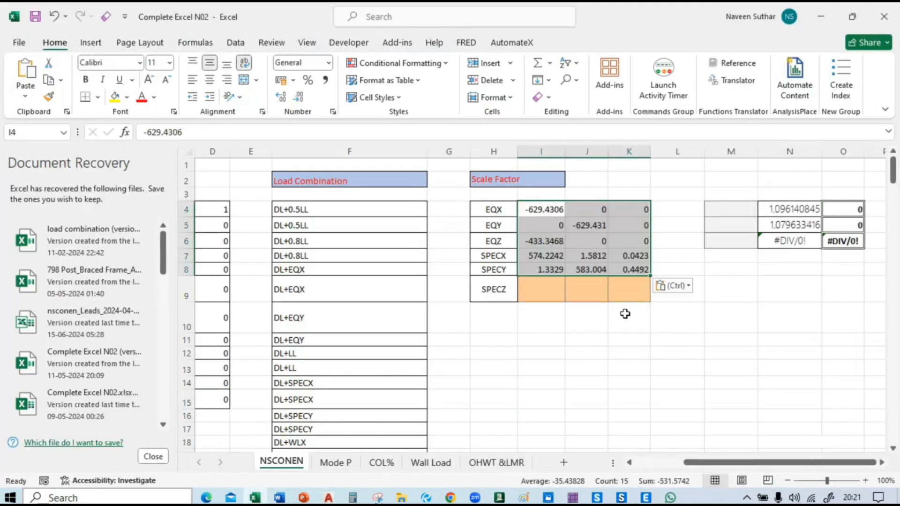
{"action": "key", "text": "ctrl+z"}
{"action": "key", "text": "alt+Tab"}
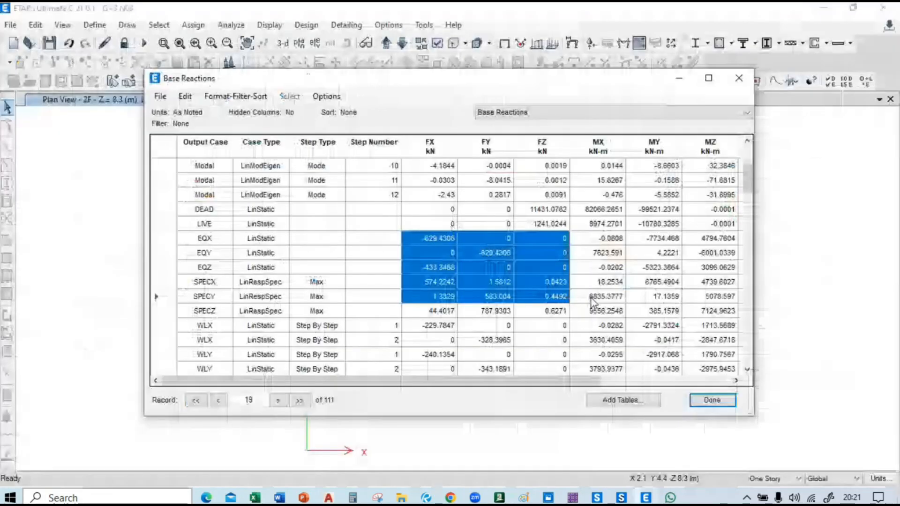
Copy the FX, FY and FZ reactions for EQX through SPECZ into the Excel Scale Factor table, starting at cell I4.
{"action": "left_click", "coordinate": [426, 316]}
{"action": "left_click_drag", "start_coordinate": [429, 240], "coordinate": [529, 317]}
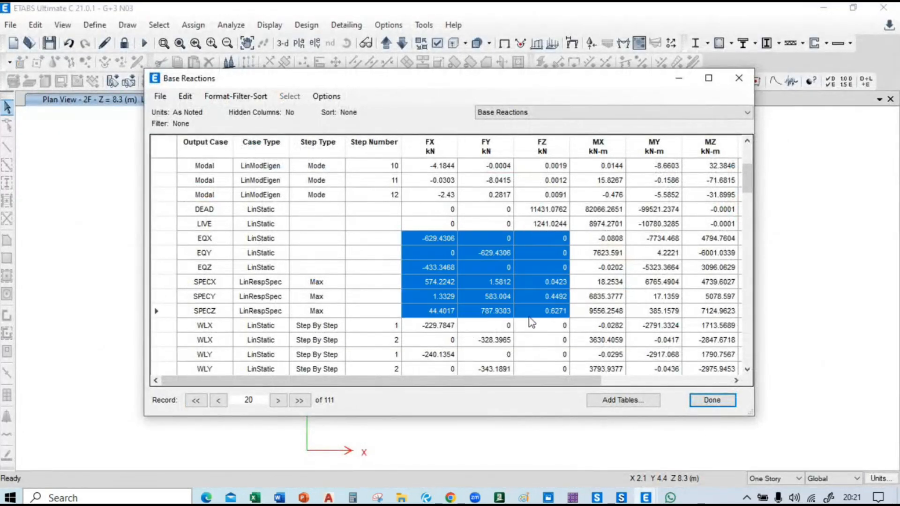
{"action": "key", "text": "ctrl+c"}
{"action": "key", "text": "alt+Tab"}
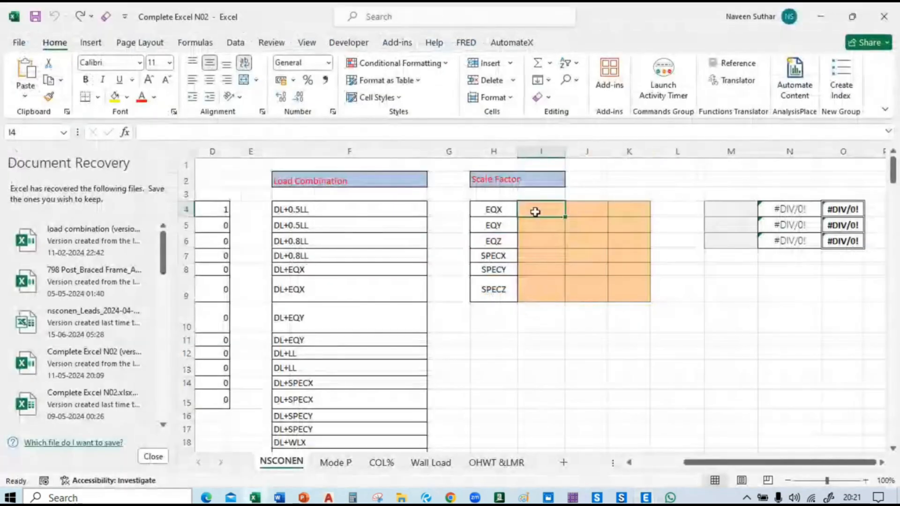
{"action": "key", "text": "ctrl+v"}
{"action": "left_click", "coordinate": [711, 342]}
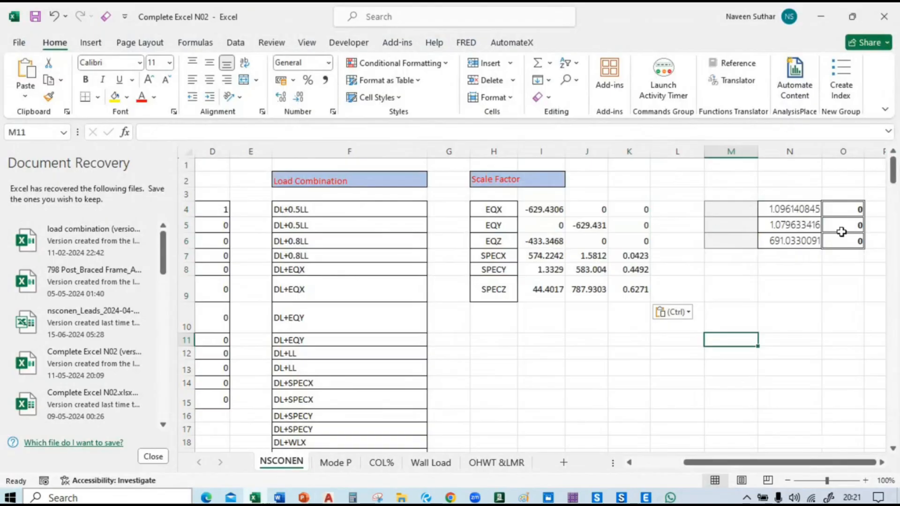
Switch back to ETABS, close the Base Reactions table and open the load case definitions.
{"action": "key", "text": "alt+Tab"}
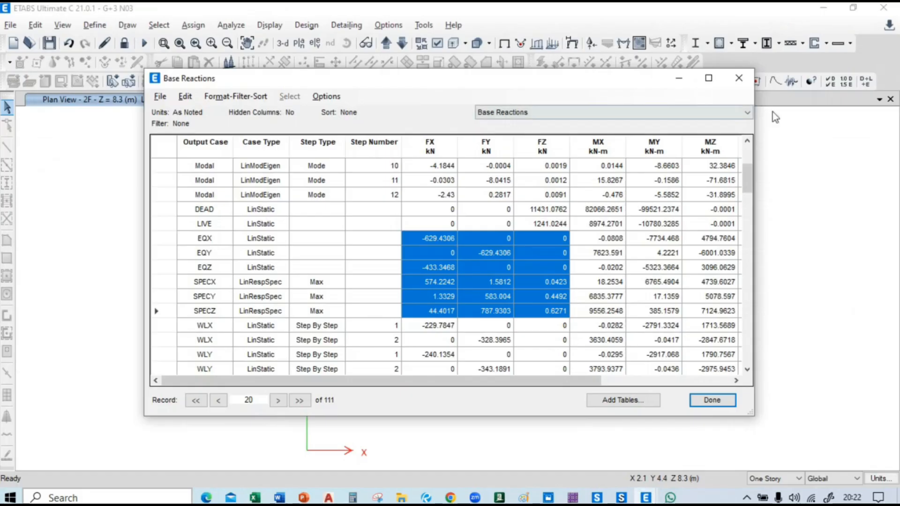
{"action": "left_click", "coordinate": [712, 399]}
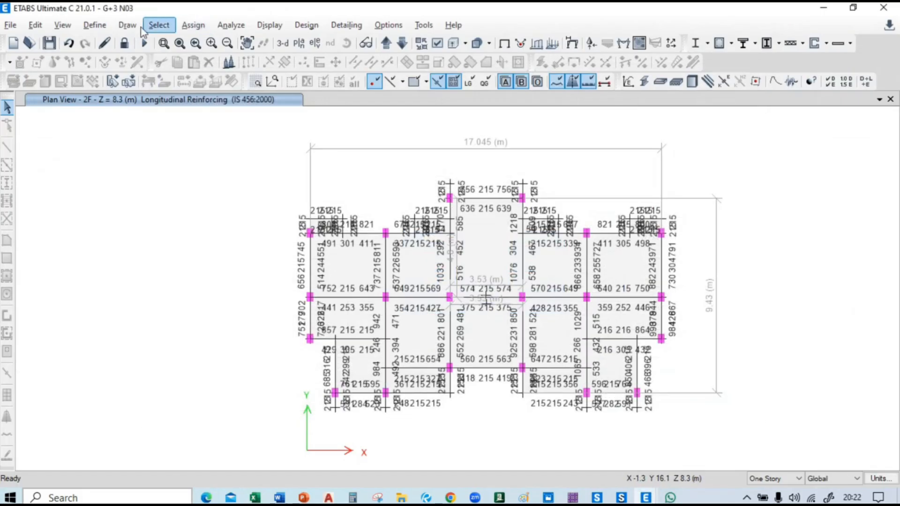
{"action": "left_click", "coordinate": [96, 25]}
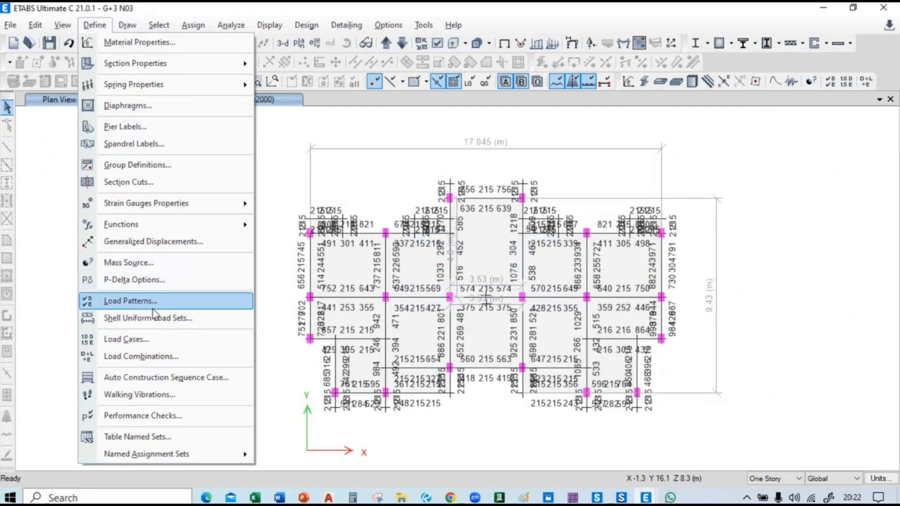
{"action": "left_click", "coordinate": [158, 339]}
Examine the load case data of SPECX and EQZ without changing either case.
{"action": "left_click", "coordinate": [300, 285]}
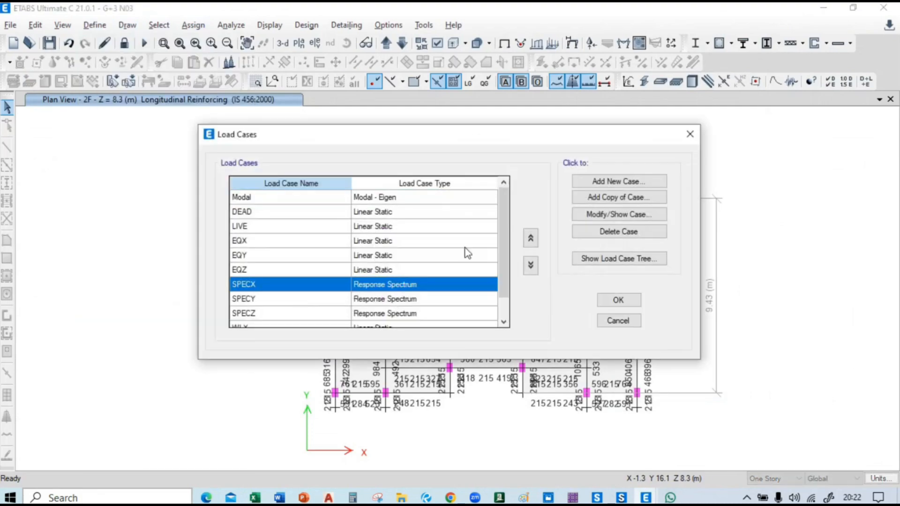
{"action": "left_click", "coordinate": [619, 216]}
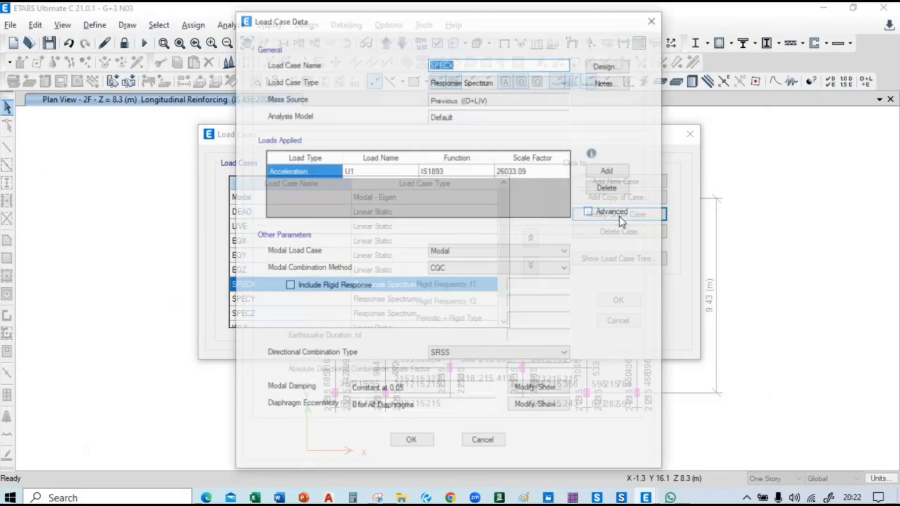
{"action": "left_click", "coordinate": [657, 19]}
{"action": "left_click", "coordinate": [420, 314]}
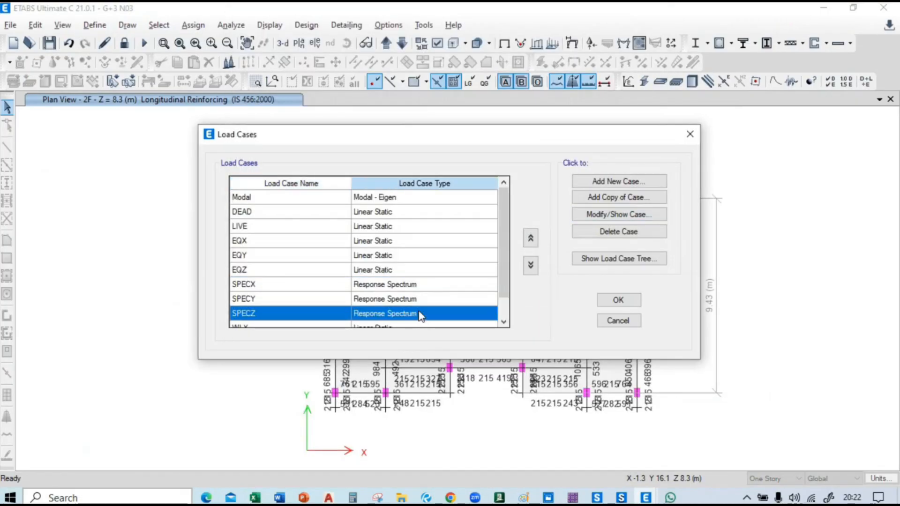
{"action": "left_click", "coordinate": [388, 270]}
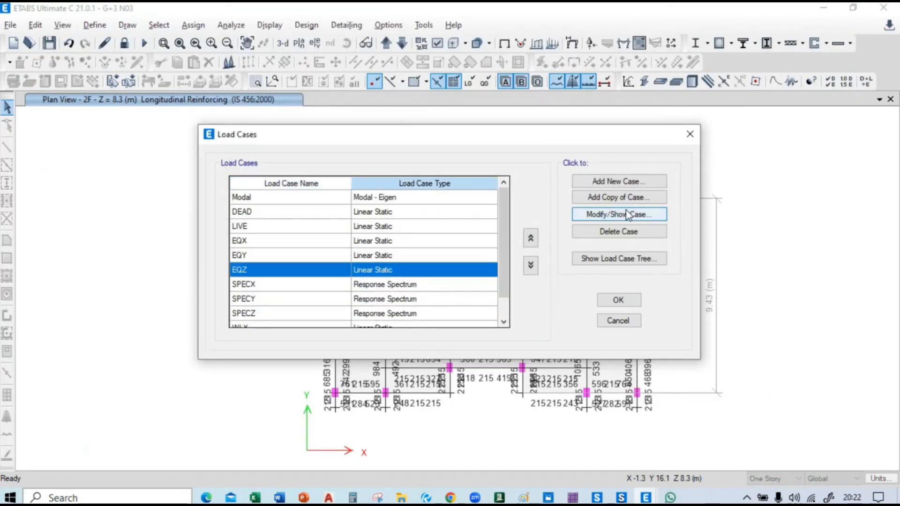
{"action": "left_click", "coordinate": [627, 216]}
{"action": "left_click", "coordinate": [653, 19]}
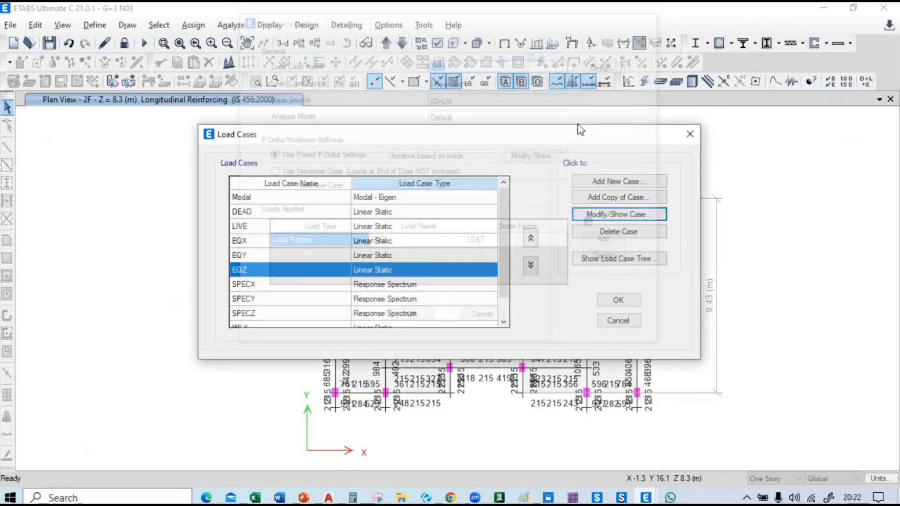
Copy the SPECX scale factor 26033.09 from its load case data into cell M4 of the Excel sheet.
{"action": "left_click", "coordinate": [297, 284]}
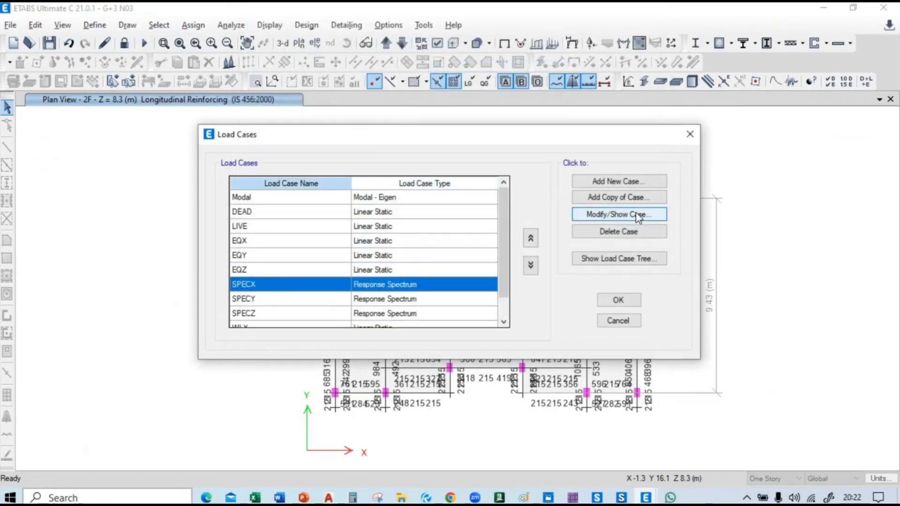
{"action": "left_click", "coordinate": [638, 217]}
{"action": "double_click", "coordinate": [530, 171]}
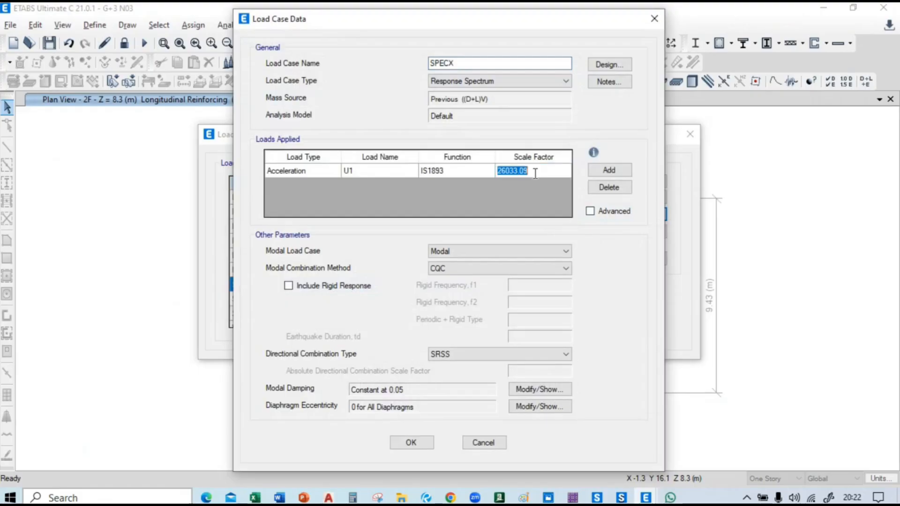
{"action": "key", "text": "alt+Tab"}
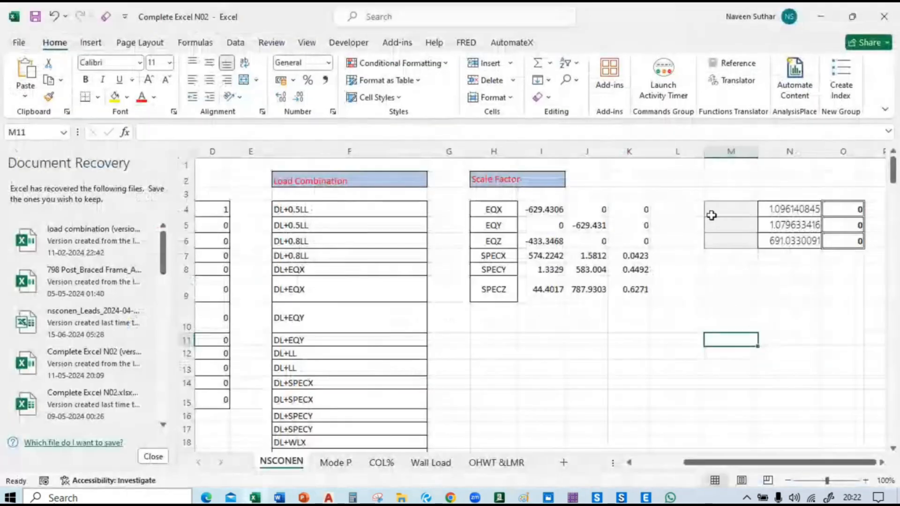
{"action": "left_click", "coordinate": [720, 210]}
{"action": "key", "text": "ctrl+v"}
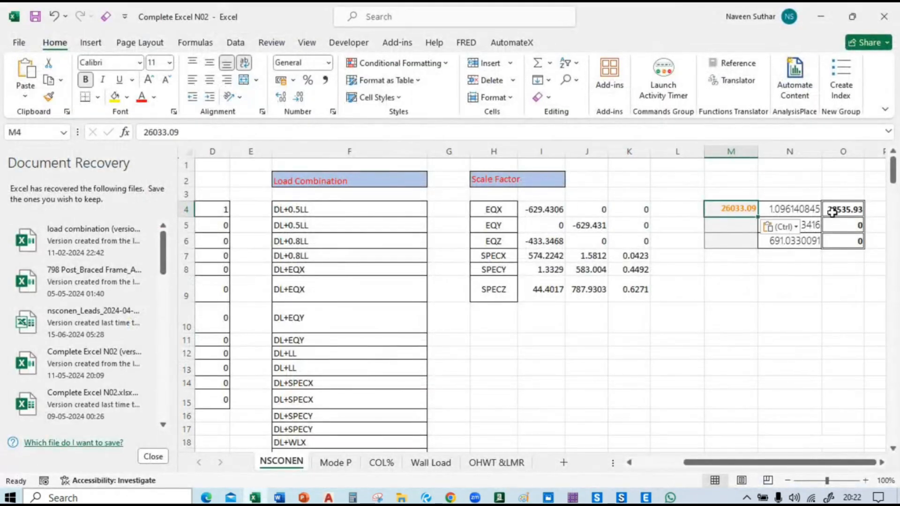
Copy the corrected factor 28535.93 from cell O4 into the SPECX load case in ETABS as its scale factor and accept it.
{"action": "left_click", "coordinate": [831, 209]}
{"action": "key", "text": "ctrl+c"}
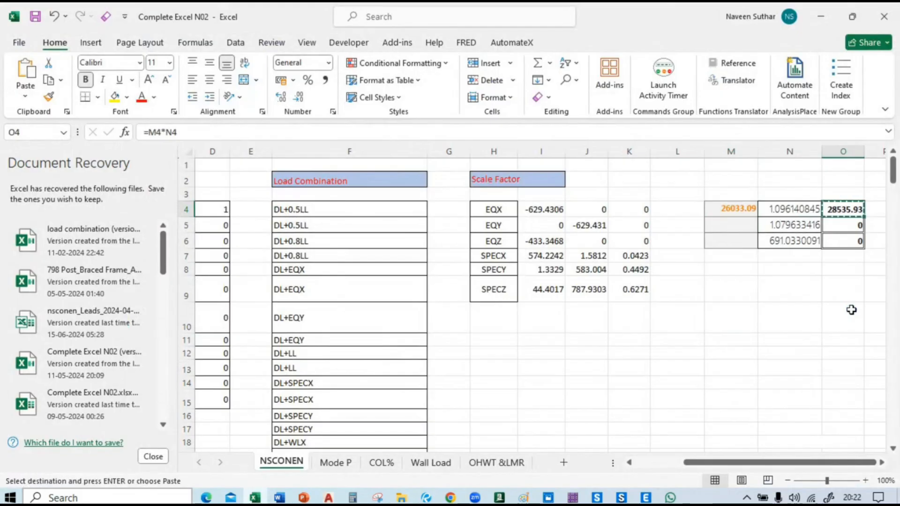
{"action": "key", "text": "alt+Tab"}
{"action": "key", "text": "ctrl+v"}
{"action": "left_click", "coordinate": [411, 443]}
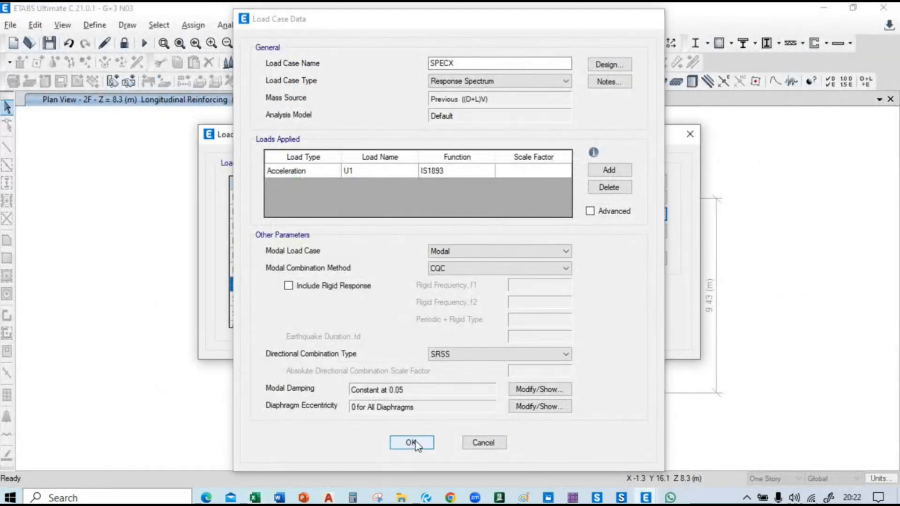
Copy the SPECY scale factor 21944.52 from its load case data into cell M5 of the Excel sheet.
{"action": "left_click", "coordinate": [296, 300]}
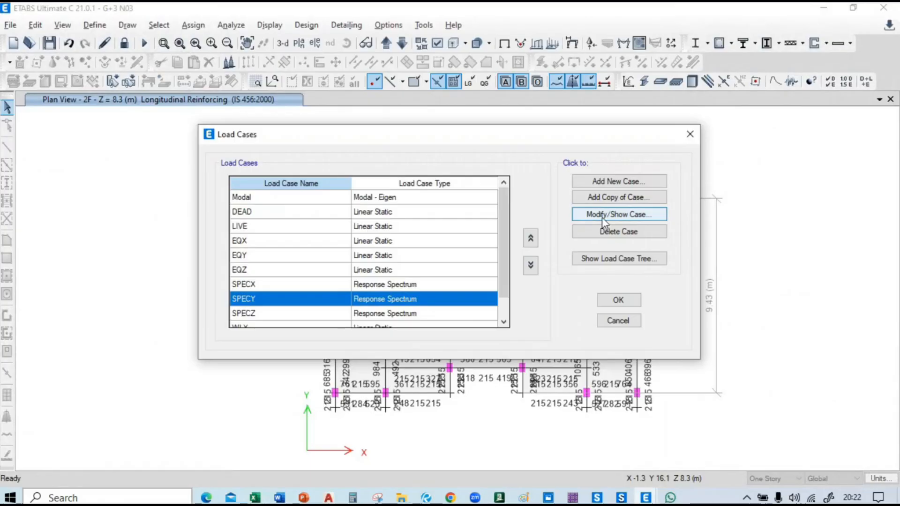
{"action": "left_click", "coordinate": [603, 216]}
{"action": "left_click", "coordinate": [551, 170]}
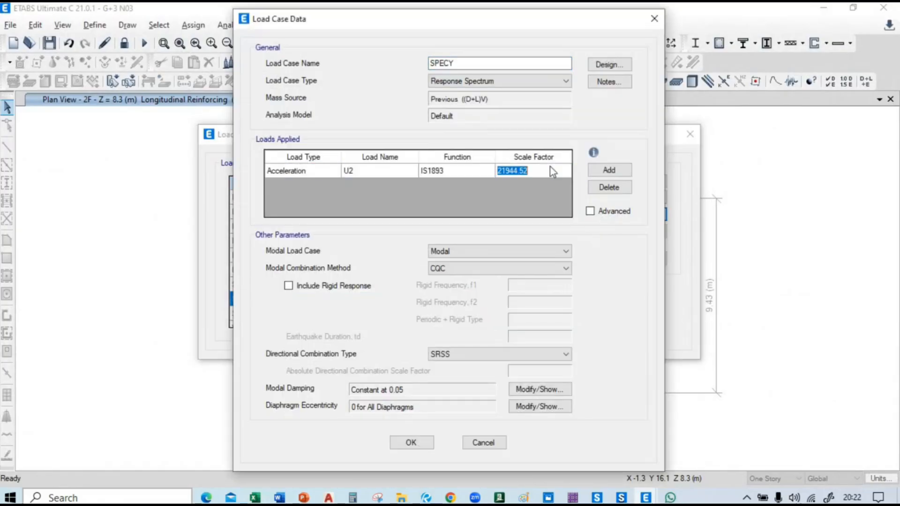
{"action": "key", "text": "alt+Tab"}
{"action": "left_click", "coordinate": [738, 214]}
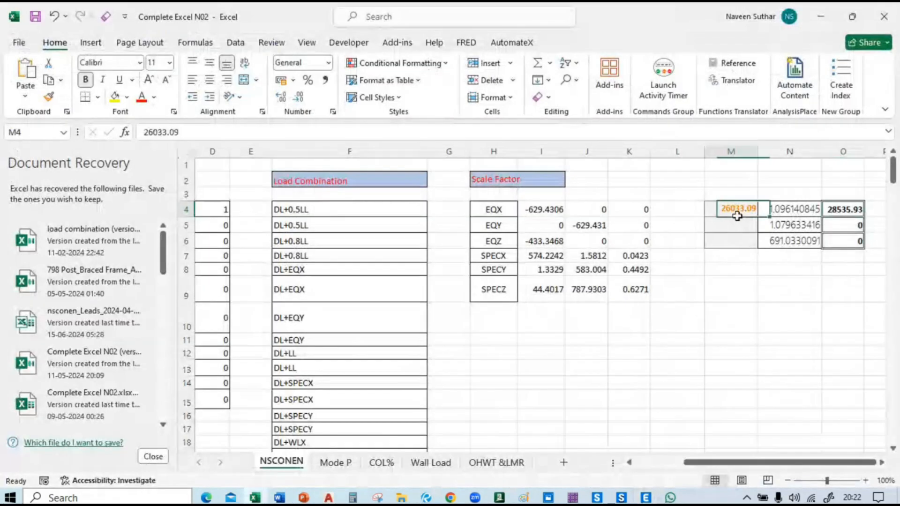
{"action": "left_click", "coordinate": [736, 224]}
{"action": "key", "text": "ctrl+v"}
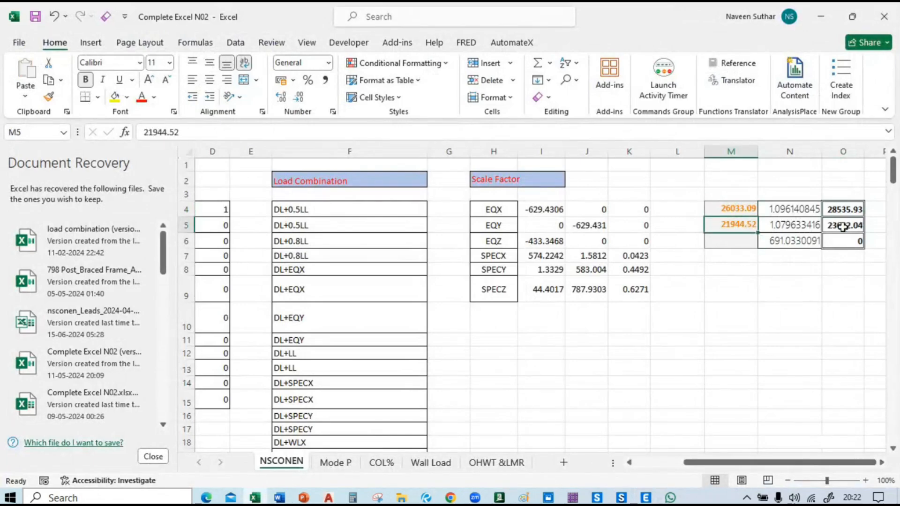
Copy the corrected factor 23692.04 from cell O5 into the SPECY load case in ETABS as its scale factor and accept it.
{"action": "key", "text": "Right"}
{"action": "key", "text": "Right"}
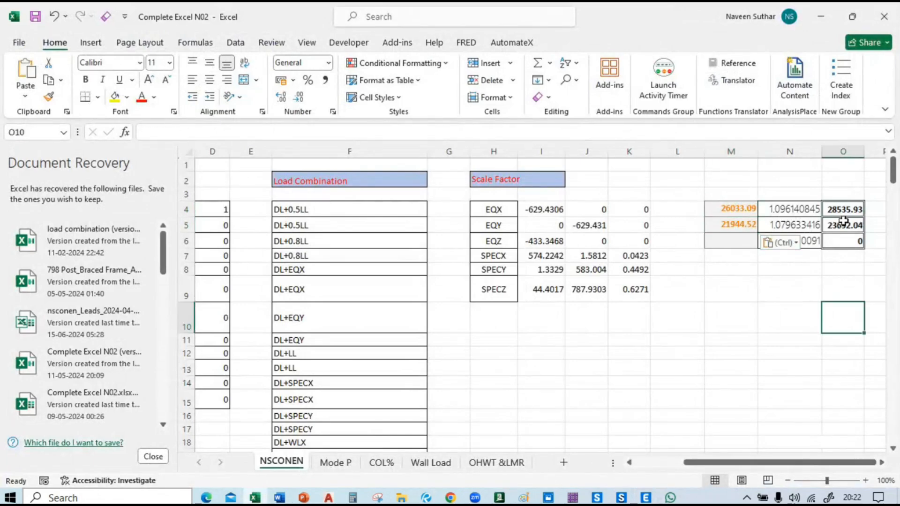
{"action": "key", "text": "ctrl+c"}
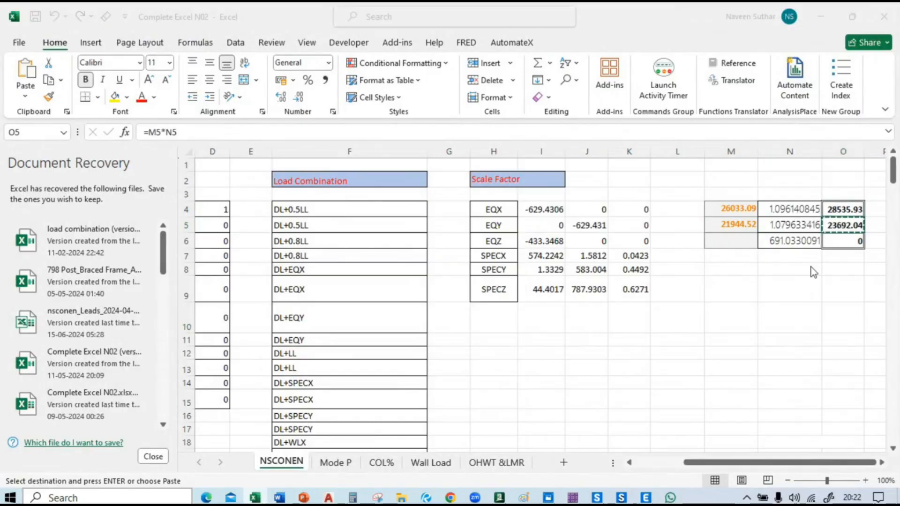
{"action": "key", "text": "alt+Tab"}
{"action": "key", "text": "ctrl+v"}
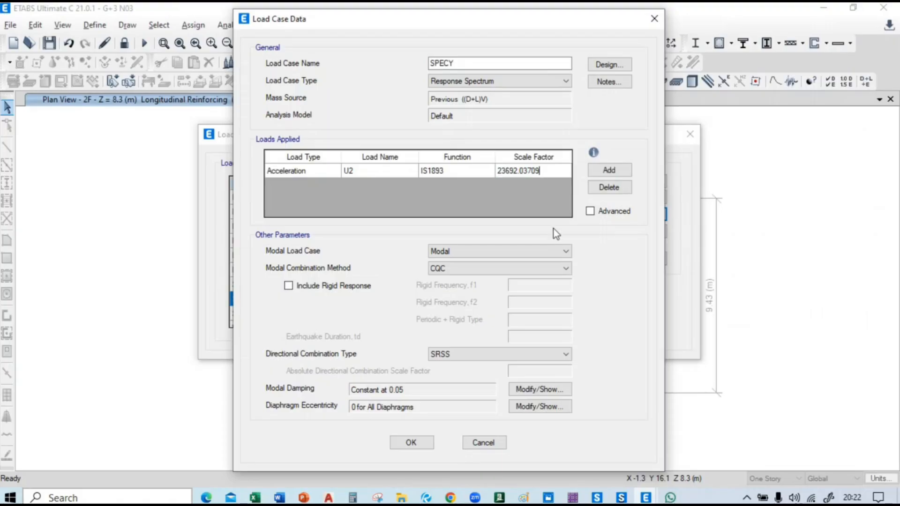
{"action": "left_click", "coordinate": [412, 444]}
Copy the SPECZ scale factor 436551.38 from its load case data into cell M6 of the Excel sheet.
{"action": "left_click", "coordinate": [289, 316]}
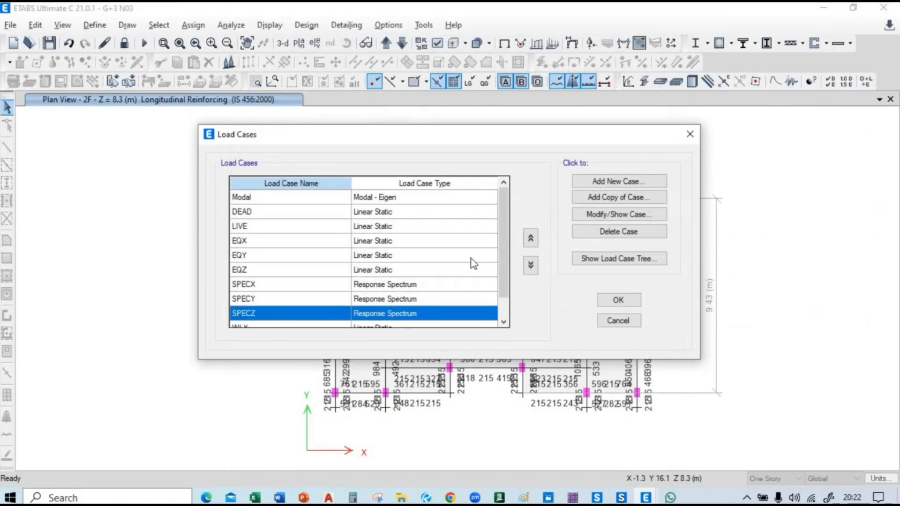
{"action": "left_click", "coordinate": [630, 217]}
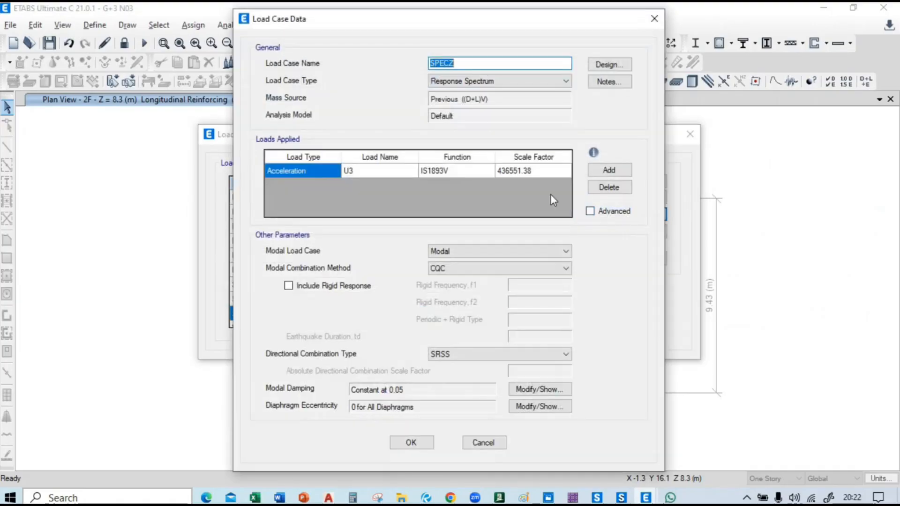
{"action": "left_click", "coordinate": [522, 170]}
{"action": "left_click", "coordinate": [558, 169]}
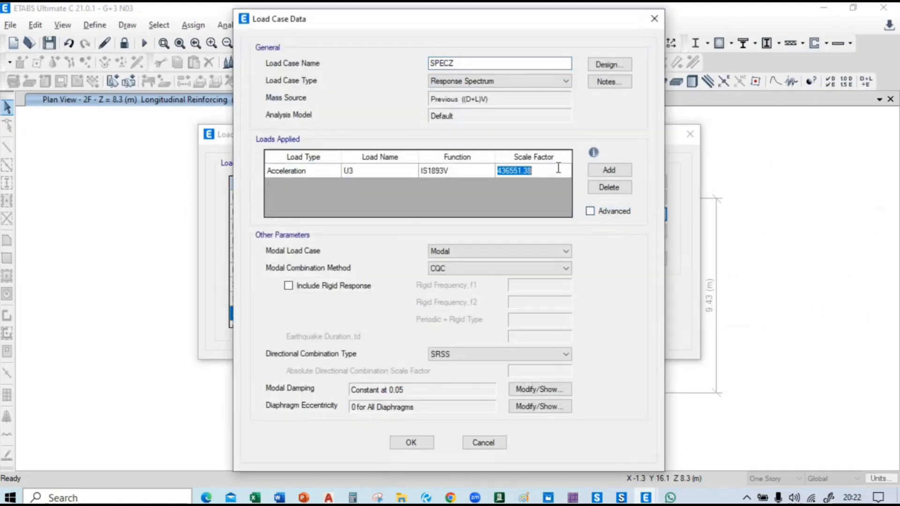
{"action": "key", "text": "alt+Tab"}
{"action": "left_click", "coordinate": [735, 243]}
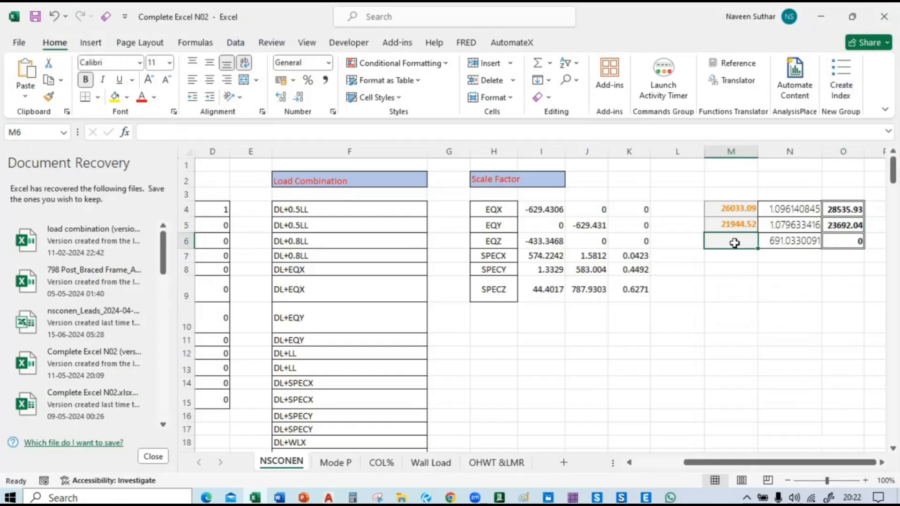
{"action": "key", "text": "ctrl+v"}
{"action": "left_click", "coordinate": [773, 308]}
{"action": "left_click", "coordinate": [842, 241]}
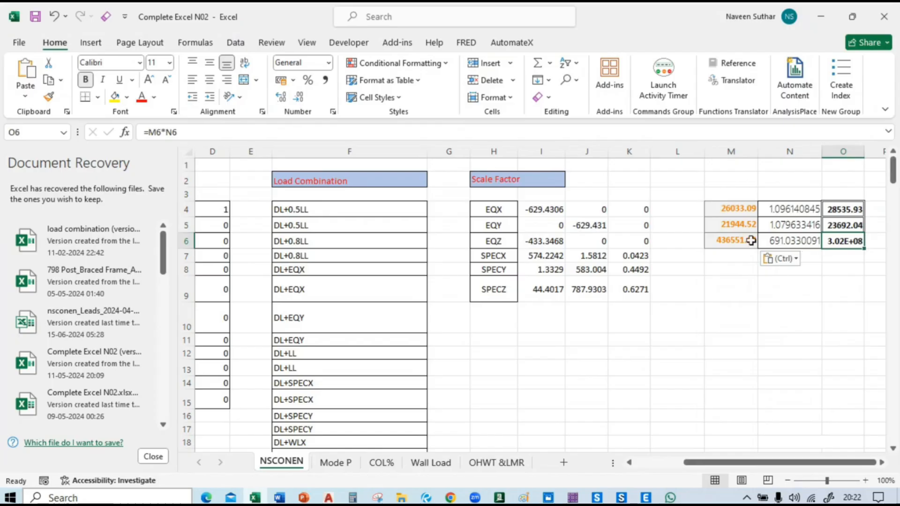
Switch back to ETABS, close the SPECZ data without changing it, and accept the load case edits with deletion of affected results.
{"action": "mouse_move", "coordinate": [646, 497]}
{"action": "left_click", "coordinate": [617, 457]}
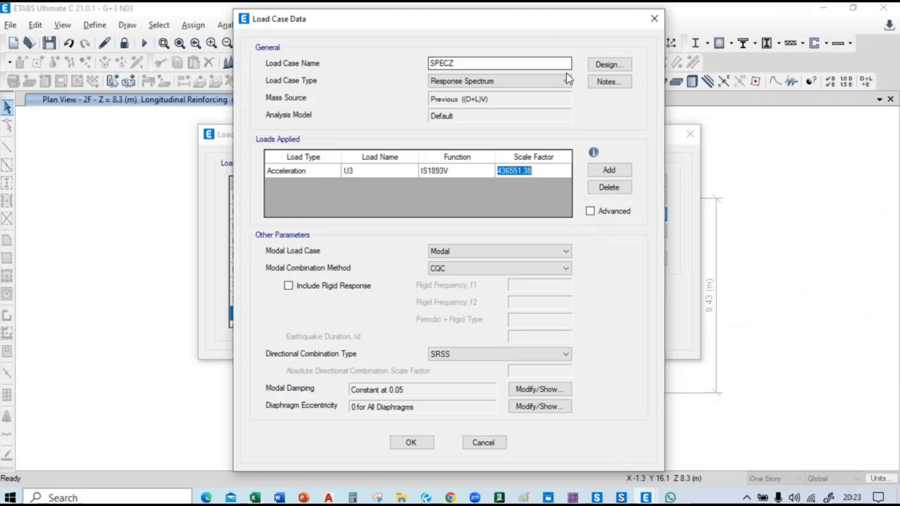
{"action": "left_click", "coordinate": [652, 26]}
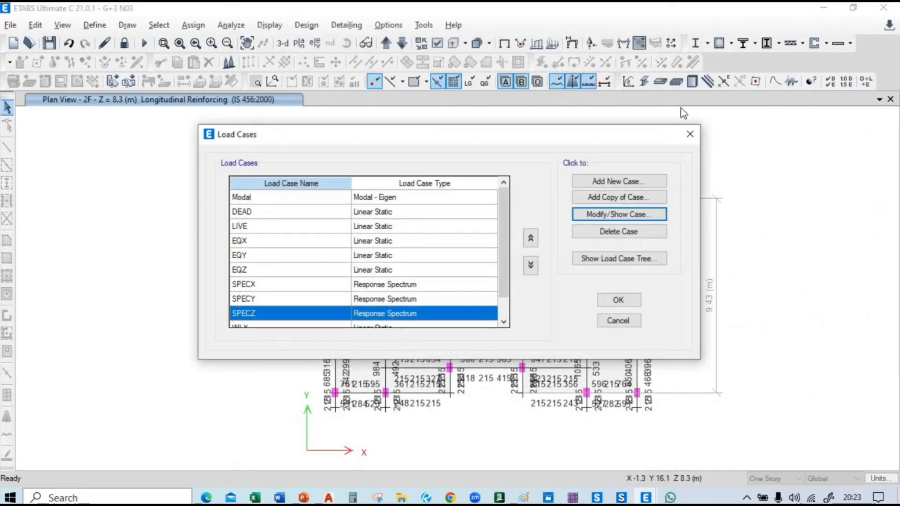
{"action": "left_click", "coordinate": [630, 302]}
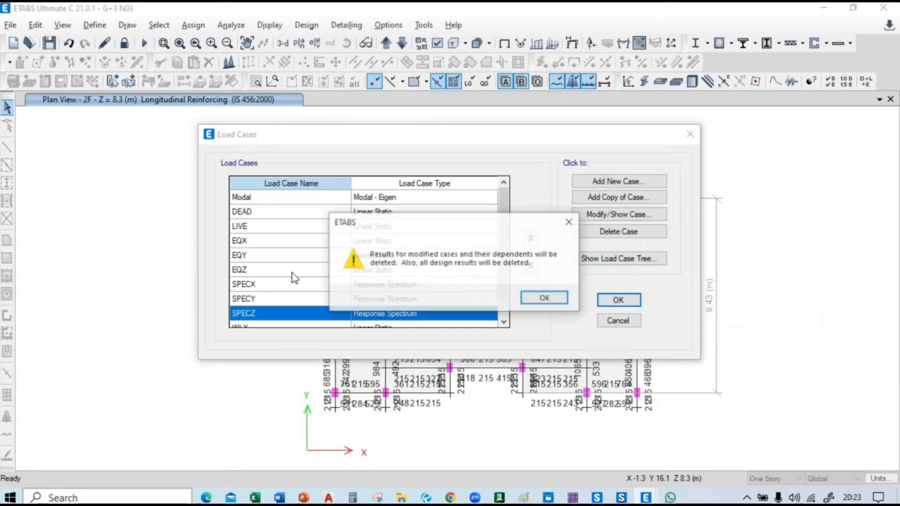
{"action": "left_click", "coordinate": [543, 298]}
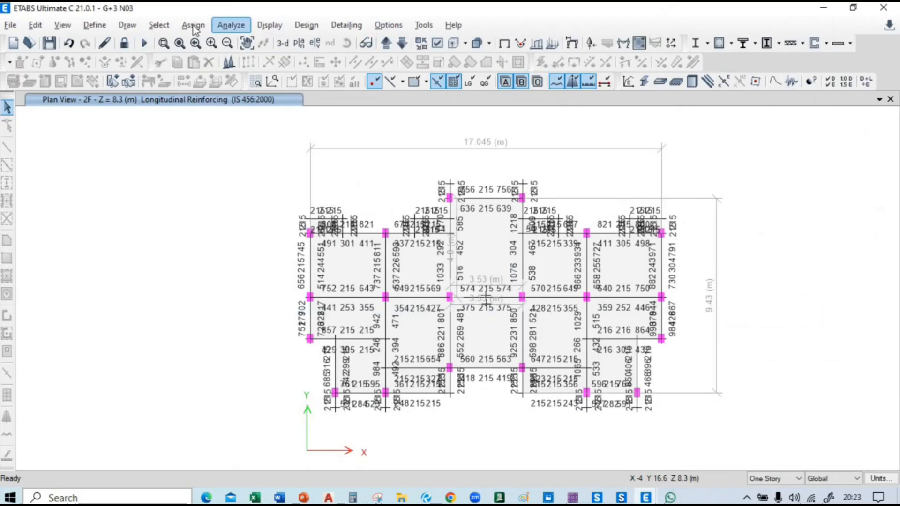
Examine the IS 1893:2016 seismic loading settings of the EQZ load pattern without changing them.
{"action": "left_click", "coordinate": [95, 25]}
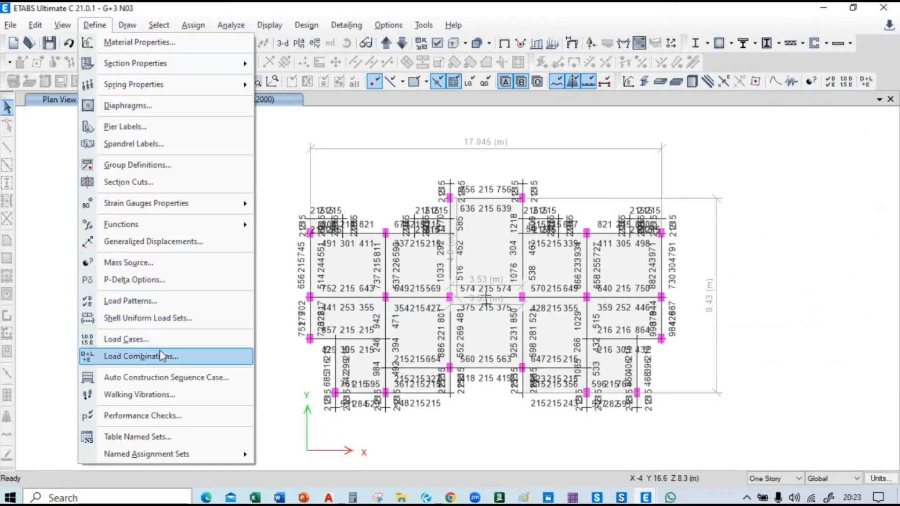
{"action": "left_click", "coordinate": [167, 302]}
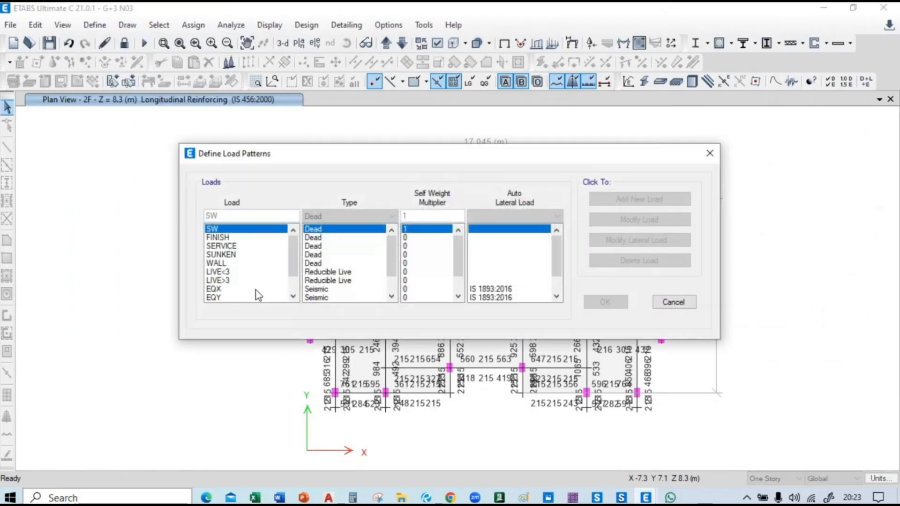
{"action": "scroll", "coordinate": [244, 289], "scroll_direction": "down", "scroll_amount": 1}
{"action": "left_click", "coordinate": [232, 280]}
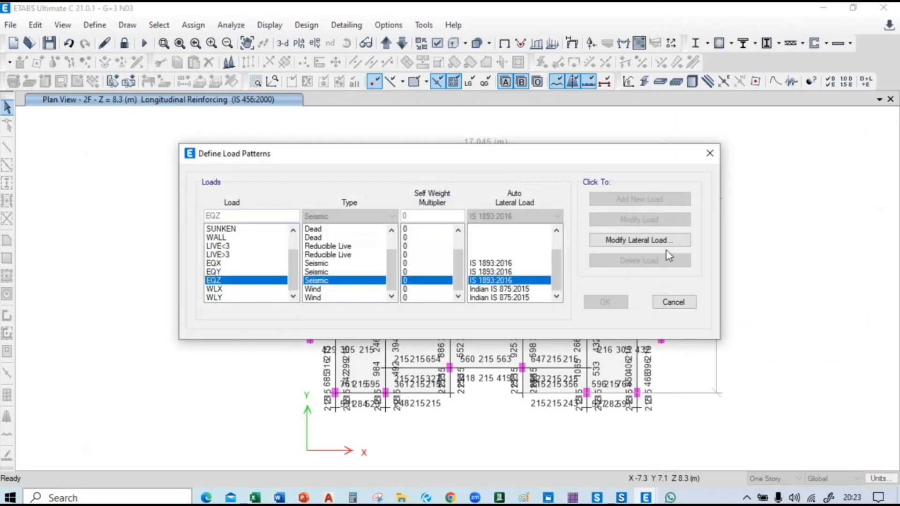
{"action": "left_click", "coordinate": [659, 241]}
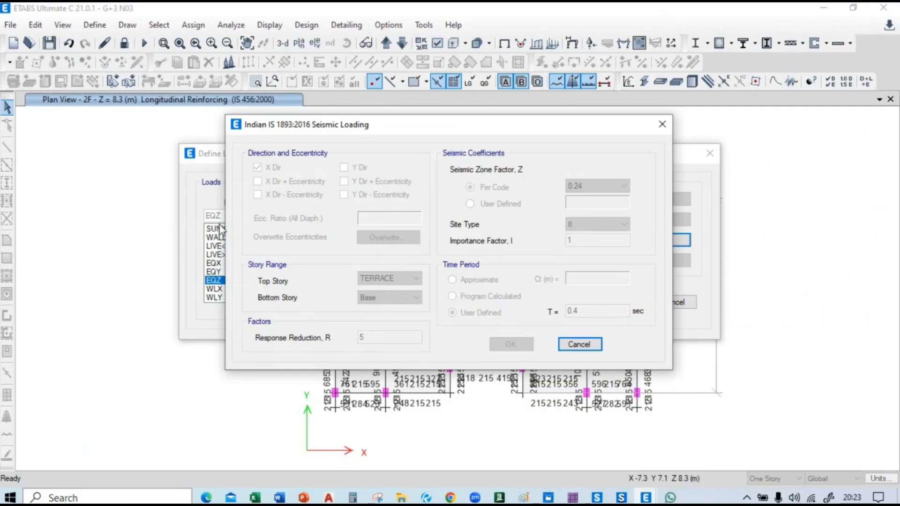
{"action": "left_click", "coordinate": [580, 345]}
{"action": "left_click", "coordinate": [678, 303]}
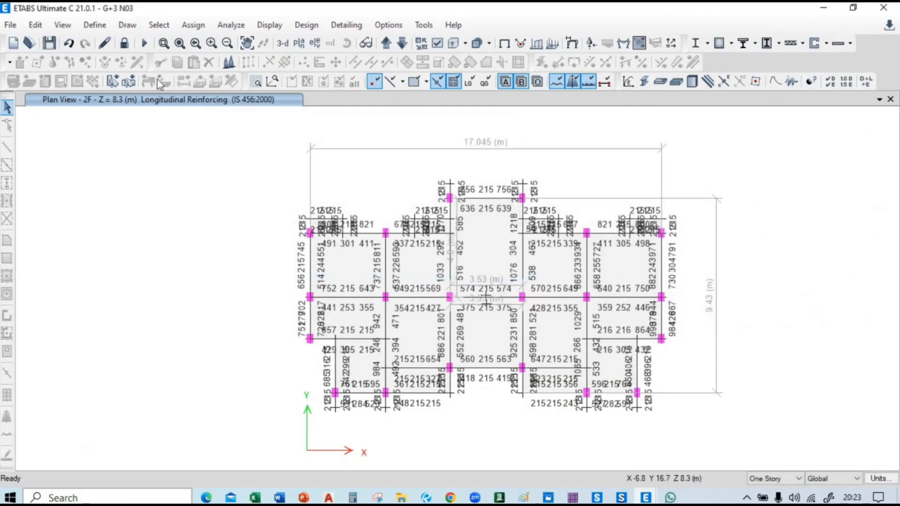
Run the analysis and set the SPECZ load case's scale factor to 1000, accepting deletion of the affected results.
{"action": "left_click", "coordinate": [142, 43]}
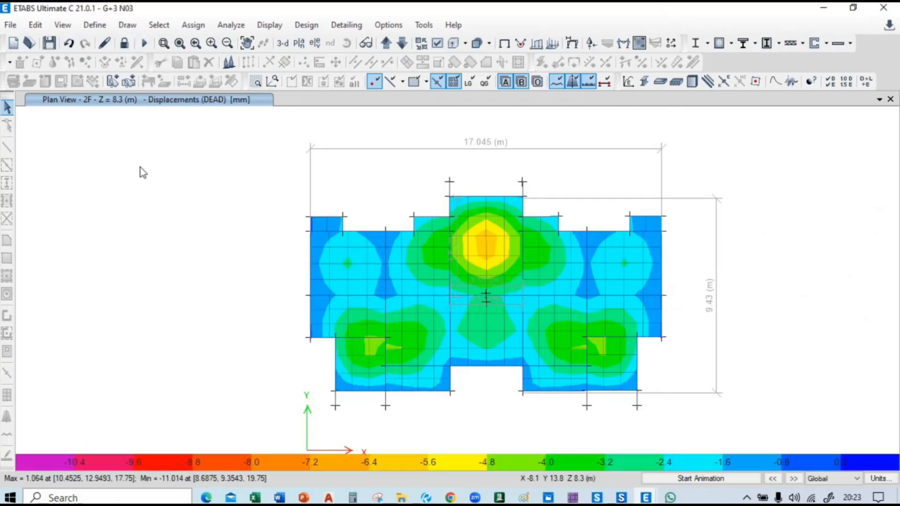
{"action": "left_click", "coordinate": [96, 25]}
{"action": "left_click", "coordinate": [164, 339]}
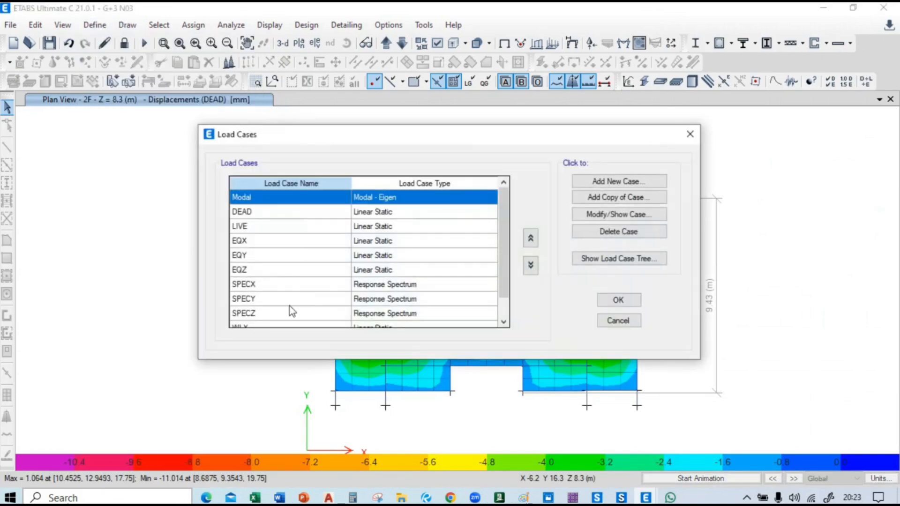
{"action": "left_click", "coordinate": [291, 313]}
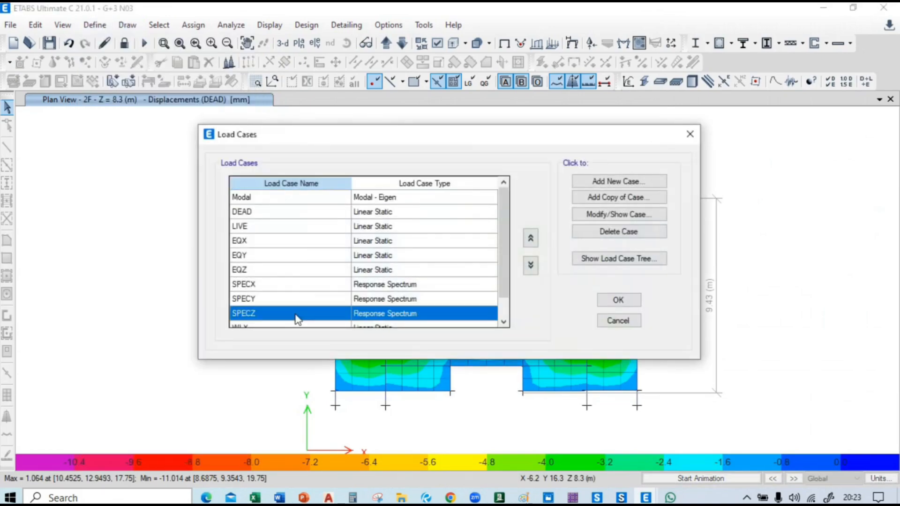
{"action": "left_click", "coordinate": [619, 215]}
{"action": "left_click", "coordinate": [549, 171]}
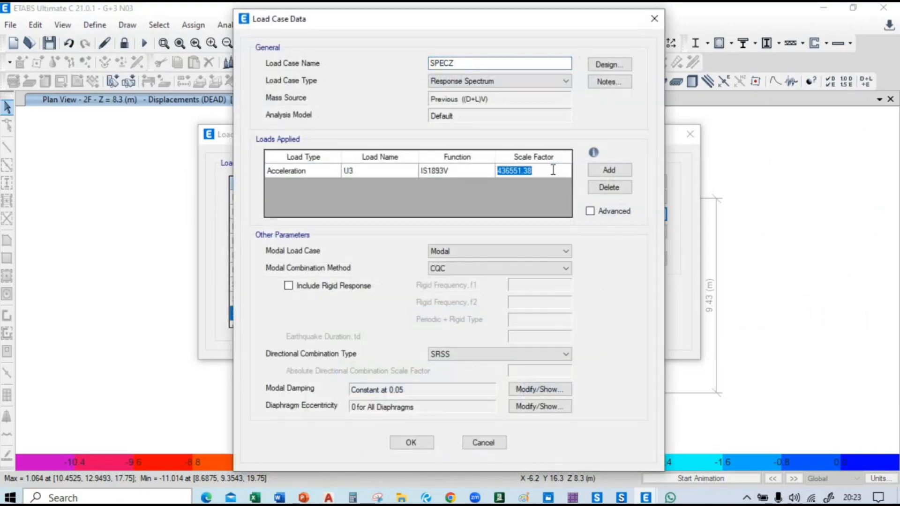
{"action": "type", "text": "1000"}
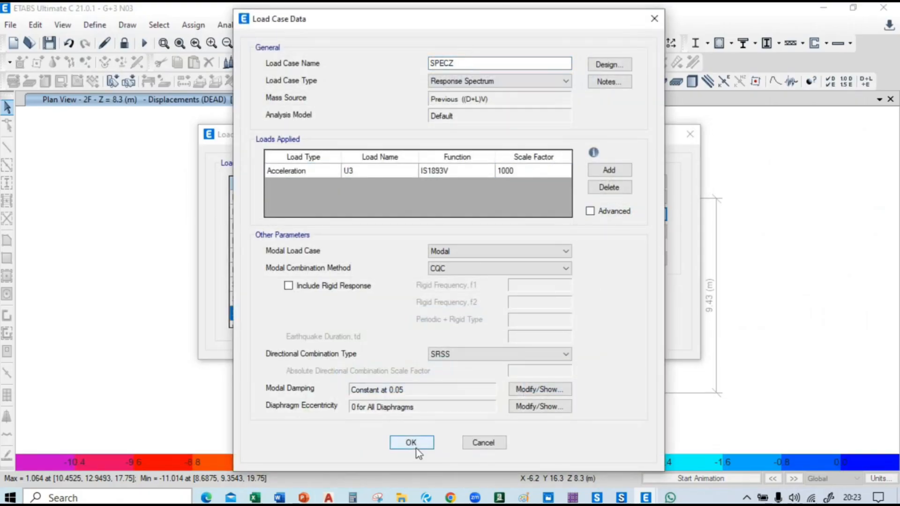
{"action": "left_click", "coordinate": [412, 443]}
{"action": "left_click", "coordinate": [619, 300]}
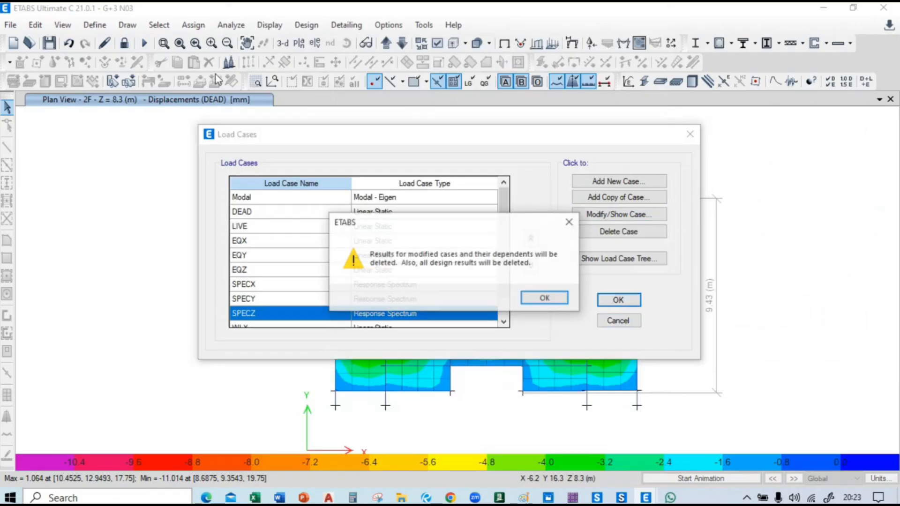
{"action": "left_click", "coordinate": [545, 298]}
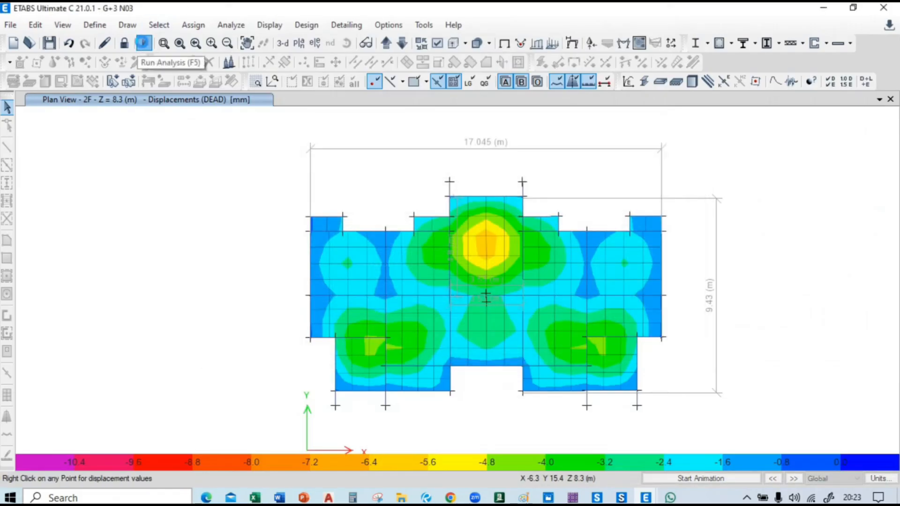
Rerun the analysis in ETABS and set cell M6 of the Excel sheet to 1000.
{"action": "left_click", "coordinate": [143, 43]}
{"action": "key", "text": "alt+Tab"}
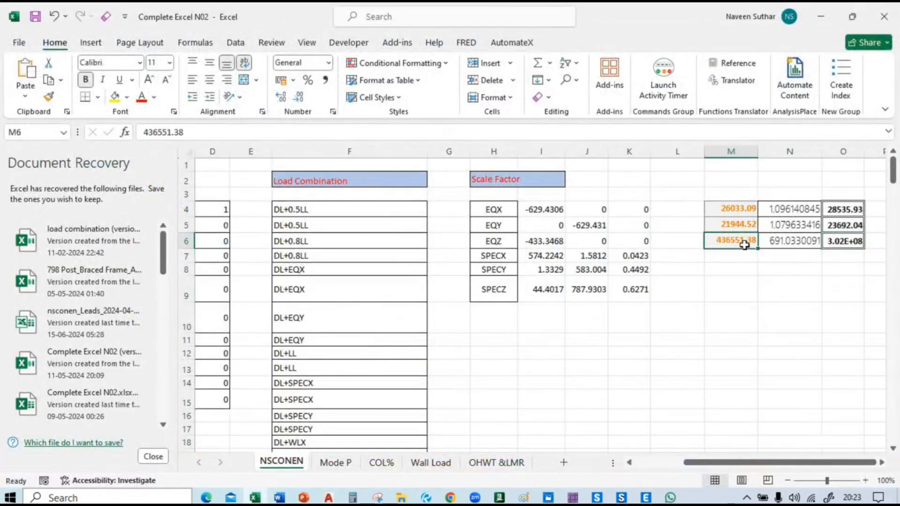
{"action": "type", "text": "1000"}
{"action": "key", "text": "Return"}
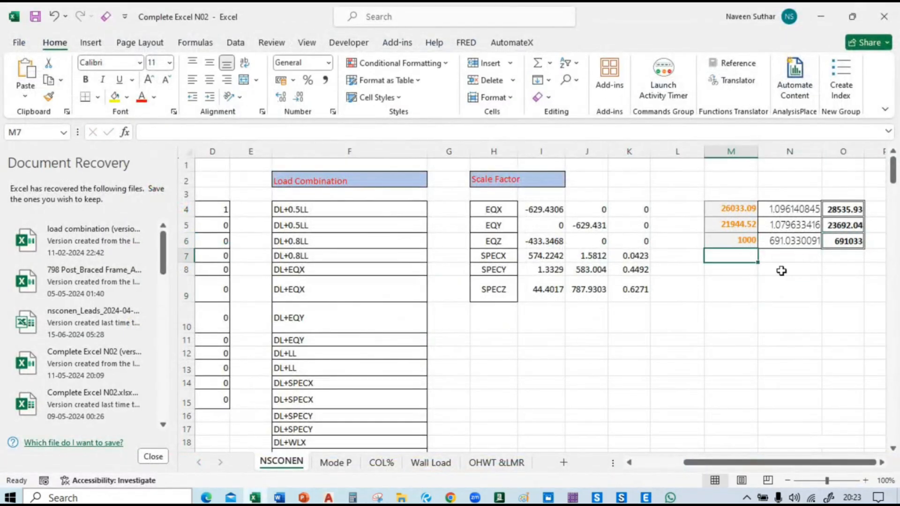
{"action": "left_click", "coordinate": [797, 298]}
Switch to ETABS and display the Base Reactions table at the seismic and response spectrum cases.
{"action": "key", "text": "alt+Tab"}
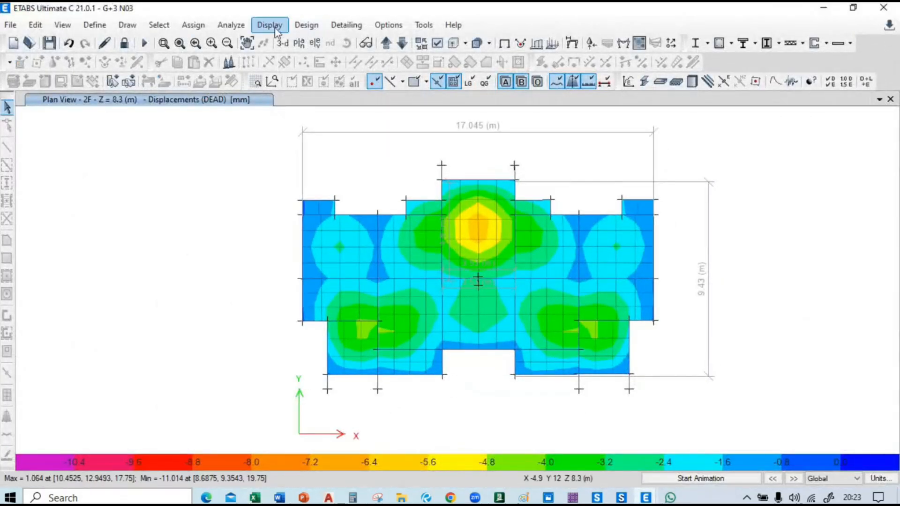
{"action": "left_click", "coordinate": [270, 24]}
{"action": "left_click", "coordinate": [345, 363]}
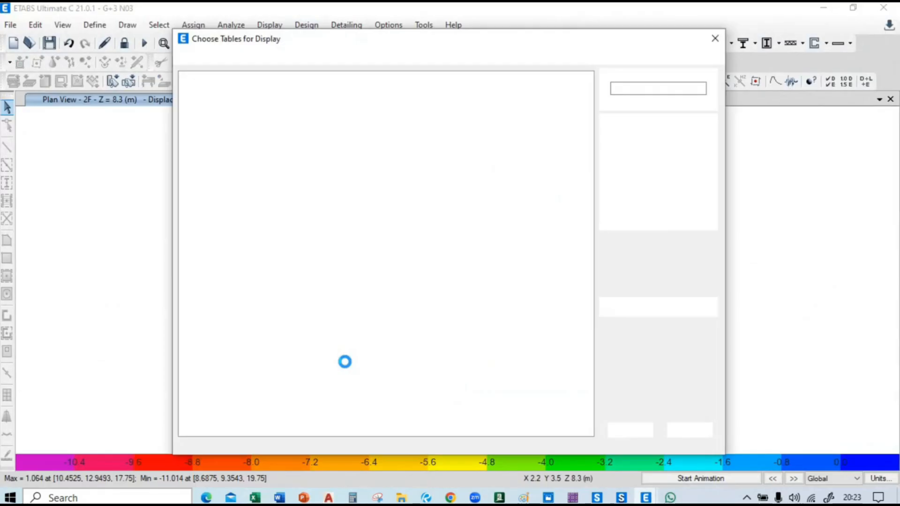
{"action": "left_click", "coordinate": [630, 430]}
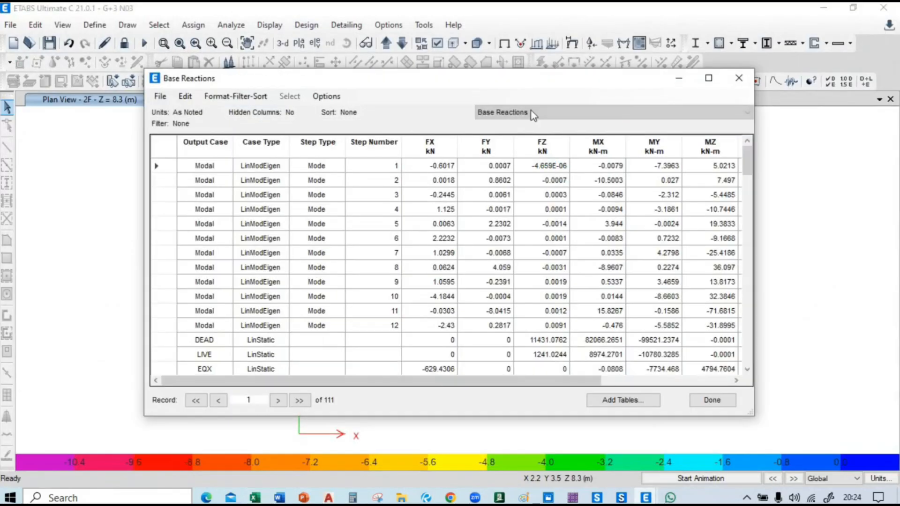
{"action": "left_click", "coordinate": [528, 113]}
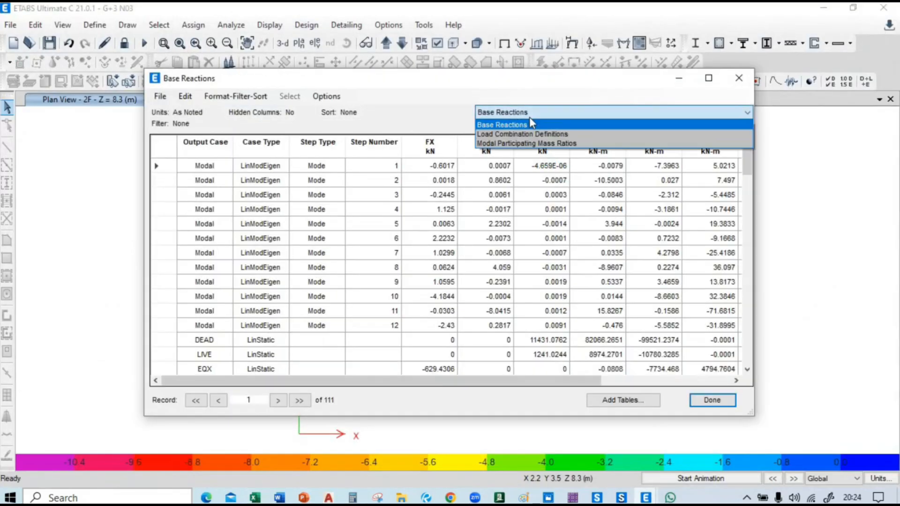
{"action": "left_click", "coordinate": [527, 113]}
{"action": "scroll", "coordinate": [358, 228], "scroll_direction": "down", "scroll_amount": 4}
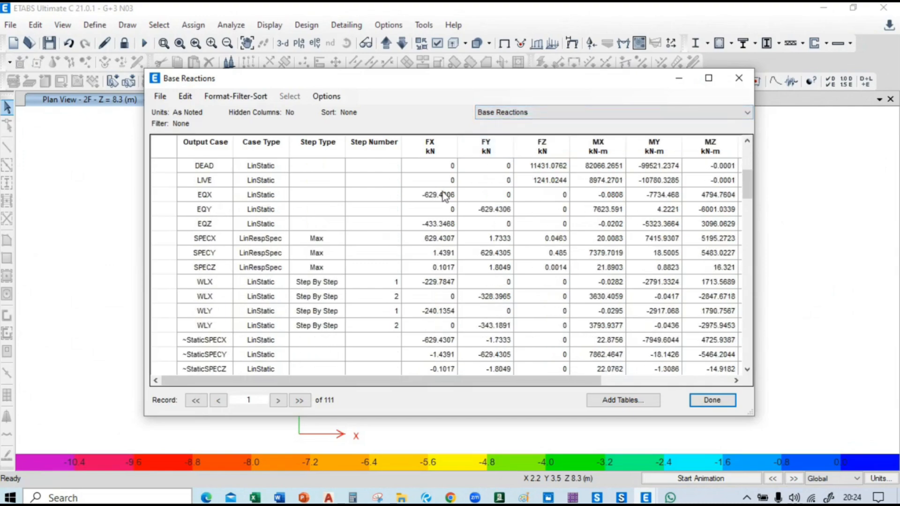
Compare the FX base shear of EQX with SPECX and the FY base shear of EQY with SPECY.
{"action": "left_click", "coordinate": [444, 195]}
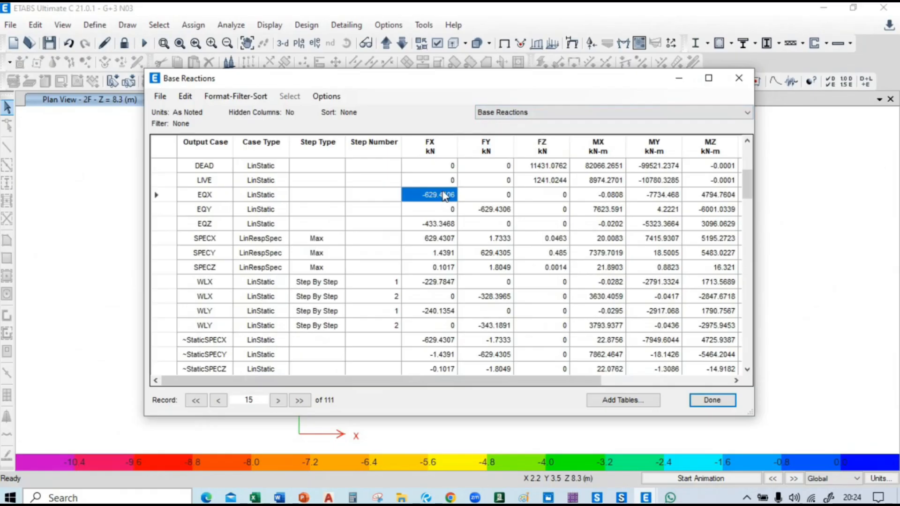
{"action": "left_click", "coordinate": [450, 240]}
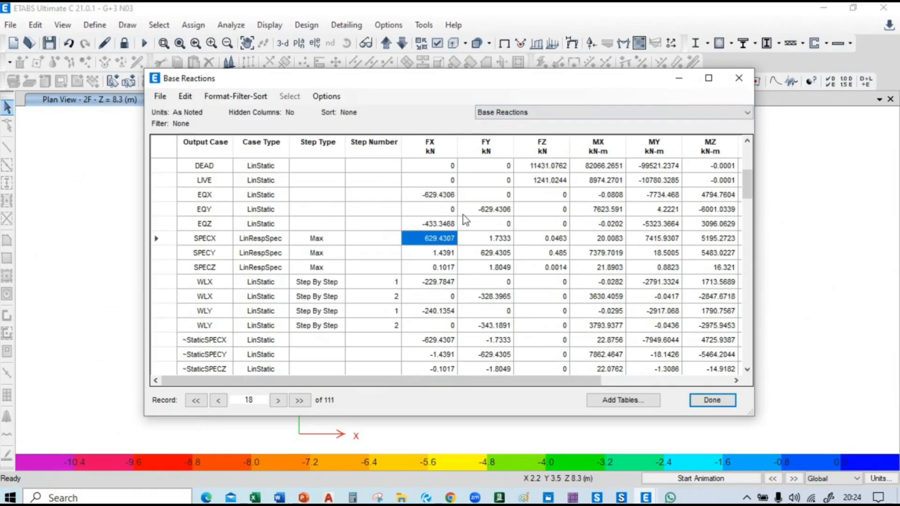
{"action": "left_click", "coordinate": [497, 211]}
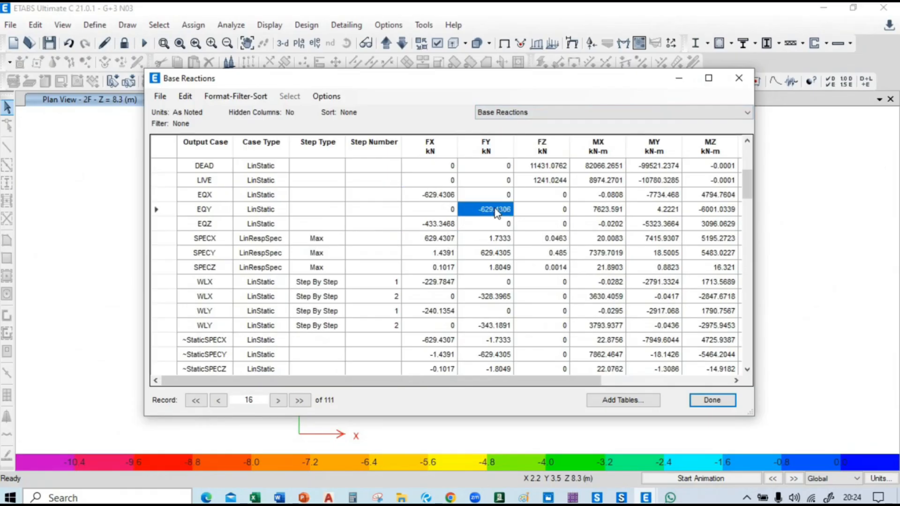
{"action": "left_click", "coordinate": [494, 255]}
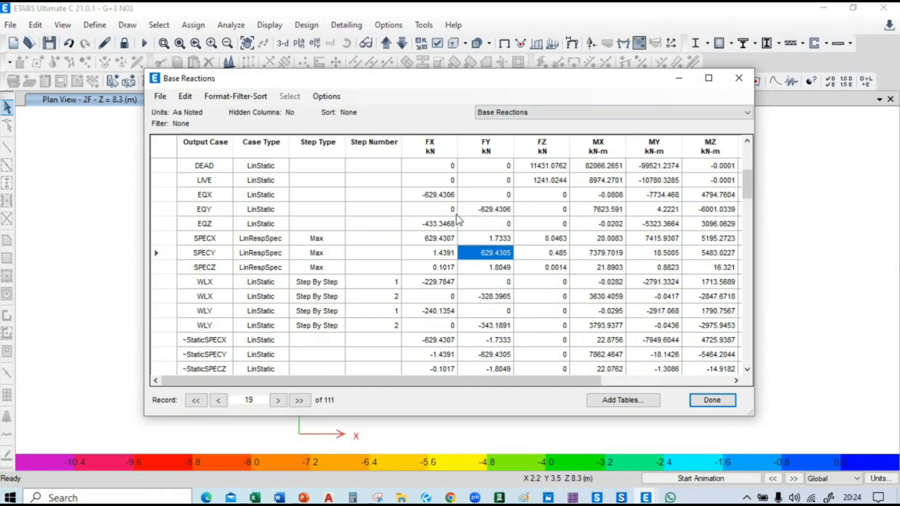
Copy the FX, FY and FZ reactions of EQX through SPECZ into the Excel sheet starting at cell I4.
{"action": "left_click_drag", "start_coordinate": [438, 195], "coordinate": [553, 271]}
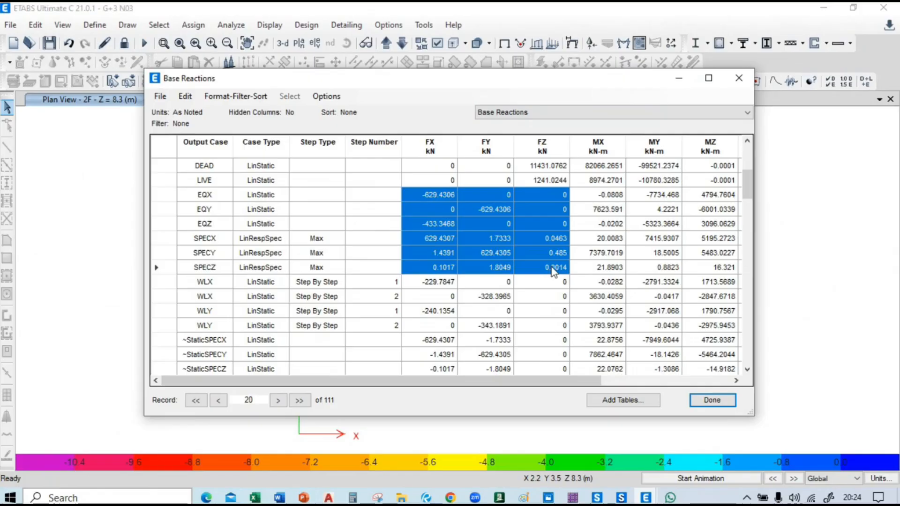
{"action": "key", "text": "alt+Tab"}
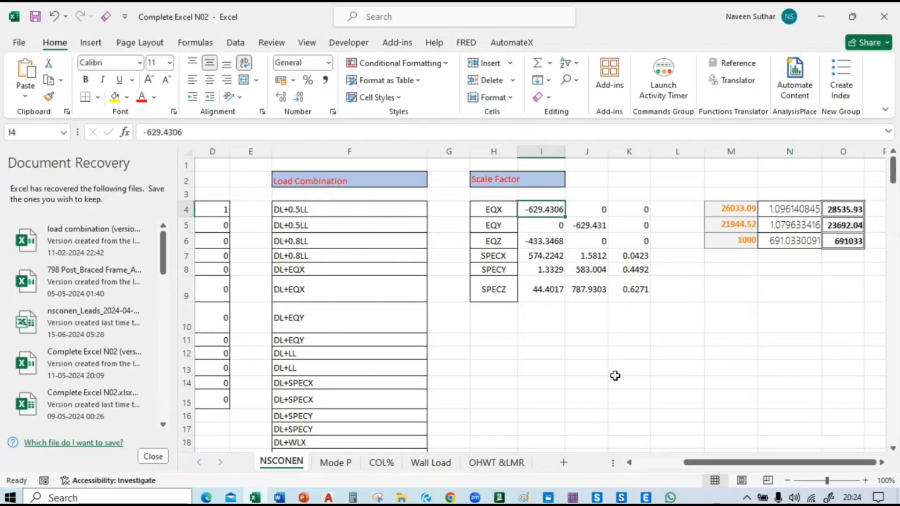
{"action": "type", "text": "-629.4306\t0\t0 0\t-629.431\t0 -433.3468\t0\t0 629.4307\t1.7333\t0.0463 1.4391\t629.4305\t0.485 0.1017\t1.8049\t0.0014"}
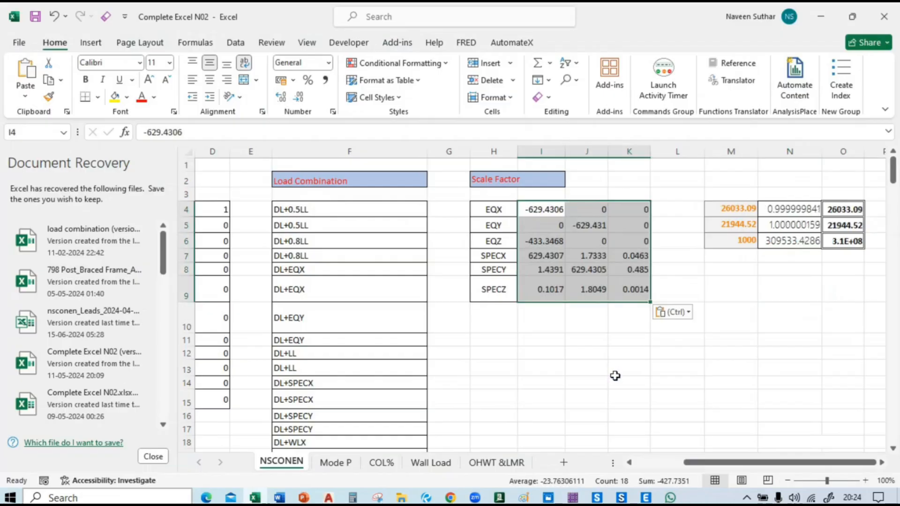
{"action": "left_click", "coordinate": [615, 374]}
Copy the SPECZ scale factor from cell O6, return to ETABS and close the Base Reactions table.
{"action": "left_click", "coordinate": [846, 240]}
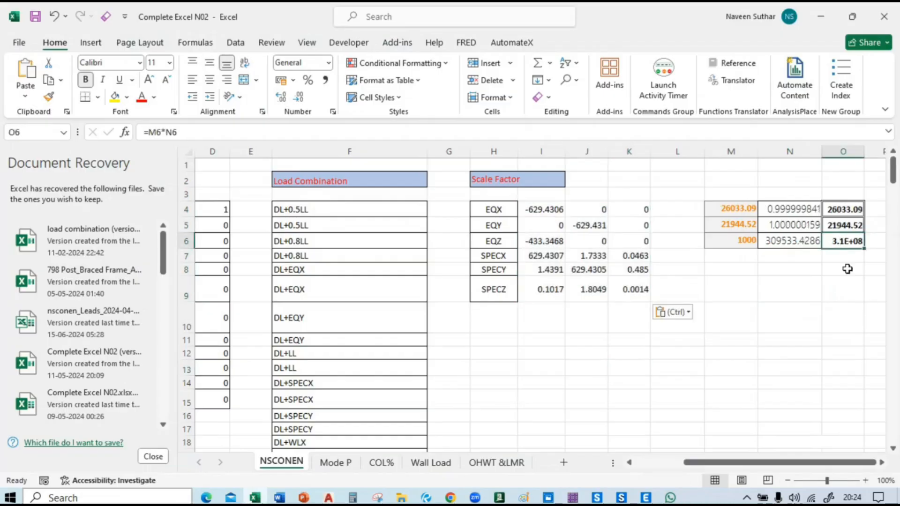
{"action": "key", "text": "ctrl+c"}
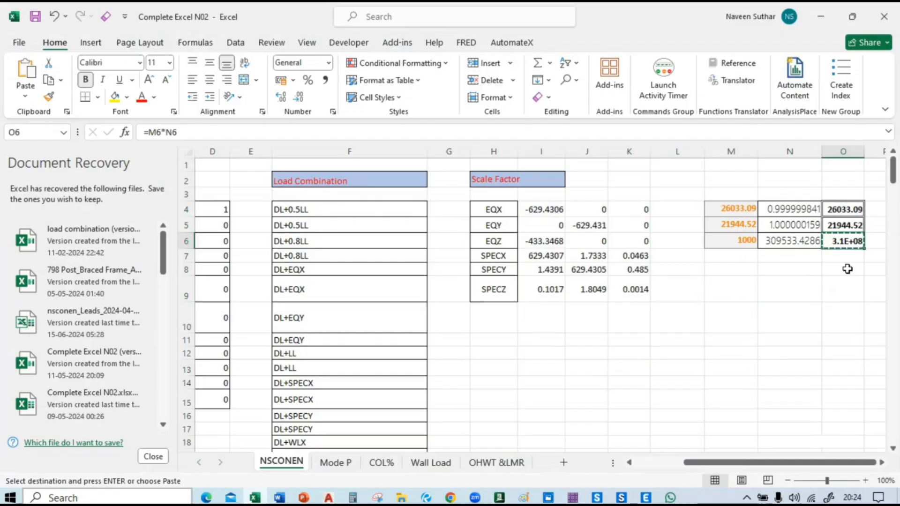
{"action": "key", "text": "alt+Tab"}
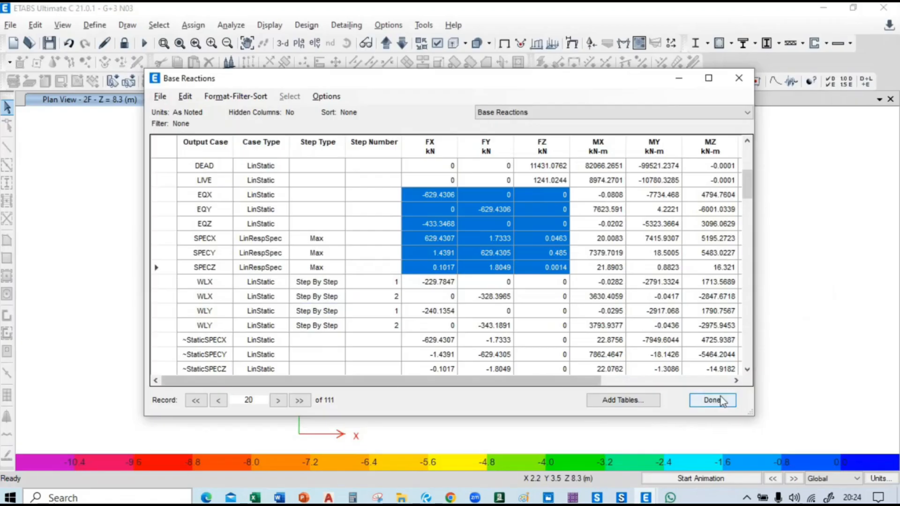
{"action": "left_click", "coordinate": [722, 400]}
{"action": "left_click", "coordinate": [94, 25]}
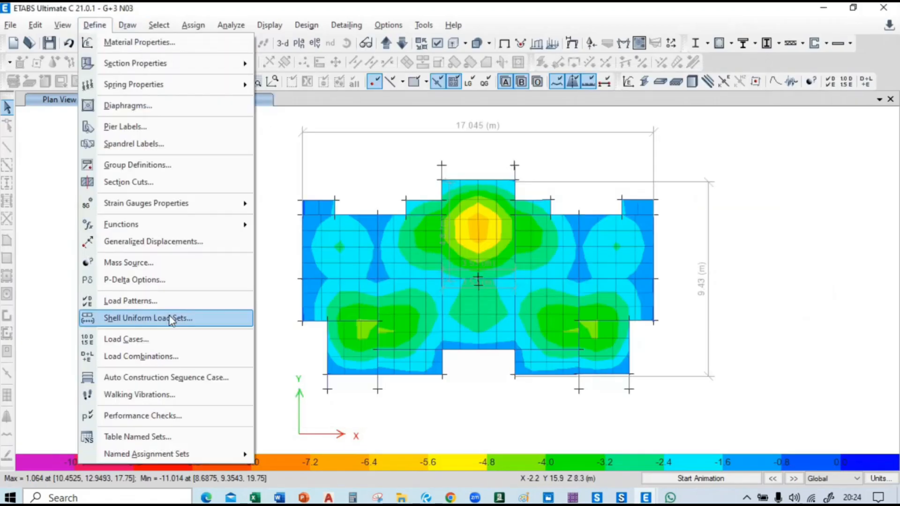
{"action": "left_click", "coordinate": [169, 357]}
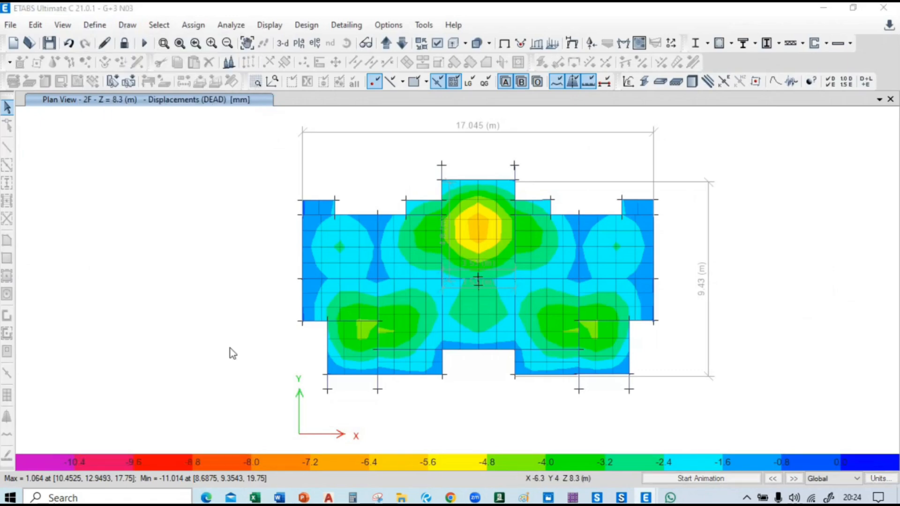
{"action": "left_click", "coordinate": [621, 144]}
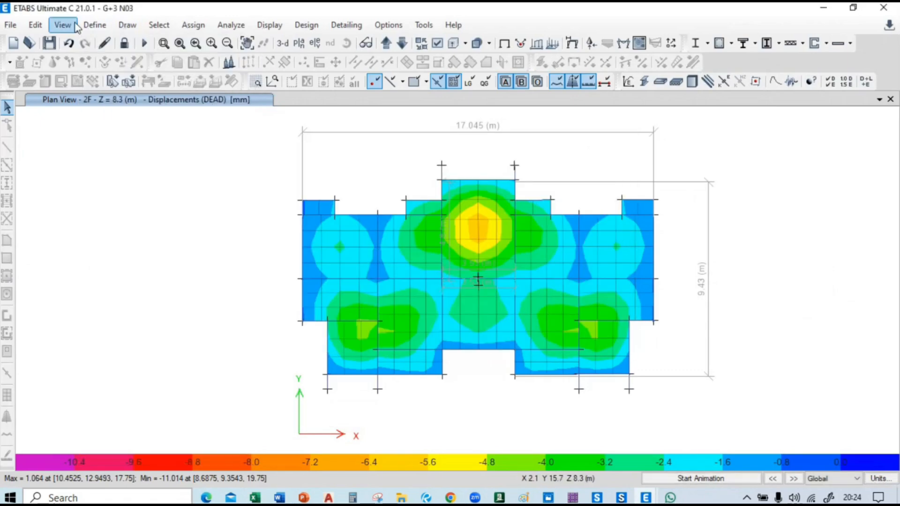
Set the SPECZ load case's U3 scale factor to the copied 309533428.6 and accept deletion of the affected results.
{"action": "left_click", "coordinate": [95, 24]}
{"action": "left_click", "coordinate": [148, 342]}
{"action": "left_click", "coordinate": [309, 314]}
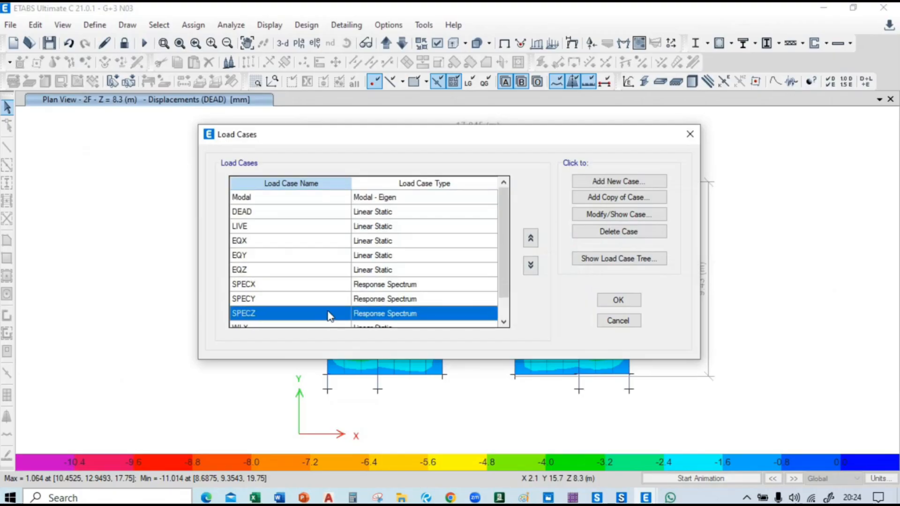
{"action": "left_click", "coordinate": [616, 216]}
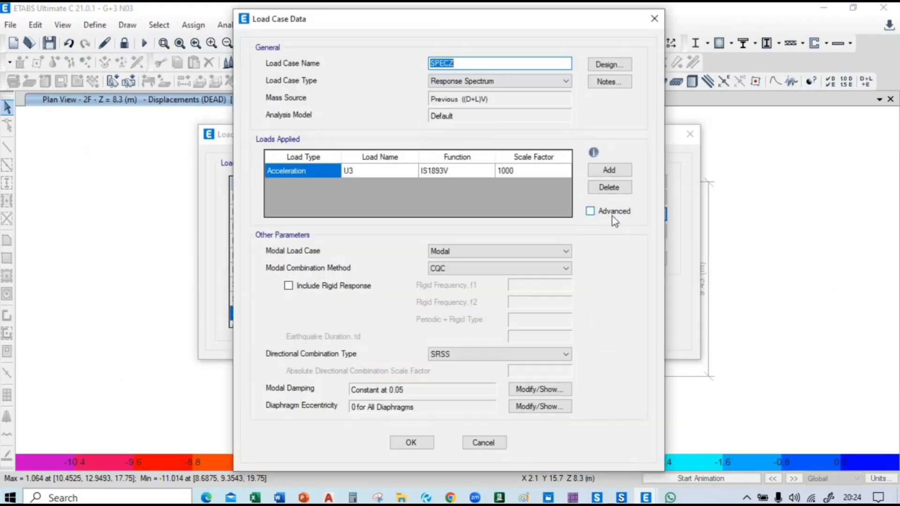
{"action": "left_click", "coordinate": [546, 173]}
{"action": "key", "text": "ctrl+v"}
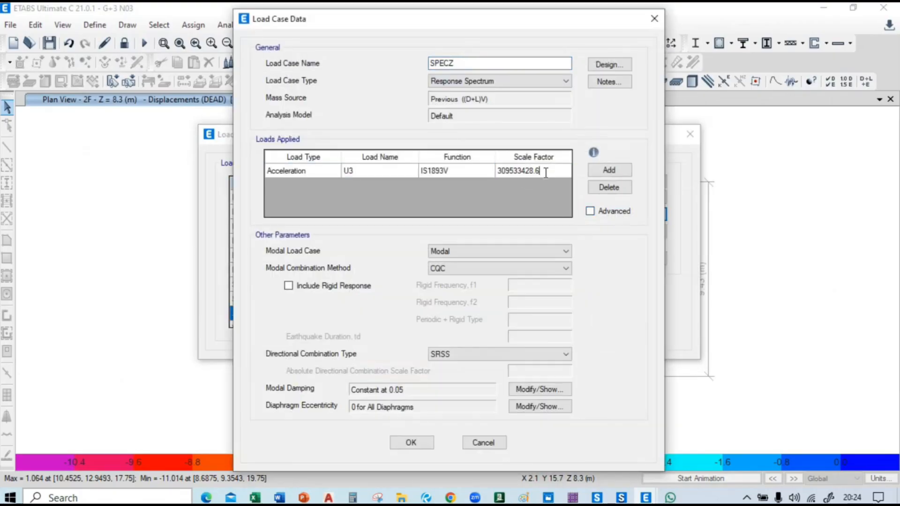
{"action": "left_click", "coordinate": [422, 444]}
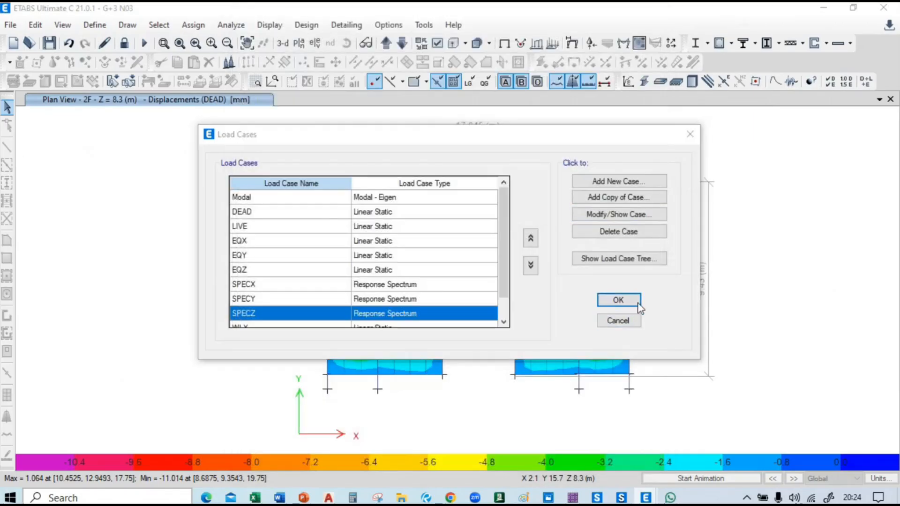
{"action": "left_click", "coordinate": [617, 300]}
{"action": "left_click", "coordinate": [521, 298]}
Rerun the analysis and display the Base Reactions table at the seismic and response spectrum cases.
{"action": "left_click", "coordinate": [145, 43]}
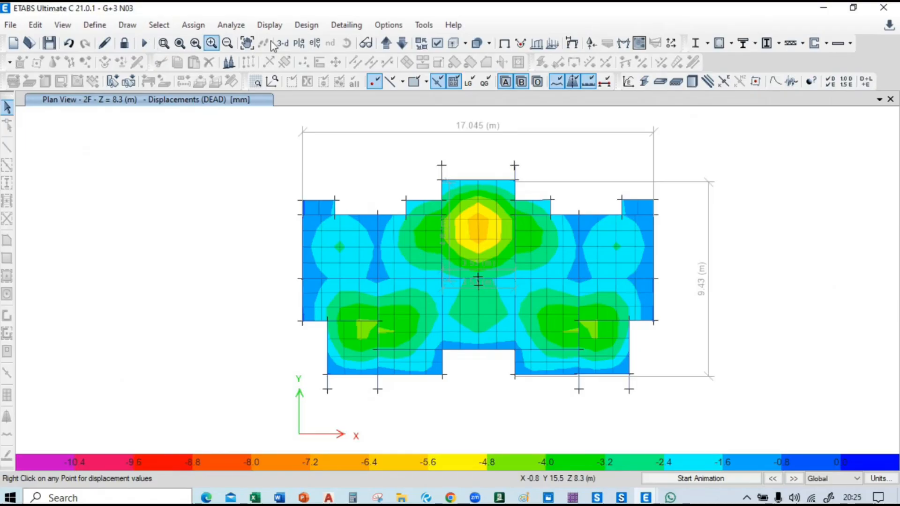
{"action": "left_click", "coordinate": [270, 24]}
{"action": "left_click", "coordinate": [349, 362]}
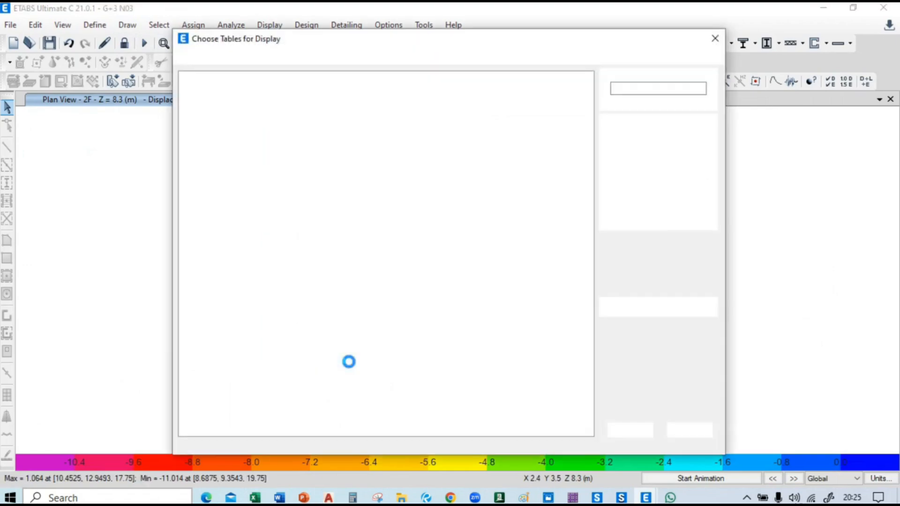
{"action": "left_click", "coordinate": [629, 429]}
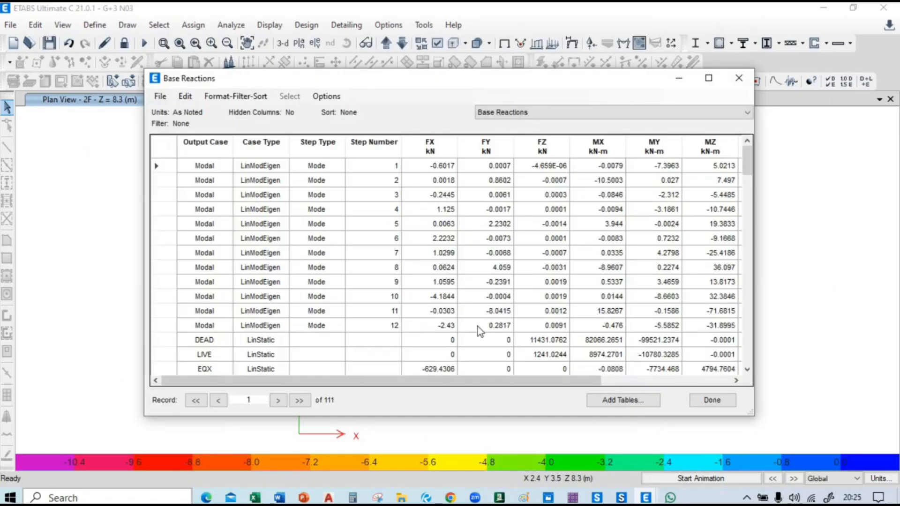
{"action": "scroll", "coordinate": [381, 294], "scroll_direction": "down", "scroll_amount": 4}
{"action": "scroll", "coordinate": [381, 296], "scroll_direction": "up", "scroll_amount": 1}
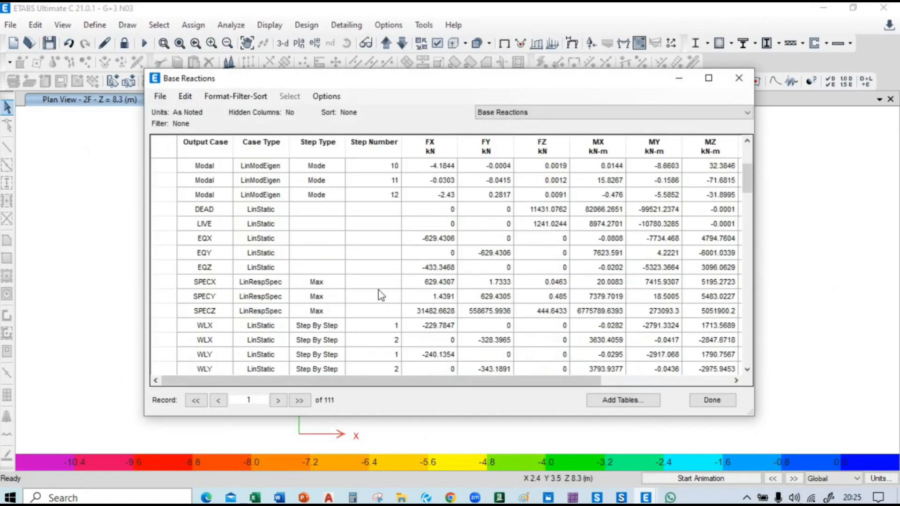
Compare the FX reaction of EQZ with the FZ reaction of SPECZ, and close the Base Reactions table.
{"action": "left_click", "coordinate": [443, 269]}
{"action": "left_click", "coordinate": [553, 311]}
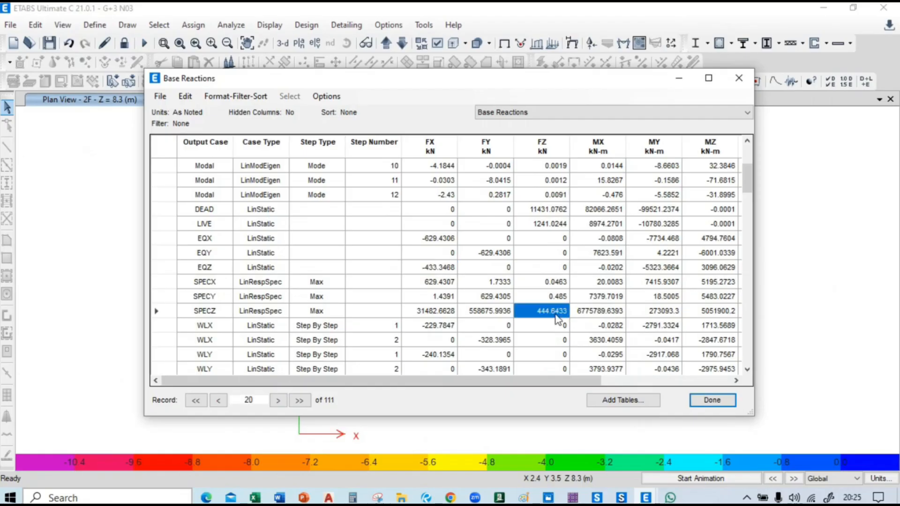
{"action": "left_click", "coordinate": [445, 268]}
{"action": "left_click", "coordinate": [544, 311]}
{"action": "left_click", "coordinate": [452, 269]}
{"action": "left_click", "coordinate": [546, 311]}
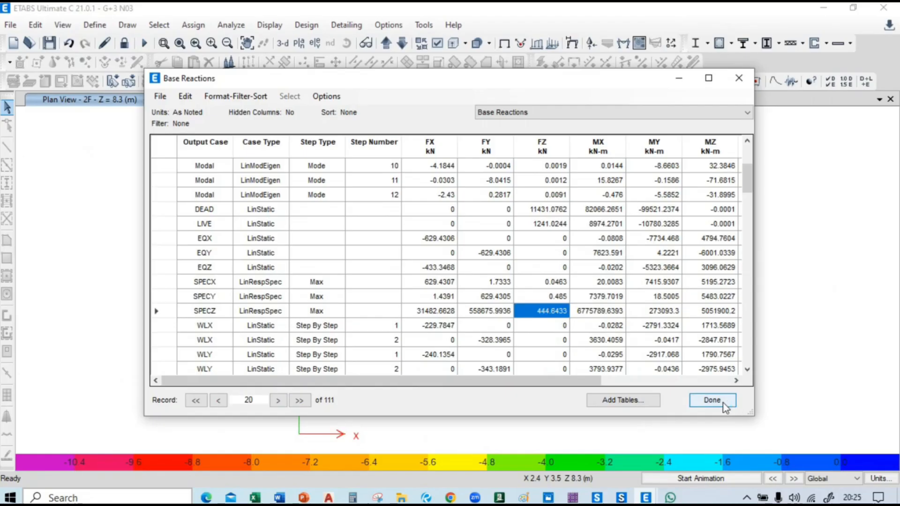
{"action": "left_click", "coordinate": [712, 400]}
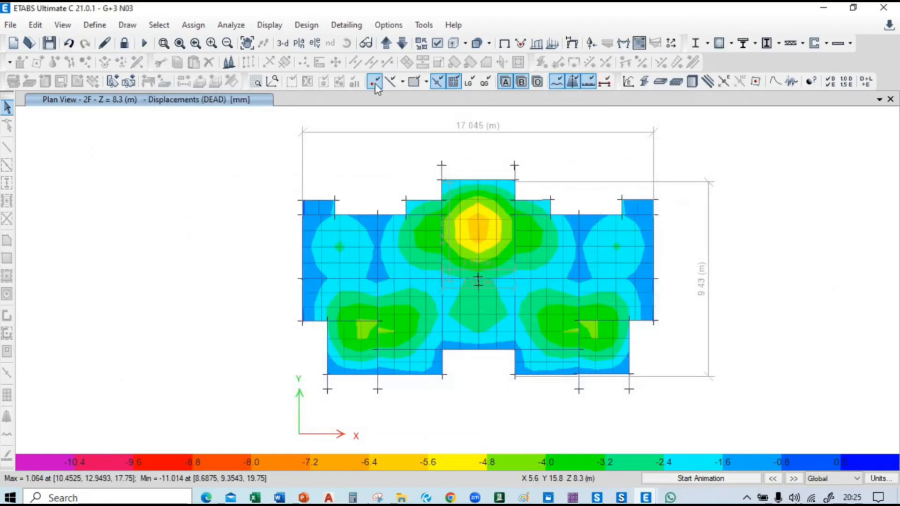
Run the concrete frame design and show the plain undeformed model in the default 3D view.
{"action": "left_click", "coordinate": [719, 43]}
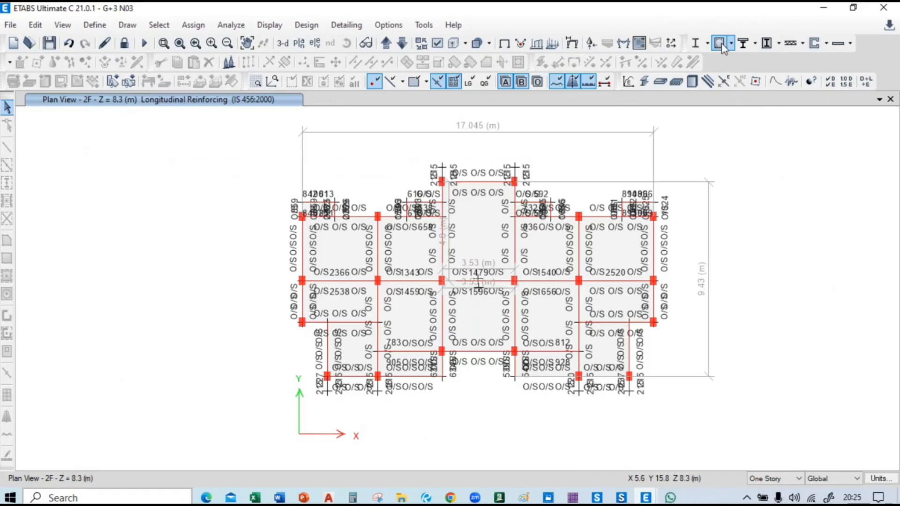
{"action": "left_click", "coordinate": [283, 44]}
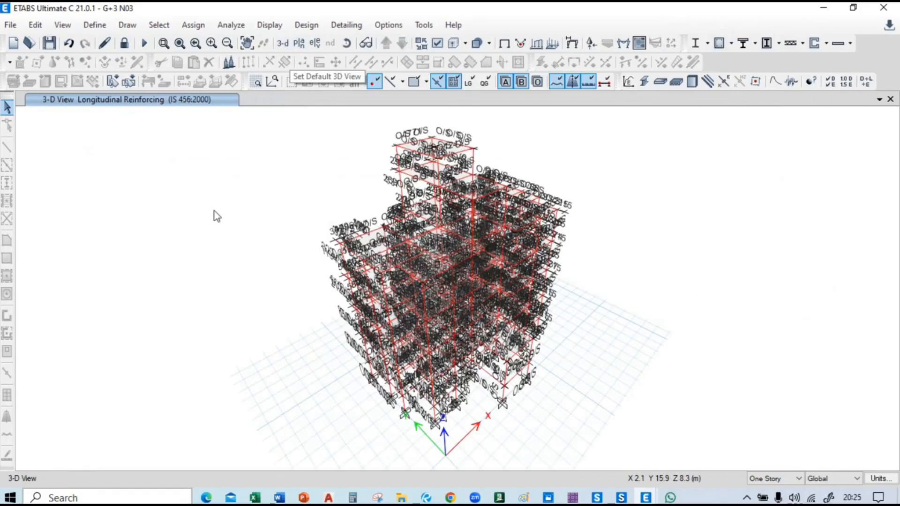
{"action": "left_click", "coordinate": [481, 43]}
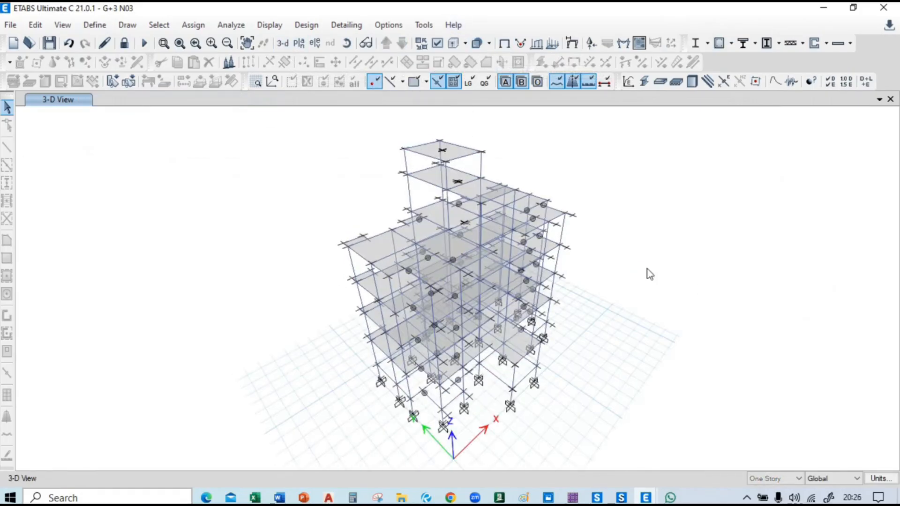
Set the Modal load case's maximum number of modes to 50 and accept deletion of the affected results.
{"action": "left_click", "coordinate": [98, 24]}
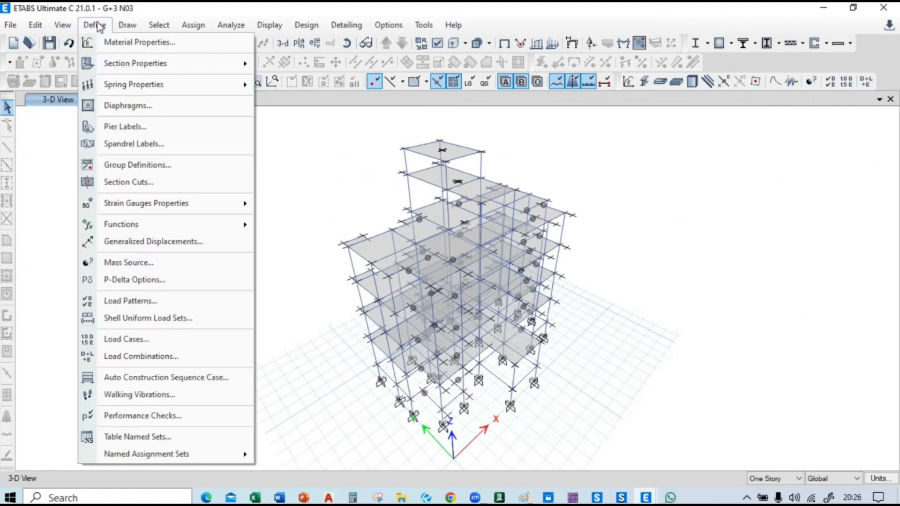
{"action": "left_click", "coordinate": [154, 338]}
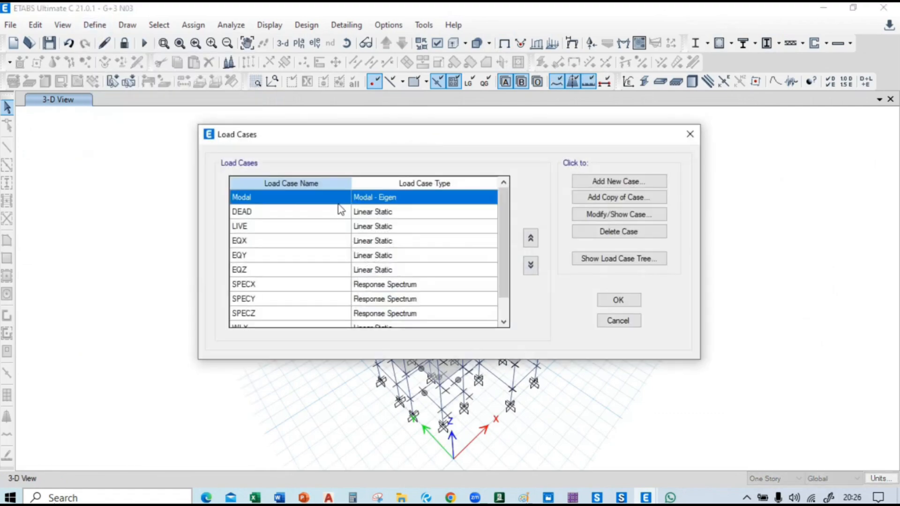
{"action": "left_click", "coordinate": [628, 216]}
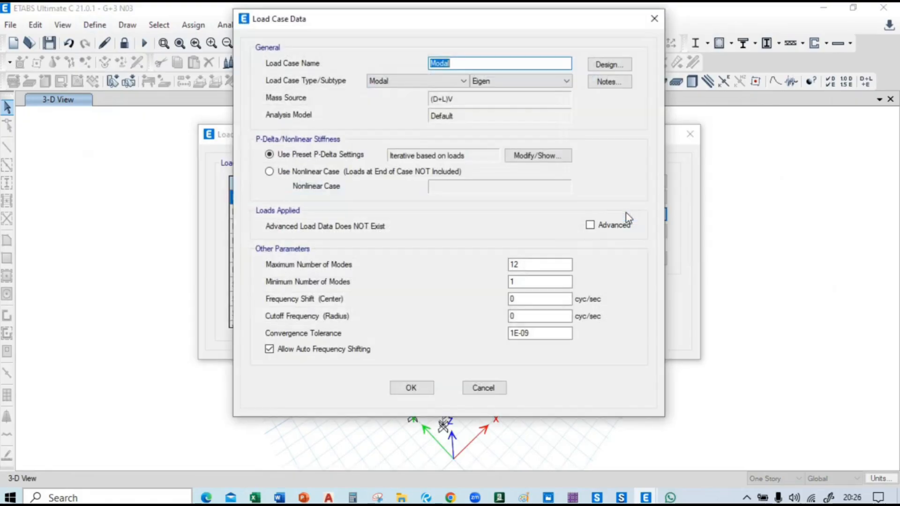
{"action": "left_click_drag", "start_coordinate": [518, 264], "coordinate": [496, 265]}
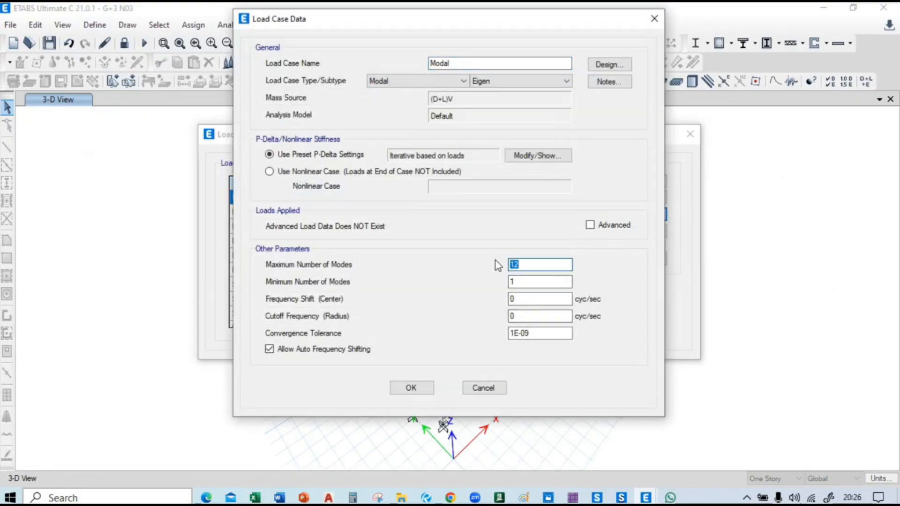
{"action": "left_click", "coordinate": [410, 387]}
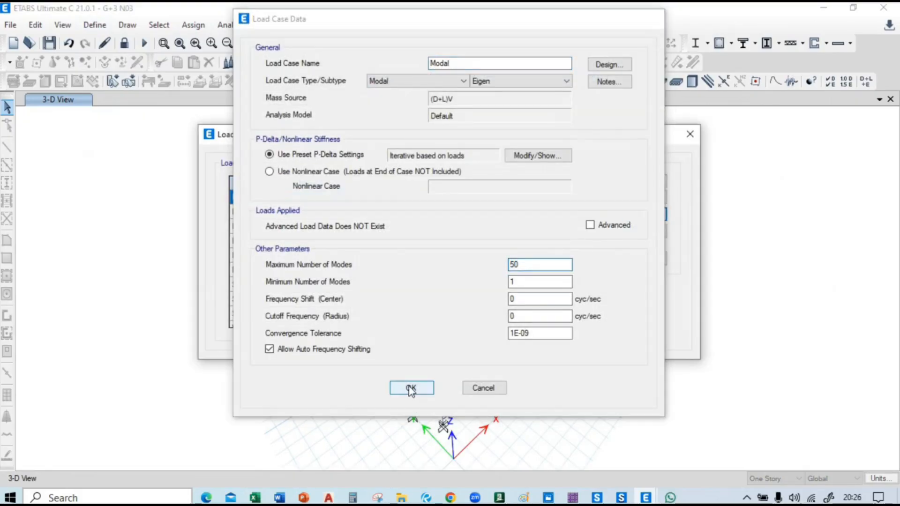
{"action": "left_click", "coordinate": [619, 300]}
{"action": "left_click", "coordinate": [544, 299]}
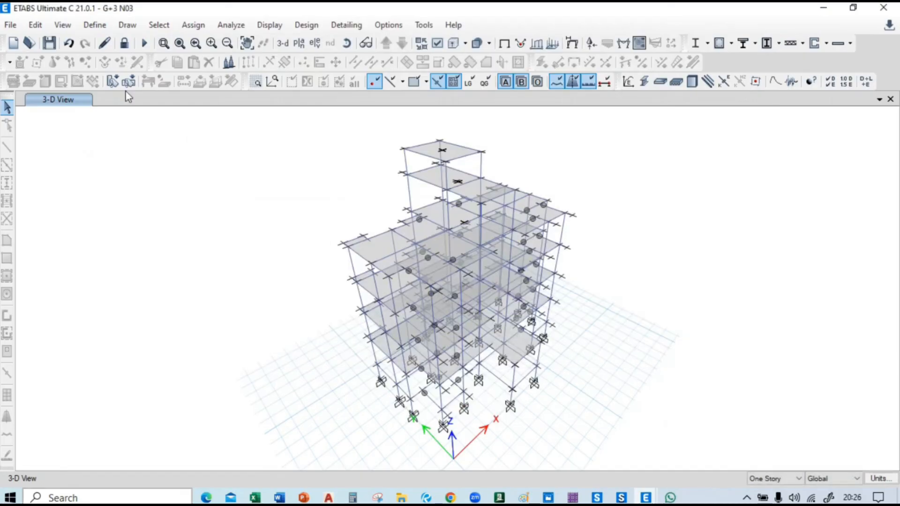
Run the analysis with the revised modal case and bring up the seismic and response spectrum rows of the Base Reactions table.
{"action": "left_click", "coordinate": [139, 44]}
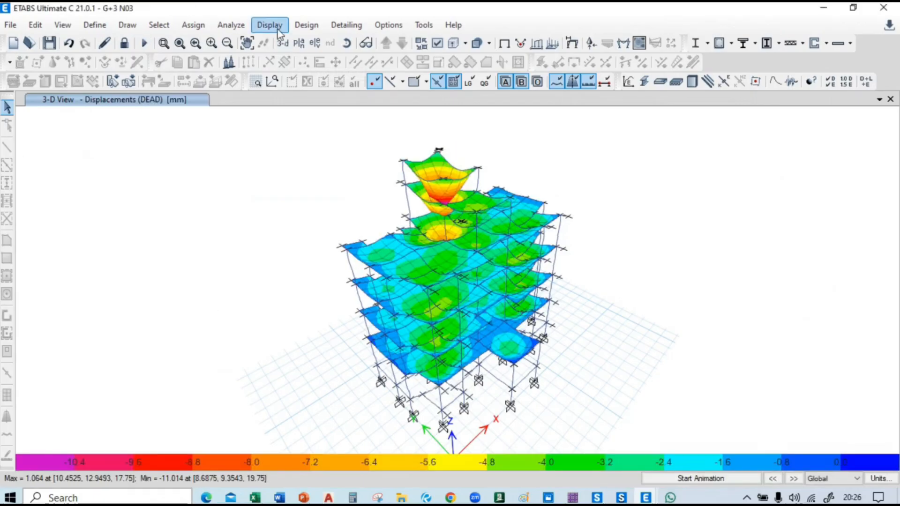
{"action": "left_click", "coordinate": [279, 32]}
{"action": "left_click", "coordinate": [344, 358]}
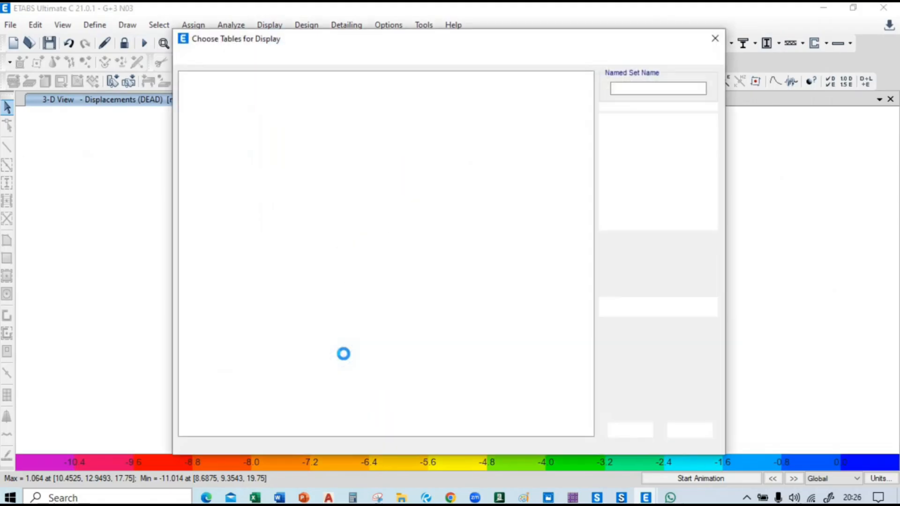
{"action": "left_click", "coordinate": [643, 430]}
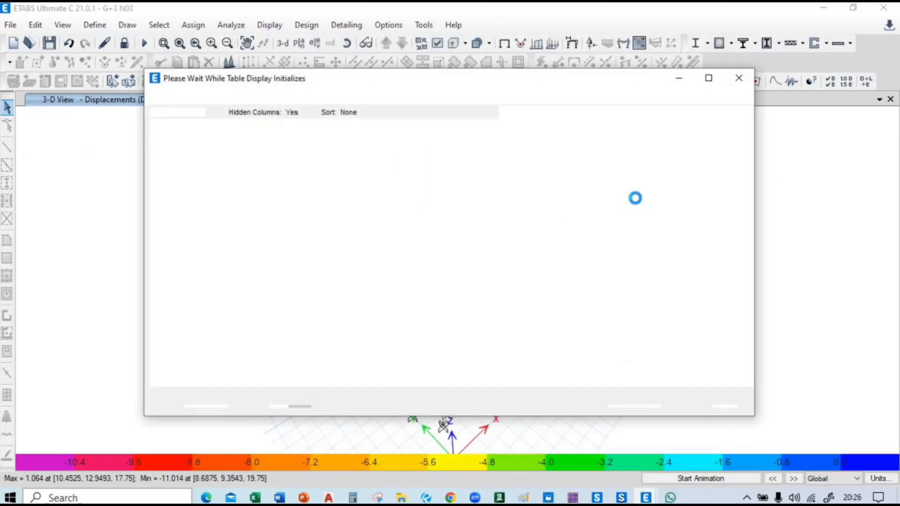
{"action": "scroll", "coordinate": [453, 270], "scroll_direction": "down", "scroll_amount": 4}
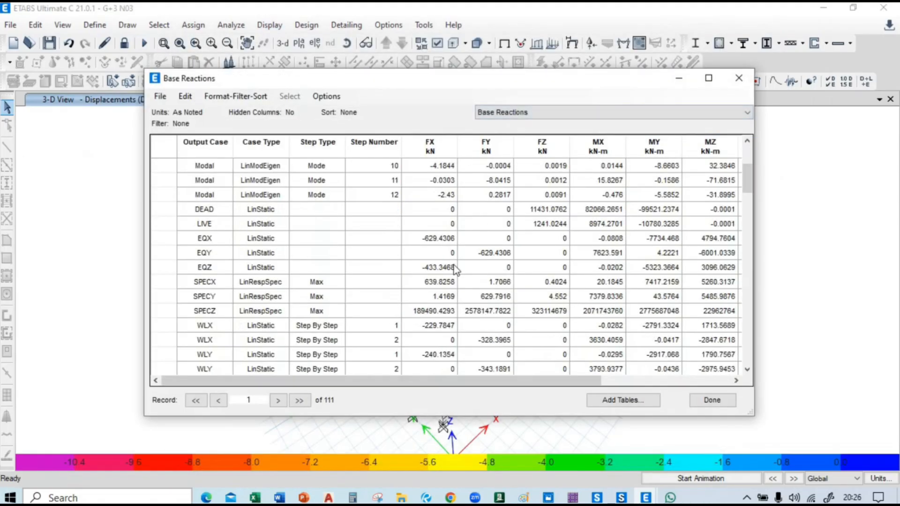
Check the FX, FY and FZ base reactions of the SPECZ case.
{"action": "left_click", "coordinate": [428, 272]}
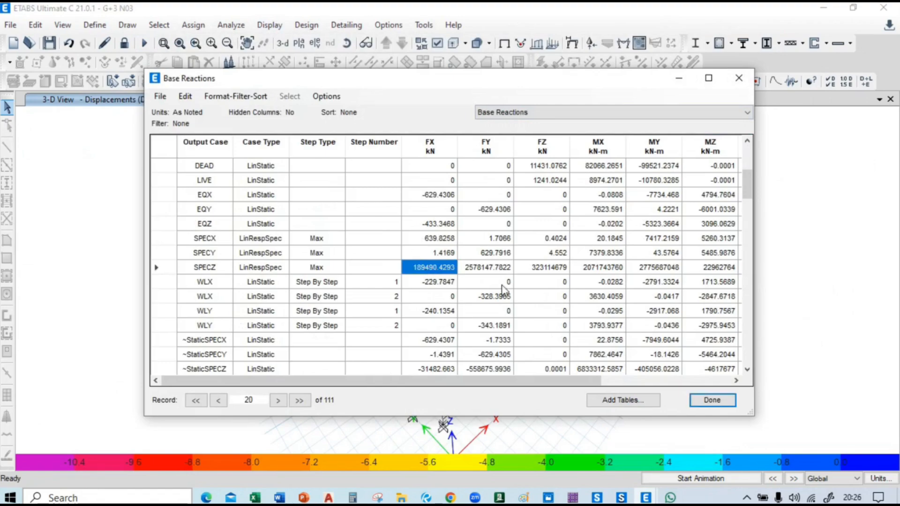
{"action": "left_click", "coordinate": [499, 274]}
{"action": "left_click", "coordinate": [556, 273]}
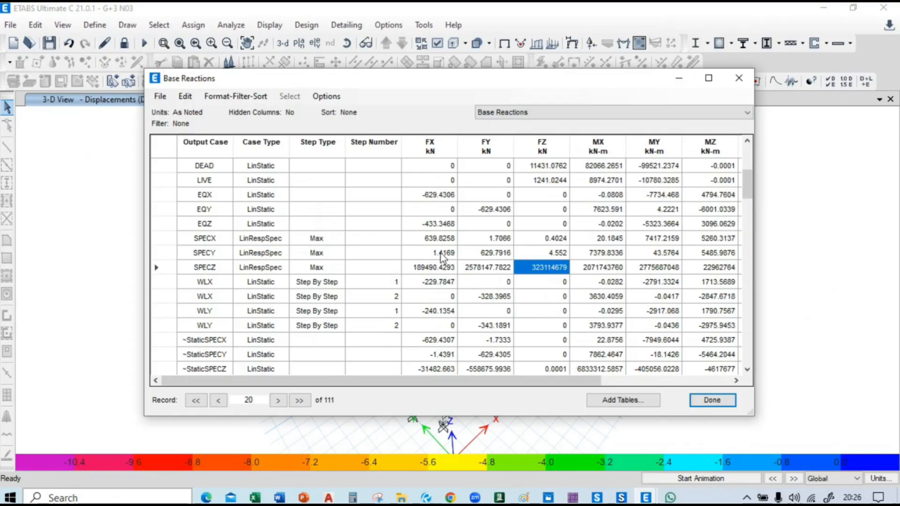
Compare the EQZ FX base reaction with the SPECZ FZ reaction, and close the Base Reactions table.
{"action": "left_click", "coordinate": [444, 225]}
{"action": "left_click", "coordinate": [543, 269]}
{"action": "left_click", "coordinate": [432, 225]}
{"action": "left_click", "coordinate": [541, 268]}
{"action": "left_click", "coordinate": [713, 400]}
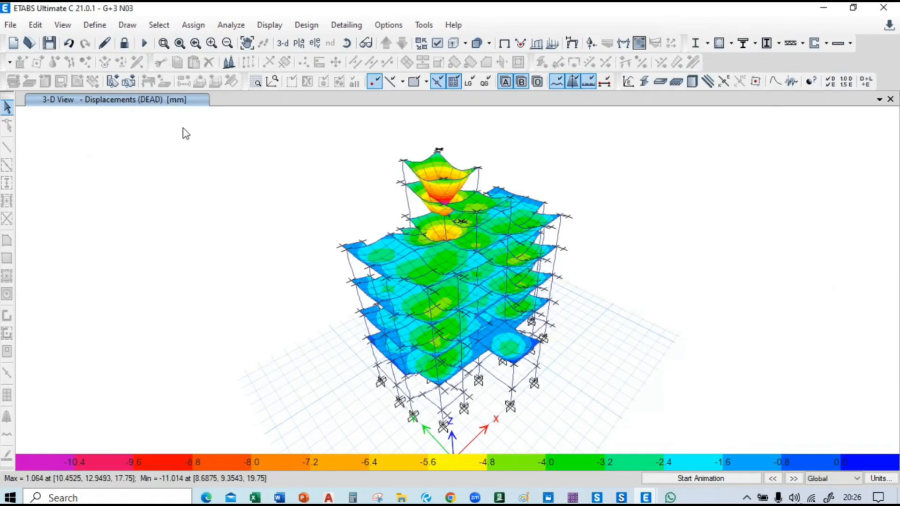
Set the SPECZ response spectrum load case's U3 scale factor to 1000 and accept deletion of the affected results.
{"action": "left_click", "coordinate": [95, 25]}
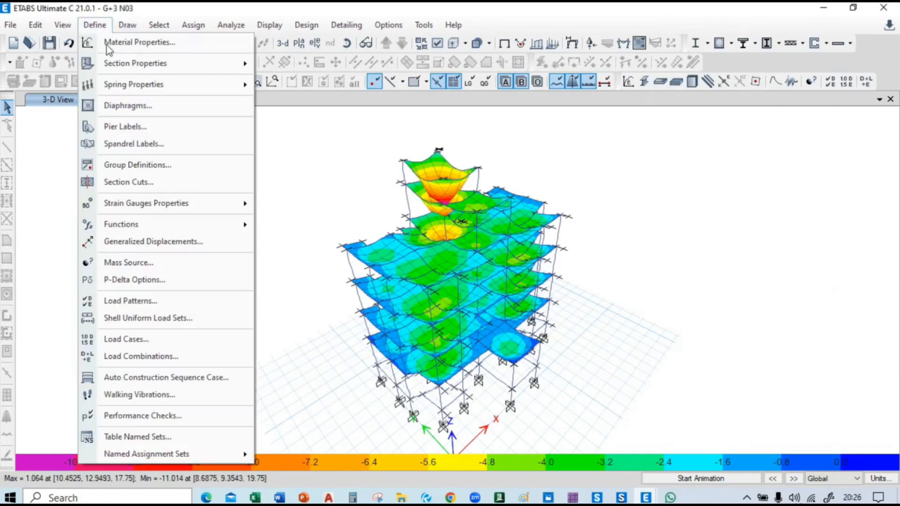
{"action": "left_click", "coordinate": [142, 342]}
{"action": "scroll", "coordinate": [280, 304], "scroll_direction": "down", "scroll_amount": 1}
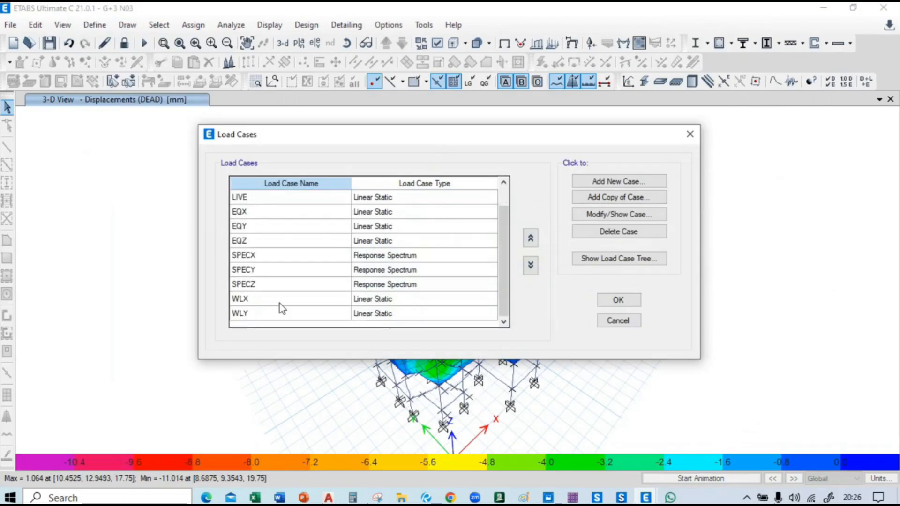
{"action": "left_click", "coordinate": [281, 284]}
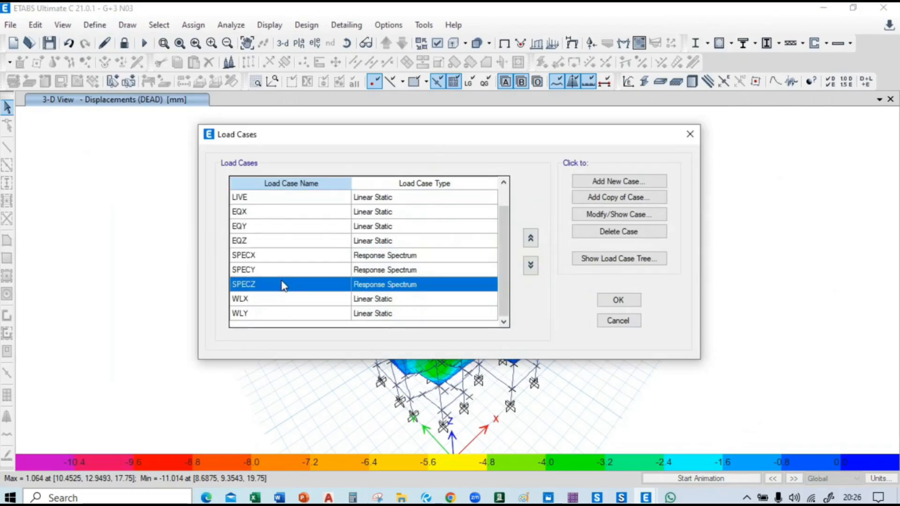
{"action": "left_click", "coordinate": [612, 216]}
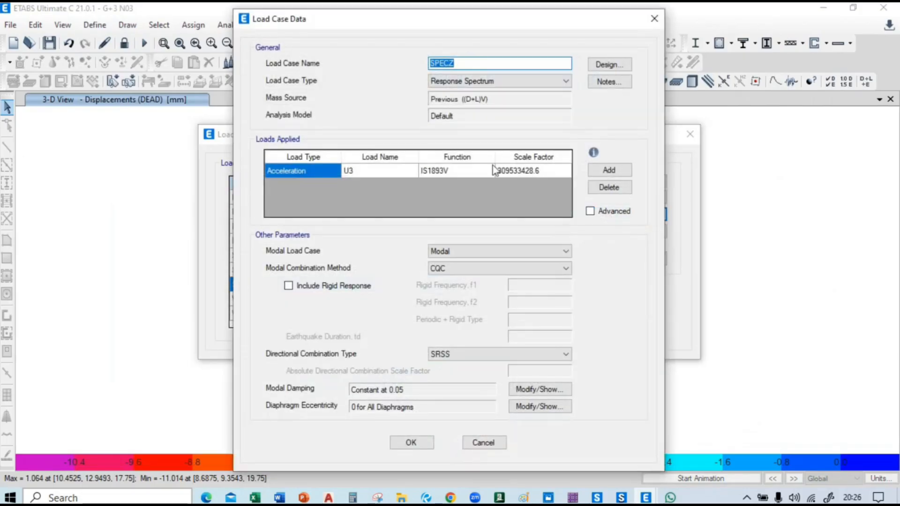
{"action": "left_click", "coordinate": [545, 173]}
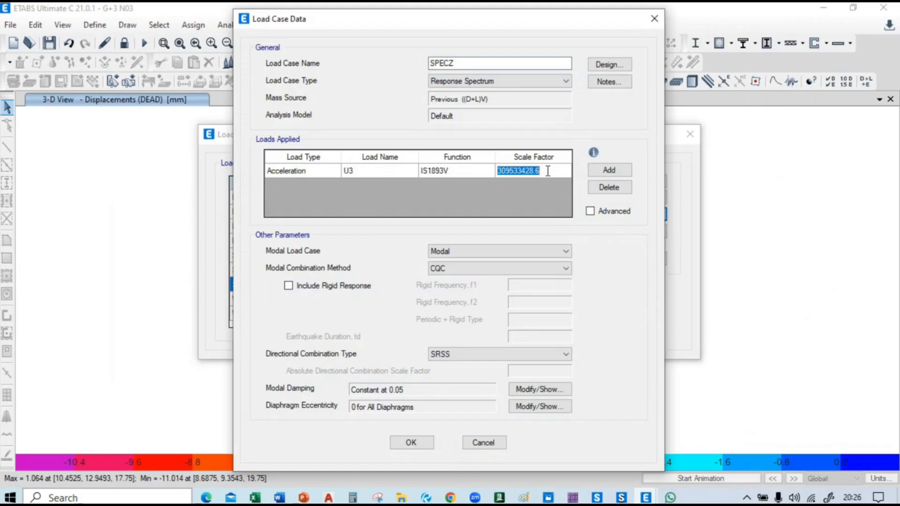
{"action": "type", "text": "1000"}
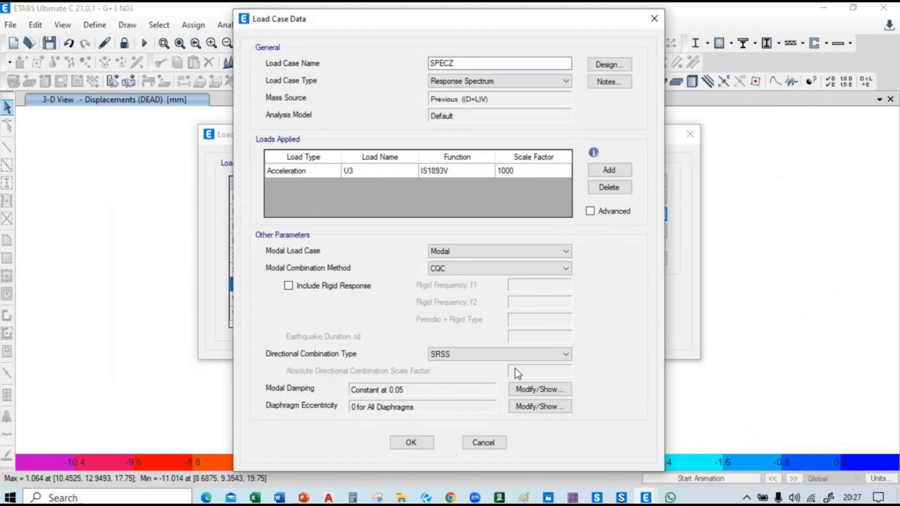
{"action": "left_click", "coordinate": [412, 443]}
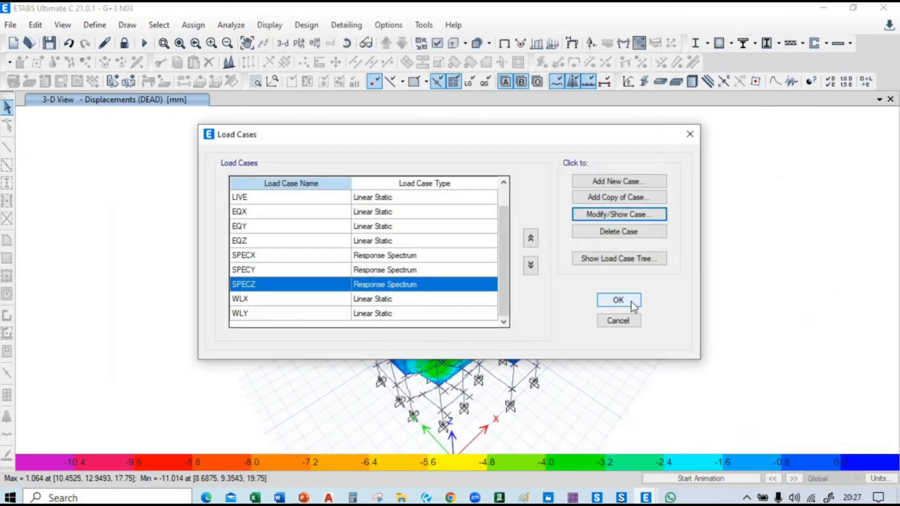
{"action": "left_click", "coordinate": [631, 301]}
{"action": "left_click", "coordinate": [544, 298]}
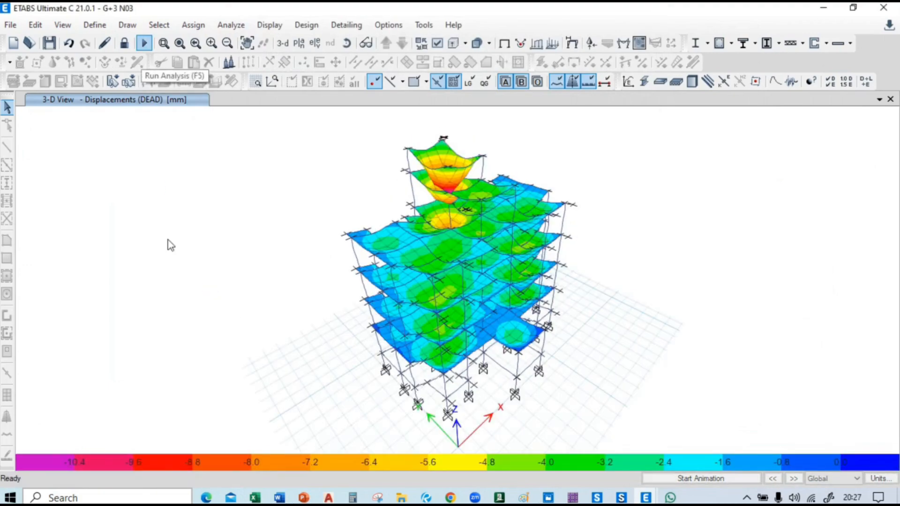
Run the analysis with the revised SPECZ case and bring up its rows in the Base Reactions table.
{"action": "key", "text": "F5"}
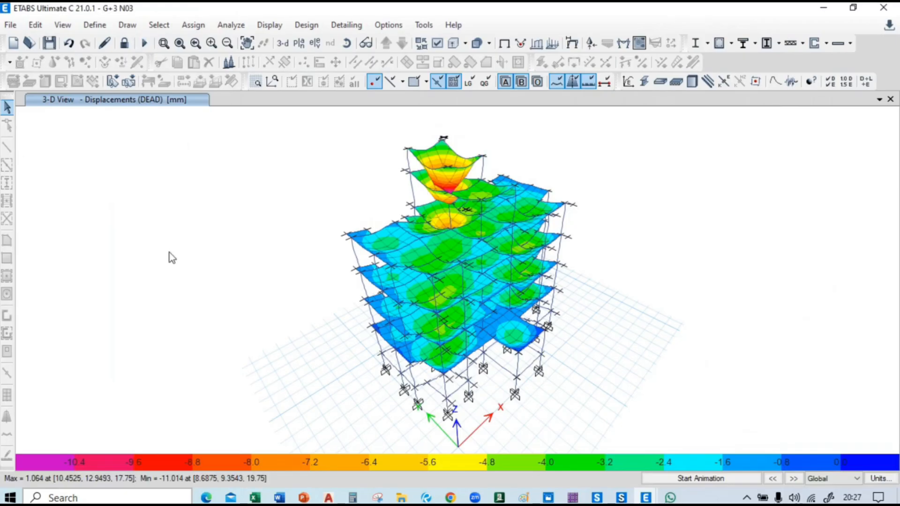
{"action": "middle_click_drag", "start_coordinate": [287, 321], "coordinate": [274, 324]}
{"action": "middle_click_drag", "start_coordinate": [287, 266], "coordinate": [297, 270]}
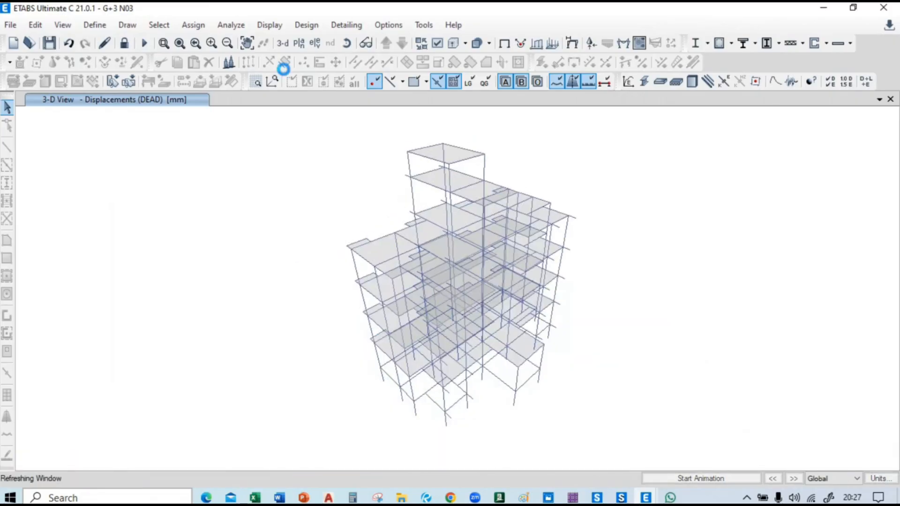
{"action": "left_click", "coordinate": [270, 24]}
{"action": "left_click", "coordinate": [329, 370]}
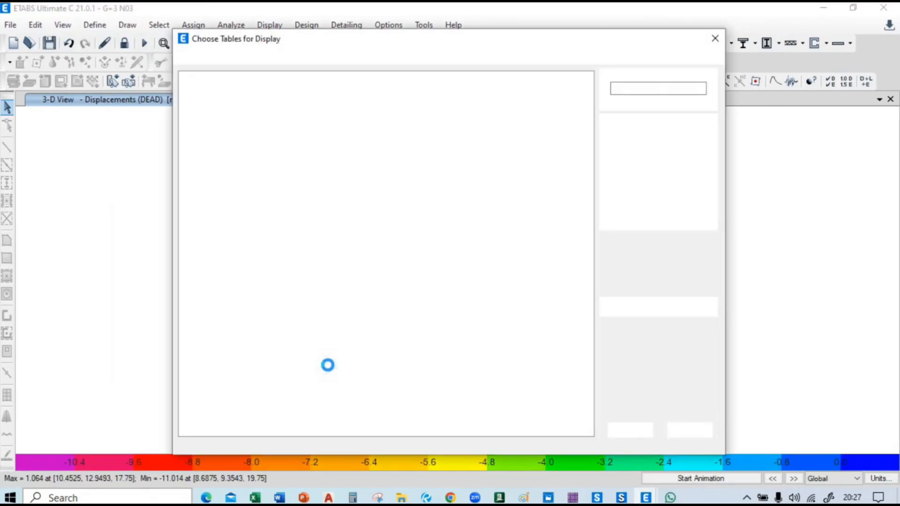
{"action": "left_click", "coordinate": [629, 429]}
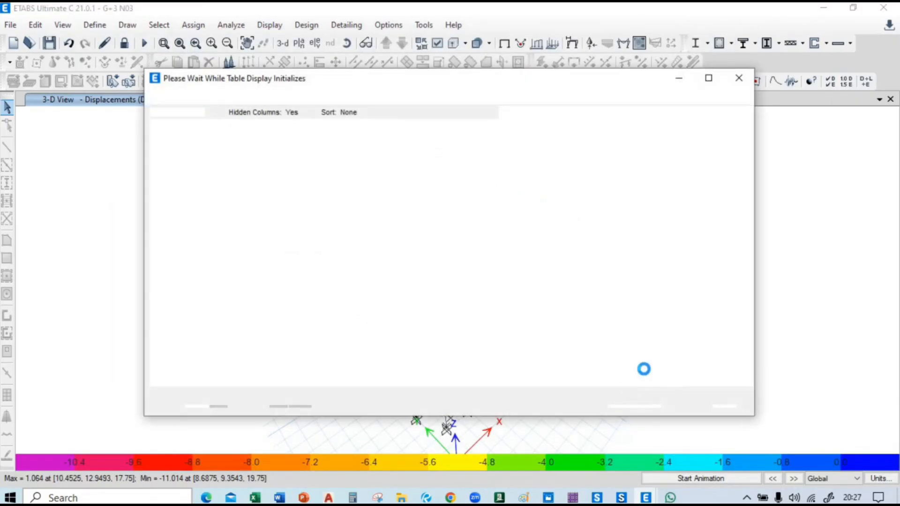
{"action": "scroll", "coordinate": [338, 222], "scroll_direction": "down", "scroll_amount": 3}
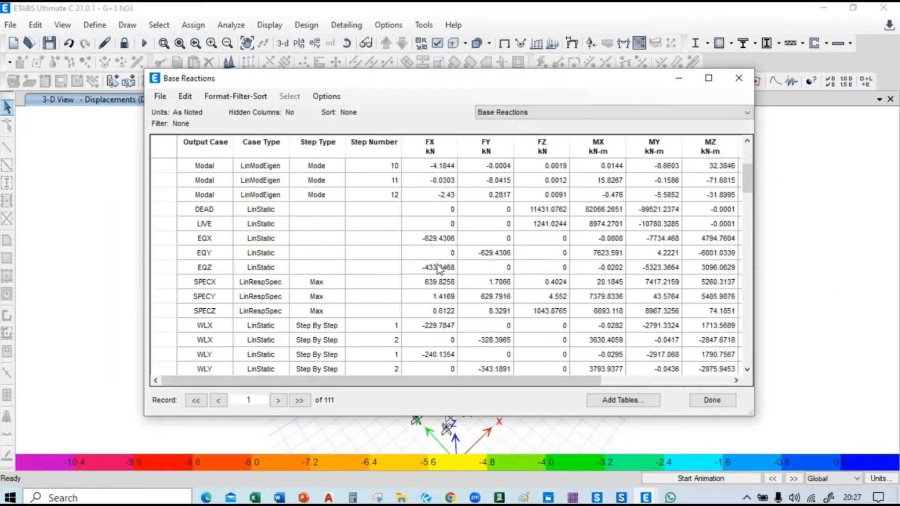
Check the SPECX FX base reaction and the FX, FY and FZ reactions of the SPECZ case.
{"action": "left_click", "coordinate": [438, 282]}
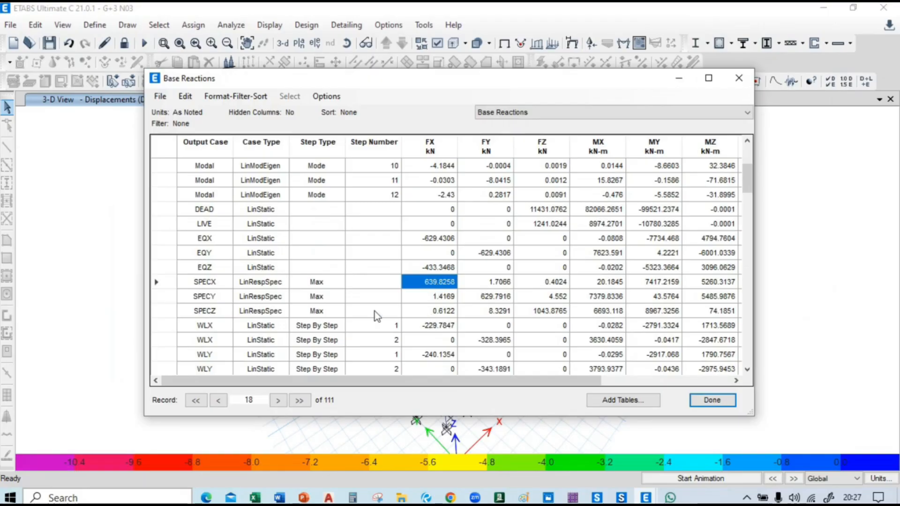
{"action": "left_click", "coordinate": [455, 313]}
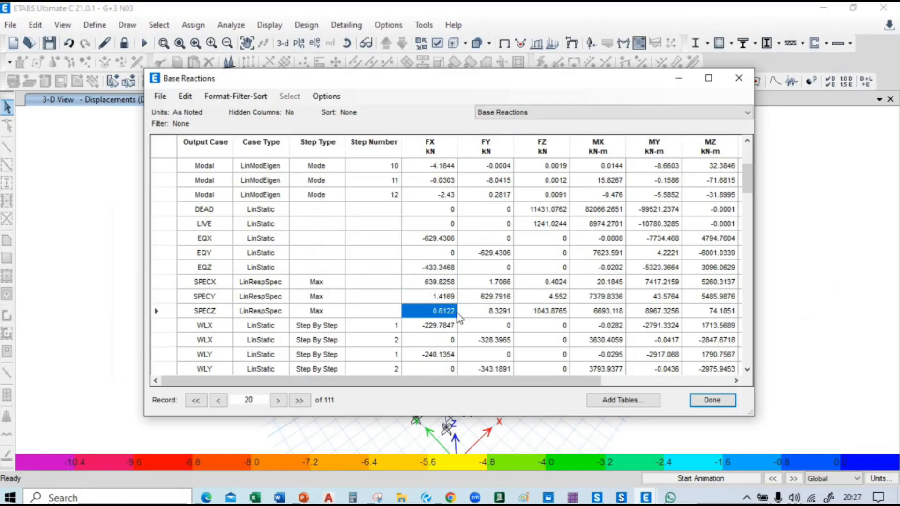
{"action": "left_click", "coordinate": [492, 314]}
{"action": "left_click", "coordinate": [545, 317]}
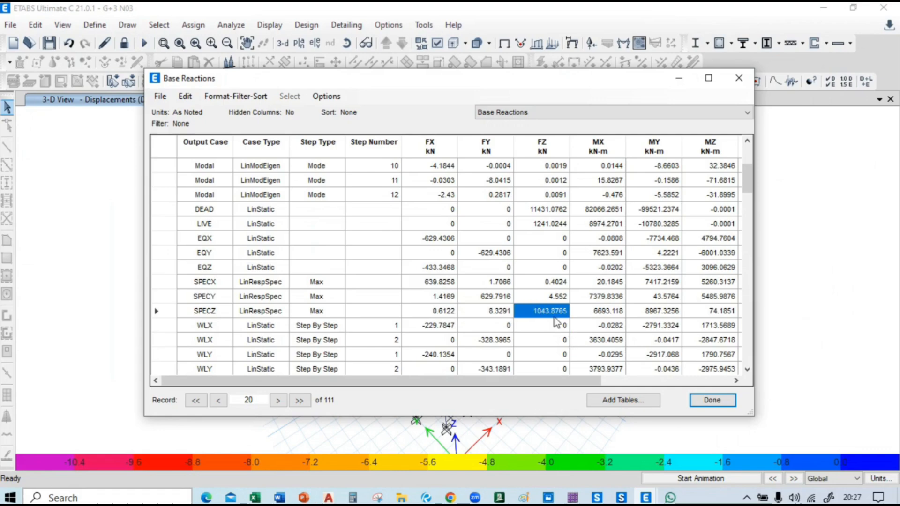
{"action": "left_click", "coordinate": [451, 314]}
{"action": "left_click", "coordinate": [498, 314]}
{"action": "left_click", "coordinate": [553, 315]}
{"action": "left_click", "coordinate": [429, 310]}
{"action": "left_click", "coordinate": [487, 313]}
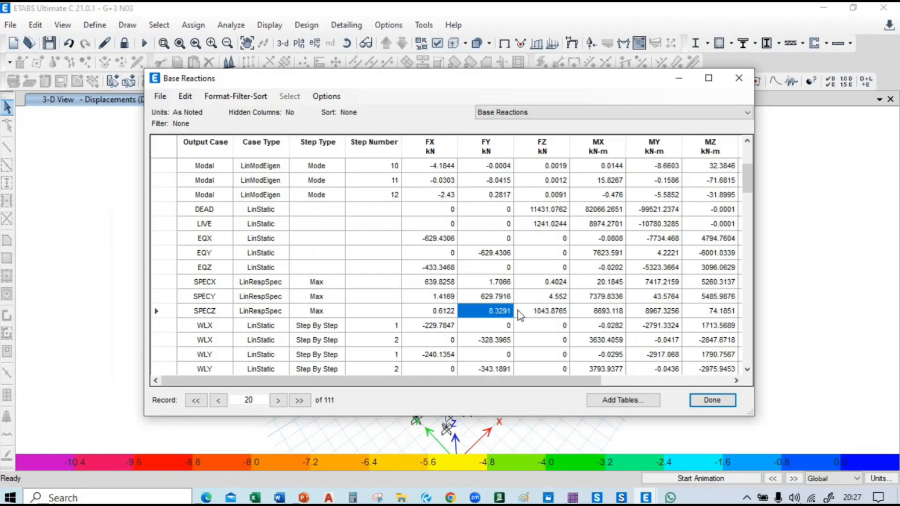
{"action": "left_click", "coordinate": [556, 317]}
{"action": "left_click", "coordinate": [428, 313]}
{"action": "left_click", "coordinate": [493, 315]}
{"action": "left_click", "coordinate": [544, 315]}
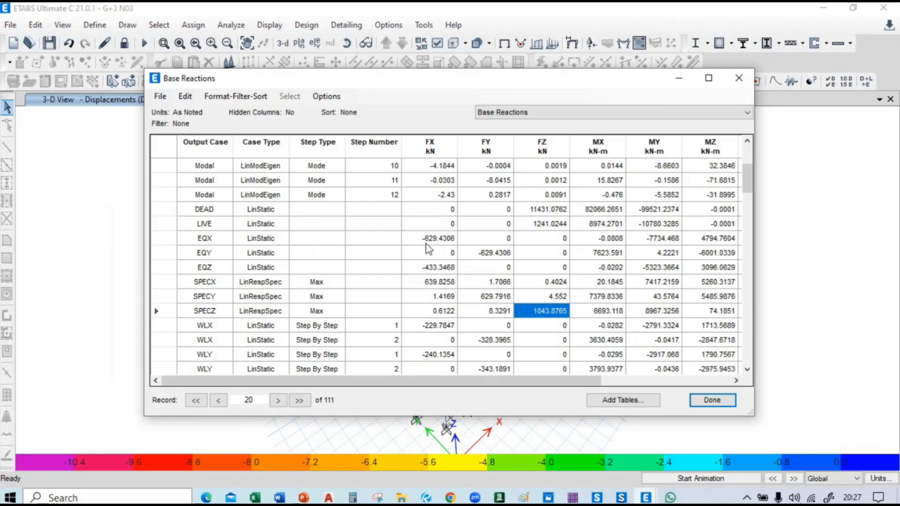
Copy the FX, FY and FZ reactions of EQX through SPECZ into the Excel Scale Factor table starting at I4.
{"action": "left_click_drag", "start_coordinate": [436, 239], "coordinate": [551, 319]}
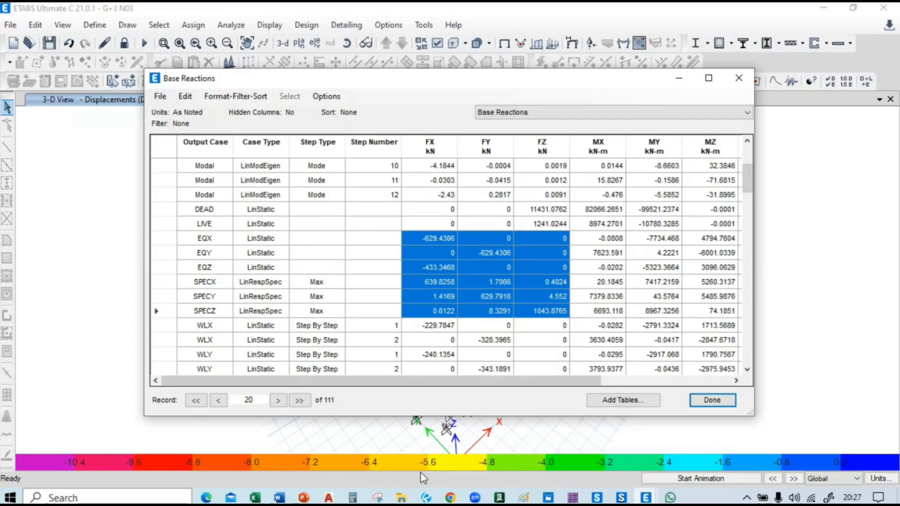
{"action": "left_click", "coordinate": [255, 443]}
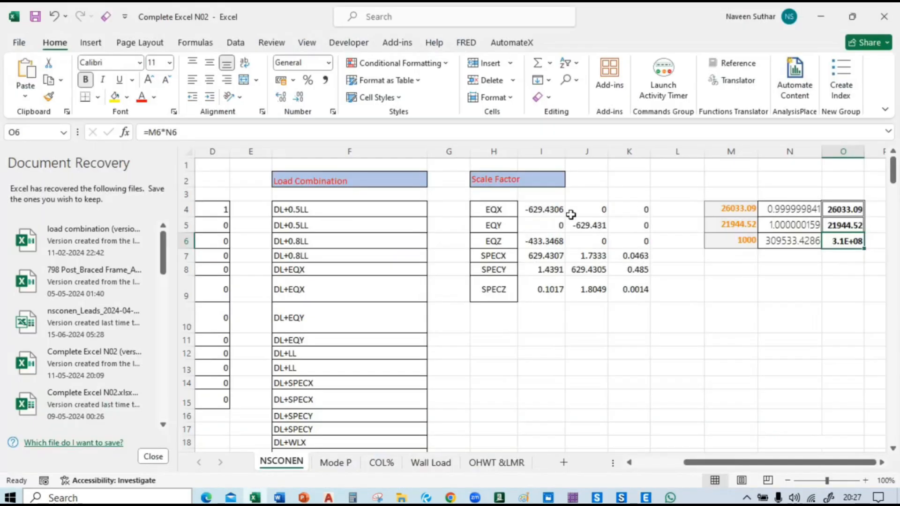
{"action": "left_click", "coordinate": [557, 210]}
{"action": "type", "text": "-629.4306\t0\t0 0\t-629.431\t0 -433.3468\t0\t0 639.8258\t1.7066\t0.4024 1.4169\t629.7916\t4.552 0.6122\t8.3291\t1043.877"}
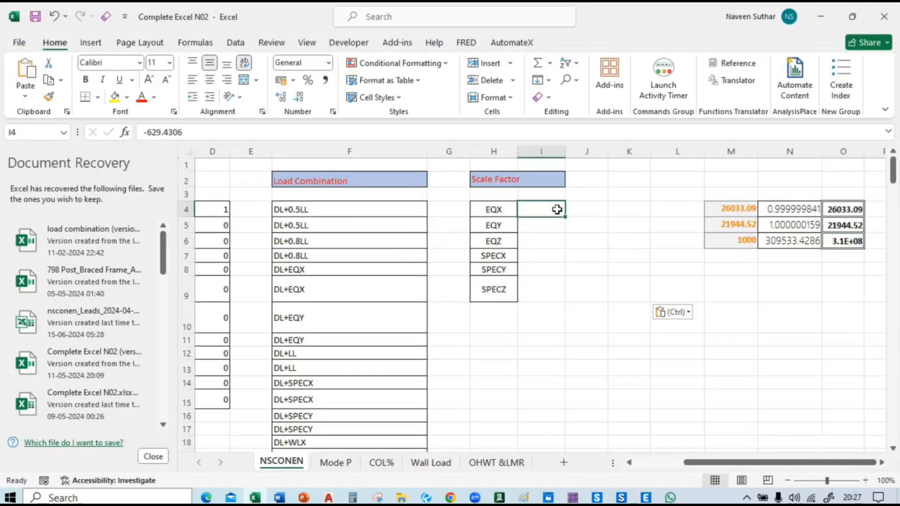
{"action": "left_click", "coordinate": [589, 367]}
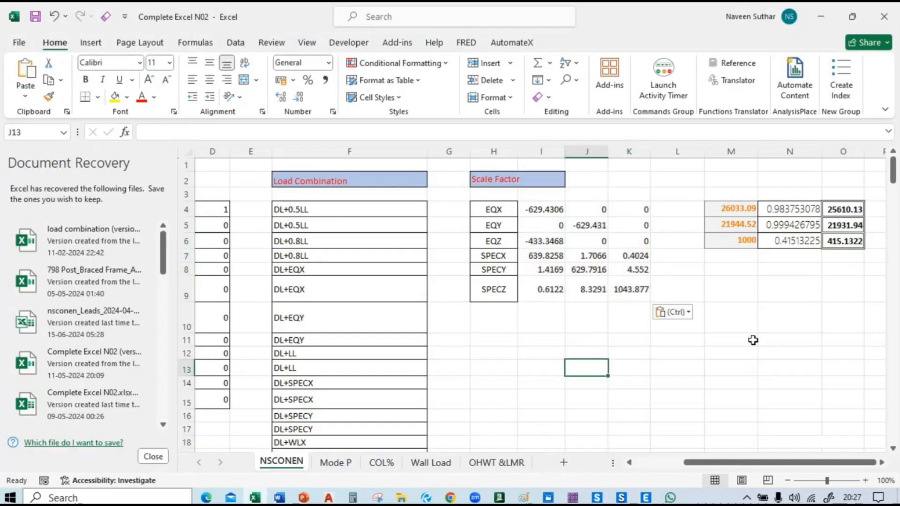
Copy the recalculated SPECZ scale factor from cell O6 and return to ETABS.
{"action": "left_click", "coordinate": [849, 241]}
{"action": "key", "text": "ctrl+c"}
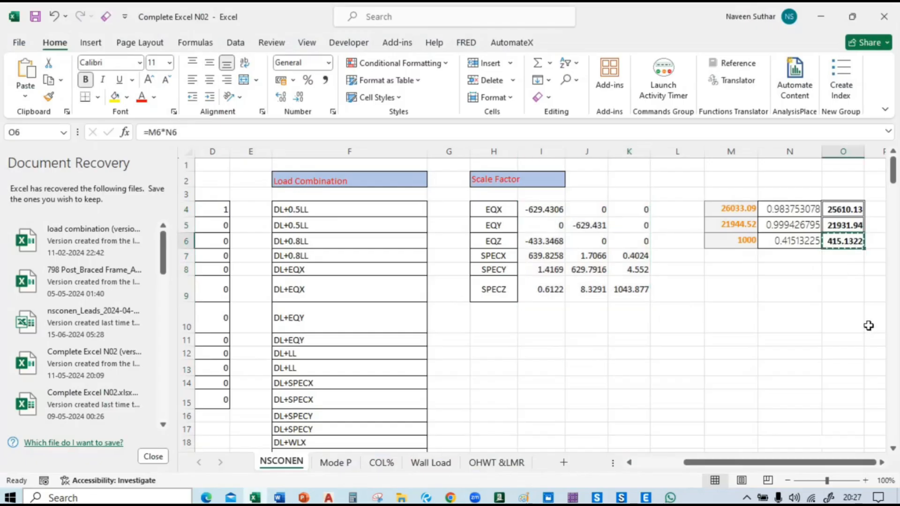
{"action": "key", "text": "alt+Tab"}
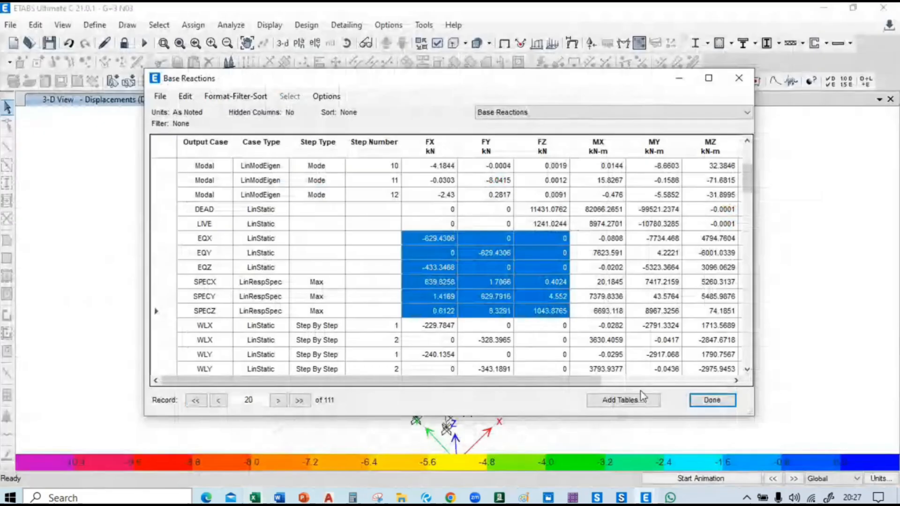
Set the SPECZ load case's U3 scale factor to the copied 415.1322498 and accept deletion of the affected results.
{"action": "left_click", "coordinate": [708, 401]}
{"action": "left_click", "coordinate": [94, 25]}
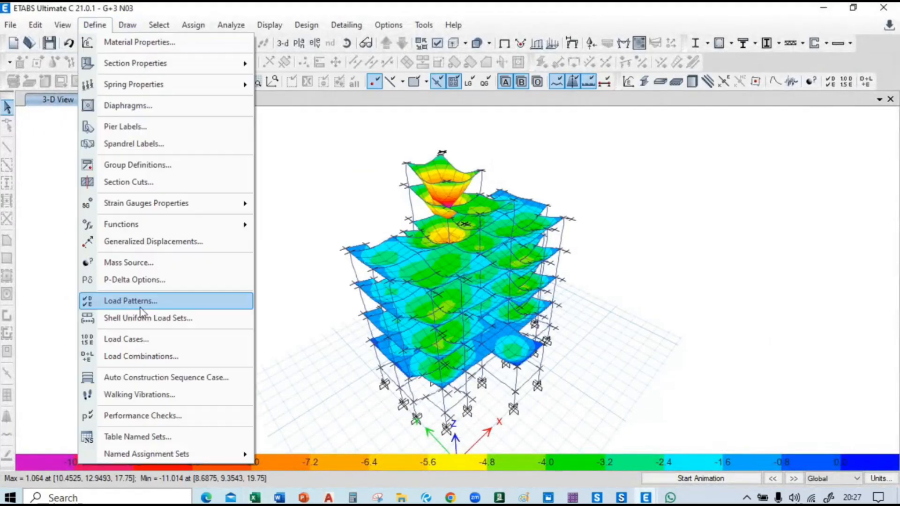
{"action": "left_click", "coordinate": [145, 342]}
{"action": "left_click", "coordinate": [303, 316]}
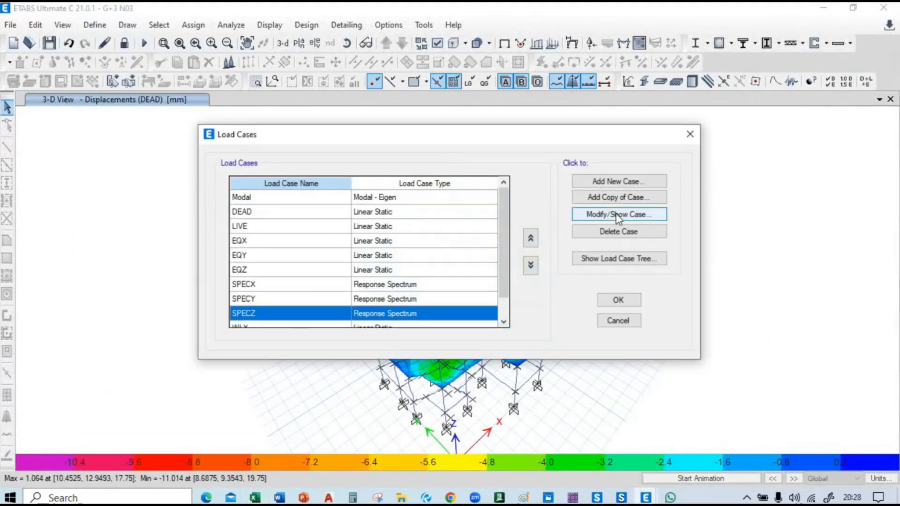
{"action": "left_click", "coordinate": [617, 215]}
{"action": "left_click", "coordinate": [512, 171]}
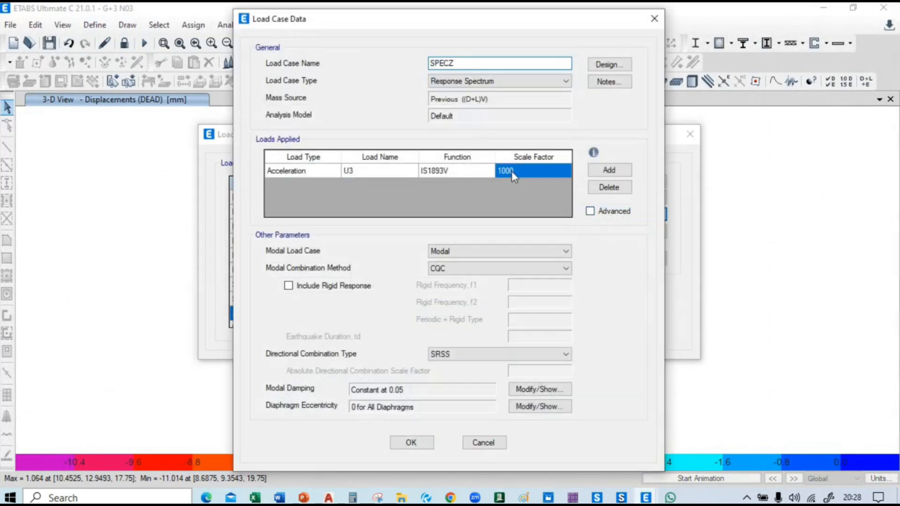
{"action": "left_click", "coordinate": [536, 170]}
{"action": "key", "text": "ctrl+v"}
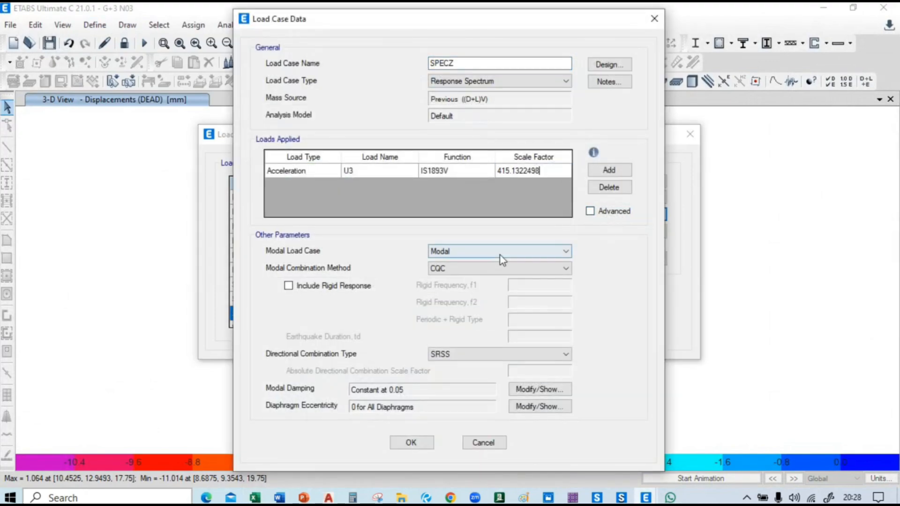
{"action": "left_click", "coordinate": [401, 446]}
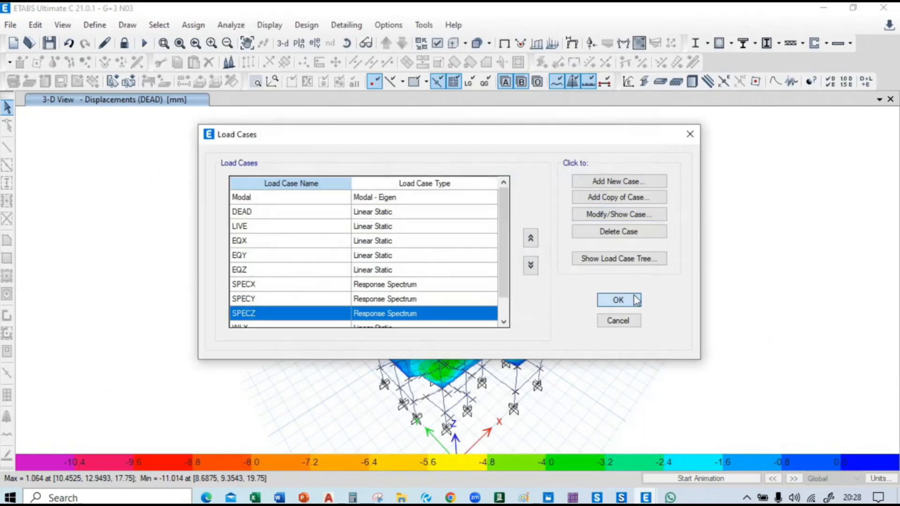
{"action": "left_click", "coordinate": [618, 300]}
{"action": "left_click", "coordinate": [541, 302]}
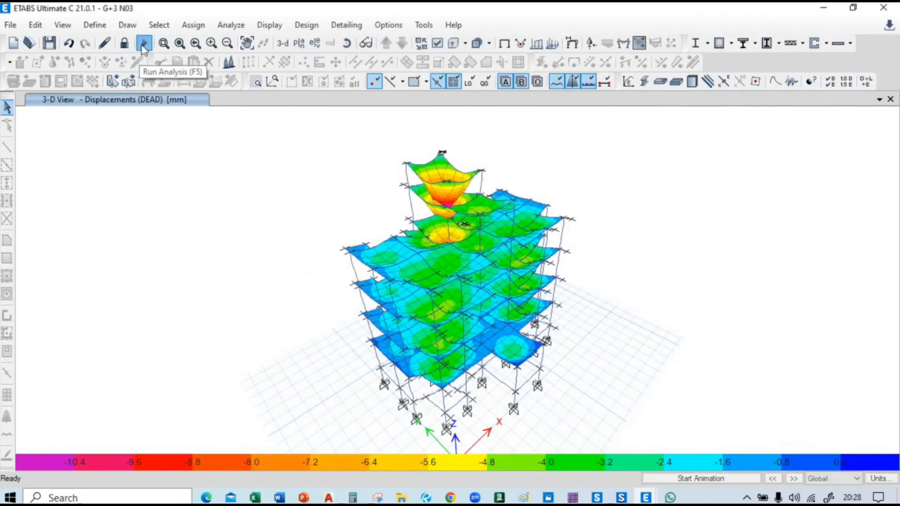
Rerun the analysis with the updated SPECZ scale factor and display the Base Reactions table again.
{"action": "left_click", "coordinate": [143, 43]}
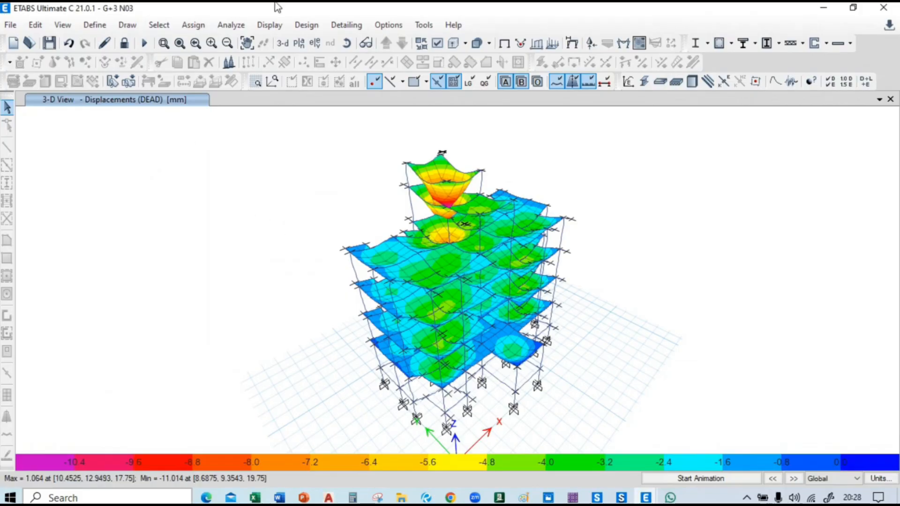
{"action": "left_click", "coordinate": [269, 26]}
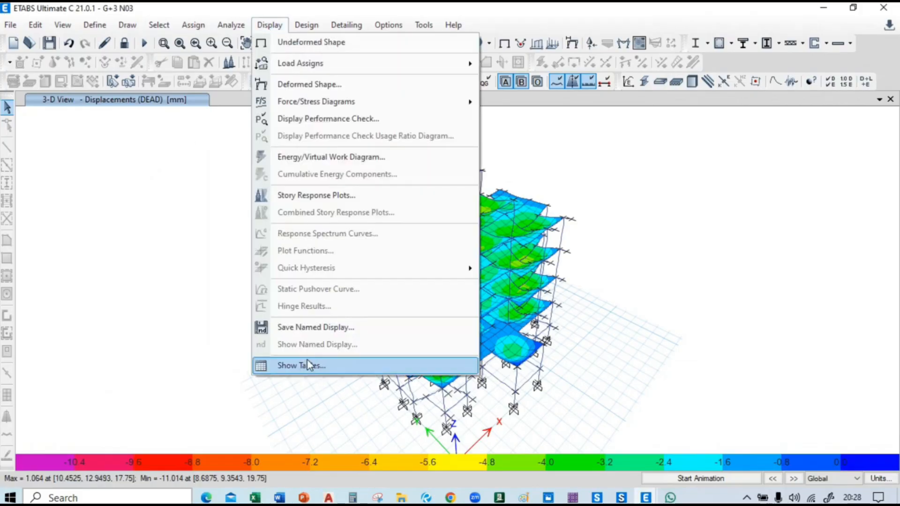
{"action": "left_click", "coordinate": [293, 365]}
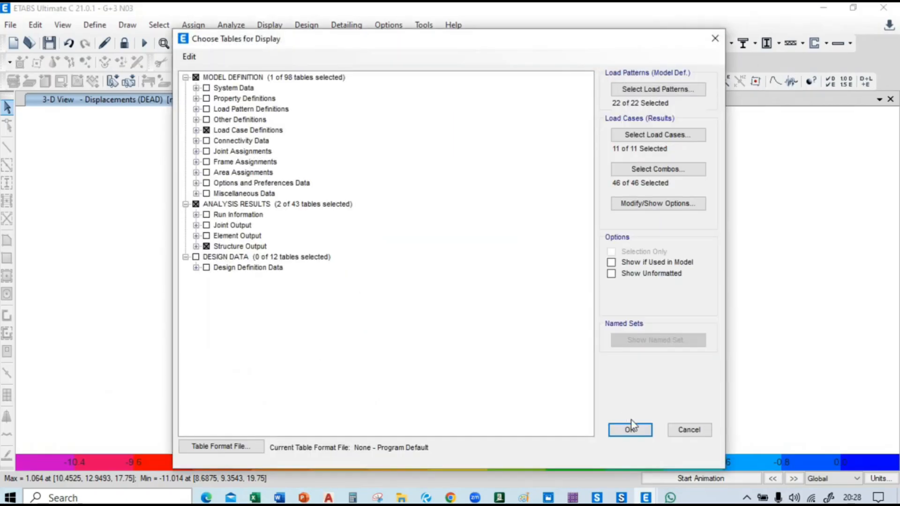
{"action": "left_click", "coordinate": [630, 429]}
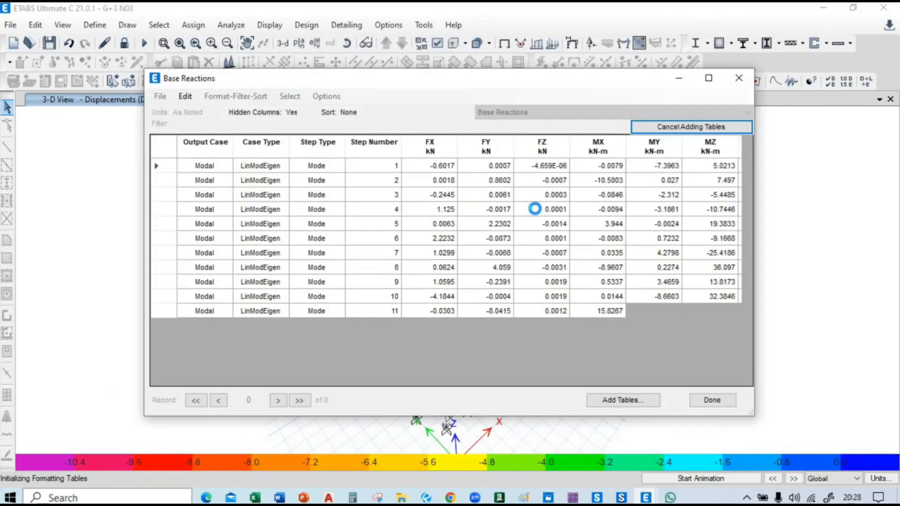
Compare the FX base reactions of EQX and SPECX in the Base Reactions table, and close the table.
{"action": "scroll", "coordinate": [499, 209], "scroll_direction": "down", "scroll_amount": 2}
{"action": "scroll", "coordinate": [501, 211], "scroll_direction": "down", "scroll_amount": 1}
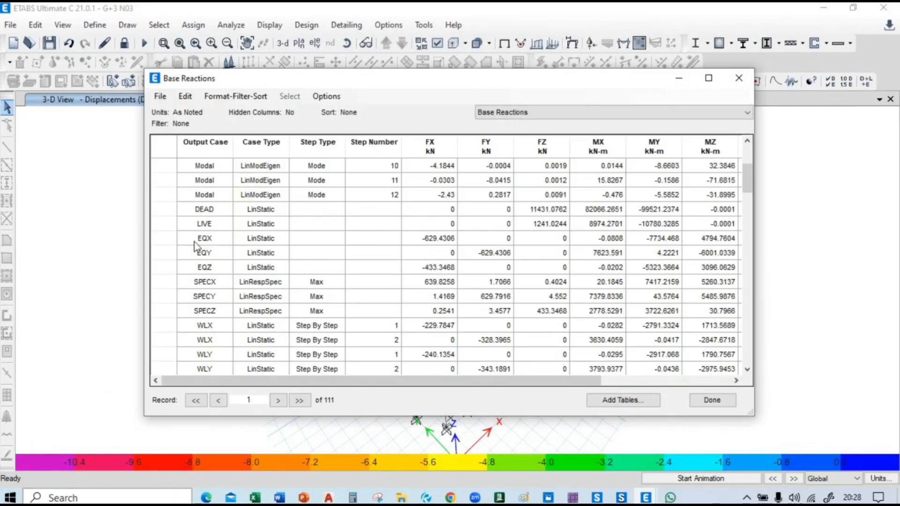
{"action": "left_click", "coordinate": [444, 241]}
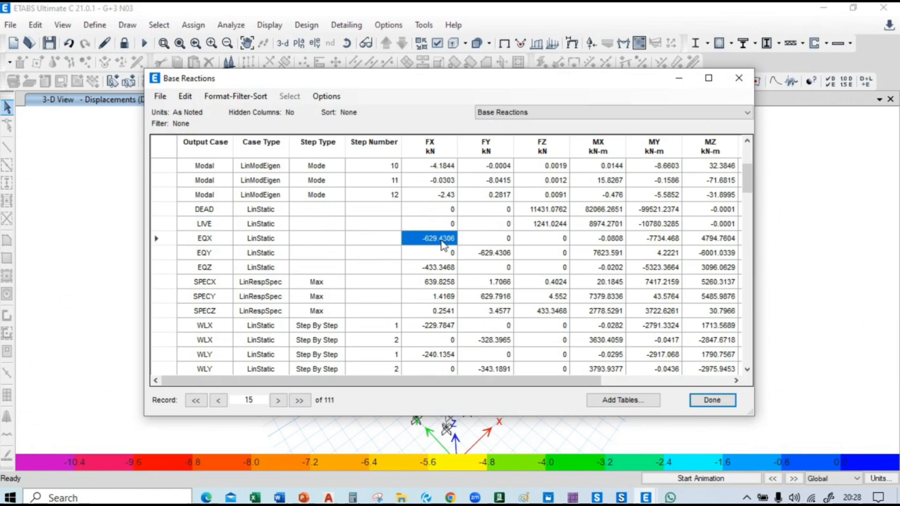
{"action": "left_click", "coordinate": [444, 284]}
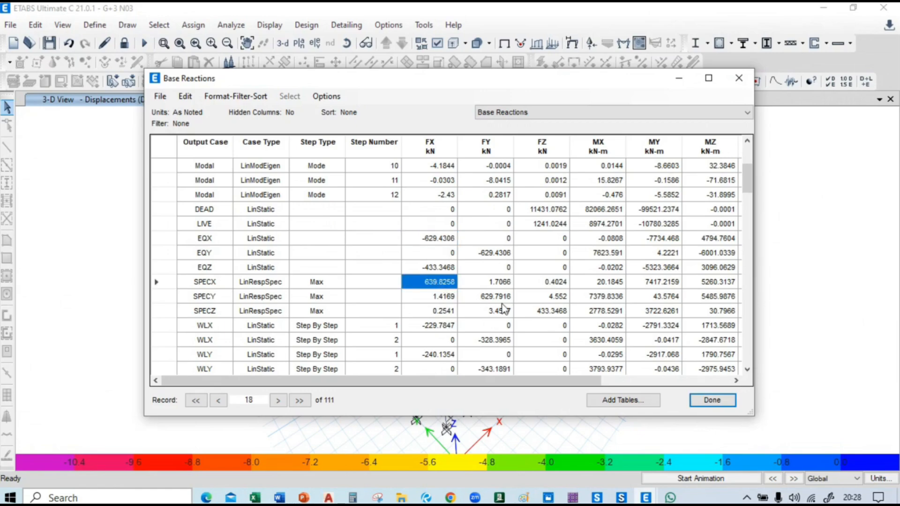
{"action": "left_click", "coordinate": [712, 399]}
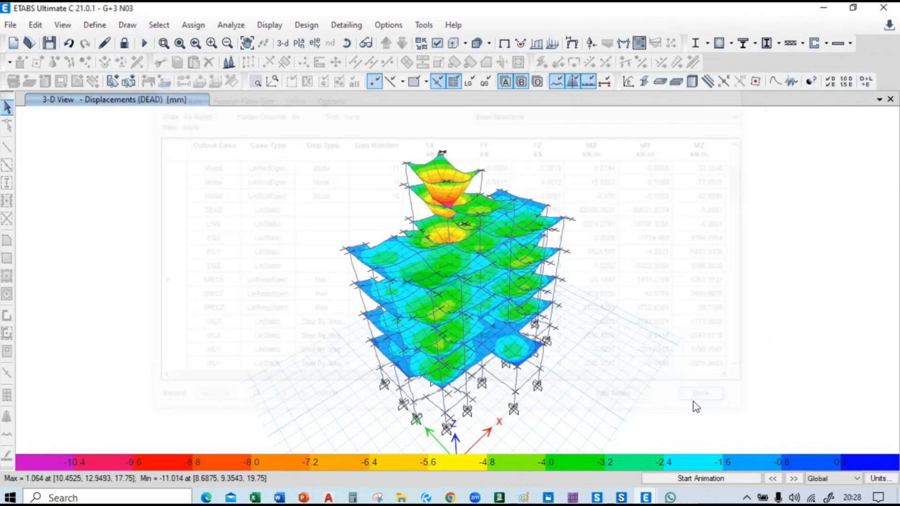
Open the SPECX load case data for editing and switch to the Excel workbook.
{"action": "left_click", "coordinate": [95, 25]}
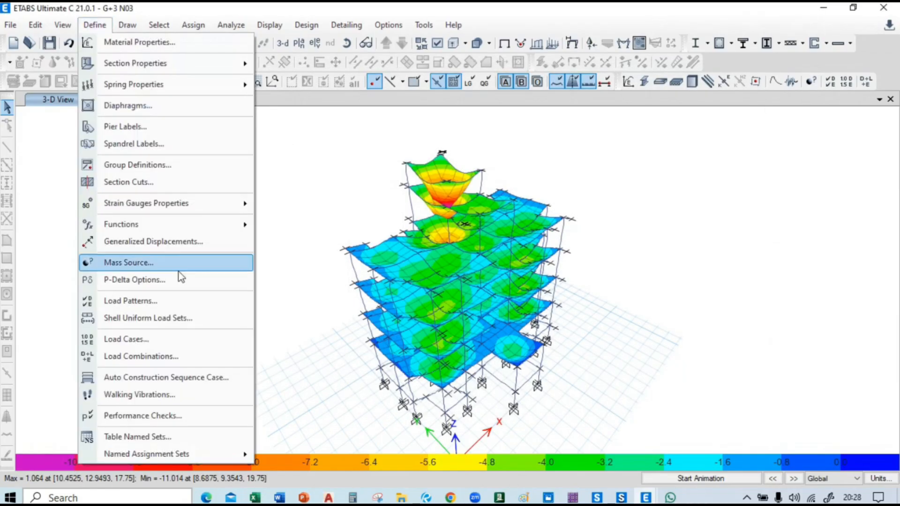
{"action": "left_click", "coordinate": [162, 343]}
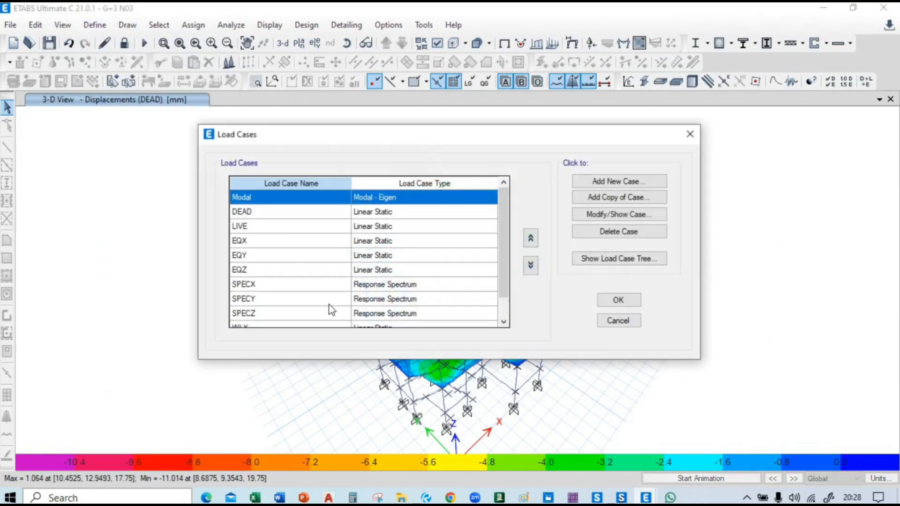
{"action": "left_click", "coordinate": [280, 282]}
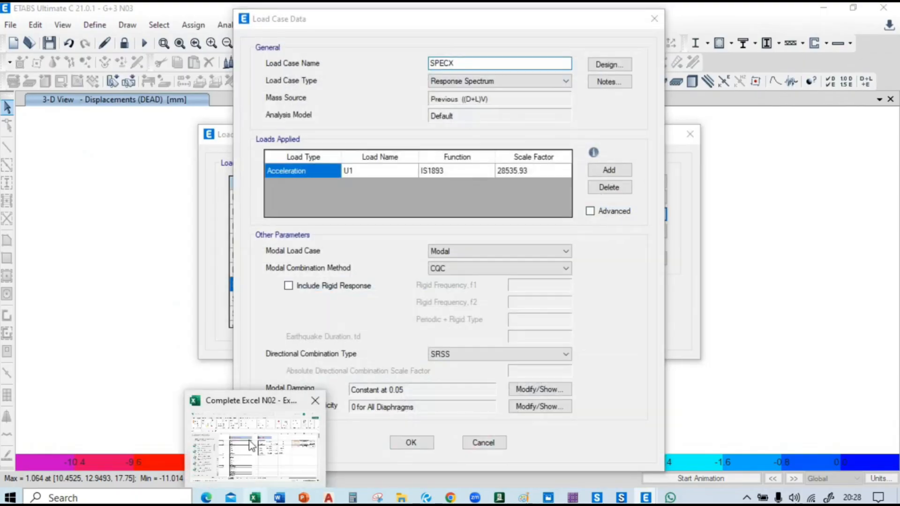
{"action": "left_click", "coordinate": [255, 498]}
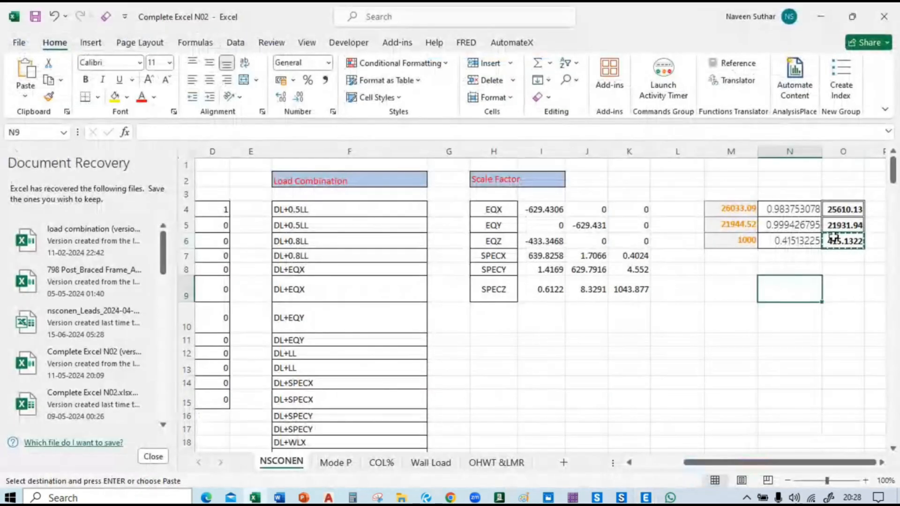
Copy the SPECX scale factor 25610.13 from cell O4 and return to ETABS.
{"action": "left_click", "coordinate": [860, 207]}
{"action": "left_click", "coordinate": [864, 291]}
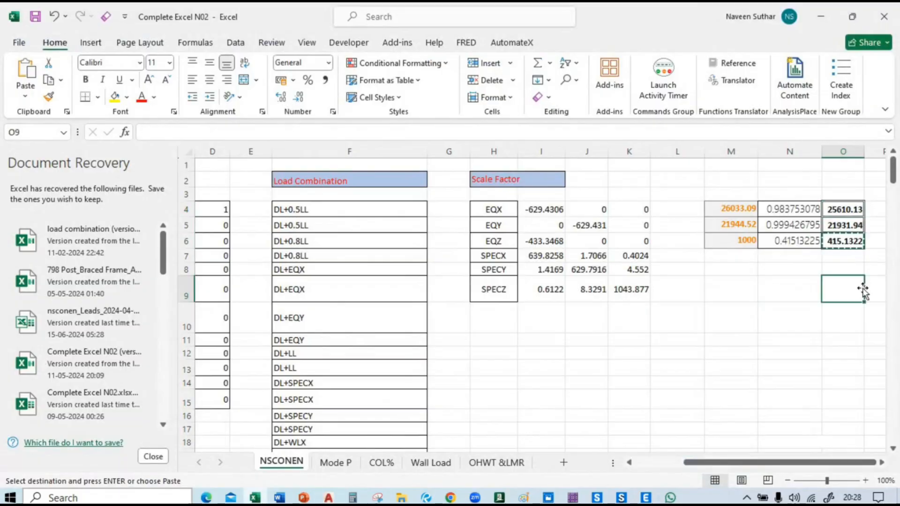
{"action": "key", "text": "Escape"}
{"action": "left_click", "coordinate": [847, 207]}
{"action": "key", "text": "ctrl+c"}
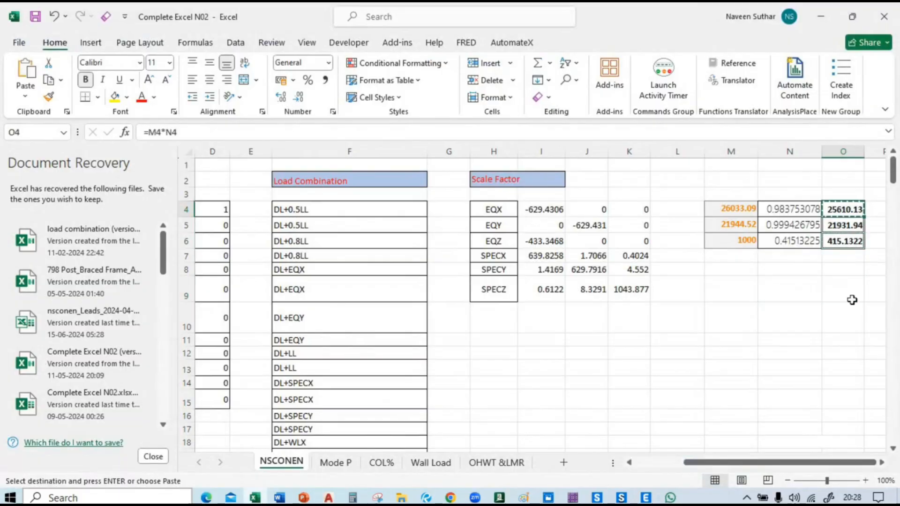
{"action": "key", "text": "alt+Tab"}
Set the SPECX load case's U1 scale factor to the copied 25610.13 and accept the load case changes.
{"action": "left_click", "coordinate": [529, 172]}
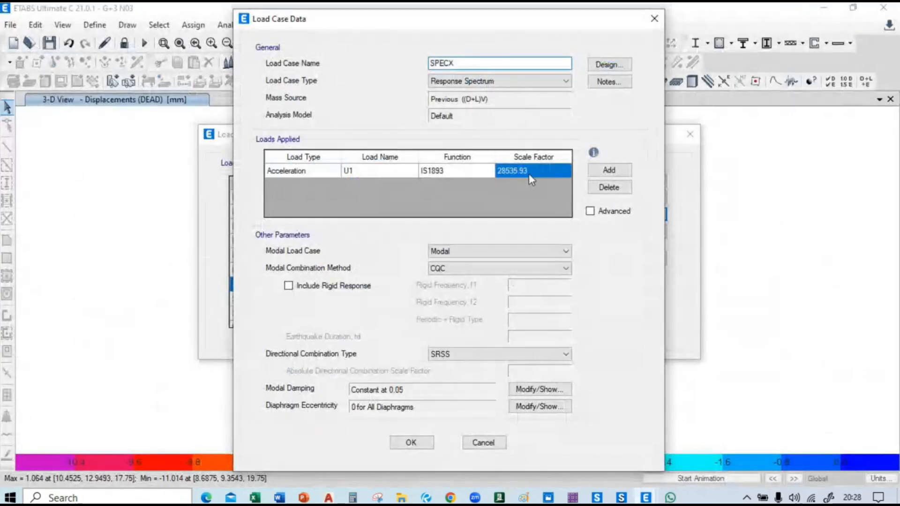
{"action": "key", "text": "ctrl+v"}
{"action": "left_click", "coordinate": [410, 442]}
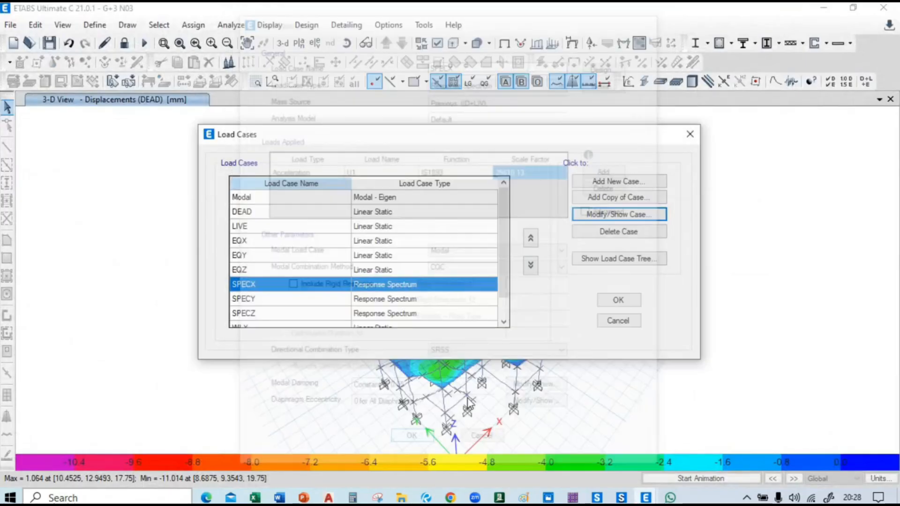
{"action": "left_click", "coordinate": [618, 300]}
{"action": "left_click", "coordinate": [553, 300]}
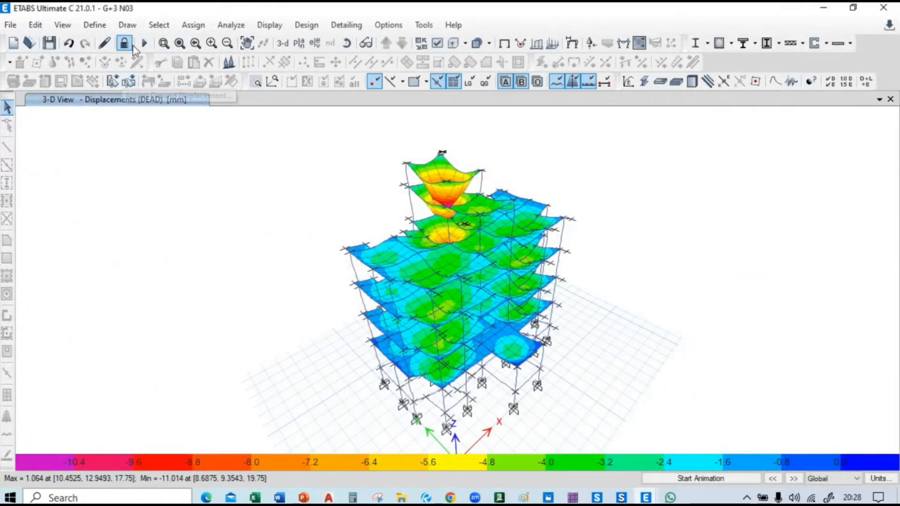
Rerun the analysis with the updated SPECX scale factor and display the Base Reactions table.
{"action": "left_click", "coordinate": [144, 43]}
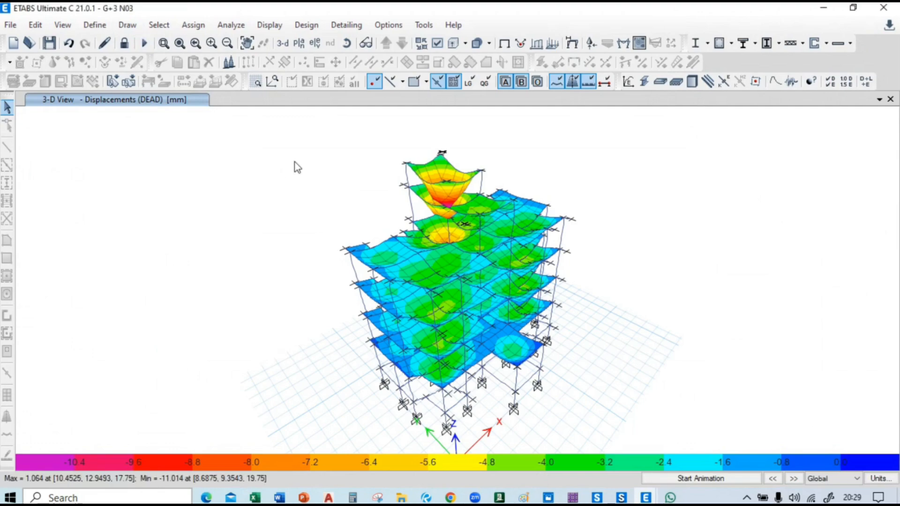
{"action": "left_click", "coordinate": [269, 25]}
{"action": "left_click", "coordinate": [339, 366]}
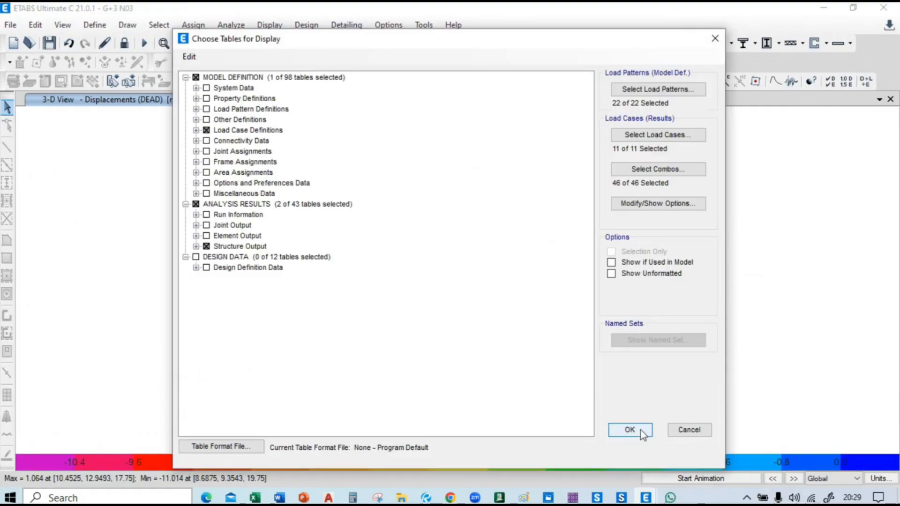
{"action": "left_click", "coordinate": [629, 429]}
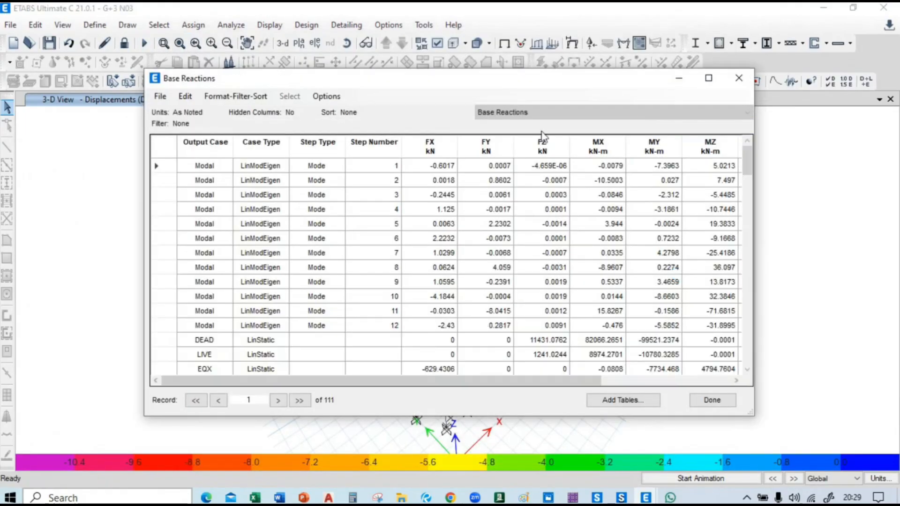
Copy the FX, FY and FZ reactions of EQX through SPECZ into the Excel Scale Factor table starting at I4.
{"action": "scroll", "coordinate": [305, 241], "scroll_direction": "down", "scroll_amount": 3}
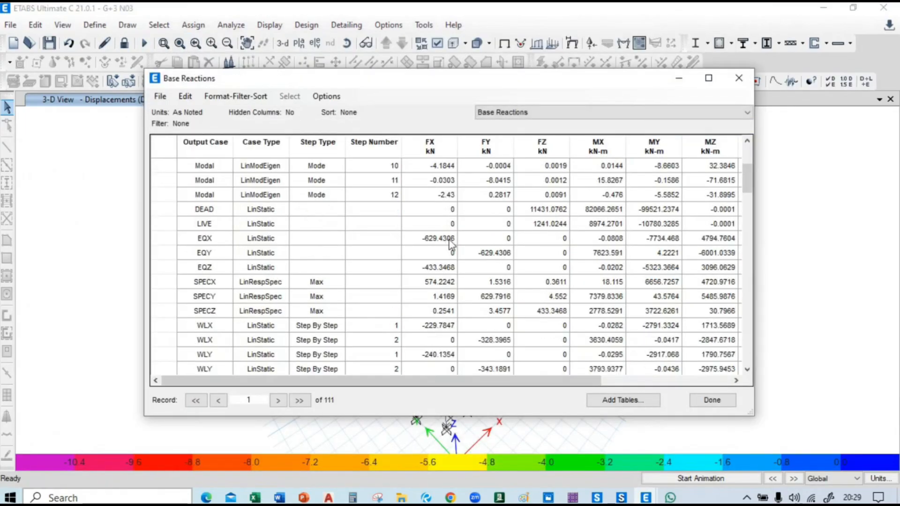
{"action": "left_click", "coordinate": [437, 281]}
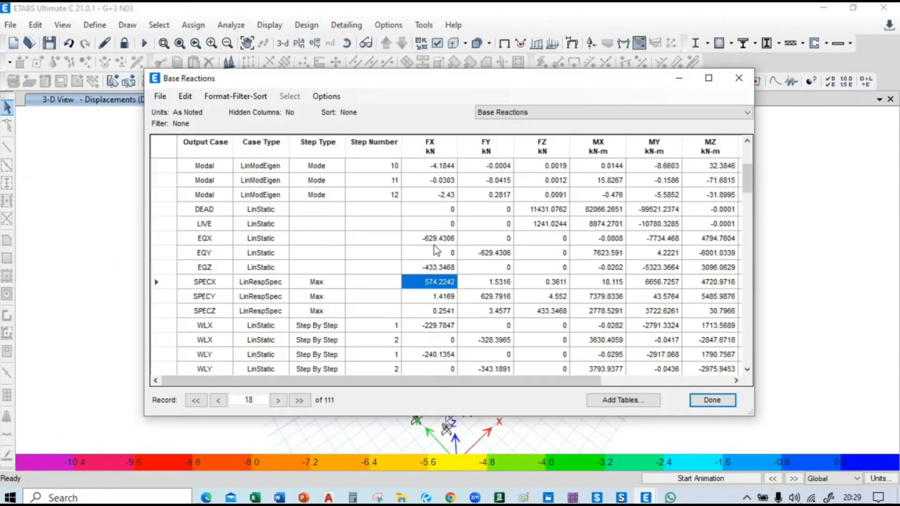
{"action": "left_click_drag", "start_coordinate": [435, 243], "coordinate": [544, 320]}
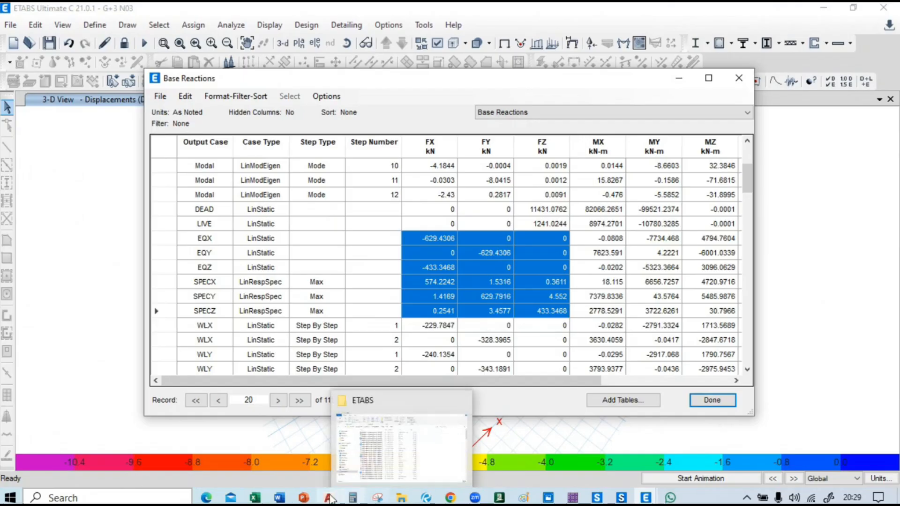
{"action": "left_click", "coordinate": [249, 443]}
{"action": "left_click", "coordinate": [541, 210]}
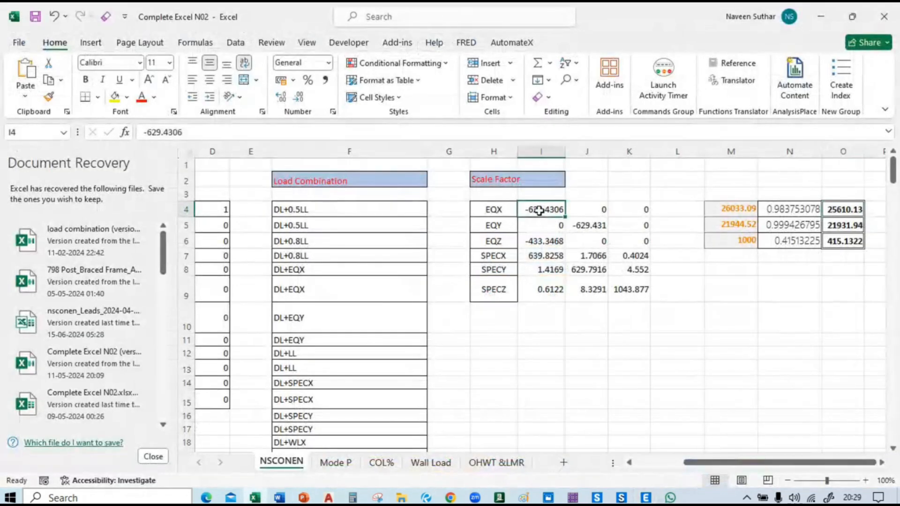
{"action": "key", "text": "ctrl+v"}
{"action": "left_click", "coordinate": [657, 347]}
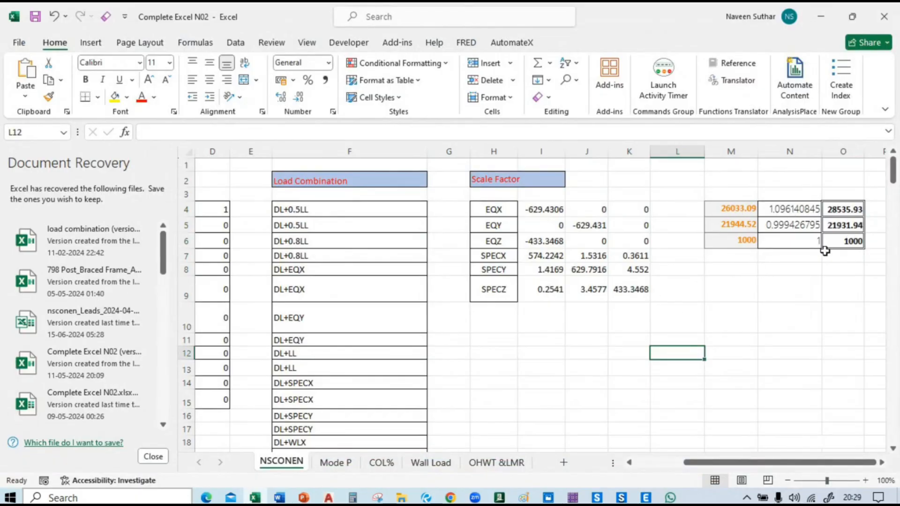
Copy the recalculated SPECX scale factor from cell O4, return to ETABS and close the Base Reactions table.
{"action": "left_click", "coordinate": [849, 207]}
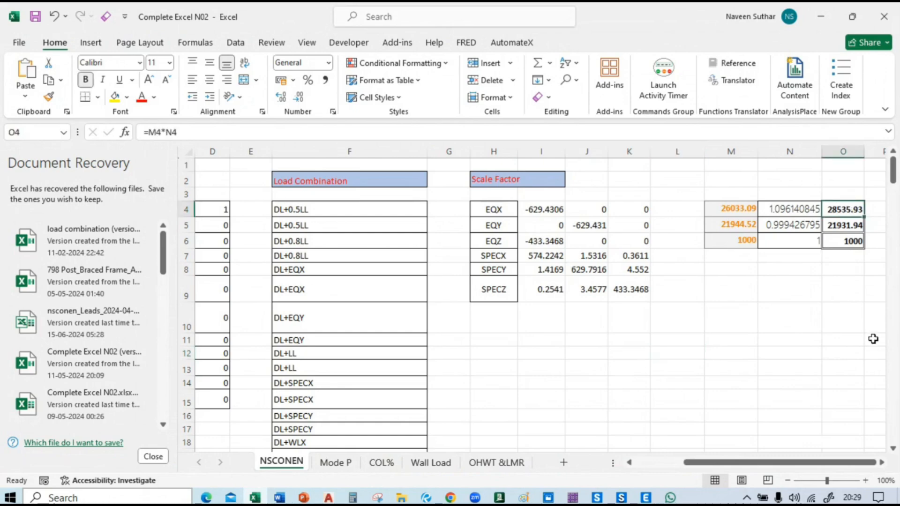
{"action": "key", "text": "ctrl+c"}
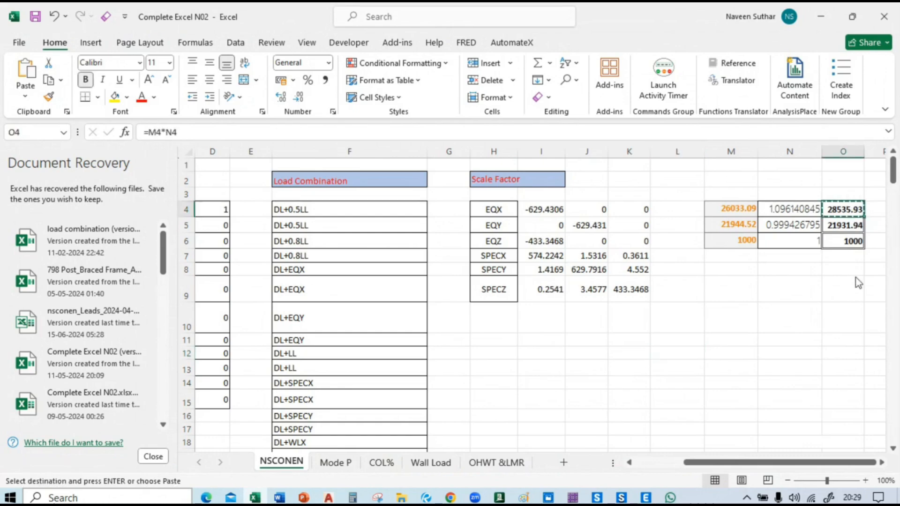
{"action": "key", "text": "alt+Tab"}
{"action": "left_click", "coordinate": [712, 399]}
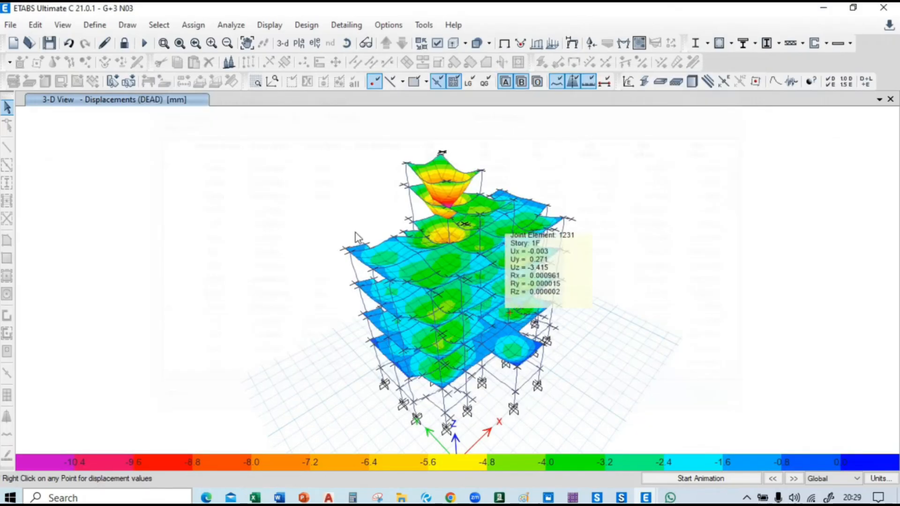
Open the SPECX load case data and its U1 scale factor for editing.
{"action": "left_click", "coordinate": [95, 24]}
{"action": "left_click", "coordinate": [127, 339]}
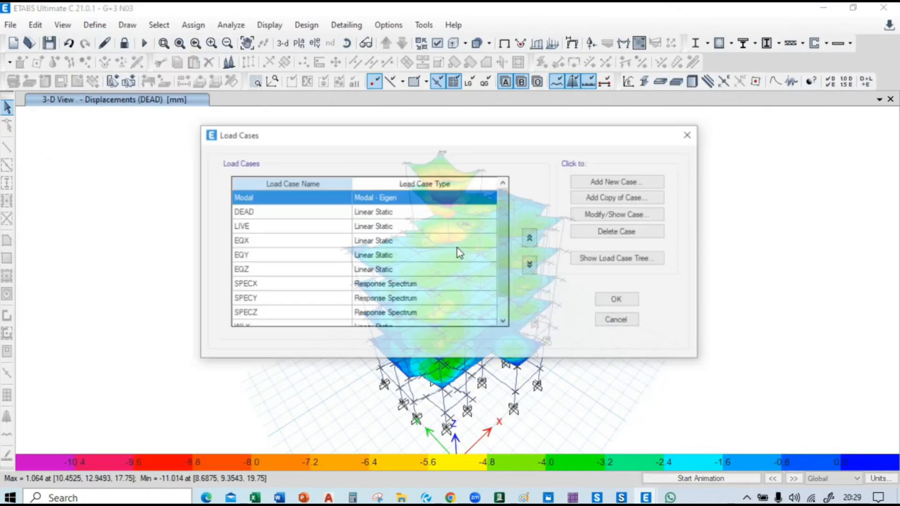
{"action": "left_click", "coordinate": [355, 283]}
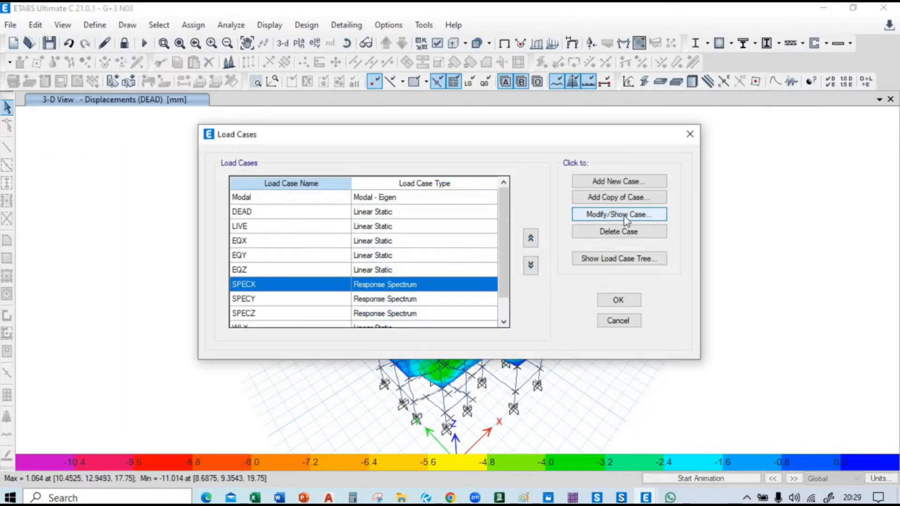
{"action": "left_click", "coordinate": [618, 215]}
{"action": "left_click", "coordinate": [539, 172]}
{"action": "left_click", "coordinate": [543, 170]}
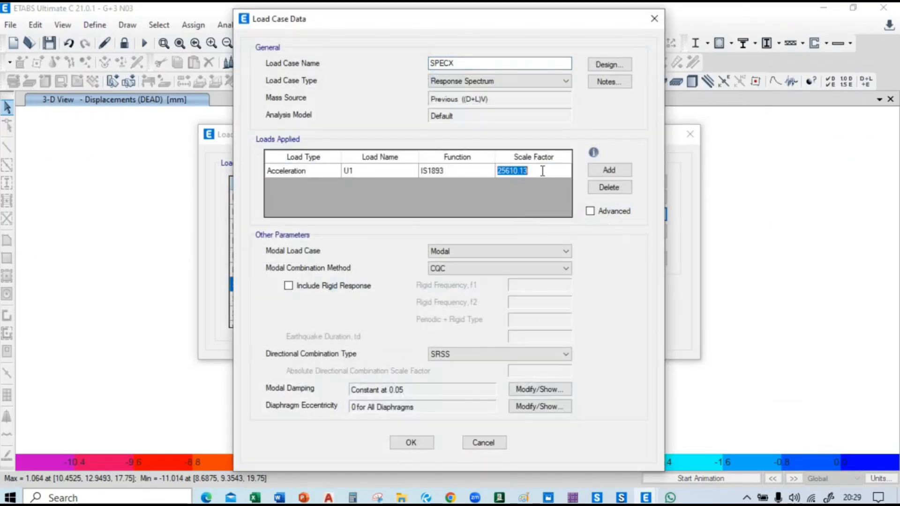
{"action": "left_click", "coordinate": [555, 264]}
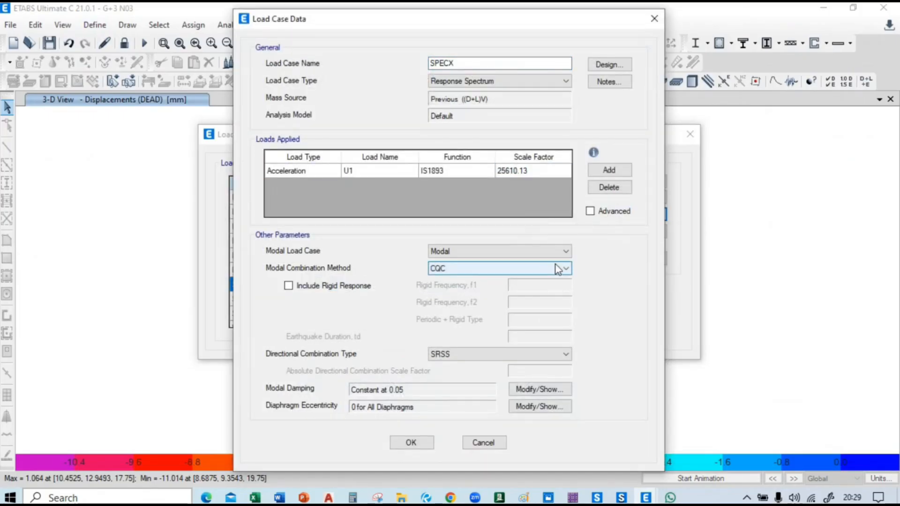
Copy the scale factor from Excel cell O4 again and set the SPECX load case's U1 scale factor to 28535.93.
{"action": "key", "text": "alt+Tab"}
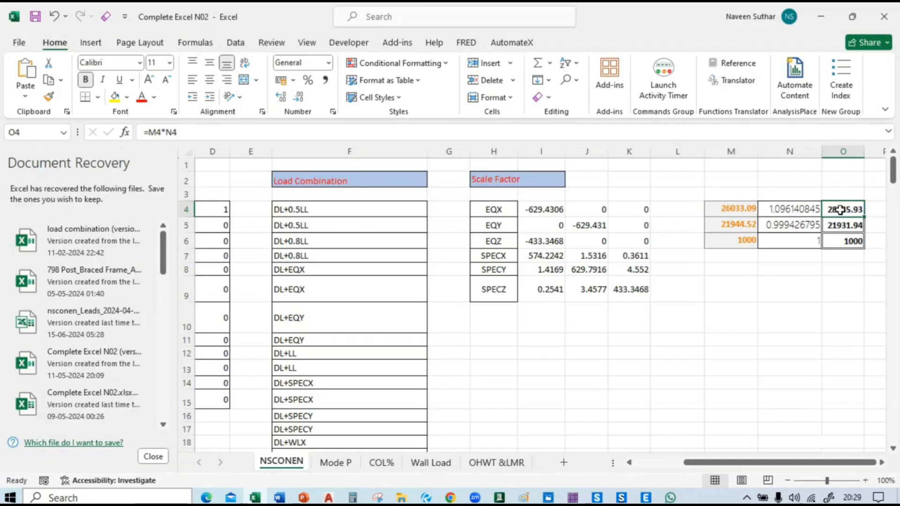
{"action": "key", "text": "ctrl+c"}
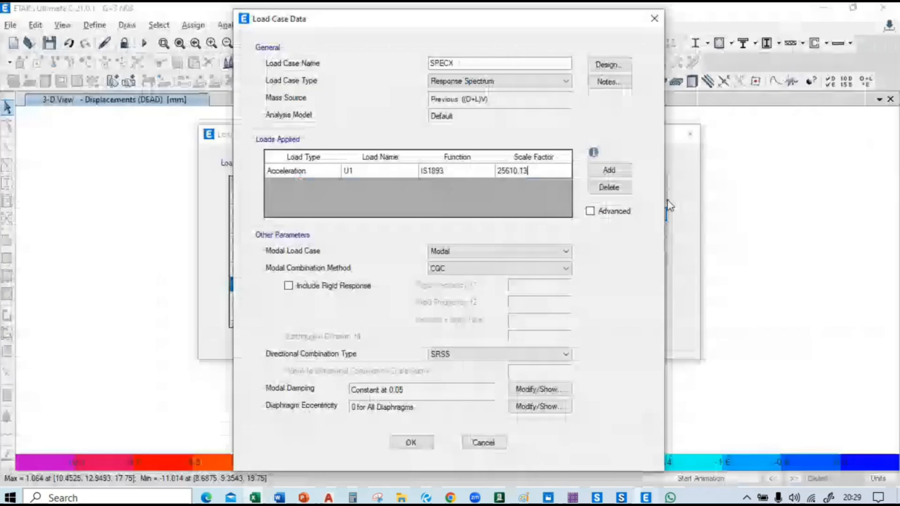
{"action": "key", "text": "alt+Tab"}
{"action": "left_click", "coordinate": [539, 171]}
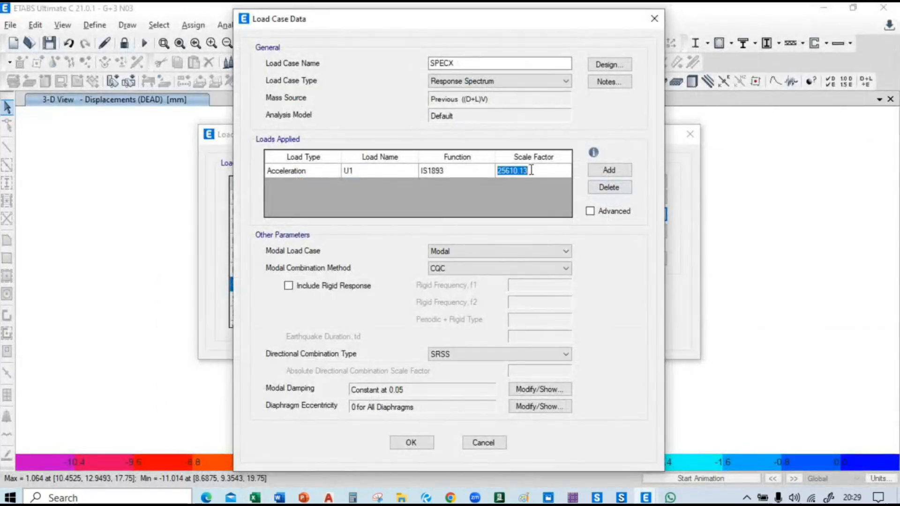
{"action": "key", "text": "ctrl+v"}
{"action": "left_click", "coordinate": [412, 443]}
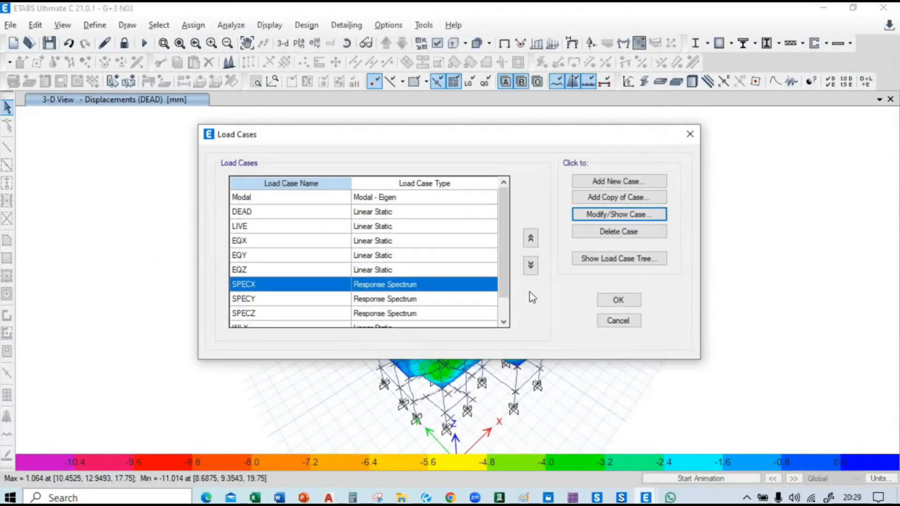
Copy the scale factor from Excel cell O5 and set the SPECY load case's U2 scale factor to 21931.94.
{"action": "left_click", "coordinate": [423, 302]}
{"action": "left_click", "coordinate": [588, 216]}
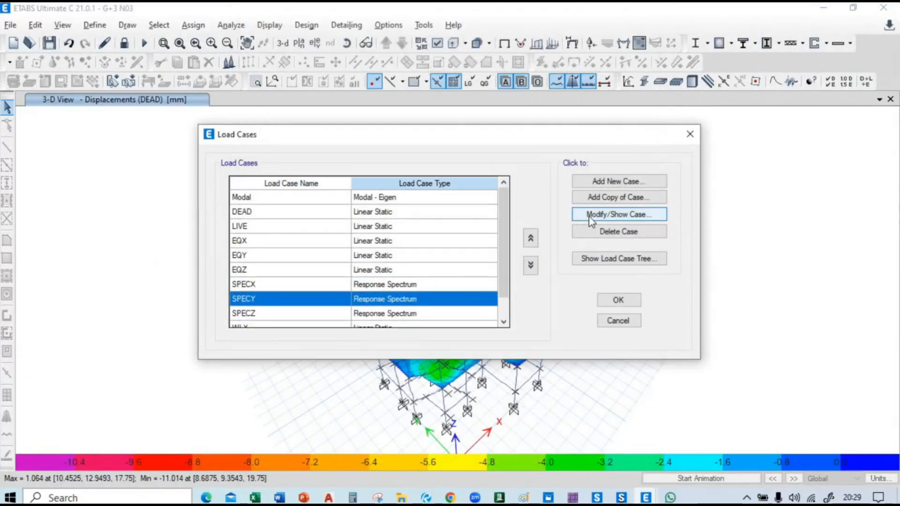
{"action": "key", "text": "alt+Tab"}
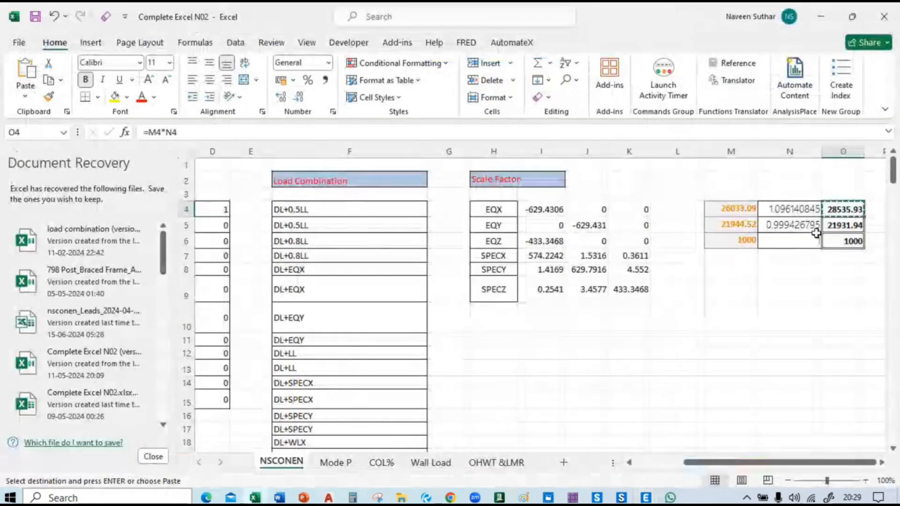
{"action": "left_click", "coordinate": [844, 226]}
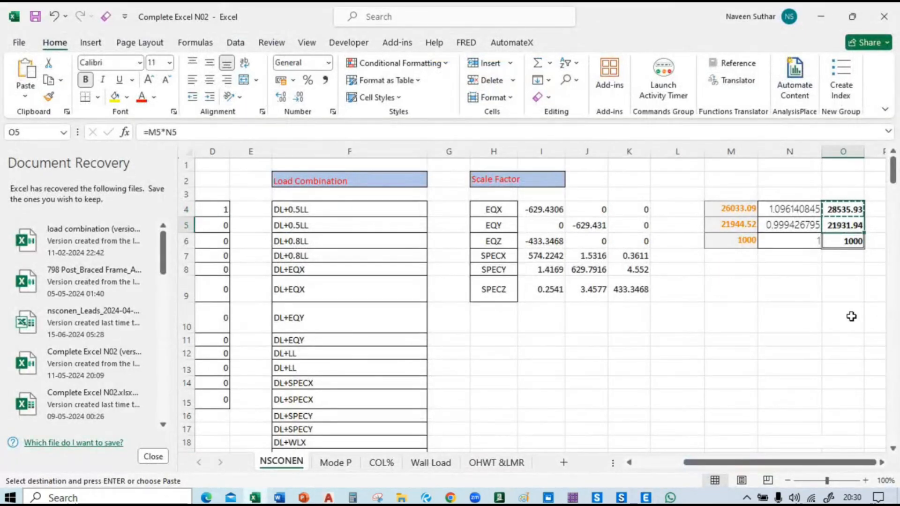
{"action": "key", "text": "ctrl+c"}
{"action": "key", "text": "alt+Tab"}
{"action": "left_click", "coordinate": [517, 171]}
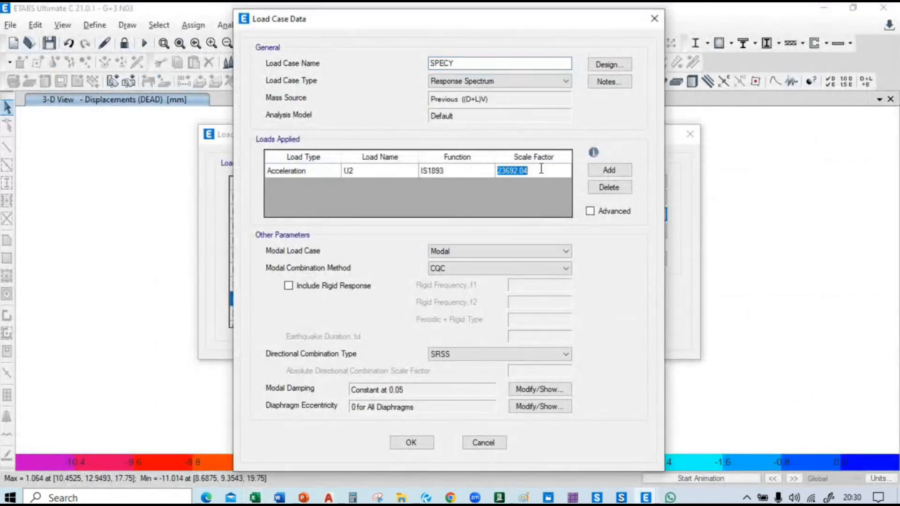
{"action": "key", "text": "ctrl+v"}
{"action": "left_click", "coordinate": [411, 443]}
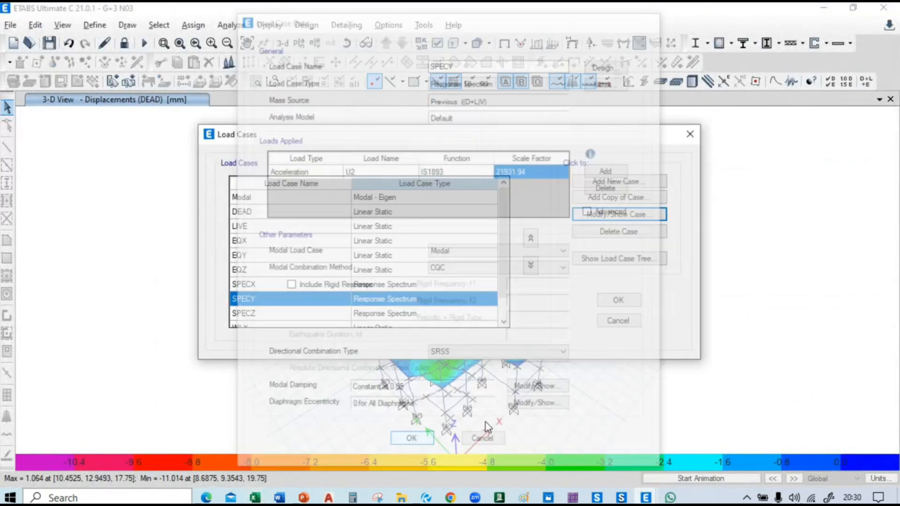
Accept the load case changes and rerun the analysis of the building model.
{"action": "left_click", "coordinate": [614, 299]}
{"action": "left_click", "coordinate": [544, 297]}
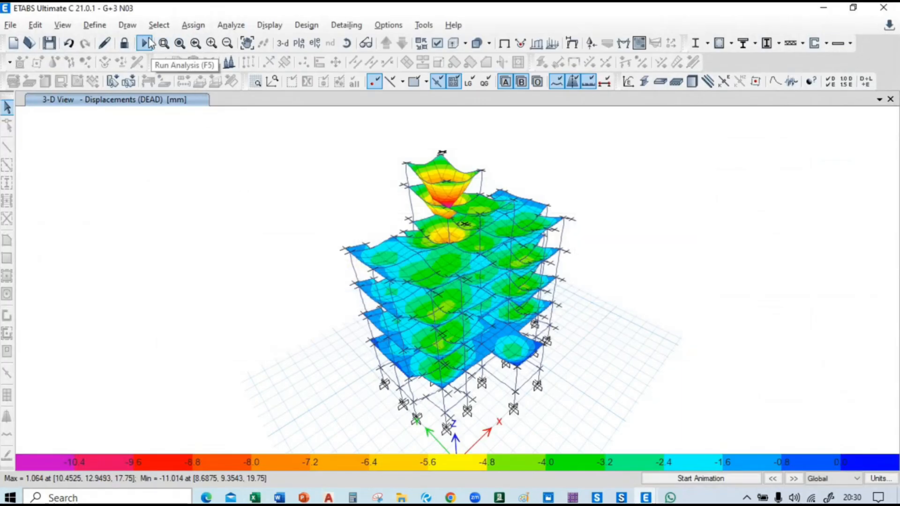
{"action": "left_click", "coordinate": [145, 43]}
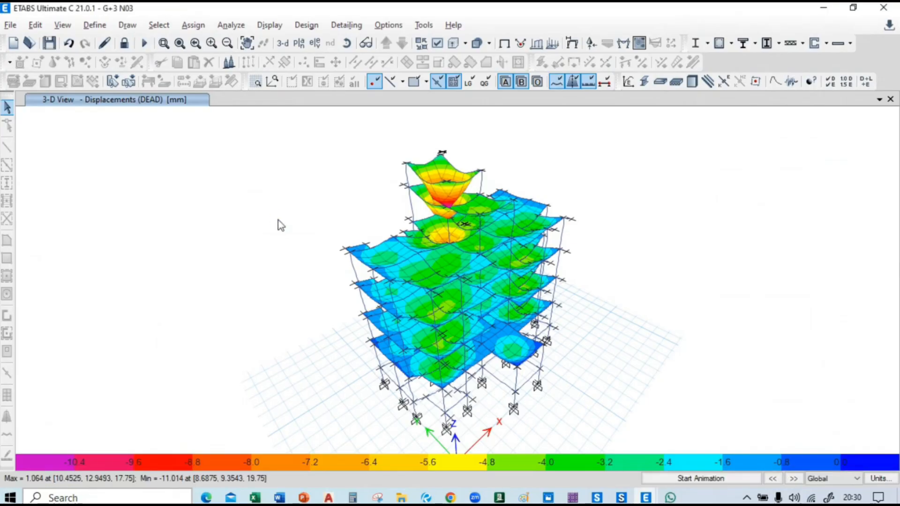
Display the Base Reactions table and compare FX of EQX with SPECX and FY of EQY with SPECY.
{"action": "left_click", "coordinate": [278, 28]}
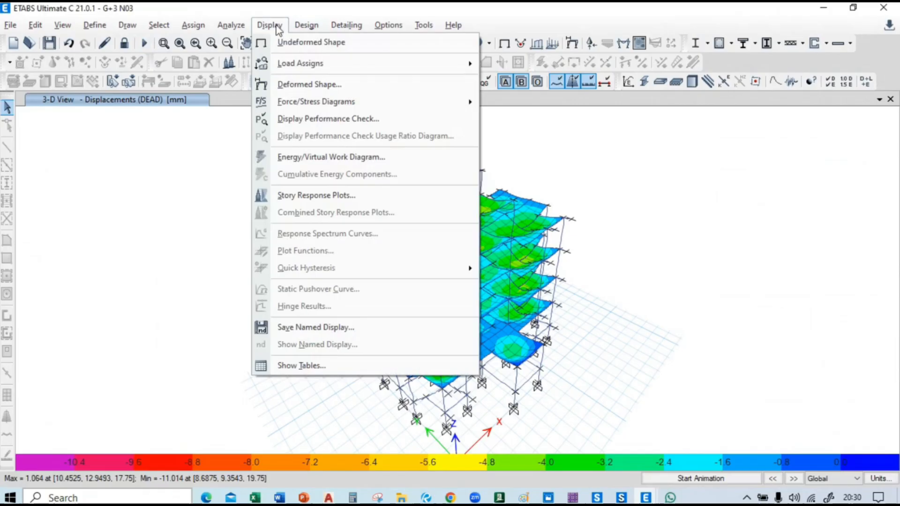
{"action": "left_click", "coordinate": [342, 364]}
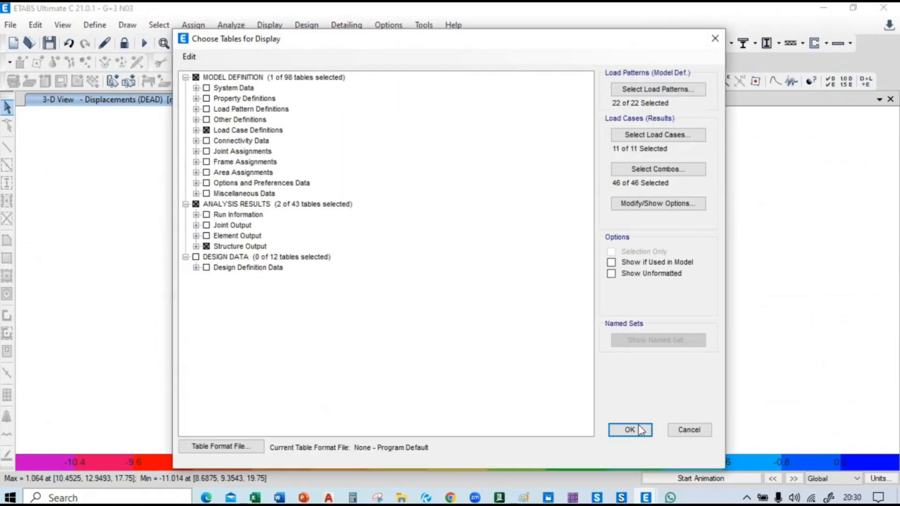
{"action": "left_click", "coordinate": [630, 431]}
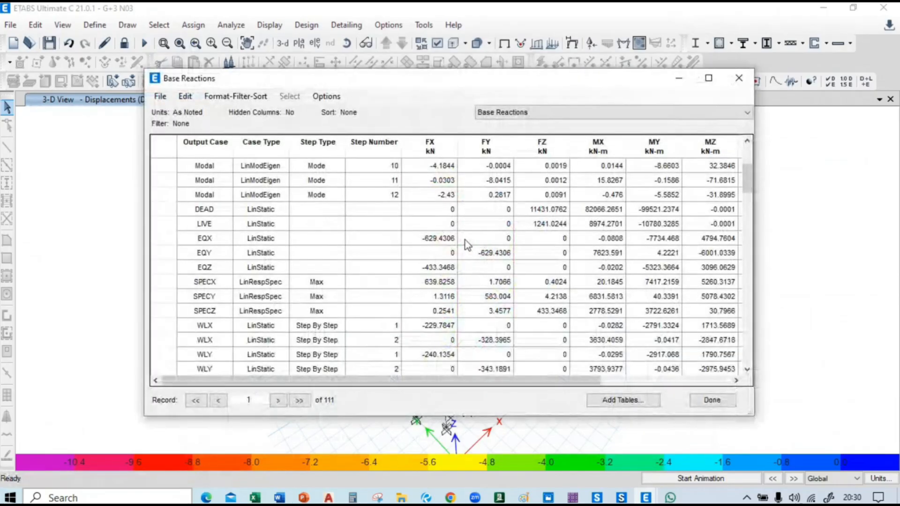
{"action": "left_click", "coordinate": [453, 240]}
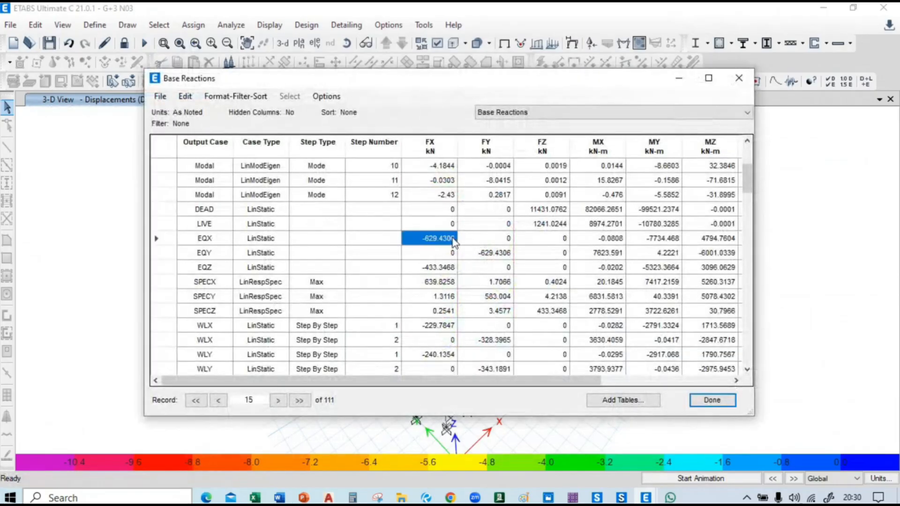
{"action": "left_click", "coordinate": [443, 283]}
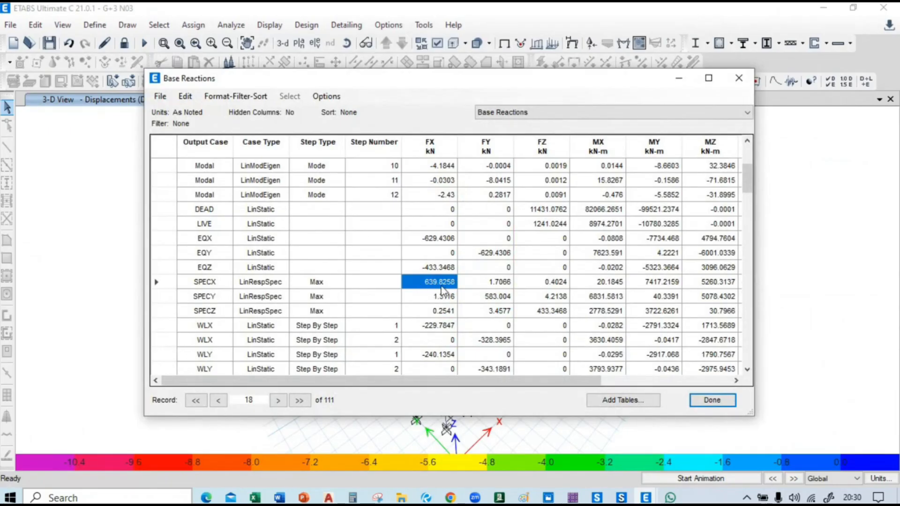
{"action": "left_click", "coordinate": [505, 256]}
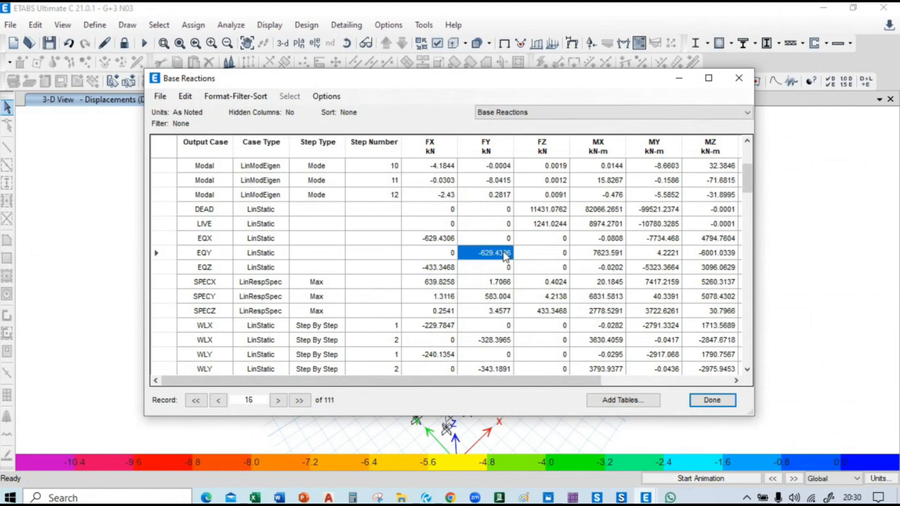
{"action": "left_click", "coordinate": [497, 297]}
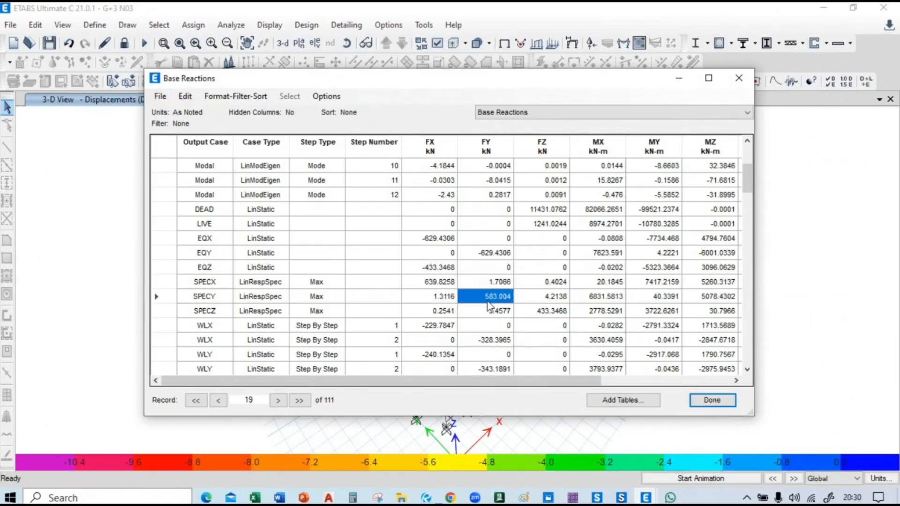
{"action": "left_click", "coordinate": [490, 257]}
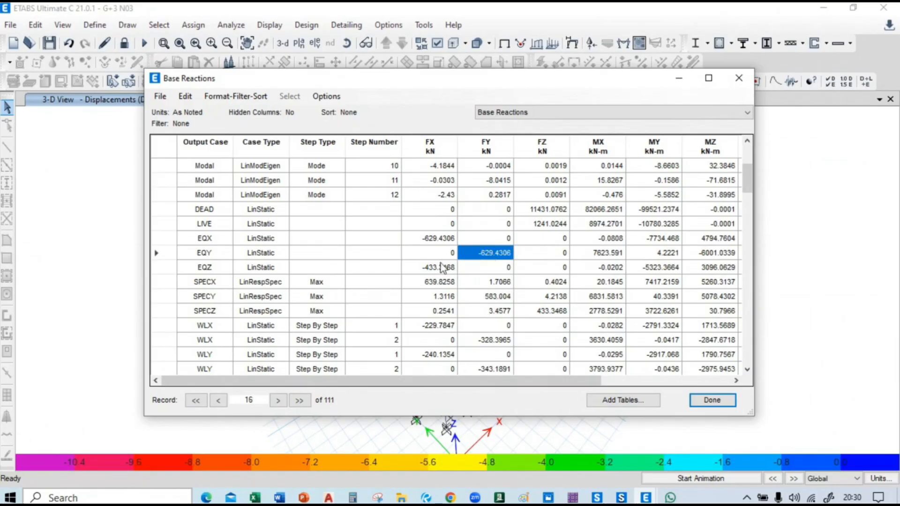
Transfer the updated FX, FY and FZ reactions for EQX through SPECZ to the Excel Scale Factor table at I4.
{"action": "left_click_drag", "start_coordinate": [434, 240], "coordinate": [521, 317]}
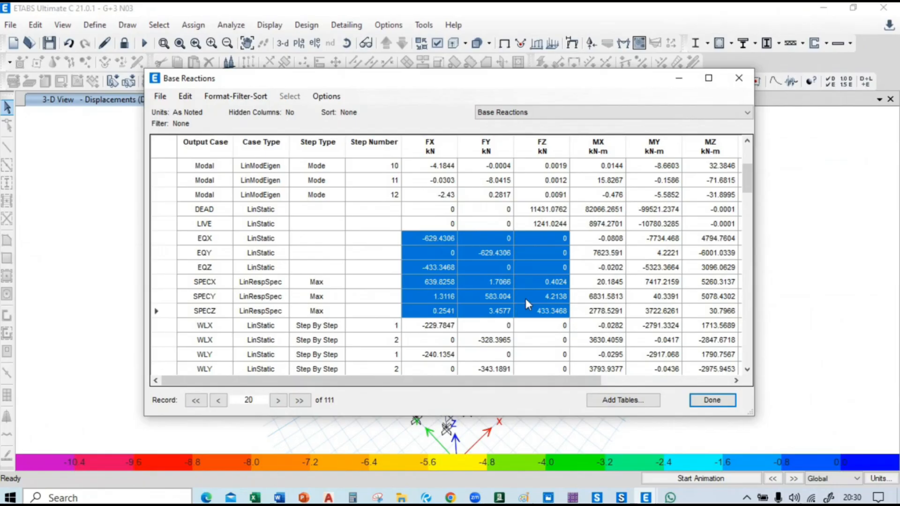
{"action": "mouse_move", "coordinate": [254, 497]}
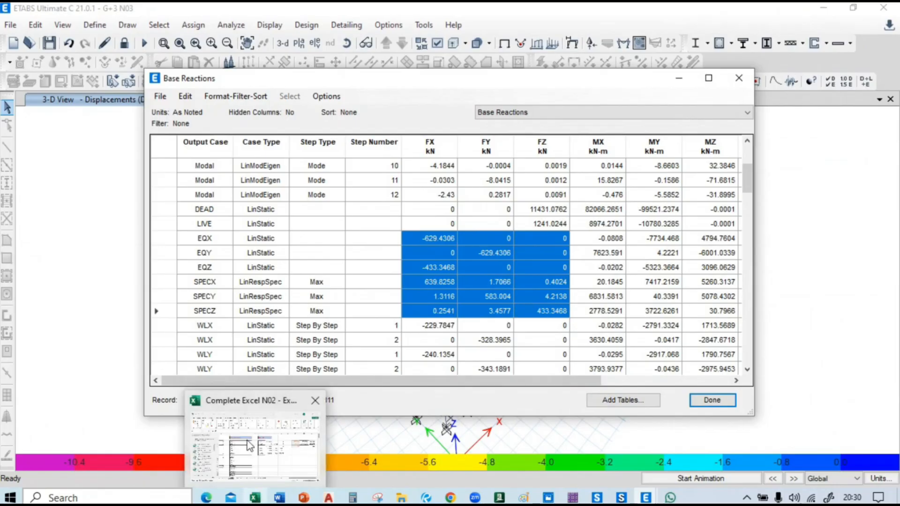
{"action": "left_click", "coordinate": [249, 446]}
{"action": "left_click", "coordinate": [549, 208]}
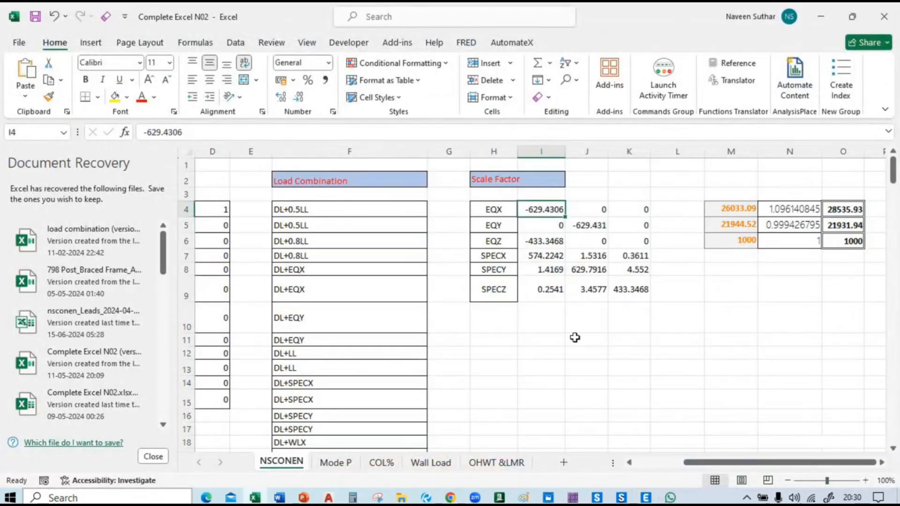
{"action": "key", "text": "ctrl+v"}
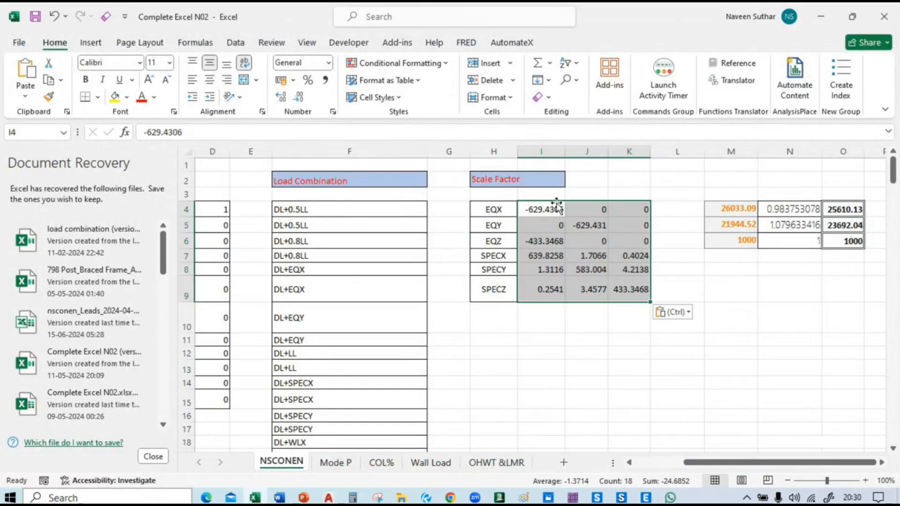
Check the static and spectrum reactions against each other in the Excel Scale Factor table for the X, Y and Z directions.
{"action": "left_click", "coordinate": [548, 259]}
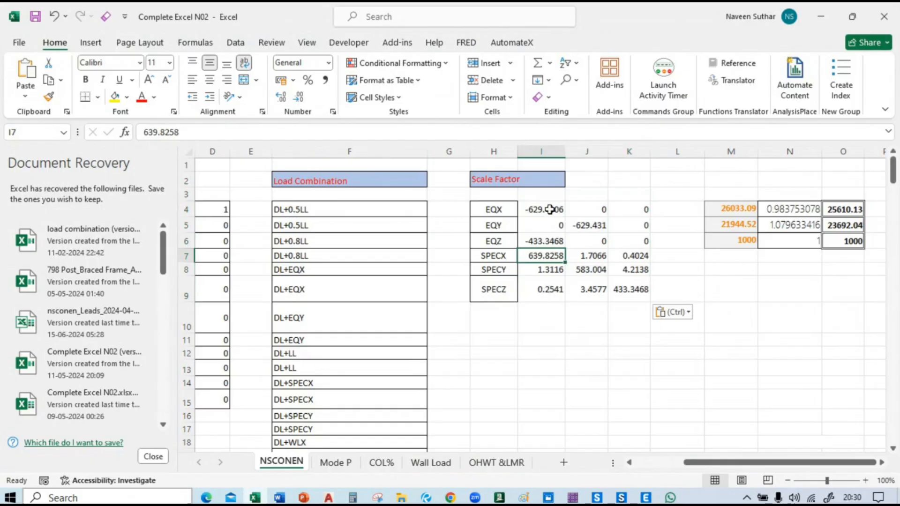
{"action": "left_click", "coordinate": [594, 225]}
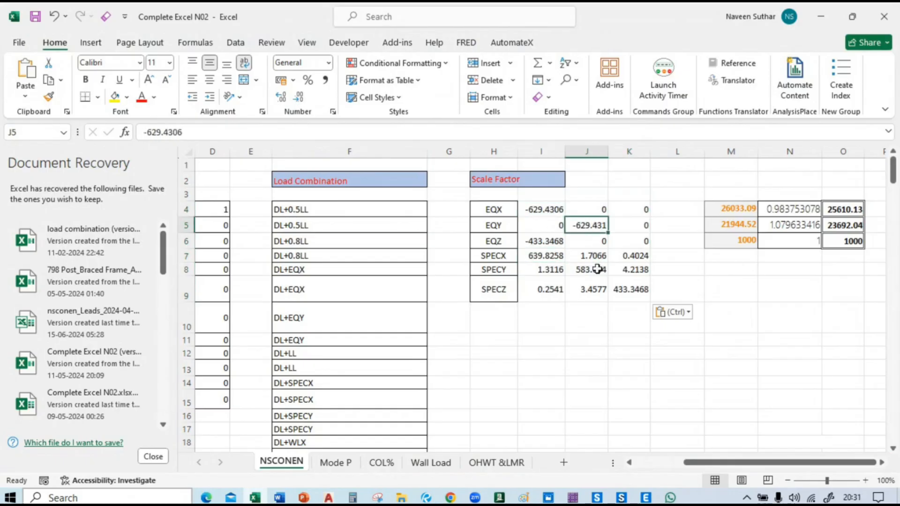
{"action": "left_click", "coordinate": [594, 271]}
{"action": "left_click", "coordinate": [640, 291]}
{"action": "left_click", "coordinate": [546, 238]}
{"action": "left_click", "coordinate": [591, 383]}
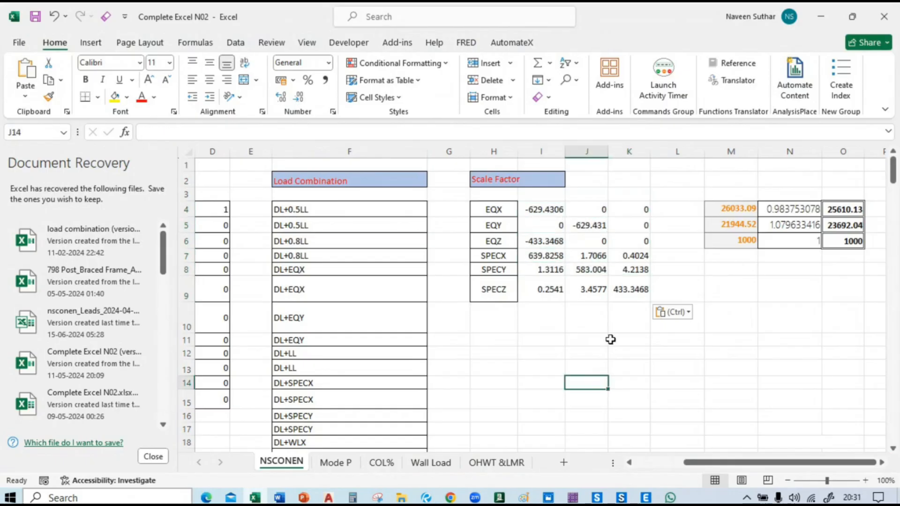
Return to ETABS, close the Base Reactions table and open the SPECX load case data for modification.
{"action": "key", "text": "alt+Tab"}
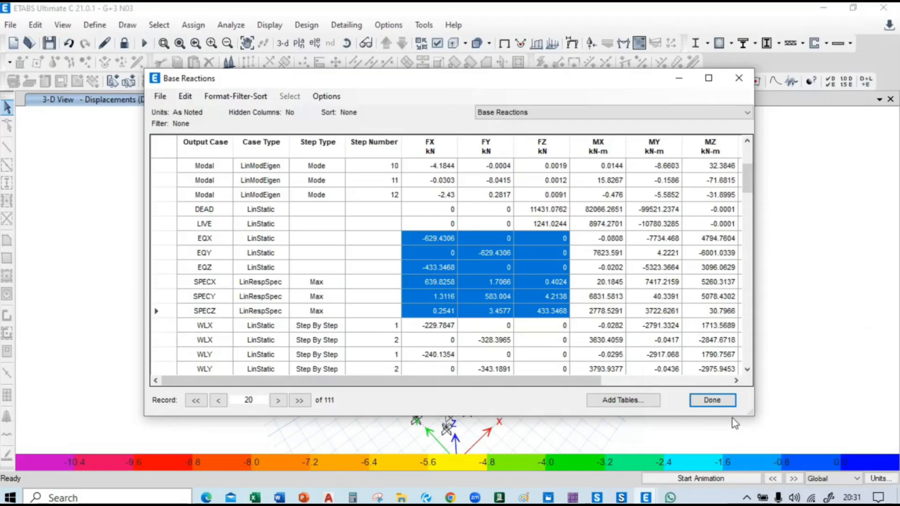
{"action": "left_click", "coordinate": [707, 400]}
{"action": "left_click", "coordinate": [96, 25]}
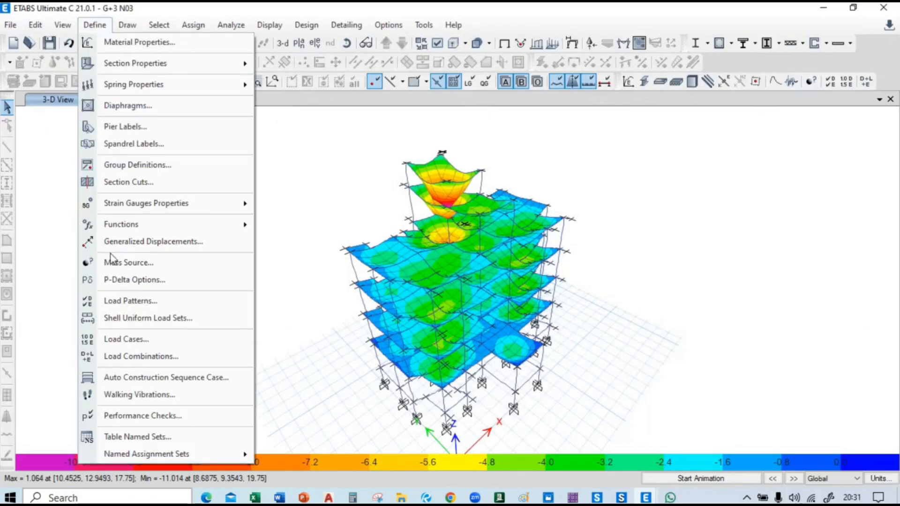
{"action": "left_click", "coordinate": [124, 339]}
{"action": "left_click", "coordinate": [305, 285]}
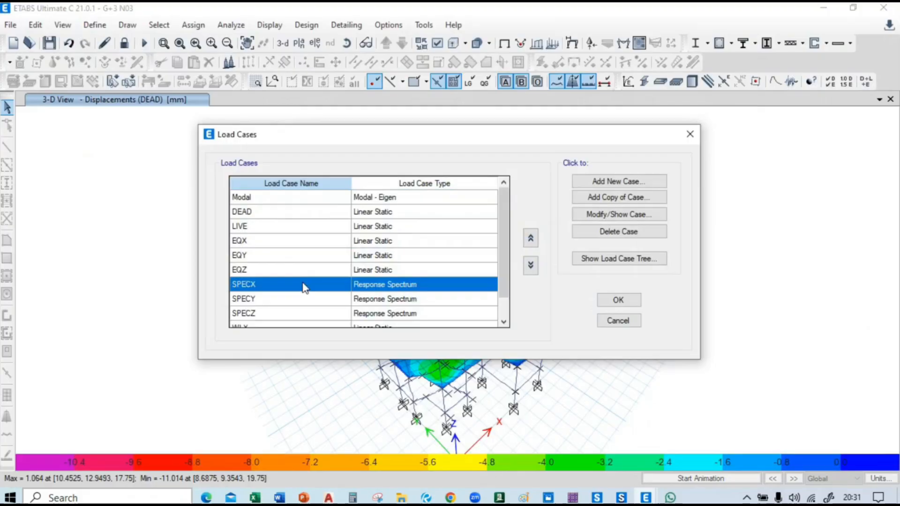
{"action": "left_click", "coordinate": [604, 215]}
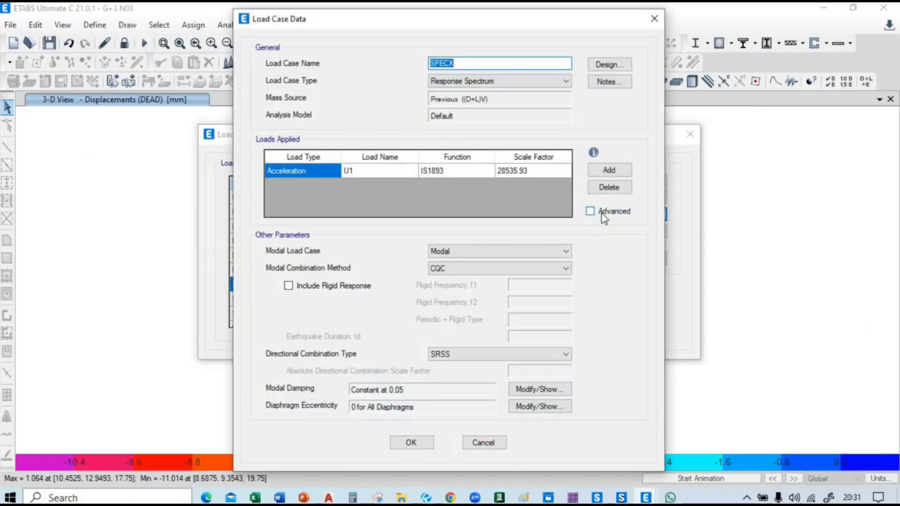
Copy the scale factor from Excel cell O4 and set the SPECX load case's U1 scale factor to 25610.13.
{"action": "key", "text": "alt+Tab"}
{"action": "left_click", "coordinate": [848, 213]}
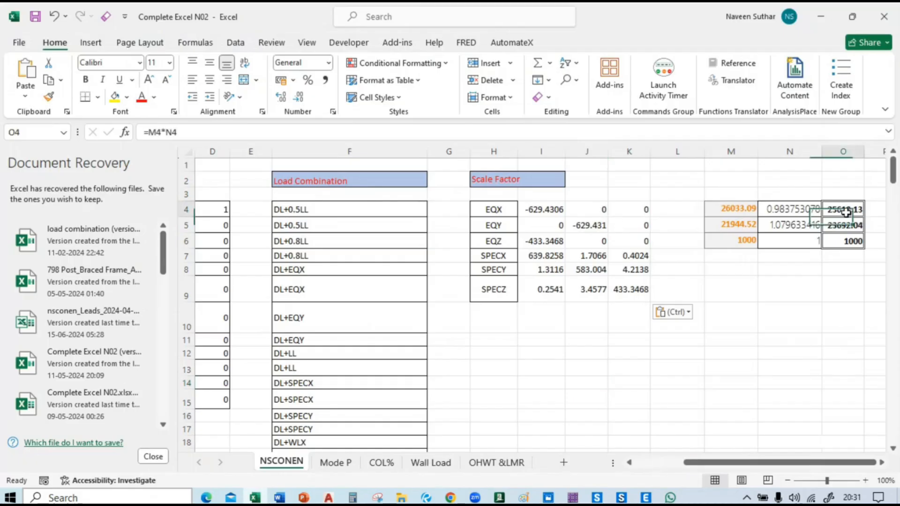
{"action": "key", "text": "ctrl+c"}
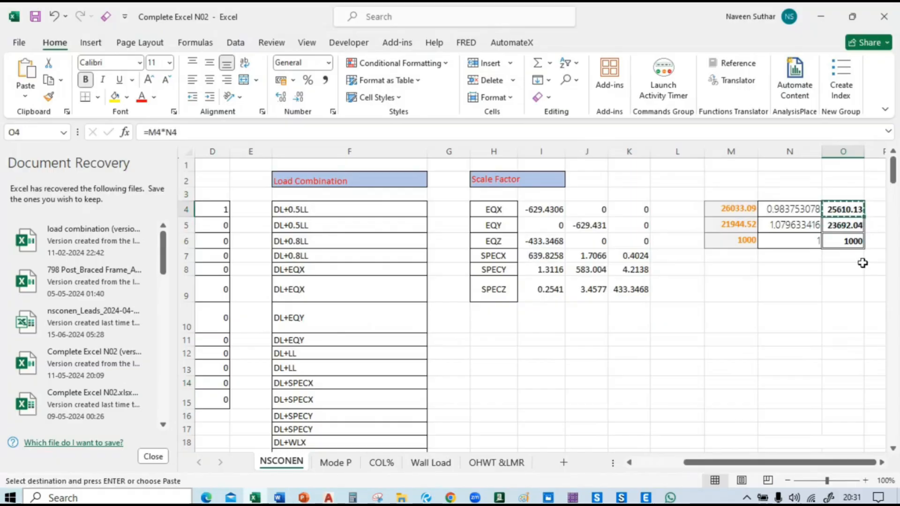
{"action": "key", "text": "alt+Tab"}
{"action": "left_click", "coordinate": [531, 172]}
{"action": "left_click", "coordinate": [542, 173]}
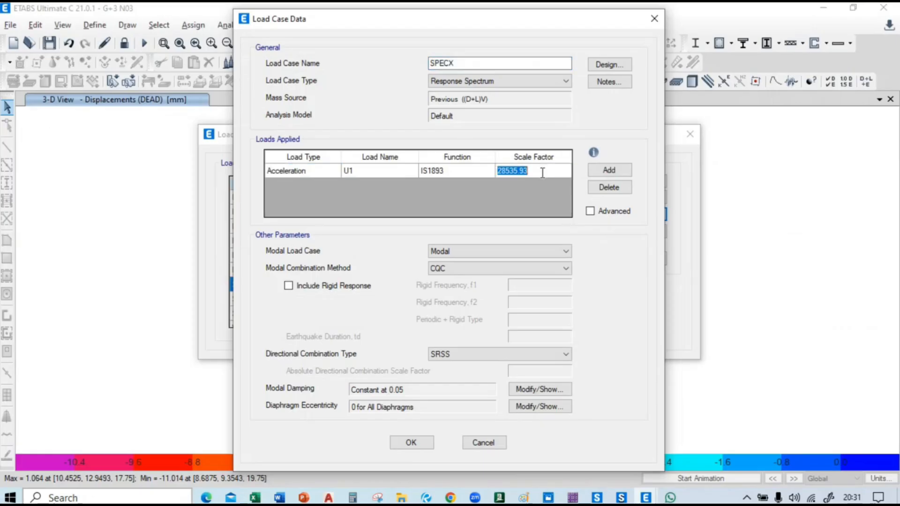
{"action": "key", "text": "ctrl+v"}
{"action": "left_click", "coordinate": [411, 442]}
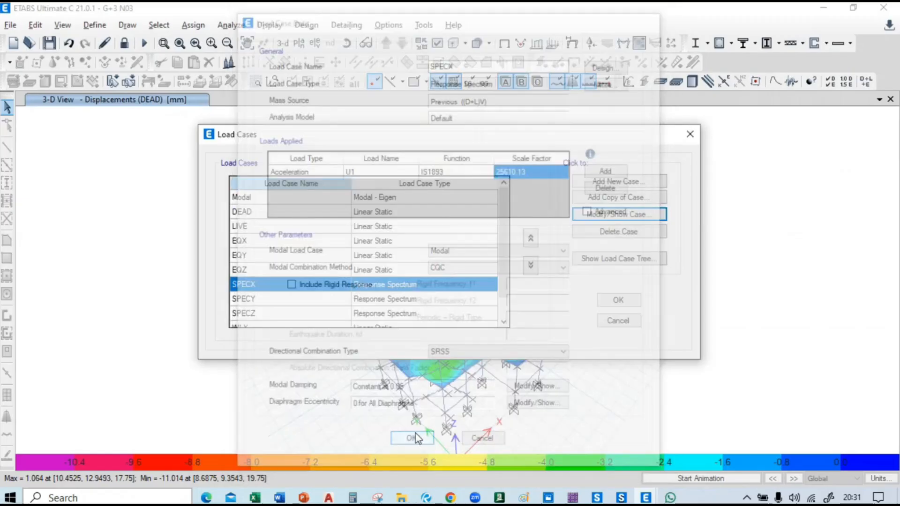
Copy the scale factor from Excel cell O5 and set the SPECY load case's U2 scale factor to 23692.04.
{"action": "left_click", "coordinate": [307, 300]}
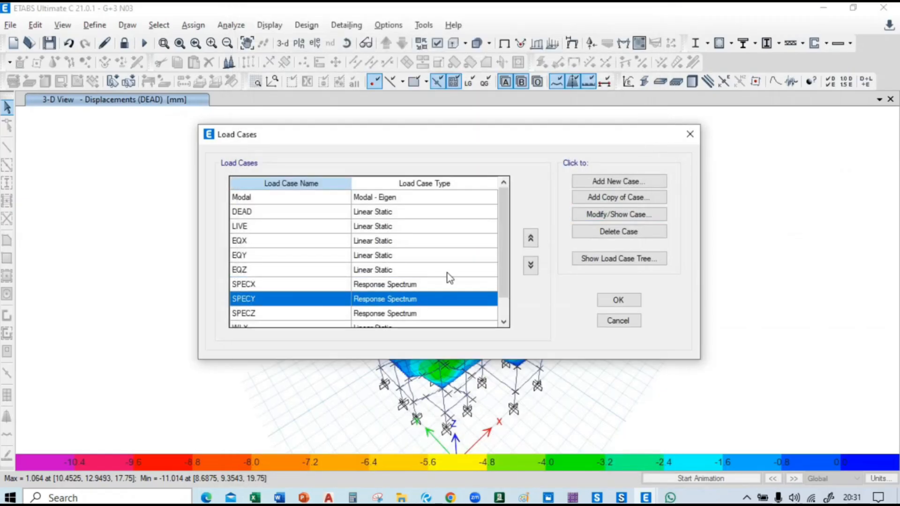
{"action": "left_click", "coordinate": [608, 217]}
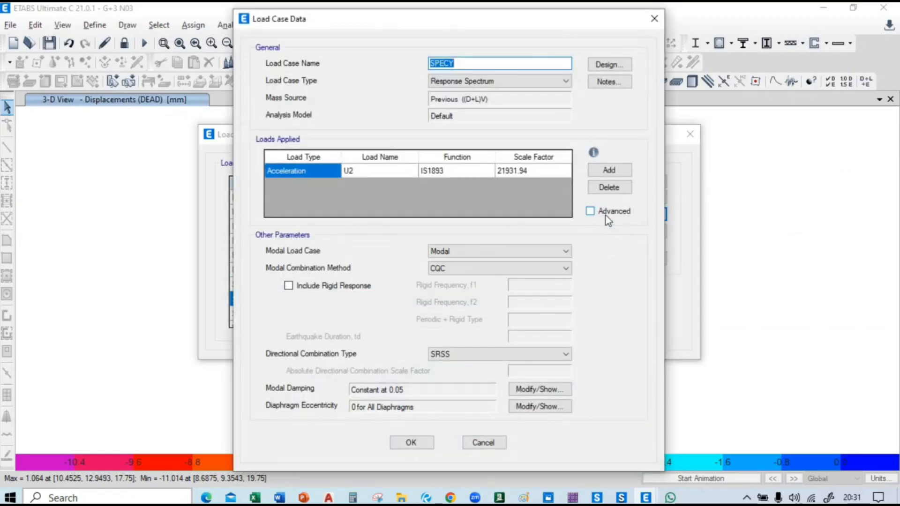
{"action": "key", "text": "alt+Tab"}
{"action": "left_click", "coordinate": [838, 228]}
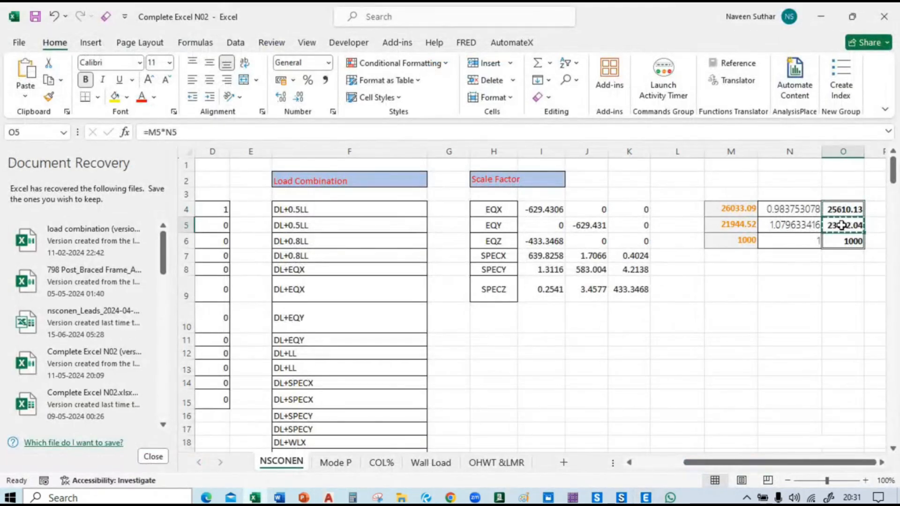
{"action": "key", "text": "ctrl+c"}
{"action": "key", "text": "alt+Tab"}
{"action": "left_click", "coordinate": [533, 169]}
{"action": "left_click", "coordinate": [545, 170]}
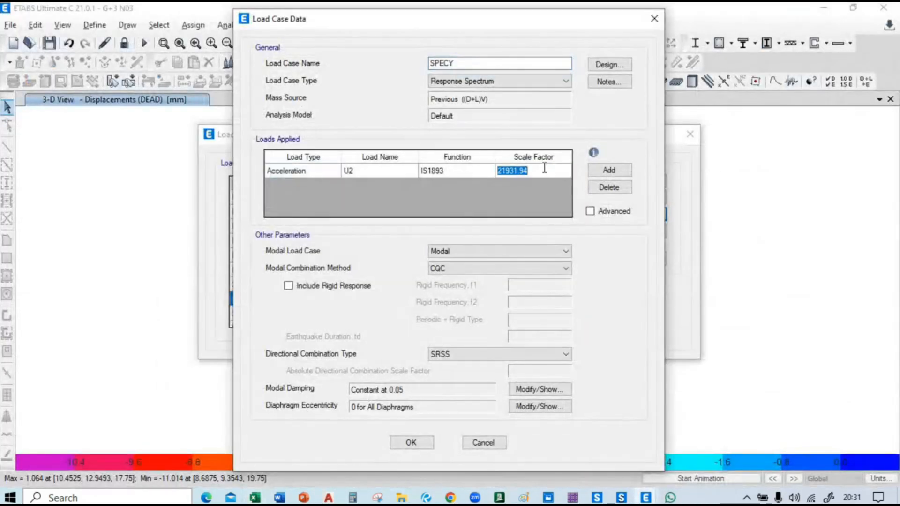
{"action": "key", "text": "ctrl+v"}
{"action": "left_click", "coordinate": [412, 443]}
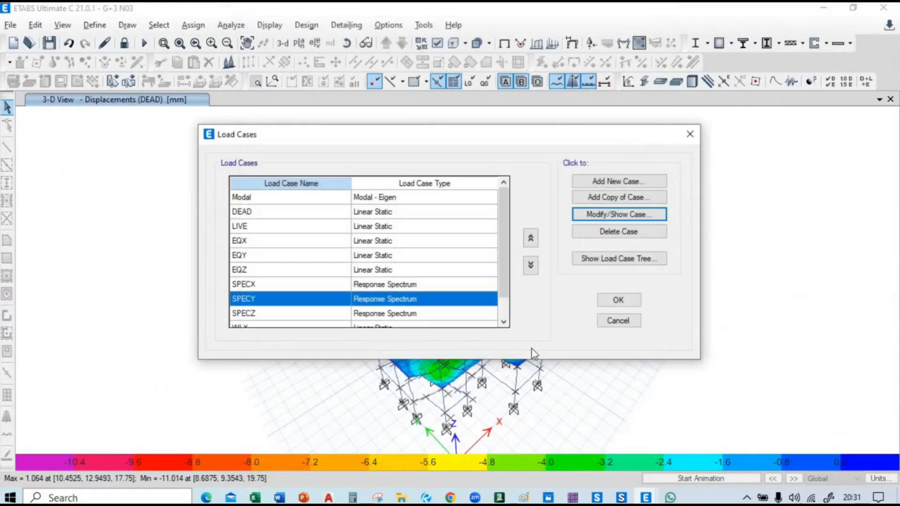
Confirm the modified load cases with deletion of their results, and display the Base Reactions table.
{"action": "left_click", "coordinate": [616, 302]}
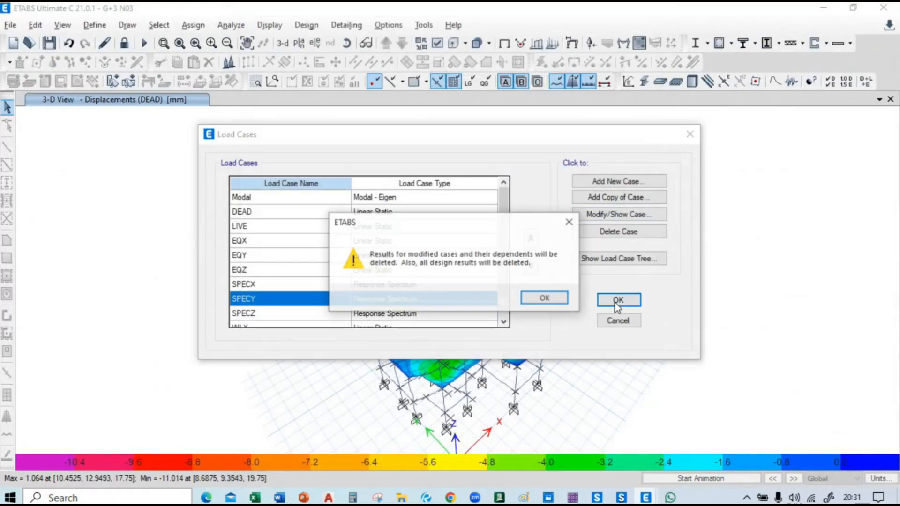
{"action": "left_click", "coordinate": [546, 300]}
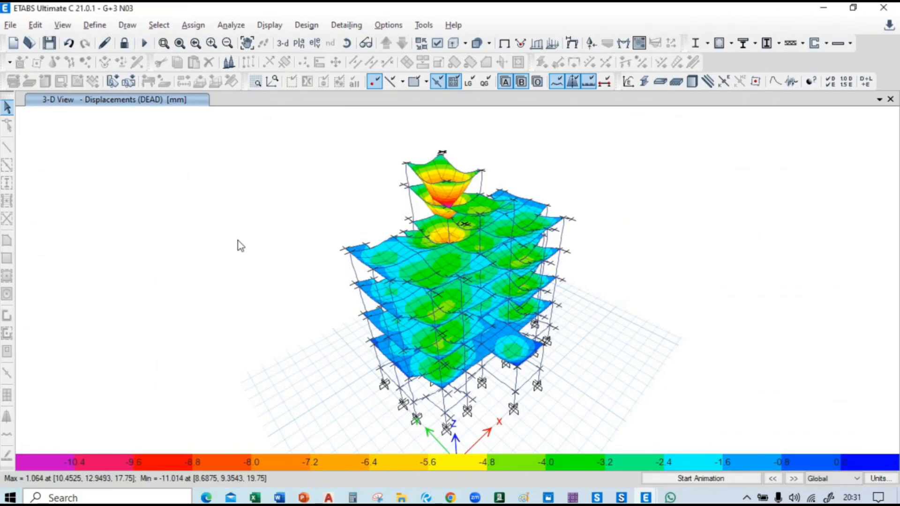
{"action": "left_click", "coordinate": [269, 25]}
{"action": "left_click", "coordinate": [334, 362]}
{"action": "left_click", "coordinate": [630, 428]}
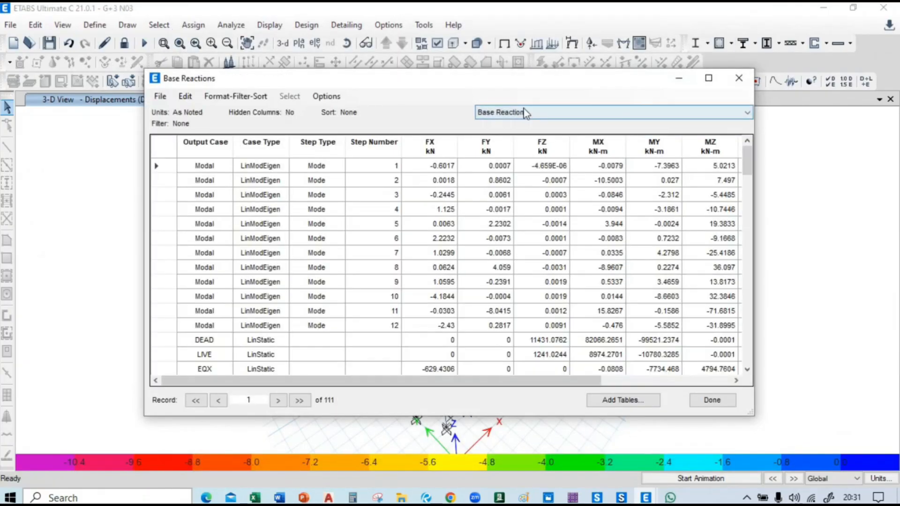
Compare the EQX and SPECX reactions in FX and the EQY and SPECY reactions in FY in the Base Reactions table.
{"action": "scroll", "coordinate": [402, 206], "scroll_direction": "down", "scroll_amount": 4}
{"action": "scroll", "coordinate": [371, 250], "scroll_direction": "up", "scroll_amount": 1}
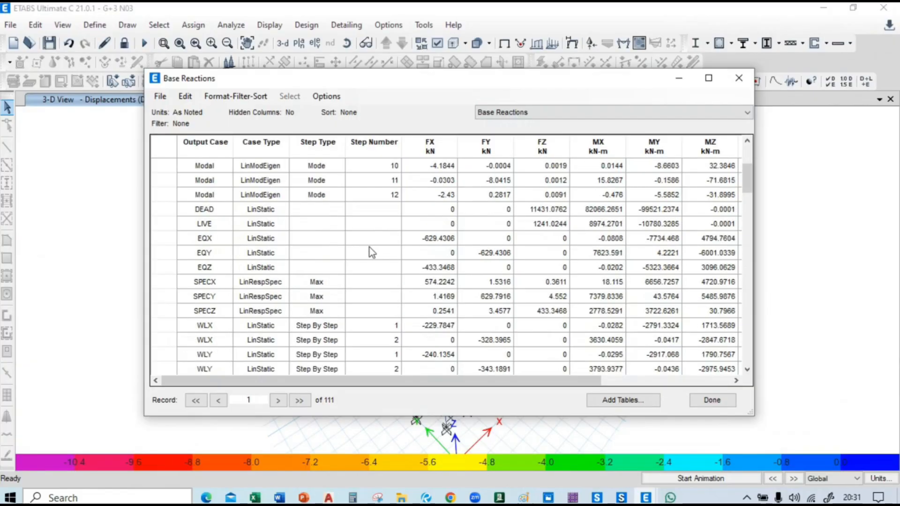
{"action": "left_click", "coordinate": [440, 282]}
{"action": "left_click", "coordinate": [442, 240]}
{"action": "left_click", "coordinate": [506, 253]}
{"action": "left_click", "coordinate": [495, 298]}
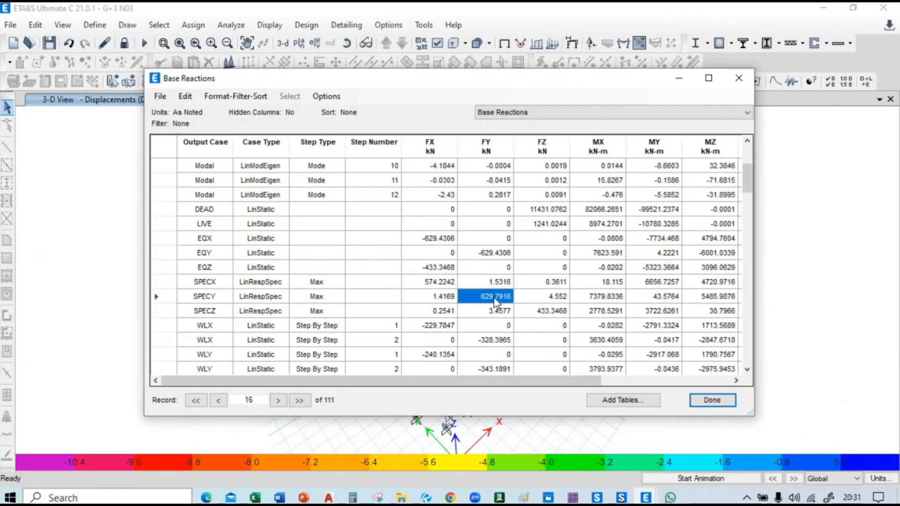
{"action": "left_click", "coordinate": [494, 255]}
{"action": "left_click", "coordinate": [498, 302]}
Switch to Excel, check the computed X scale factor in cell O4, and return to ETABS.
{"action": "key", "text": "alt+Tab"}
{"action": "left_click", "coordinate": [813, 279]}
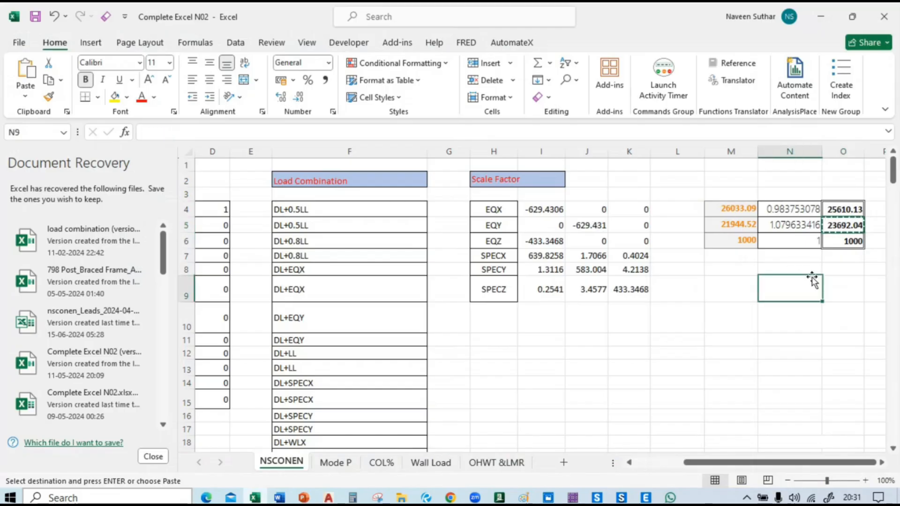
{"action": "left_click", "coordinate": [856, 213]}
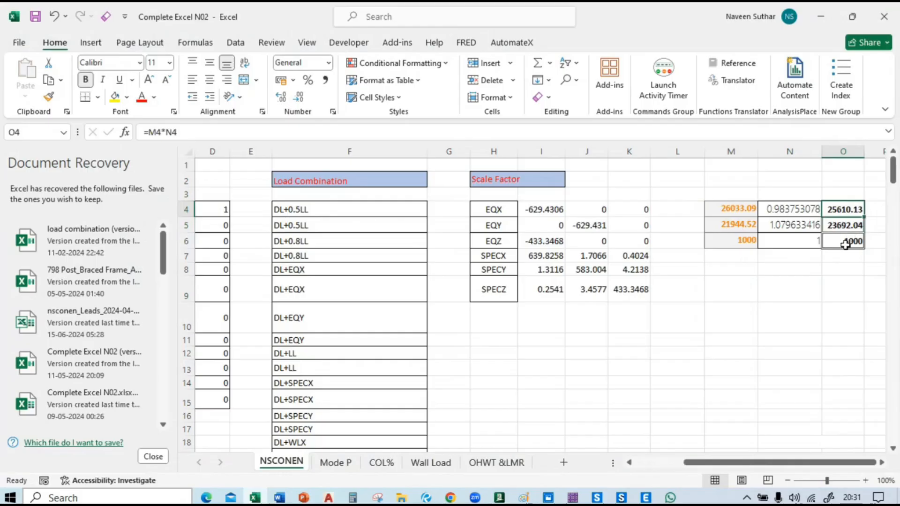
{"action": "key", "text": "alt+Tab"}
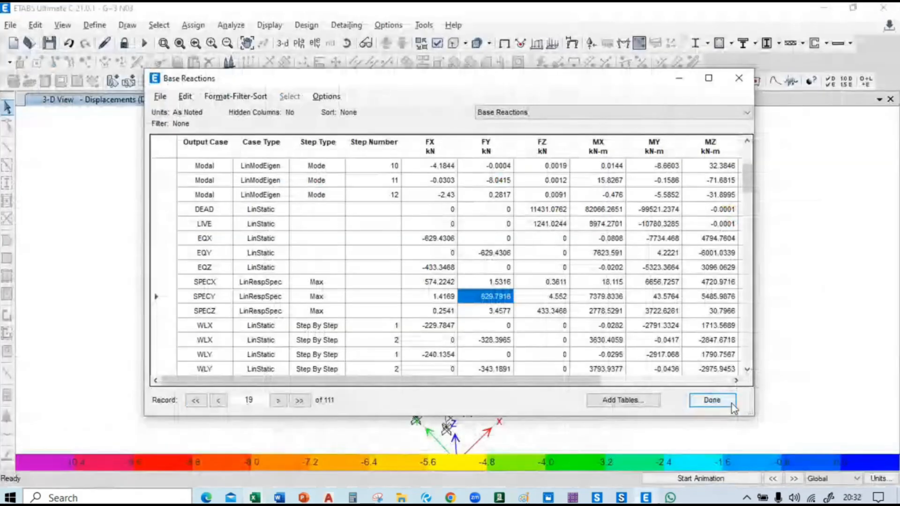
Close the Base Reactions table, open the SPECX load case data and check its scale factor against the Excel values.
{"action": "left_click", "coordinate": [711, 400]}
{"action": "left_click", "coordinate": [95, 25]}
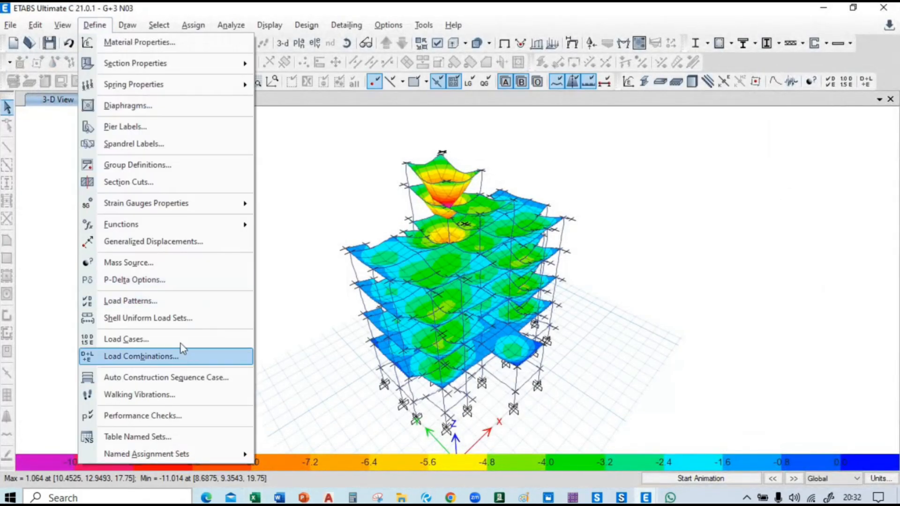
{"action": "left_click", "coordinate": [141, 339]}
{"action": "left_click", "coordinate": [384, 285]}
{"action": "left_click", "coordinate": [612, 214]}
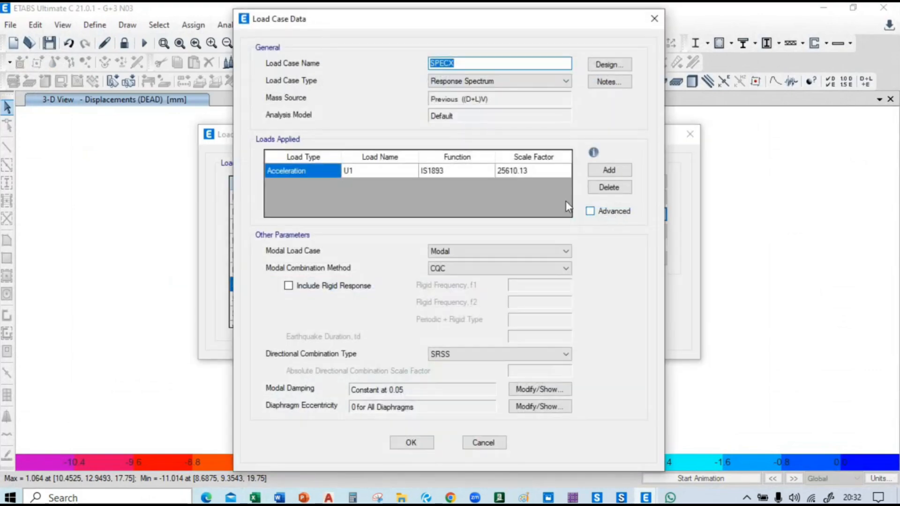
{"action": "key", "text": "alt+Tab"}
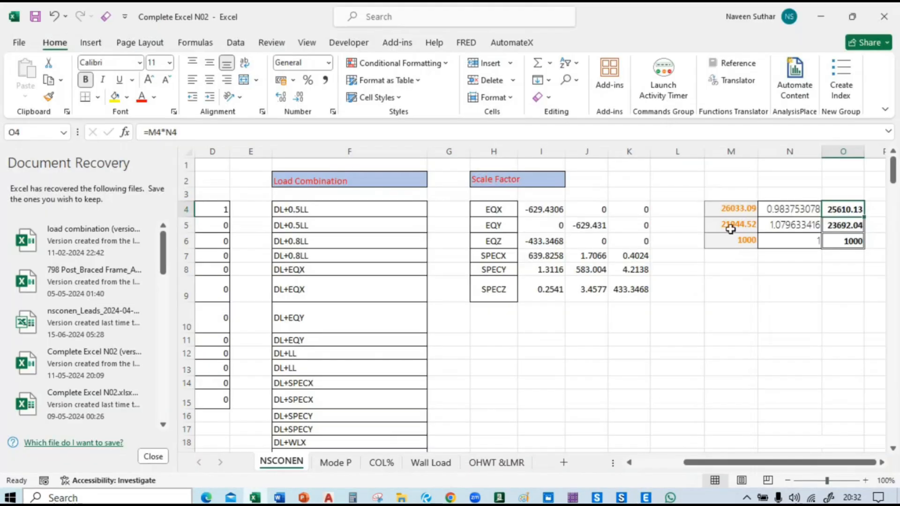
{"action": "left_click", "coordinate": [844, 224]}
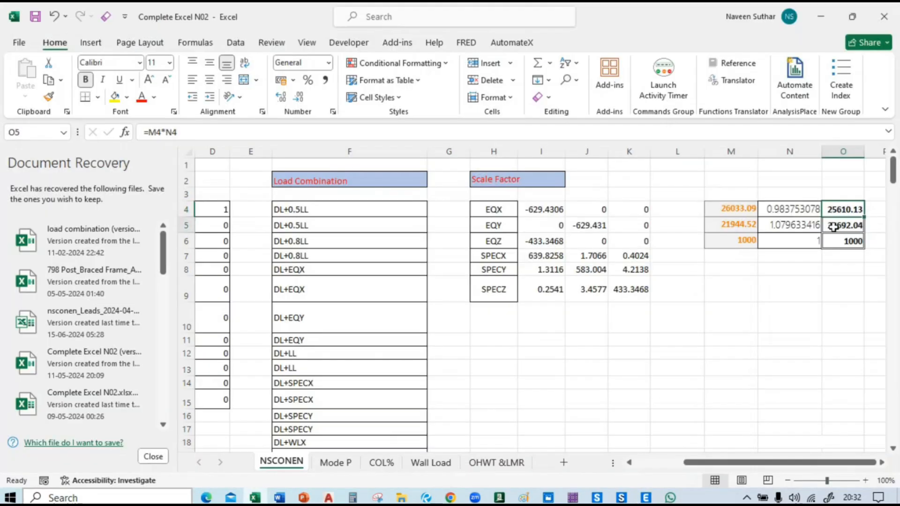
{"action": "key", "text": "alt+Tab"}
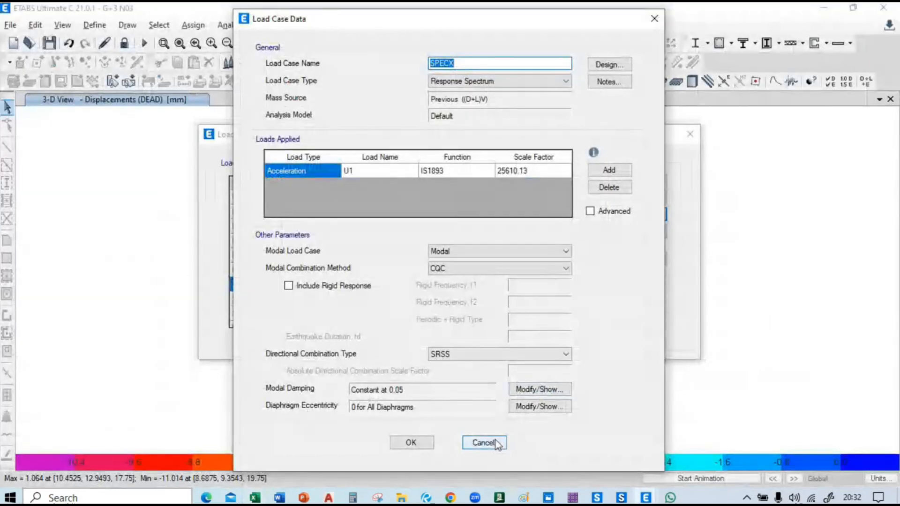
Leave SPECX unmodified, check the SPECY load case's U2 scale factor, and close the load case definitions.
{"action": "left_click", "coordinate": [495, 443]}
{"action": "left_click", "coordinate": [441, 299]}
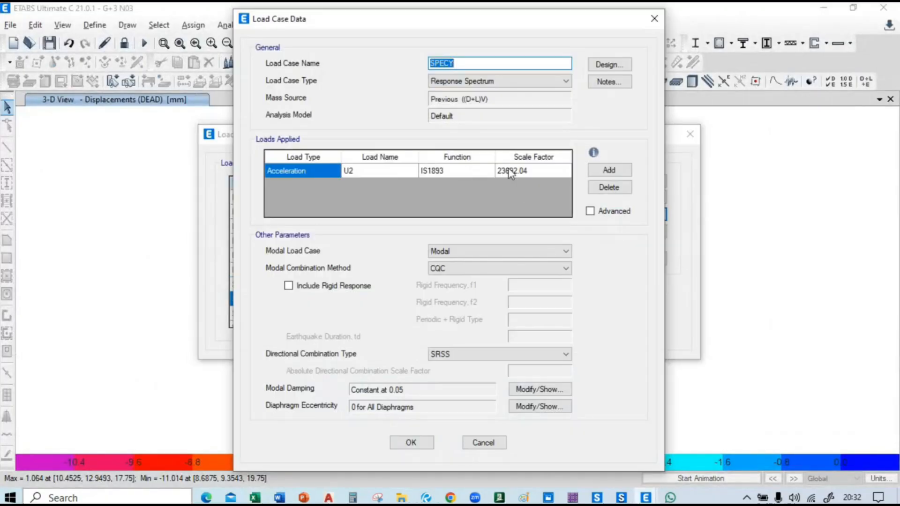
{"action": "left_click", "coordinate": [490, 441]}
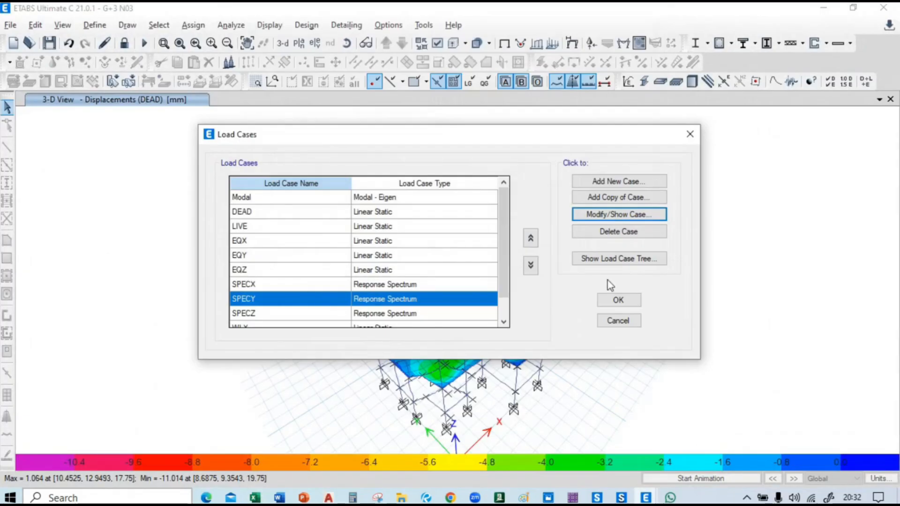
{"action": "left_click", "coordinate": [622, 303]}
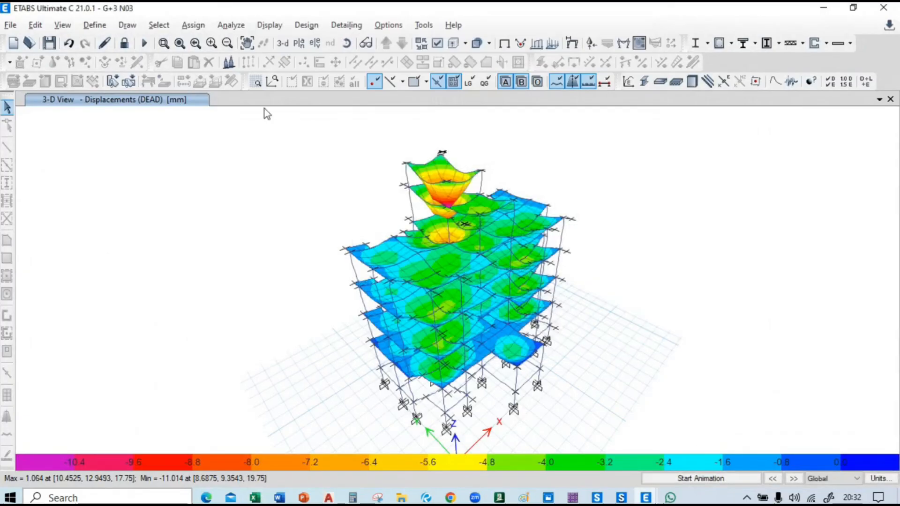
Reopen the Base Reactions table and bring the EQX to SPECZ rows into view.
{"action": "left_click", "coordinate": [270, 25]}
{"action": "left_click", "coordinate": [347, 364]}
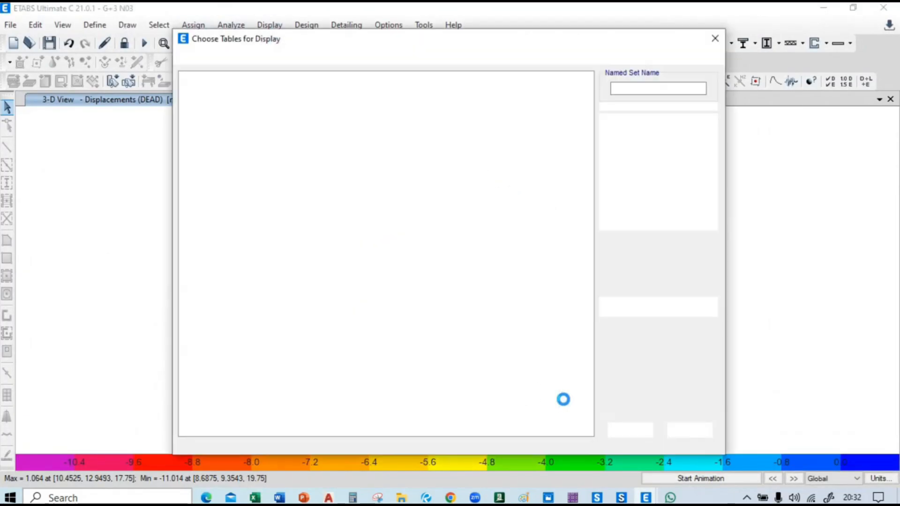
{"action": "left_click", "coordinate": [637, 429]}
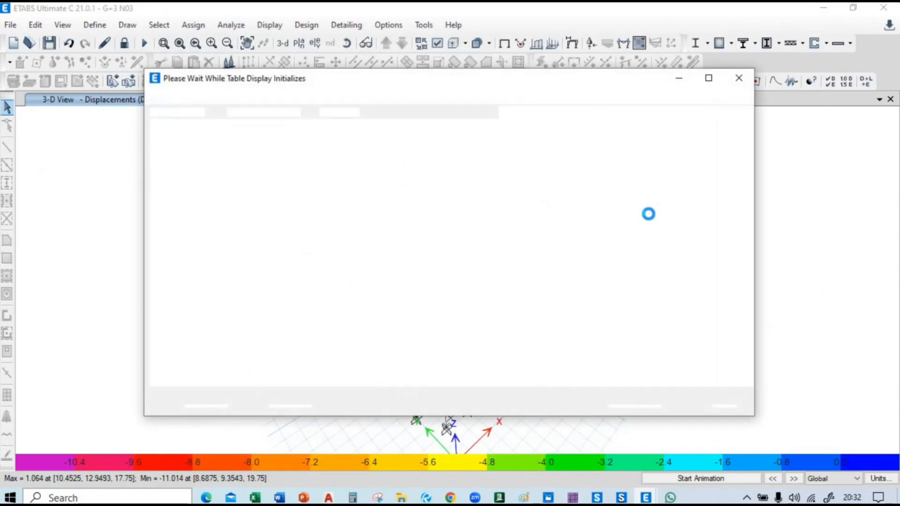
{"action": "scroll", "coordinate": [438, 267], "scroll_direction": "down", "scroll_amount": 10}
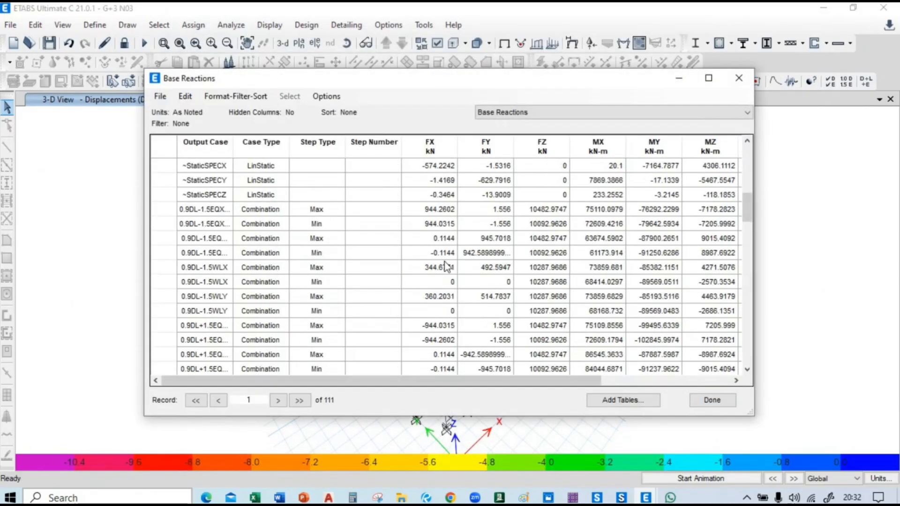
{"action": "scroll", "coordinate": [446, 266], "scroll_direction": "up", "scroll_amount": 10}
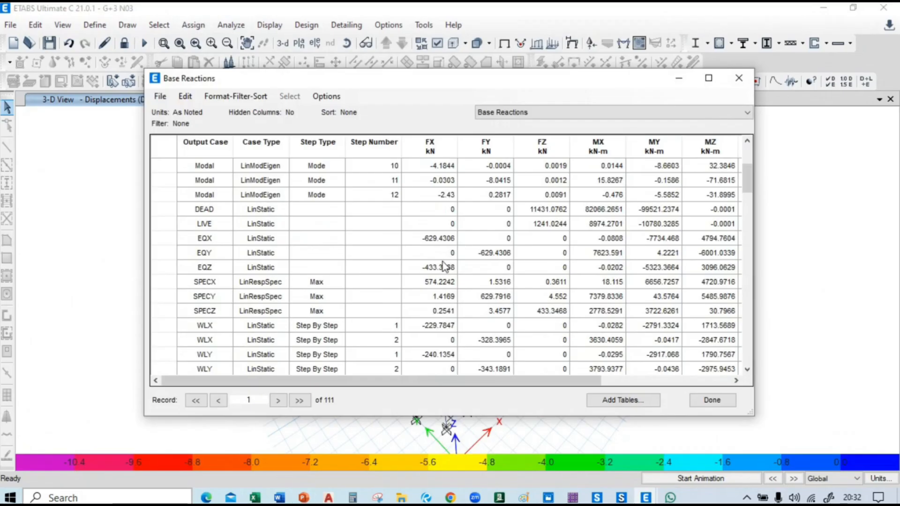
Compare the static EQX, EQY and EQZ base reactions with the SPECX, SPECY and SPECZ reactions.
{"action": "left_click", "coordinate": [497, 255]}
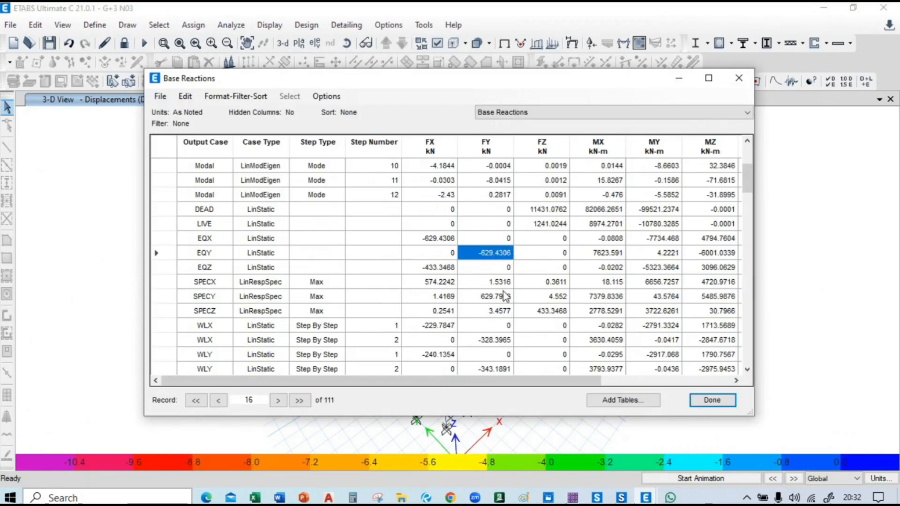
{"action": "left_click", "coordinate": [504, 297]}
{"action": "left_click", "coordinate": [565, 313]}
{"action": "left_click", "coordinate": [440, 268]}
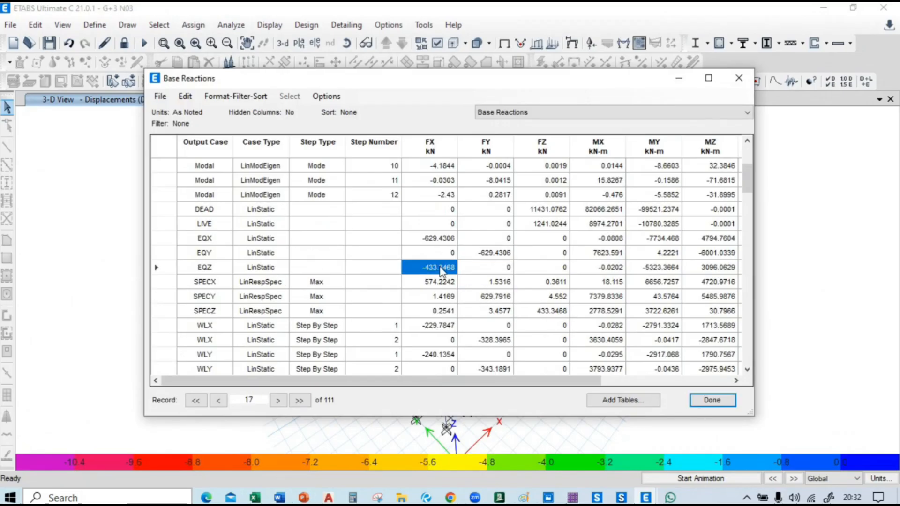
{"action": "left_click", "coordinate": [437, 229]}
{"action": "left_click", "coordinate": [445, 284]}
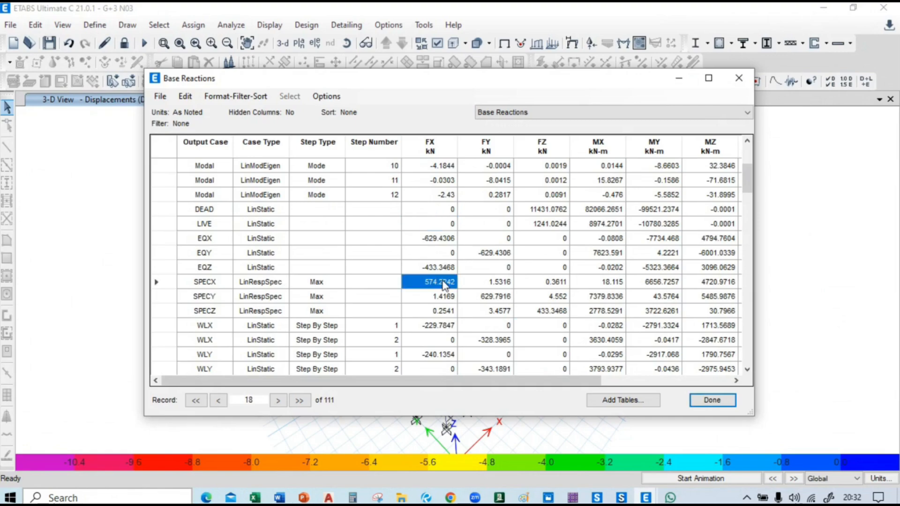
Copy the FX reactions from EQX through SPECX and paste them into Excel cells I4:I7 of the Scale Factor table.
{"action": "left_click", "coordinate": [442, 240]}
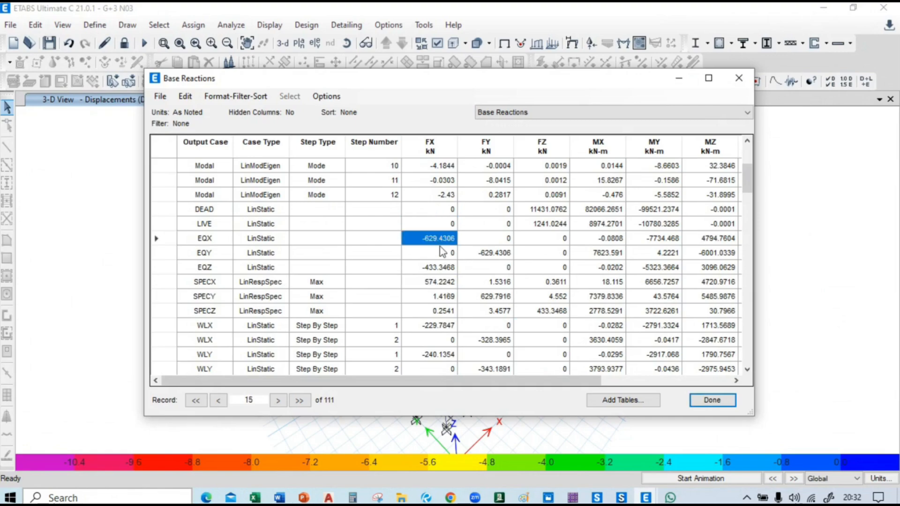
{"action": "left_click_drag", "start_coordinate": [442, 252], "coordinate": [442, 283]}
{"action": "key", "text": "ctrl+c"}
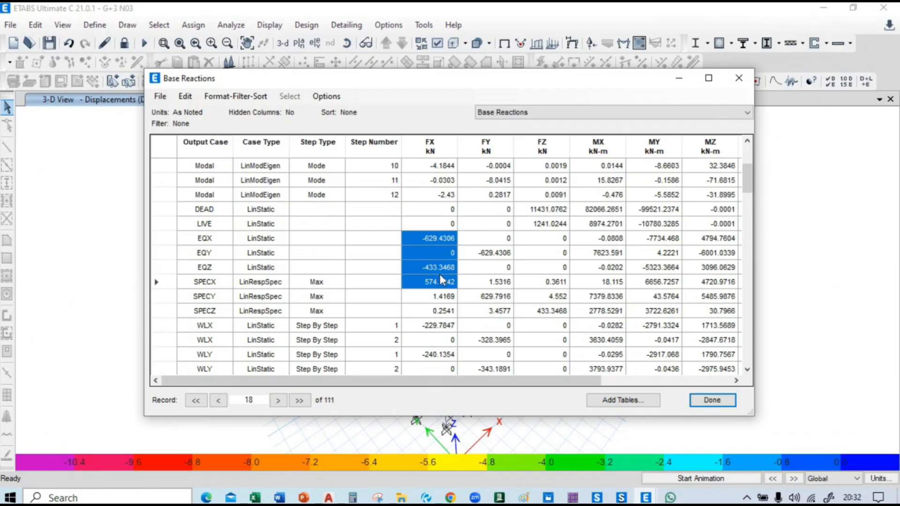
{"action": "key", "text": "alt+Tab"}
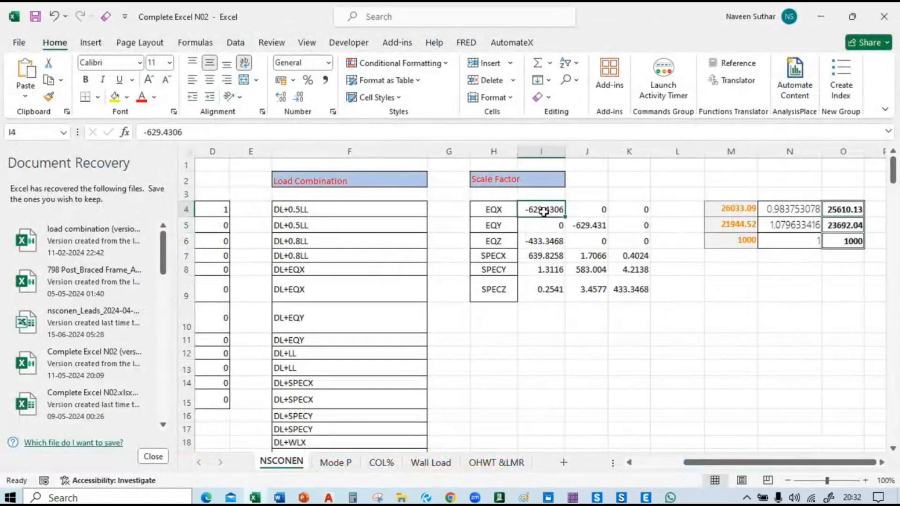
{"action": "key", "text": "ctrl+v"}
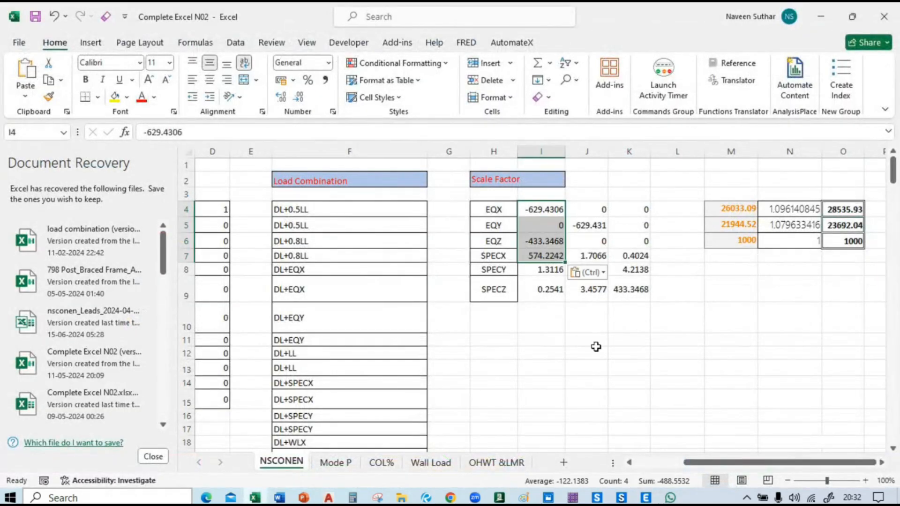
{"action": "left_click", "coordinate": [602, 327]}
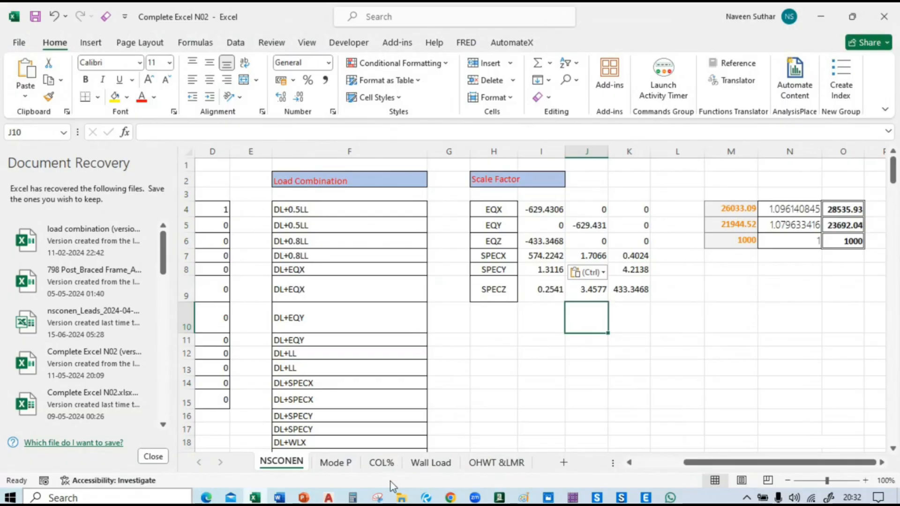
Open the calculator and divide the EQX base shear 629.43 by the SPECX base shear 574.2242 to get the correction ratio.
{"action": "mouse_move", "coordinate": [402, 501]}
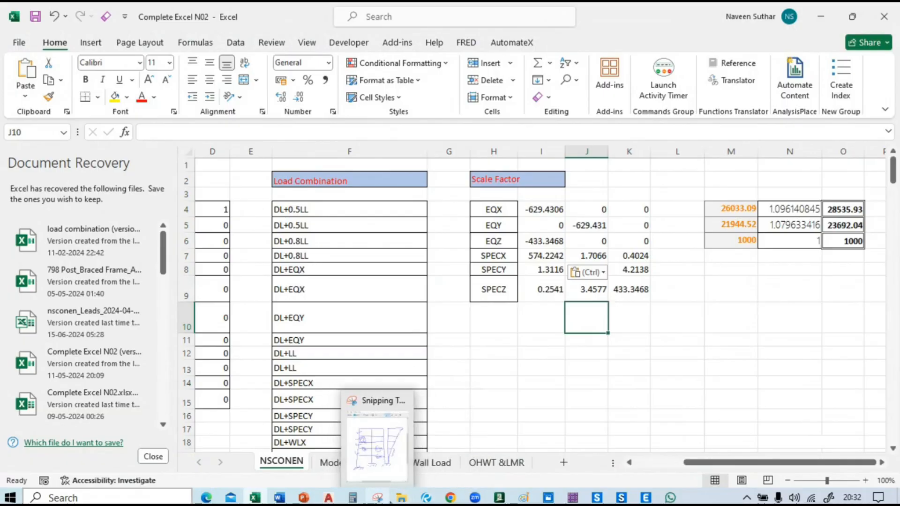
{"action": "left_click", "coordinate": [352, 498]}
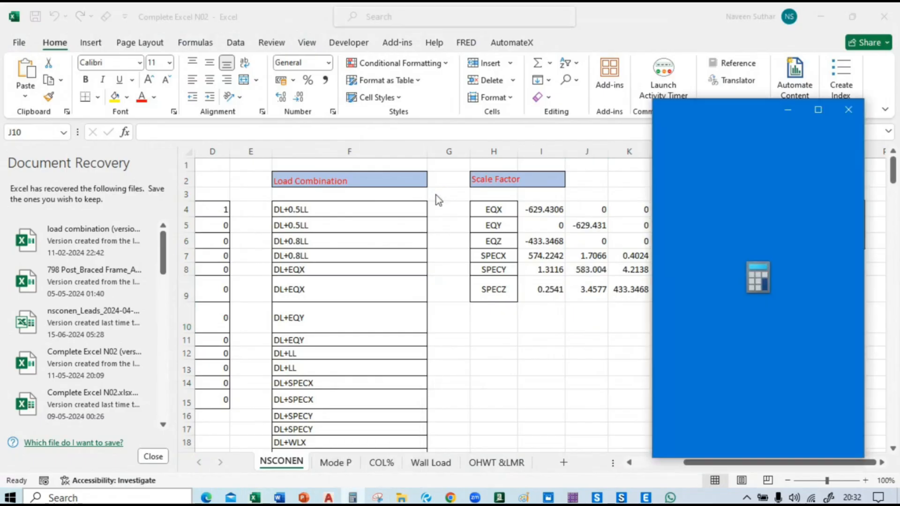
{"action": "left_click_drag", "start_coordinate": [732, 111], "coordinate": [266, 108]}
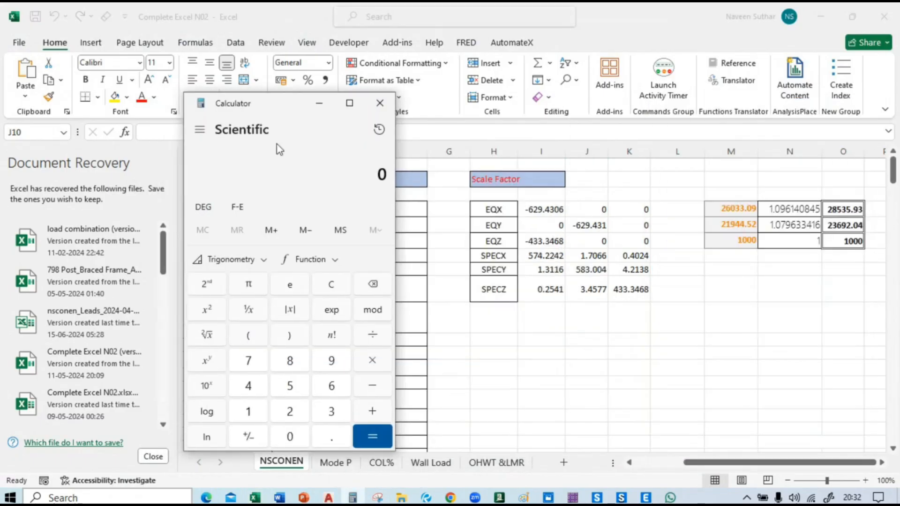
{"action": "left_click", "coordinate": [332, 379]}
{"action": "key", "text": "2"}
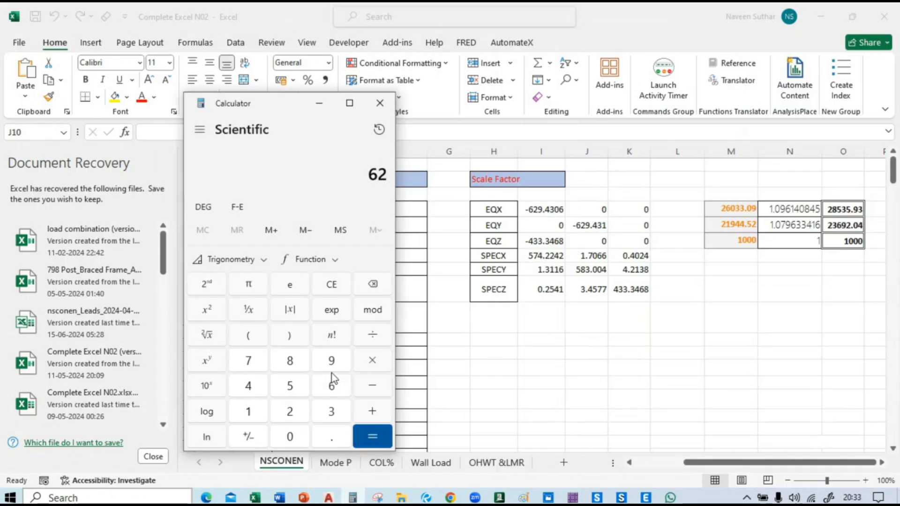
{"action": "type", "text": "9.4"}
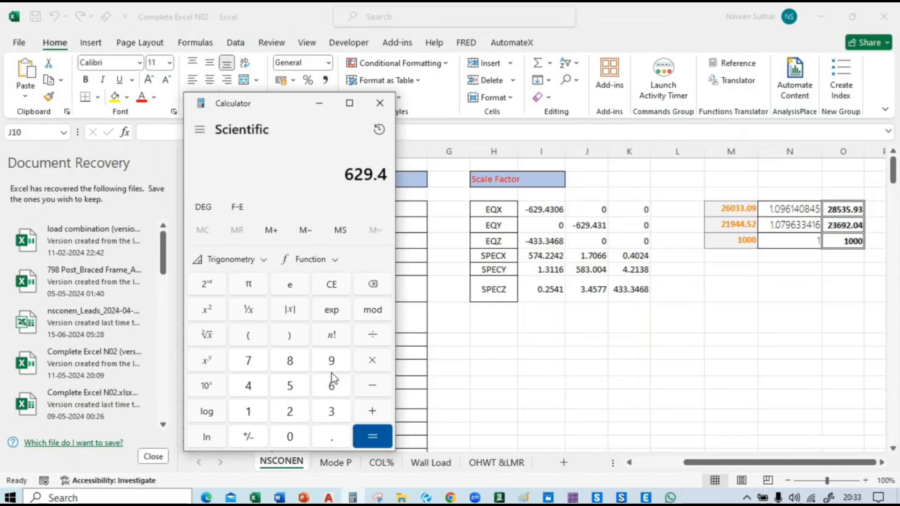
{"action": "type", "text": "3"}
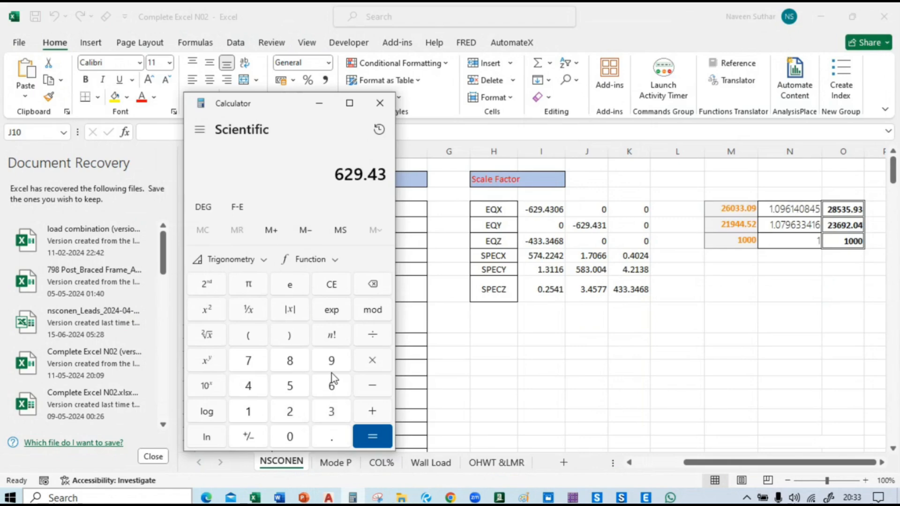
{"action": "key", "text": "slash"}
{"action": "type", "text": "574"}
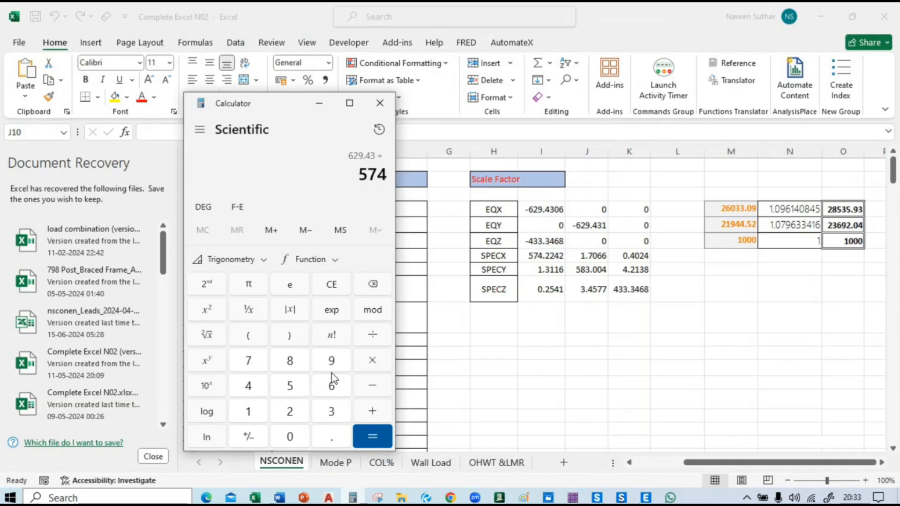
{"action": "type", "text": ".2242"}
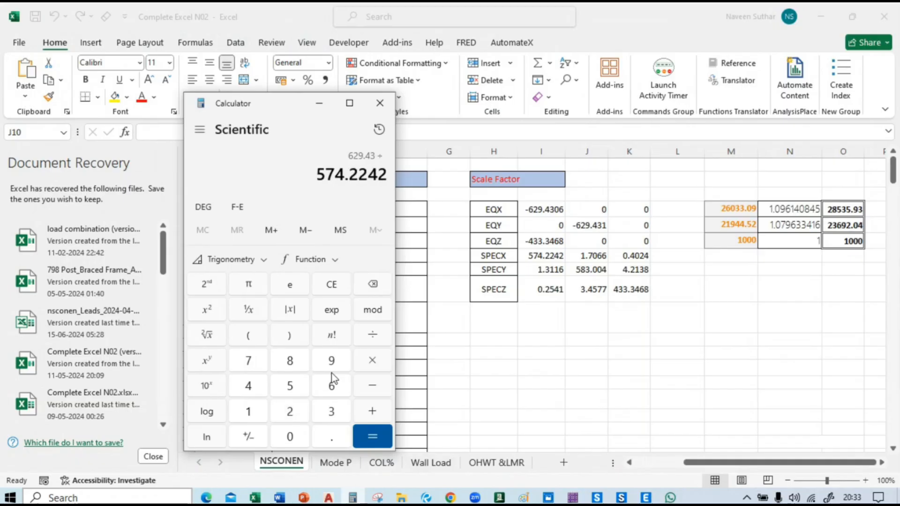
{"action": "key", "text": "Return"}
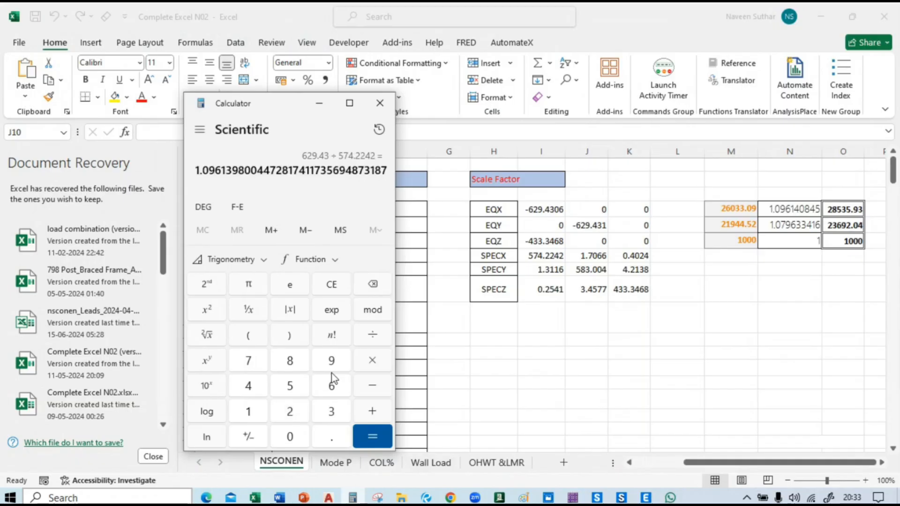
{"action": "key", "text": "asterisk"}
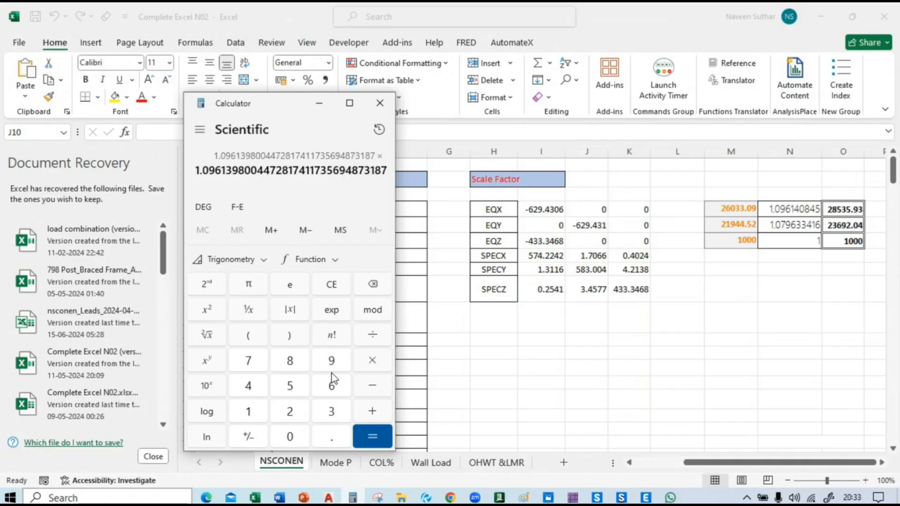
Switch to ETABS and open the SPECX response spectrum load case for modification.
{"action": "key", "text": "alt+Tab"}
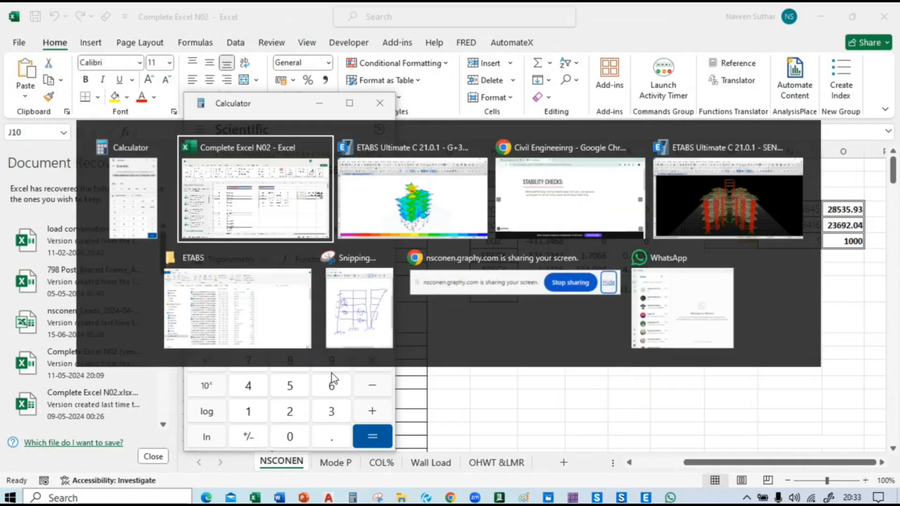
{"action": "key", "text": "Tab"}
{"action": "left_click", "coordinate": [714, 402]}
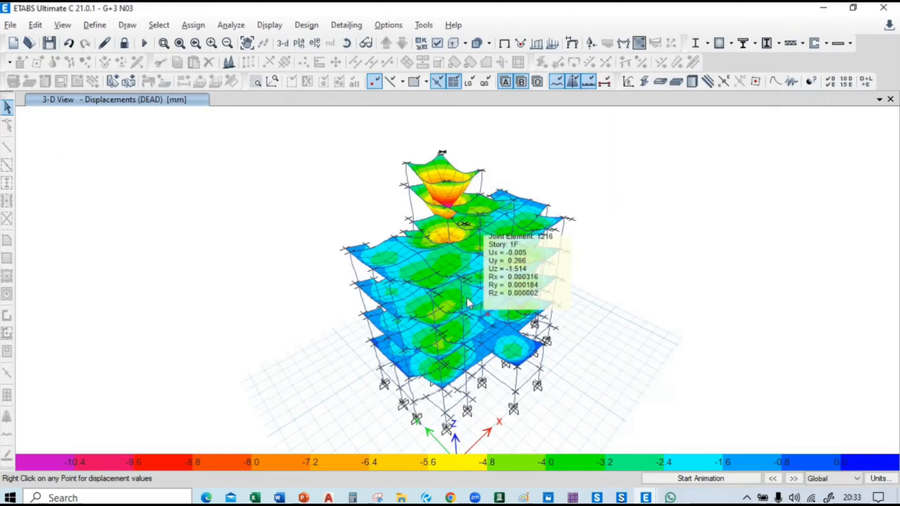
{"action": "left_click", "coordinate": [95, 25]}
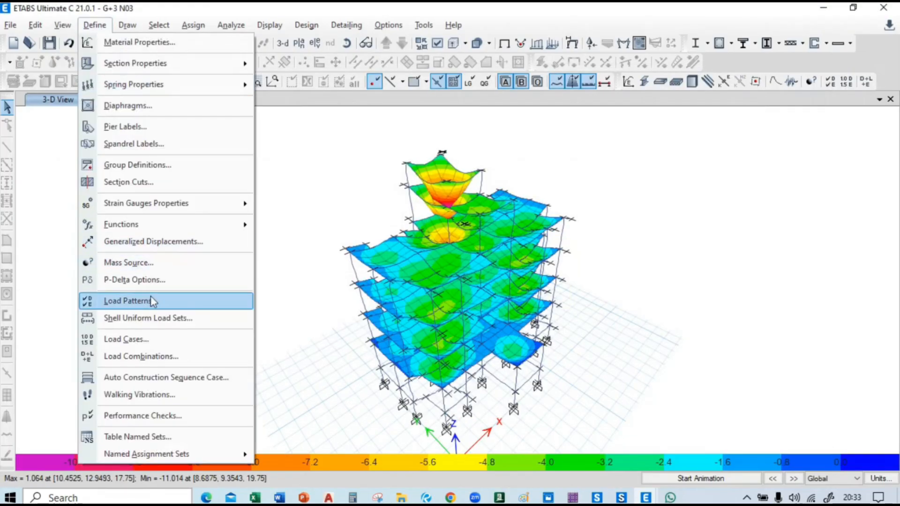
{"action": "left_click", "coordinate": [153, 340]}
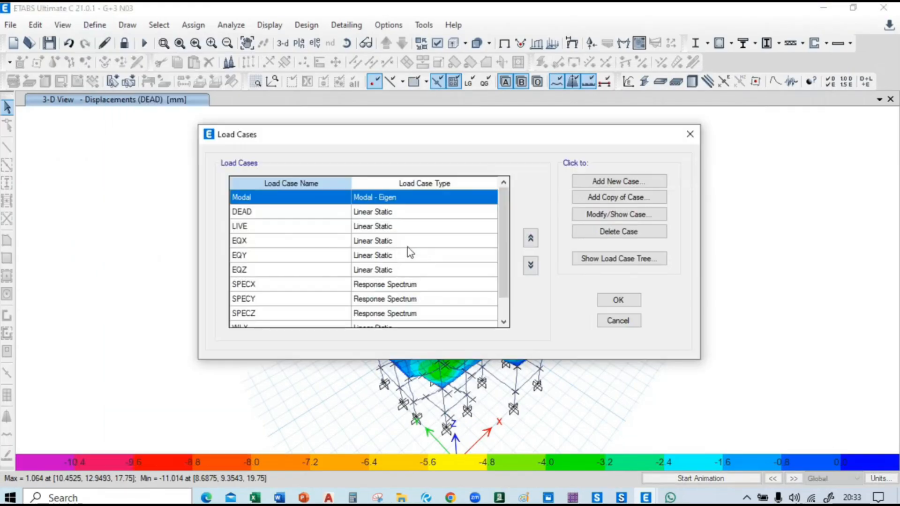
{"action": "left_click", "coordinate": [302, 283]}
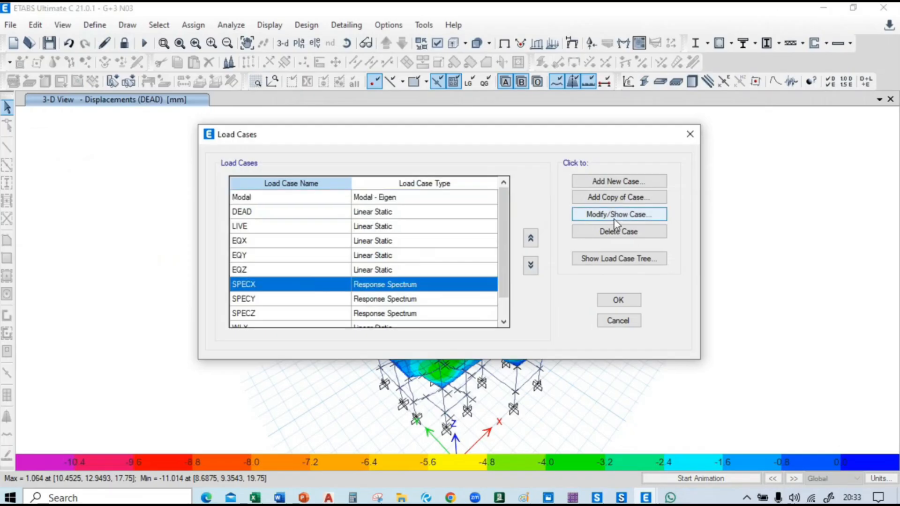
{"action": "left_click", "coordinate": [615, 215]}
Multiply SPECX's U1 scale factor by the ratio copied from the calculator, giving 28072.28, and accept the load case changes.
{"action": "left_click", "coordinate": [528, 170]}
{"action": "left_click", "coordinate": [534, 171]}
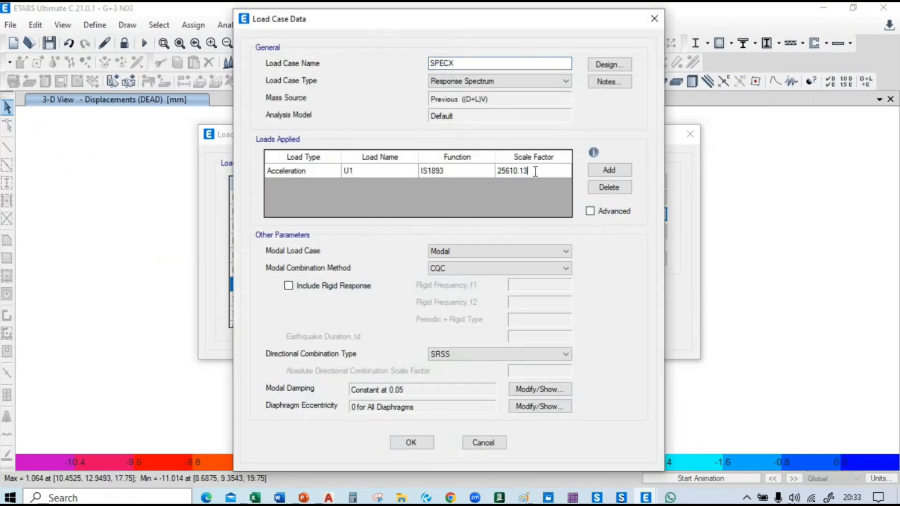
{"action": "key", "text": "alt+Tab"}
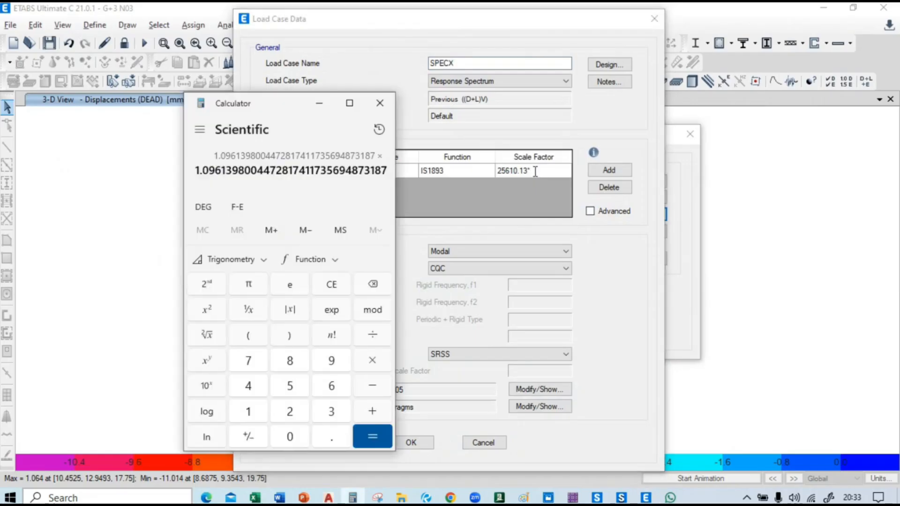
{"action": "left_click_drag", "start_coordinate": [197, 171], "coordinate": [257, 168]}
{"action": "key", "text": "ctrl+c"}
{"action": "left_click", "coordinate": [537, 170]}
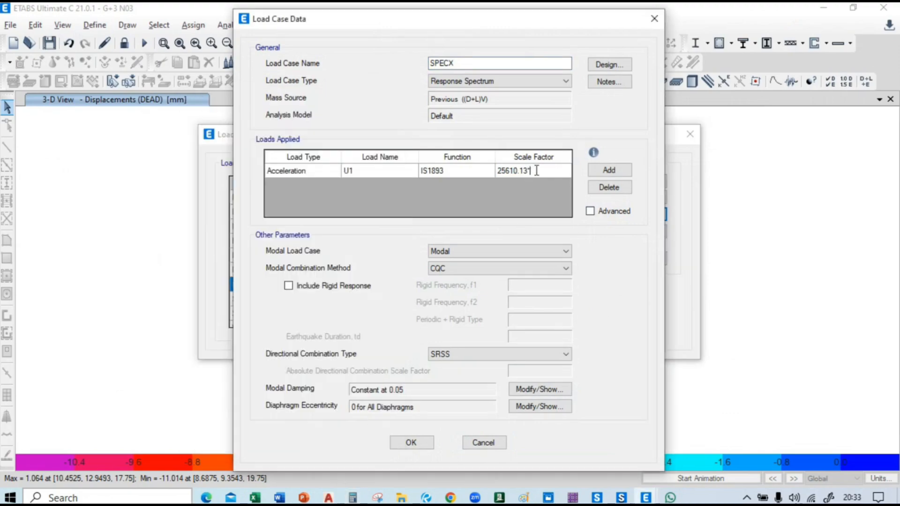
{"action": "key", "text": "ctrl+v"}
{"action": "key", "text": "Return"}
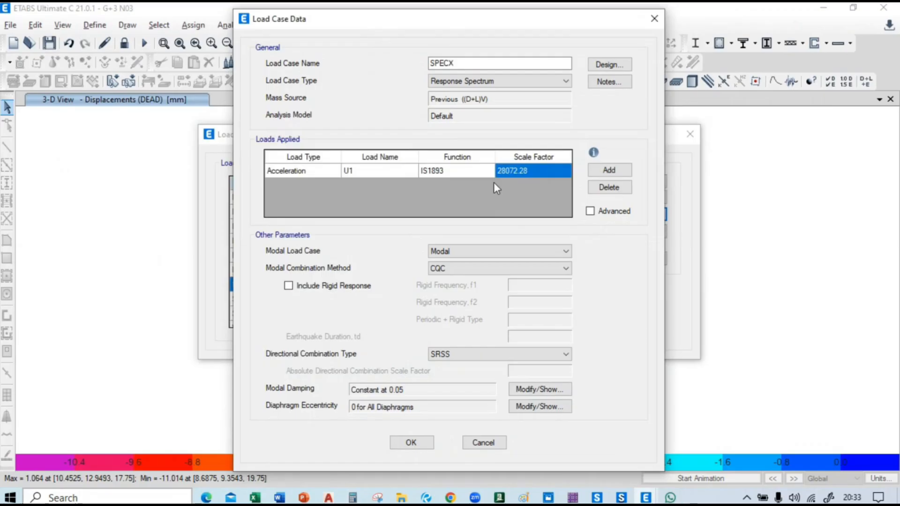
{"action": "left_click", "coordinate": [420, 442]}
{"action": "left_click", "coordinate": [606, 302]}
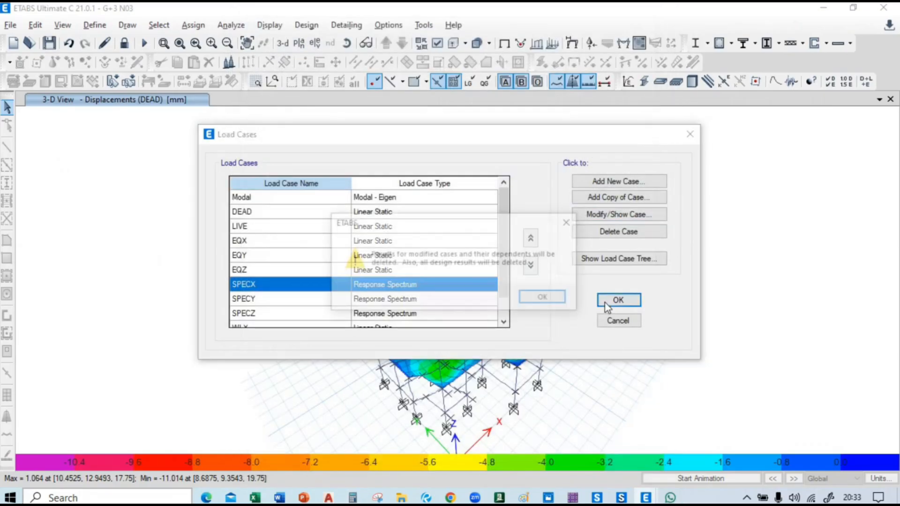
{"action": "left_click", "coordinate": [557, 303]}
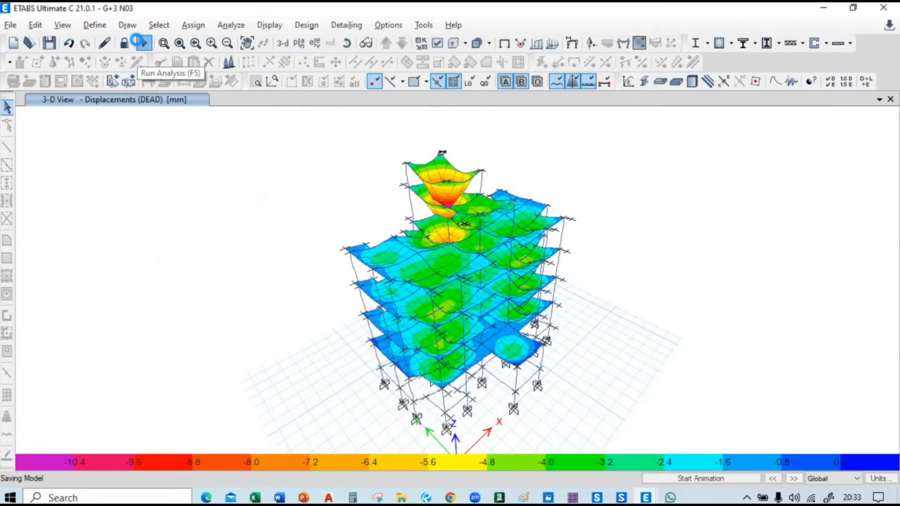
Rerun the analysis and reopen the Base Reactions table.
{"action": "left_click", "coordinate": [136, 41]}
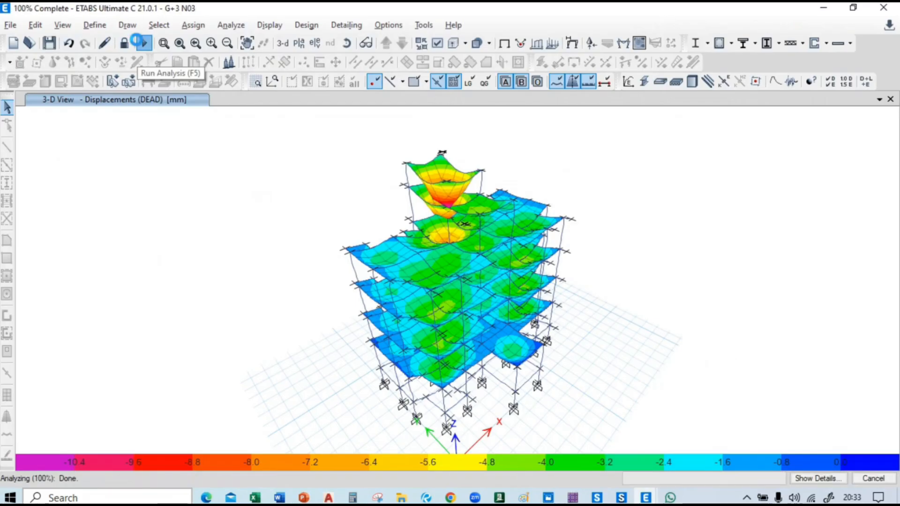
{"action": "left_click", "coordinate": [136, 41]}
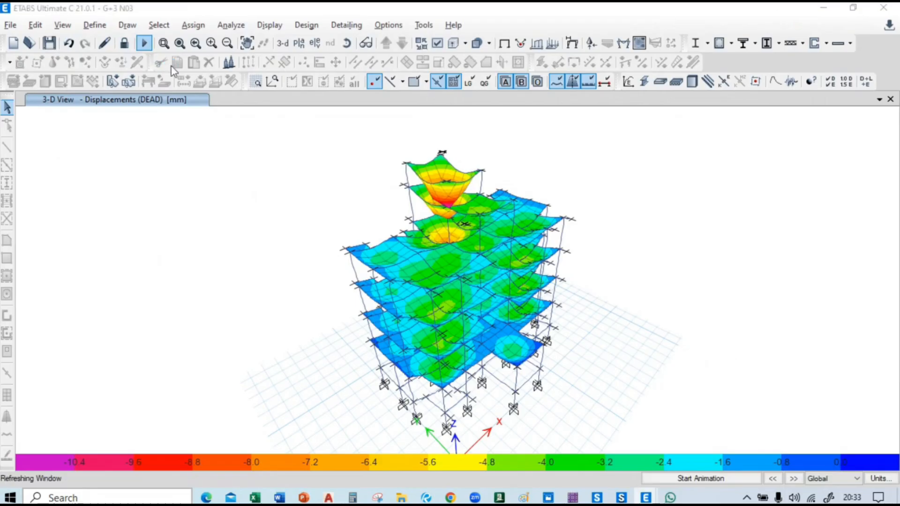
{"action": "left_click", "coordinate": [270, 25]}
{"action": "left_click", "coordinate": [346, 371]}
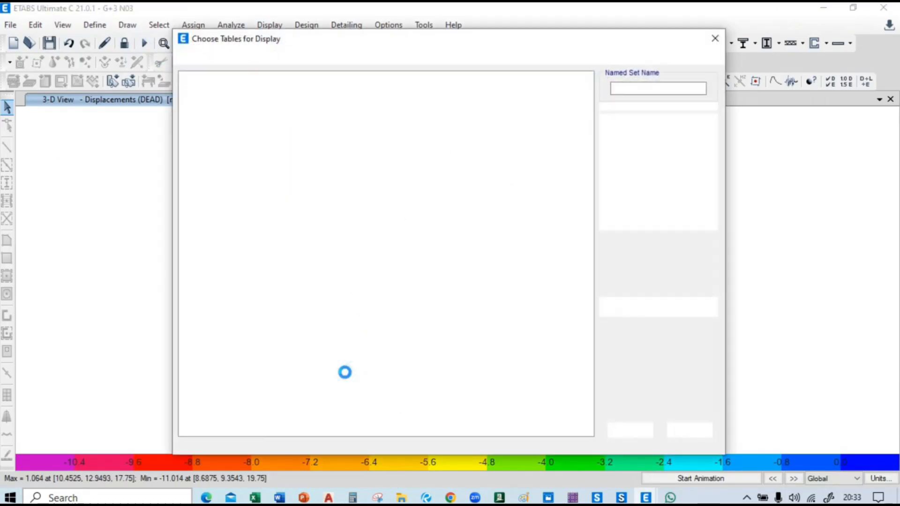
{"action": "left_click", "coordinate": [631, 430]}
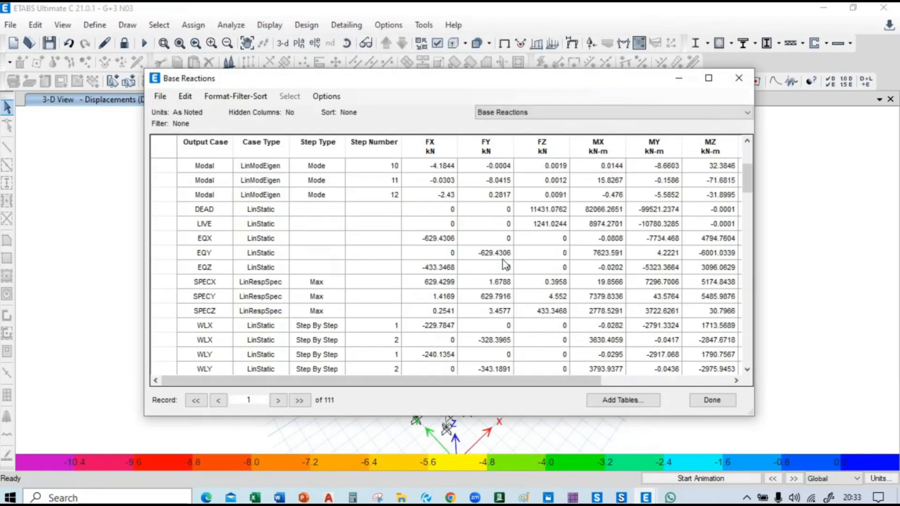
Compare the EQX, EQY and EQZ base reactions with SPECX, SPECY and SPECZ, and close the table.
{"action": "left_click", "coordinate": [447, 240]}
{"action": "left_click", "coordinate": [433, 283]}
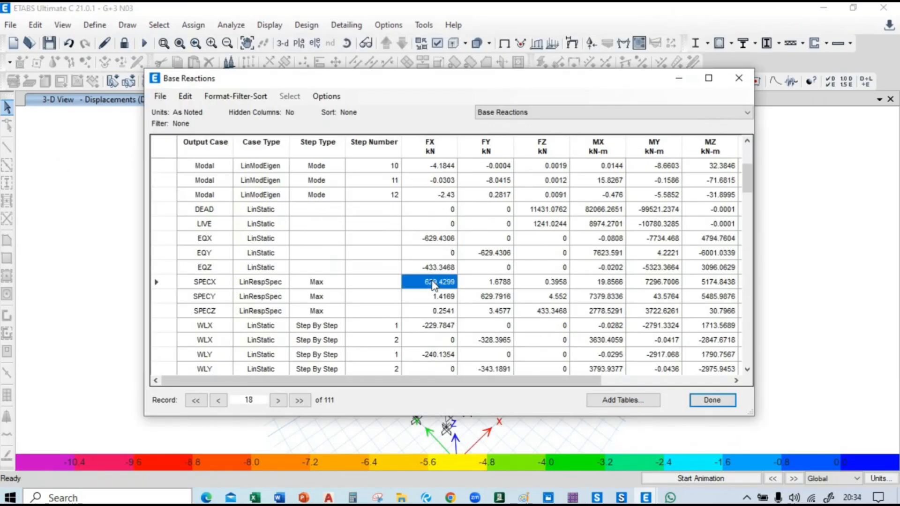
{"action": "left_click", "coordinate": [507, 254]}
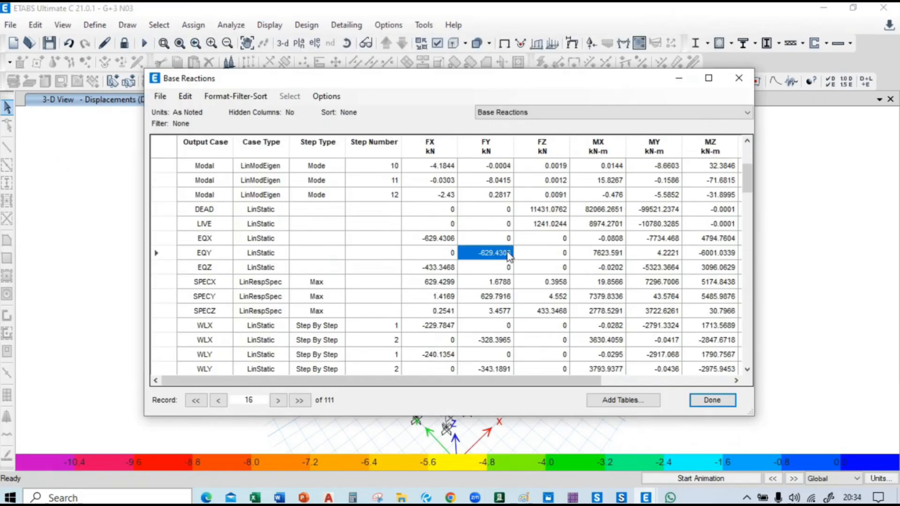
{"action": "left_click", "coordinate": [507, 297]}
{"action": "left_click", "coordinate": [424, 268]}
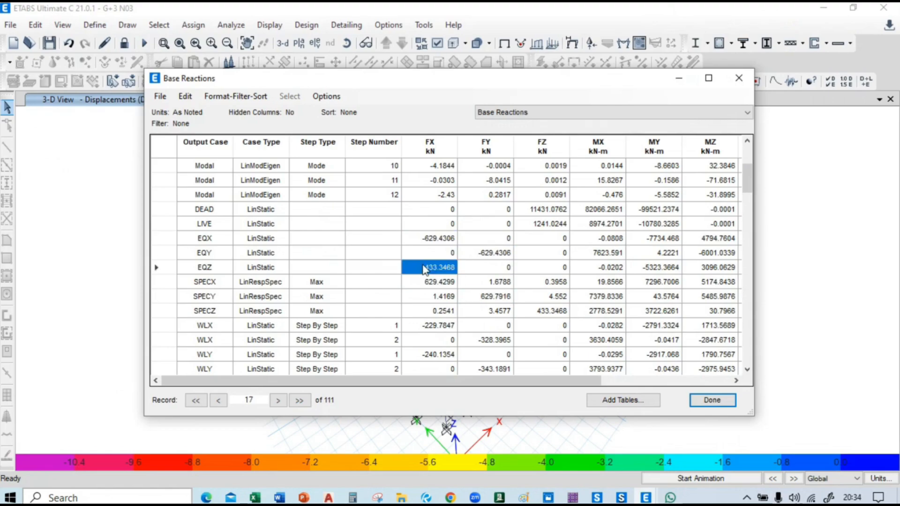
{"action": "left_click", "coordinate": [552, 313]}
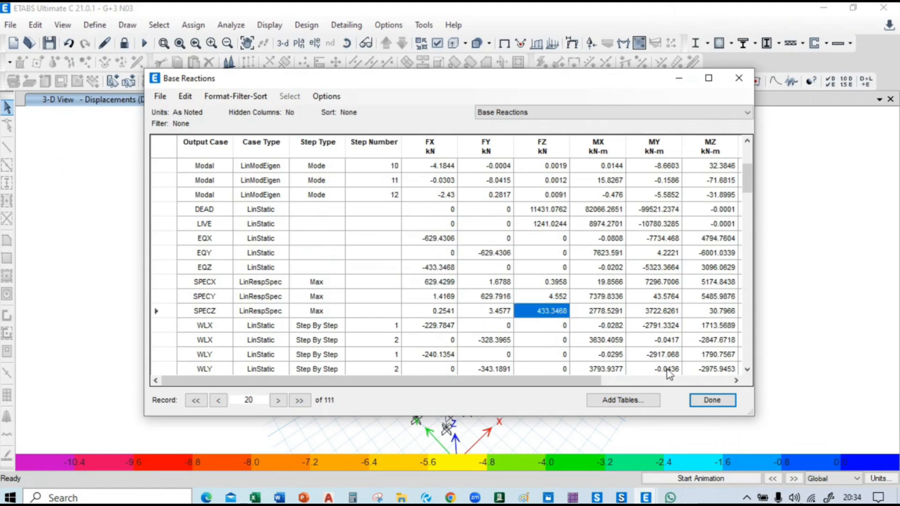
{"action": "left_click", "coordinate": [713, 400]}
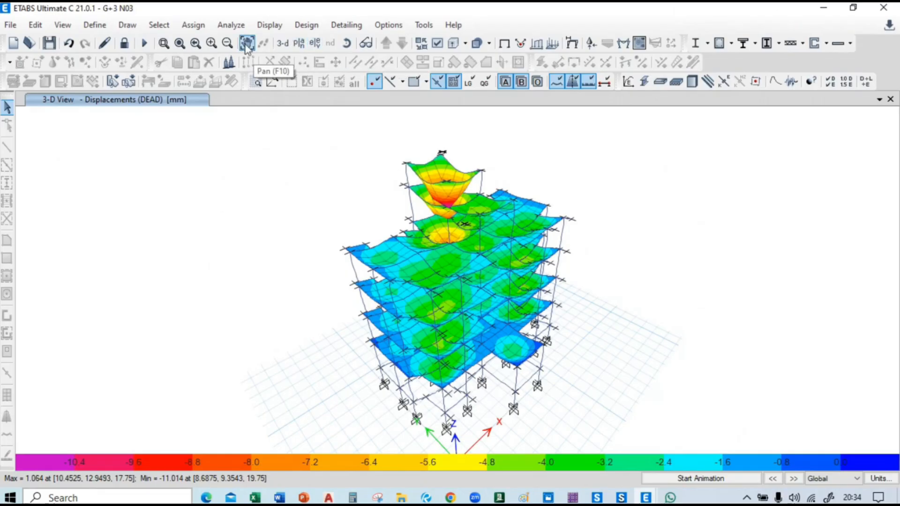
Run the concrete frame design and verify whether all members pass the design check.
{"action": "left_click", "coordinate": [719, 44]}
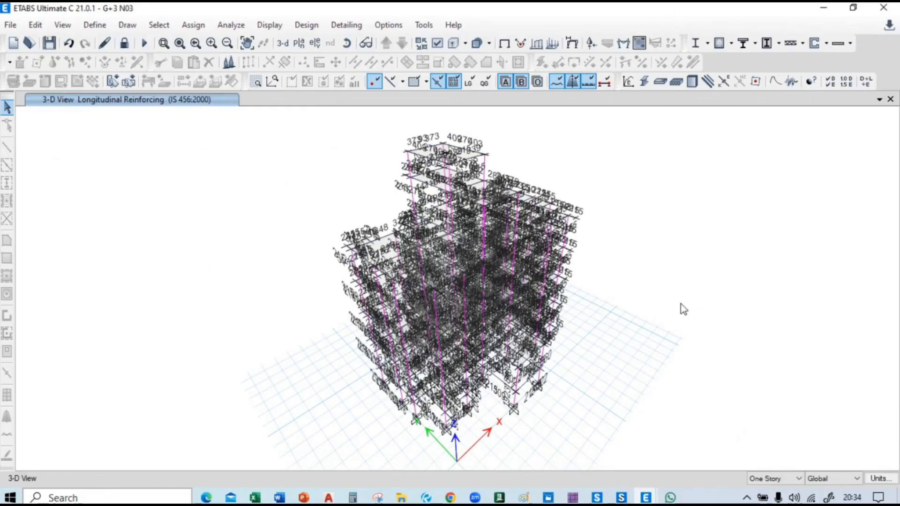
{"action": "left_click", "coordinate": [299, 44]}
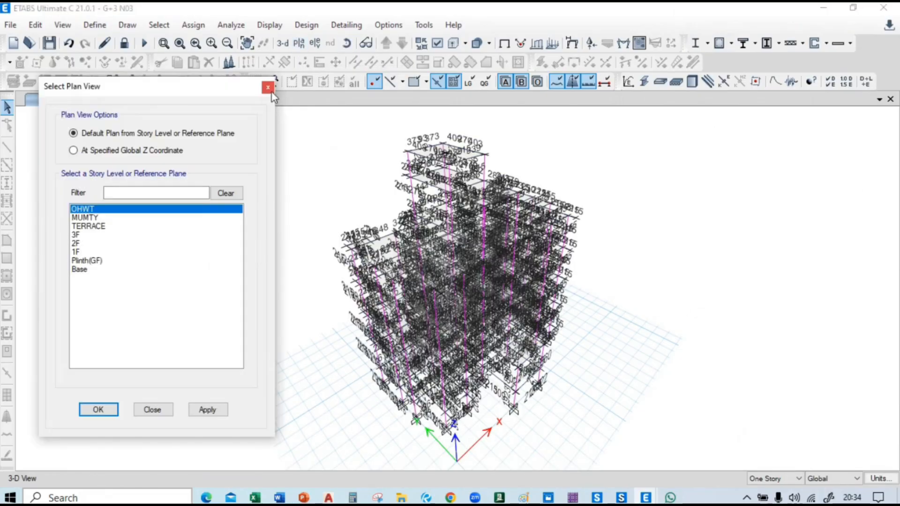
{"action": "left_click", "coordinate": [267, 88]}
{"action": "left_click", "coordinate": [732, 44]}
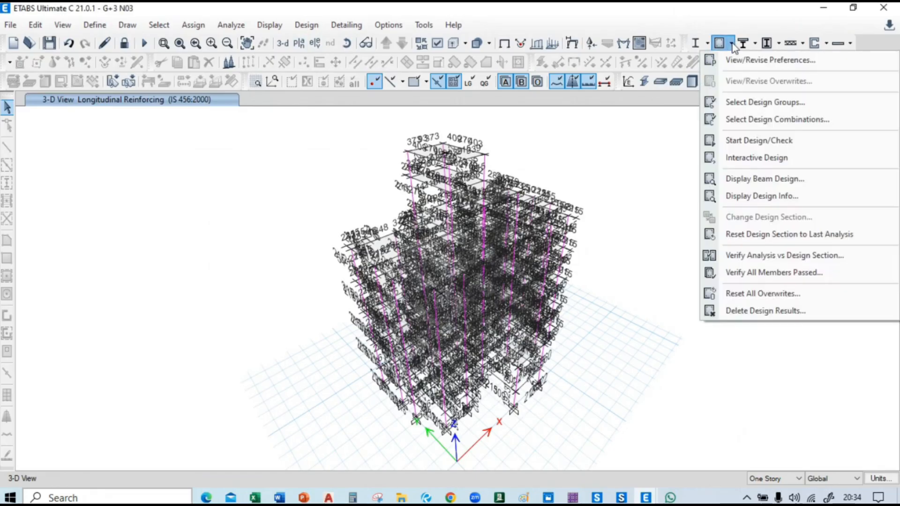
{"action": "left_click", "coordinate": [772, 275]}
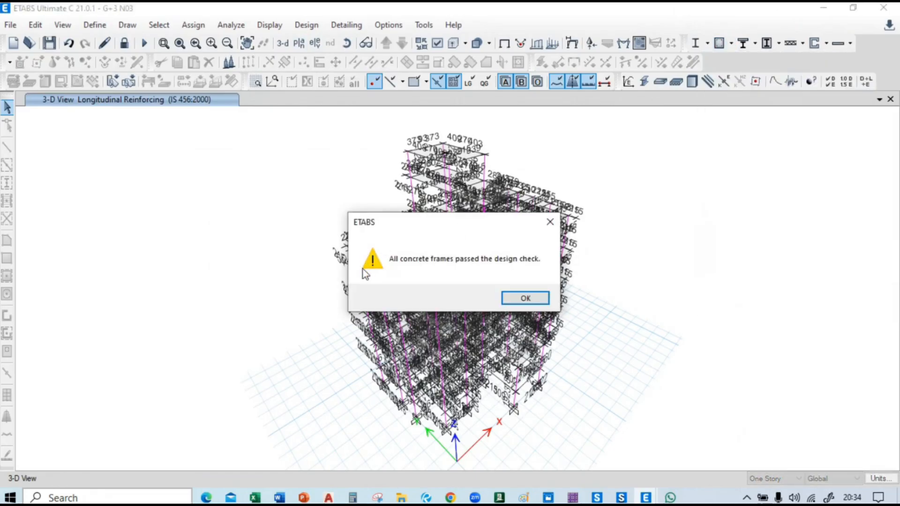
{"action": "left_click", "coordinate": [523, 298]}
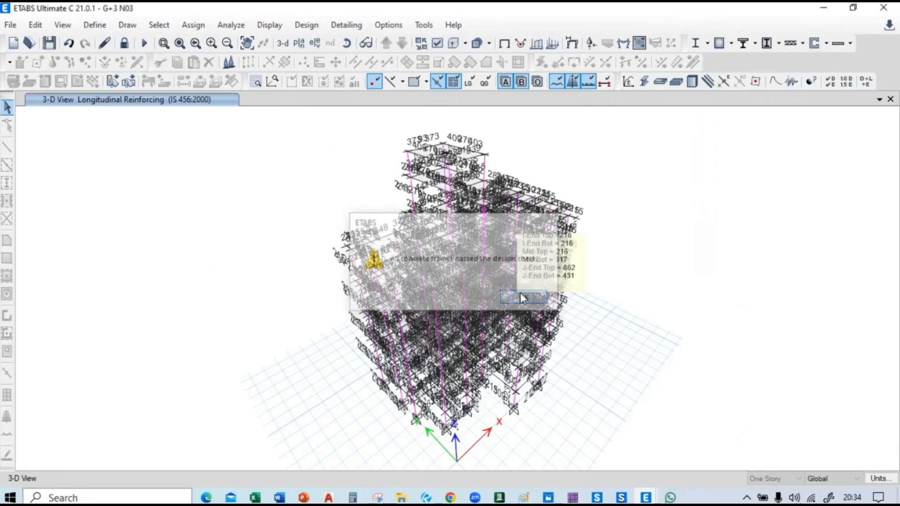
Open the plan view of the Plinth(GF) level with the longitudinal reinforcing shown.
{"action": "left_click", "coordinate": [299, 43]}
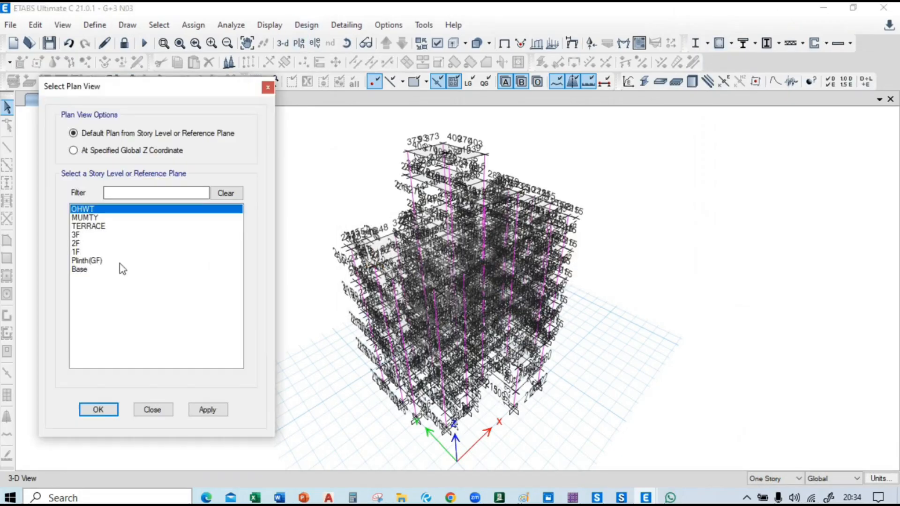
{"action": "left_click", "coordinate": [87, 261]}
{"action": "left_click", "coordinate": [207, 409]}
{"action": "left_click", "coordinate": [98, 409]}
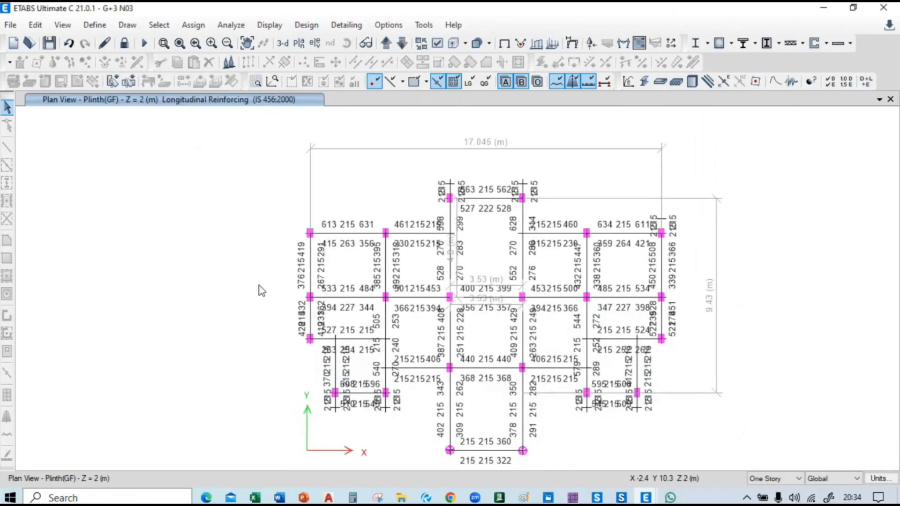
{"action": "middle_click_drag", "start_coordinate": [762, 287], "coordinate": [731, 255]}
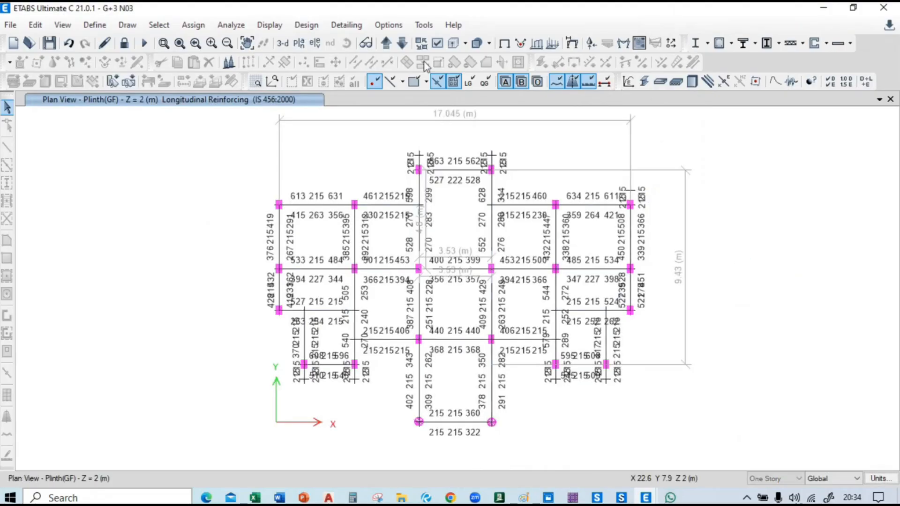
Examine the longitudinal reinforcing plans story by story up to OHWT, and return down to the 1F plan.
{"action": "left_click", "coordinate": [385, 44]}
{"action": "left_click", "coordinate": [385, 44]}
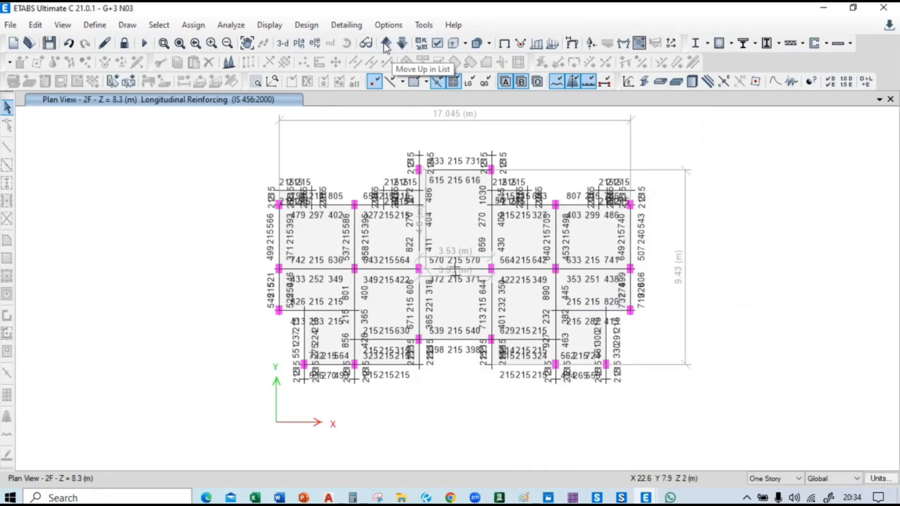
{"action": "left_click", "coordinate": [386, 44]}
{"action": "left_click", "coordinate": [385, 44]}
{"action": "left_click", "coordinate": [386, 44]}
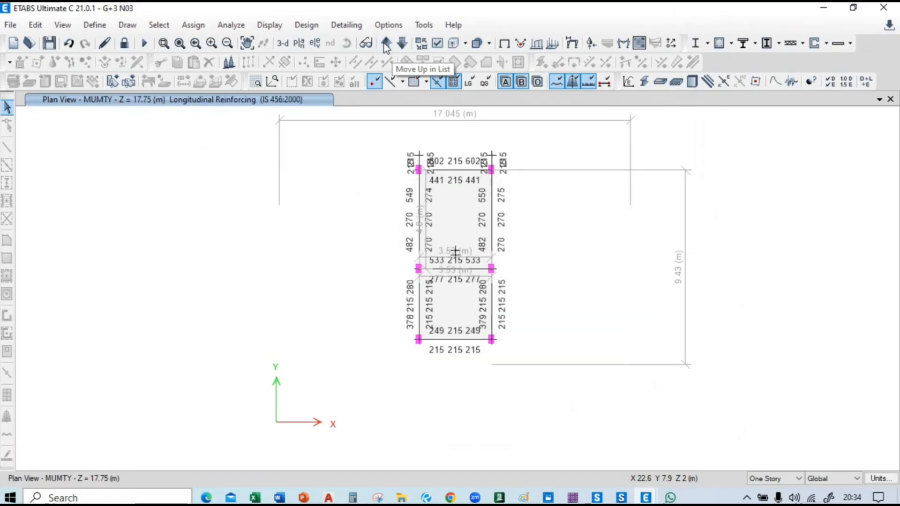
{"action": "left_click", "coordinate": [386, 44]}
{"action": "left_click", "coordinate": [385, 44]}
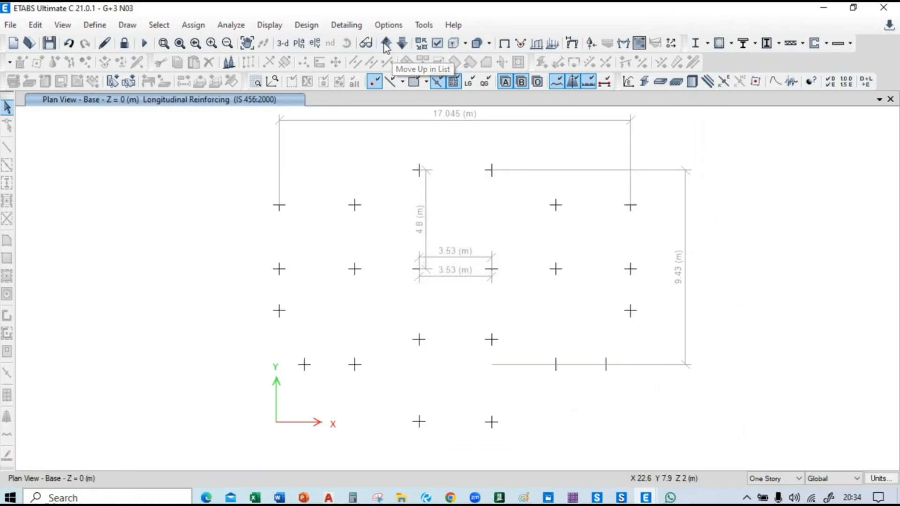
{"action": "left_click", "coordinate": [408, 49]}
{"action": "left_click", "coordinate": [408, 48]}
{"action": "left_click", "coordinate": [408, 48]}
{"action": "left_click", "coordinate": [408, 48]}
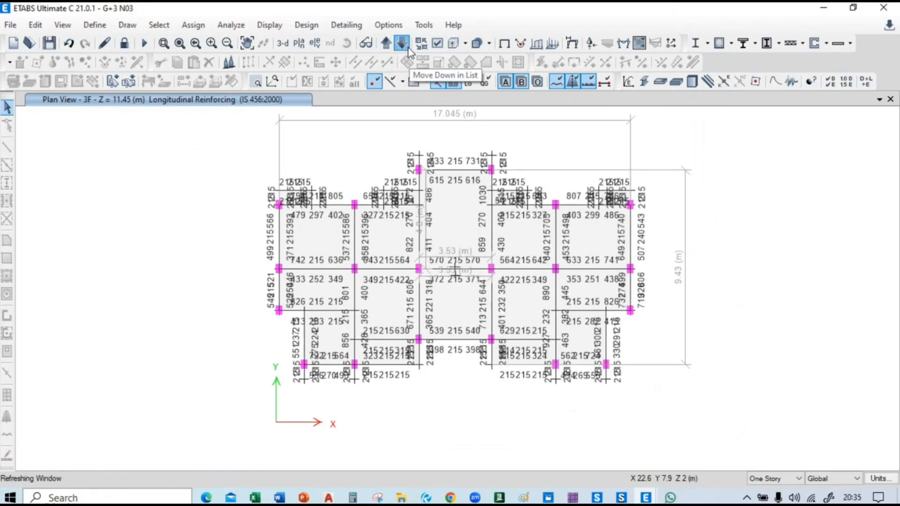
{"action": "left_click", "coordinate": [408, 48]}
{"action": "left_click", "coordinate": [409, 49]}
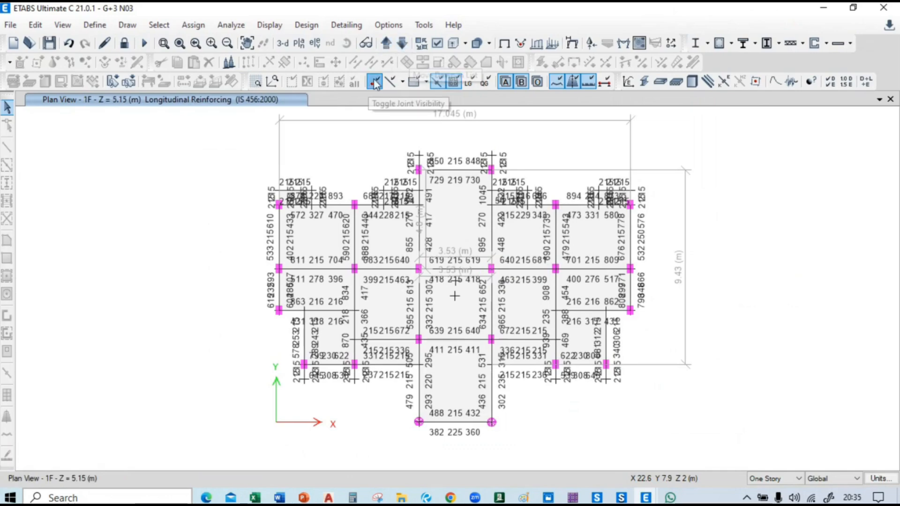
Review the Modal Participating Mass Ratios table for the mode periods and mass participation, and close it.
{"action": "left_click", "coordinate": [268, 29]}
{"action": "left_click", "coordinate": [341, 367]}
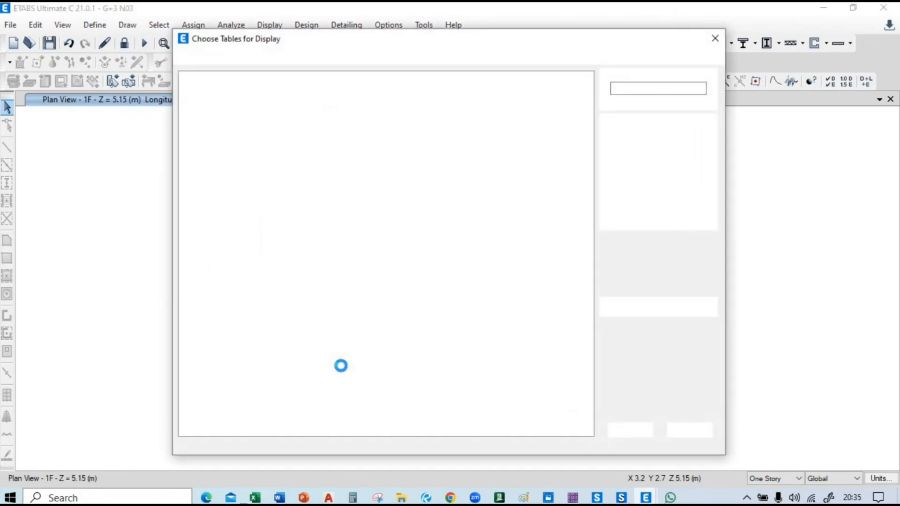
{"action": "left_click", "coordinate": [197, 246]}
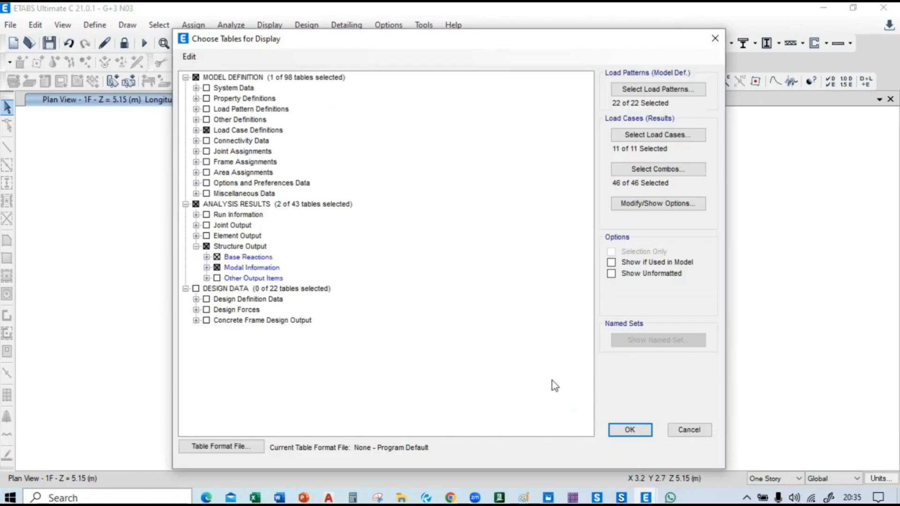
{"action": "left_click", "coordinate": [630, 430]}
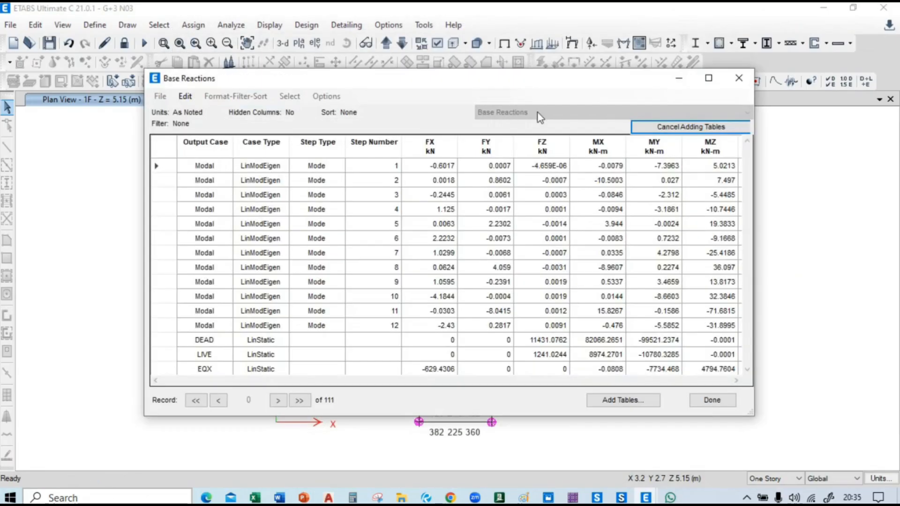
{"action": "left_click", "coordinate": [538, 114]}
{"action": "left_click", "coordinate": [538, 142]}
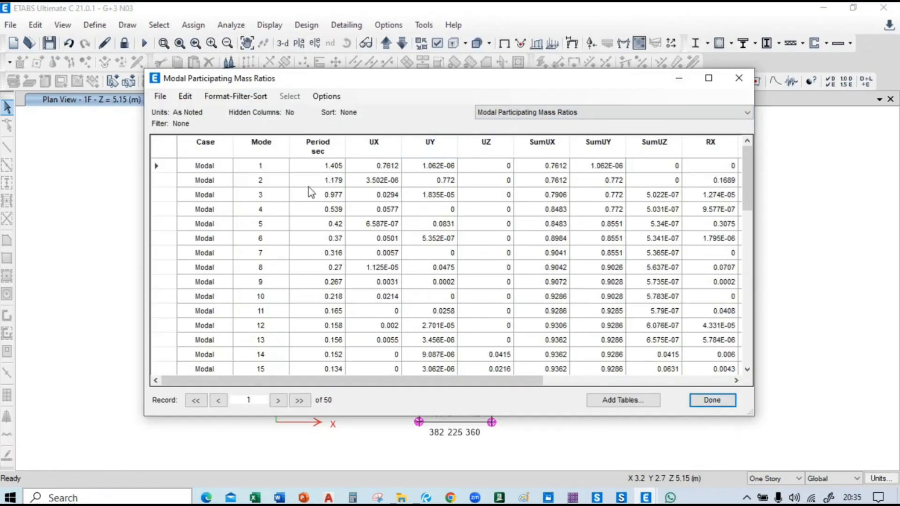
{"action": "left_click", "coordinate": [730, 403]}
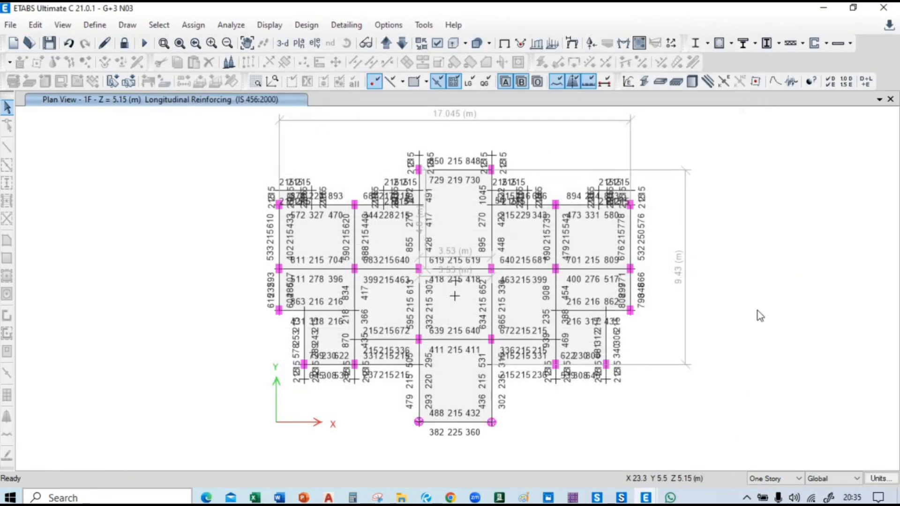
Return to the 3-D view and show the undeformed shape in place of the longitudinal reinforcing.
{"action": "left_click", "coordinate": [288, 47]}
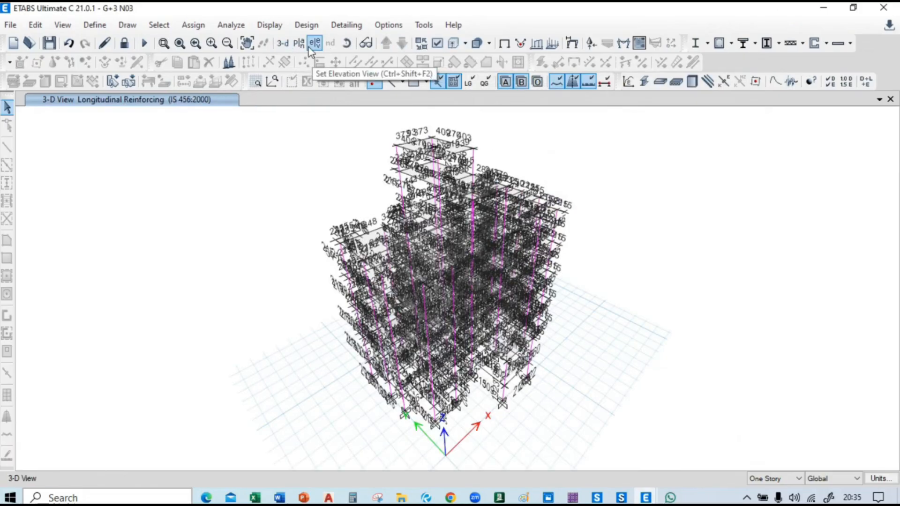
{"action": "left_click", "coordinate": [503, 44]}
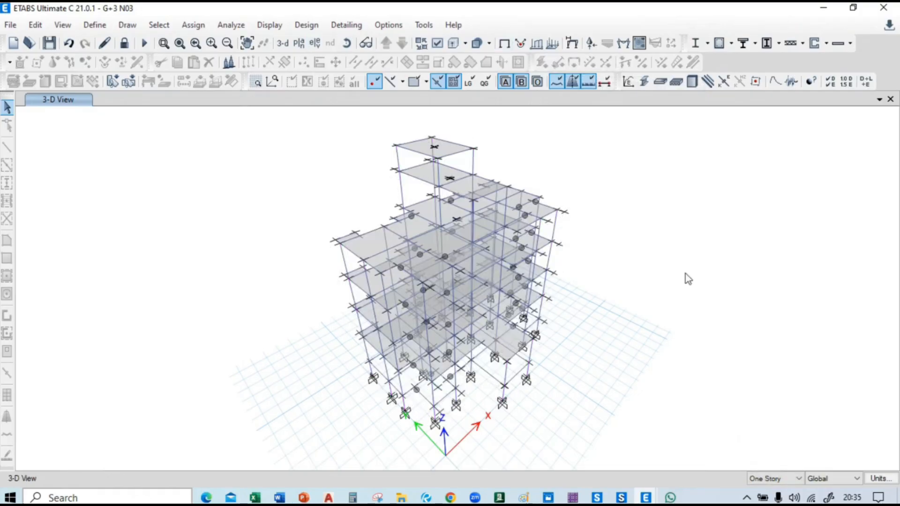
{"action": "scroll", "coordinate": [428, 431], "scroll_direction": "up", "scroll_amount": 3}
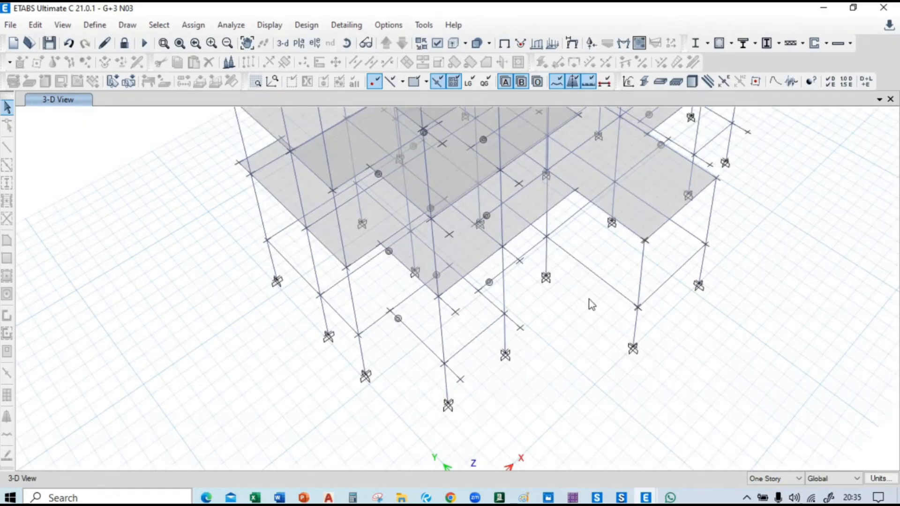
{"action": "scroll", "coordinate": [506, 361], "scroll_direction": "down", "scroll_amount": 4}
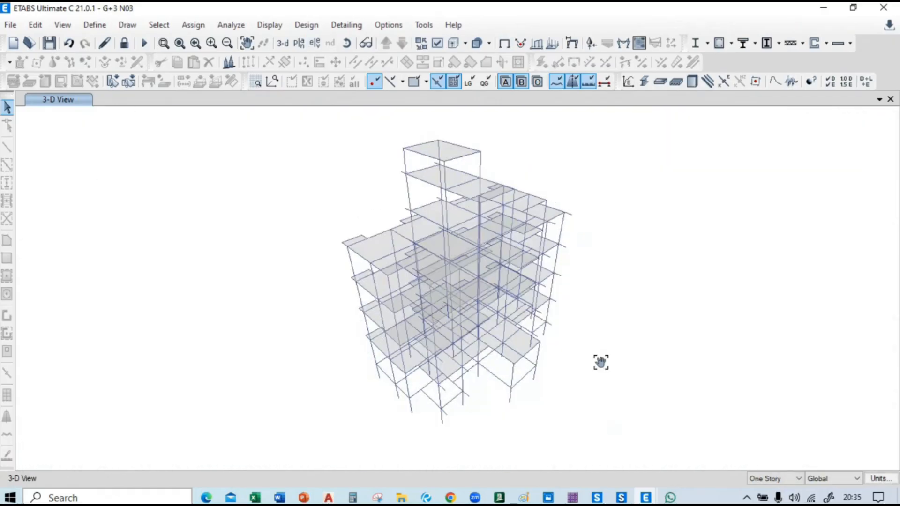
Set the view to the Plinth(GF) story plan of the undeformed model.
{"action": "left_click", "coordinate": [299, 43]}
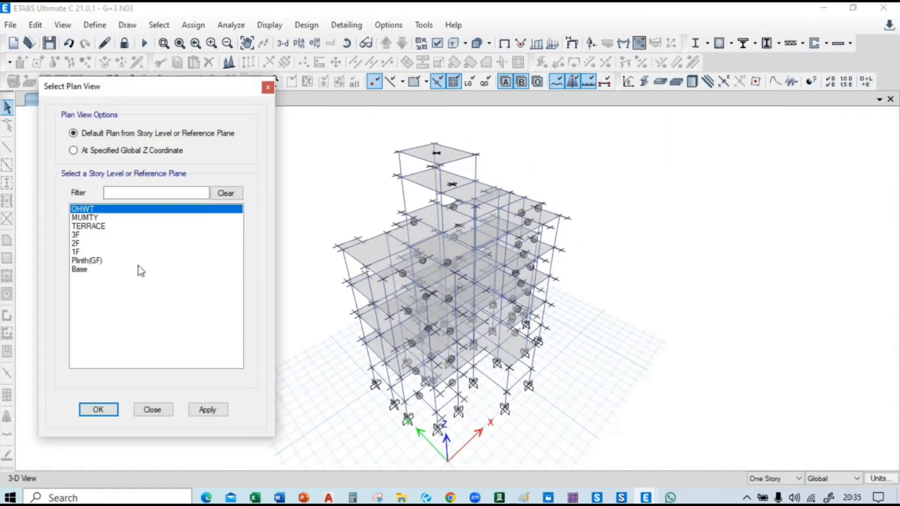
{"action": "left_click", "coordinate": [125, 261]}
{"action": "left_click", "coordinate": [208, 410]}
{"action": "left_click", "coordinate": [99, 410]}
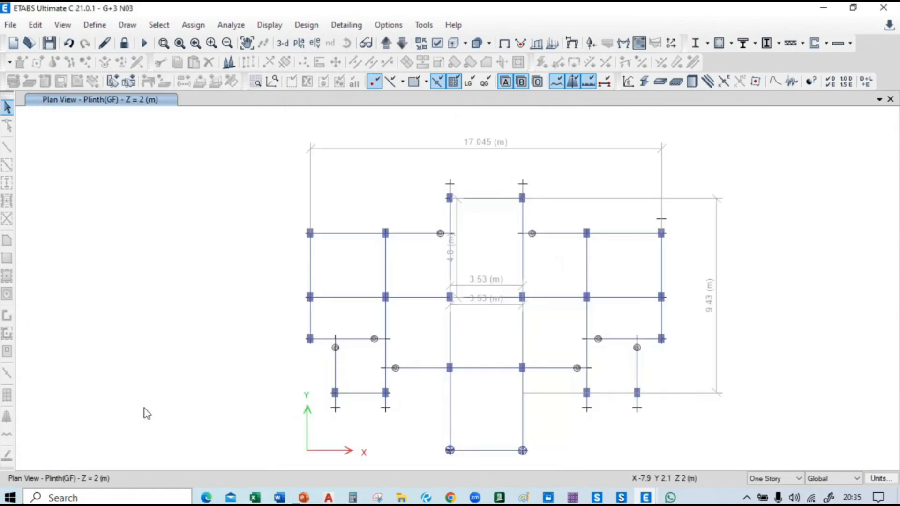